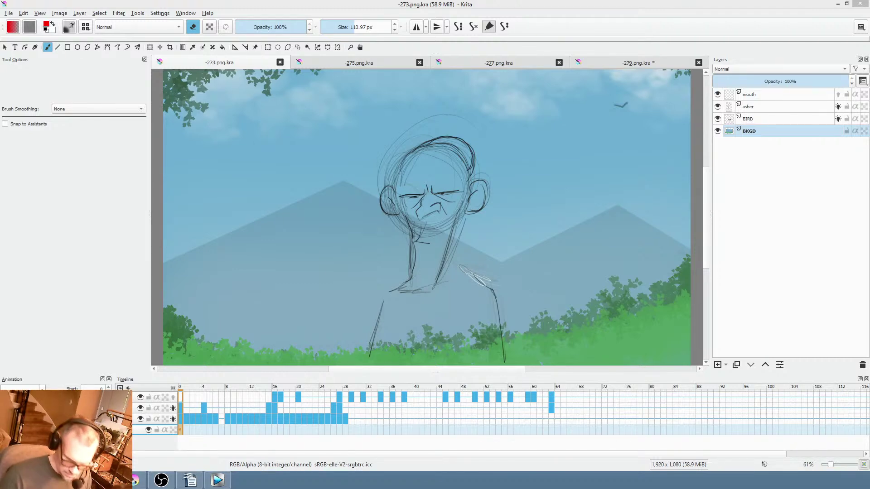
Switch to the Vegas Pro edit and look over the sequence of shots from clip 273 to clip 280.
key(alt+Tab)
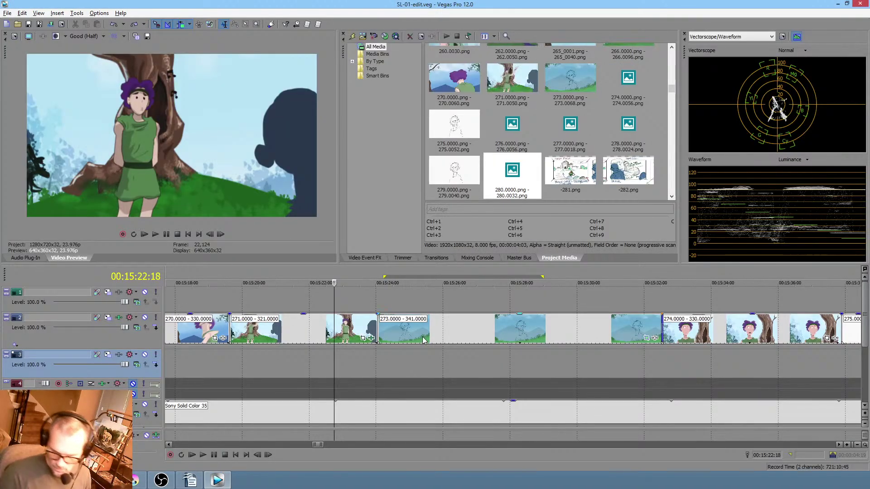
click(303, 353)
scroll(308, 361, down, 5)
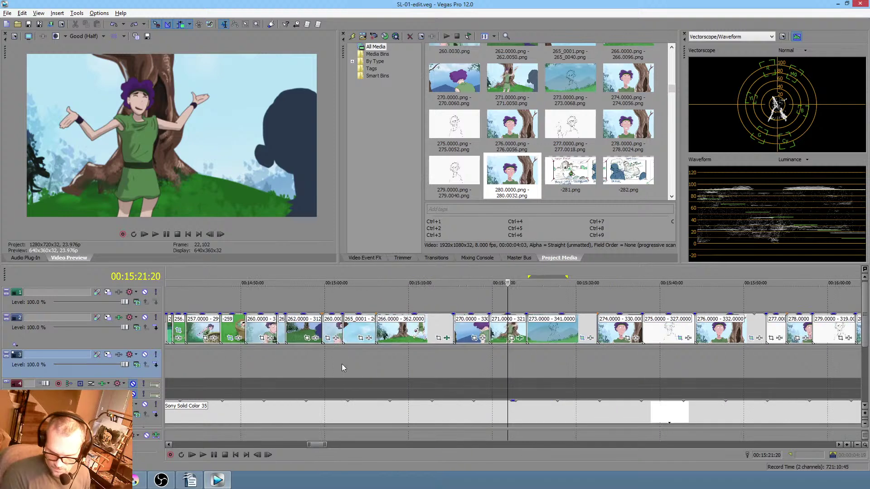
scroll(499, 368, right, 1)
scroll(525, 367, right, 1)
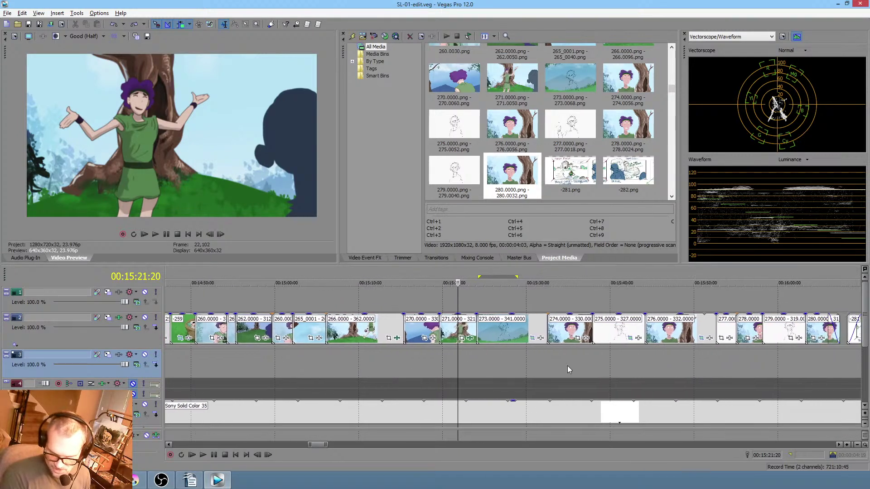
click(572, 366)
drag(501, 371, 721, 333)
Review the opening seconds of clip 273 by marking its start as a time selection and previewing its frames.
click(235, 361)
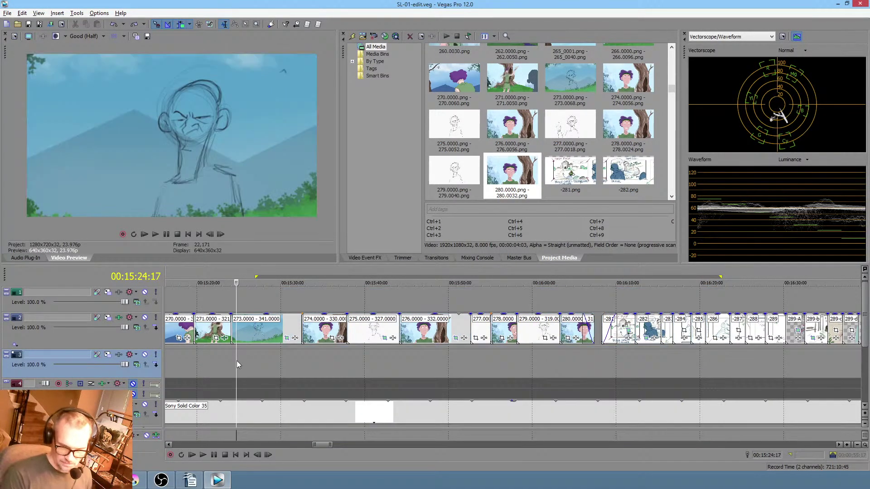
drag(244, 361, 252, 358)
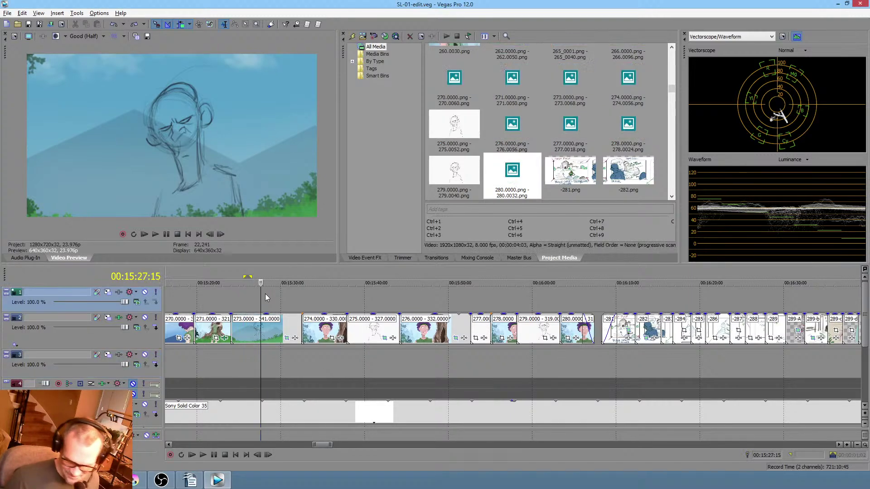
drag(234, 298, 252, 362)
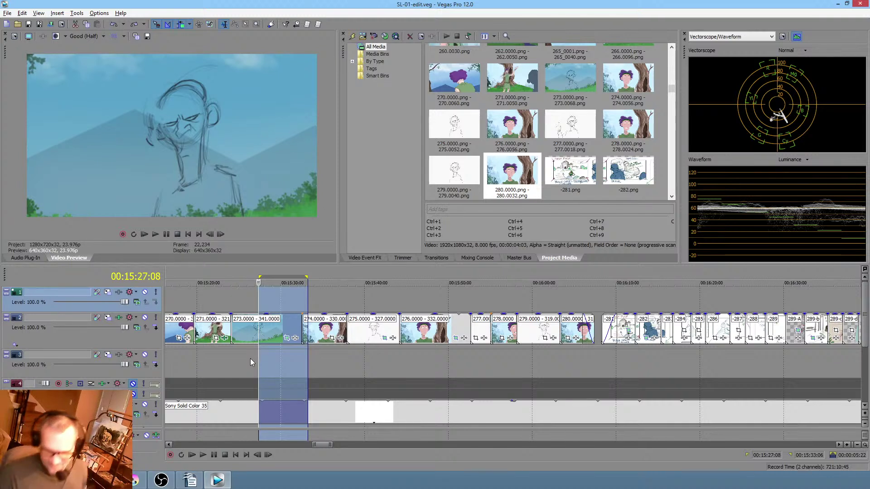
drag(232, 352, 265, 354)
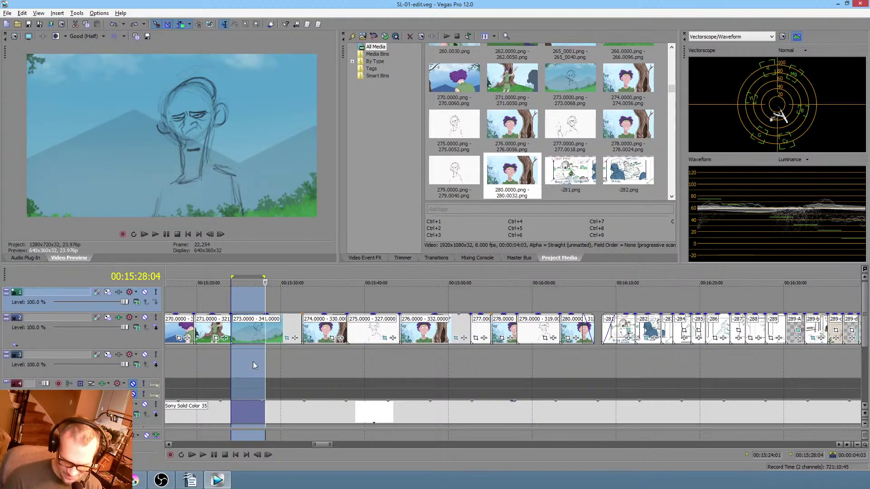
drag(253, 362, 259, 361)
Switch to the -273 document in Krita and turn off onion skins for the BIRD and asher layers.
click(137, 481)
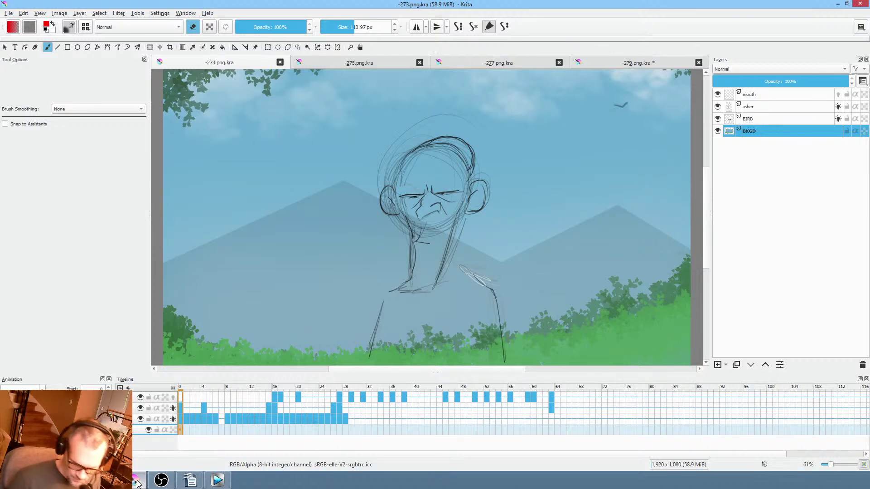
click(194, 393)
mouse_move(197, 394)
mouse_down()
mouse_move(459, 392)
mouse_move(179, 398)
mouse_up()
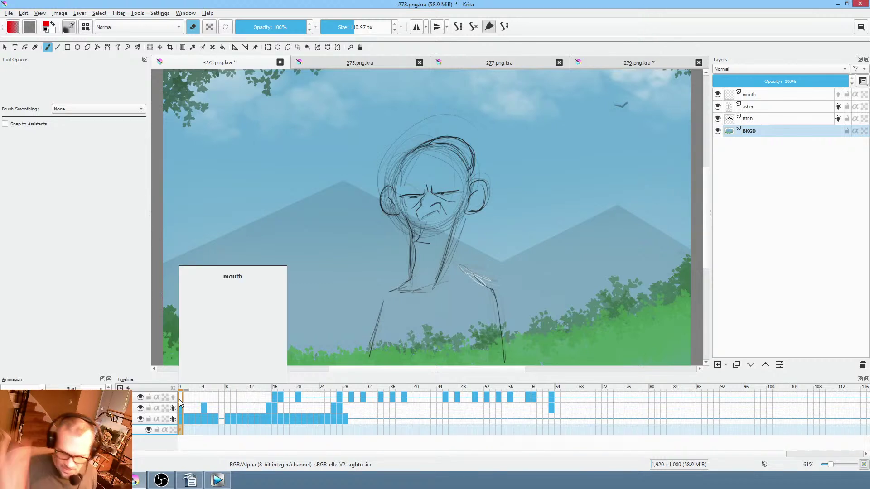
mouse_move(187, 388)
mouse_down()
mouse_move(194, 398)
mouse_move(545, 408)
mouse_move(354, 407)
mouse_move(183, 423)
mouse_move(205, 420)
mouse_up()
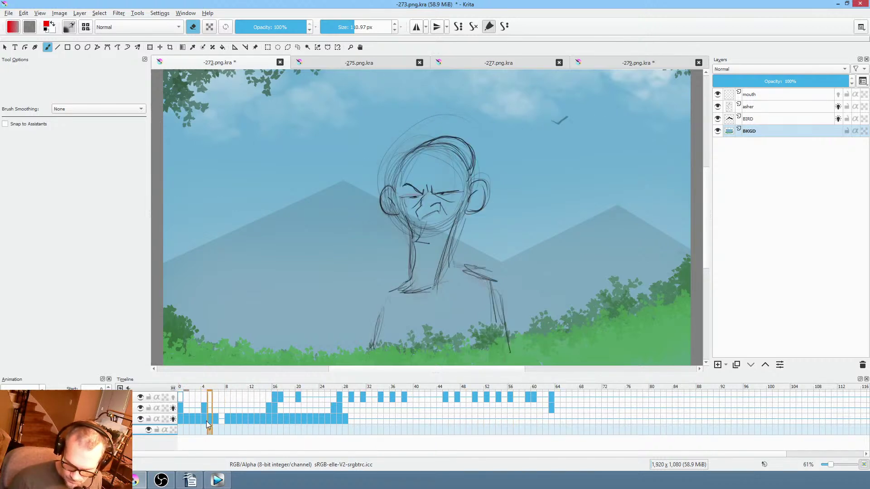
click(174, 419)
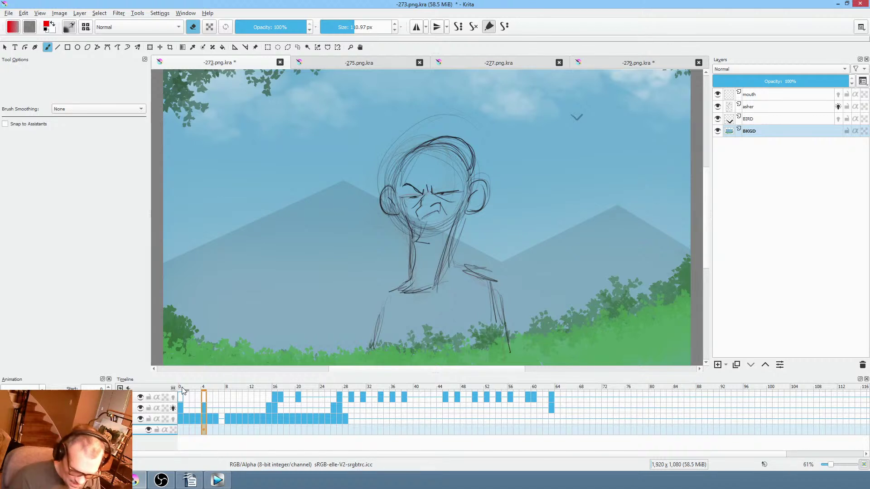
mouse_move(182, 388)
mouse_down()
mouse_move(297, 396)
mouse_move(191, 390)
mouse_move(341, 417)
mouse_move(544, 415)
mouse_move(488, 416)
mouse_up()
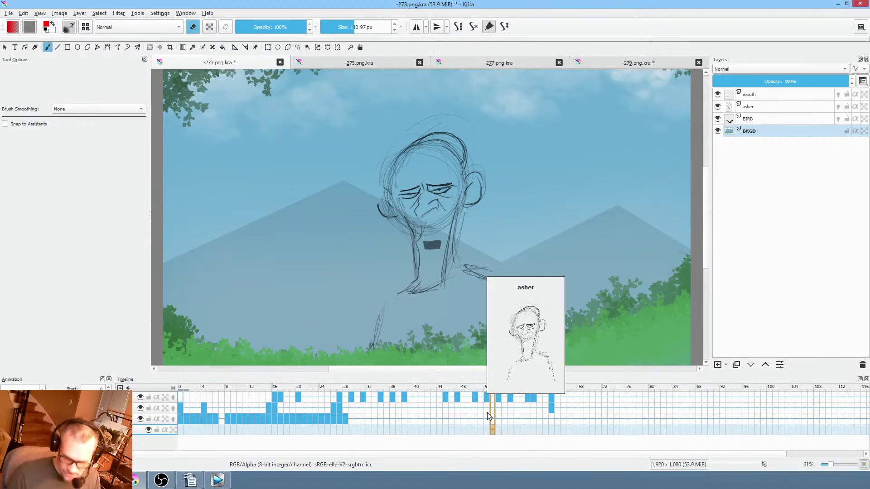
Scrub through the -273 animation's mouth, asher and BIRD frames and return to frame 0.
click(187, 391)
mouse_move(187, 390)
mouse_down()
mouse_move(361, 408)
mouse_move(544, 410)
mouse_move(324, 399)
mouse_move(183, 410)
mouse_move(268, 399)
mouse_move(176, 415)
mouse_up()
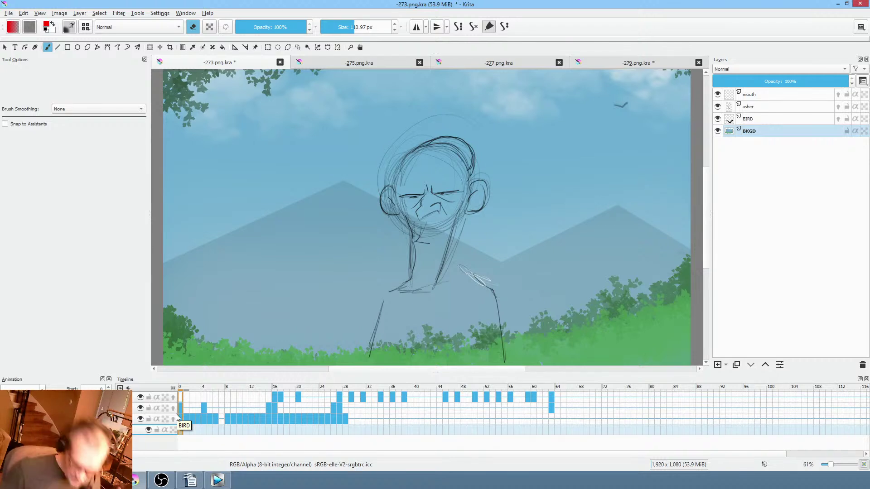
click(184, 387)
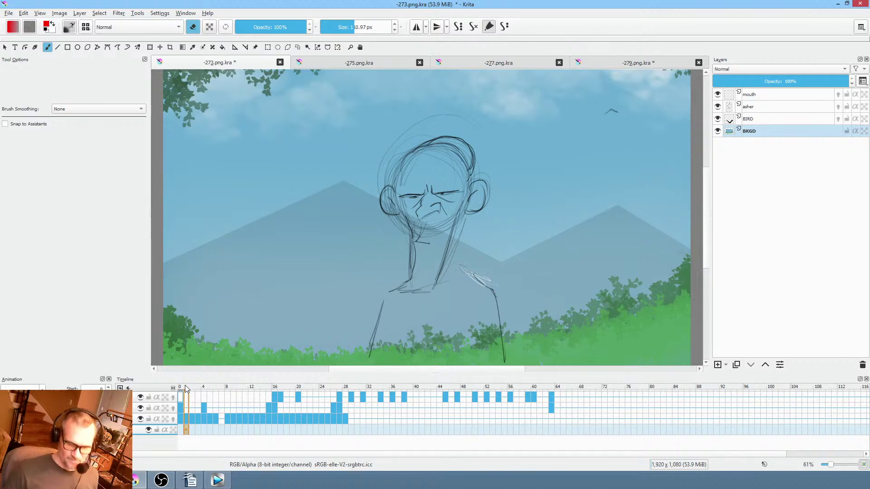
mouse_move(189, 388)
mouse_down()
mouse_move(543, 404)
mouse_move(195, 395)
mouse_move(495, 395)
mouse_move(254, 391)
mouse_move(362, 391)
mouse_up()
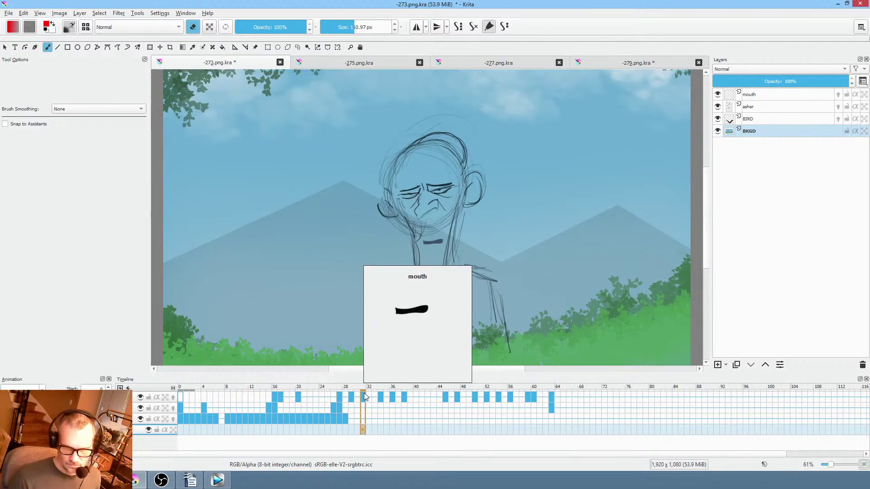
mouse_move(358, 386)
mouse_down()
mouse_move(203, 388)
mouse_move(250, 396)
mouse_up()
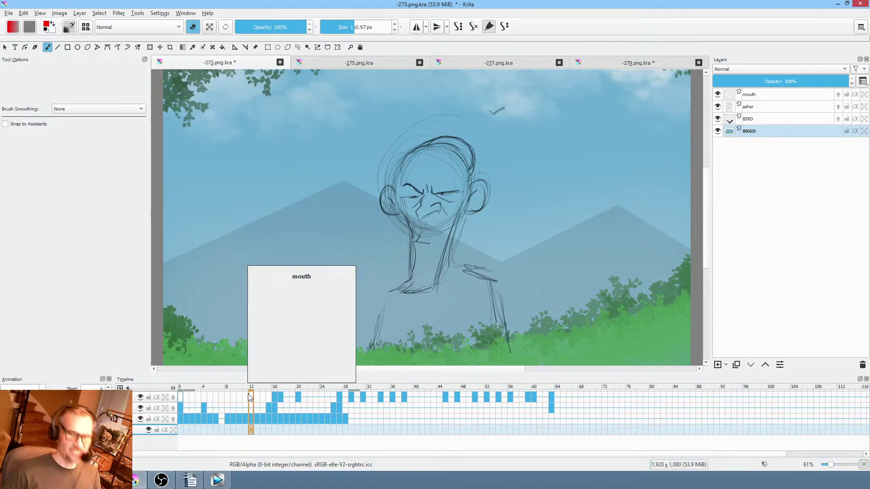
key(Home)
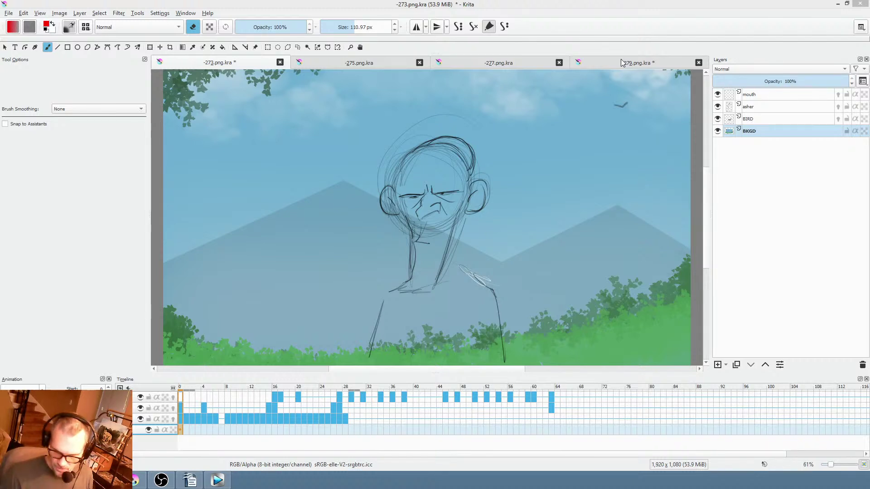
Look through the -275, -277 and -279 documents and recheck the opening frames of -273.
click(363, 66)
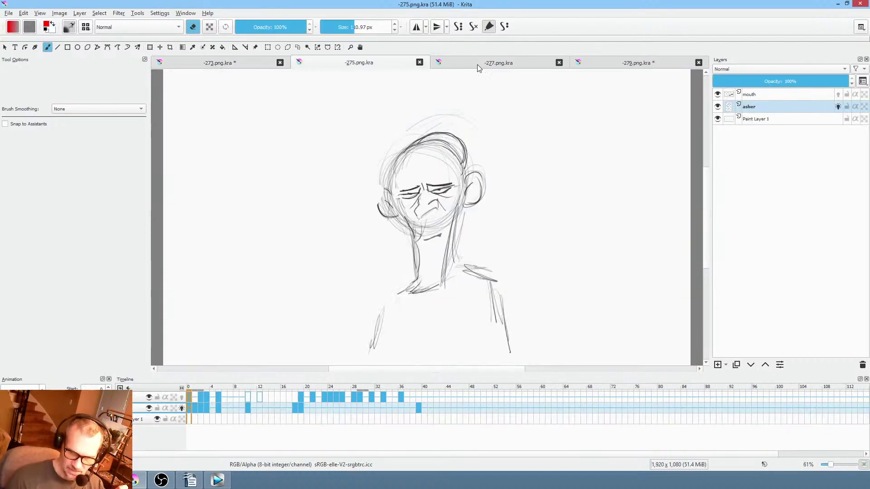
click(477, 64)
click(604, 62)
click(500, 66)
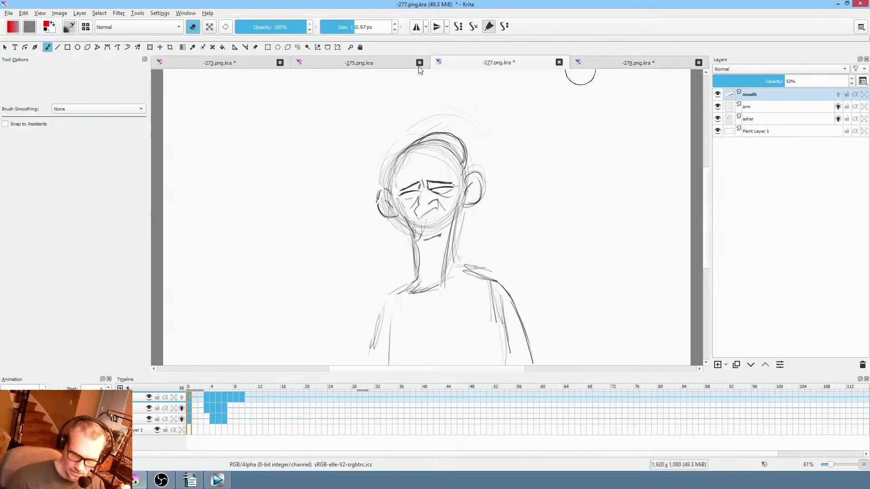
click(365, 62)
click(224, 68)
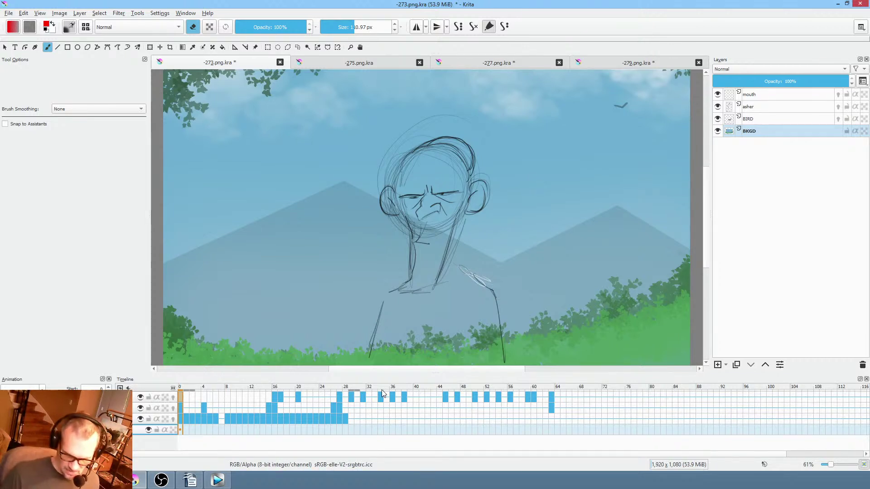
click(186, 388)
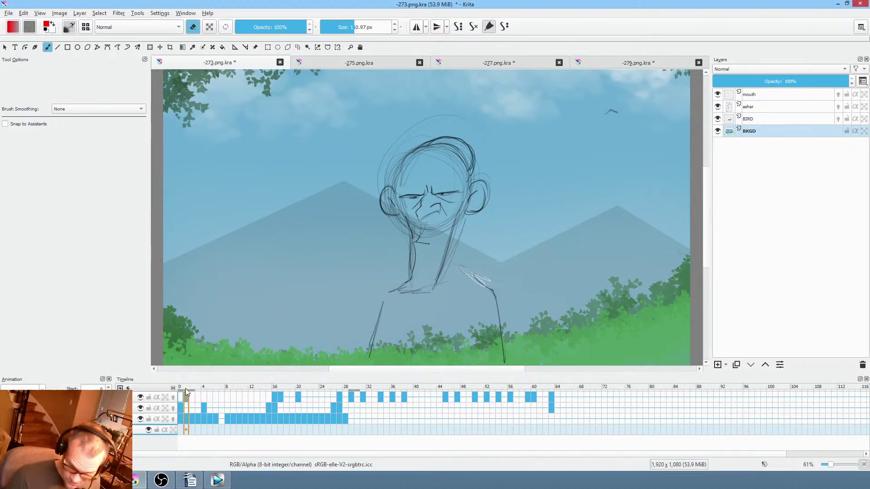
mouse_move(189, 386)
mouse_down()
mouse_move(364, 403)
mouse_move(178, 394)
mouse_up()
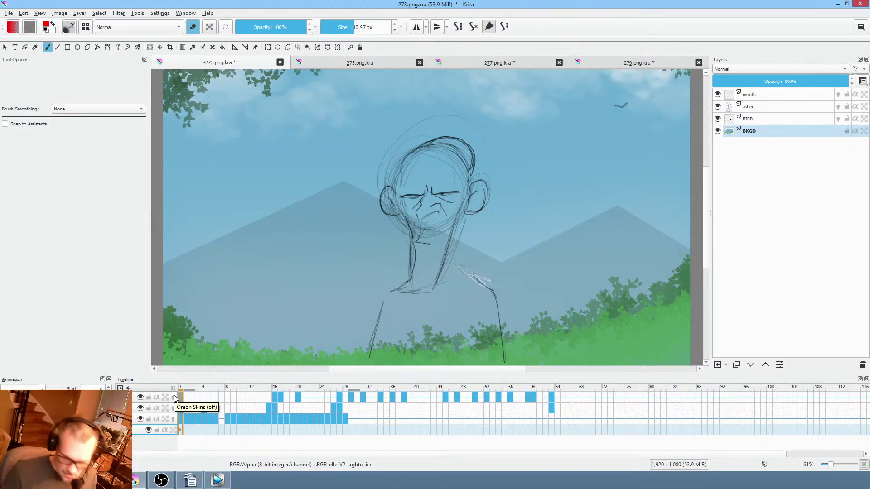
mouse_move(190, 388)
mouse_down()
mouse_move(297, 383)
mouse_move(227, 398)
mouse_move(285, 394)
mouse_move(175, 407)
mouse_up()
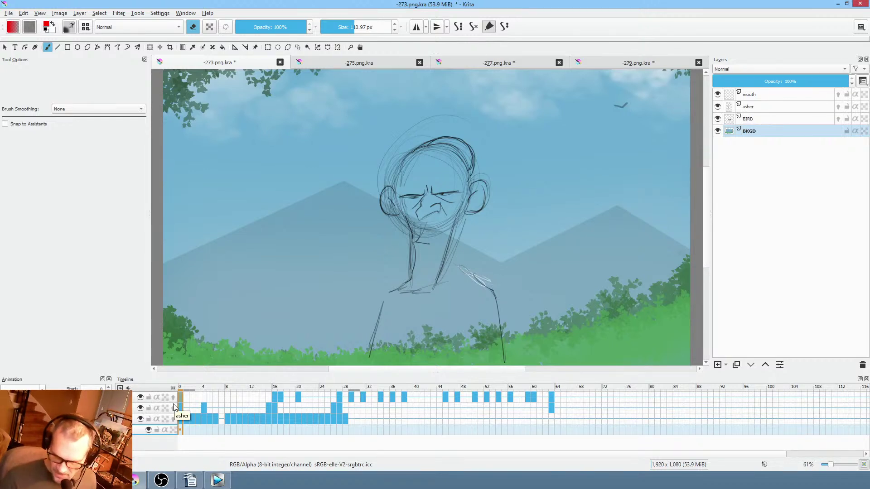
Put the asher layer in a new group and add a paint layer named shd above it.
click(778, 107)
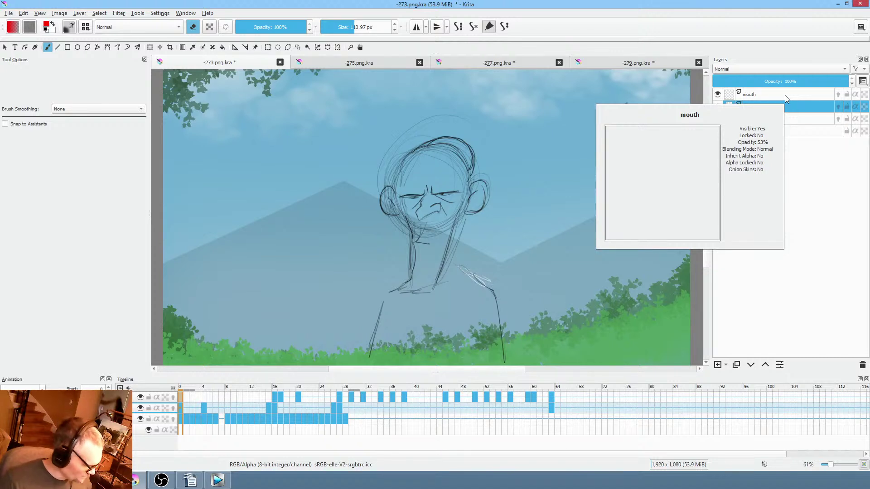
key(ctrl+g)
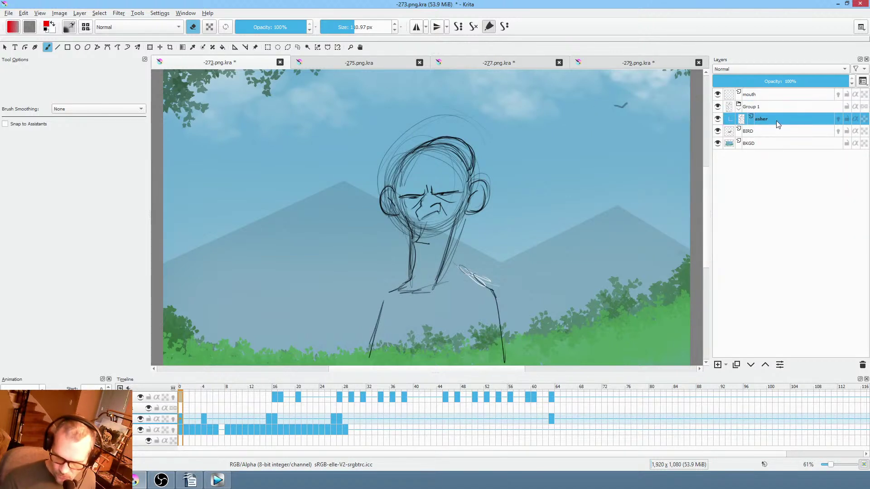
click(717, 365)
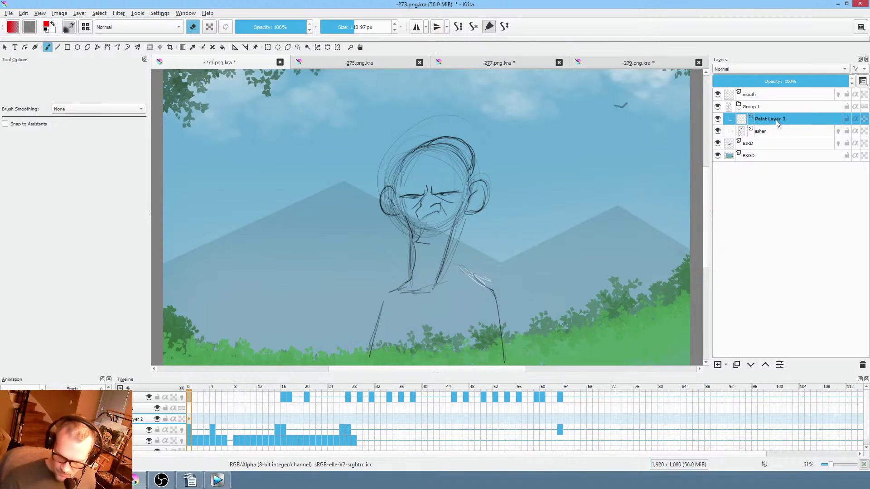
double_click(776, 118)
text(shd)
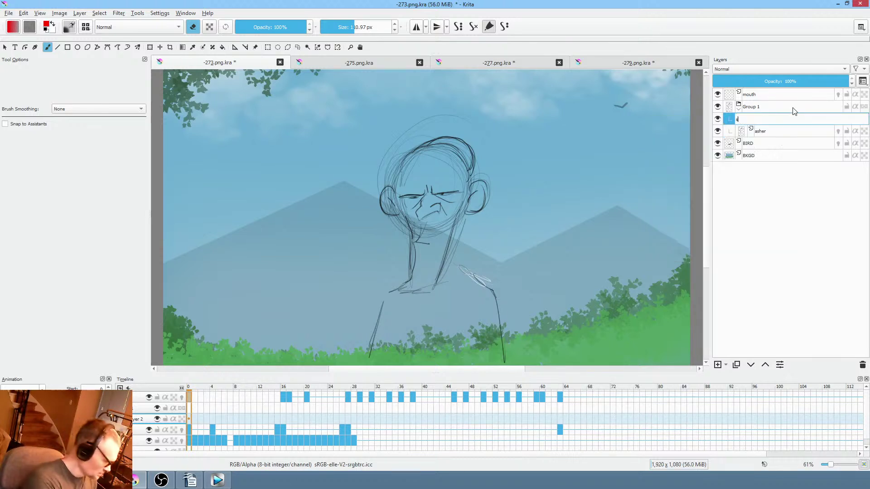
key(Return)
Add another paint layer named clr to the group and place it directly below the asher layer.
click(717, 365)
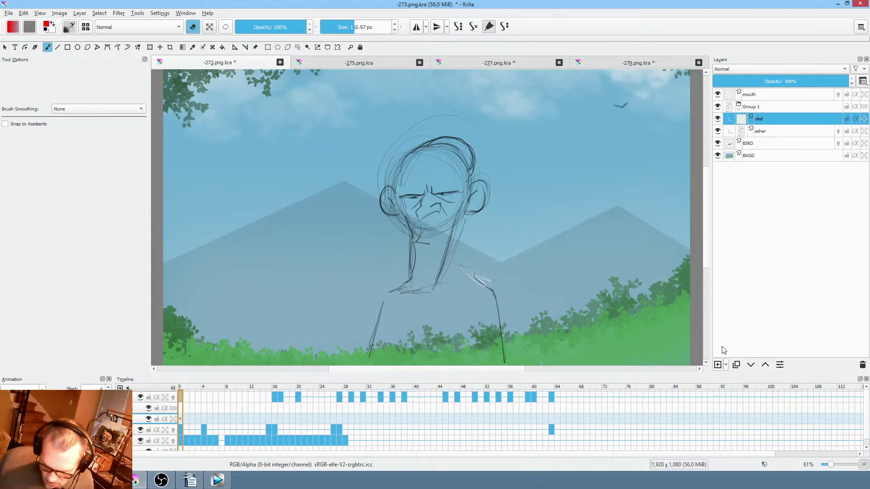
double_click(779, 118)
text(clr)
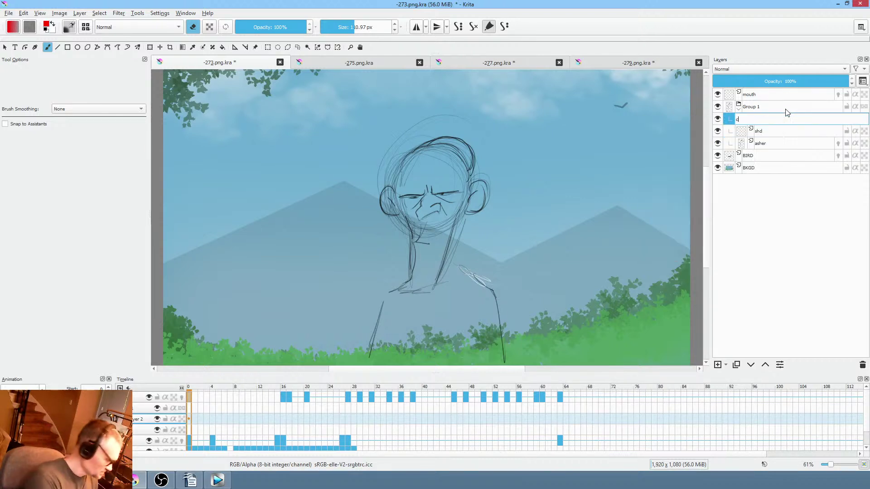
key(Return)
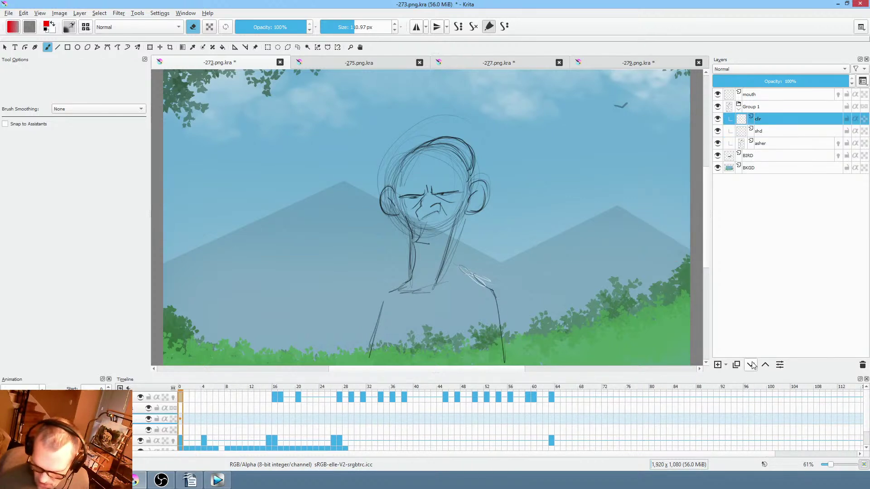
click(750, 364)
click(750, 365)
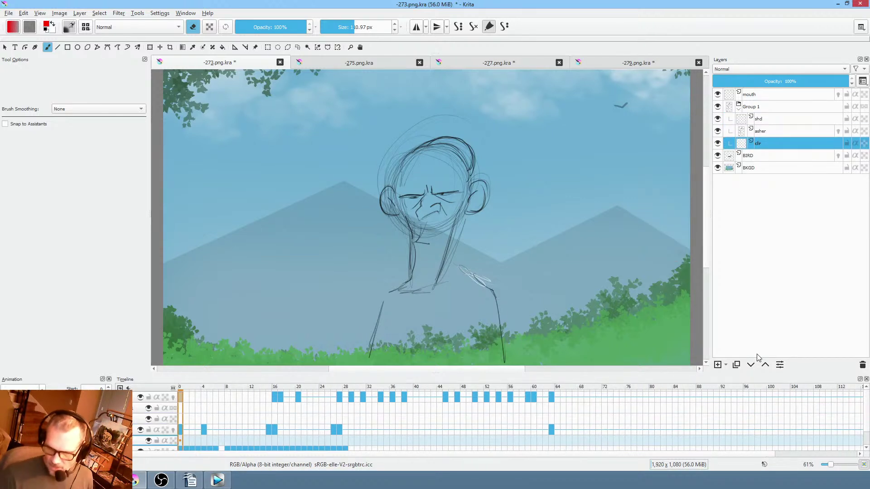
Move the mouth layer into the group between shd and asher, and save the -273 document.
click(778, 131)
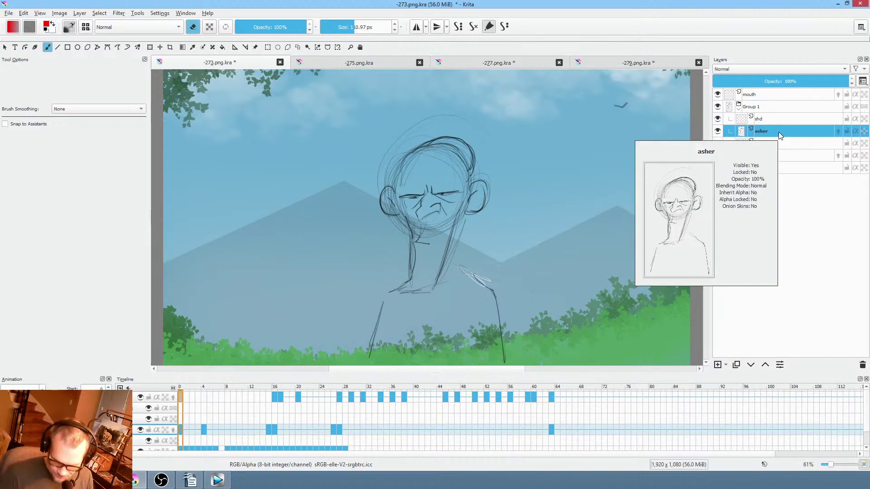
click(783, 95)
click(750, 364)
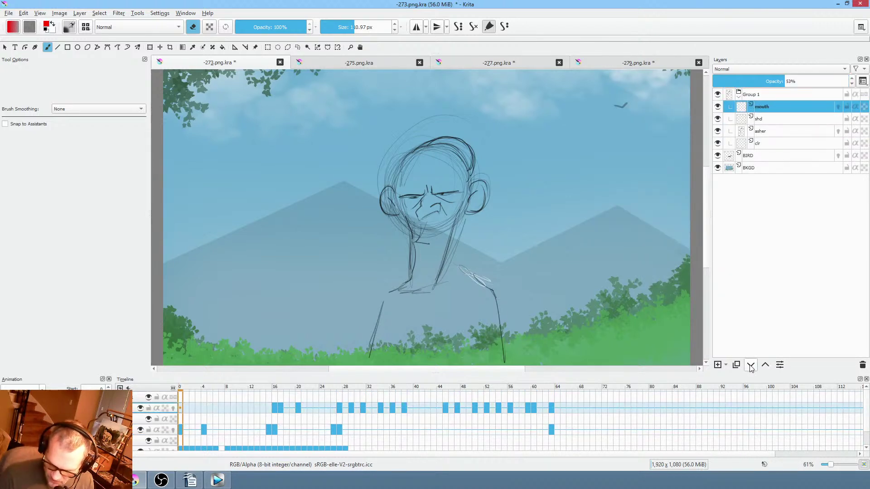
click(751, 364)
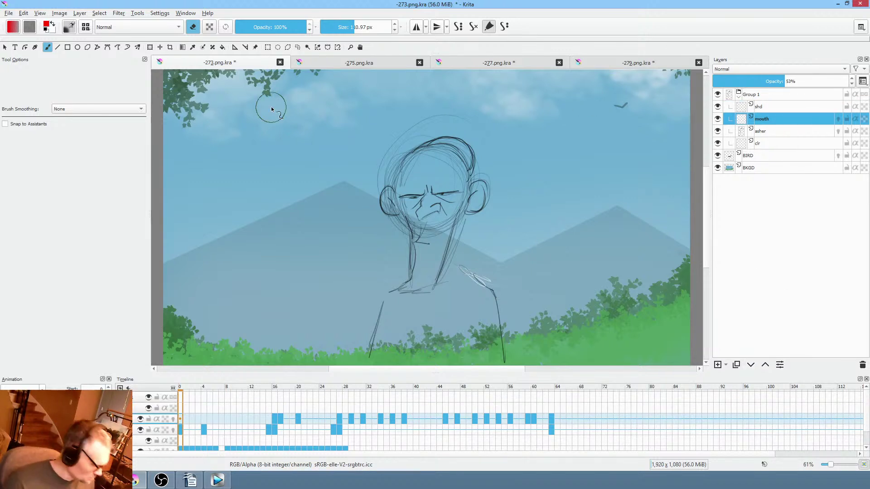
key(ctrl+s)
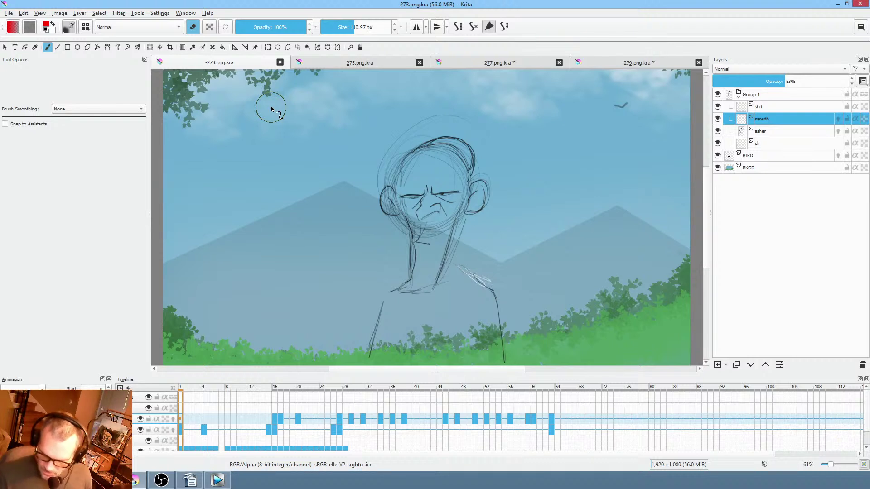
With the asher layer selected, scrub through the opening frames on the timeline and return to frame 0.
click(774, 129)
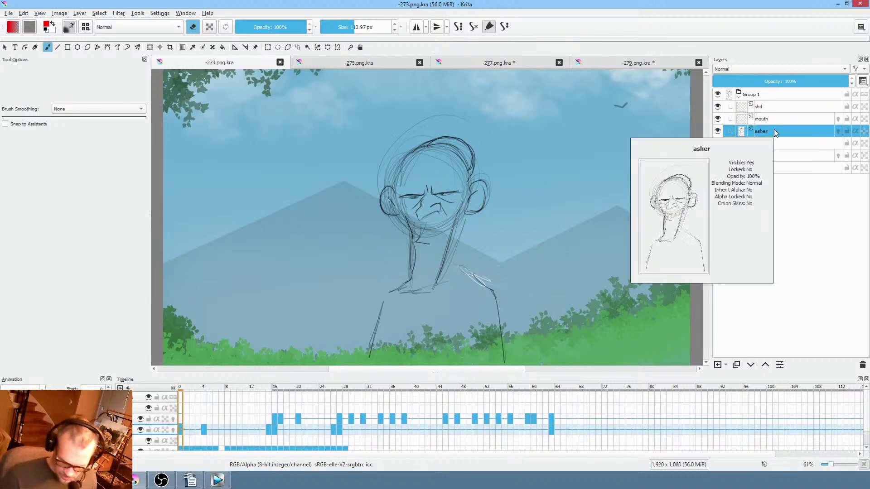
mouse_move(198, 389)
mouse_down()
mouse_move(385, 393)
mouse_move(173, 404)
mouse_move(357, 409)
mouse_move(188, 413)
mouse_up()
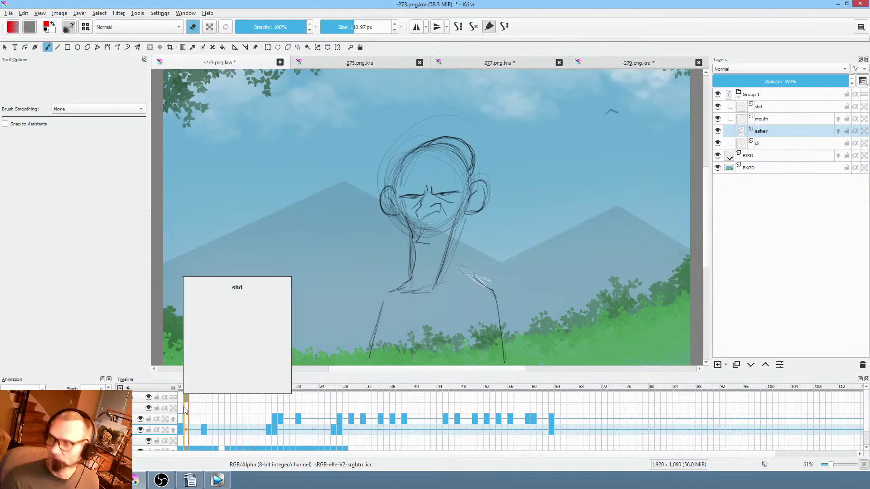
mouse_move(183, 387)
mouse_down()
mouse_move(334, 401)
mouse_move(222, 407)
mouse_move(357, 410)
mouse_move(182, 415)
mouse_move(186, 386)
mouse_move(311, 396)
mouse_move(183, 402)
mouse_up()
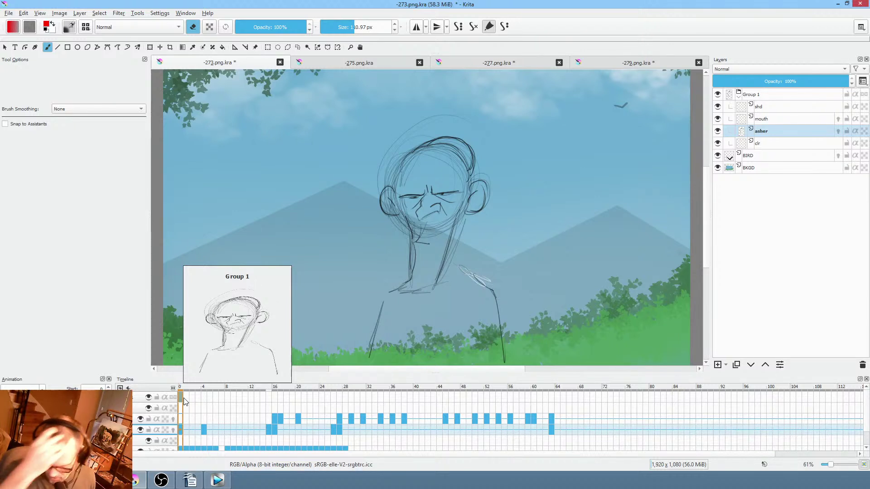
click(719, 363)
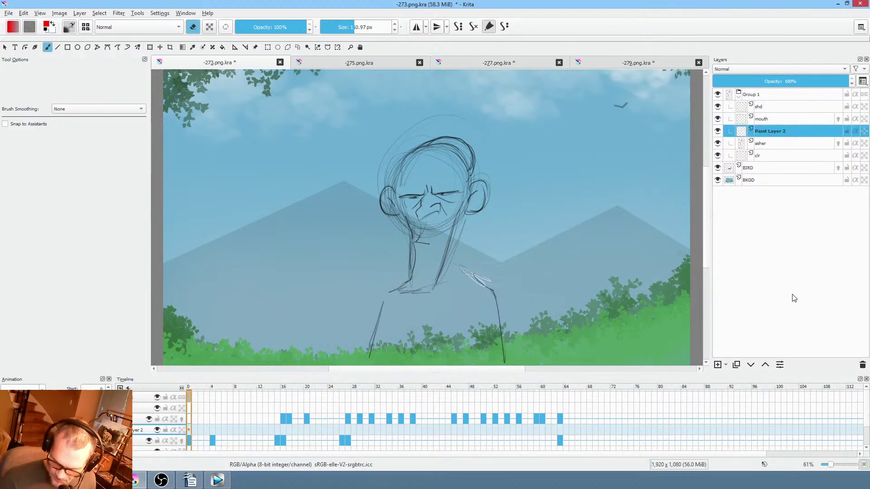
double_click(780, 144)
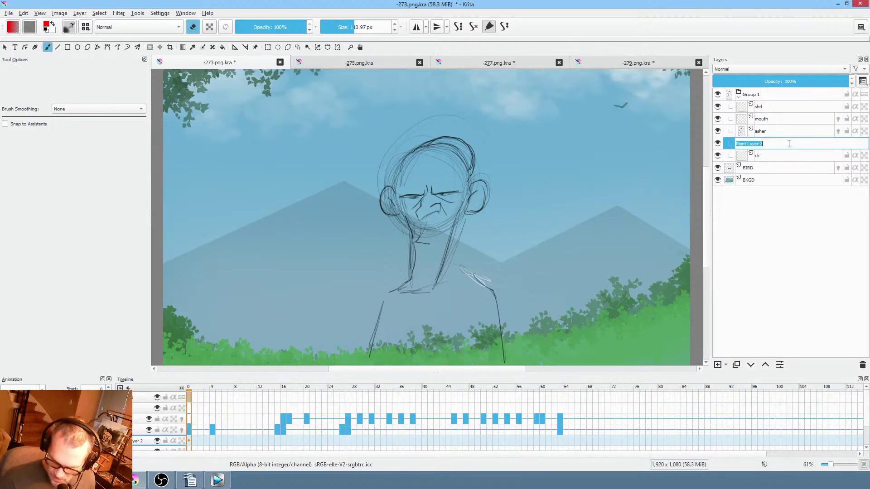
key(Escape)
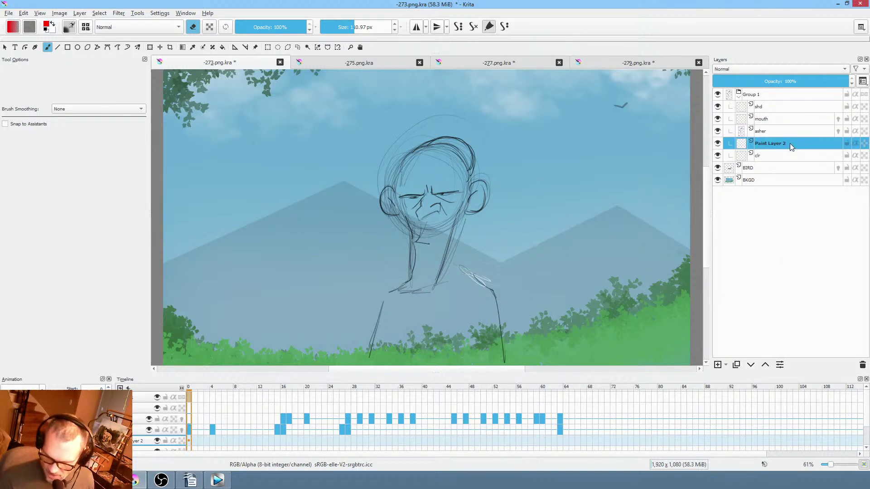
click(863, 365)
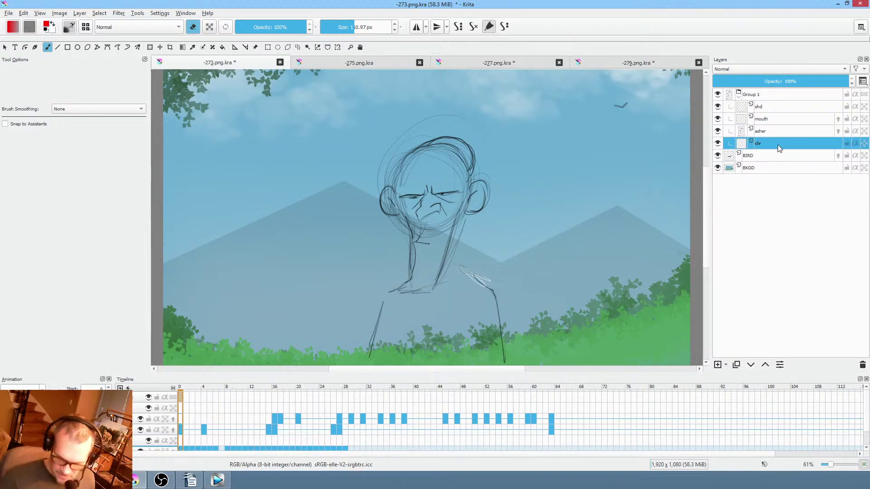
Lower the asher layer's opacity to 23% so the sketch can serve as a faint tracing guide.
scroll(442, 252, up, 3)
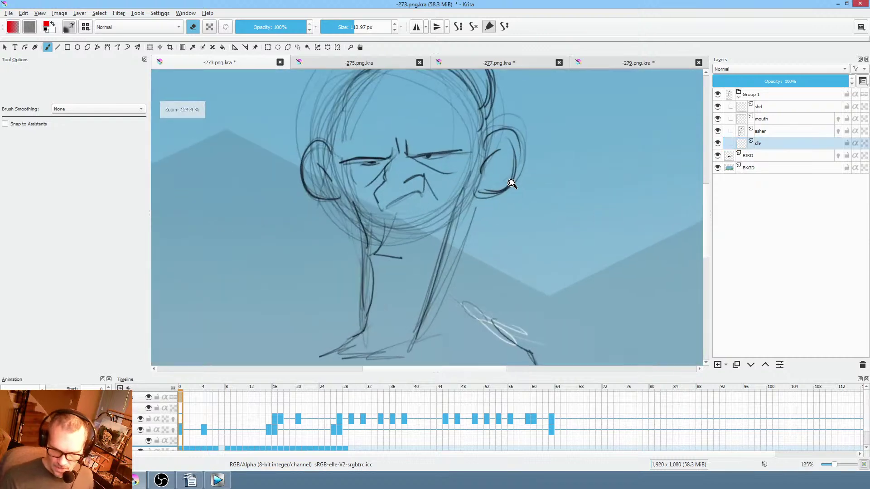
click(806, 131)
click(723, 85)
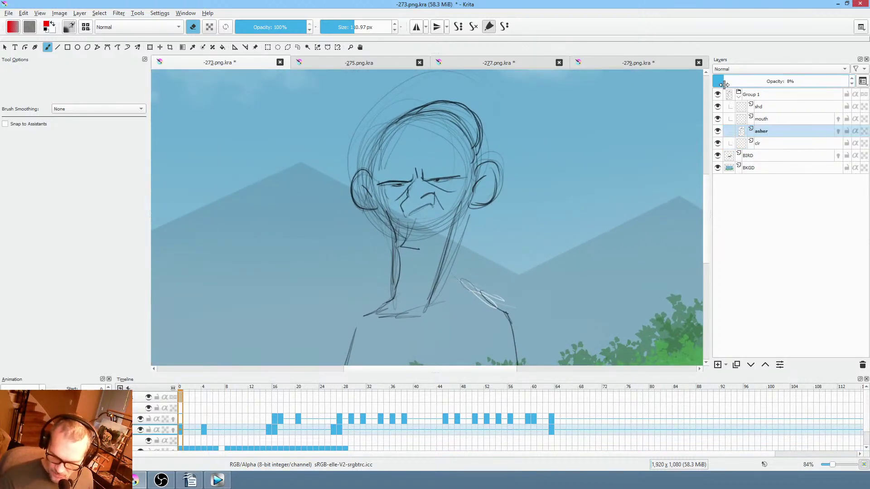
drag(723, 84, 744, 83)
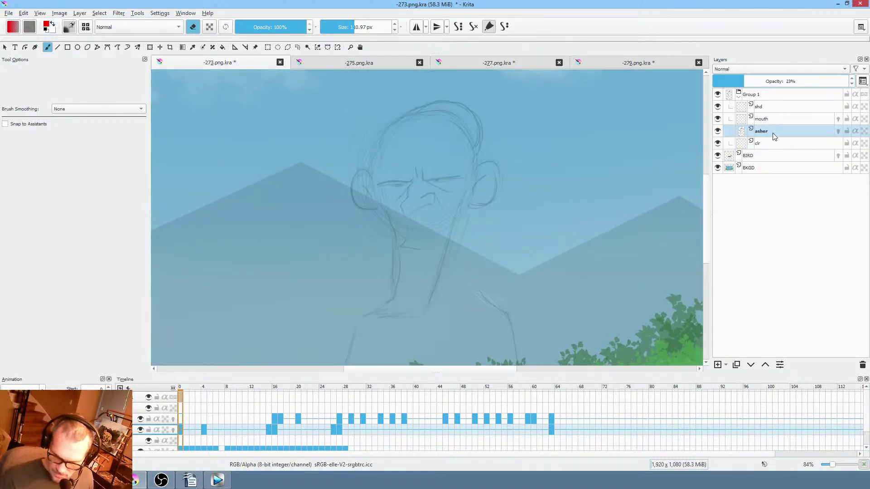
On the clr layer, turn off eraser mode and choose a 6 px inking brush preset with a dark maroon colour.
click(780, 143)
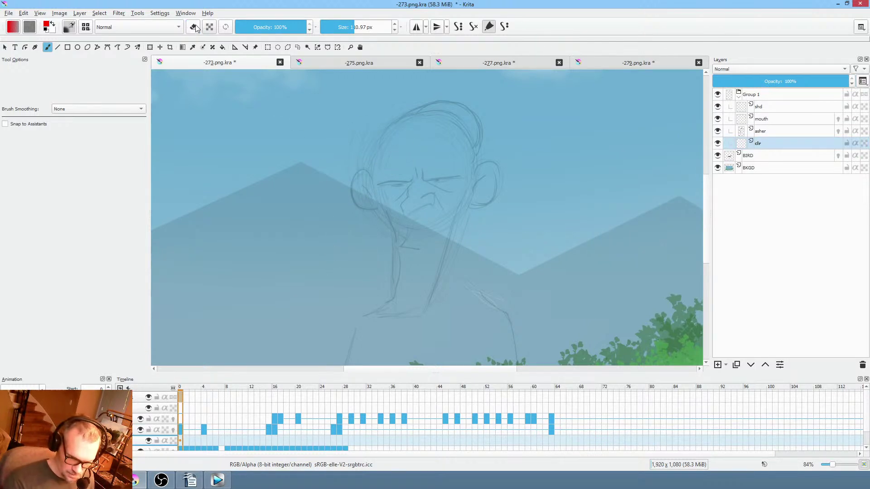
right_click(495, 190)
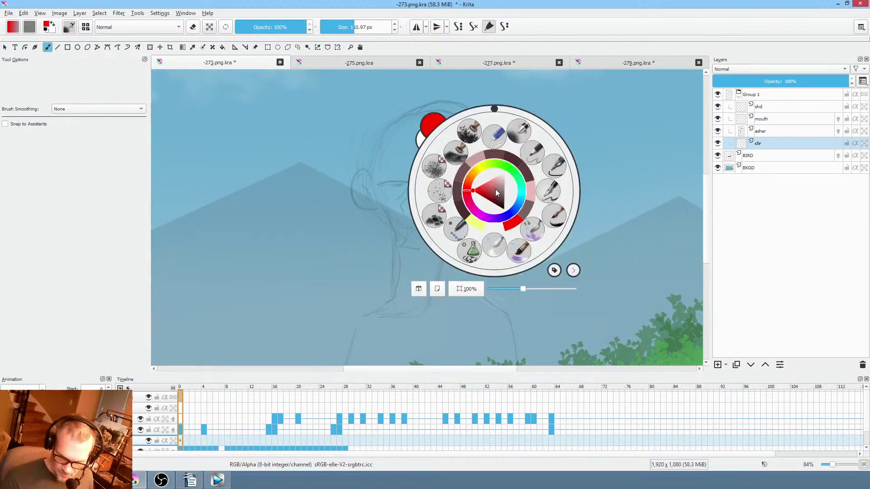
click(535, 154)
right_click(519, 176)
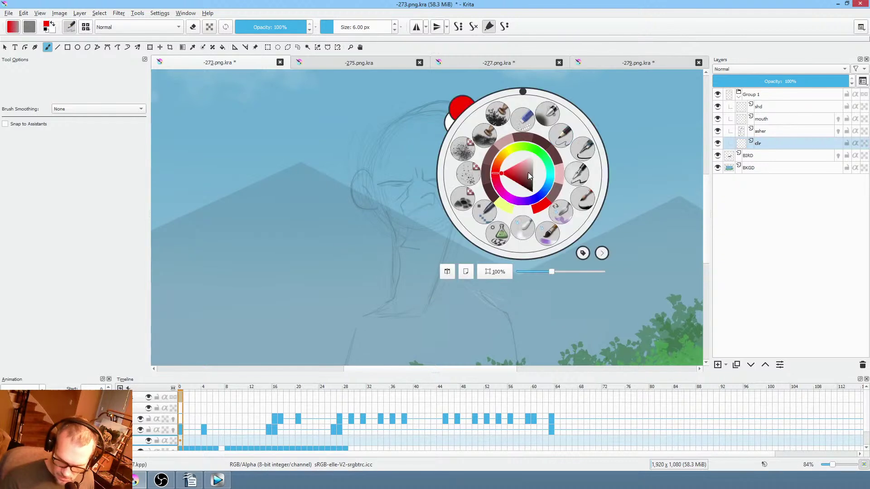
click(526, 180)
drag(527, 181, 527, 184)
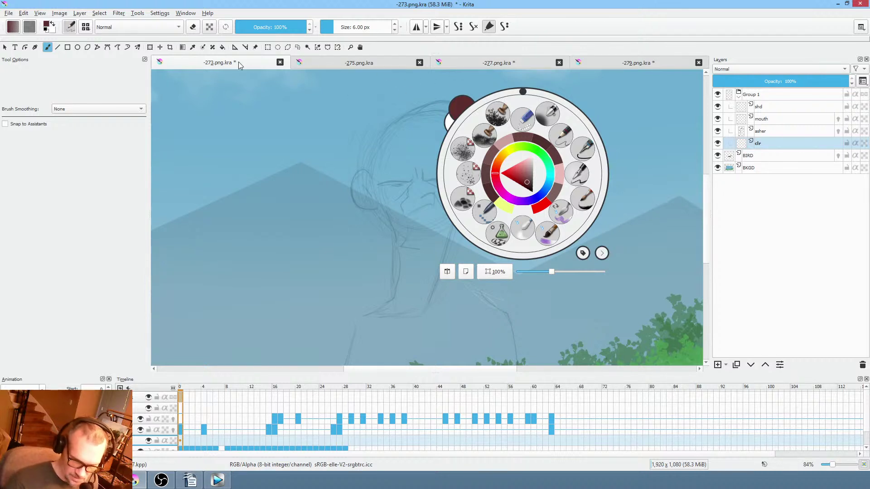
click(654, 214)
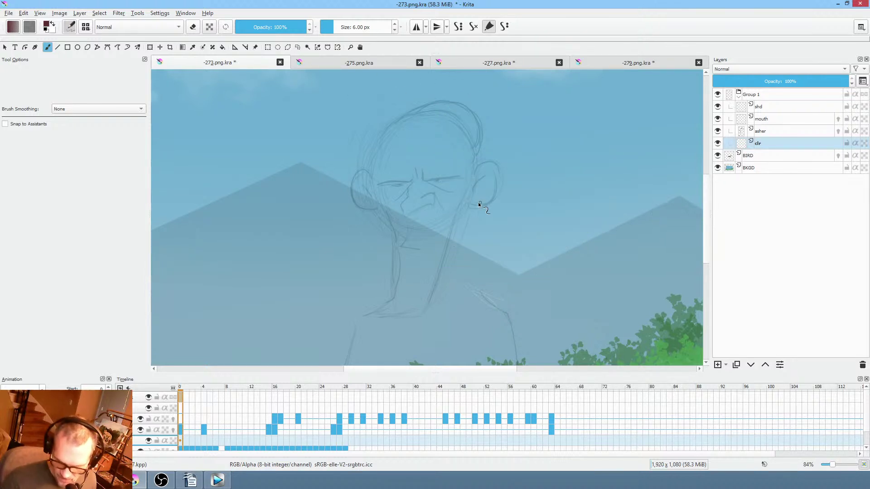
Trace both ears, the near side of the neck and its jagged base on the clr layer, using Stabilizer brush smoothing.
scroll(479, 203, up, 5)
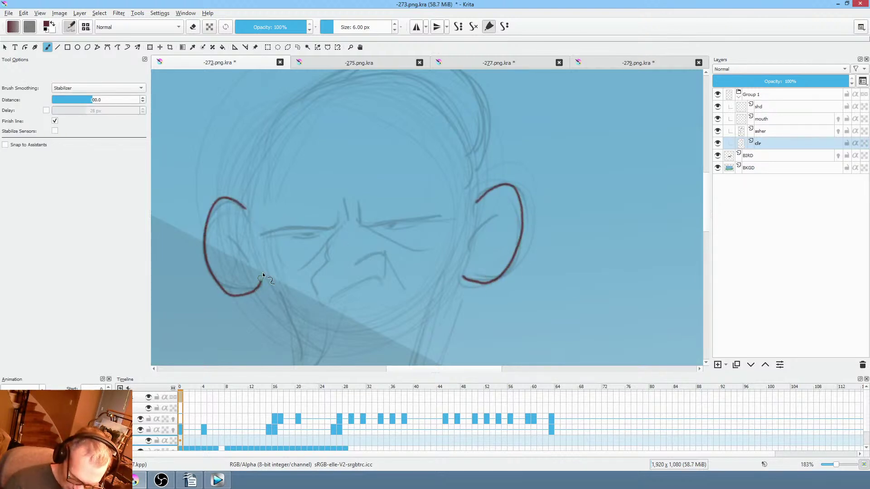
drag(262, 275, 313, 132)
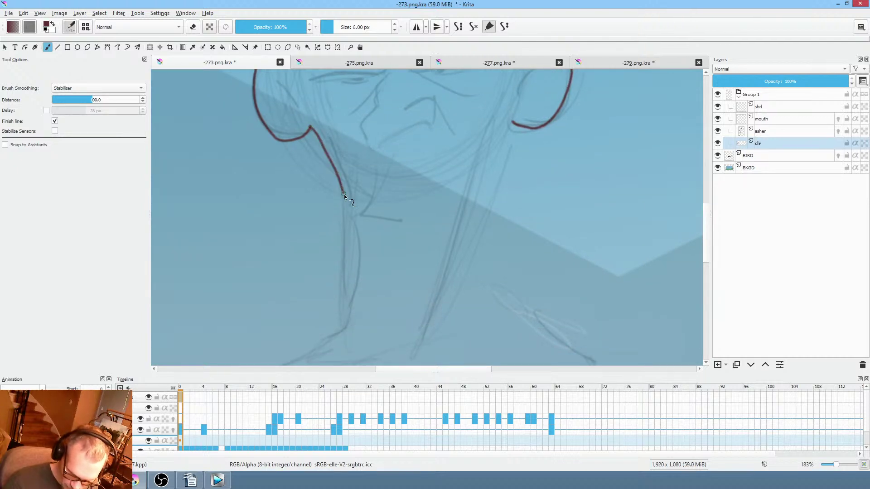
mouse_move(343, 331)
mouse_down()
mouse_move(534, 188)
mouse_move(500, 219)
mouse_move(518, 231)
mouse_up()
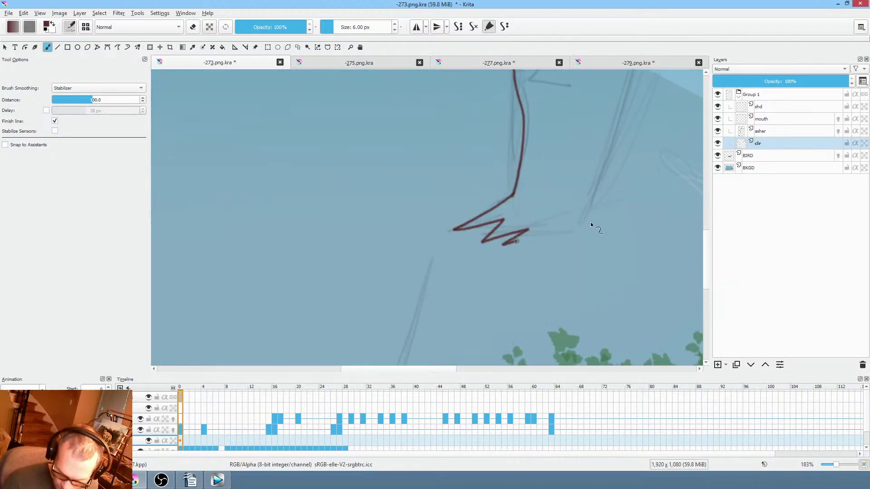
drag(591, 222, 597, 221)
drag(667, 188, 459, 265)
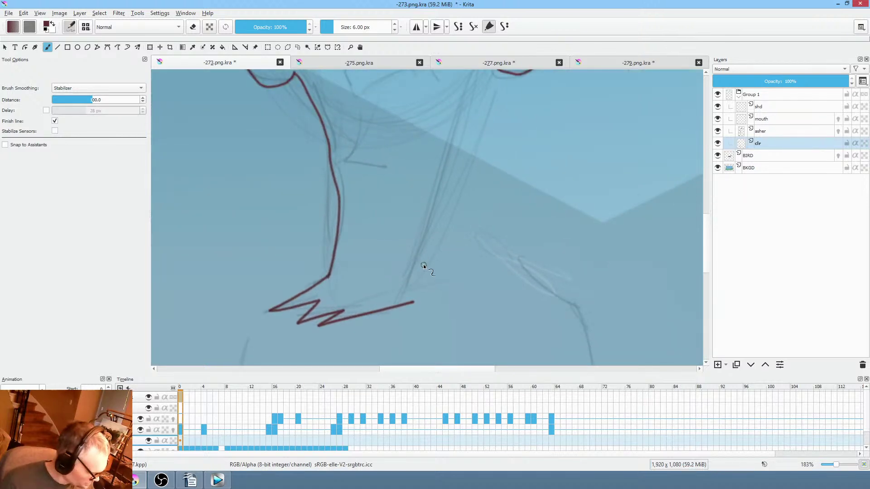
Trace the other neck edge from the base up towards the ear, and remove the short stroke joining it to the ear.
key(e)
mouse_move(420, 284)
mouse_down()
mouse_move(399, 317)
mouse_move(430, 313)
mouse_move(459, 143)
mouse_move(516, 91)
mouse_move(468, 213)
mouse_up()
key(b)
key(e)
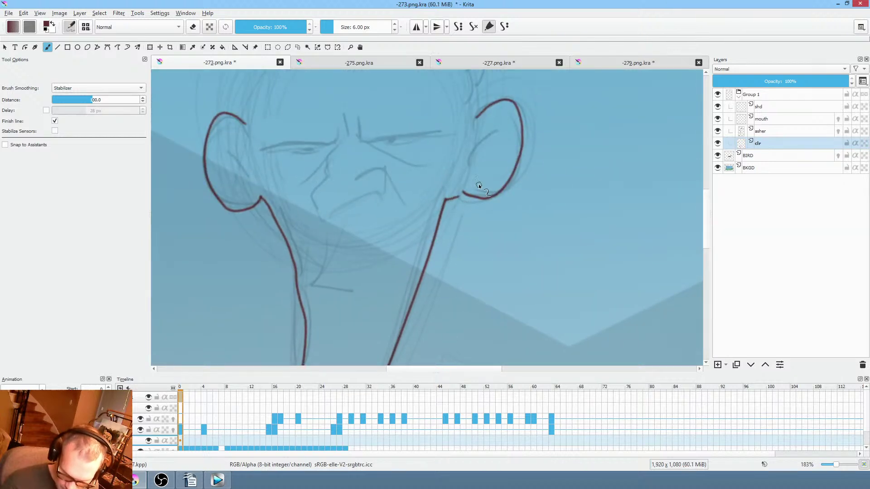
mouse_move(478, 184)
mouse_down()
mouse_move(545, 183)
mouse_move(501, 161)
mouse_move(517, 175)
mouse_move(551, 161)
mouse_move(540, 136)
mouse_move(510, 145)
mouse_up()
key(shift+b)
key(e)
key(b)
key(e)
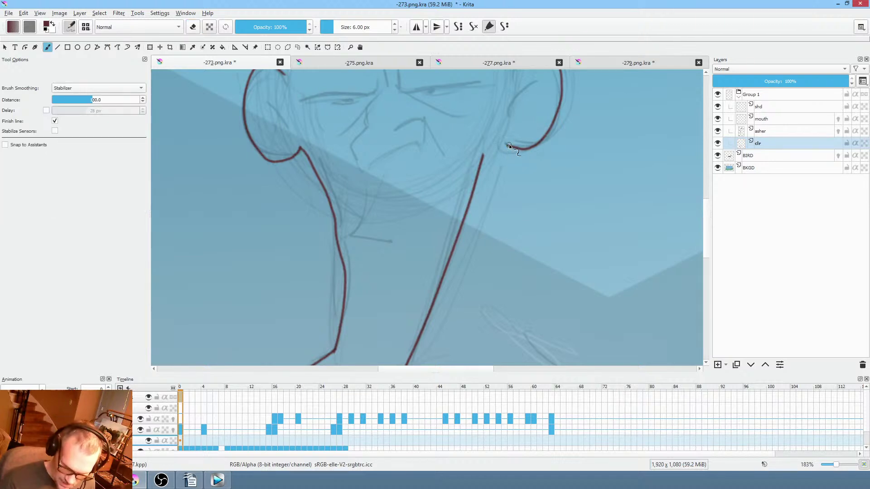
Trace the back of the neck from the earlobe down and curve it round to meet the neck's base.
mouse_move(492, 162)
mouse_down()
mouse_move(473, 239)
mouse_move(476, 323)
mouse_up()
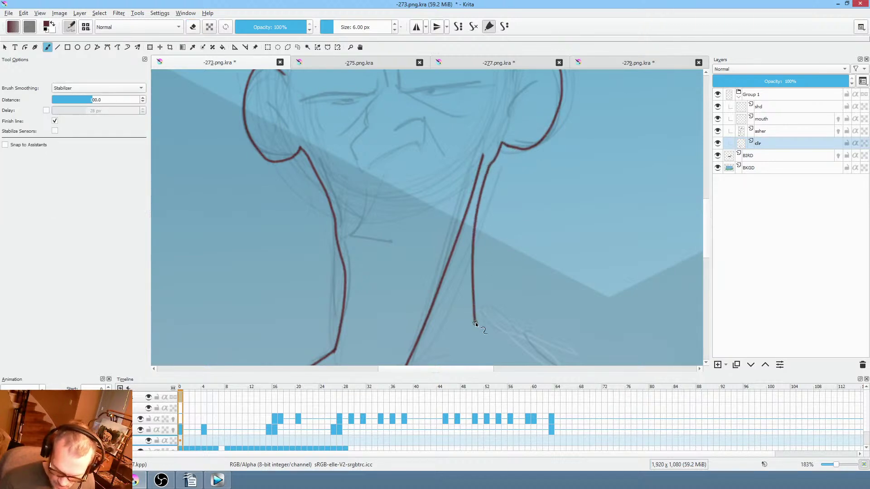
drag(438, 357, 461, 288)
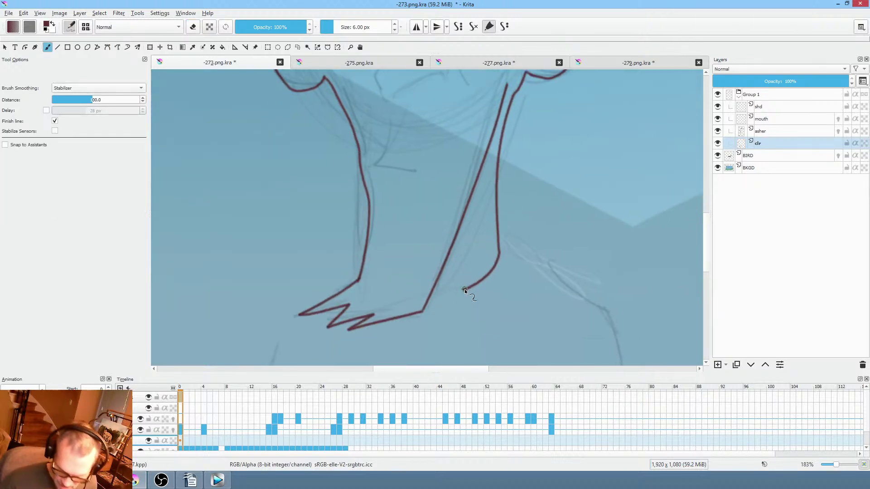
mouse_move(499, 233)
mouse_down()
mouse_move(472, 286)
mouse_move(469, 345)
mouse_move(559, 305)
mouse_move(512, 268)
mouse_move(302, 205)
mouse_up()
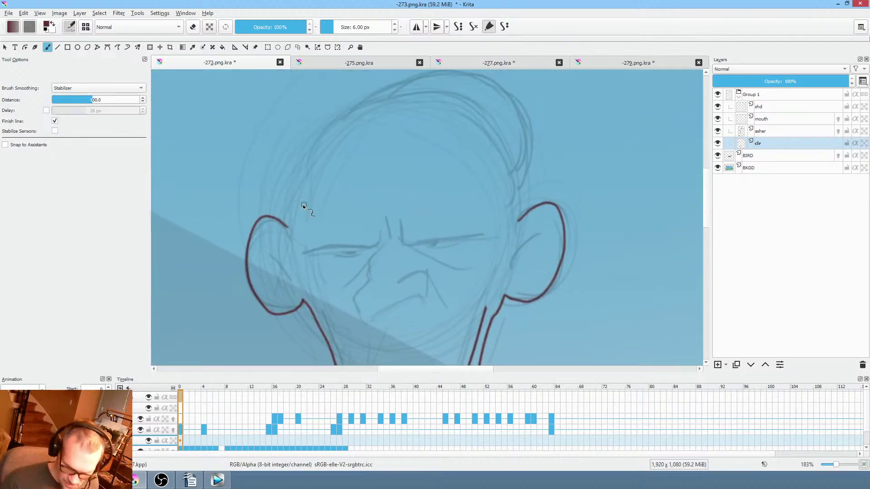
Trace the top of the head from ear to ear, and outline the raised hair shape behind it.
mouse_move(340, 112)
mouse_down()
mouse_move(424, 89)
mouse_move(505, 116)
mouse_up()
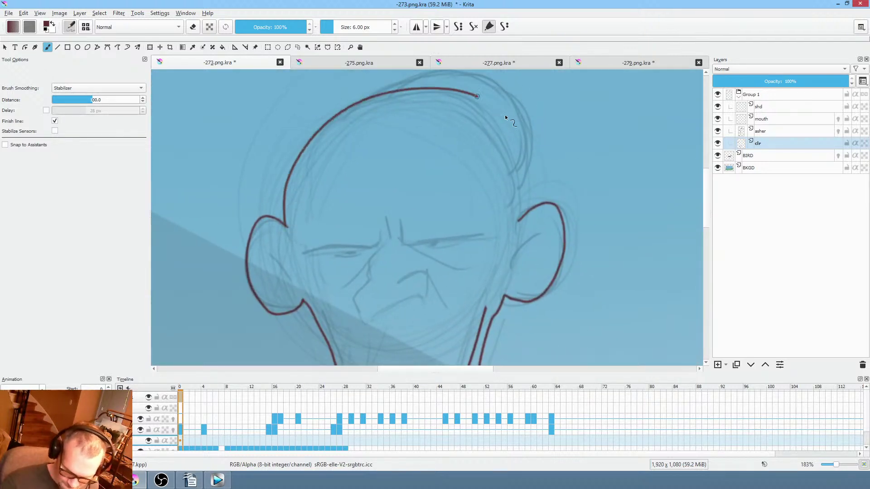
key(ctrl+z)
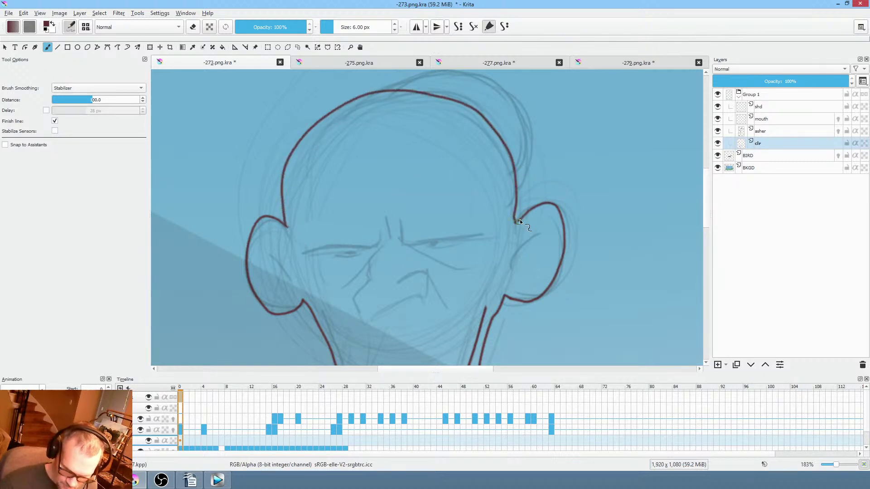
mouse_move(520, 219)
mouse_down()
mouse_move(508, 307)
mouse_move(559, 233)
mouse_move(521, 189)
mouse_move(488, 262)
mouse_up()
mouse_move(289, 161)
mouse_down()
mouse_move(356, 133)
mouse_move(415, 135)
mouse_move(452, 158)
mouse_up()
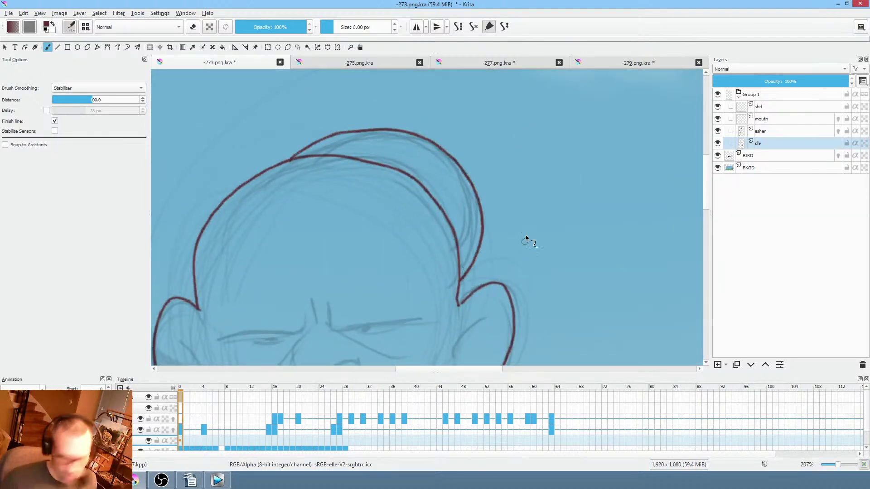
mouse_move(524, 237)
mouse_down()
mouse_move(500, 282)
mouse_move(559, 230)
mouse_move(553, 189)
mouse_move(559, 208)
mouse_move(511, 168)
mouse_move(501, 222)
mouse_move(510, 227)
mouse_up()
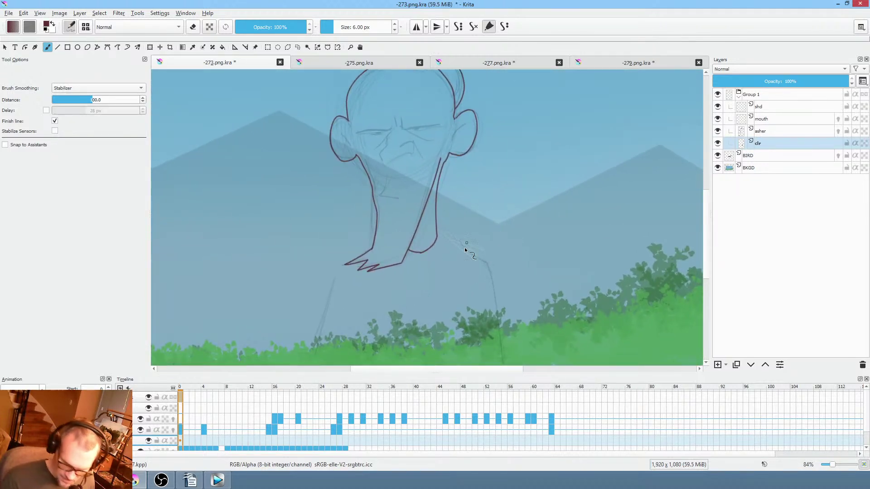
Examine the shoulder area and play the opening frames to check the sketch's motion against the traced outline.
drag(466, 247, 447, 284)
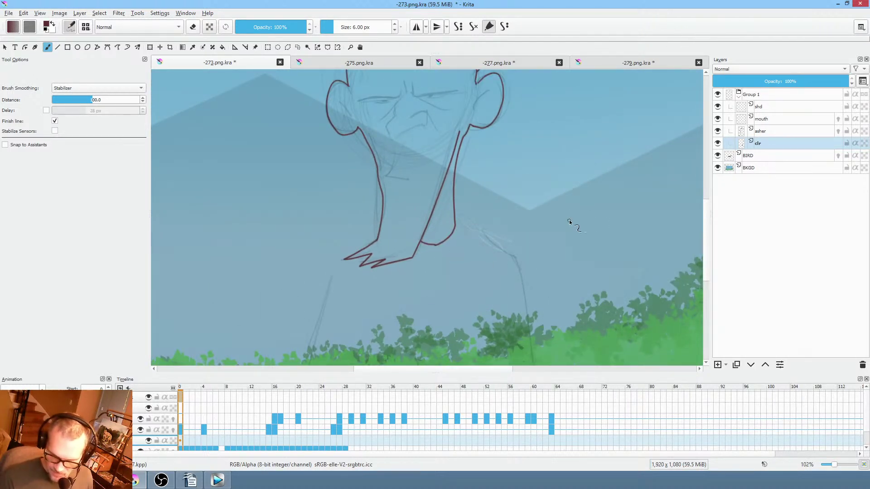
mouse_move(540, 188)
mouse_down()
mouse_move(543, 208)
mouse_move(542, 186)
mouse_up()
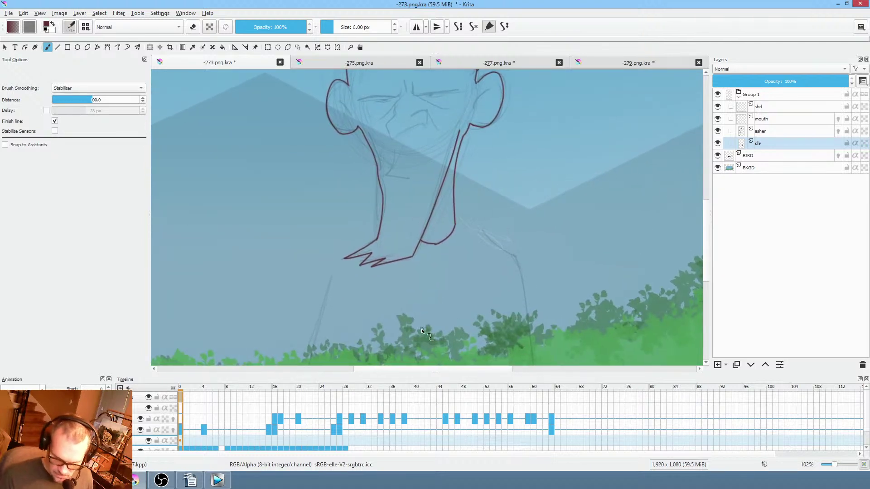
key(space)
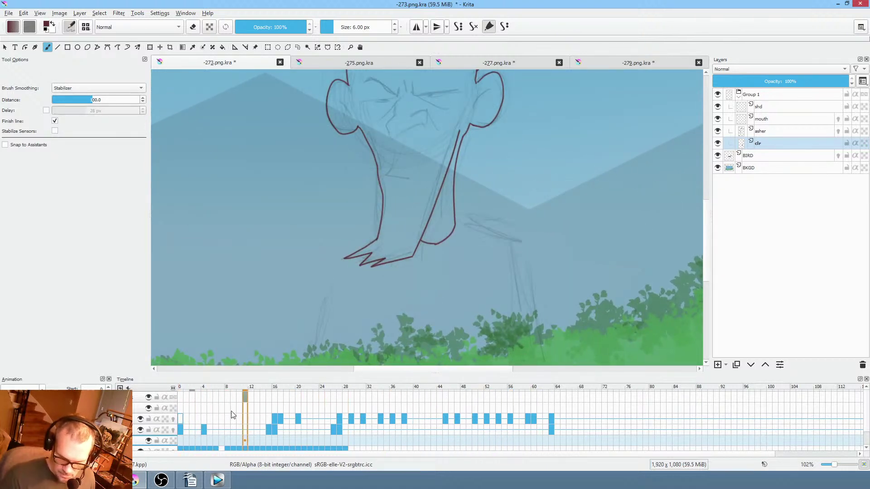
Rename the clr layer as head.
double_click(763, 143)
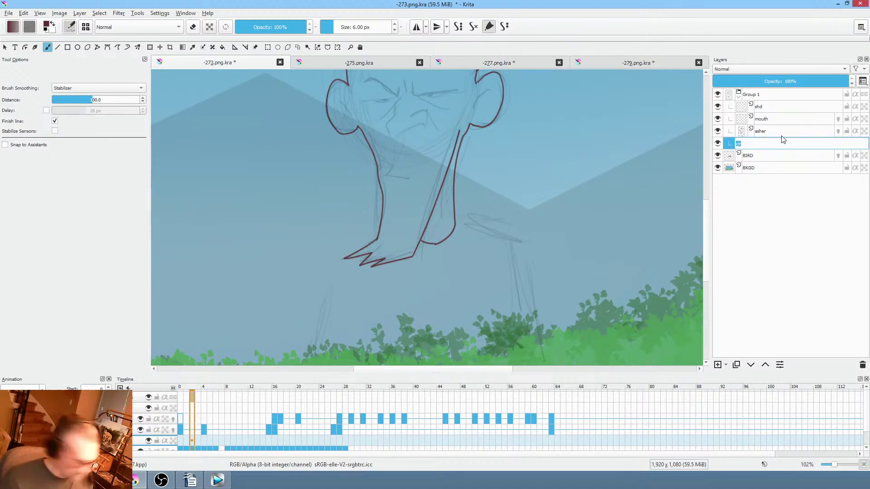
text(head)
key(Return)
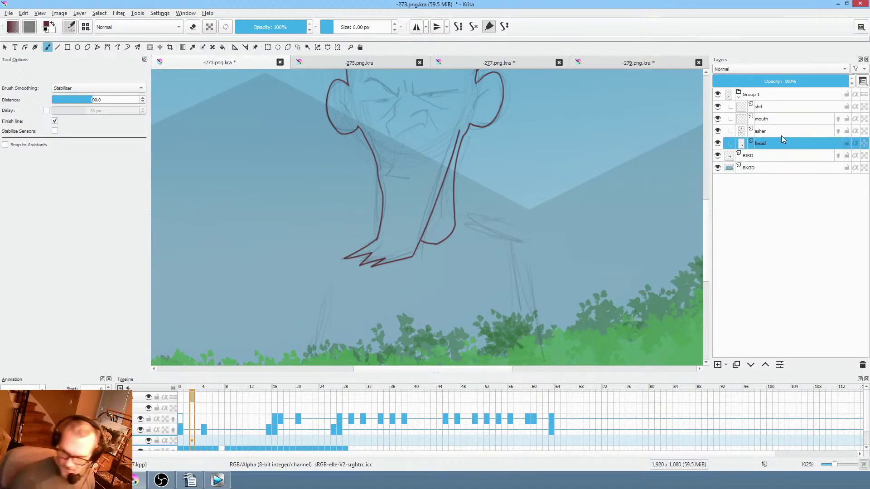
scroll(499, 204, down, 4)
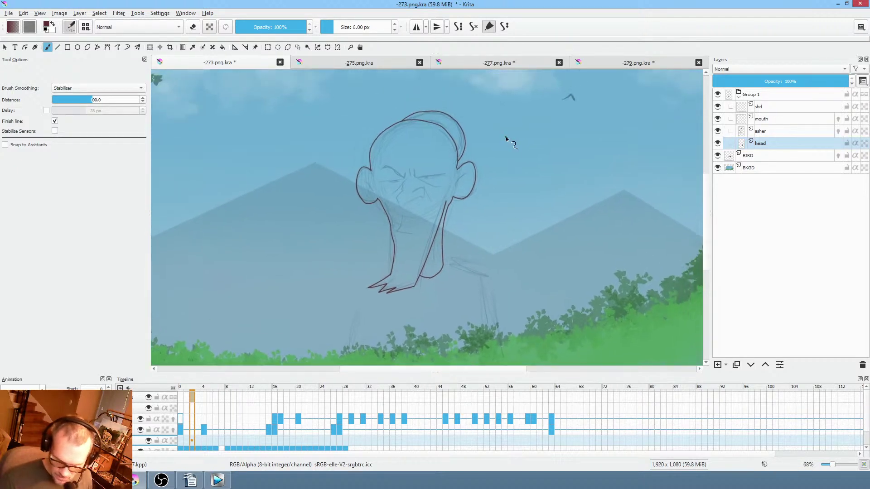
key(ctrl+r)
mouse_move(518, 128)
mouse_down()
mouse_move(363, 92)
mouse_move(300, 184)
mouse_move(318, 276)
mouse_up()
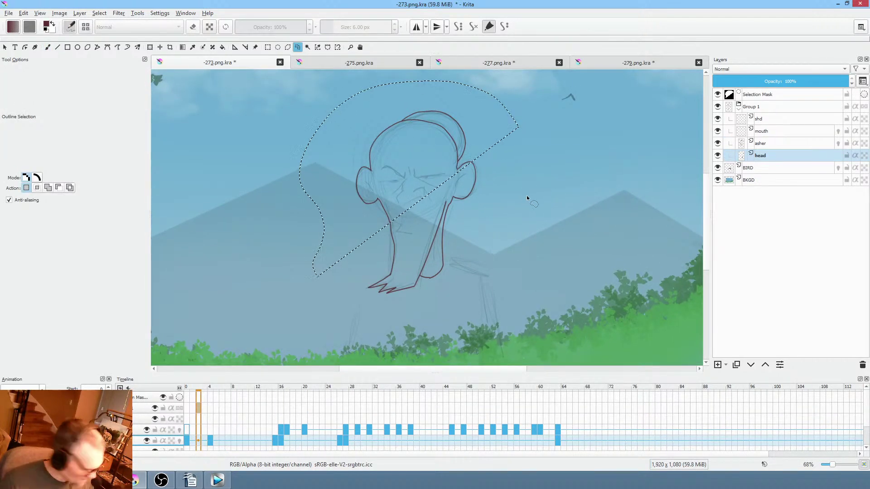
key(ctrl+shift+a)
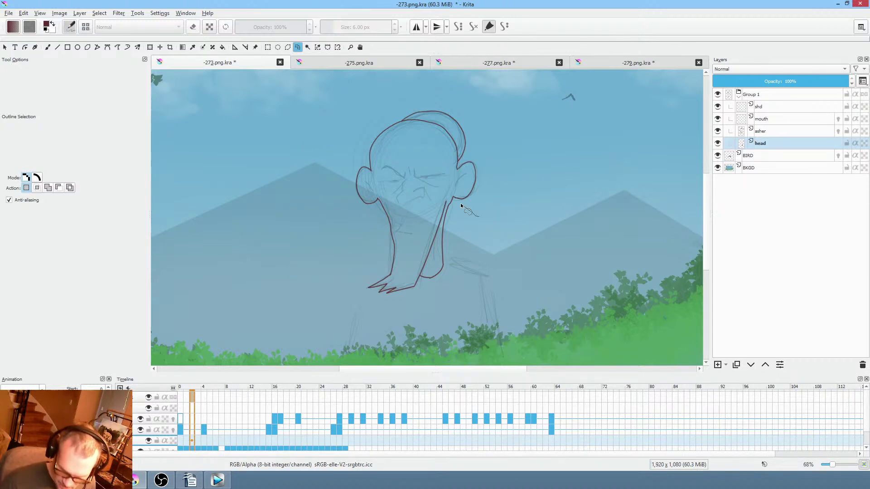
Lasso the back-of-neck outline on the head layer and move it onto a new pasted layer.
drag(460, 203, 449, 205)
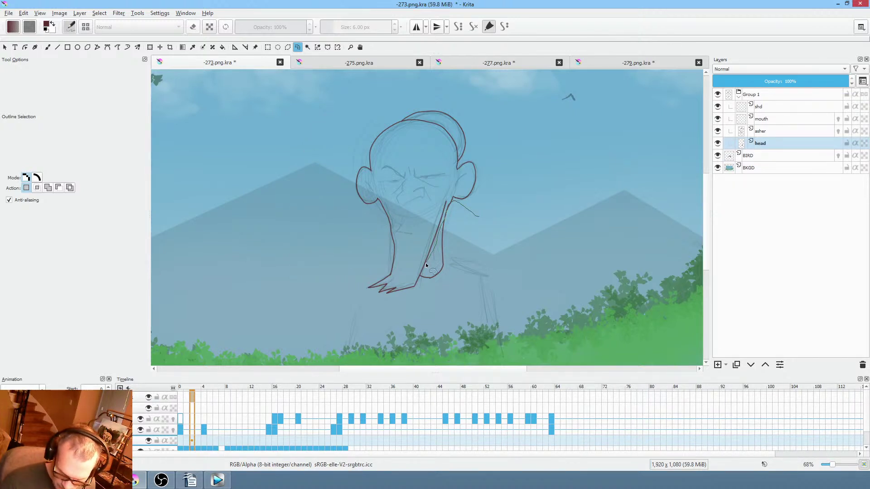
mouse_move(411, 307)
mouse_down()
mouse_move(501, 331)
mouse_move(544, 182)
mouse_up()
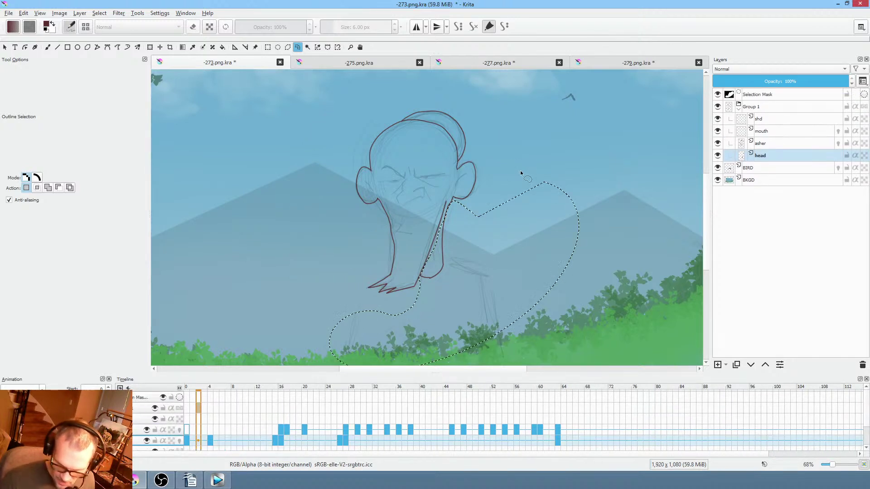
key(ctrl+c)
key(ctrl+v)
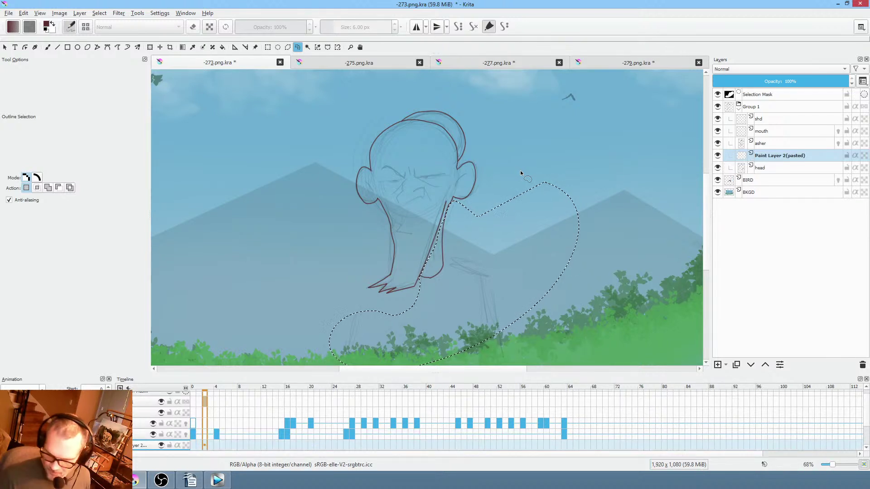
Rename the pasted layer as bod, place it directly below the head layer, and clear the selection.
double_click(783, 157)
text(bod)
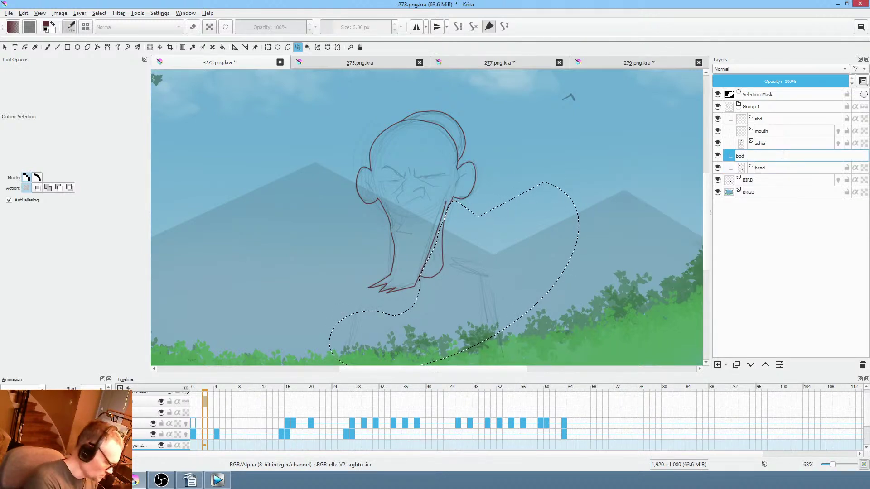
key(Return)
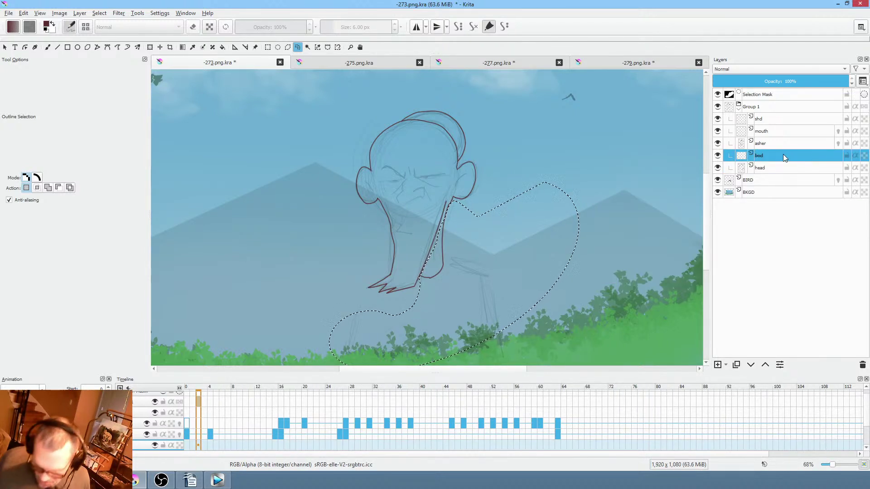
click(752, 364)
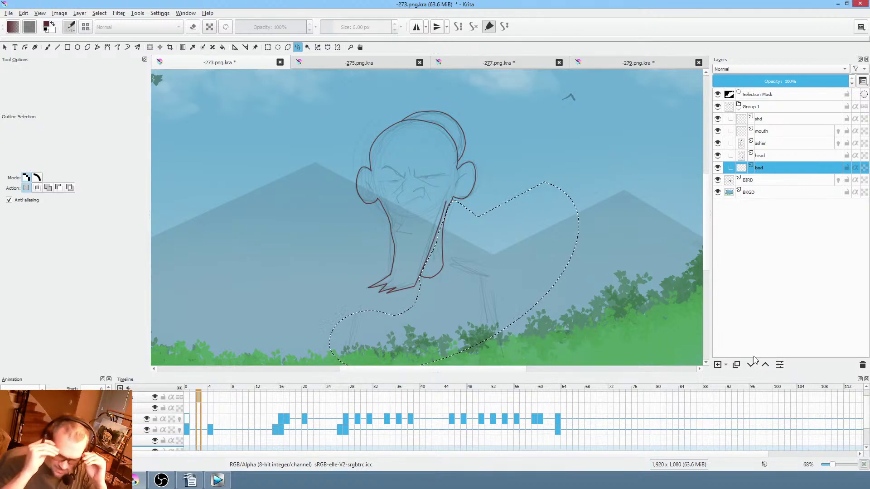
key(ctrl+shift+a)
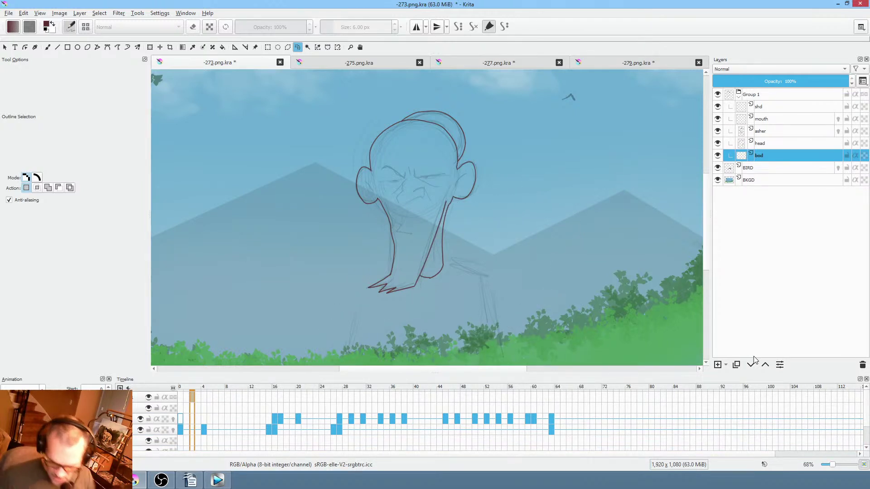
Toggle the bod layer's visibility off and on to check which lines it holds.
click(718, 155)
click(717, 156)
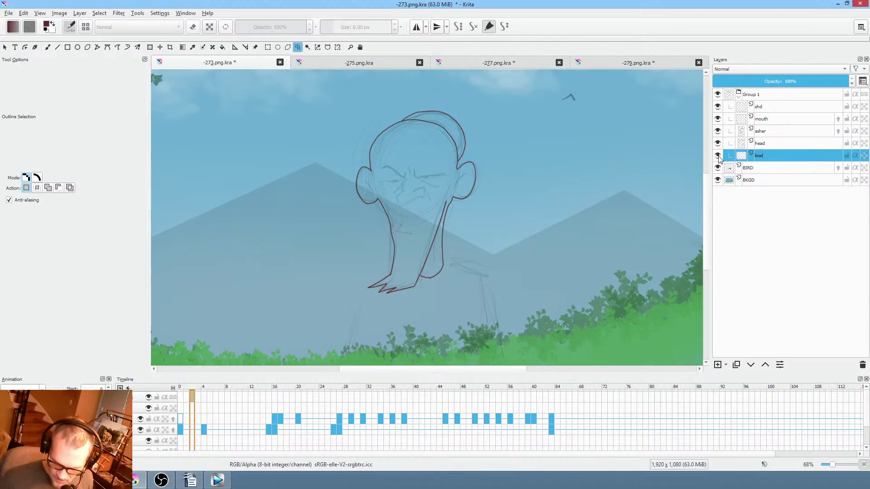
click(718, 155)
click(717, 155)
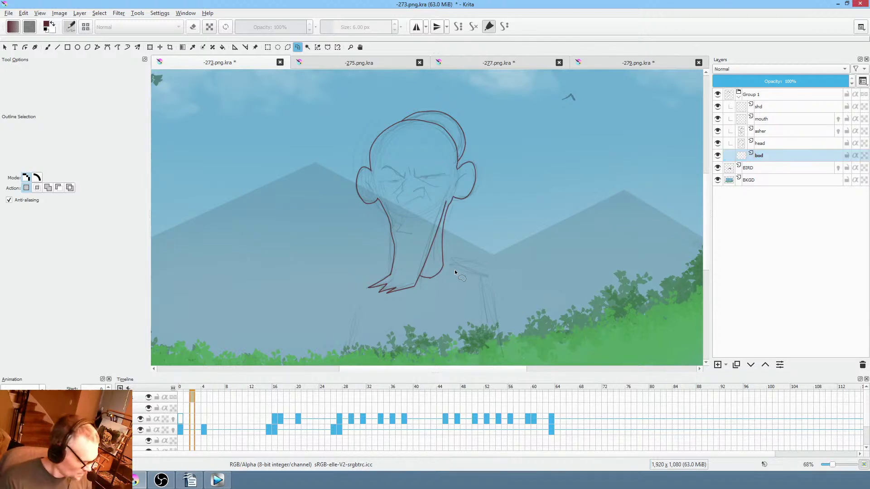
Hide the head layer and extend the back-of-neck line on the bod layer into a closed, round-topped neck shape.
key(b)
drag(472, 243, 480, 196)
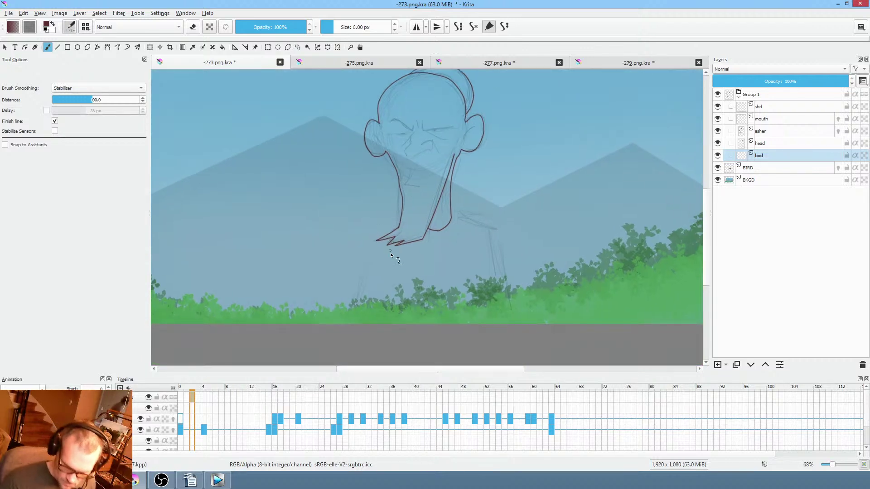
drag(390, 252, 426, 213)
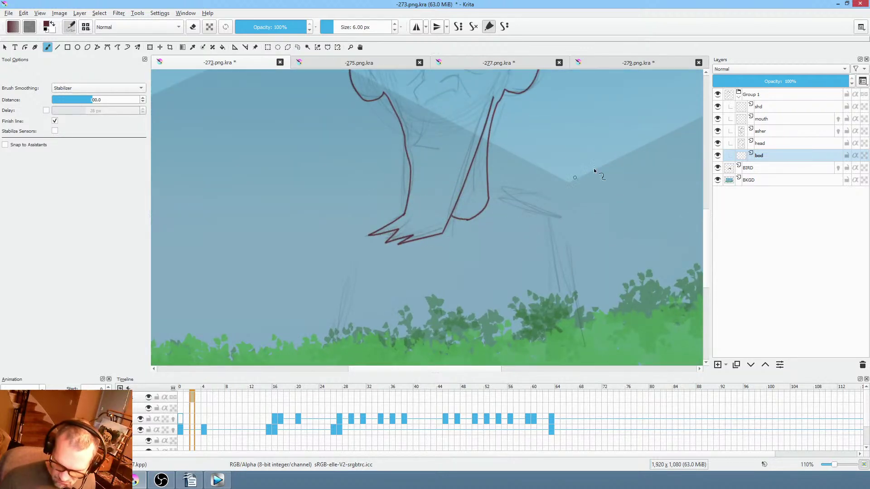
click(717, 143)
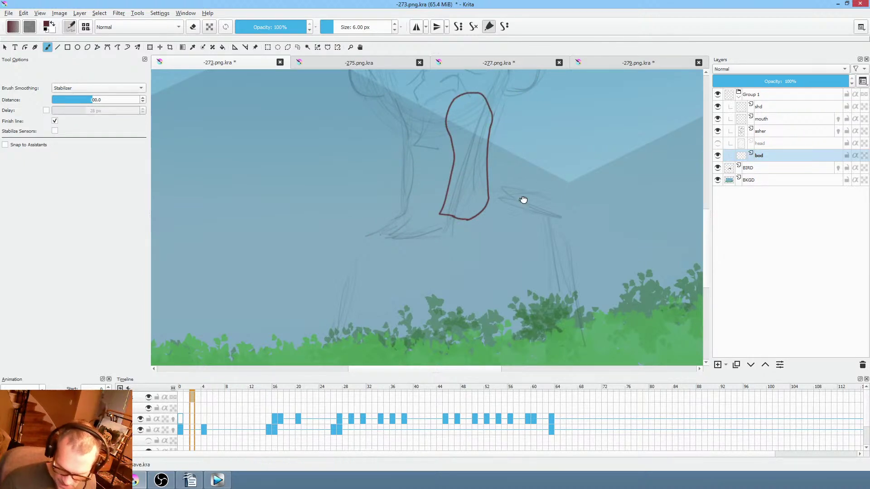
Trace the collar and both shoulders on the bod layer, running the outer arm lines down to the canvas's lower edge.
drag(454, 192, 476, 197)
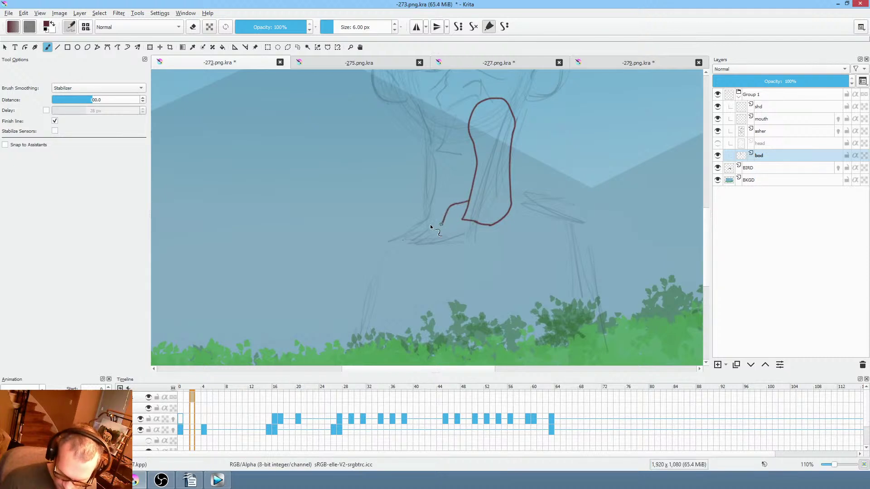
mouse_move(395, 238)
mouse_down()
mouse_move(440, 264)
mouse_move(409, 173)
mouse_up()
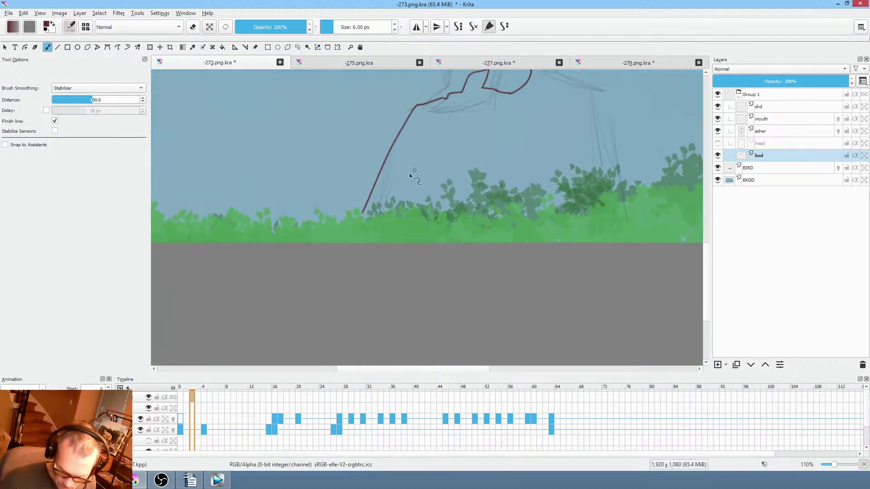
drag(555, 144, 471, 205)
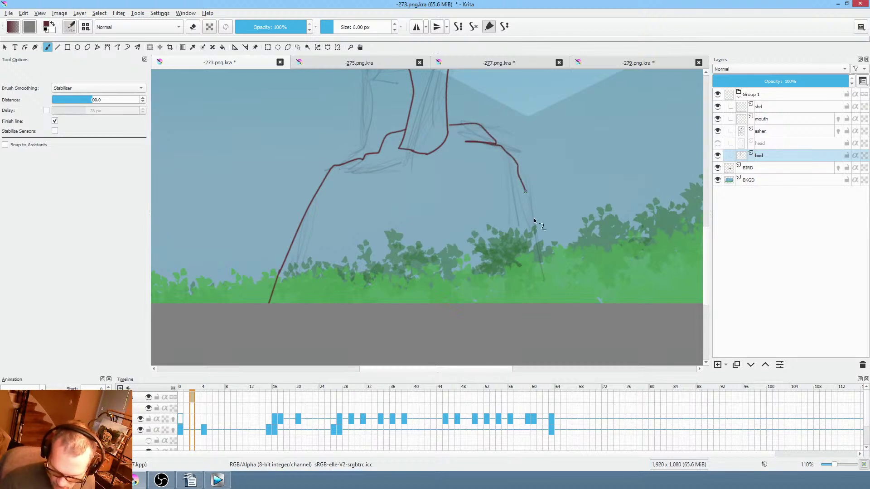
drag(534, 218, 564, 325)
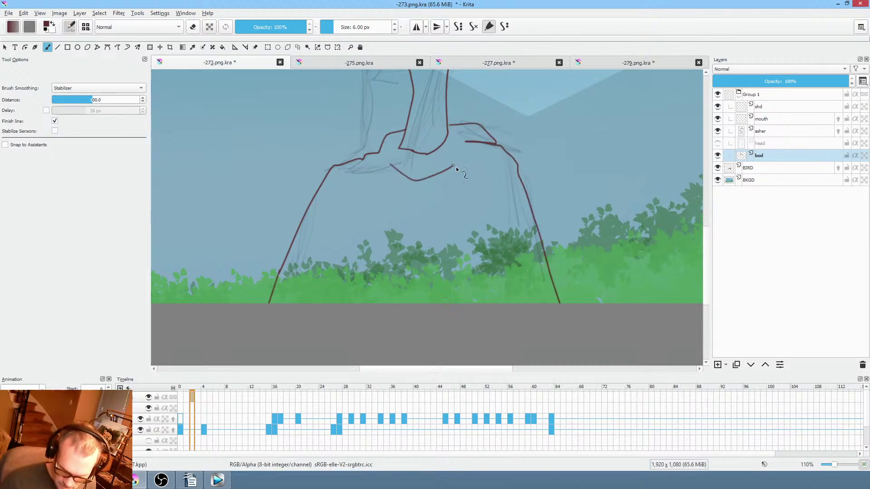
Add a curved chest fold, both inner arm lines and short sleeve creases inside the body outline.
drag(336, 219, 316, 289)
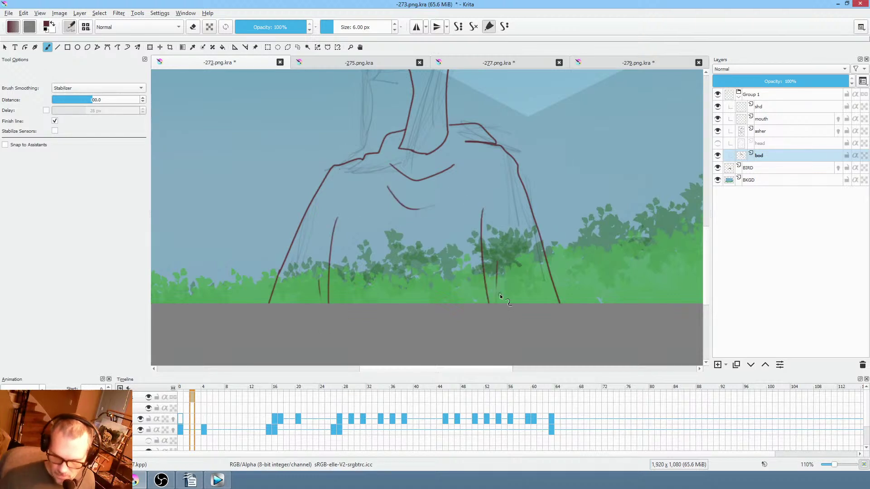
scroll(499, 294, down, 4)
drag(512, 245, 467, 263)
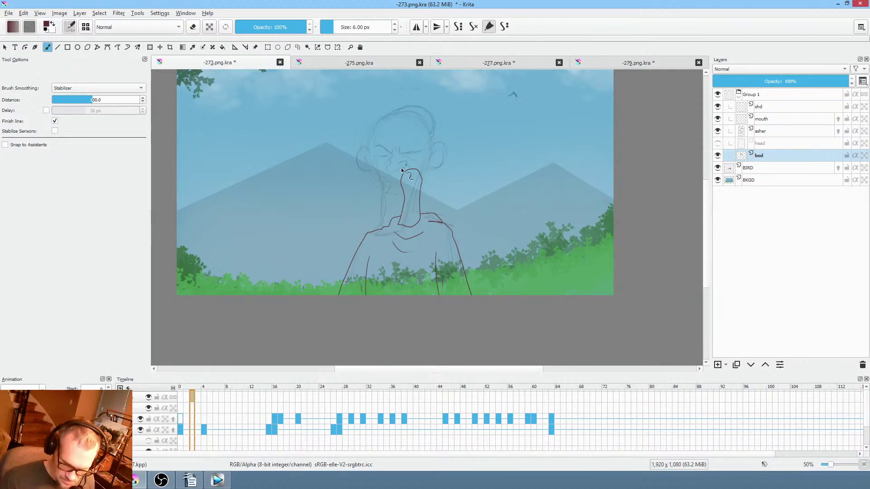
Show the head layer again and isolate it so that only its line art is displayed.
click(717, 144)
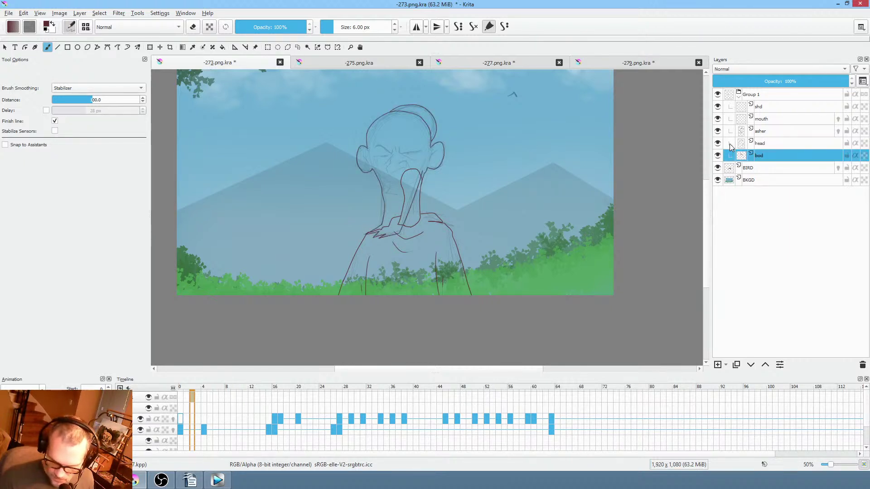
click(771, 143)
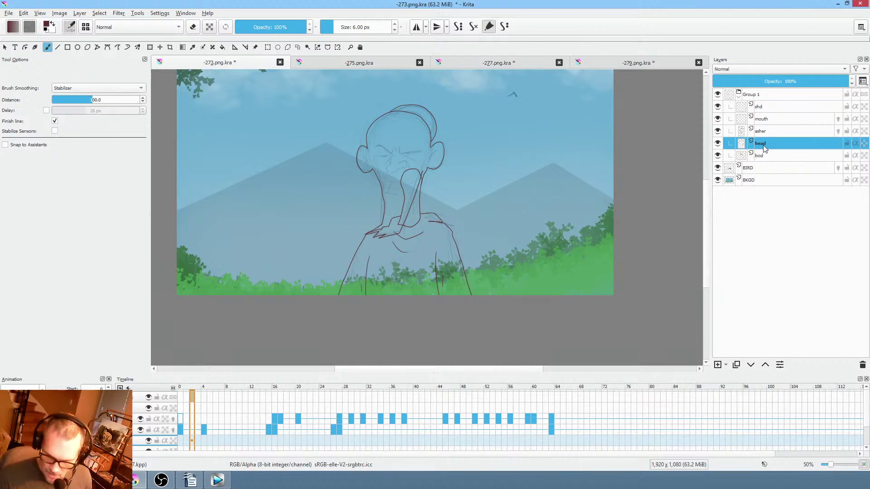
alt+click(773, 143)
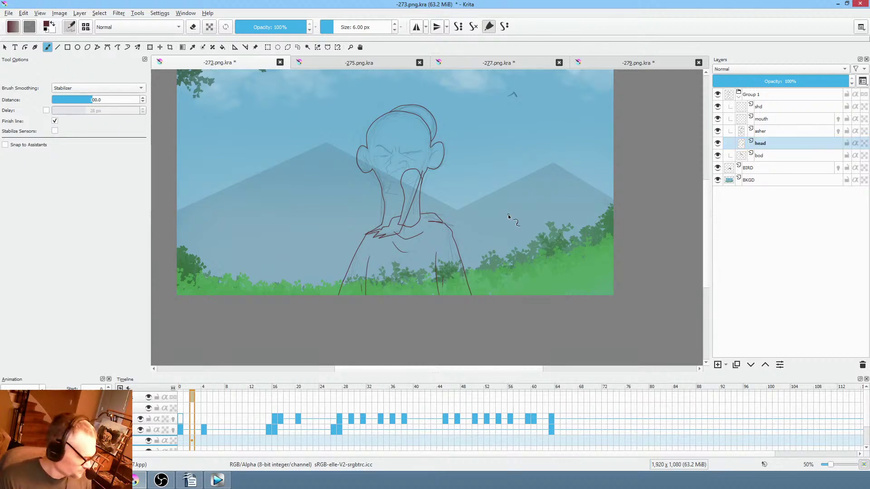
drag(472, 208, 488, 233)
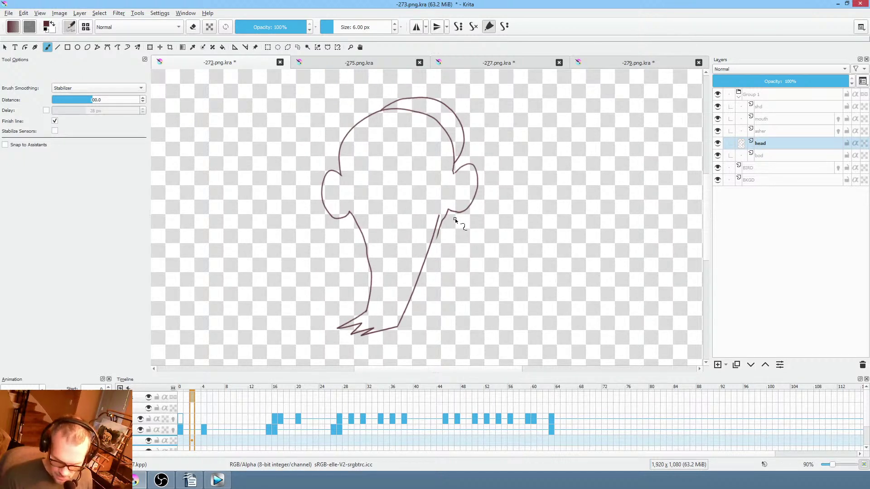
key(ctrl+z)
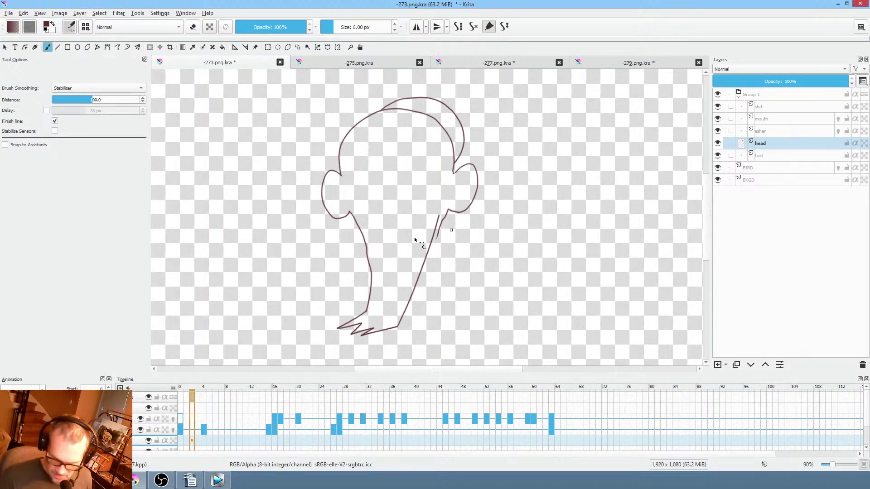
Choose a pale greyish pink as the painting colour for the skin.
right_click(516, 188)
mouse_move(521, 182)
mouse_down()
mouse_move(526, 164)
mouse_move(524, 173)
mouse_up()
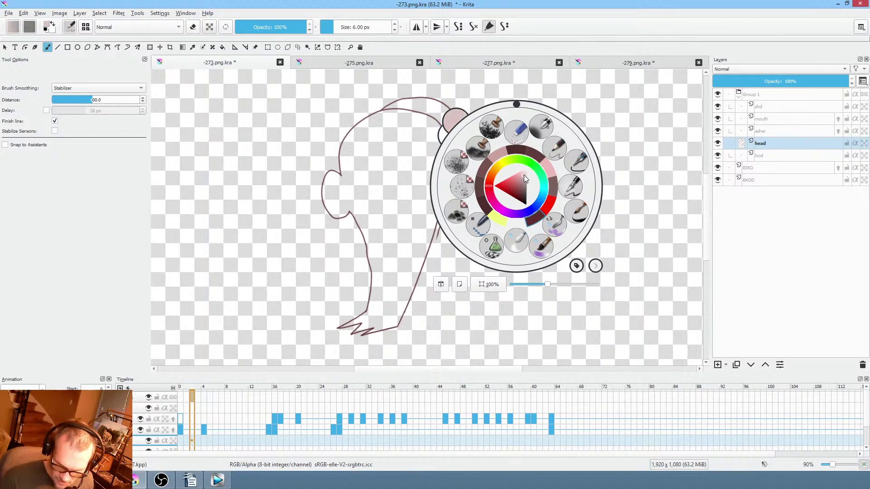
click(525, 174)
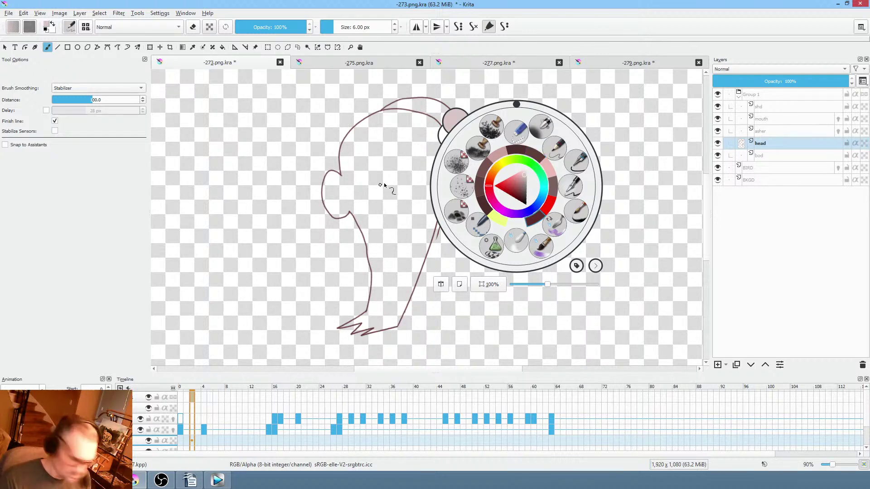
click(403, 195)
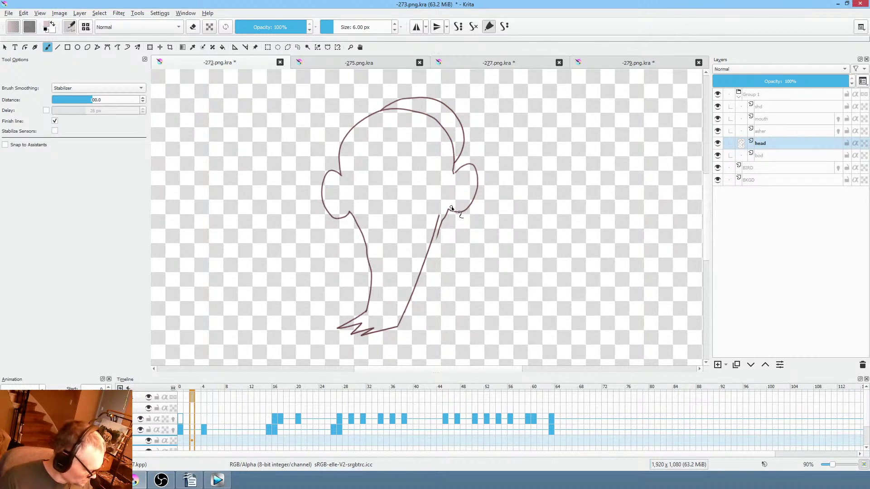
Set the blending mode to Behind and fill the face, ears and neck with the pale pink.
key(alt+shift+q)
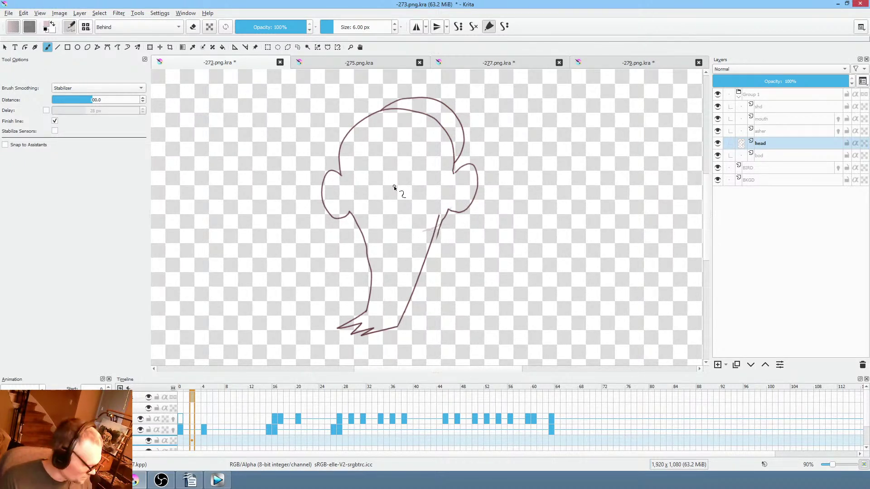
key(f)
click(406, 185)
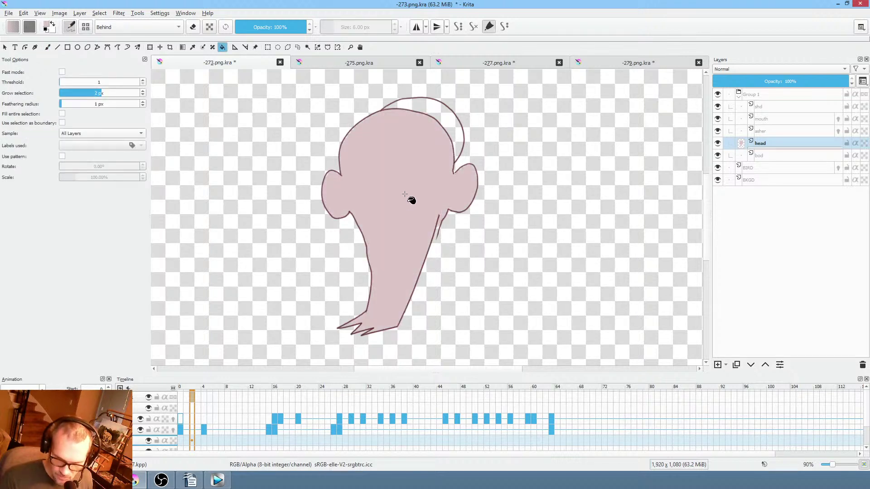
Try filling the raised hair shape behind the head with a dark reddish brown.
right_click(536, 186)
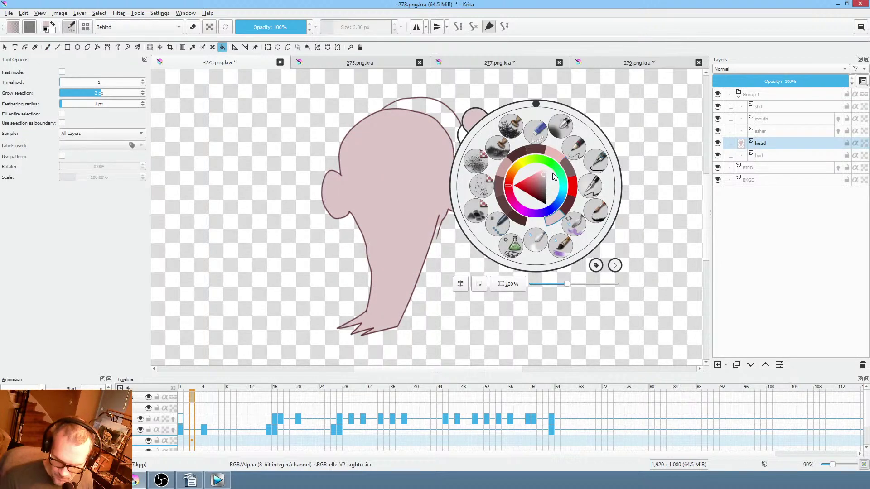
click(539, 193)
click(436, 107)
click(438, 107)
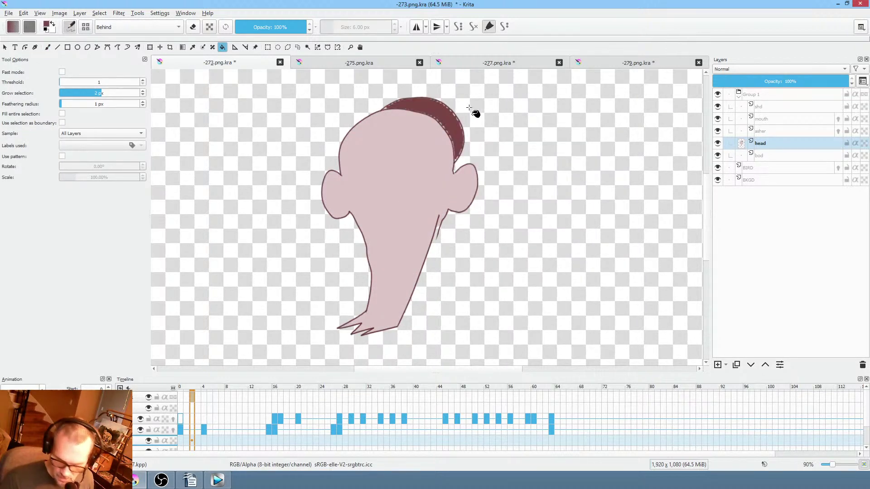
key(ctrl+z)
Fill the raised shape behind the head with a deeper, more saturated red and end the head layer's isolation.
right_click(522, 188)
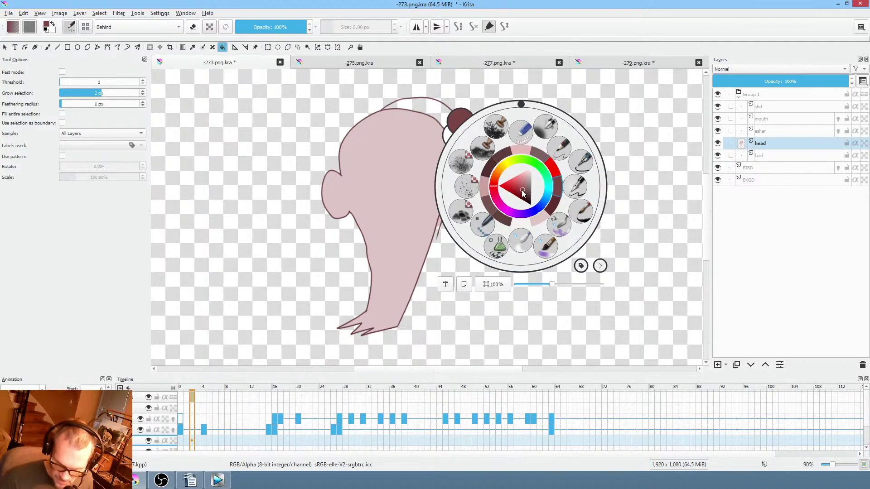
click(431, 113)
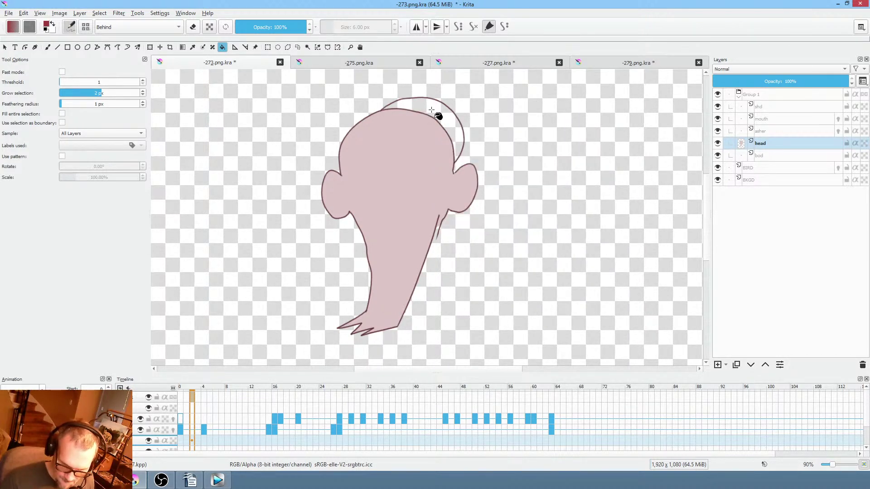
click(431, 111)
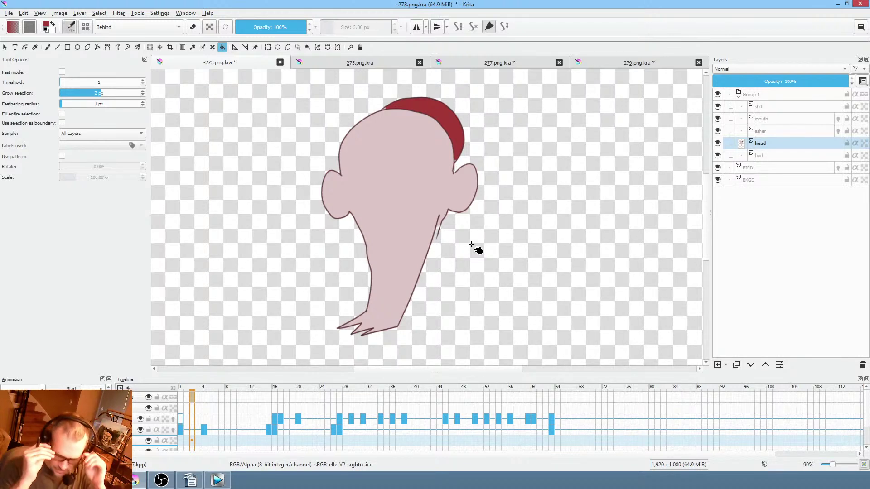
key(i)
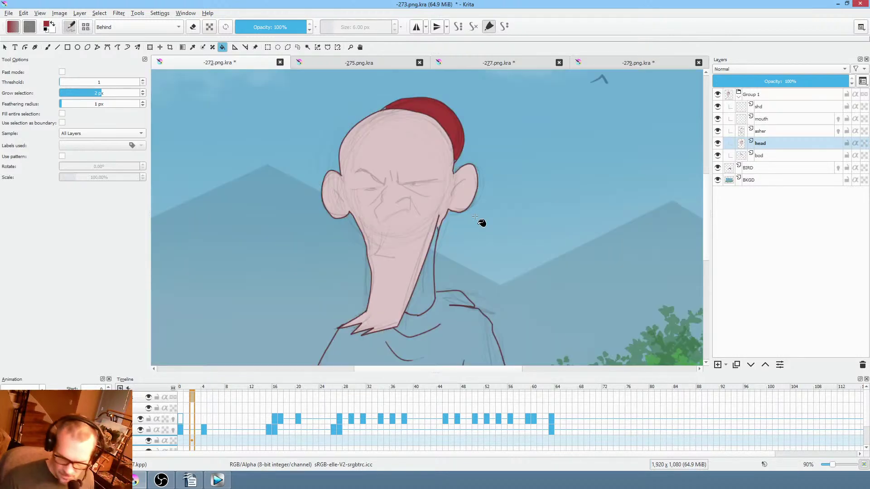
Patch the lower end of the red shape beside the ear with a filled freehand path in Behind mode.
drag(456, 253, 515, 197)
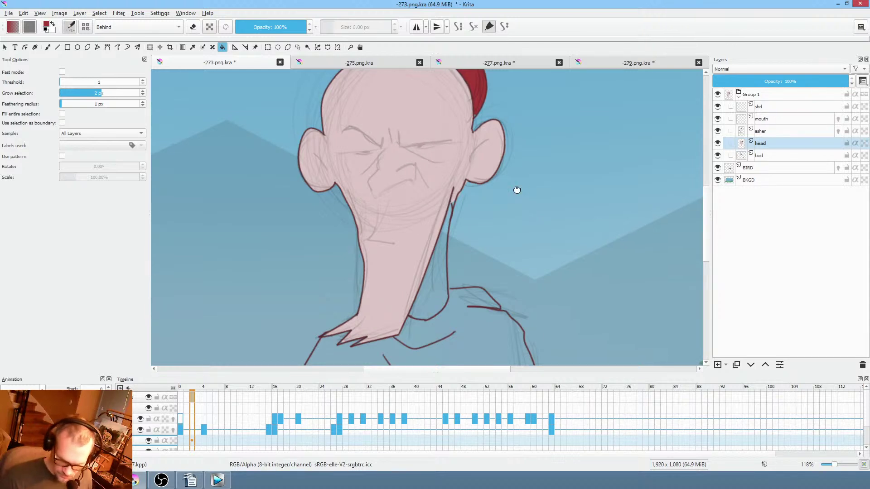
drag(517, 188, 507, 237)
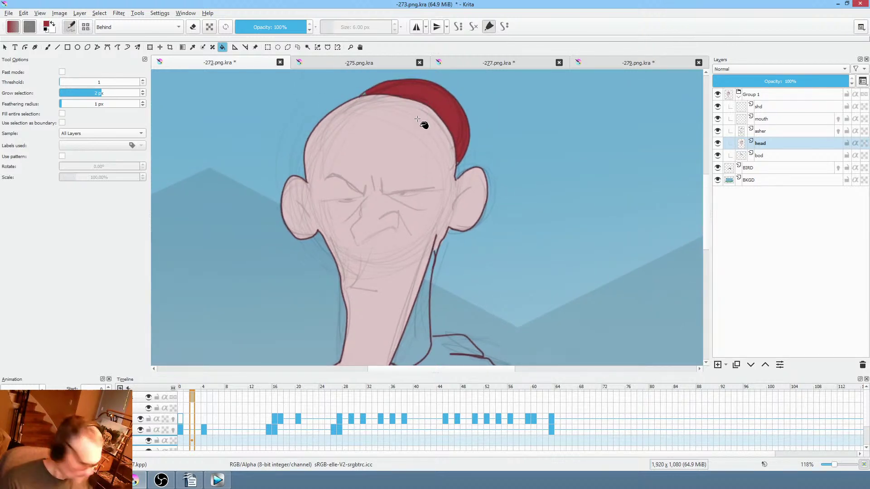
key(p)
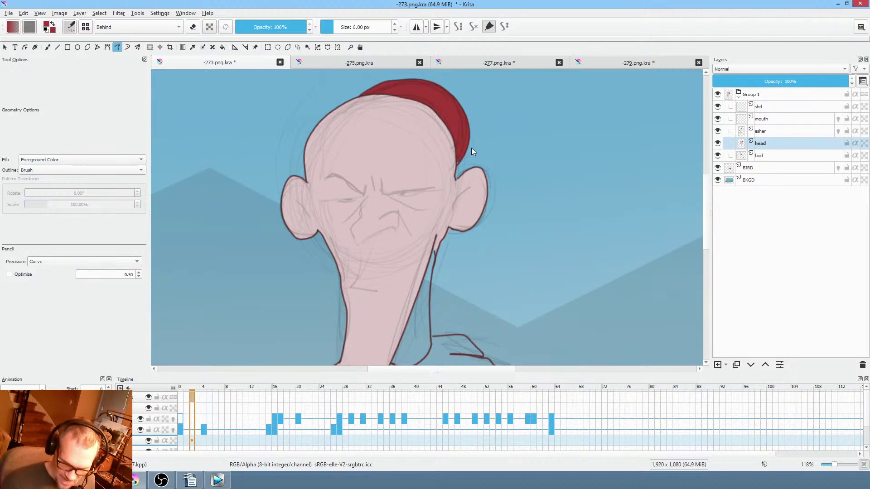
drag(461, 151, 455, 172)
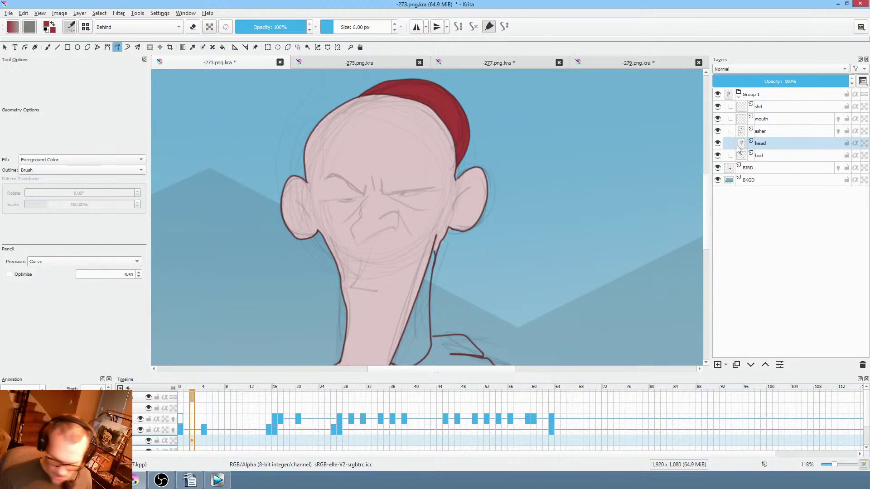
Choose a dark reddish brown, set the freehand brush to Normal blending and draw the inner fold lines of both ears.
right_click(485, 182)
click(491, 190)
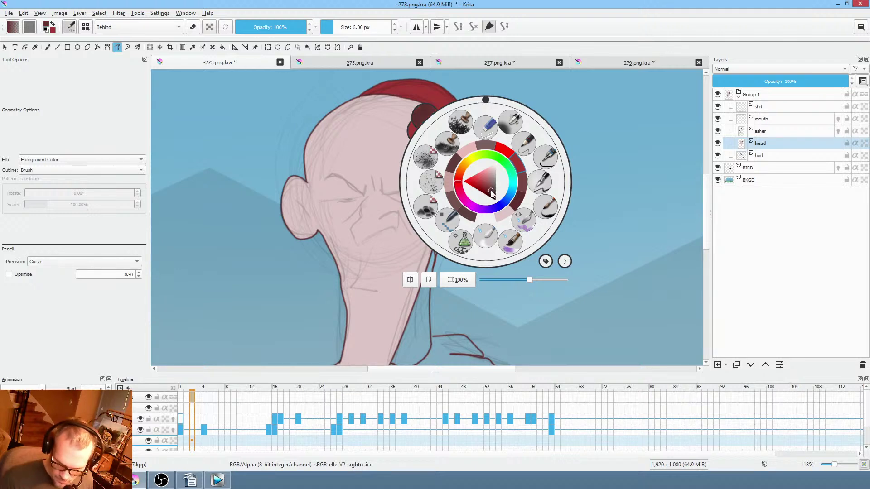
click(542, 143)
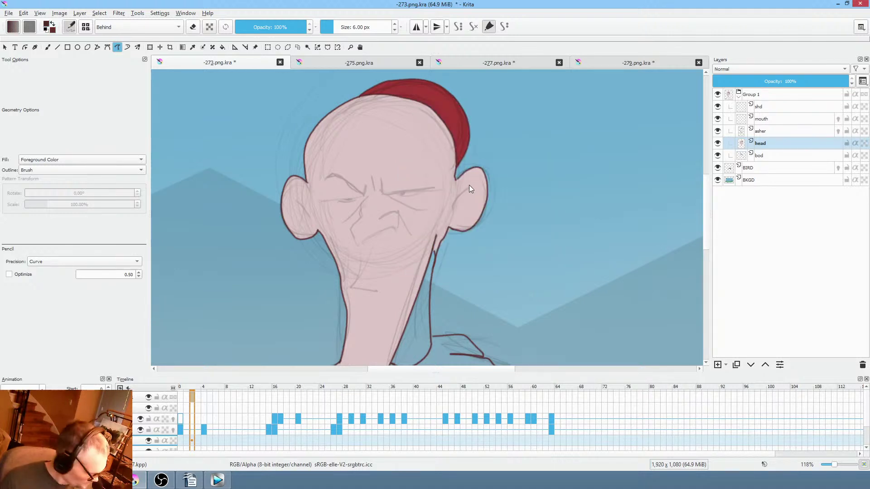
key(b)
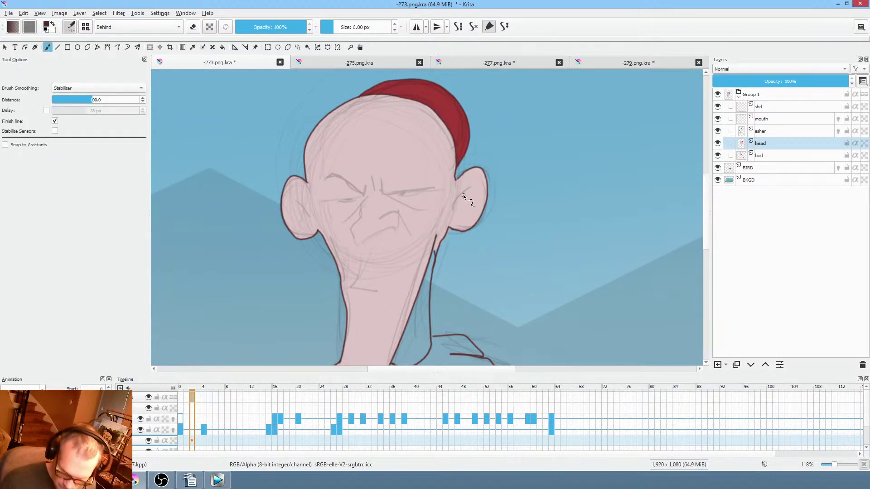
click(138, 27)
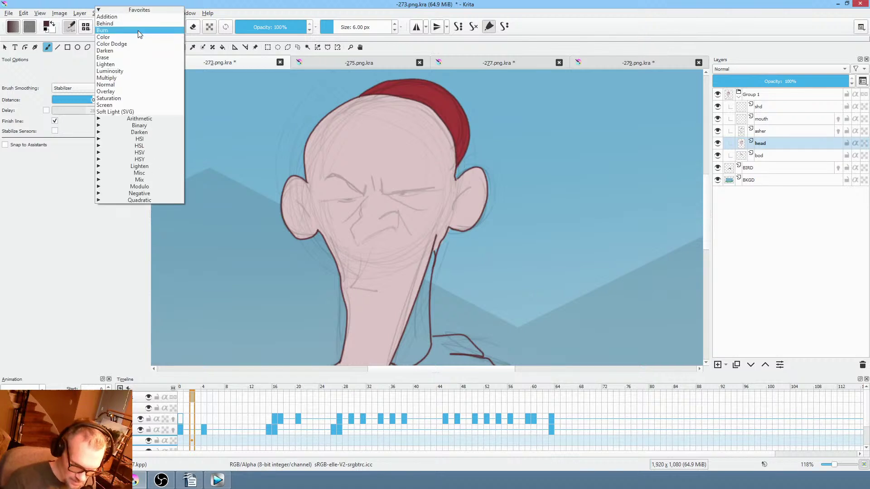
click(138, 85)
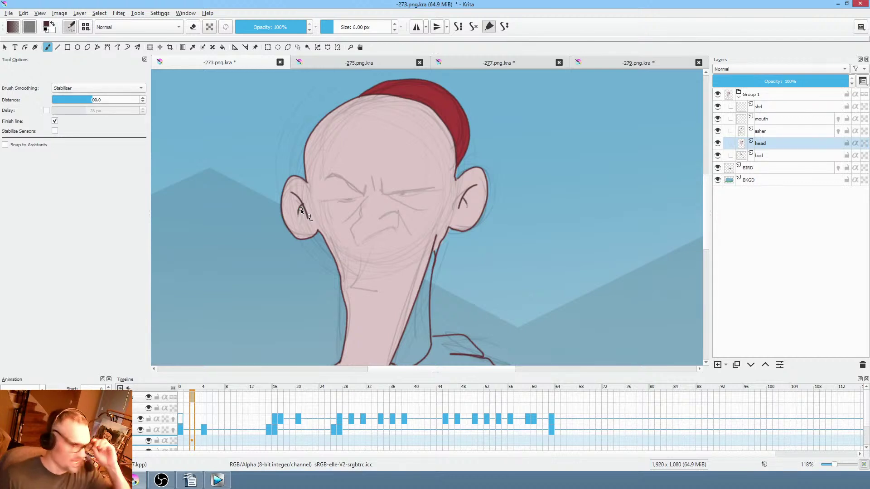
Trace the angular nose outline and nostril line over the sketch on the head layer.
scroll(485, 178, up, 5)
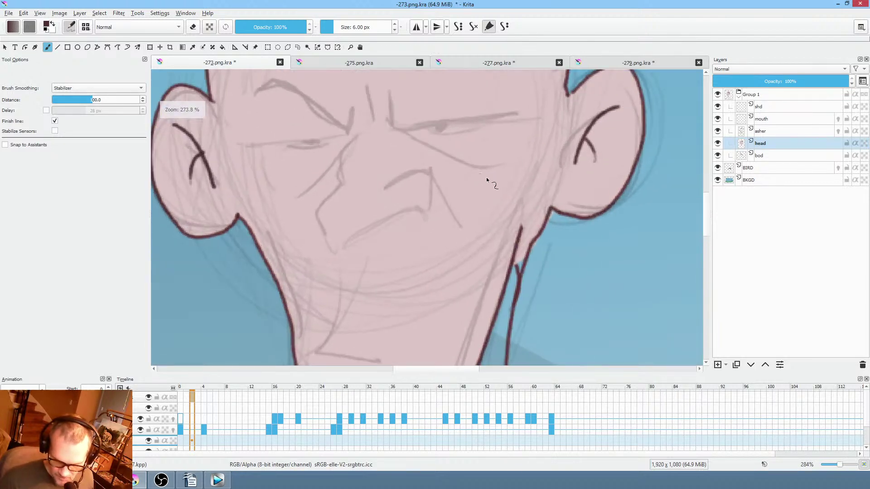
mouse_move(362, 127)
mouse_down()
mouse_move(318, 211)
mouse_move(339, 252)
mouse_move(426, 209)
mouse_move(436, 172)
mouse_move(385, 188)
mouse_up()
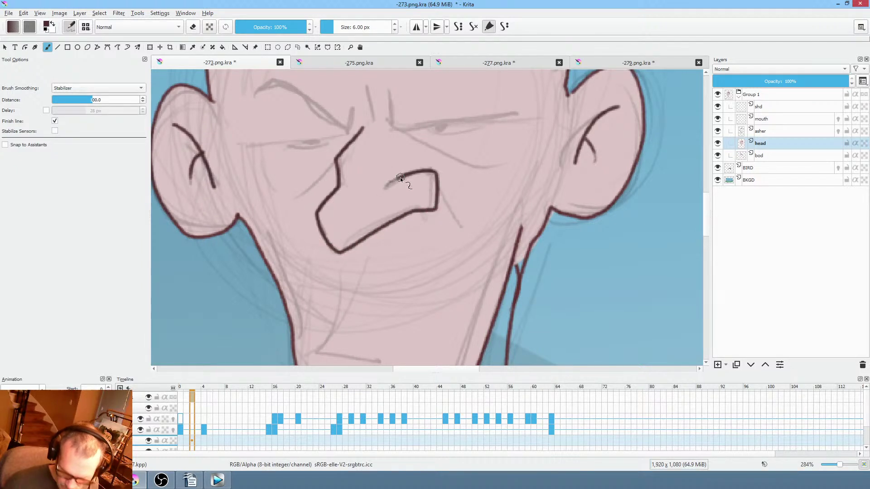
scroll(418, 195, up, 3)
scroll(480, 235, down, 3)
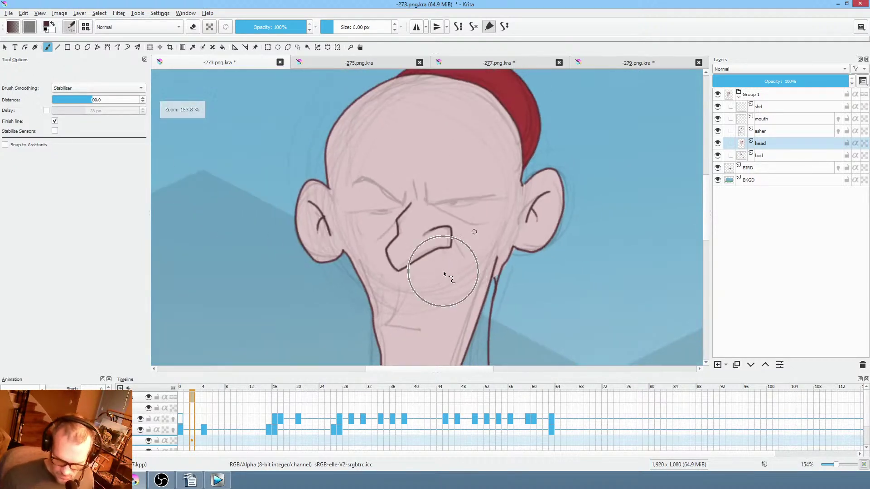
Go to frame 0 and draw the crease lines beneath the nose, down the cheeks and under the eyes.
mouse_move(194, 388)
mouse_down()
mouse_move(180, 391)
mouse_move(428, 392)
mouse_move(477, 405)
mouse_move(346, 406)
mouse_move(231, 417)
mouse_move(351, 420)
mouse_move(181, 429)
mouse_up()
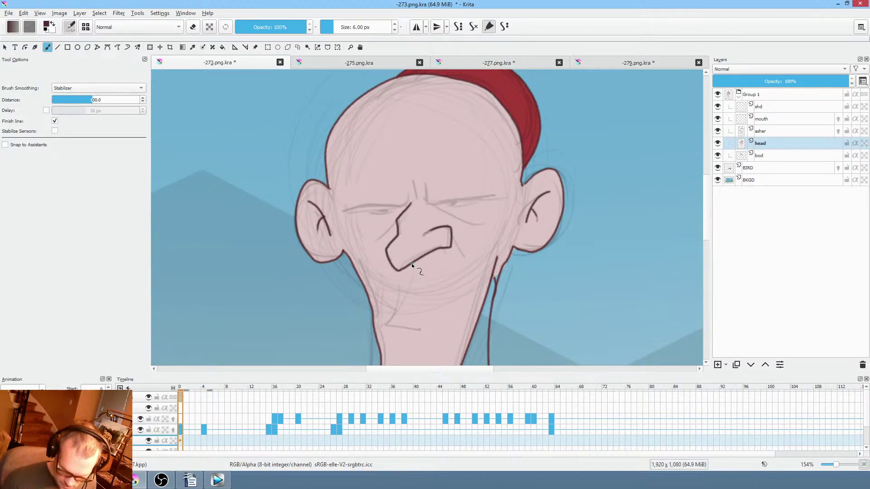
drag(411, 263, 392, 312)
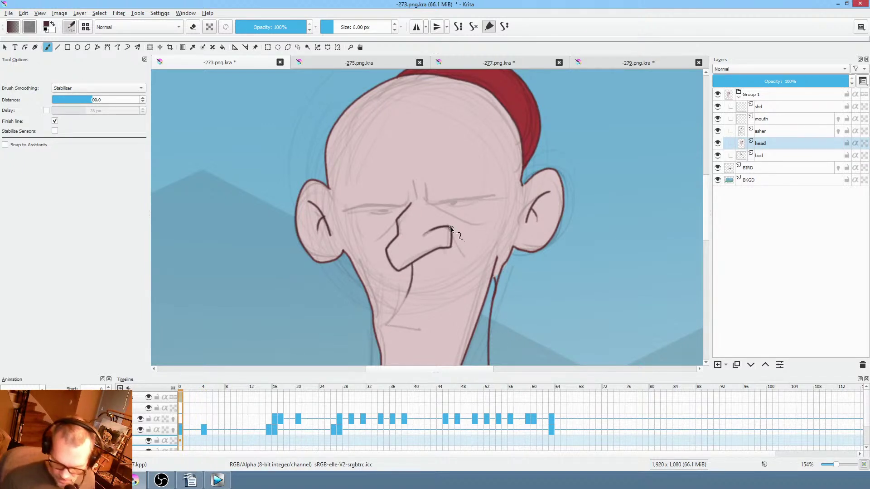
drag(452, 229, 459, 310)
drag(421, 274, 412, 286)
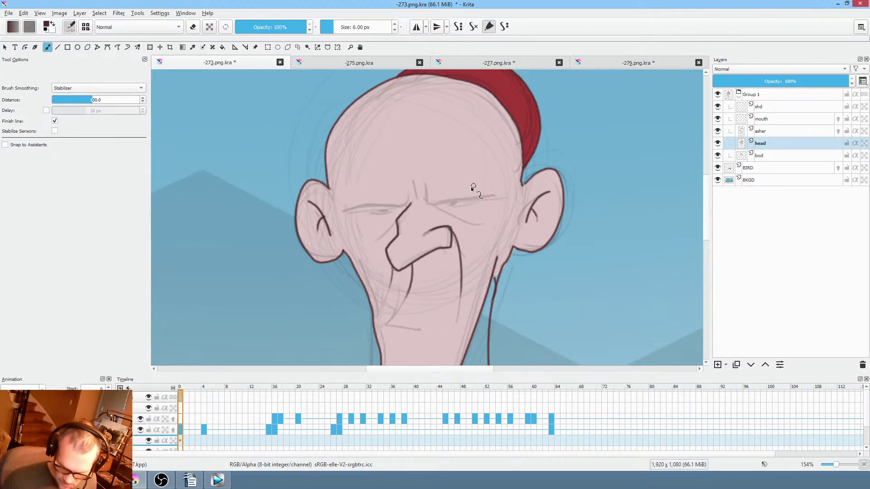
drag(446, 211, 486, 222)
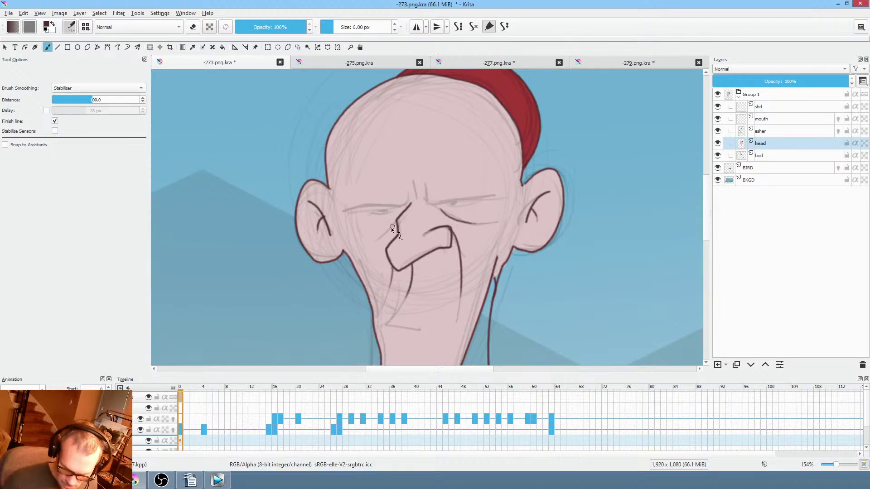
scroll(366, 227, down, 5)
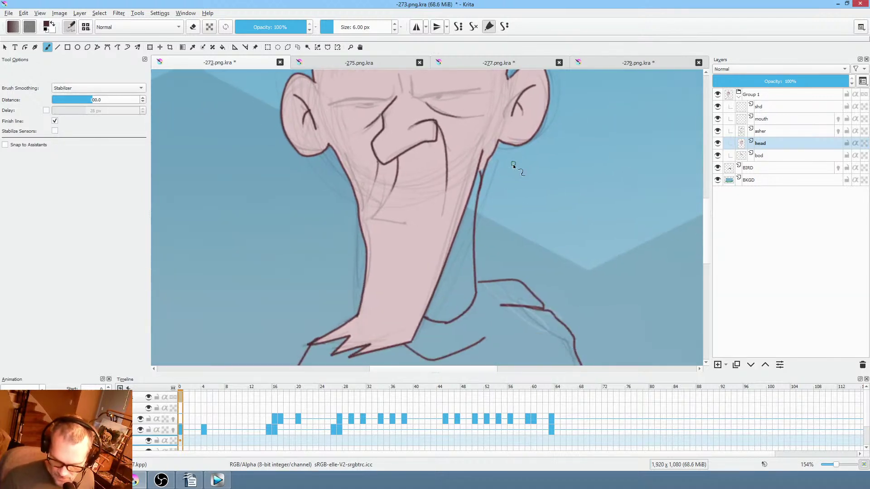
Isolate the bod layer and ready the Fill tool with the pale pink skin colour sampled from the neck area.
click(761, 156)
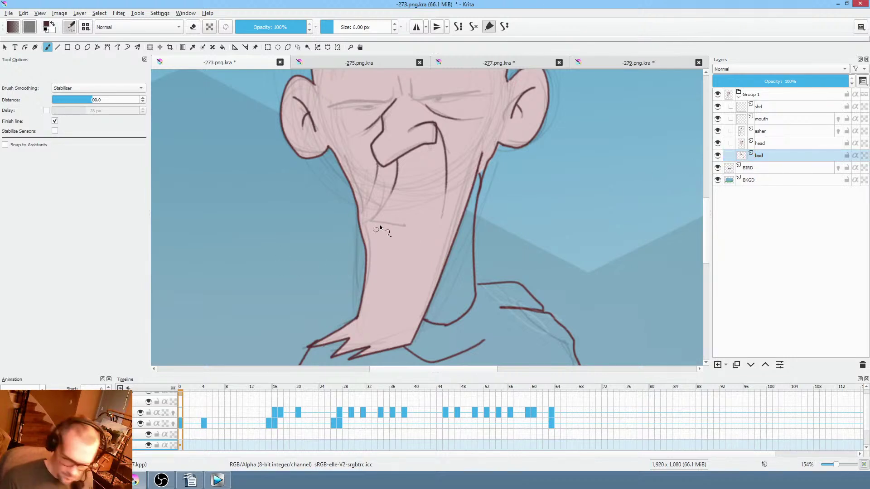
key(ctrl)
ctrl+click(407, 283)
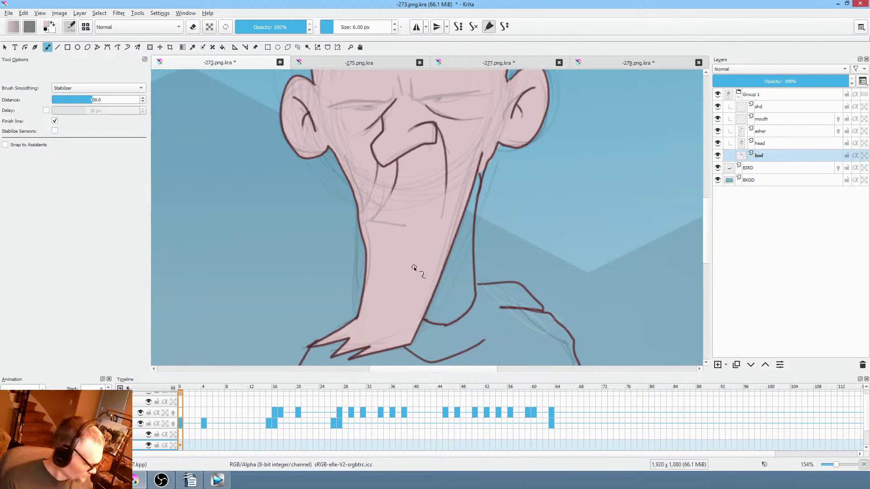
key(ctrl+alt+i)
key(f)
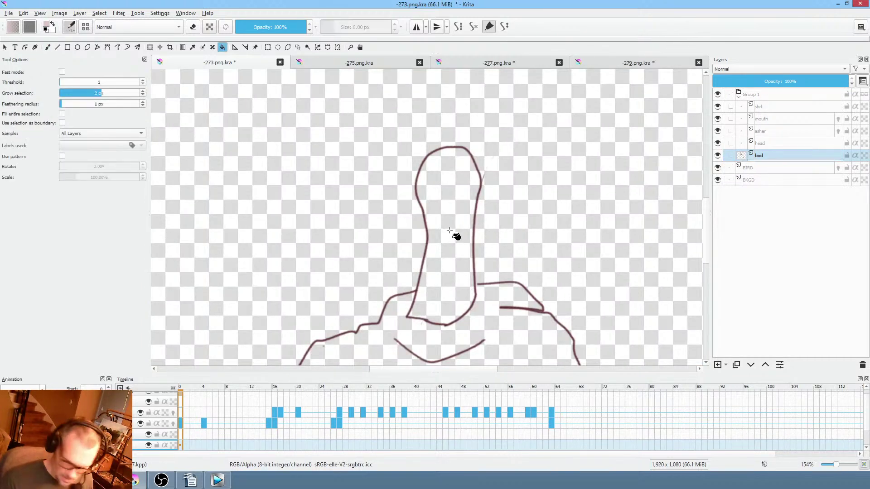
Try filling the two parts of the neck shape on the bod layer with the pale pink.
click(457, 236)
click(459, 277)
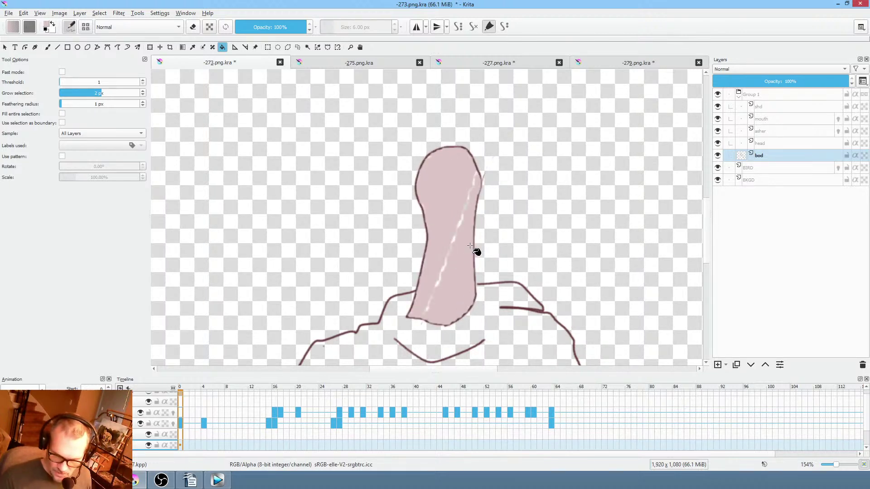
key(ctrl+z)
key(ctrl+z)
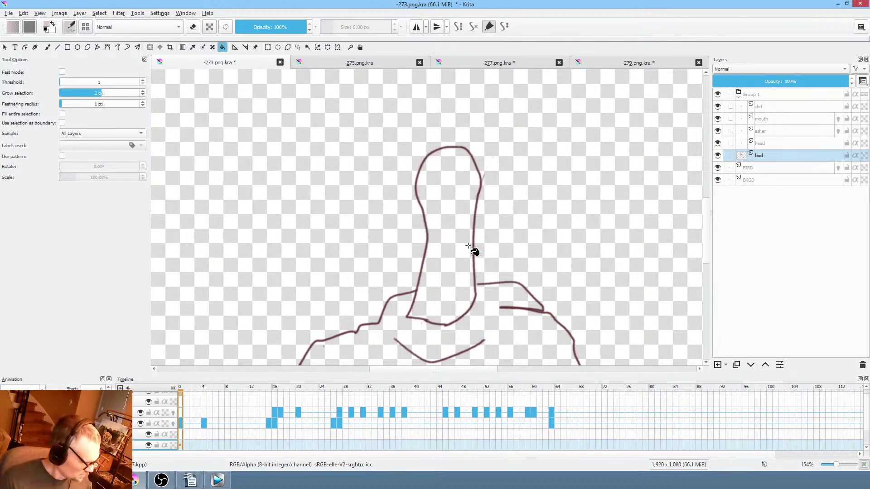
Fill the whole neck shape on the bod layer with the pale pink in one piece.
key(alt+shift+q)
click(445, 252)
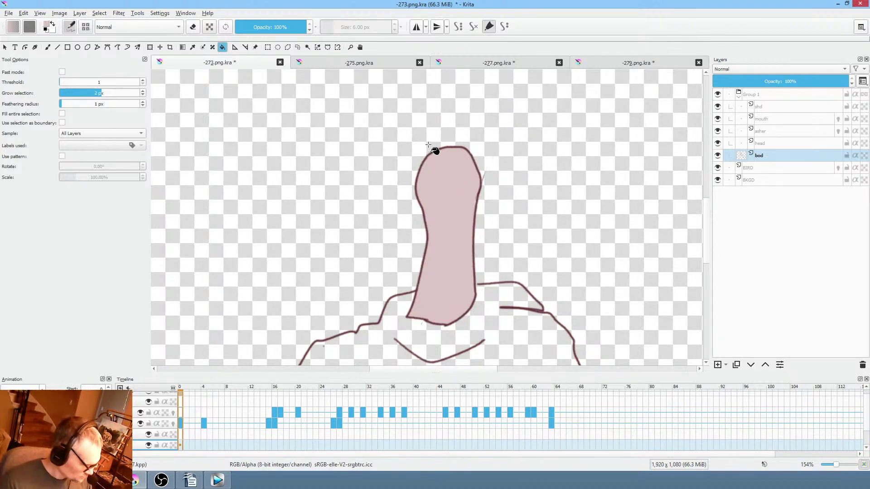
Cut off the rounded upper end of the neck on the bod layer with a filled freehand path in eraser mode.
key(p)
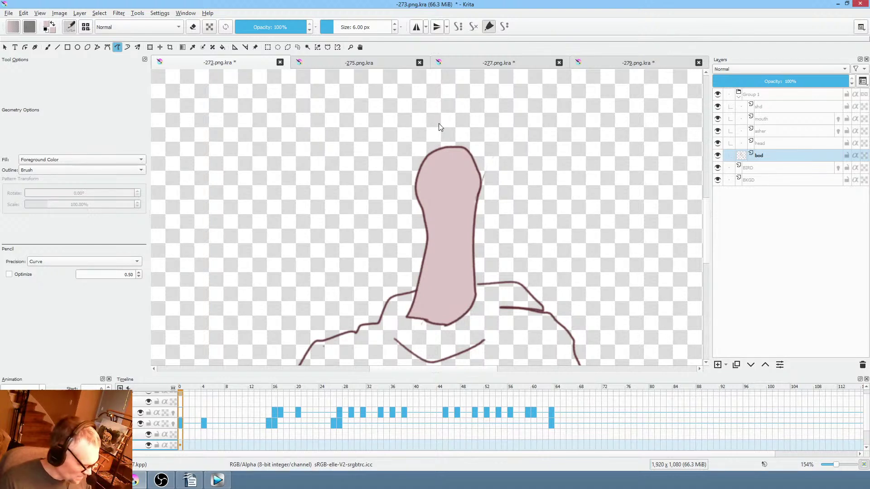
key(alt+shift+e)
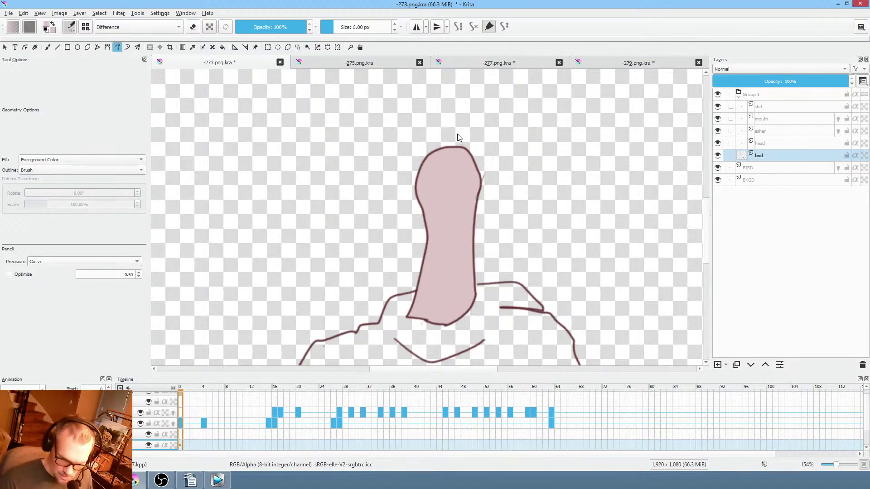
mouse_move(449, 133)
mouse_down()
mouse_move(408, 159)
mouse_move(410, 181)
mouse_up()
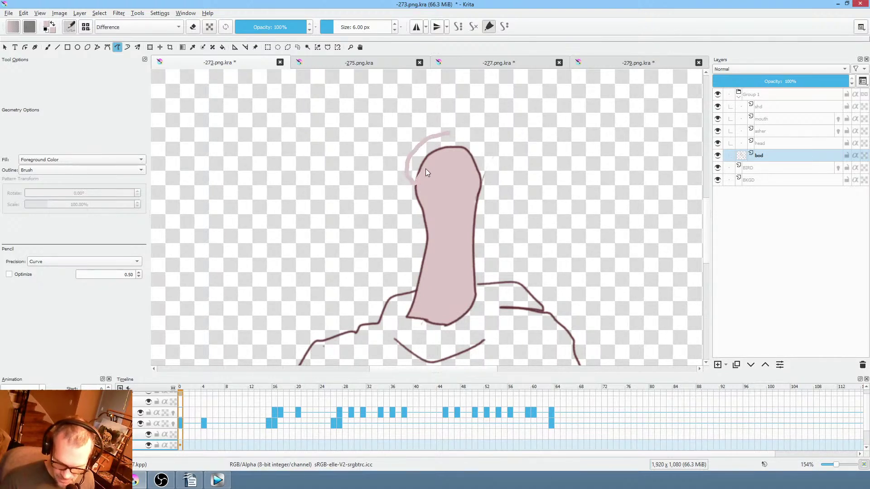
drag(476, 162, 478, 144)
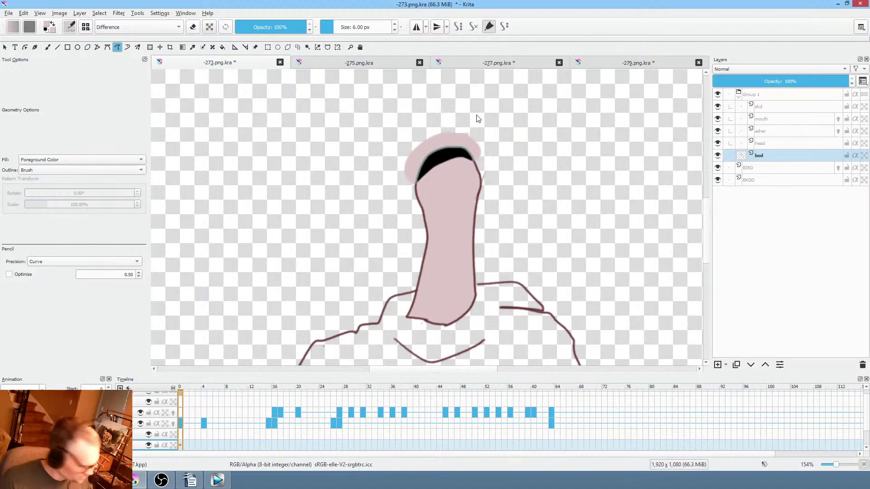
key(e)
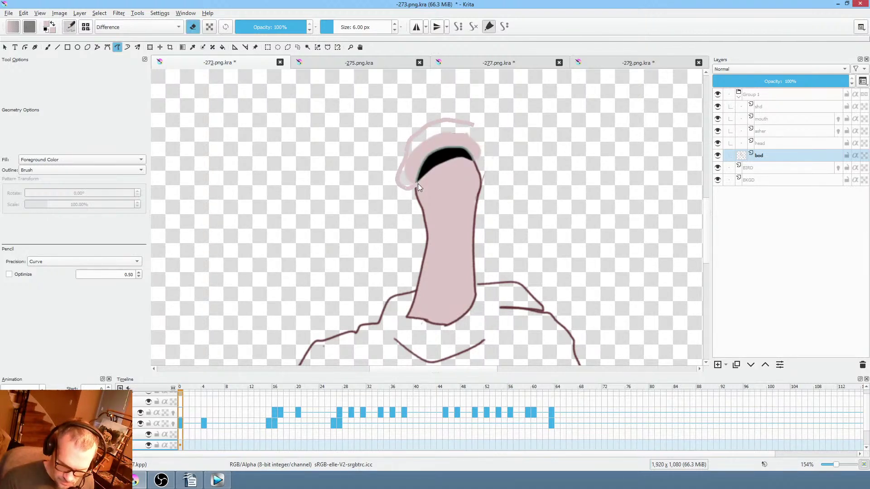
drag(485, 144, 490, 132)
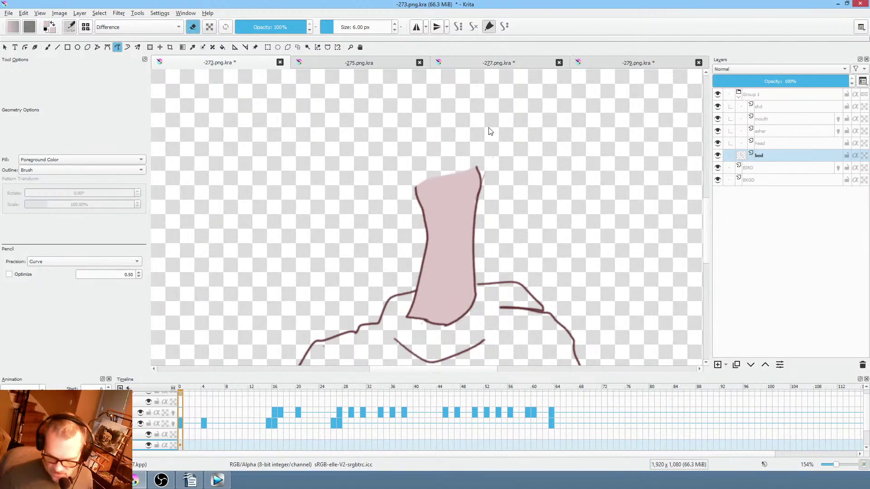
scroll(490, 132, down, 5)
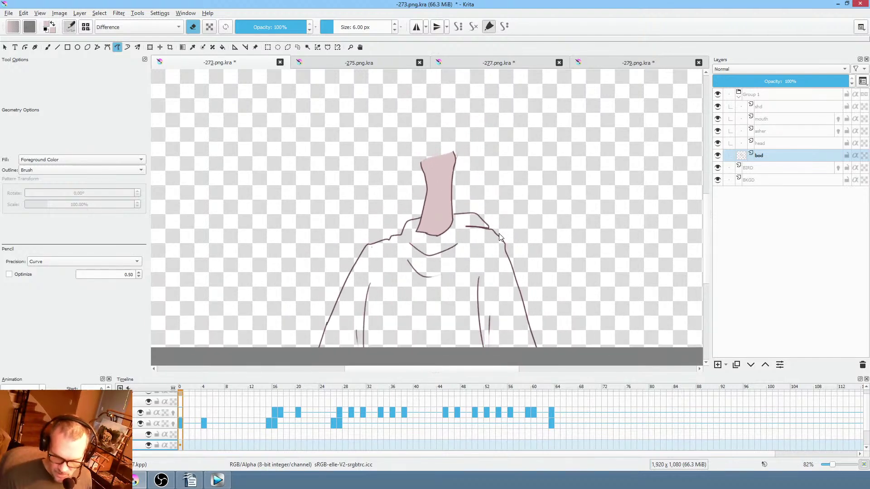
scroll(500, 237, up, 1)
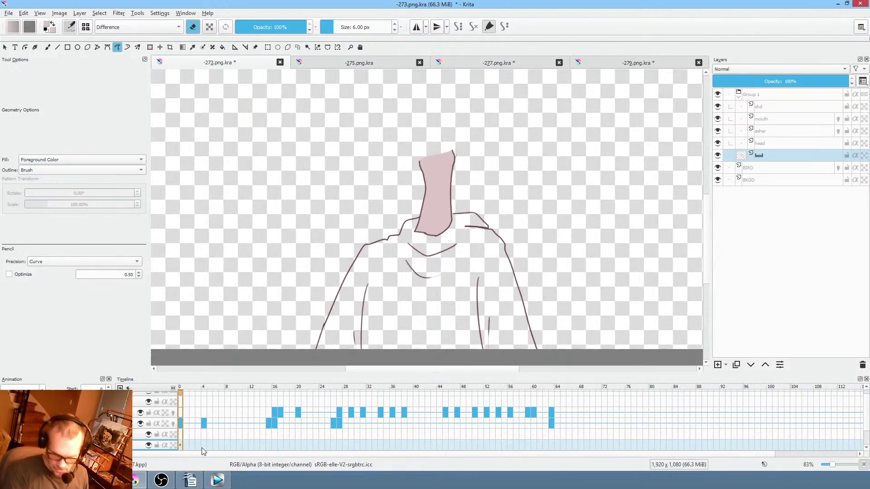
Switch to Vegas Pro, examine the old man's colours in the shot around 00:15:13 at full screen, and return to Krita.
click(218, 480)
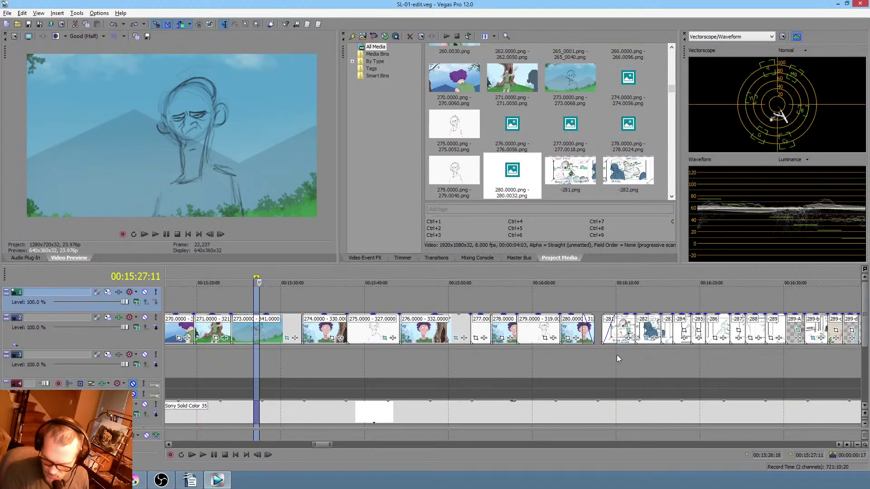
click(202, 363)
scroll(432, 358, down, 2)
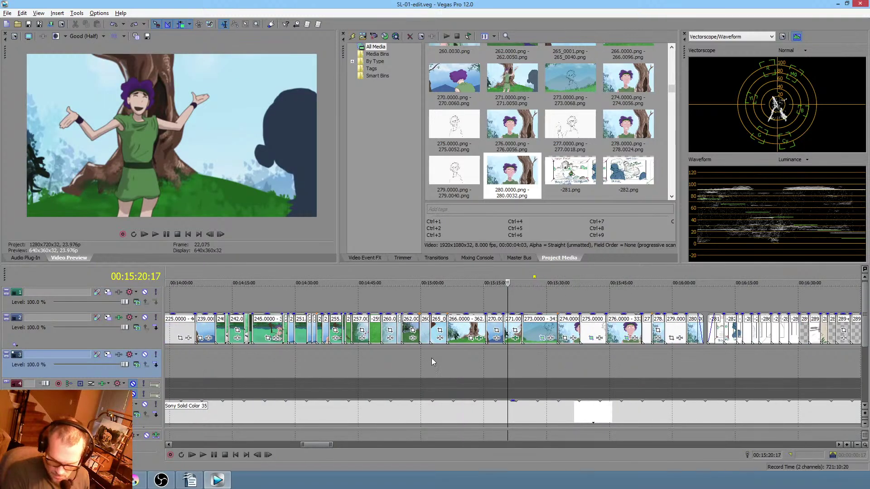
click(468, 358)
scroll(468, 358, up, 4)
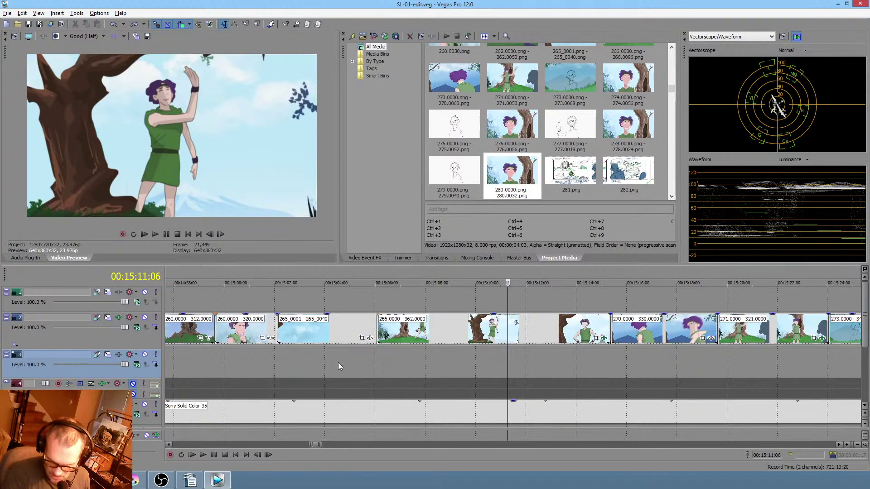
drag(338, 363, 557, 364)
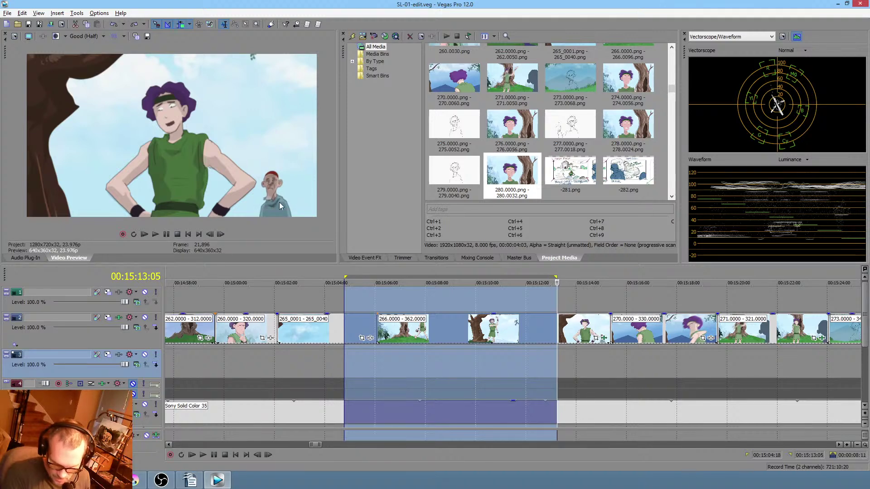
click(28, 37)
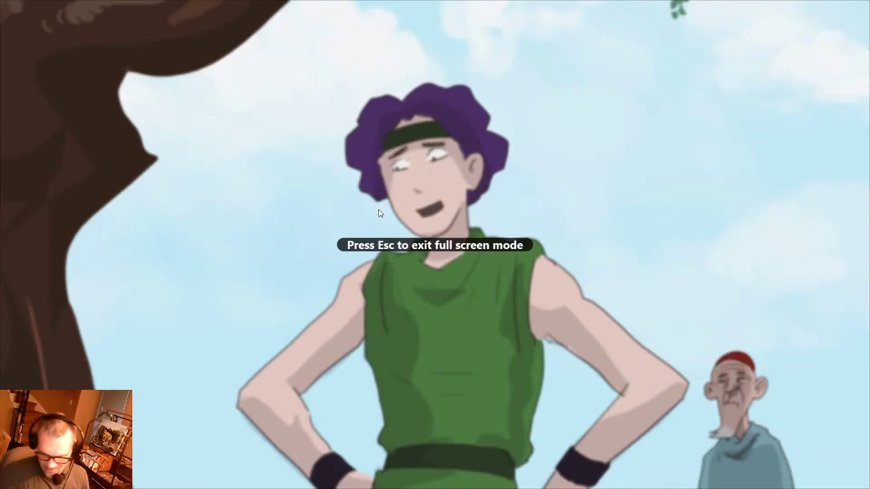
key(Escape)
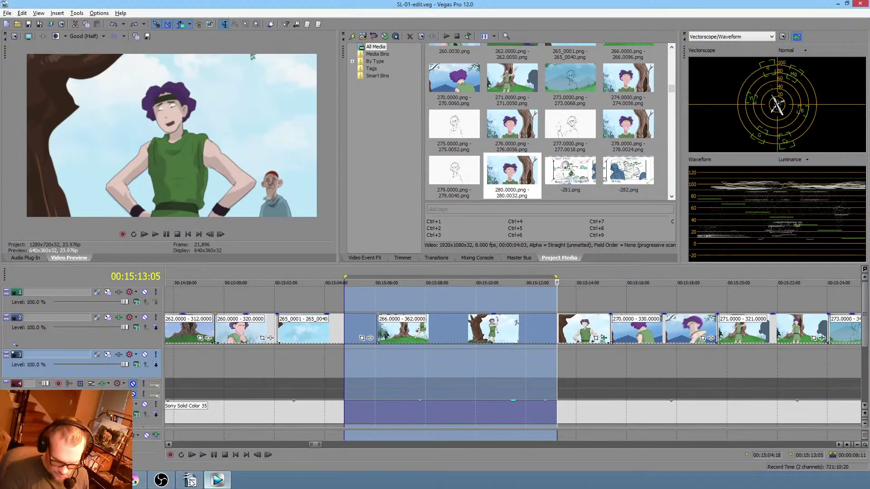
click(134, 481)
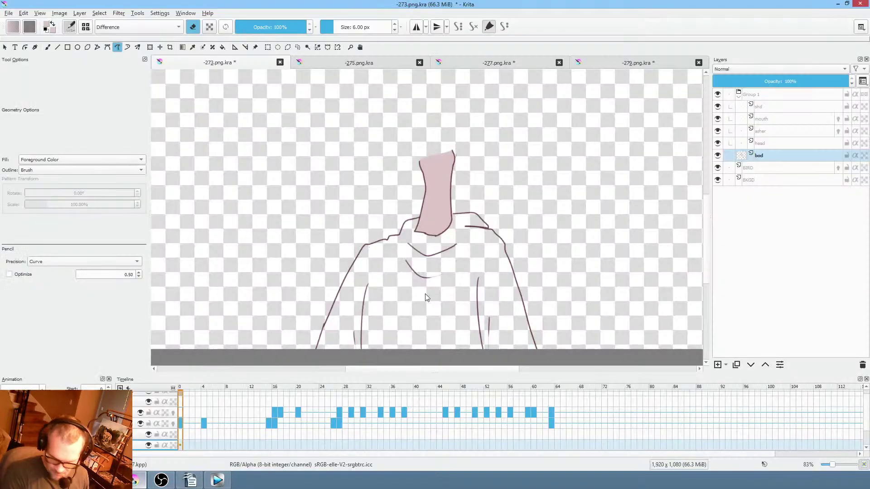
Save the drawing and fill the shirt on the bod layer with a muted light blue.
key(ctrl+s)
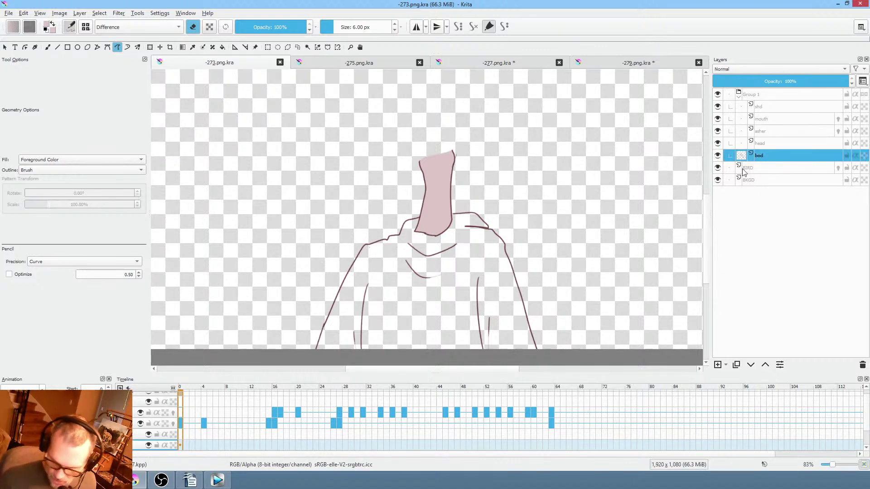
right_click(506, 168)
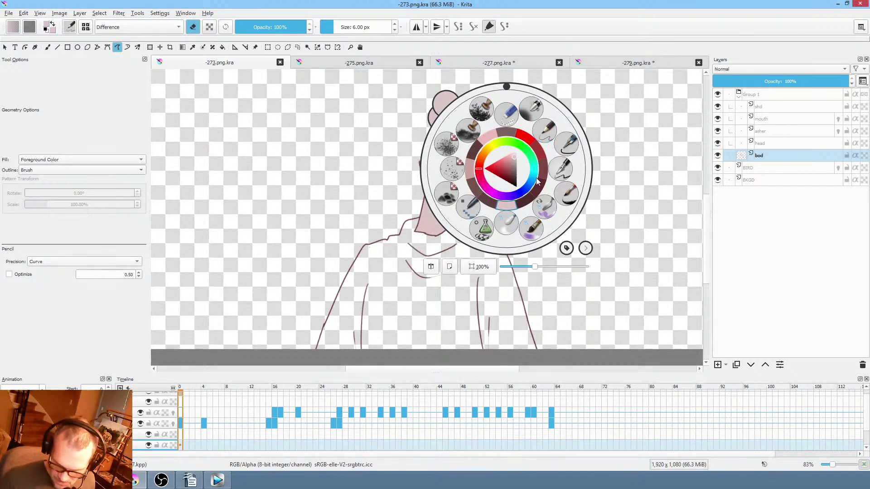
click(533, 179)
click(501, 175)
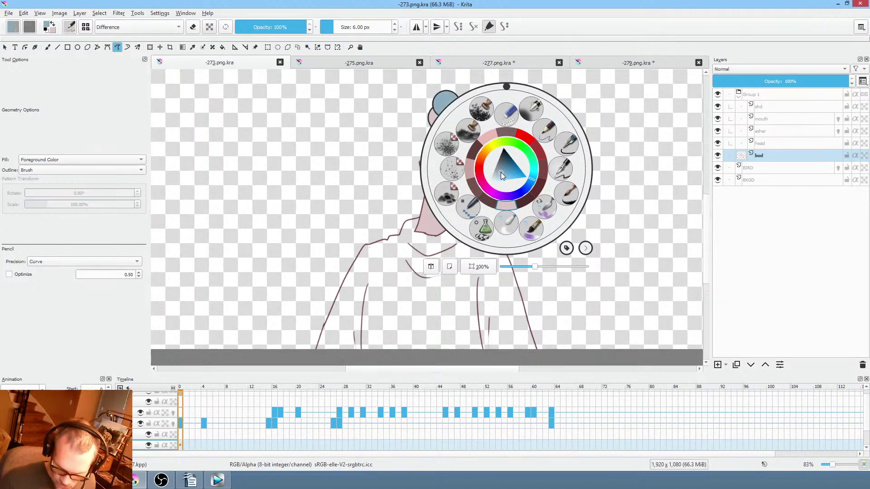
click(499, 175)
click(433, 303)
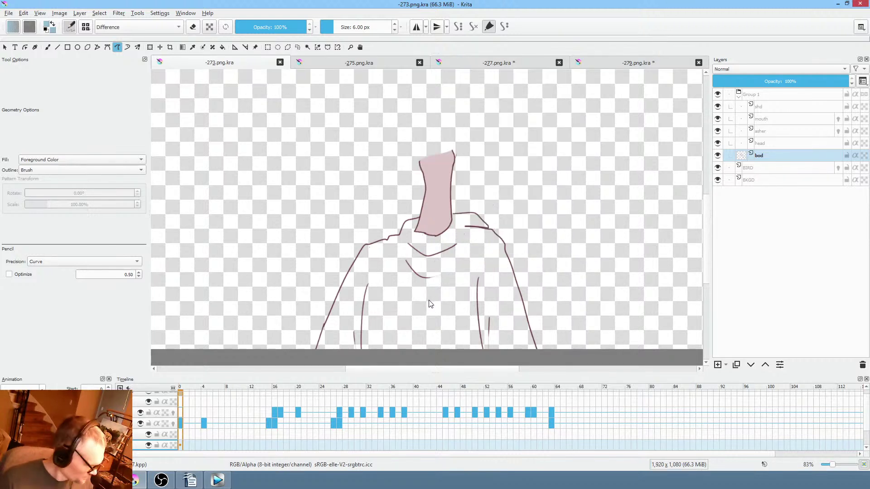
key(f)
click(442, 304)
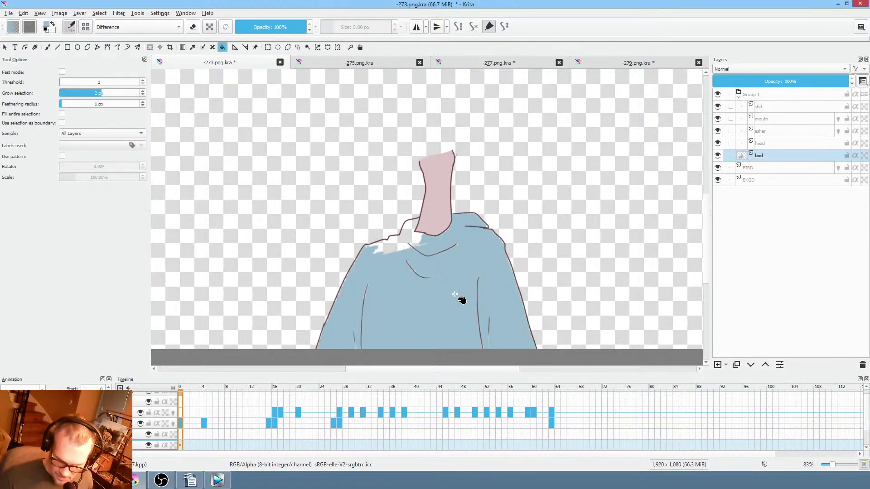
Try filling the empty shoulder and collar patch of the shirt in Difference and Normal blending modes.
click(407, 242)
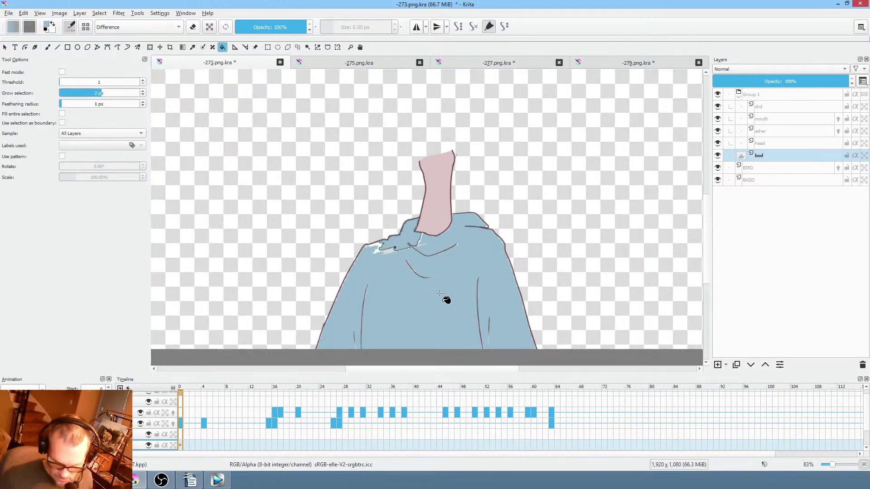
key(ctrl+z)
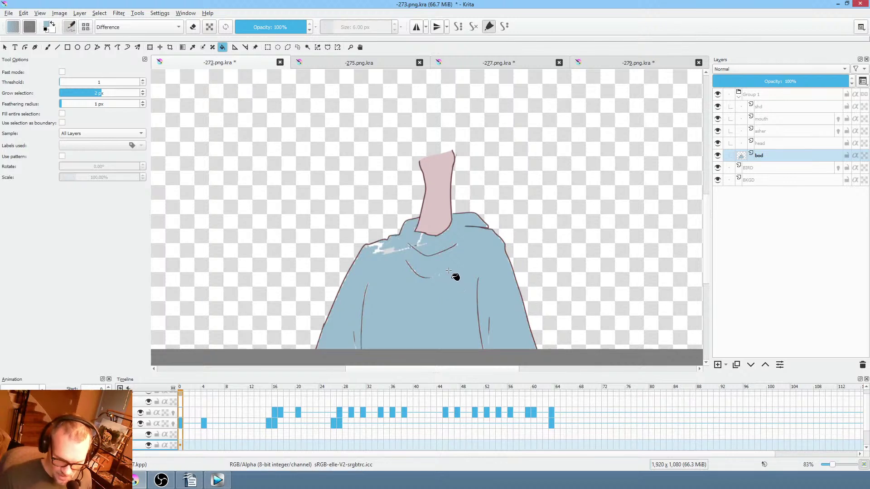
click(132, 29)
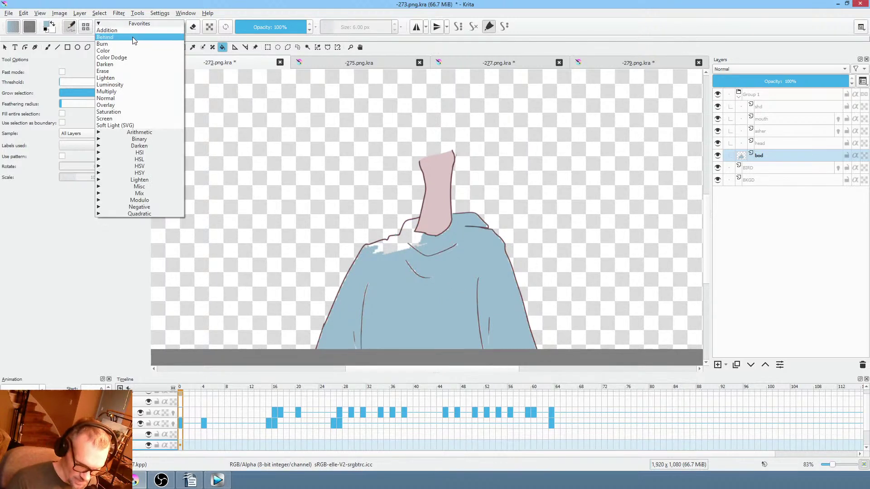
click(129, 98)
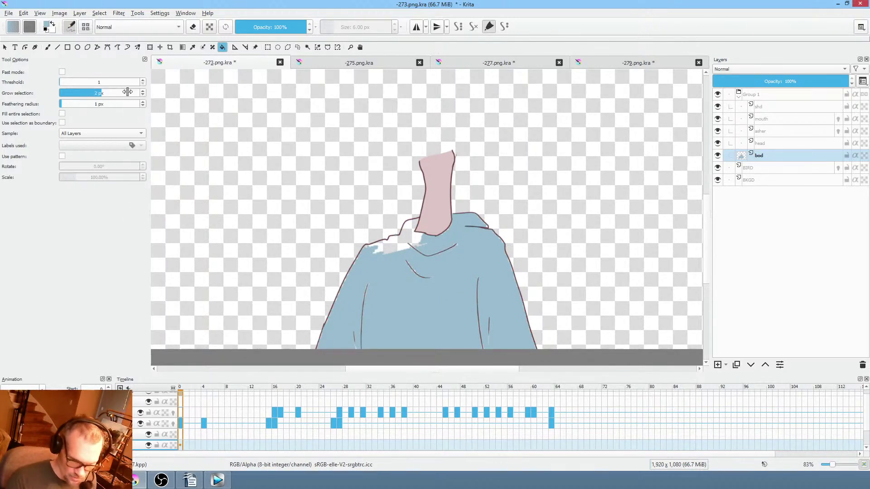
click(404, 246)
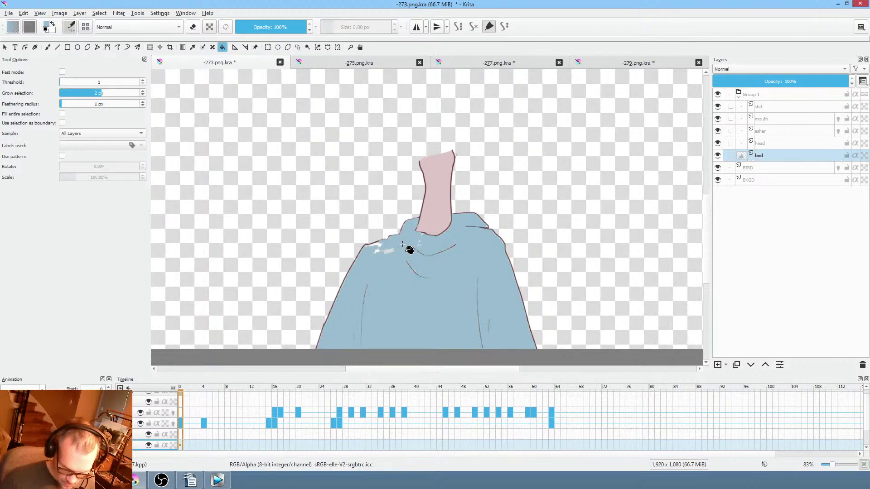
click(410, 246)
key(ctrl+z)
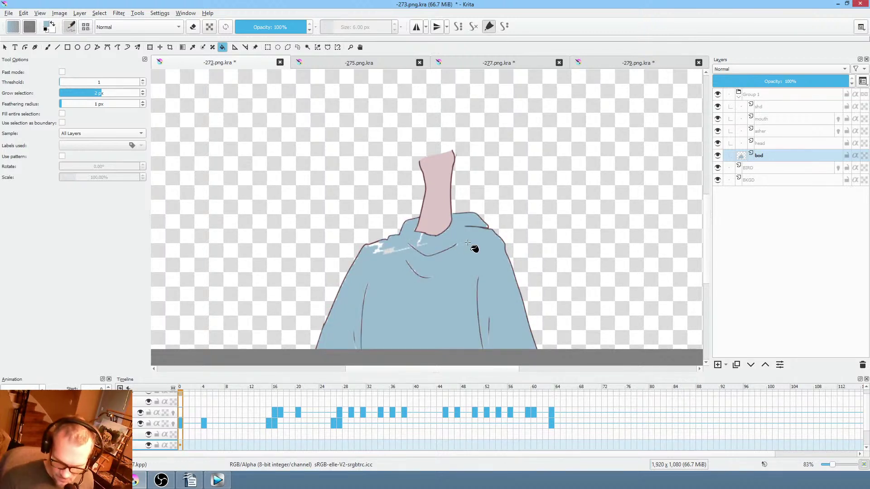
key(ctrl+z)
Fill the empty shoulder and collar patch of the shirt with the light blue in Behind blending mode.
click(140, 27)
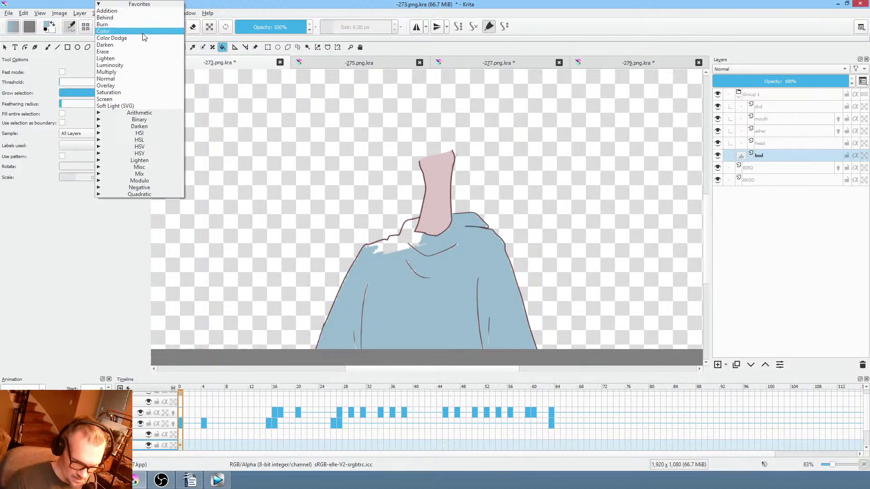
click(141, 34)
click(416, 248)
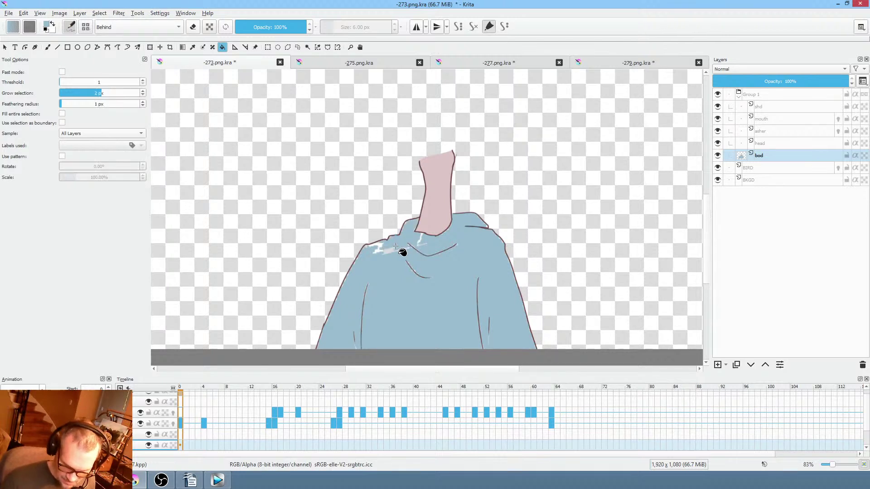
click(403, 252)
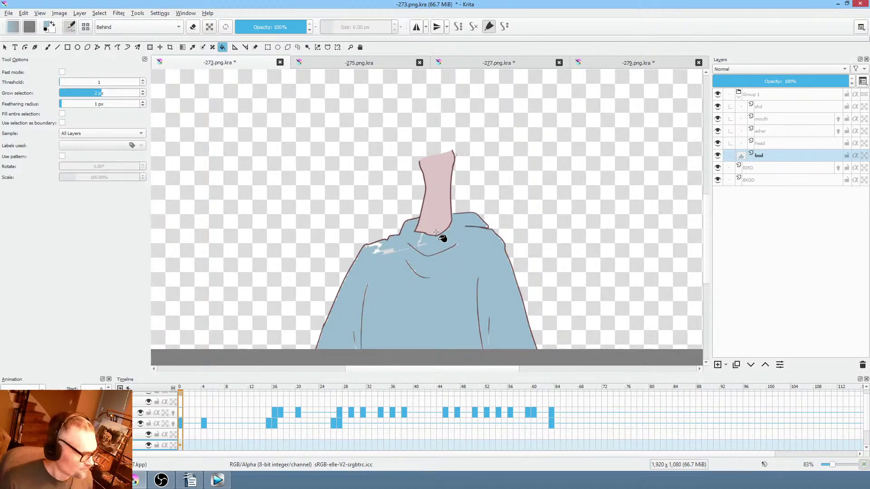
Cover the remaining unfilled specks along the shirt's shoulder and collar with light blue fills and a filled freehand path.
scroll(447, 267, up, 3)
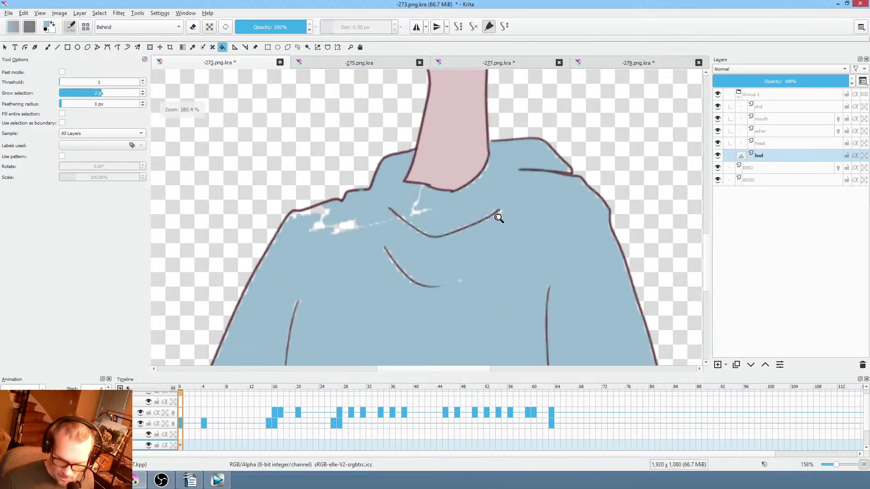
scroll(488, 268, down, 1)
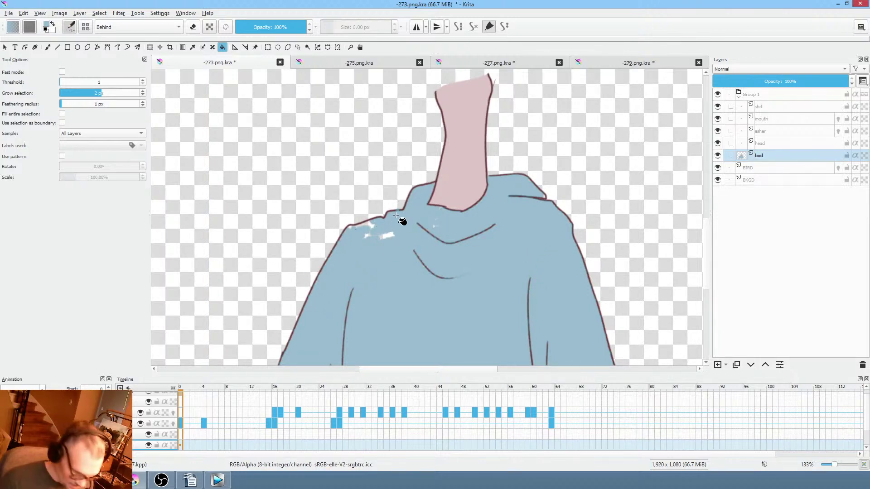
key(p)
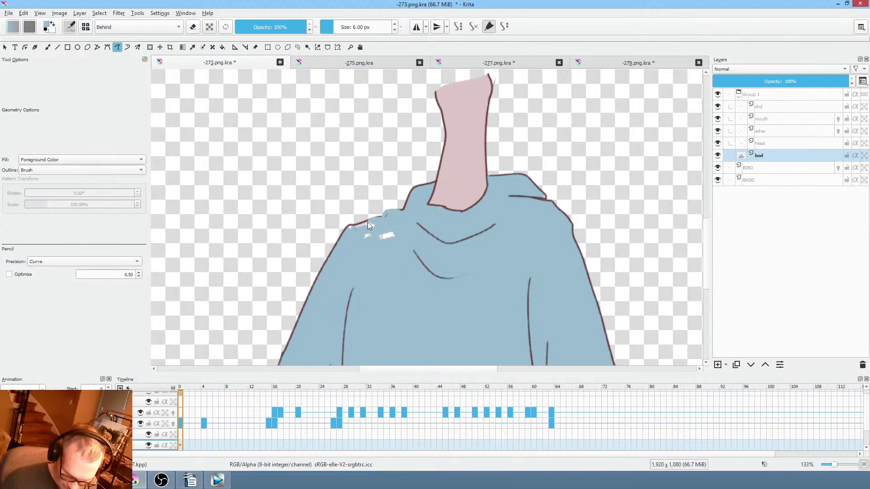
drag(361, 267, 417, 233)
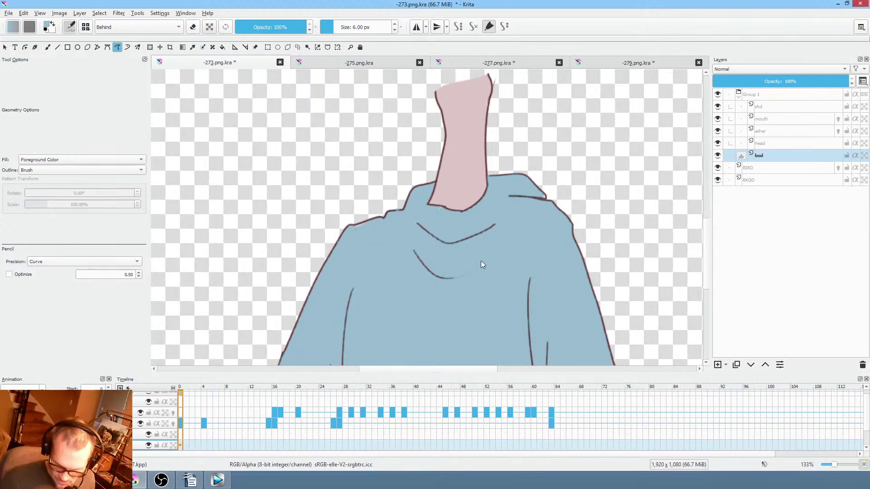
Add a head layer keyframe at frame 15 and tilt the head counter-clockwise onto the sketch, at about x 941, y 555 px.
scroll(513, 249, down, 2)
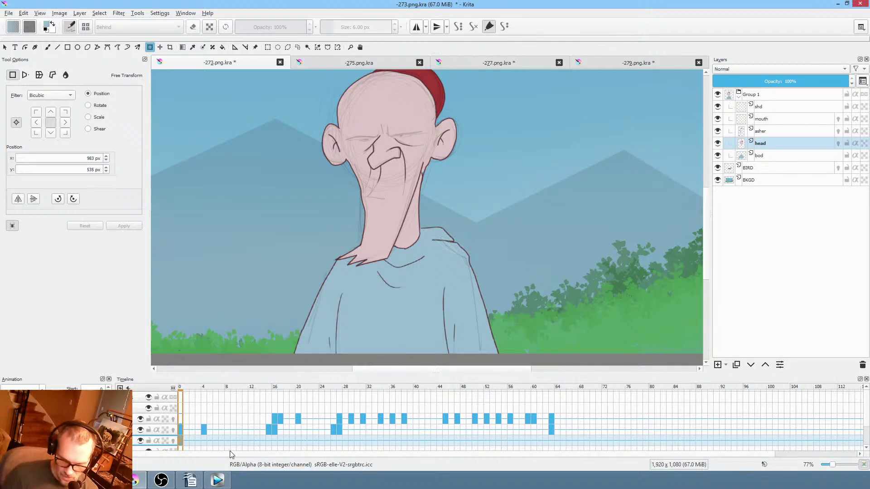
click(203, 444)
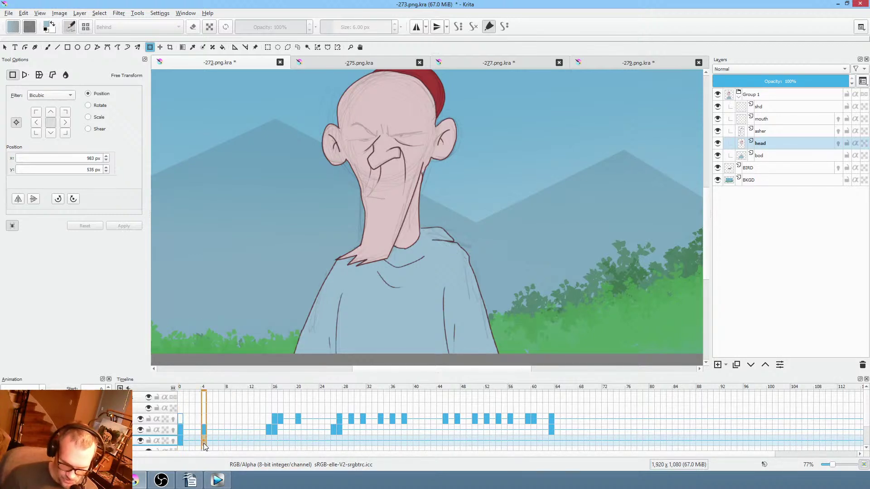
click(268, 440)
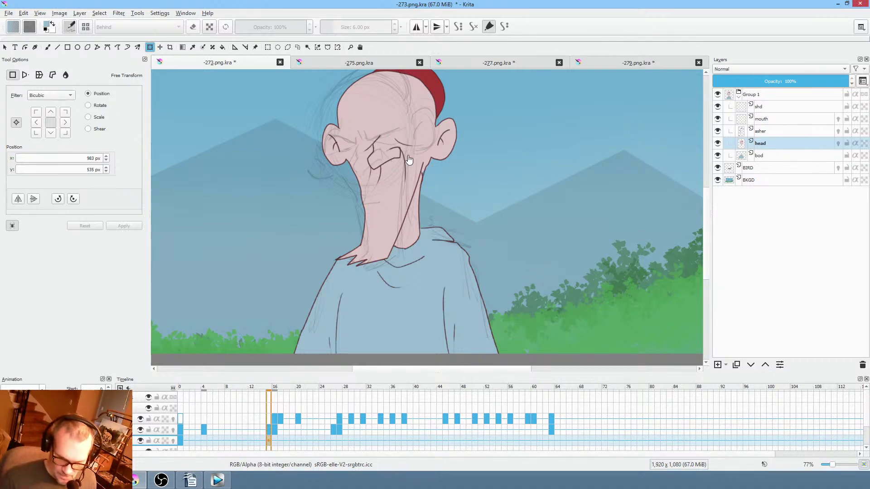
scroll(467, 175, up, 2)
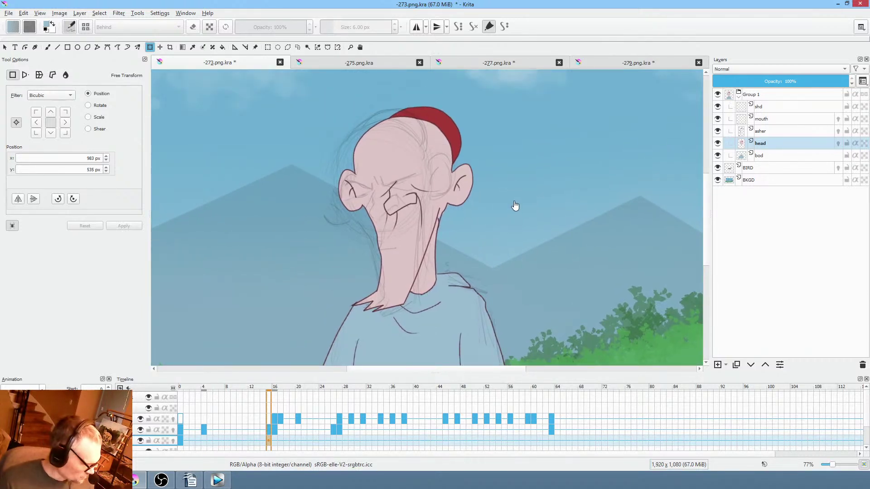
click(452, 225)
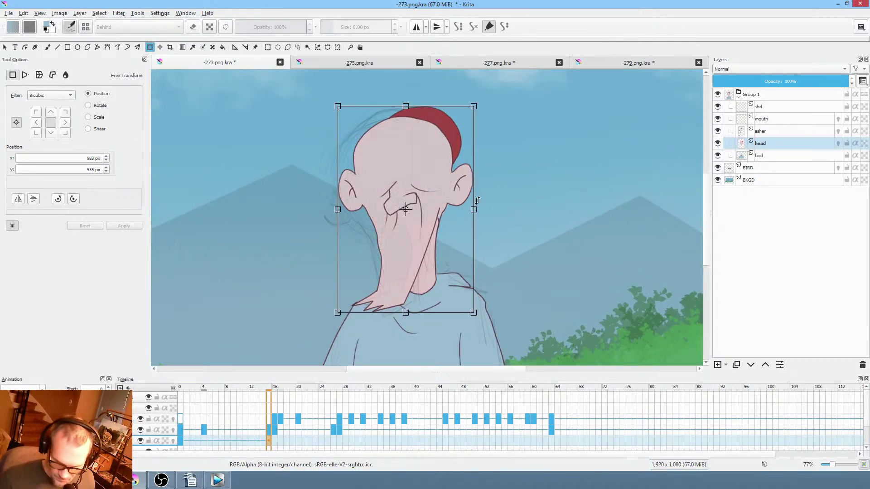
mouse_move(521, 247)
mouse_down()
mouse_move(515, 263)
mouse_move(532, 240)
mouse_up()
mouse_move(430, 248)
mouse_down()
mouse_move(403, 273)
mouse_move(415, 256)
mouse_up()
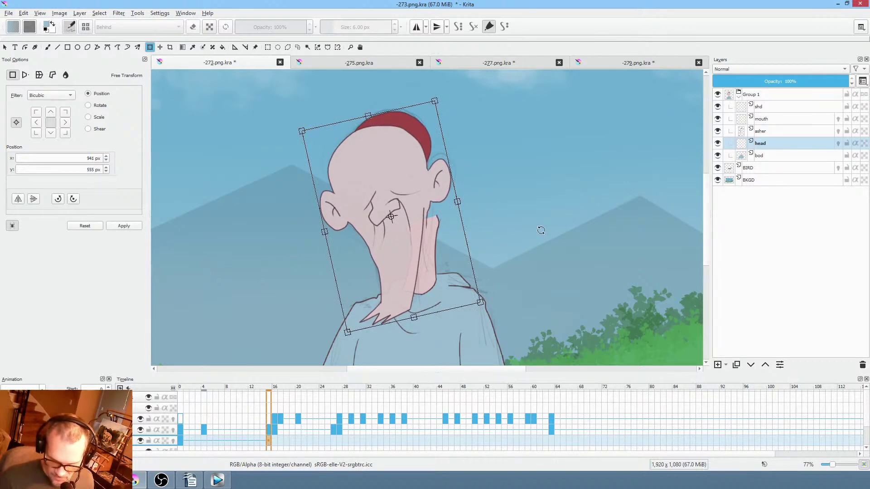
Copy the body layer's first keyframe to frame 15 and warp the neck with Liquify so it follows the tilted head.
click(765, 156)
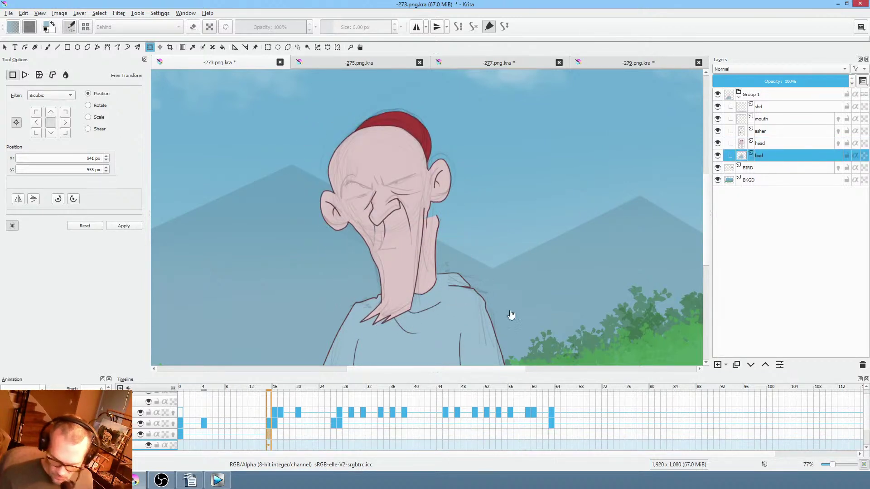
click(181, 434)
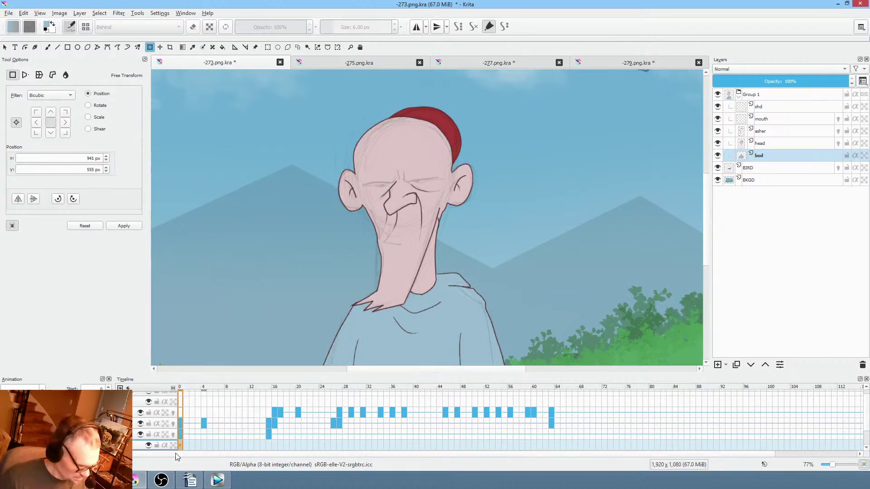
click(268, 446)
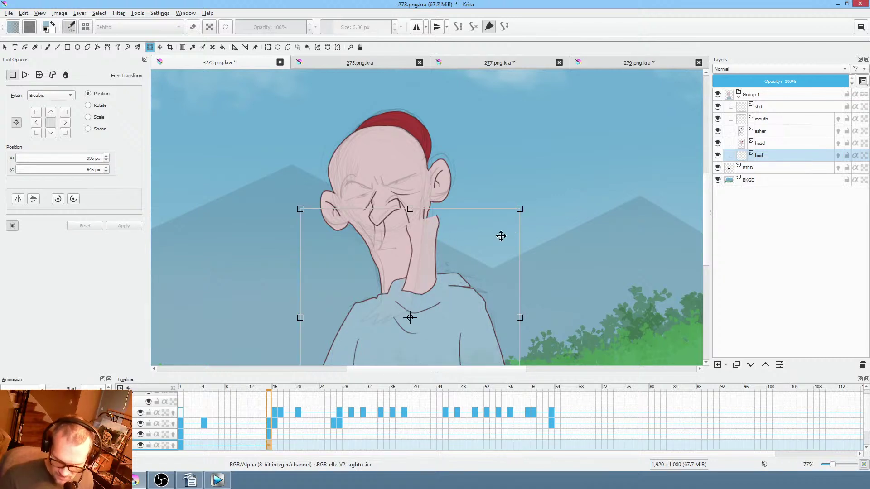
right_click(459, 234)
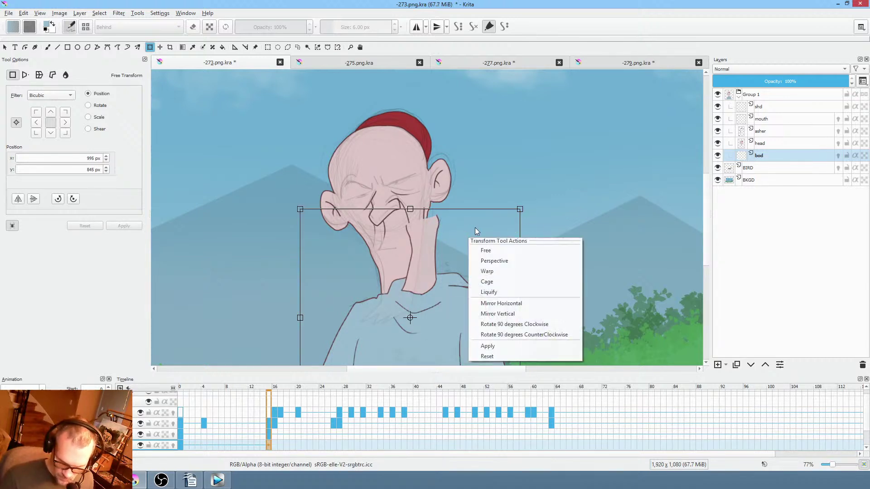
click(510, 295)
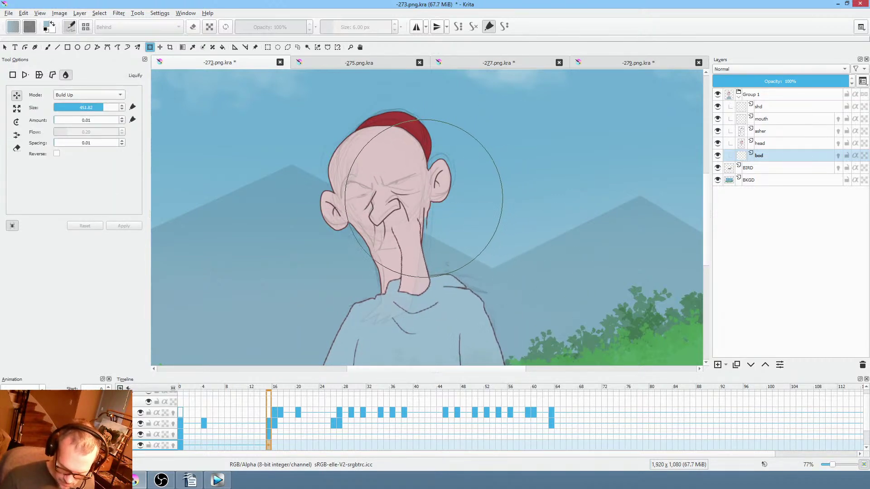
drag(401, 272, 369, 317)
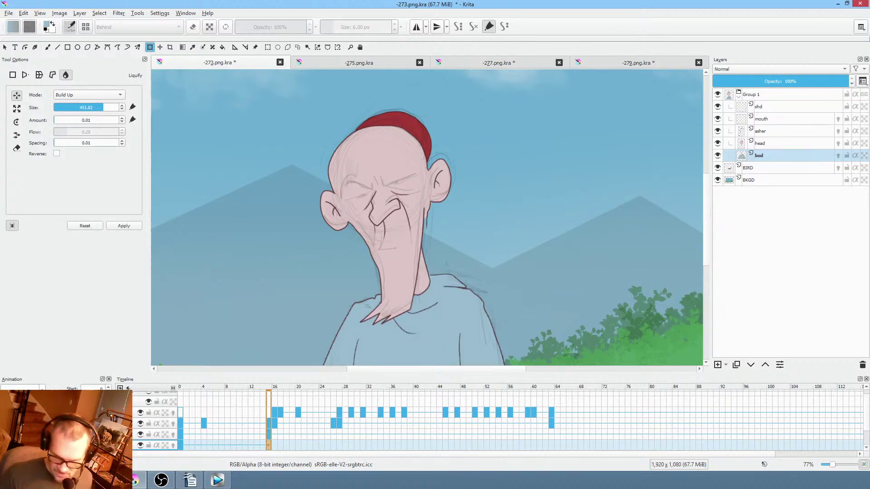
Copy the frame 0 keyframes of the body and head layers to frame 27.
drag(333, 444, 342, 447)
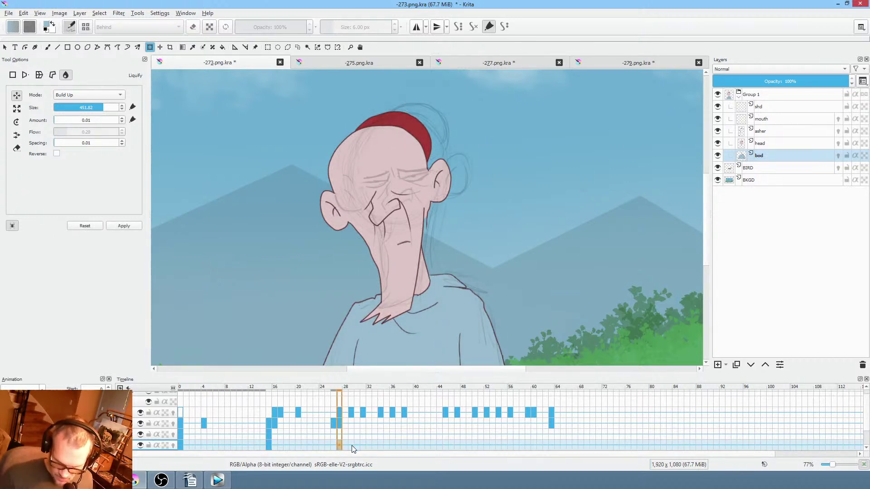
click(181, 447)
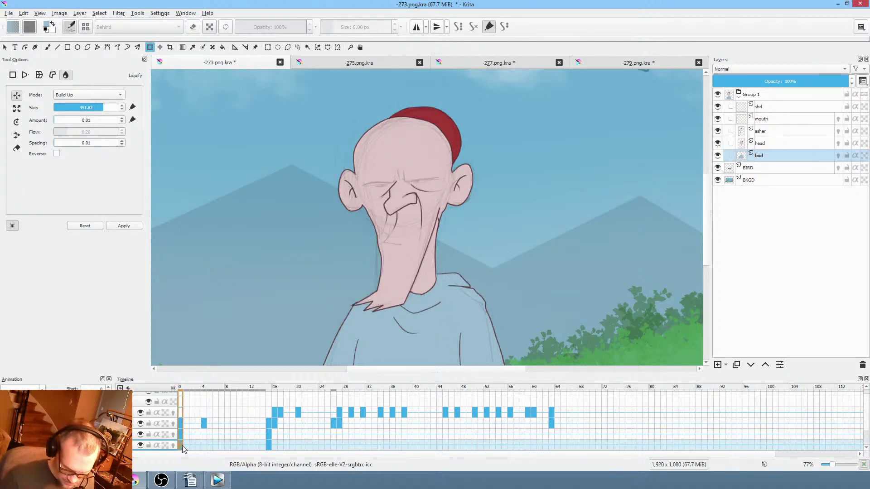
drag(180, 444, 342, 444)
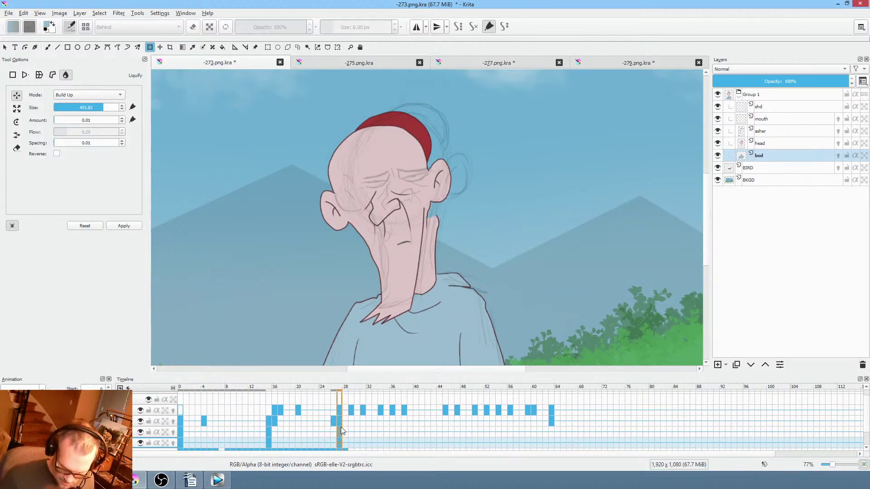
click(183, 433)
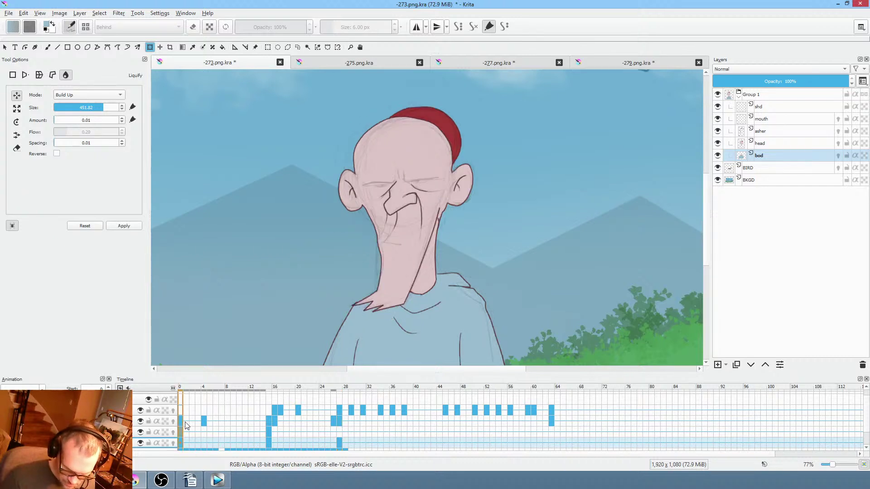
drag(185, 423, 344, 434)
key(ctrl+z)
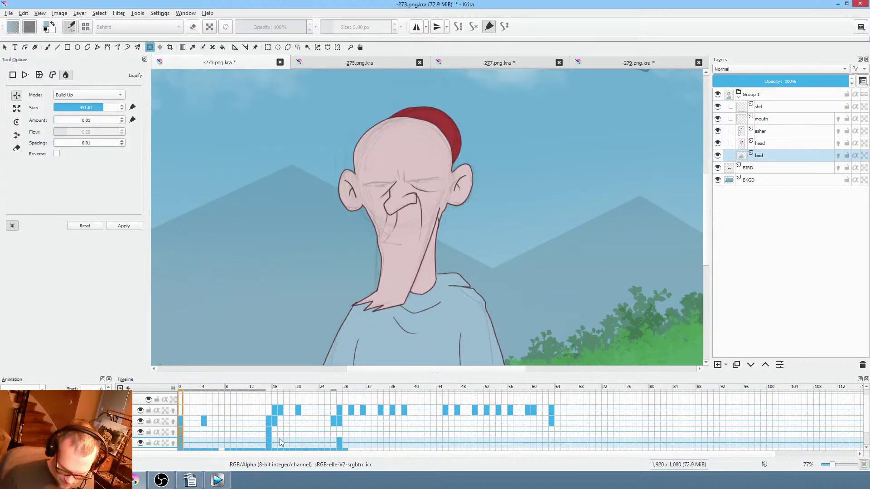
click(342, 429)
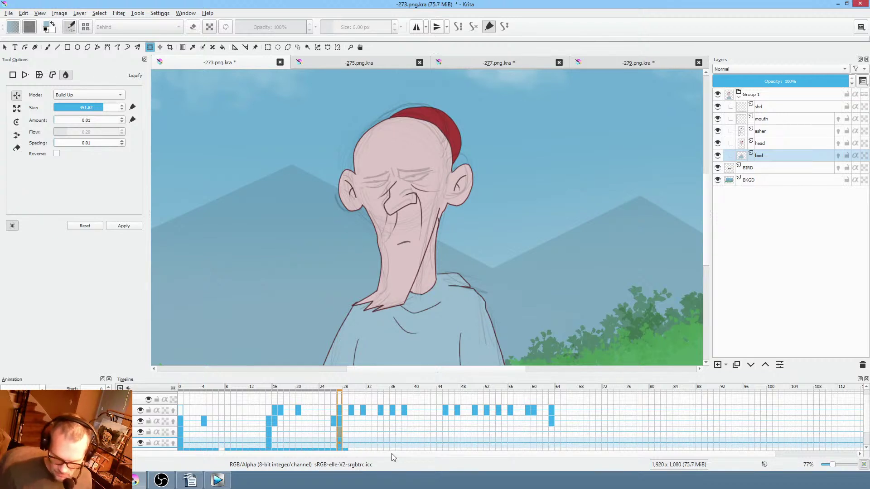
Play back the animation and compare the coloured head with the rough sketch at frames 15 and 16.
key(space)
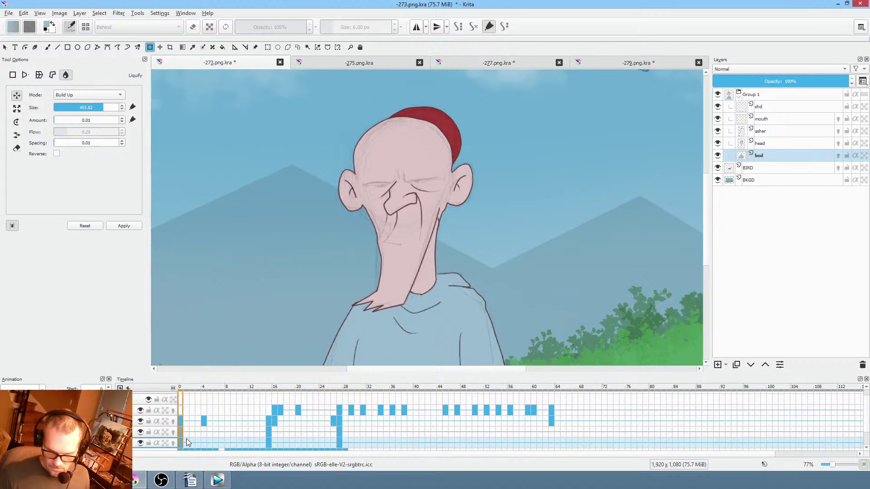
click(274, 421)
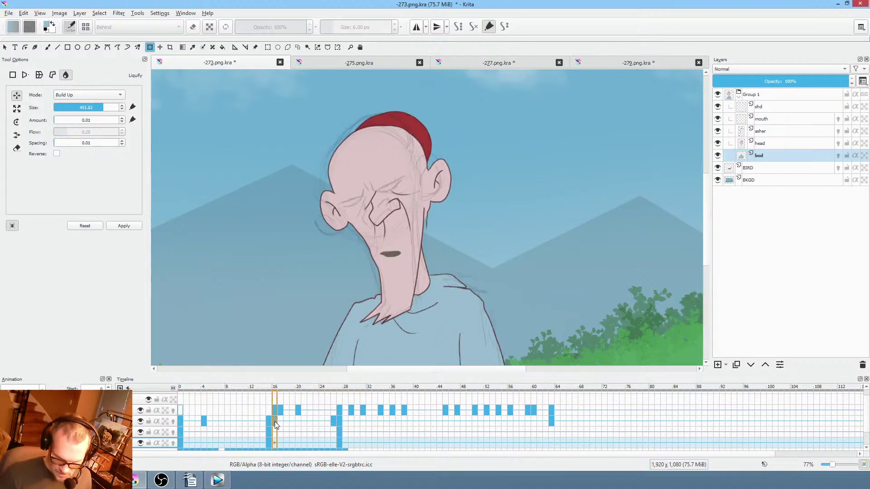
click(268, 422)
click(272, 423)
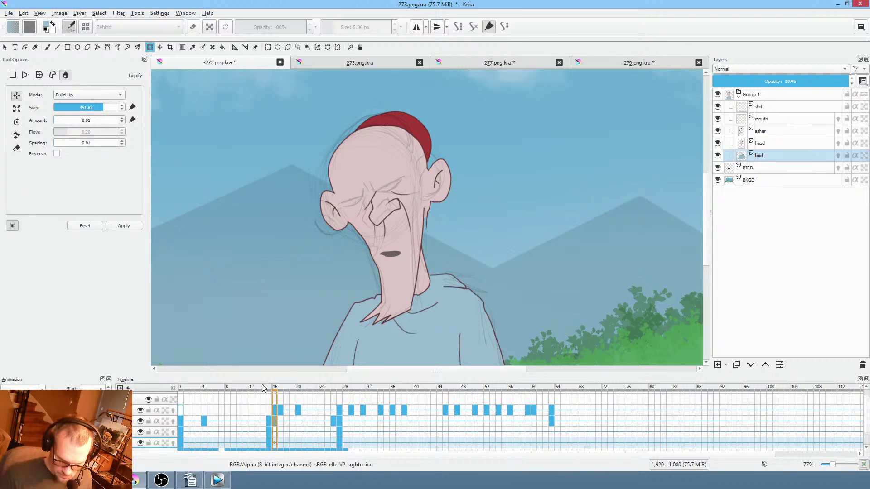
mouse_move(263, 388)
mouse_down()
mouse_move(253, 388)
mouse_move(274, 395)
mouse_up()
click(268, 430)
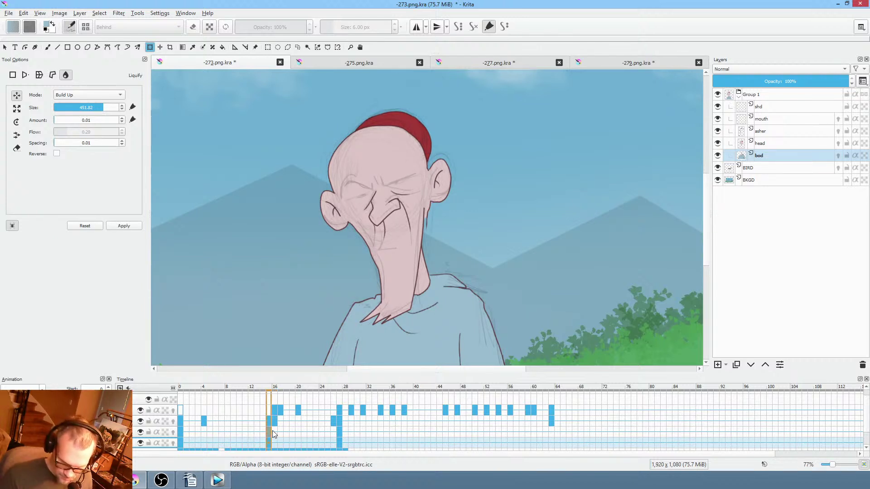
Add a head layer keyframe at frame 16 and free-transform the head onto the sketch, at about x 905, y 573 px.
click(177, 434)
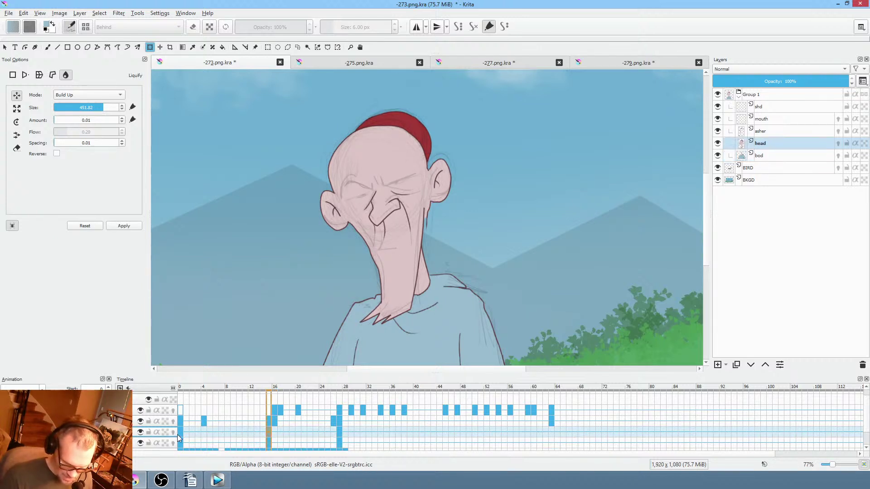
click(275, 433)
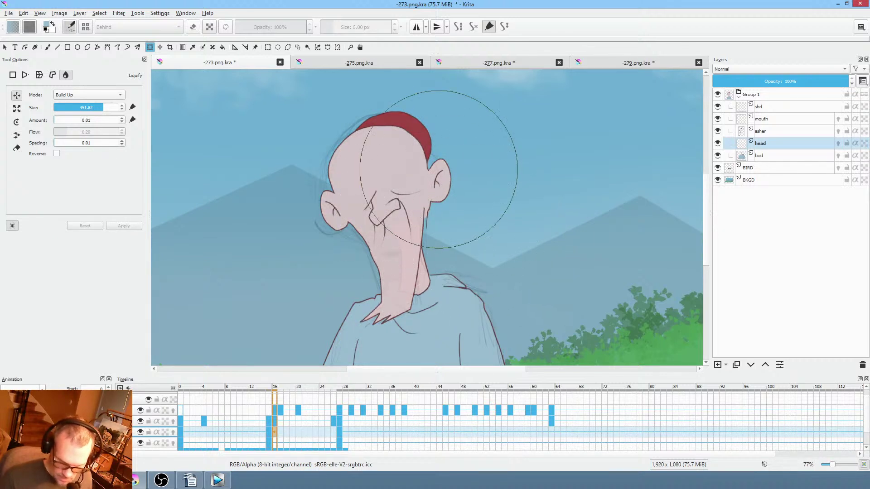
right_click(464, 209)
click(484, 225)
drag(491, 246, 478, 230)
drag(416, 250, 472, 184)
key(Return)
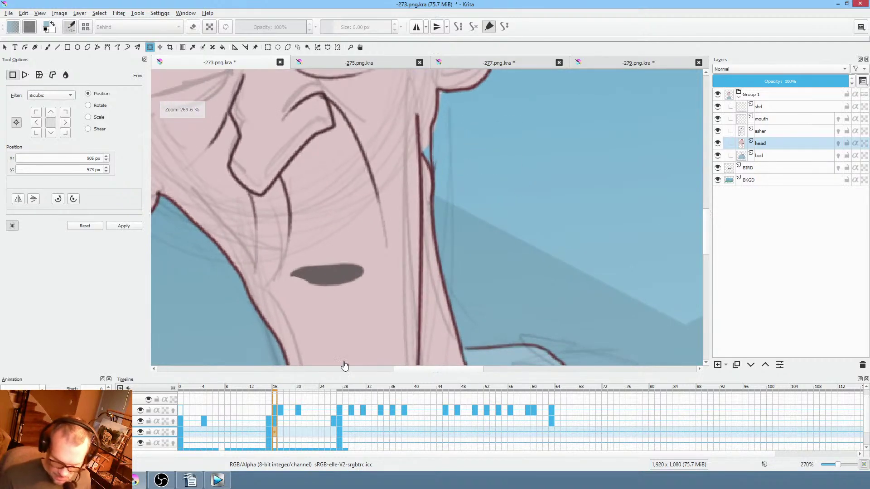
Scrub and play back frames 12 to 27 to check the timing of the head tilt against the rough animation.
click(335, 432)
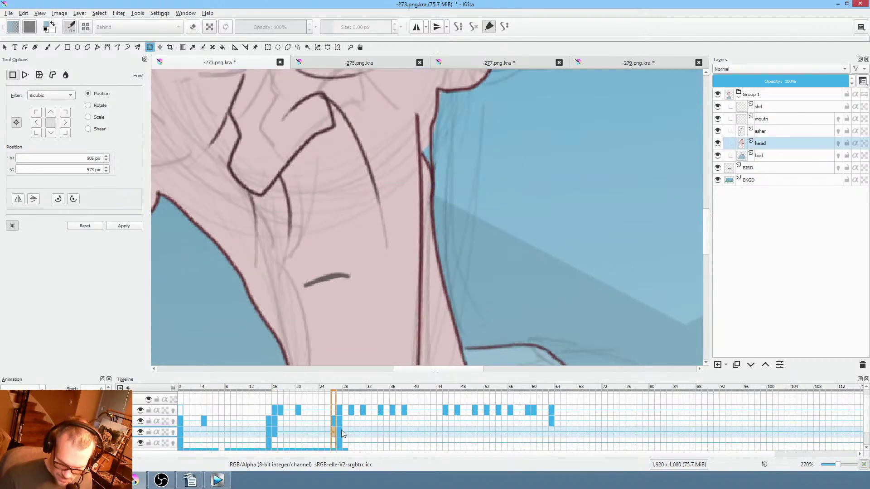
drag(472, 226, 480, 280)
click(330, 425)
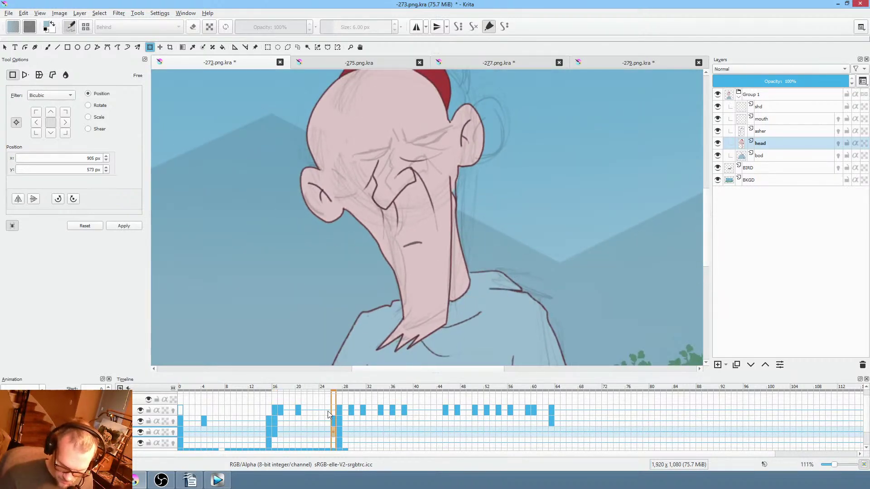
mouse_move(338, 386)
mouse_down()
mouse_move(322, 390)
mouse_move(335, 387)
mouse_up()
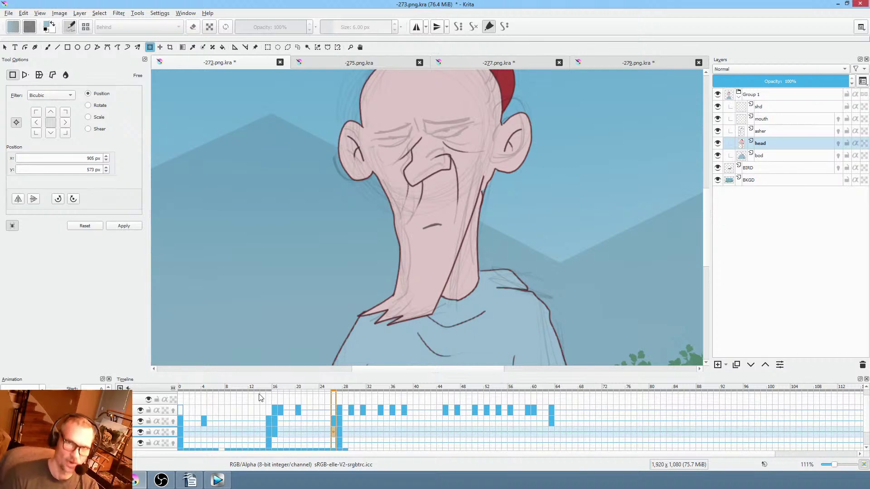
mouse_move(261, 398)
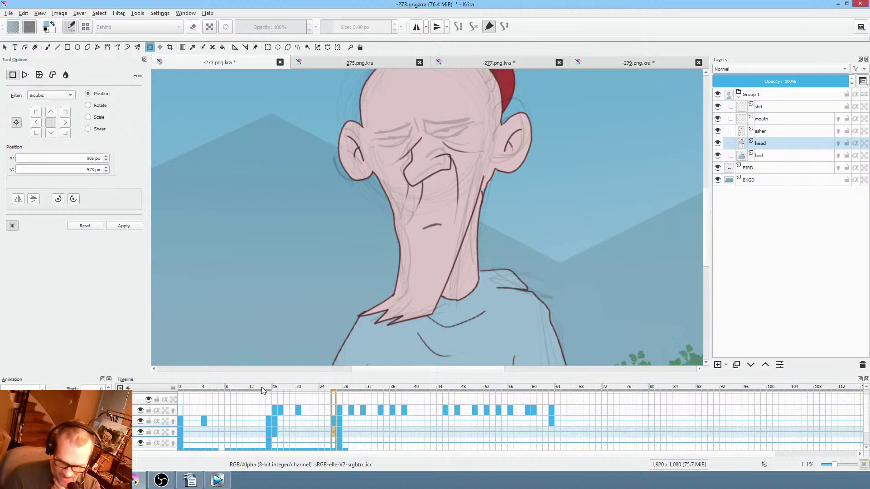
mouse_move(261, 391)
mouse_down()
mouse_move(336, 399)
mouse_move(266, 402)
mouse_move(252, 387)
mouse_up()
key(space)
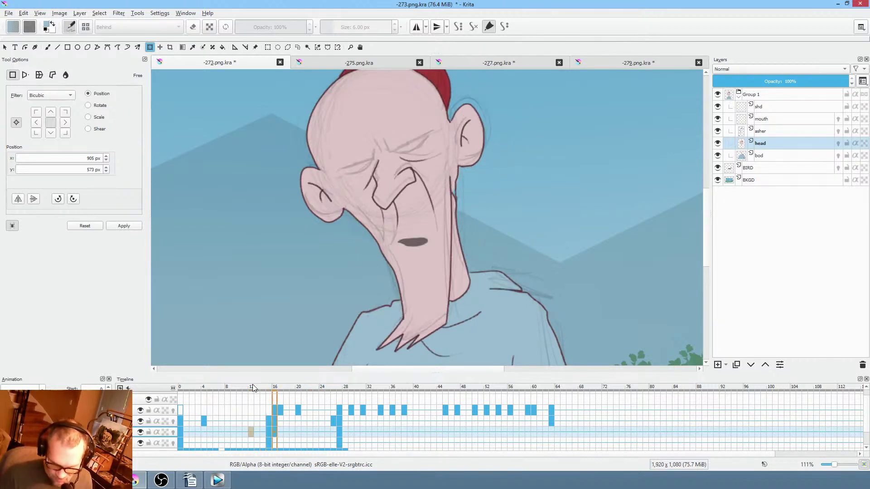
key(space)
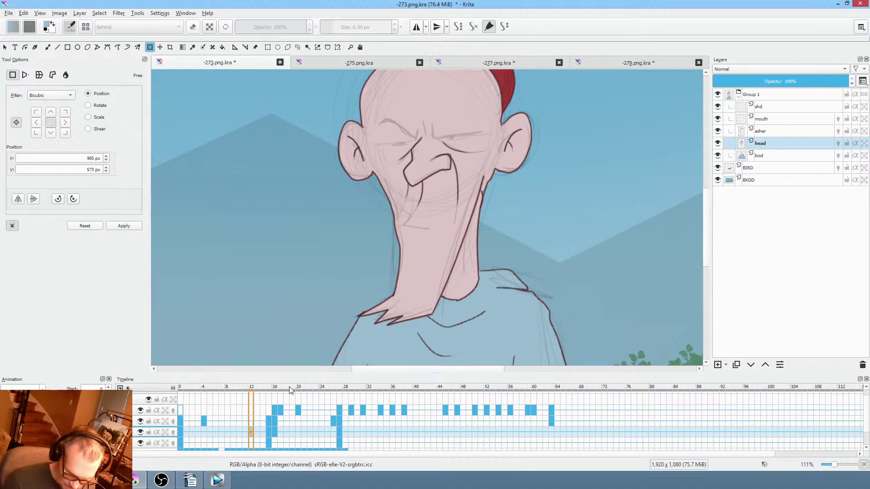
drag(290, 391, 334, 391)
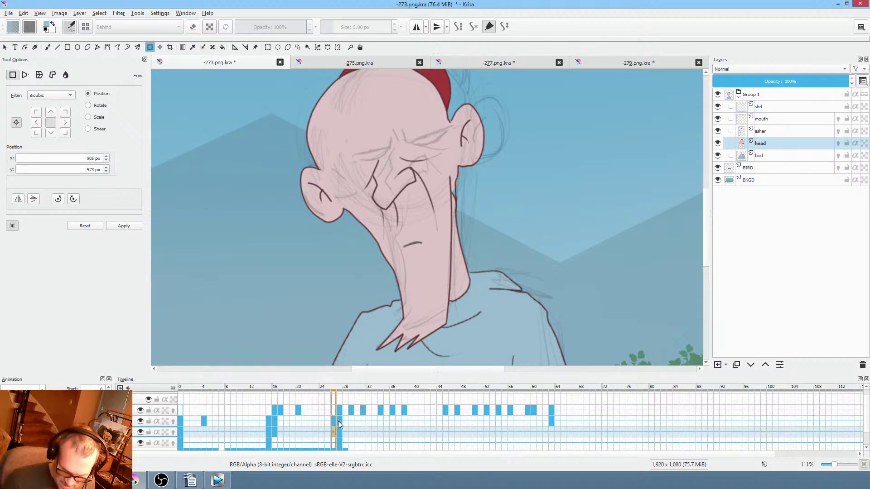
Rotate the head layer clockwise at frame 26 and move it towards the sketch, at about x 923, y 550 px.
click(416, 195)
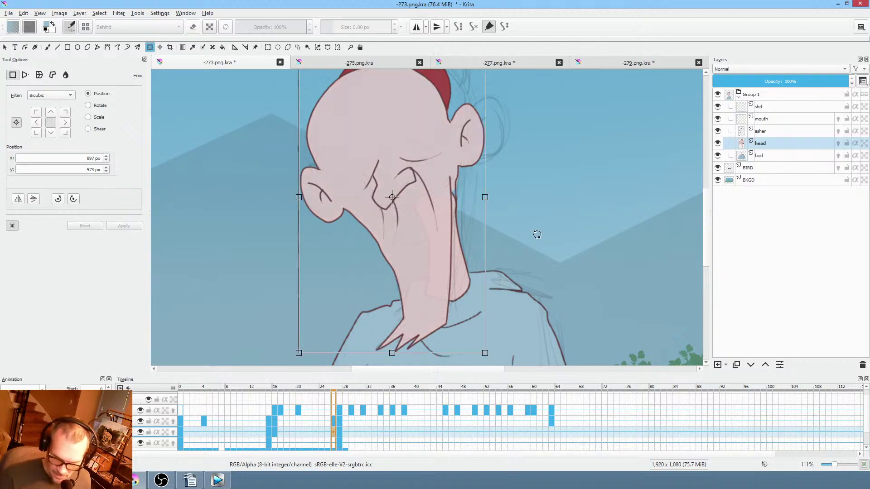
drag(417, 259, 425, 253)
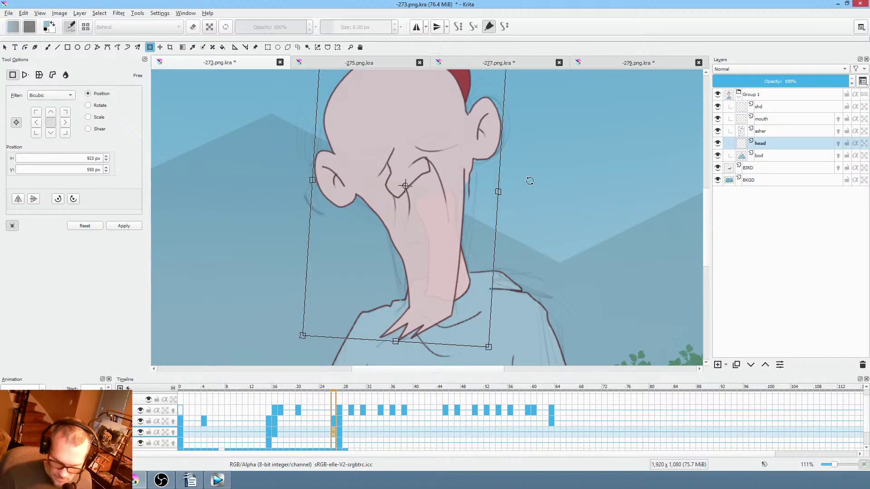
key(Return)
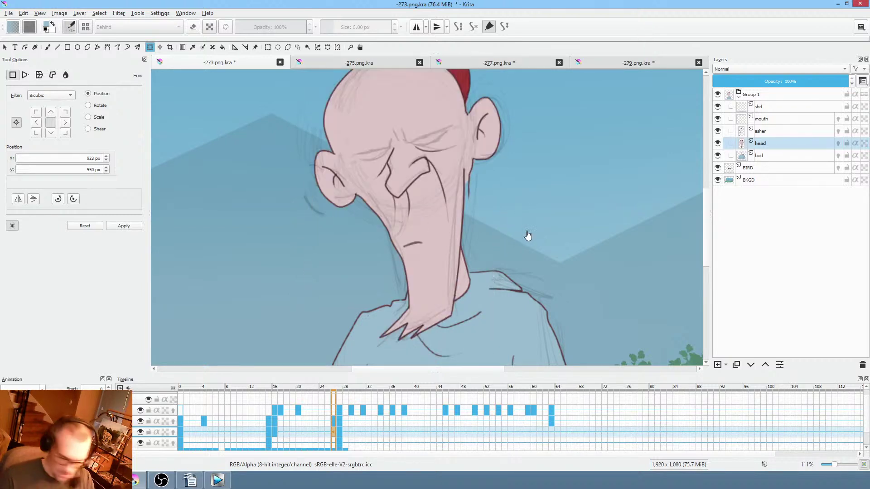
Fill the small gap between jaw and neck below the ear at frame 27 with a skin-coloured freehand path in Behind mode.
click(339, 430)
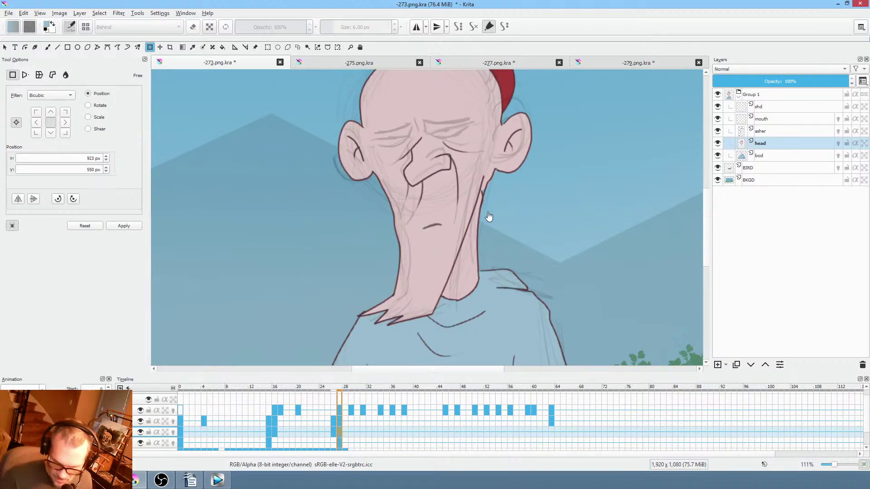
scroll(489, 215, up, 6)
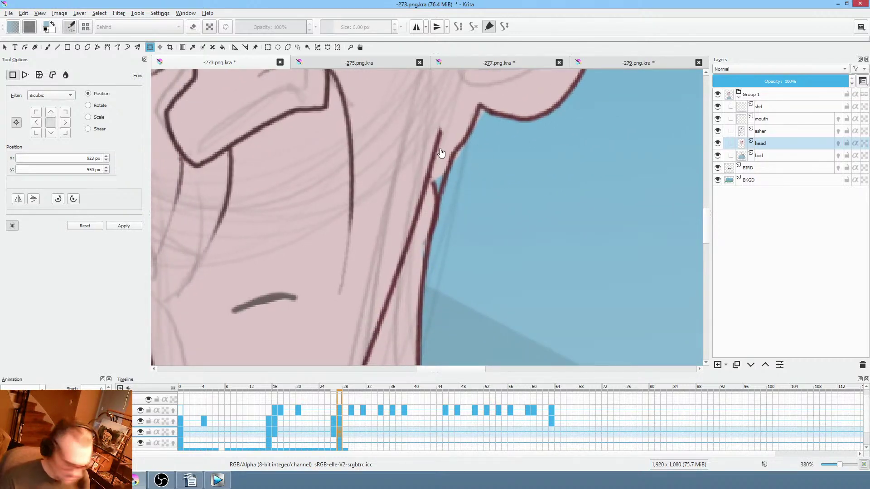
key(p)
mouse_move(455, 126)
mouse_down()
mouse_move(466, 121)
mouse_move(433, 177)
mouse_up()
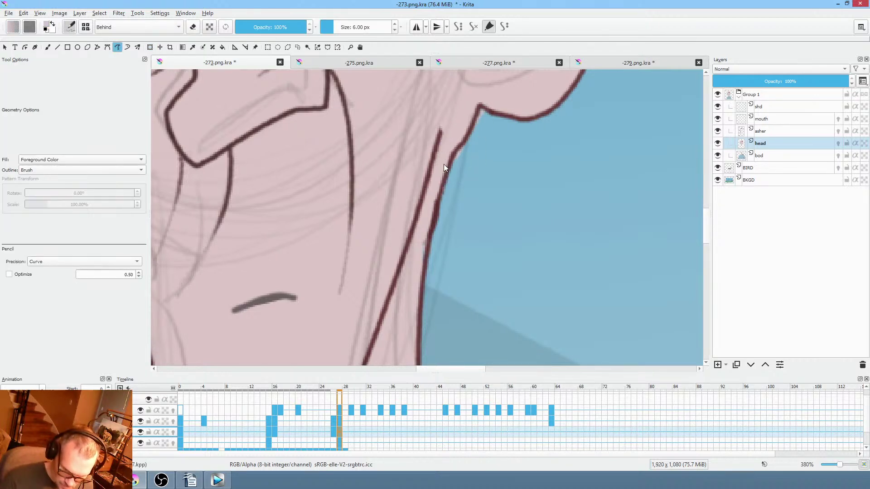
Erase the loose end of the jaw line hanging below the ear on the head layer at frame 26.
click(336, 419)
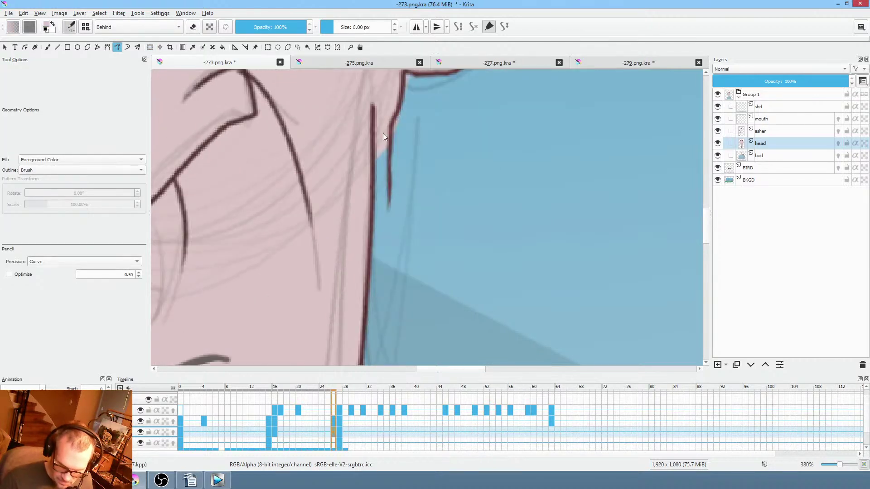
scroll(417, 172, down, 3)
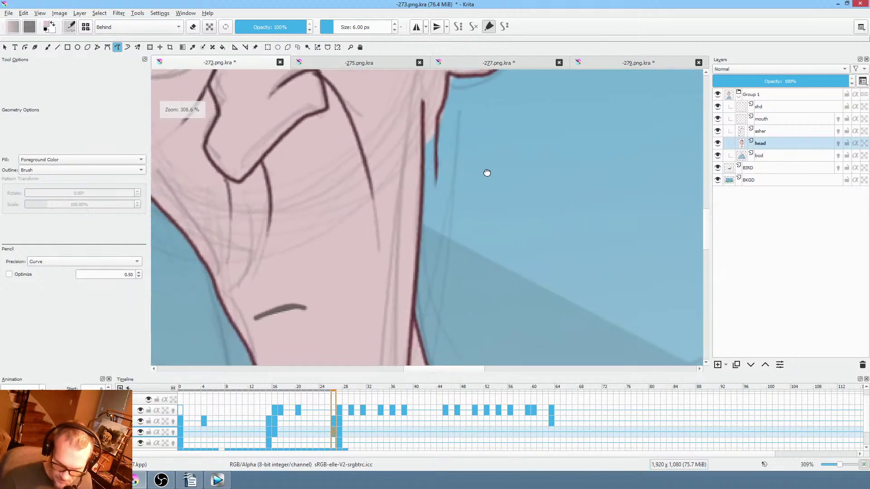
key(e)
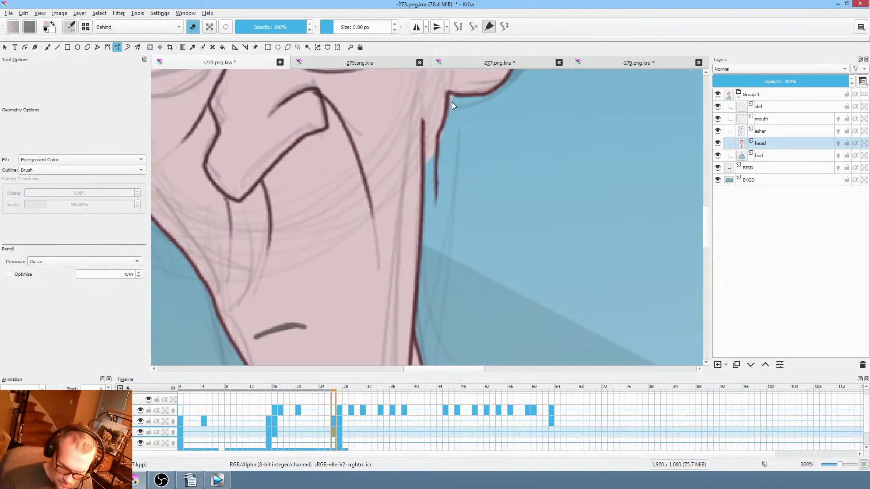
mouse_move(431, 220)
mouse_down()
mouse_move(465, 197)
mouse_move(507, 200)
mouse_up()
Fill the small gap between jaw and neck at frame 16 with a skin-coloured freehand path in Behind mode.
click(275, 432)
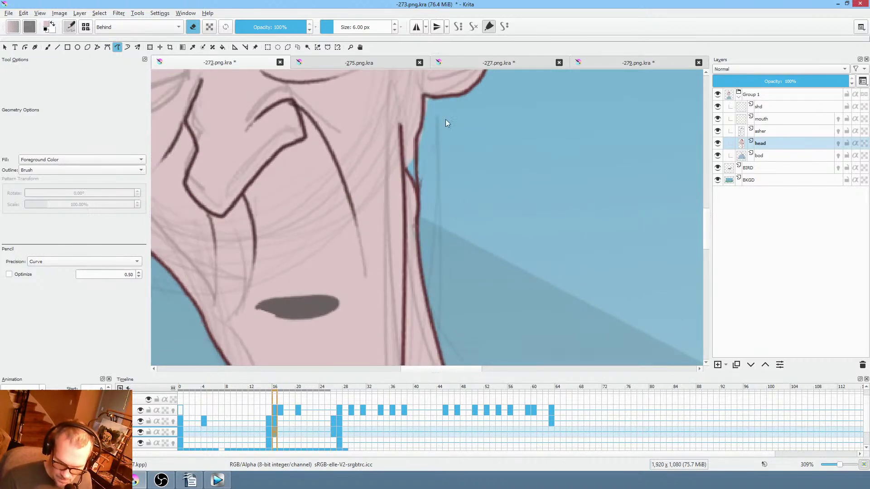
key(e)
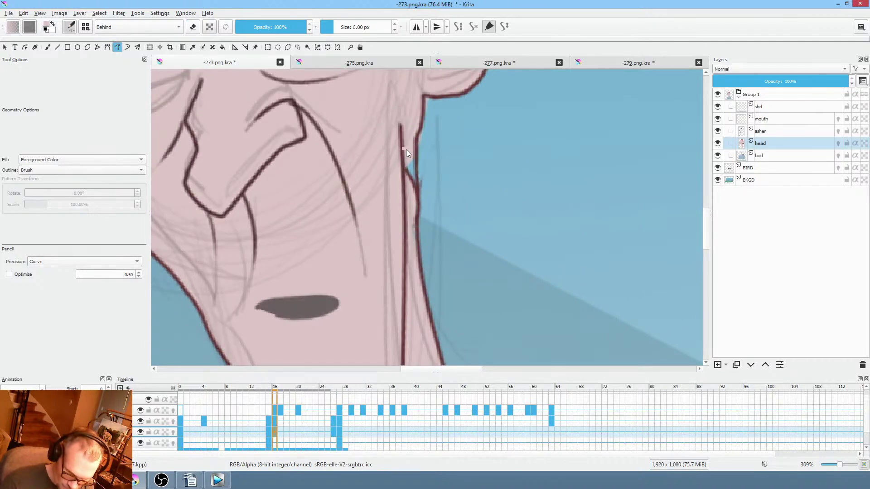
drag(408, 186, 417, 142)
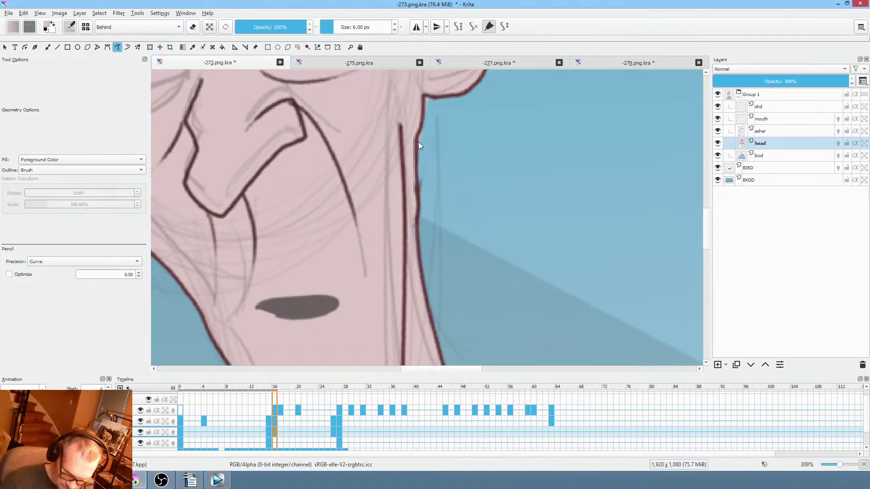
Erase the loose end of the jaw line beside the neck below the ear at frame 15.
click(268, 431)
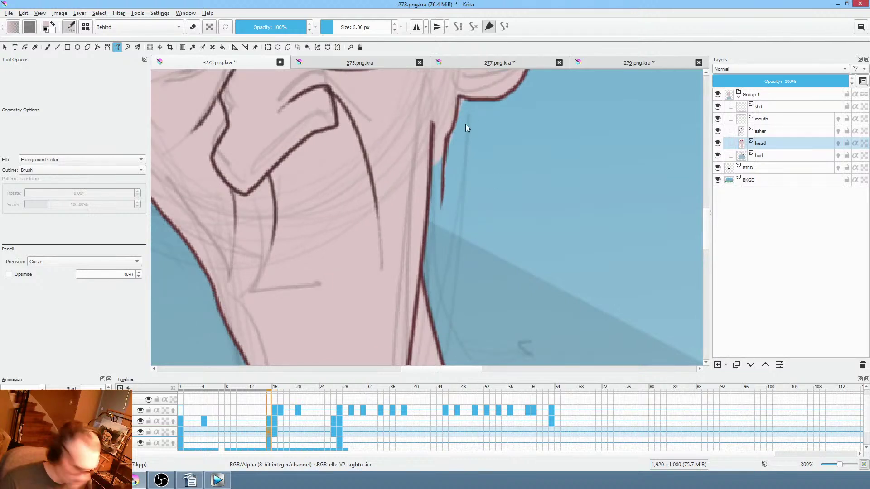
key(e)
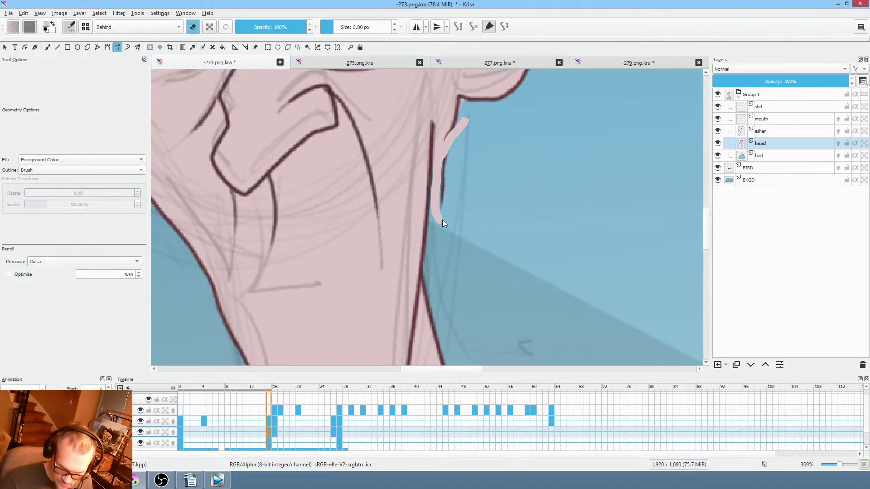
drag(442, 220, 443, 221)
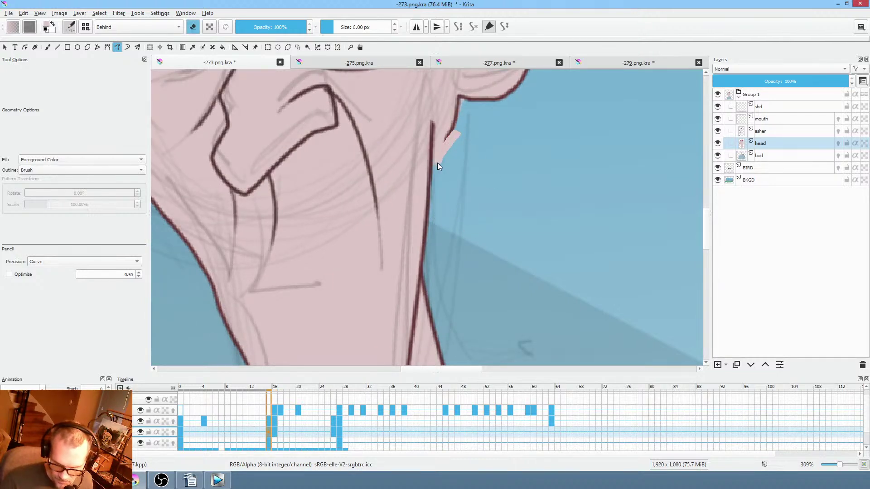
drag(472, 177, 491, 200)
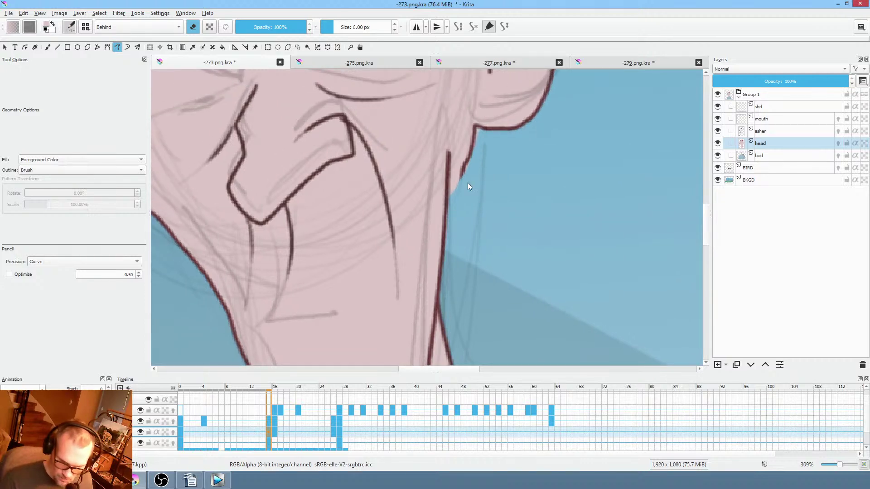
Fill the small gap between jaw and neck at frame 0 with a skin-coloured freehand path in Behind mode.
click(181, 431)
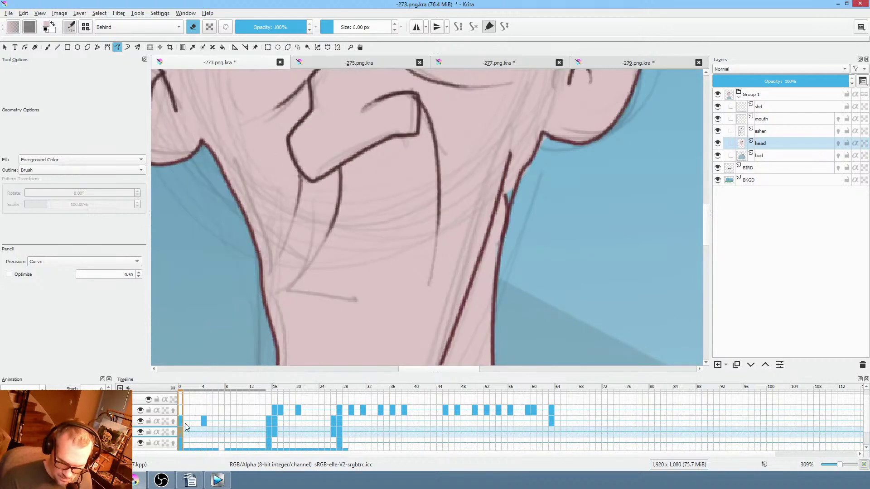
drag(507, 190, 513, 177)
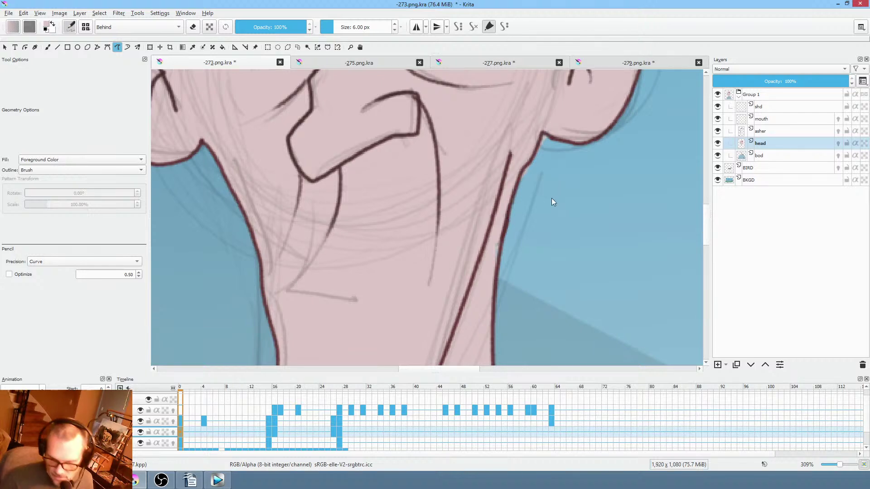
key(minus)
key(minus)
key(minus)
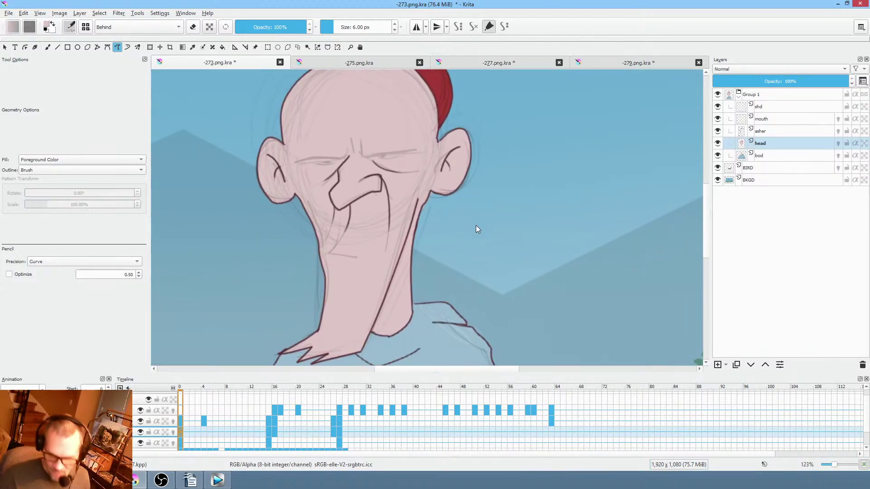
scroll(471, 231, down, 1)
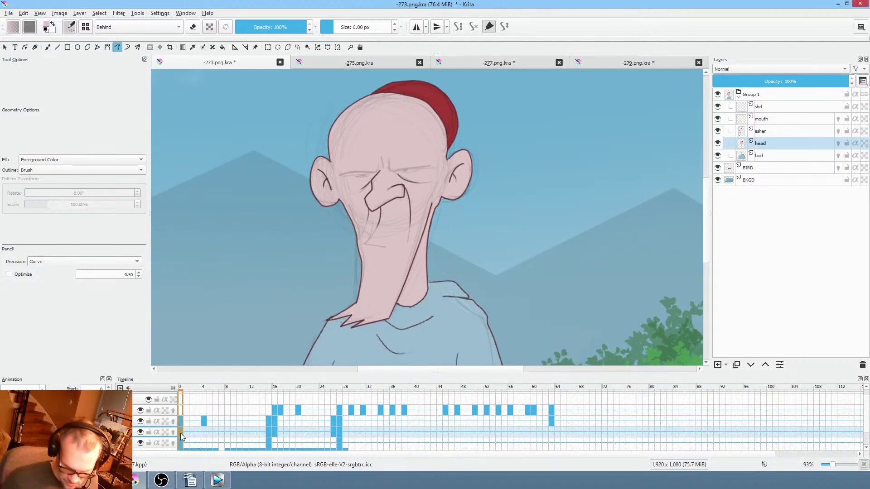
Step forward through the frames from frame 0 to check the head tilt and the cleaned-up neck.
key(Right)
key(Right)
key(Right)
key(Right)
key(Right)
key(Right)
key(Right)
key(Right)
key(Right)
key(Right)
key(Right)
key(Right)
key(Right)
key(Right)
key(Right)
key(Right)
key(Right)
key(Right)
key(Right)
key(Right)
key(Right)
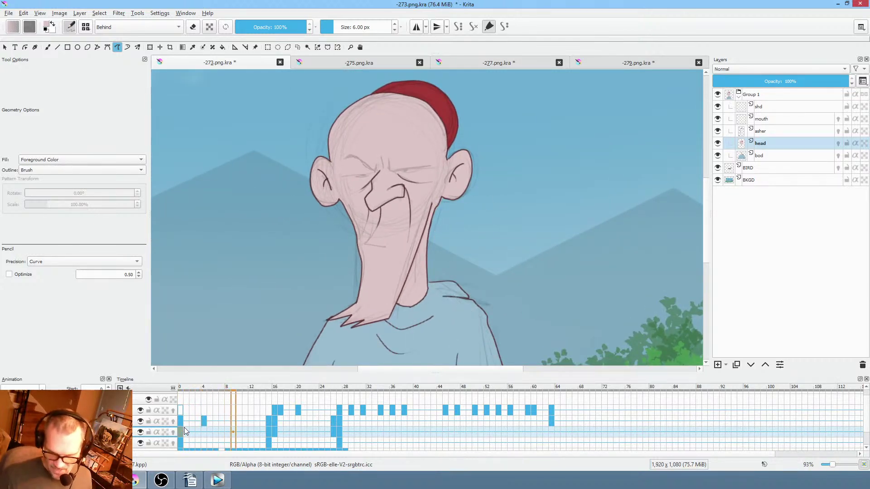
key(Right)
key(Right)
key(Right)
key(Right)
key(Right)
key(Right)
key(Right)
key(Right)
key(Right)
key(Right)
key(Right)
key(Right)
key(Right)
key(Right)
key(Right)
key(Right)
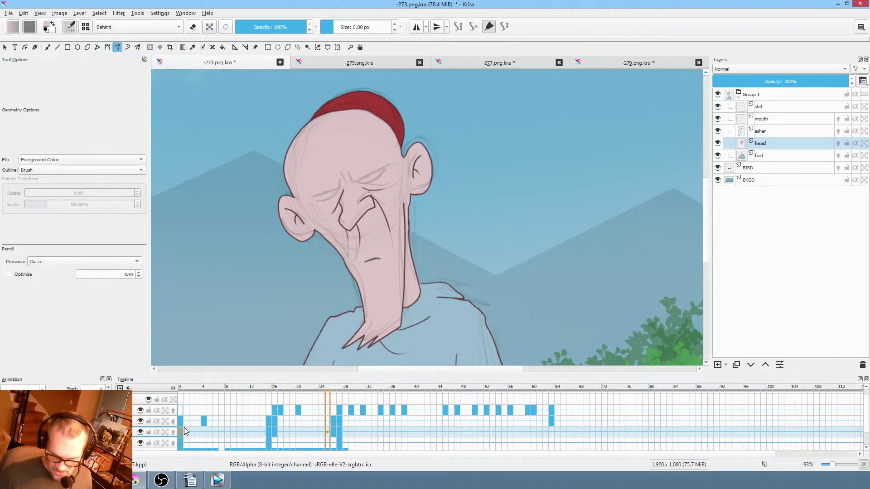
key(Right)
key(Right)
key(Right)
key(Right)
key(Right)
key(Right)
key(Right)
key(Right)
key(Right)
key(Right)
key(Right)
key(Right)
key(Right)
key(Right)
key(Right)
key(Right)
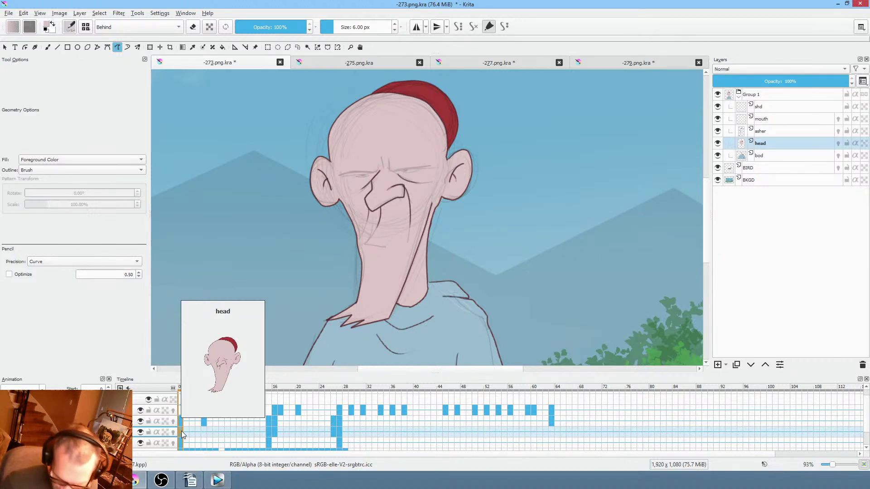
Add a paint layer directly above the head layer and name it "eyes".
scroll(415, 205, up, 4)
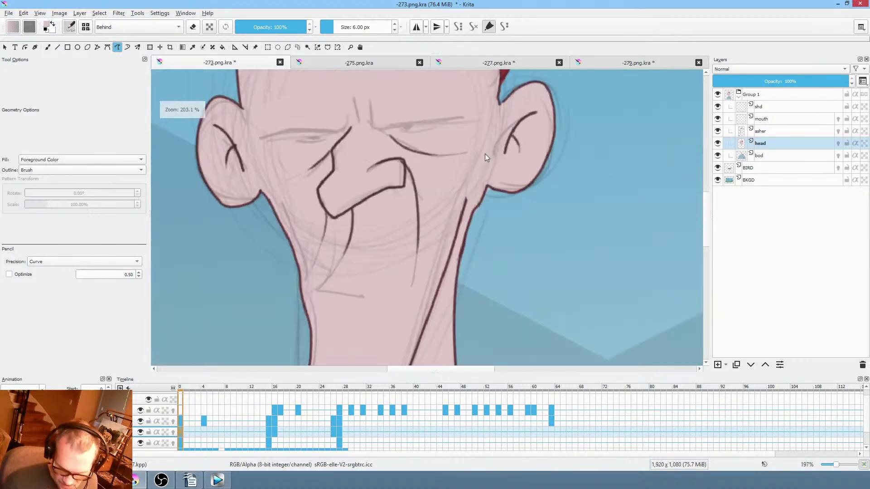
scroll(458, 200, up, 1)
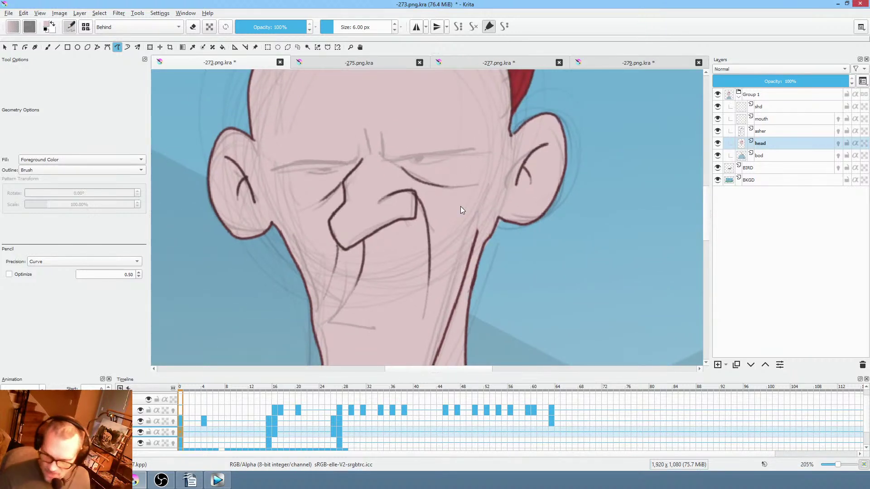
click(720, 366)
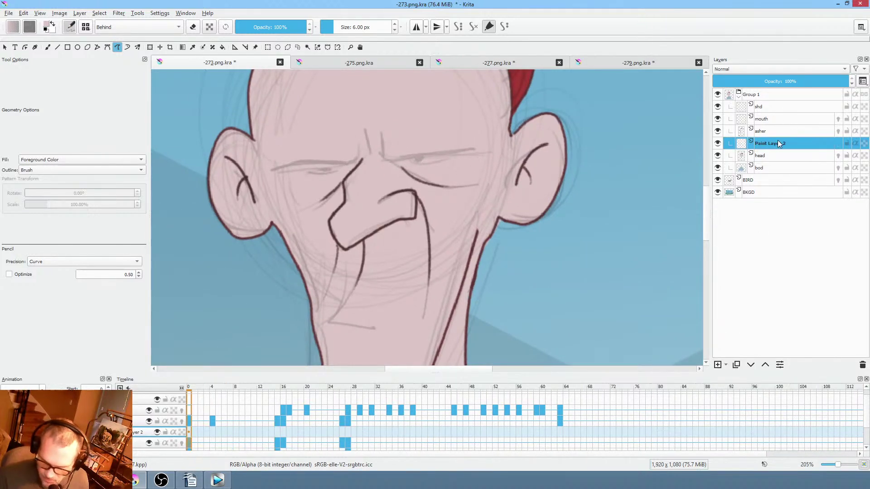
double_click(779, 143)
text(eye)
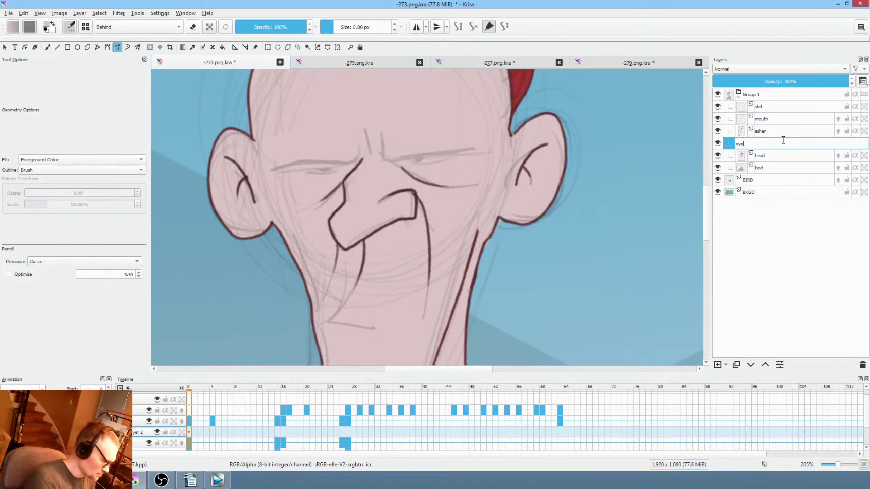
text(s)
key(Return)
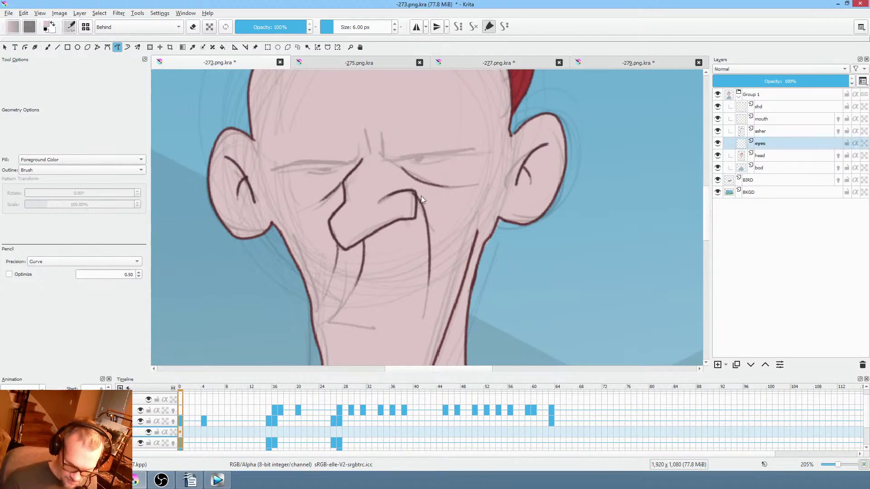
Choose a dark brown colour and brush the three short frown creases between the brows on the eyes layer.
right_click(486, 210)
click(493, 220)
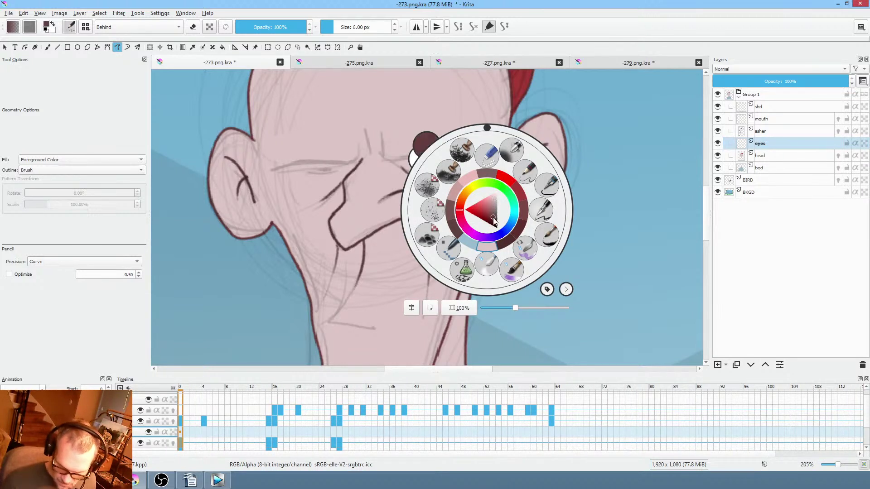
right_click(539, 168)
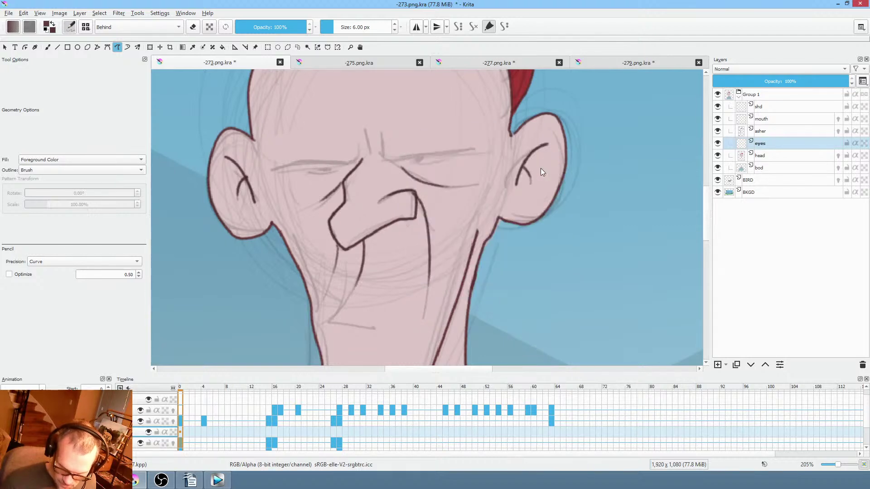
key(b)
scroll(459, 181, up, 4)
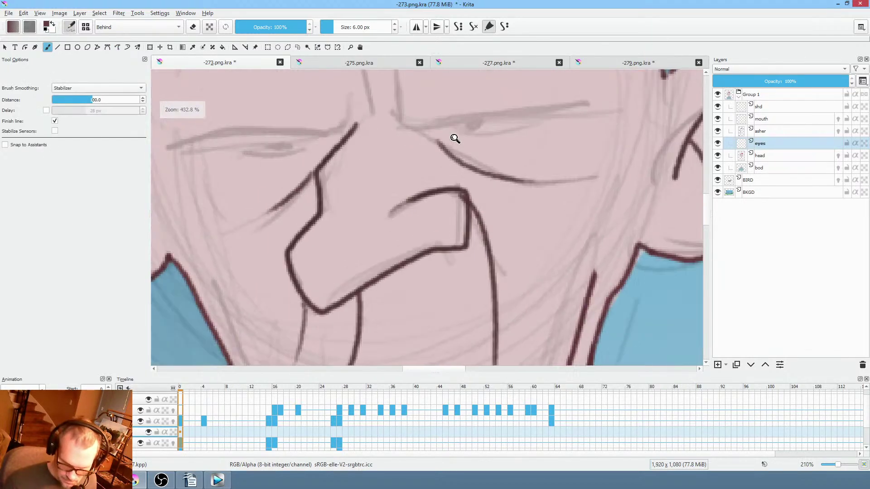
drag(400, 197, 402, 132)
drag(401, 169, 405, 199)
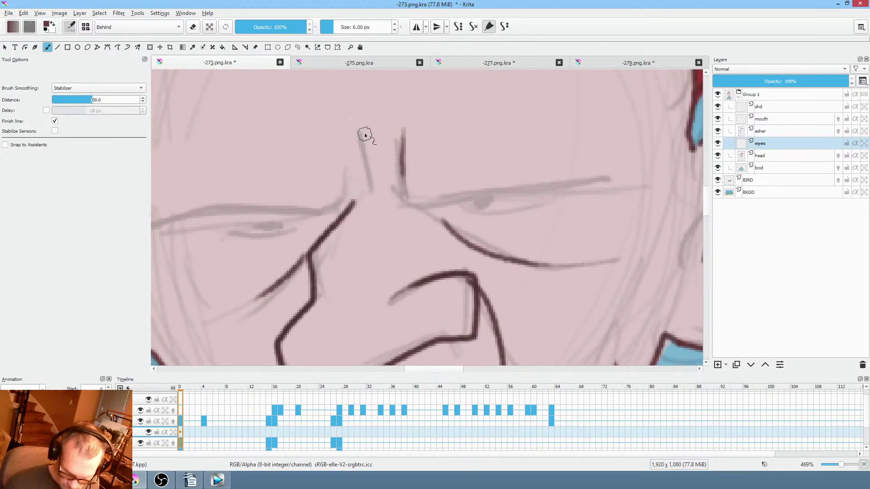
drag(360, 133, 382, 193)
drag(340, 154, 342, 181)
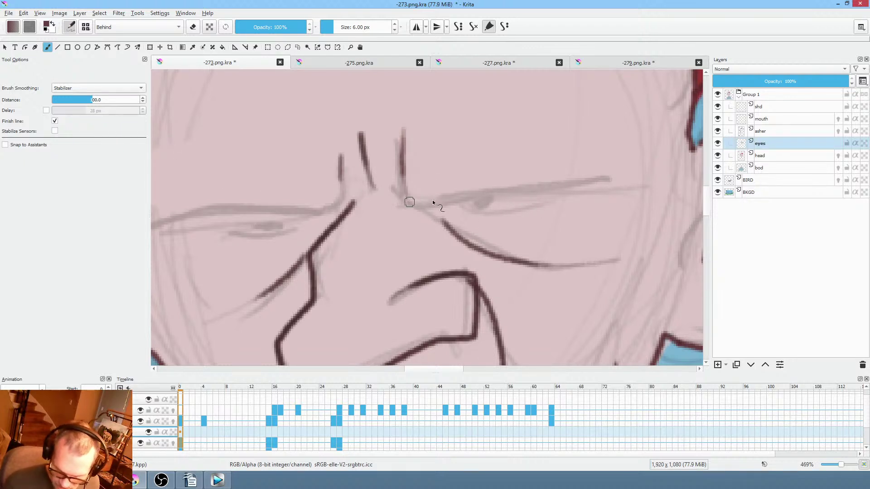
Brush the upper lids, lower lids and pupils of both squinting eyes over the sketch on the eyes layer.
mouse_move(432, 200)
mouse_down()
mouse_move(613, 183)
mouse_move(412, 203)
mouse_move(408, 194)
mouse_move(572, 185)
mouse_move(420, 213)
mouse_move(514, 211)
mouse_up()
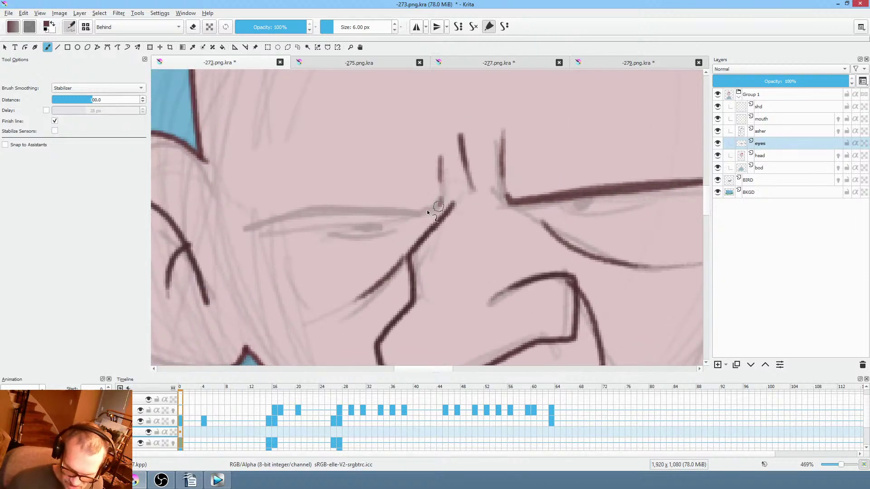
mouse_move(427, 210)
mouse_down()
mouse_move(298, 207)
mouse_move(246, 228)
mouse_move(365, 207)
mouse_move(428, 205)
mouse_up()
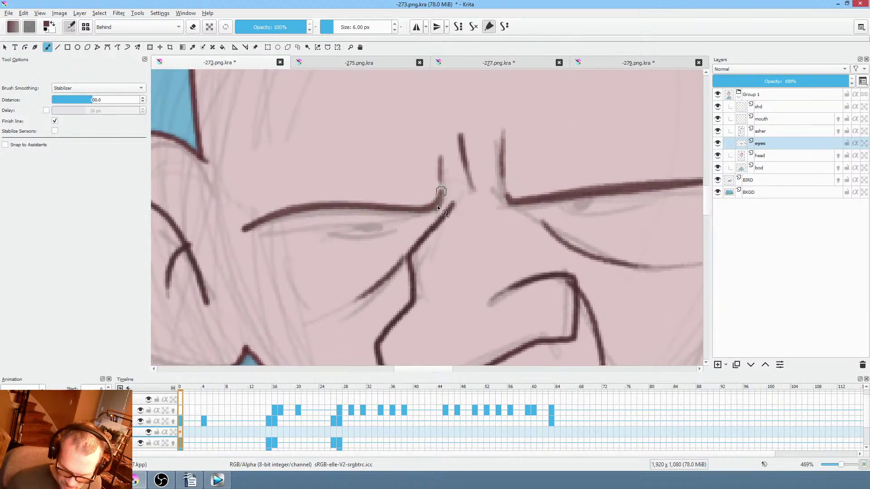
drag(254, 235, 434, 215)
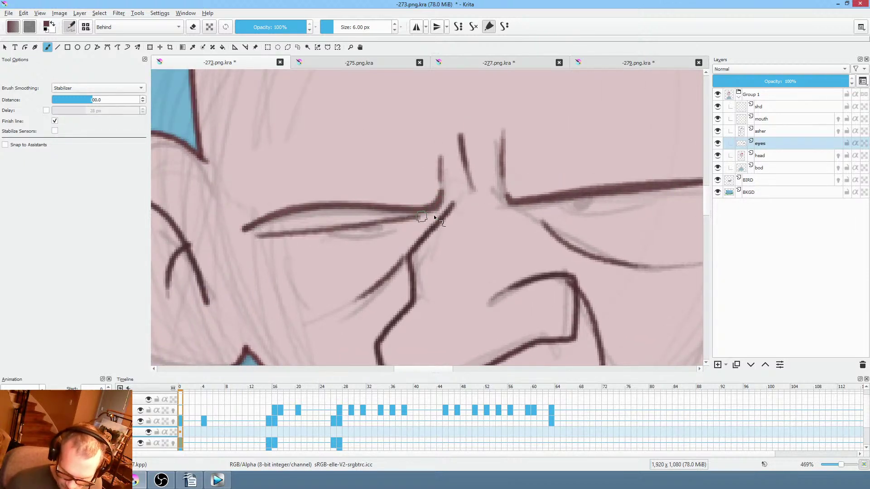
mouse_move(571, 213)
mouse_down()
mouse_move(367, 226)
mouse_move(536, 208)
mouse_move(408, 221)
mouse_move(512, 235)
mouse_move(540, 226)
mouse_up()
drag(230, 235, 299, 223)
scroll(464, 246, down, 5)
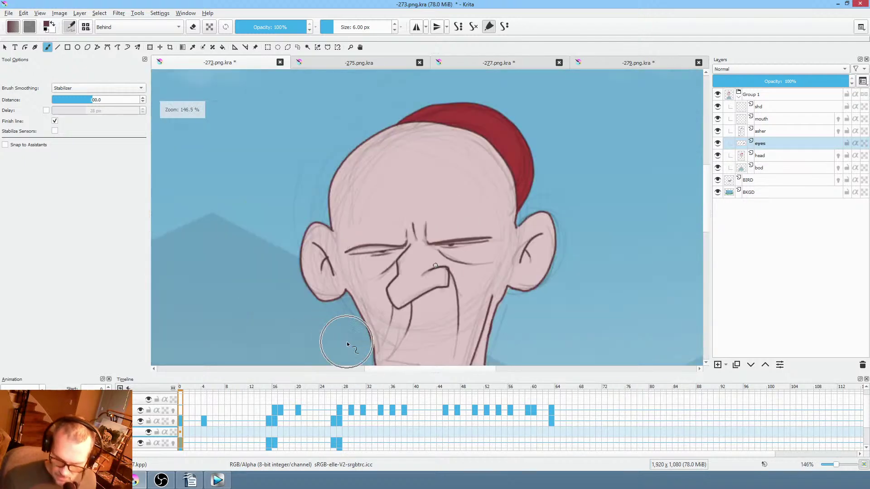
mouse_move(531, 274)
mouse_down()
mouse_move(518, 188)
mouse_move(526, 181)
mouse_up()
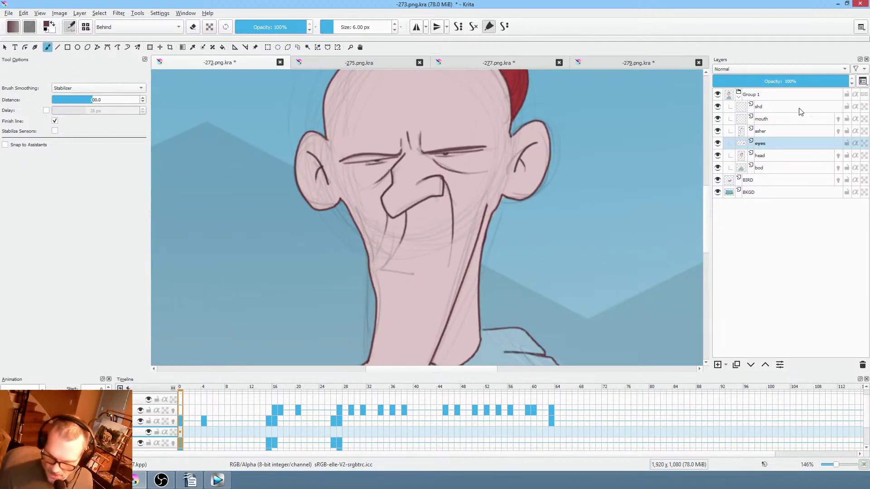
Brush the angular mouth line in black over the frame 0 sketch on the mouth layer and set that layer's opacity to 52%.
click(785, 120)
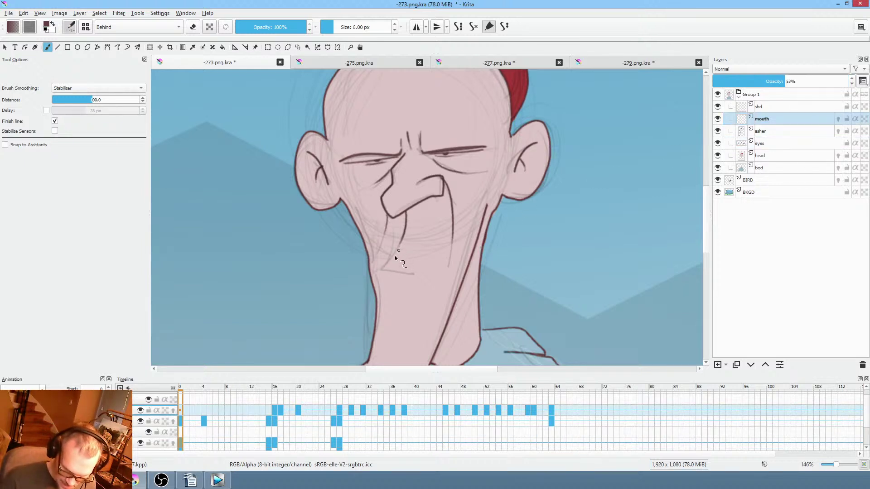
drag(420, 275, 420, 275)
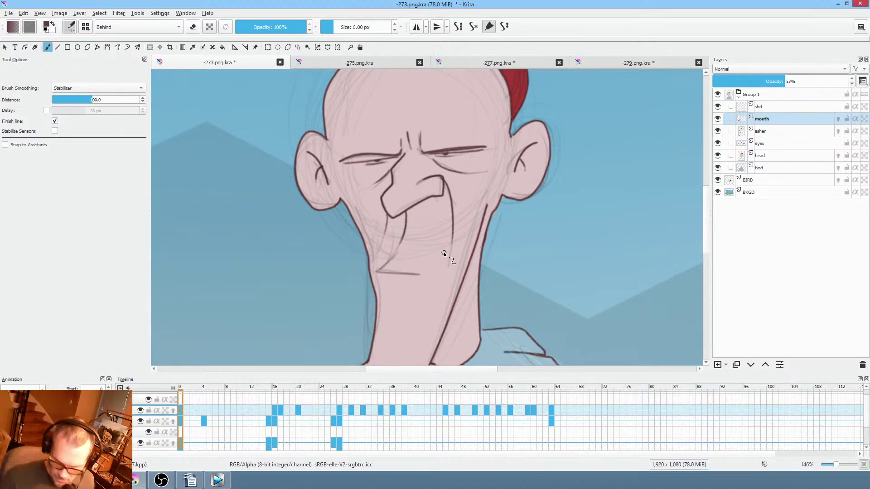
key(ctrl+z)
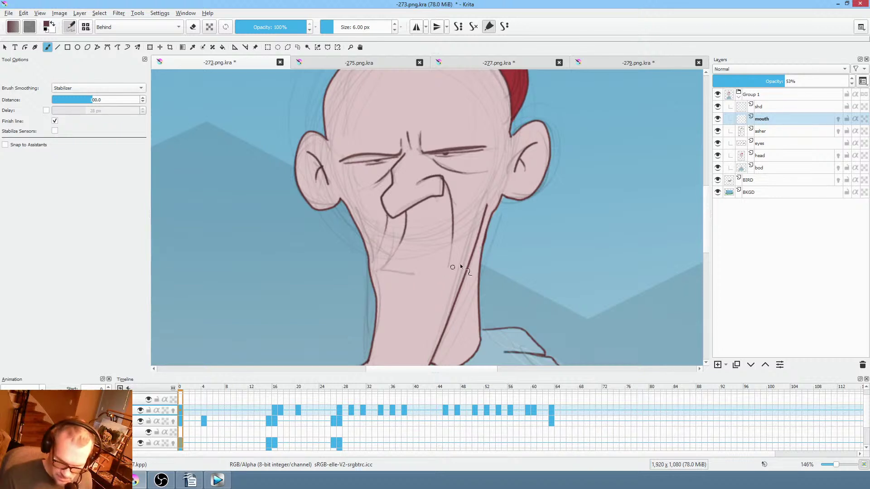
right_click(533, 248)
click(543, 277)
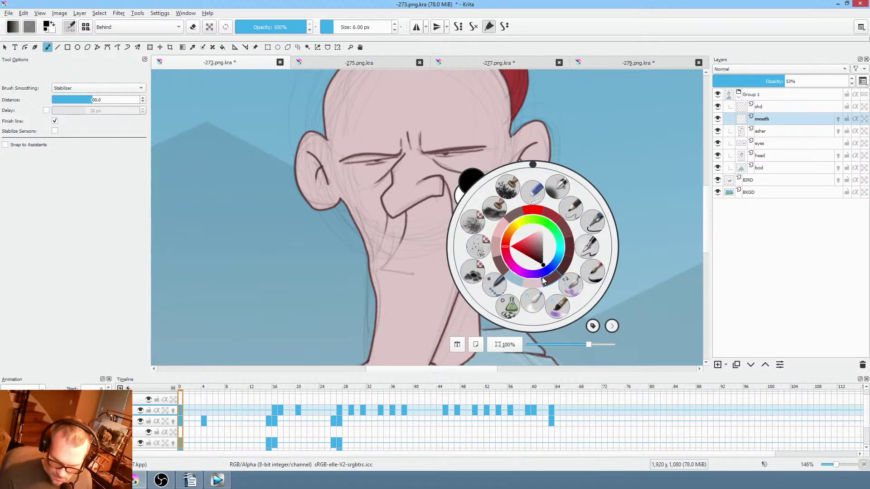
click(398, 250)
mouse_move(398, 250)
mouse_down()
mouse_move(382, 269)
mouse_move(421, 282)
mouse_up()
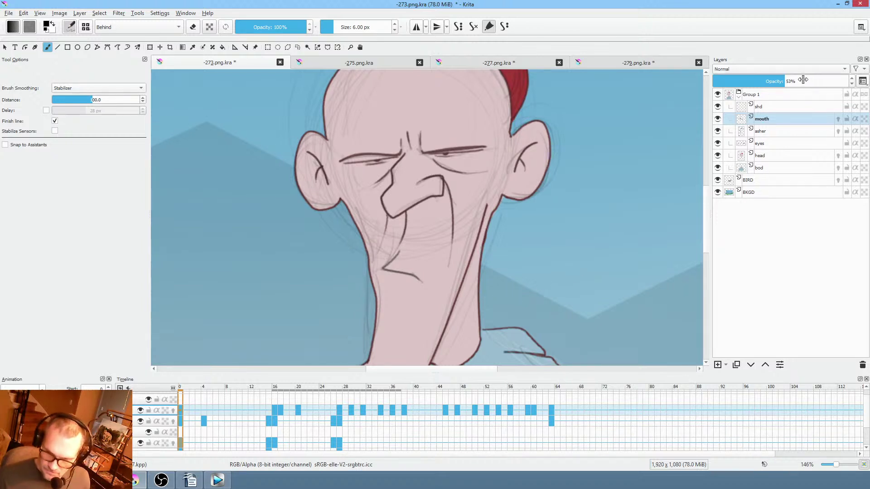
click(779, 83)
mouse_move(780, 83)
mouse_down()
mouse_move(739, 83)
mouse_move(789, 82)
mouse_up()
At frame 4 on the eyes layer, erase the flat upper lid of the viewer's-left eye using the freehand path tool.
drag(252, 390, 270, 391)
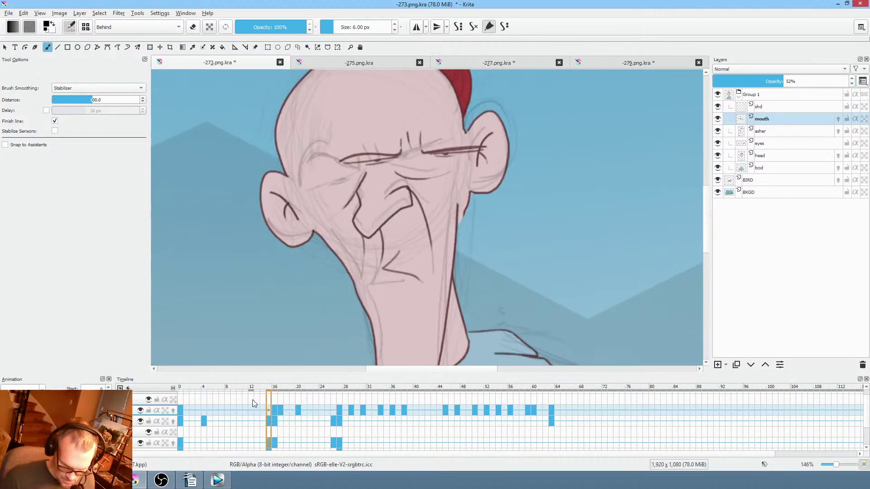
click(183, 433)
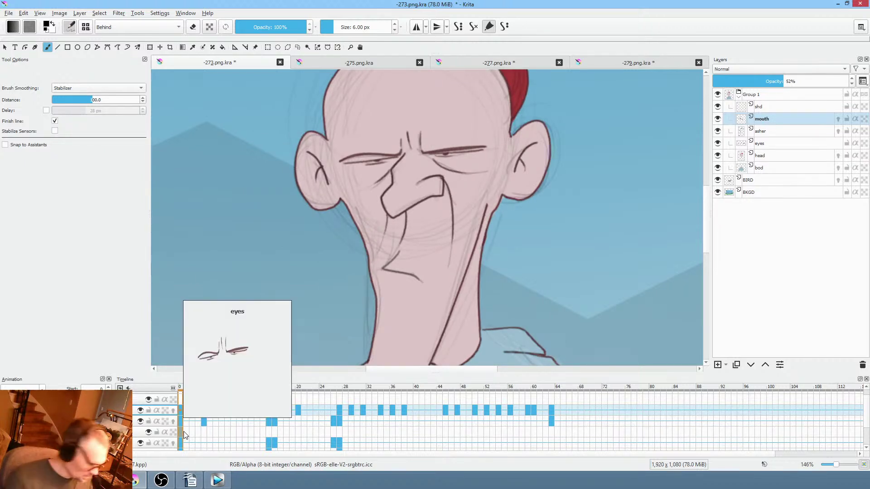
double_click(183, 432)
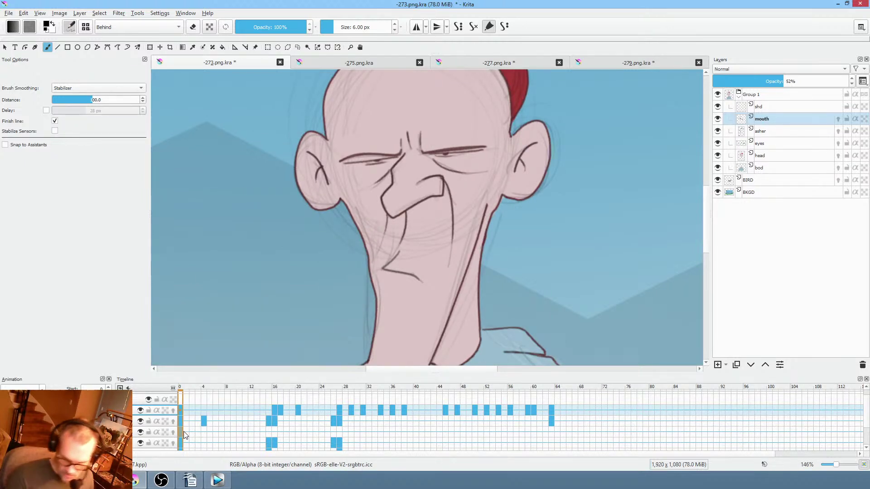
click(204, 434)
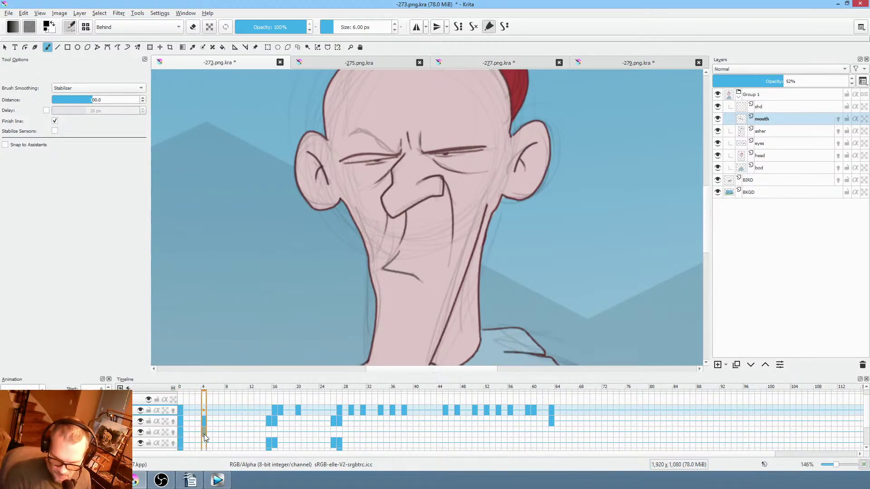
scroll(424, 146, up, 4)
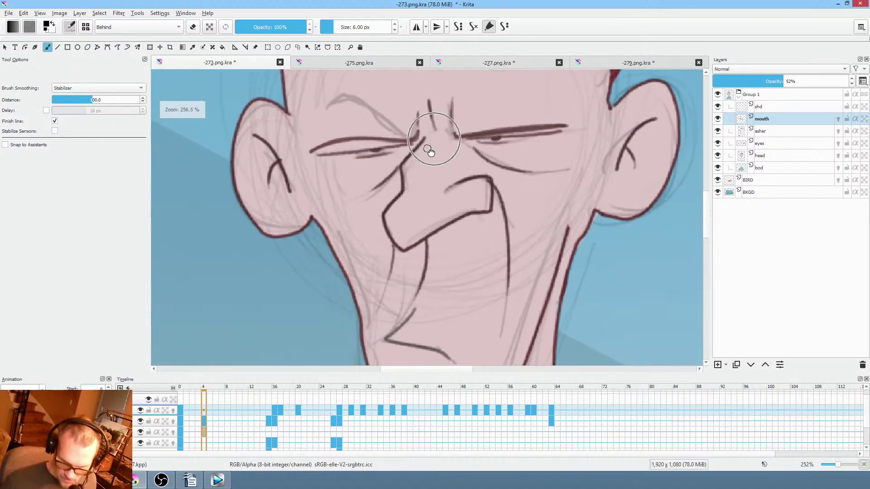
click(789, 144)
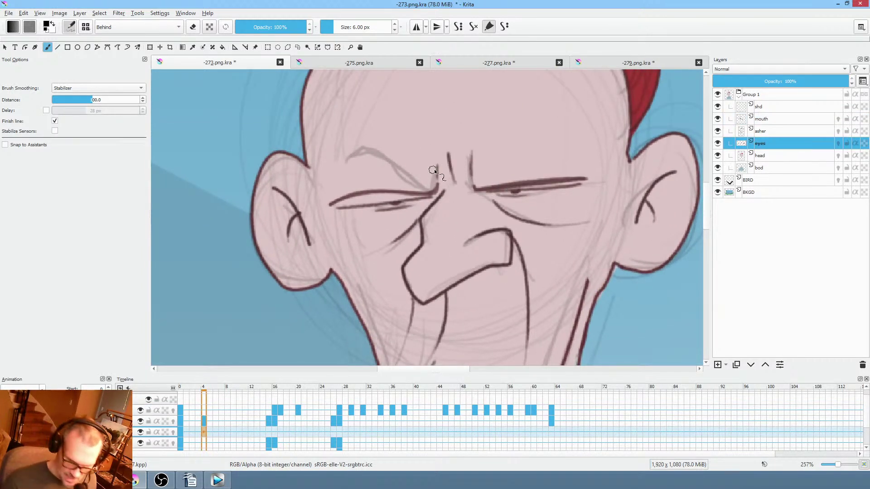
key(p)
mouse_move(416, 164)
mouse_down()
mouse_move(347, 170)
mouse_move(323, 190)
mouse_move(320, 206)
mouse_move(443, 187)
mouse_up()
key(e)
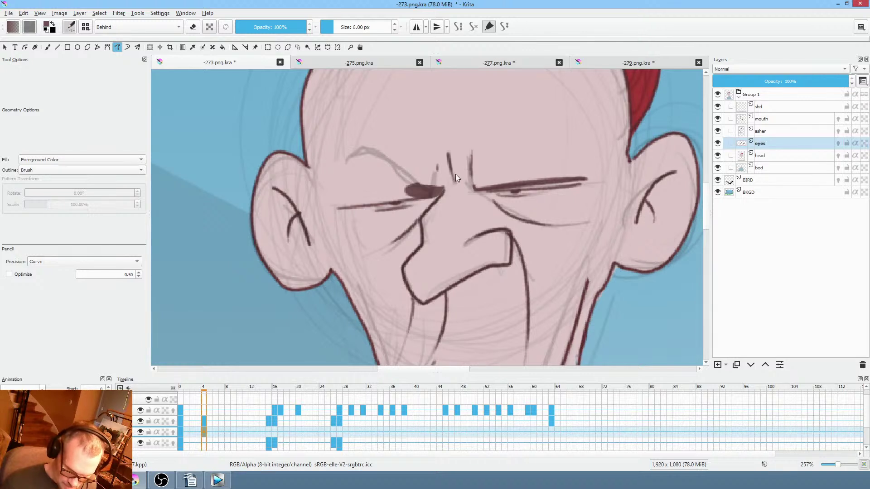
key(e)
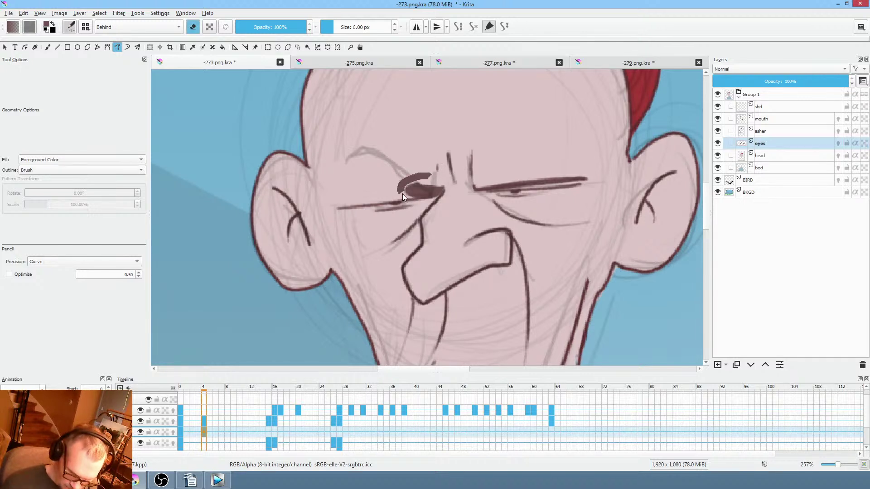
drag(434, 198, 436, 196)
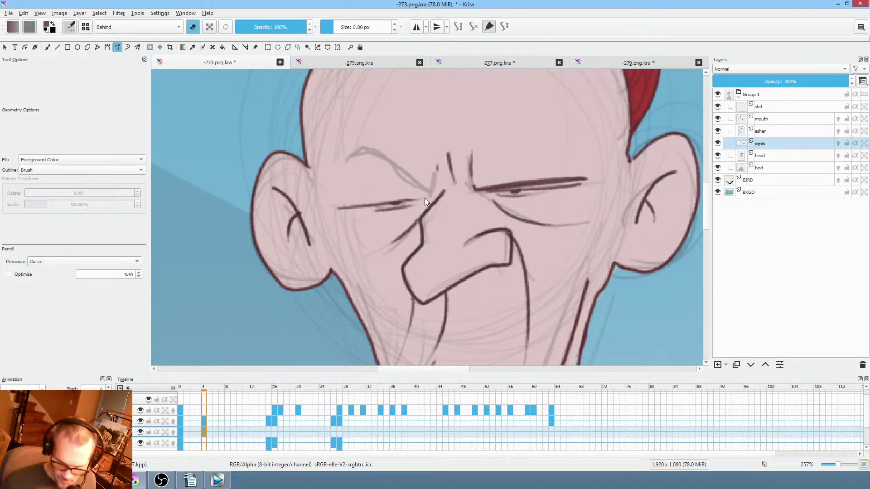
Brush the viewer's-left eye's raised, angled upper lid, inner crease and lower lid extension over the frame 4 sketch.
key(b)
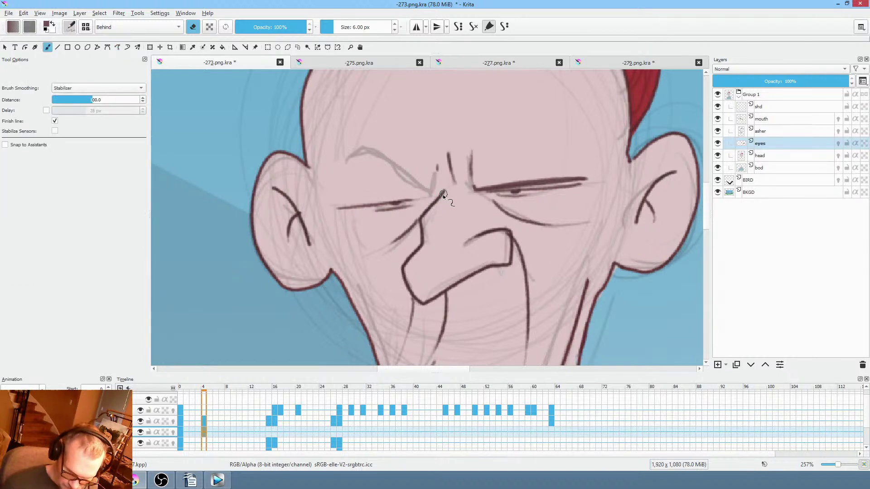
key(e)
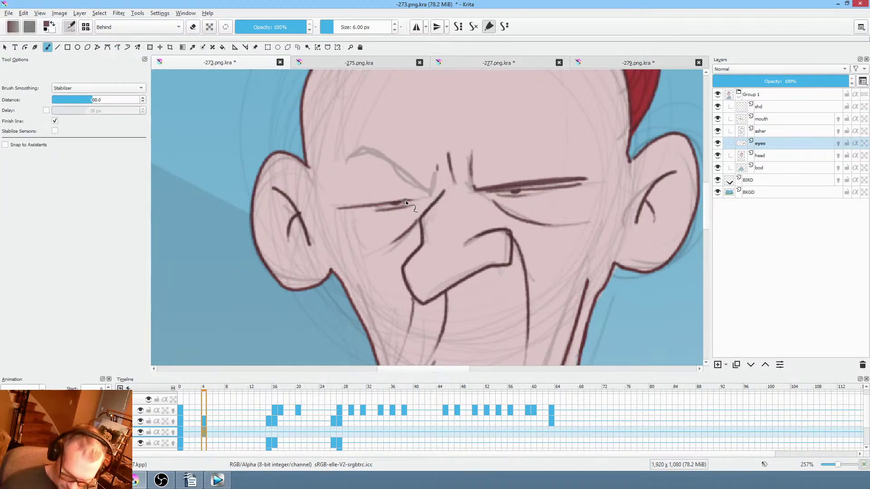
drag(406, 201, 439, 196)
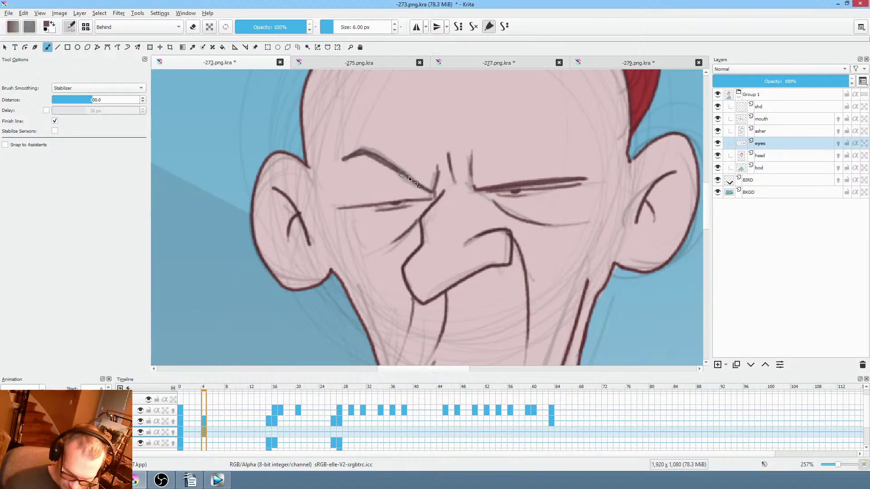
drag(408, 176, 428, 188)
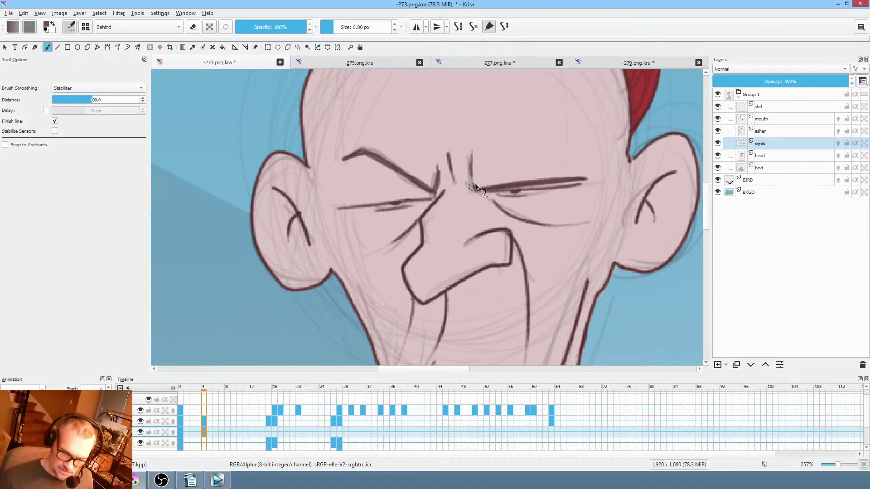
Clear the eyes layer at frame 15 and brush the viewer's-right eye's frown crease, slanted upper lid and pupil.
click(268, 432)
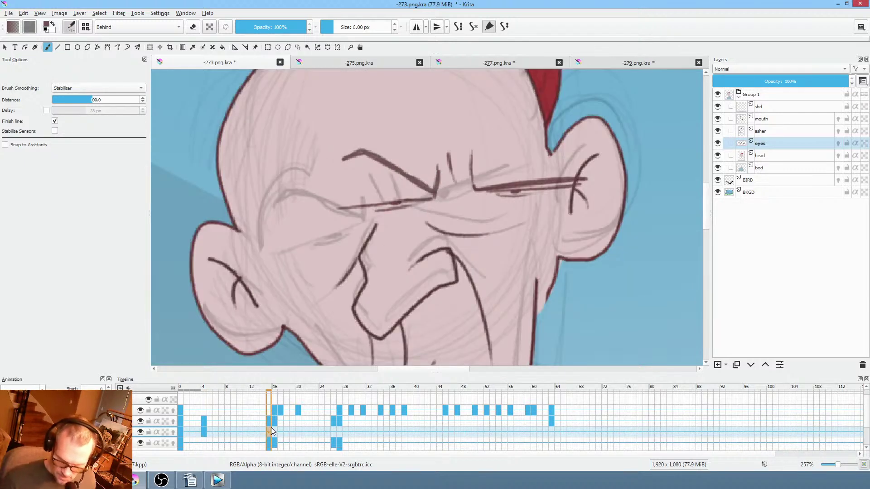
key(Delete)
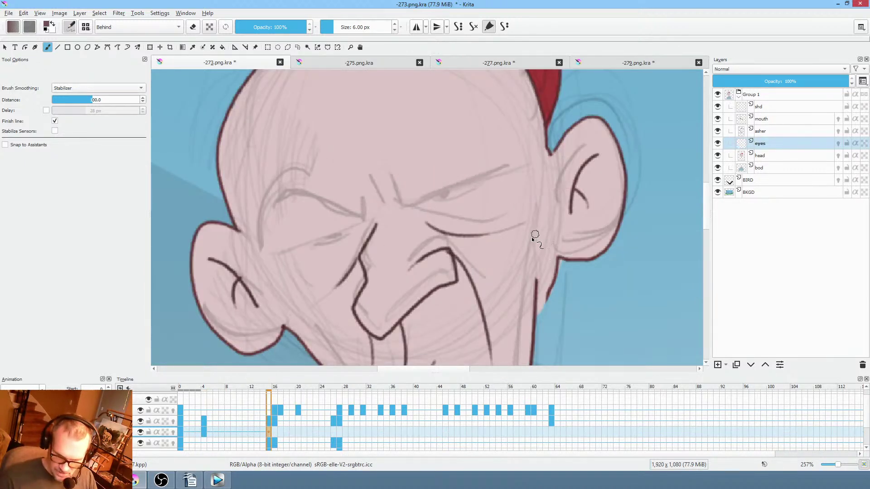
mouse_move(392, 179)
mouse_down()
mouse_move(410, 209)
mouse_move(512, 165)
mouse_up()
drag(419, 205, 506, 168)
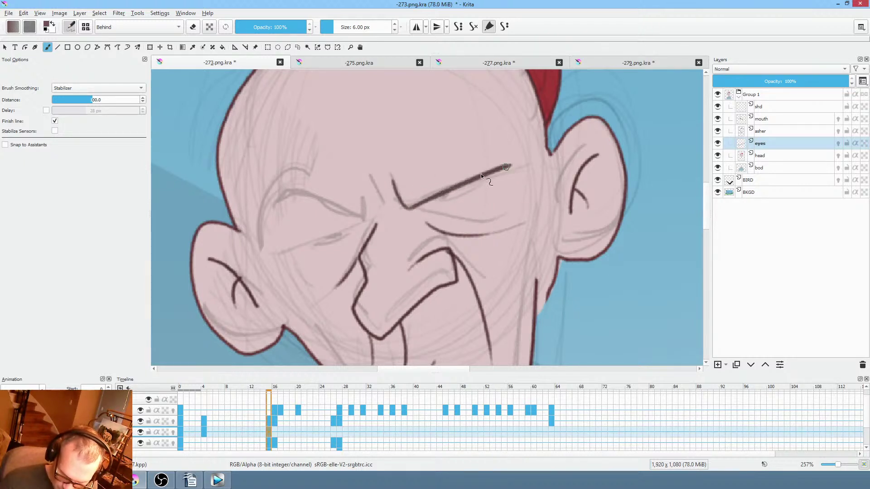
drag(431, 200, 510, 162)
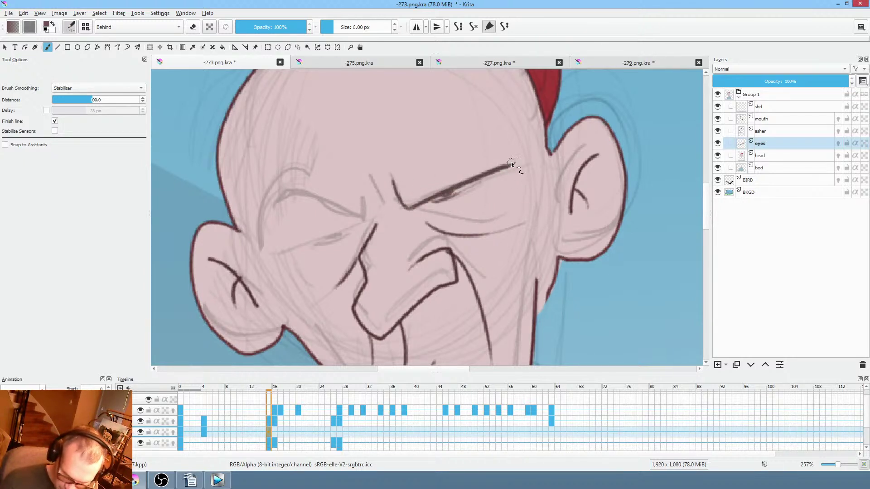
Brush the remaining frown creases and the viewer's-left eye's arched upper lid, lower lid and pupil at frame 15.
mouse_move(362, 201)
mouse_down()
mouse_move(351, 216)
mouse_move(319, 199)
mouse_move(274, 208)
mouse_move(333, 202)
mouse_up()
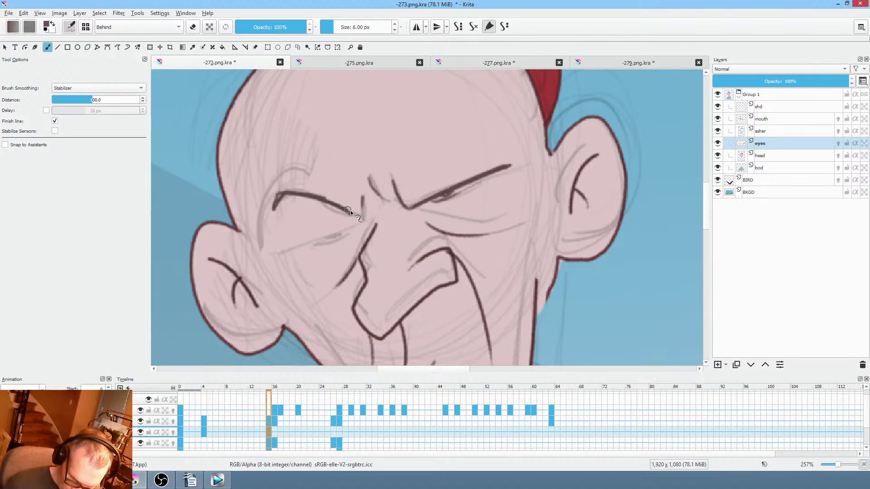
drag(284, 251, 358, 225)
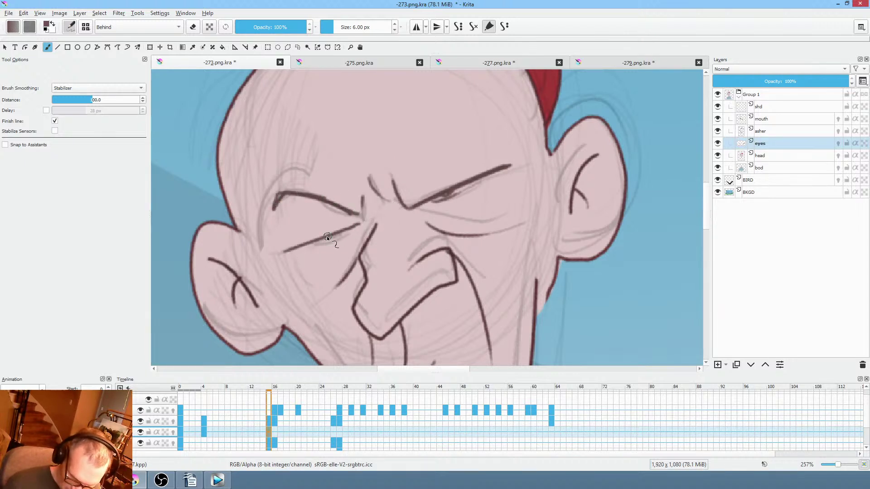
drag(312, 246, 344, 234)
Clear the eyes layer at frame 16 and brush the frown creases, thick upper lids and curved lower lids of both closed eyes.
mouse_move(516, 243)
mouse_down()
mouse_move(497, 208)
mouse_move(528, 160)
mouse_up()
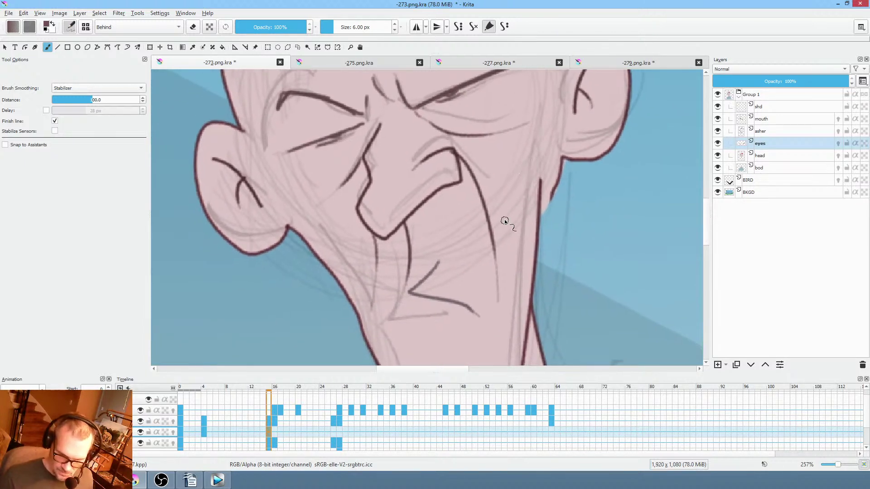
mouse_move(504, 220)
mouse_down()
mouse_move(508, 198)
mouse_move(470, 285)
mouse_up()
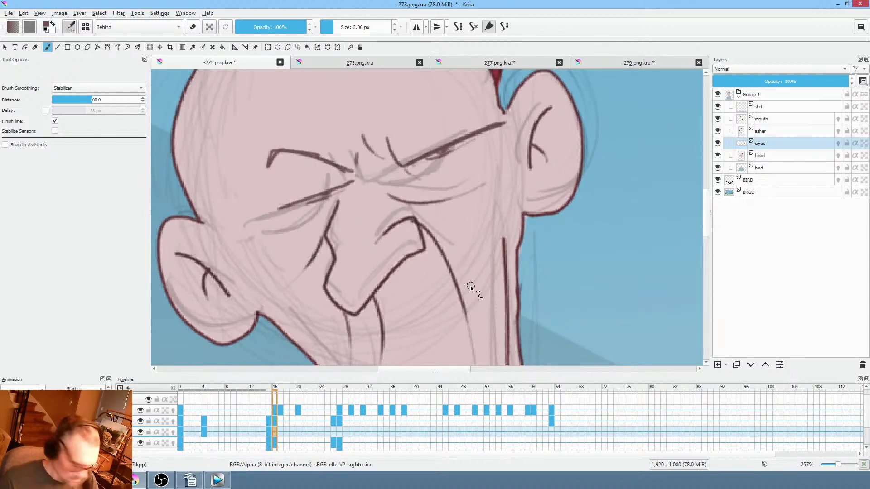
key(Delete)
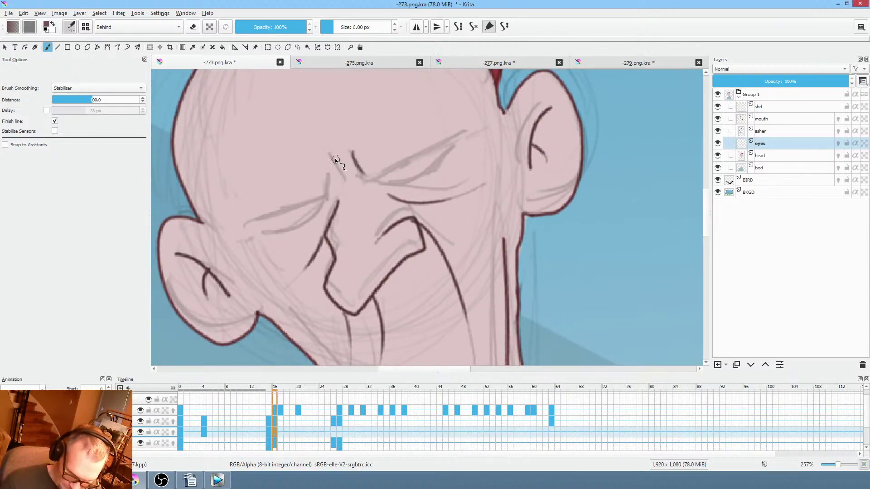
mouse_move(329, 153)
mouse_down()
mouse_move(345, 179)
mouse_move(262, 214)
mouse_up()
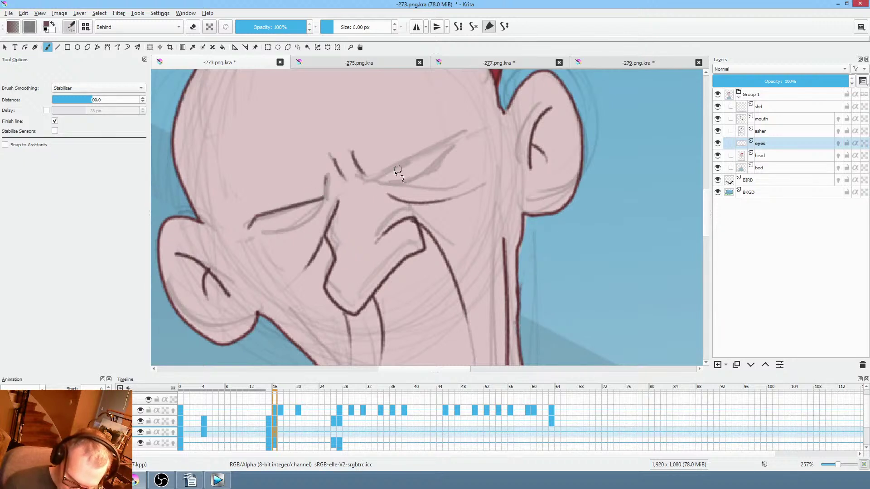
mouse_move(374, 176)
mouse_down()
mouse_move(465, 128)
mouse_move(362, 179)
mouse_up()
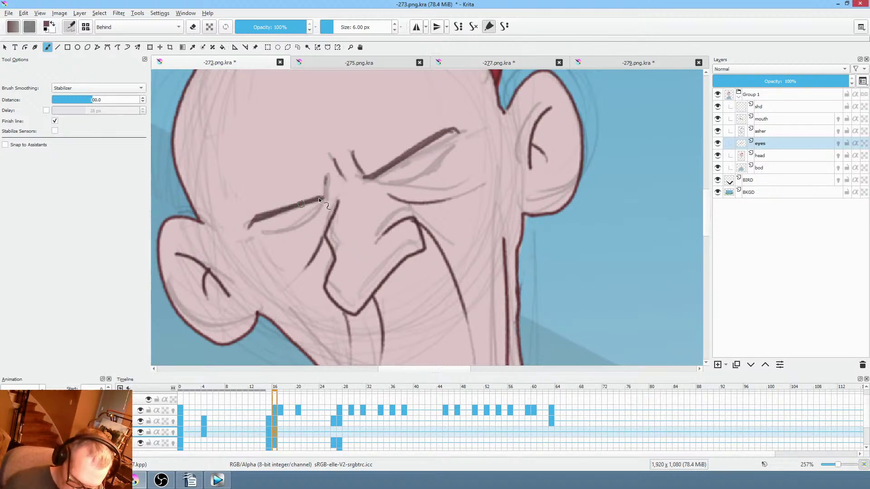
drag(266, 234, 323, 202)
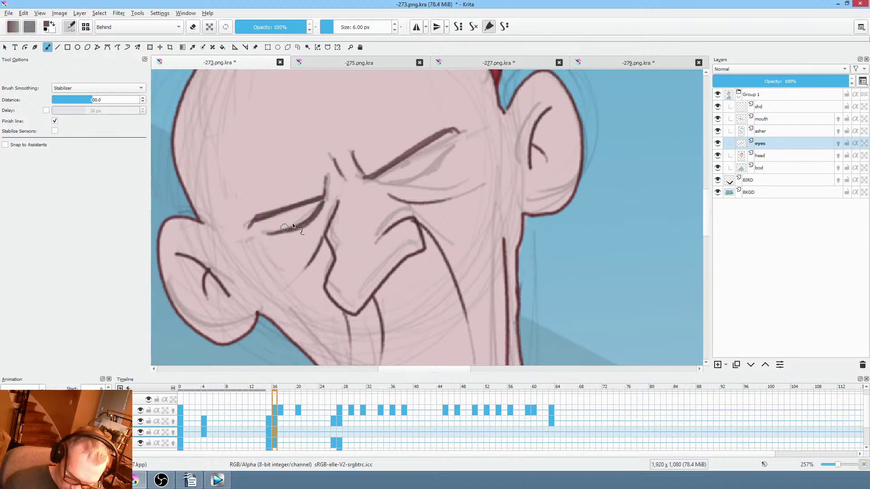
drag(394, 180, 450, 149)
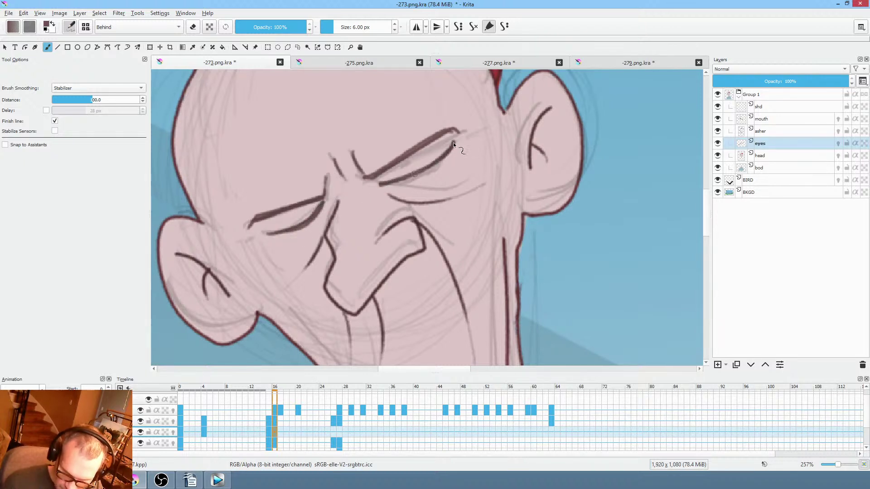
At frame 26, move and rotate the closed-eyes drawing of the eyes layer to fit the shifted, tilted face.
drag(491, 245, 514, 181)
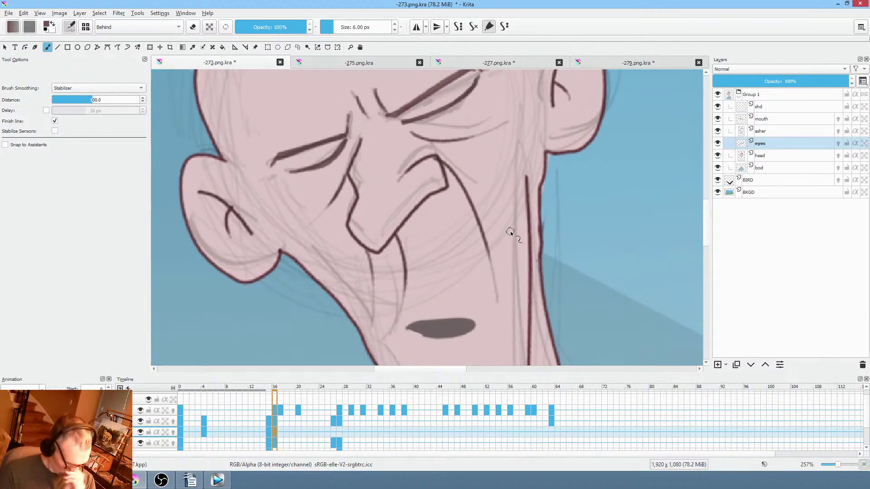
click(331, 431)
scroll(458, 275, up, 3)
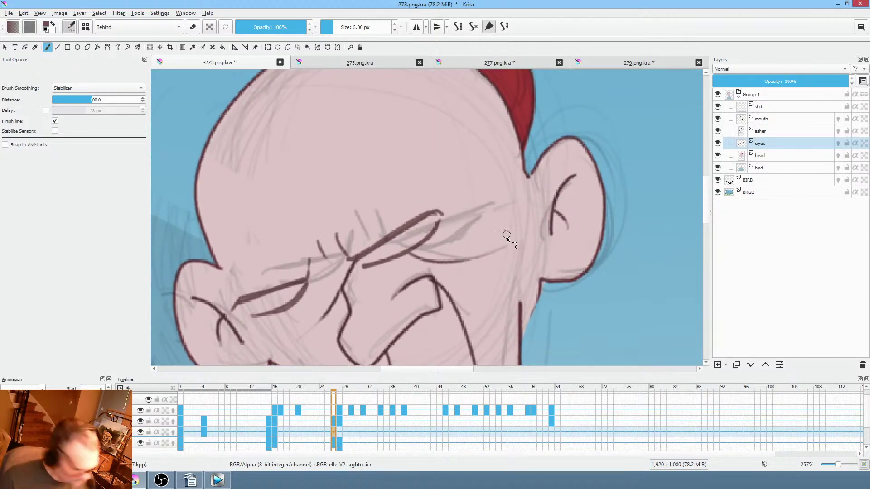
key(ctrl+t)
drag(393, 279, 435, 257)
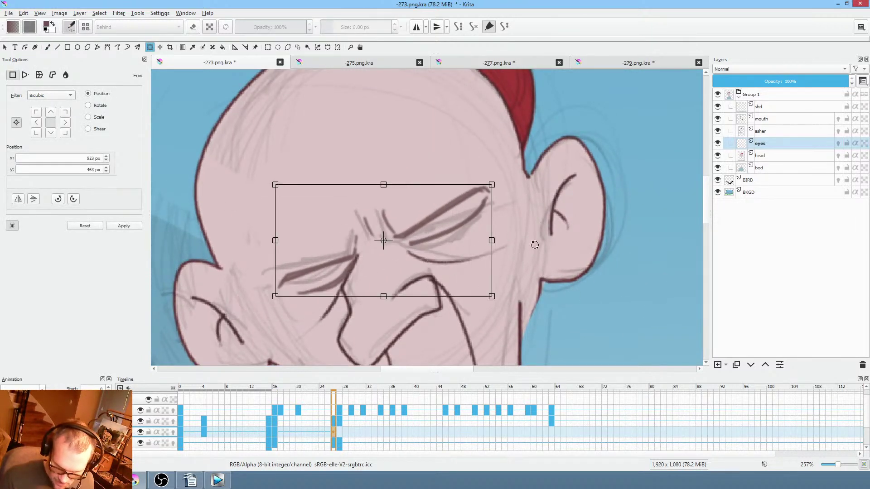
drag(534, 243, 521, 268)
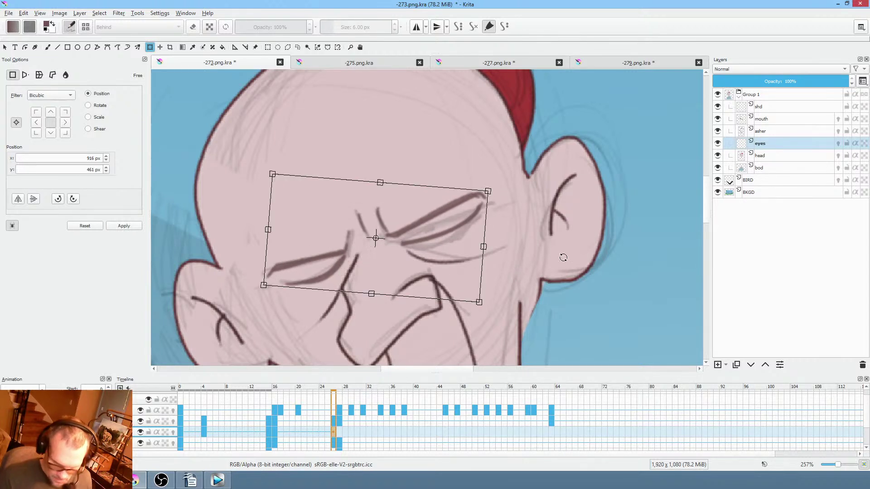
At frame 27, move and rotate the eyes drawing onto the more upright face sketch and compare it with frame 26.
key(.)
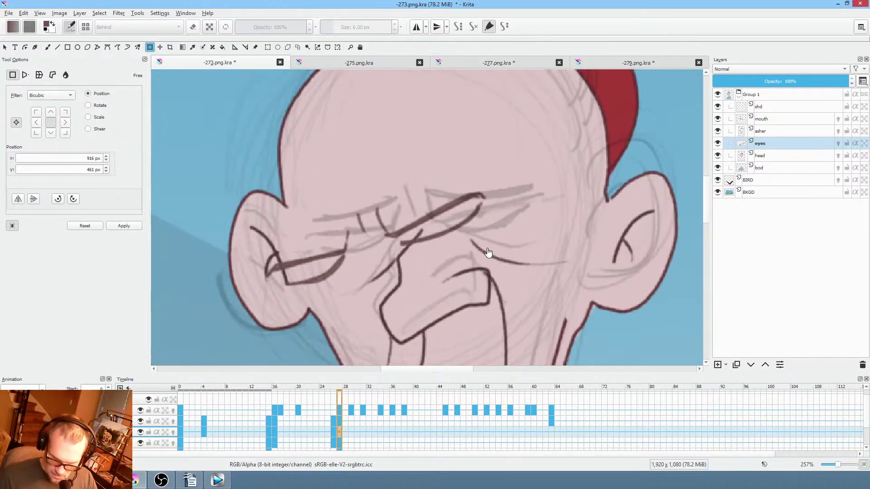
drag(447, 262, 507, 234)
drag(569, 251, 563, 237)
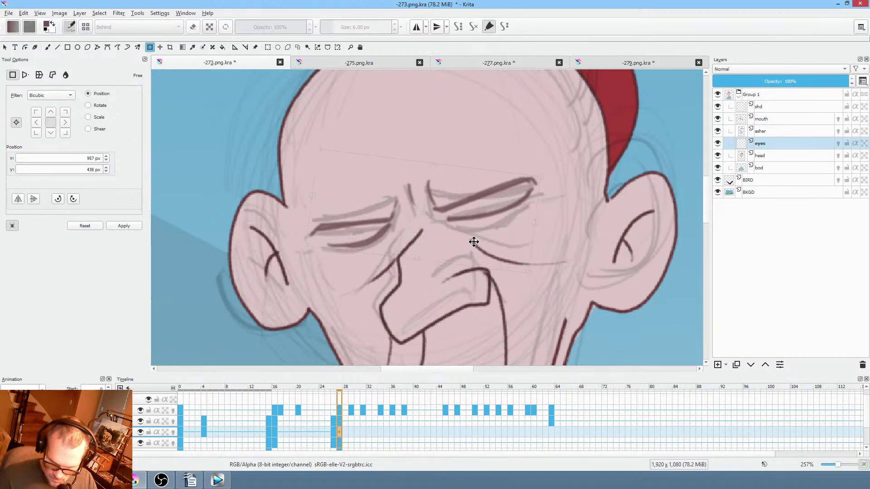
drag(475, 249, 476, 249)
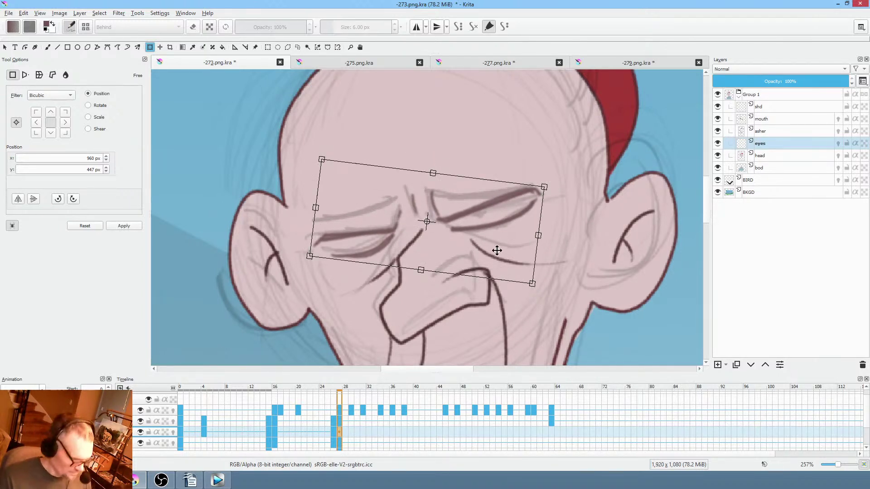
click(335, 431)
click(340, 432)
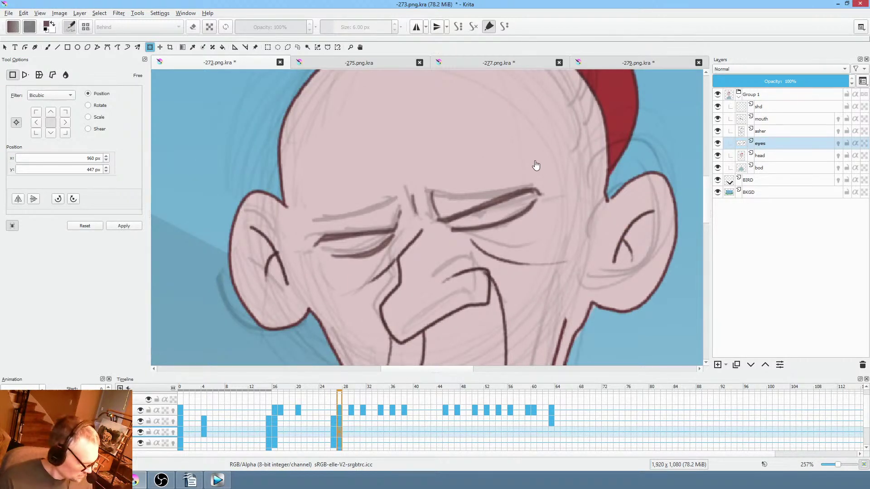
Erase both thick upper lids from the frame 27 eyes drawing with freehand filled shapes in eraser mode.
key(p)
drag(531, 173, 475, 173)
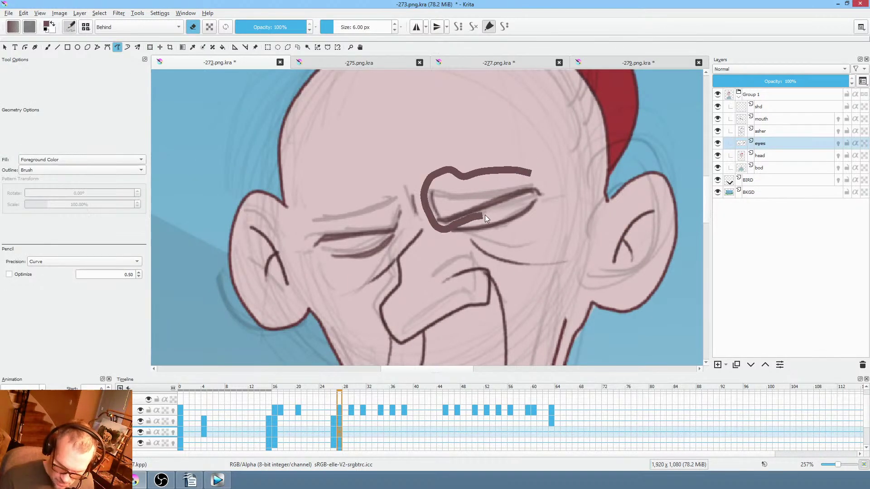
key(ctrl+z)
key(ctrl+z)
drag(406, 187, 331, 203)
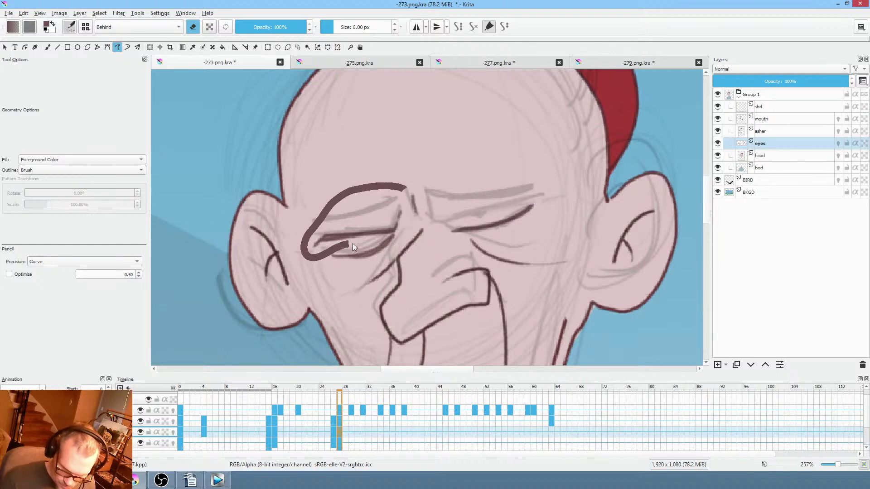
key(ctrl+z)
key(b)
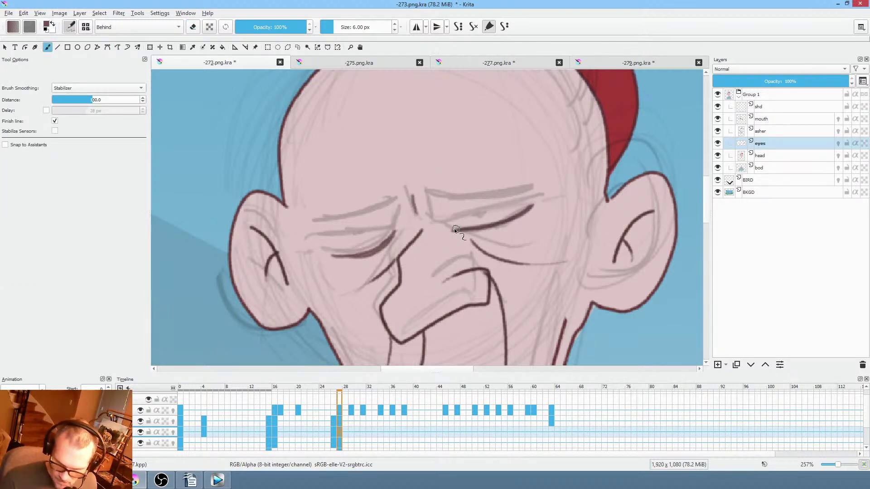
Erase both curved lower lids from the frame 27 eyes drawing and compare it with frame 26.
key(p)
key(e)
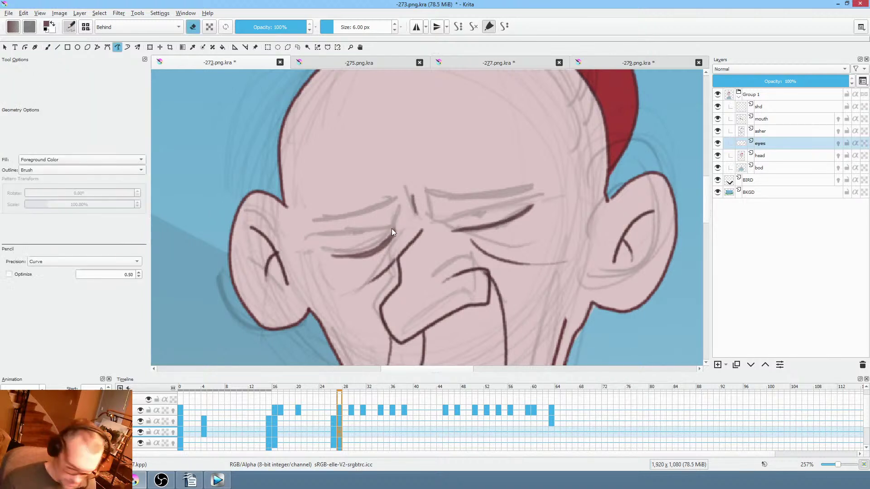
mouse_move(392, 229)
mouse_down()
mouse_move(322, 253)
mouse_move(393, 231)
mouse_up()
mouse_move(547, 196)
mouse_down()
mouse_move(470, 233)
mouse_move(540, 200)
mouse_up()
click(333, 428)
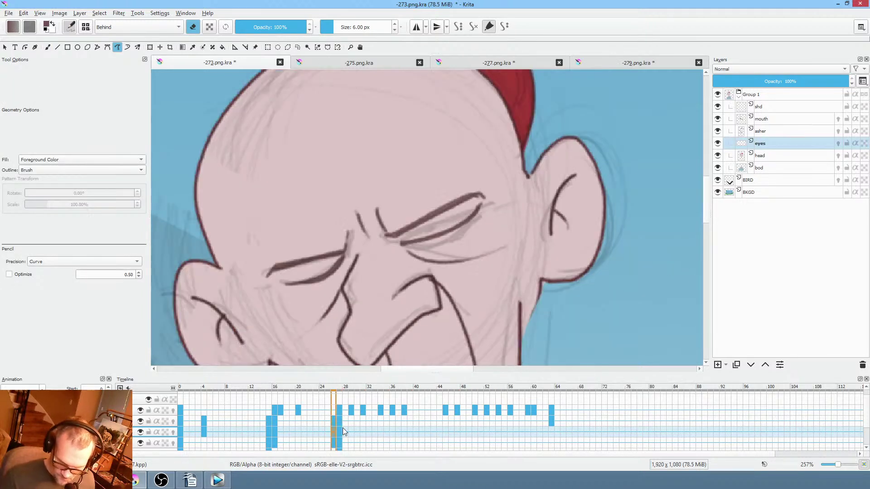
click(339, 430)
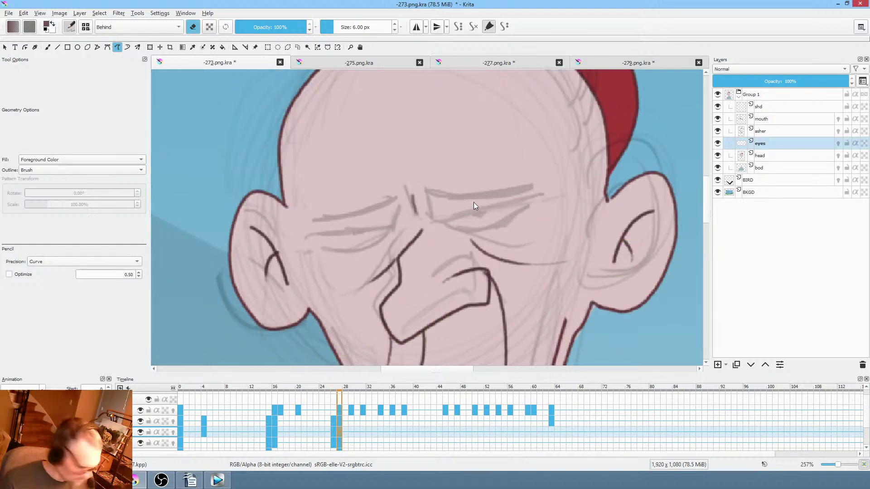
Brush both brow lines and the half-closed upper lids with pupils over the frame 27 sketch.
key(b)
key(e)
mouse_move(426, 196)
mouse_down()
mouse_move(522, 190)
mouse_move(432, 191)
mouse_up()
drag(314, 222, 389, 200)
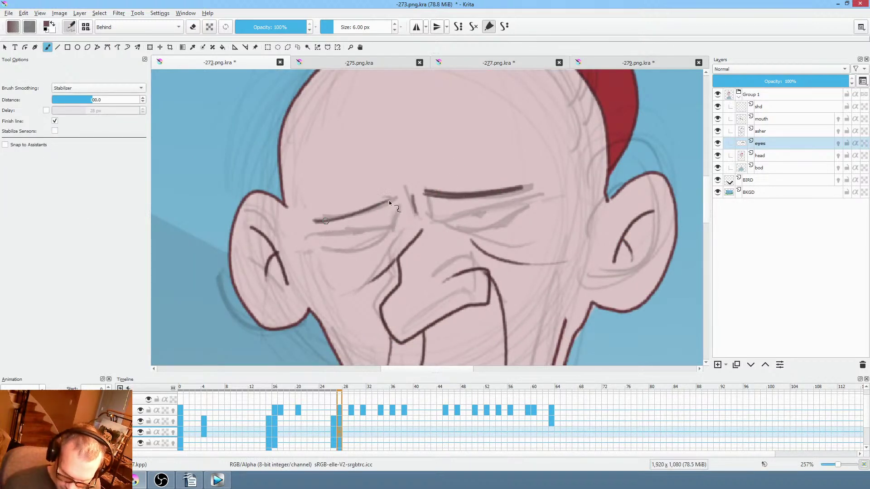
drag(438, 221, 539, 195)
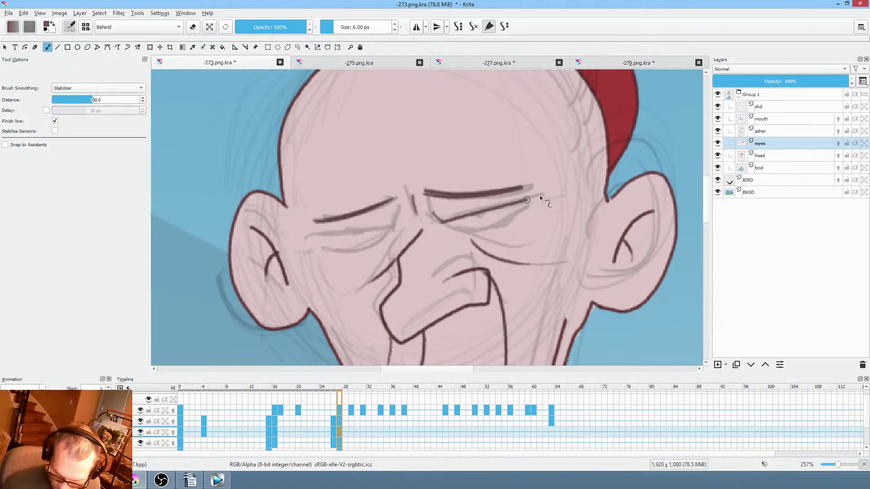
drag(389, 225, 314, 240)
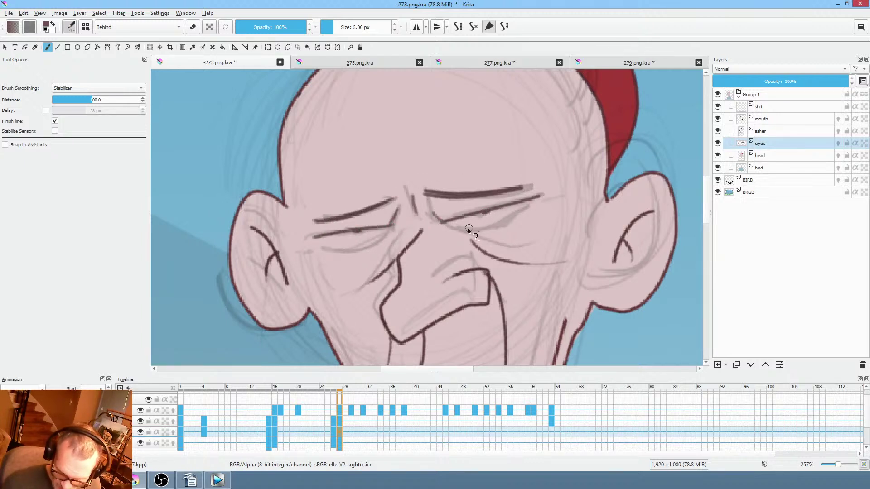
Brush the lower lids, the nose-side crease and the outer-corner wrinkles of both eyes at frame 27.
drag(506, 226, 521, 214)
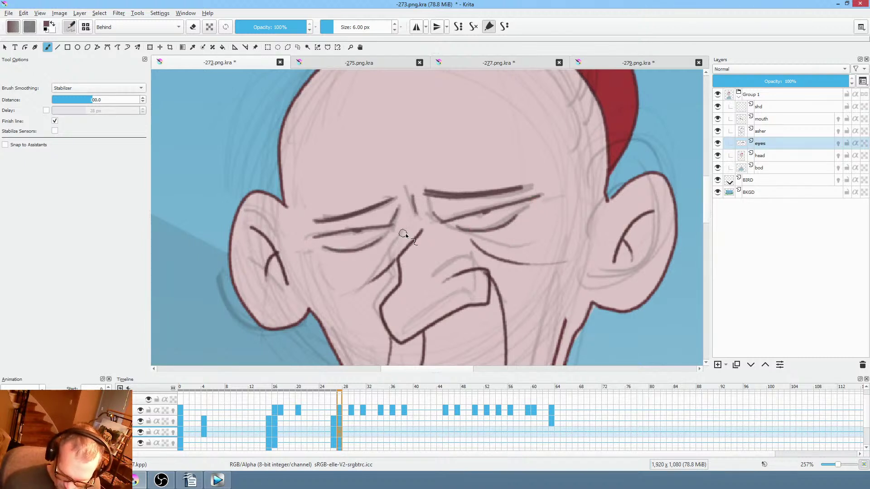
mouse_move(406, 232)
mouse_down()
mouse_move(409, 259)
mouse_move(397, 255)
mouse_up()
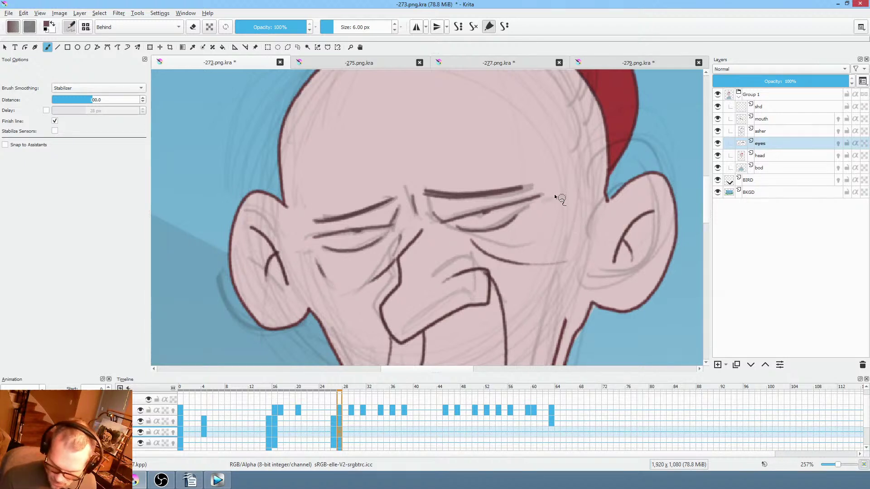
mouse_move(539, 205)
mouse_down()
mouse_move(569, 197)
mouse_move(555, 191)
mouse_up()
drag(307, 239, 297, 247)
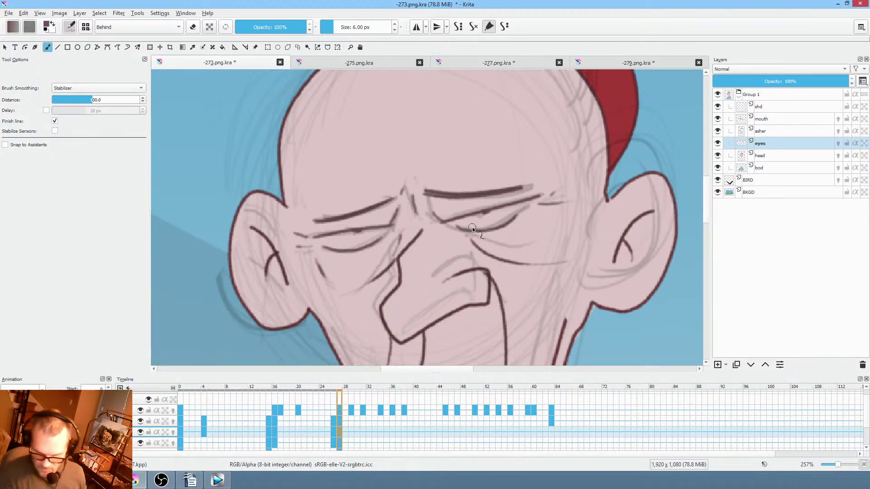
click(333, 431)
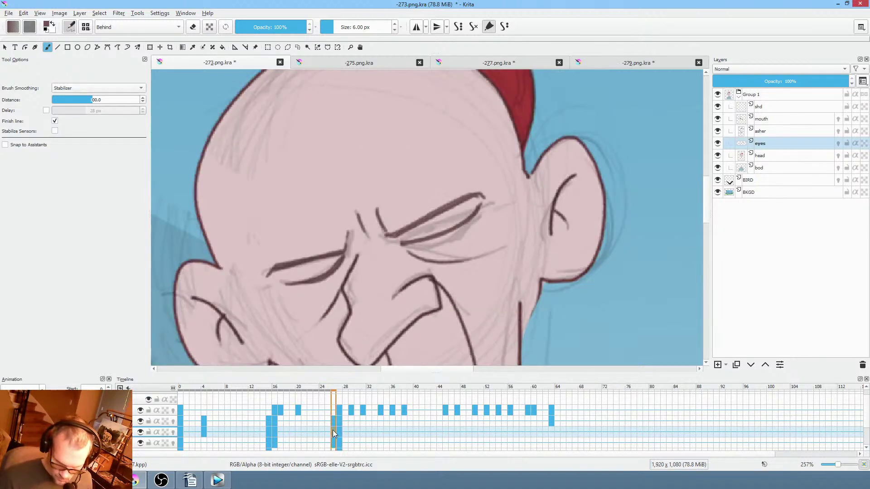
click(341, 431)
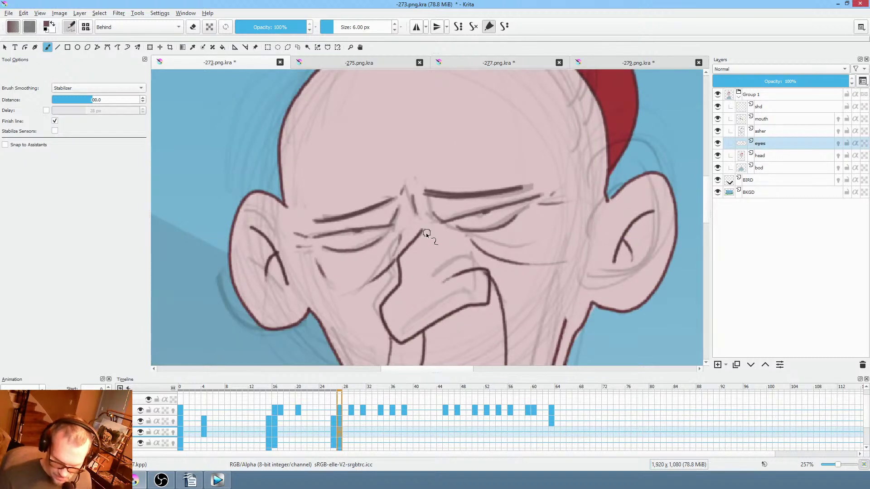
On the head layer at frame 27, set the blending mode to Normal and cover the slanted nose bridge line with skin colour.
click(733, 155)
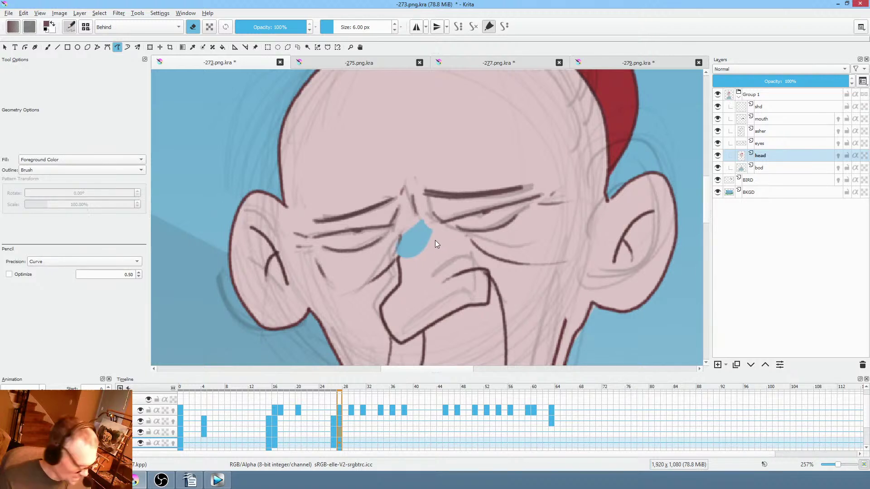
key(ctrl+z)
key(e)
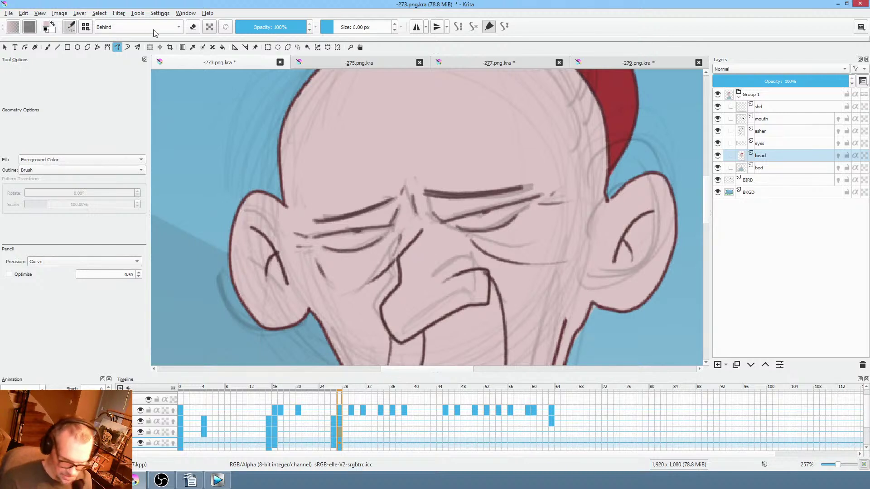
click(140, 27)
click(147, 84)
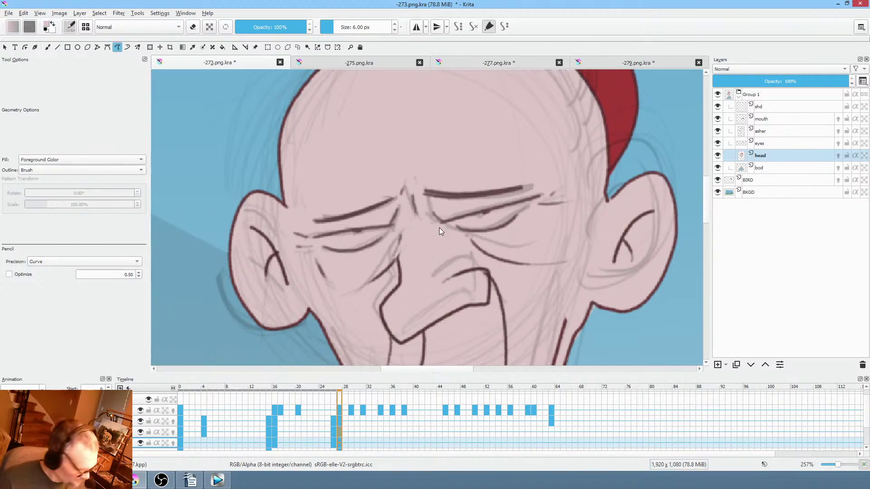
Pick the dark line colour and brush a steeper nose bridge line between the eyes on the head layer.
key(b)
key(e)
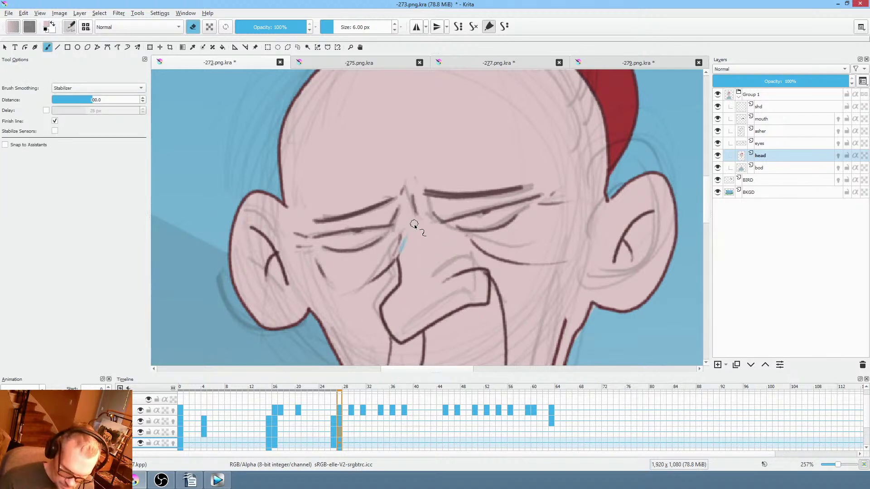
key(ctrl+z)
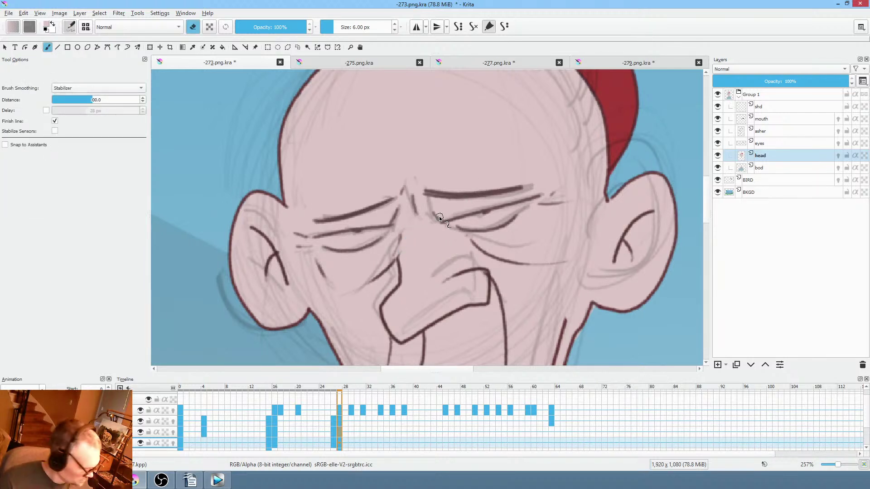
key(e)
ctrl+click(449, 196)
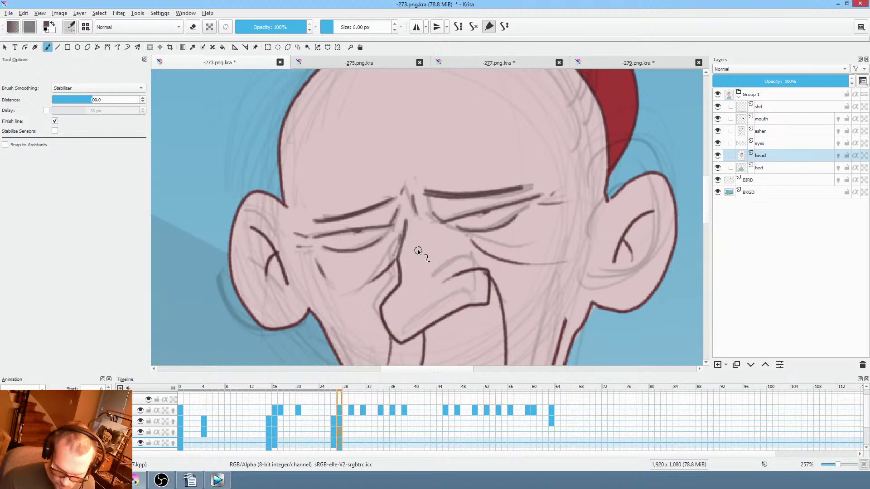
Review the frames from 0 to 15, and at frame 15 move and rotate the mouth layer's drawing onto the sketched mouth.
drag(560, 203, 535, 249)
click(180, 431)
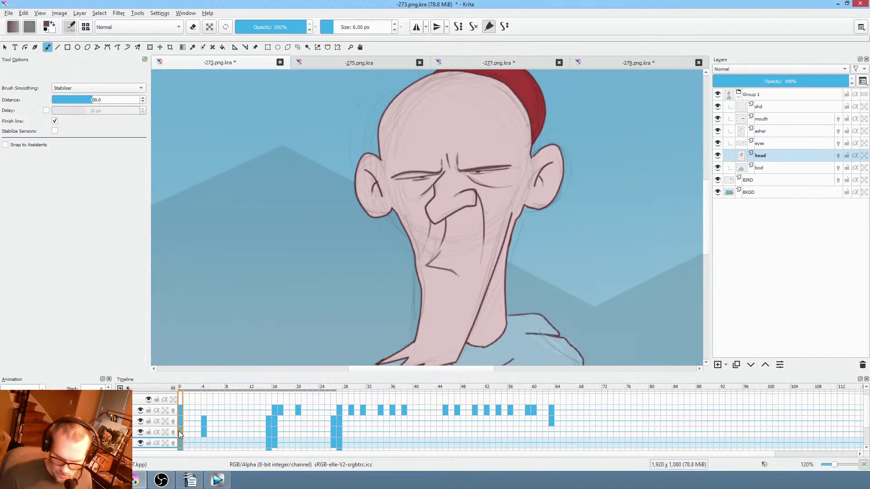
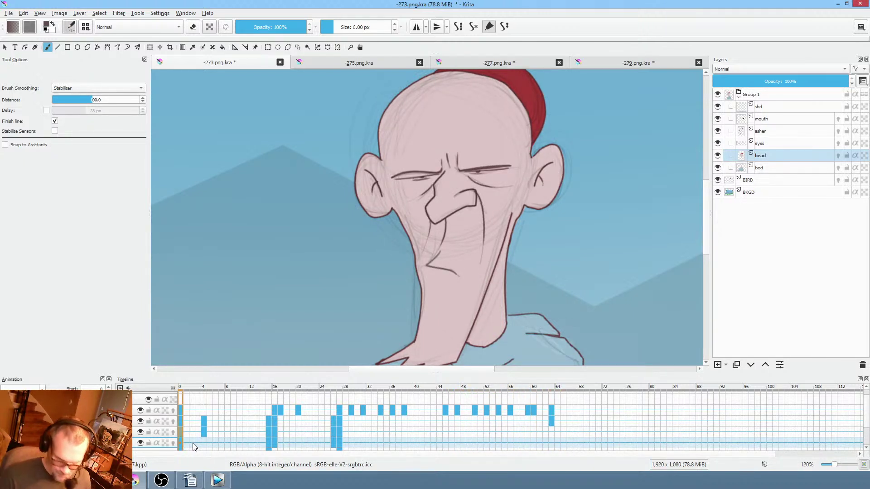
click(199, 390)
drag(199, 389, 231, 396)
drag(243, 396, 267, 407)
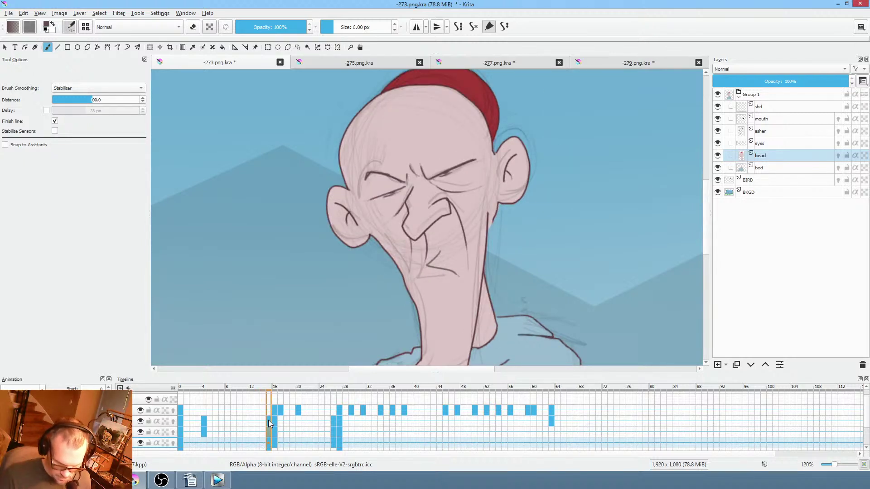
click(134, 409)
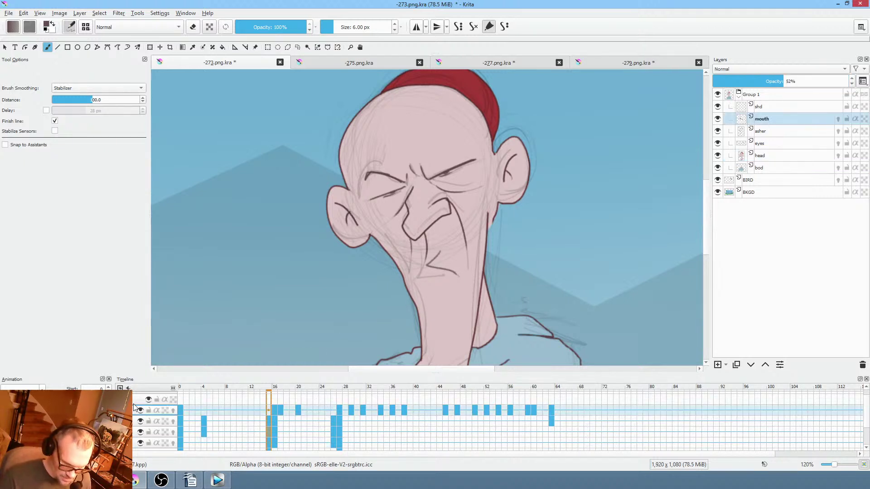
key(ctrl+t)
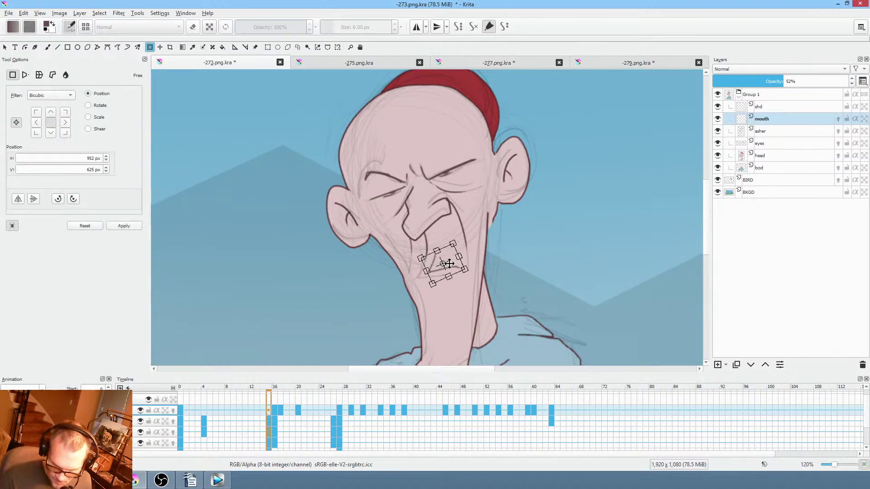
drag(449, 263, 438, 269)
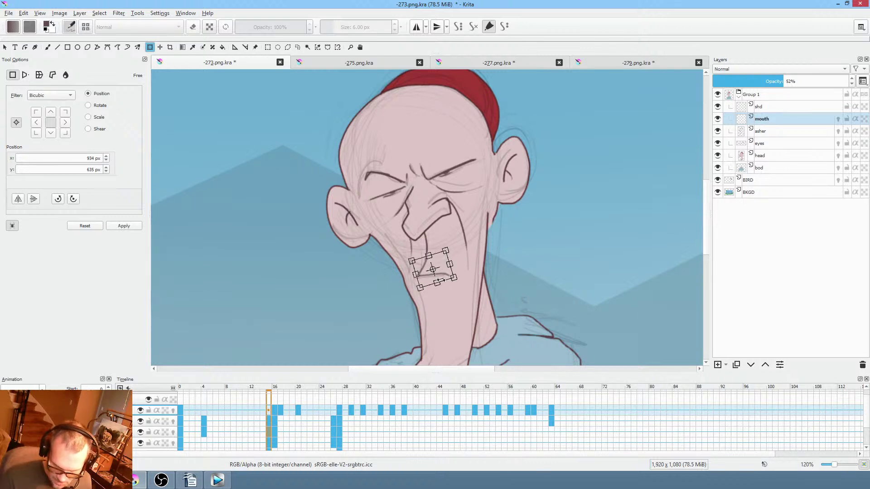
click(276, 410)
click(281, 410)
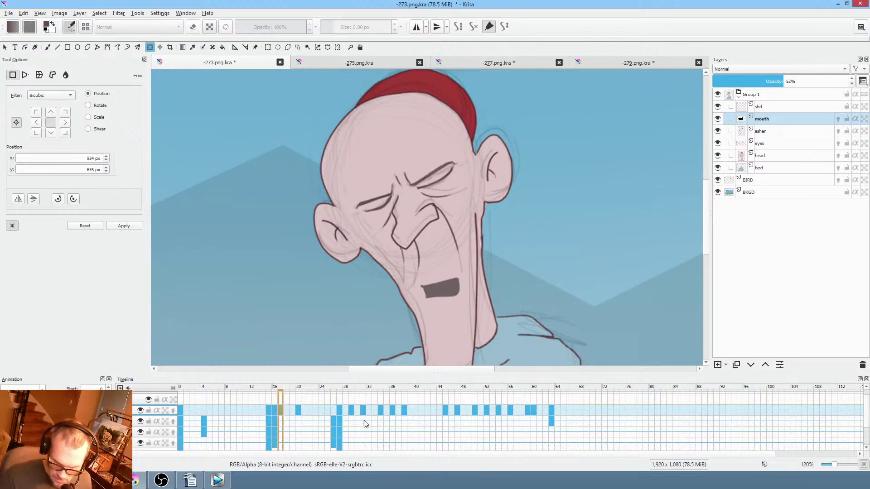
Review the mouth layer's drawings against the face at each keyframe from frame 20 through frame 63.
click(299, 410)
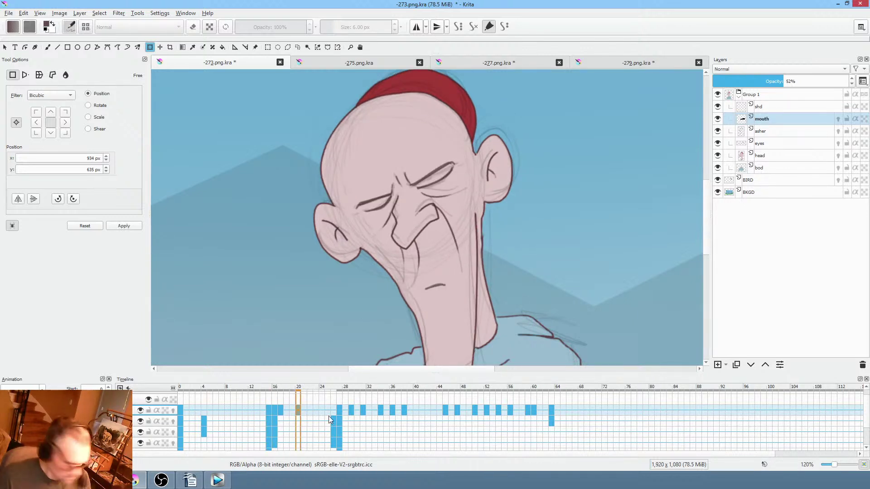
key(.)
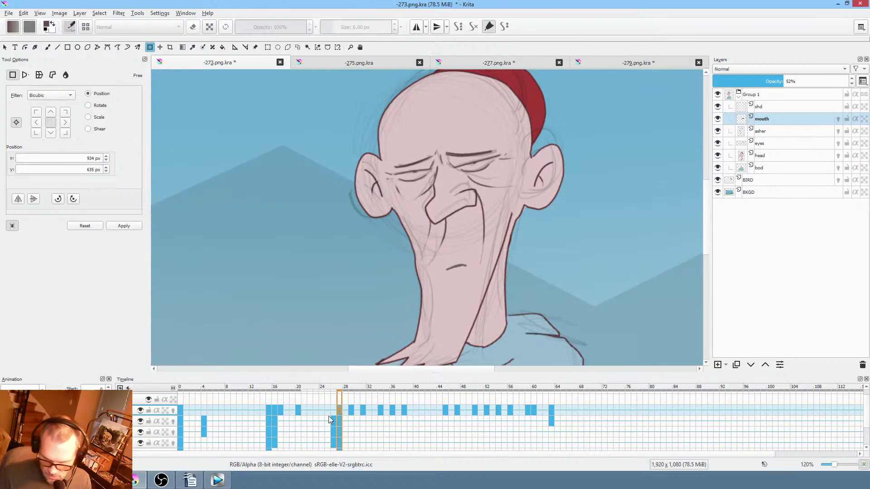
key(.)
key(.)
key(.)
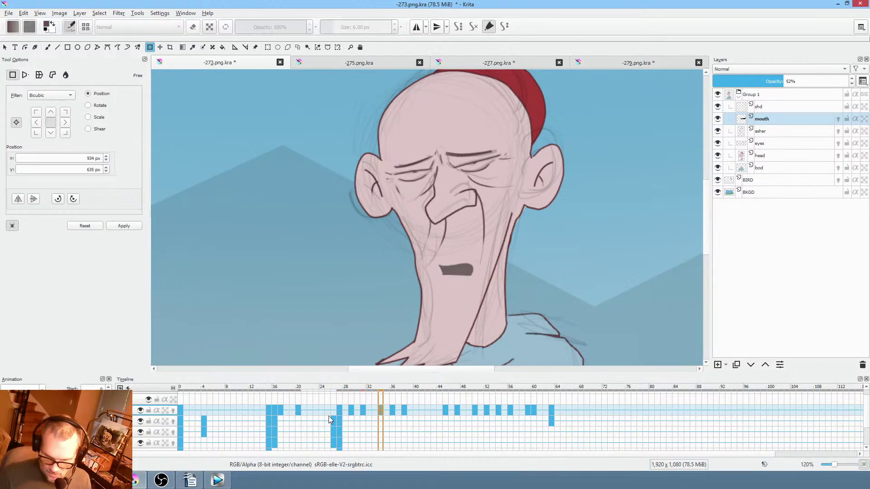
key(.)
key(.)
key(.)
key(.)
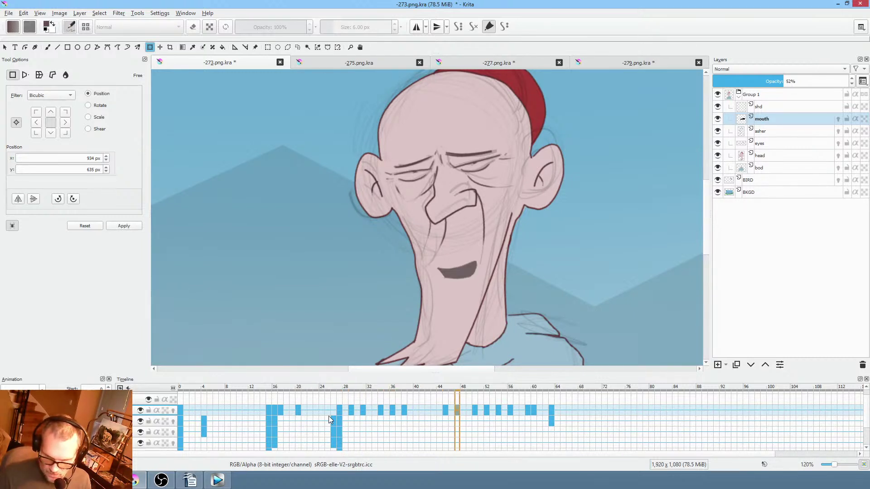
key(.)
key(.)
key(.)
key(.)
key(.)
key(.)
key(.)
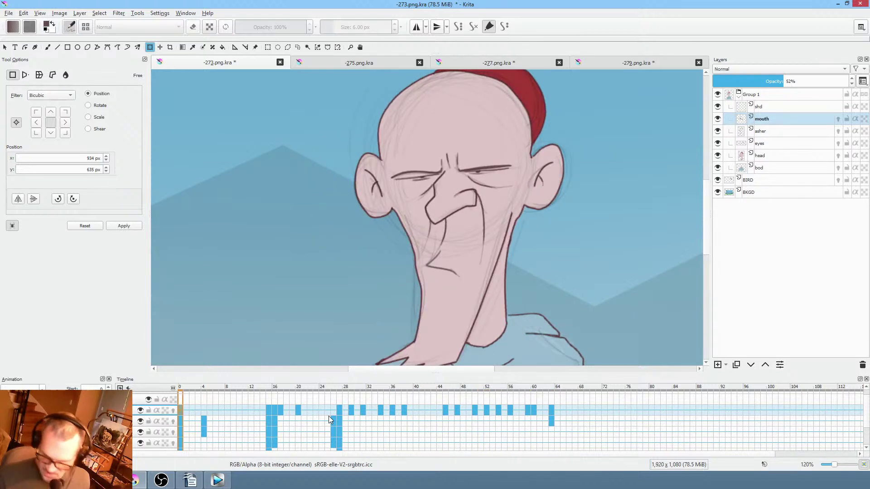
On the eyes layer, pick white for the filled freehand path tool and set its blending mode to Behind.
click(790, 139)
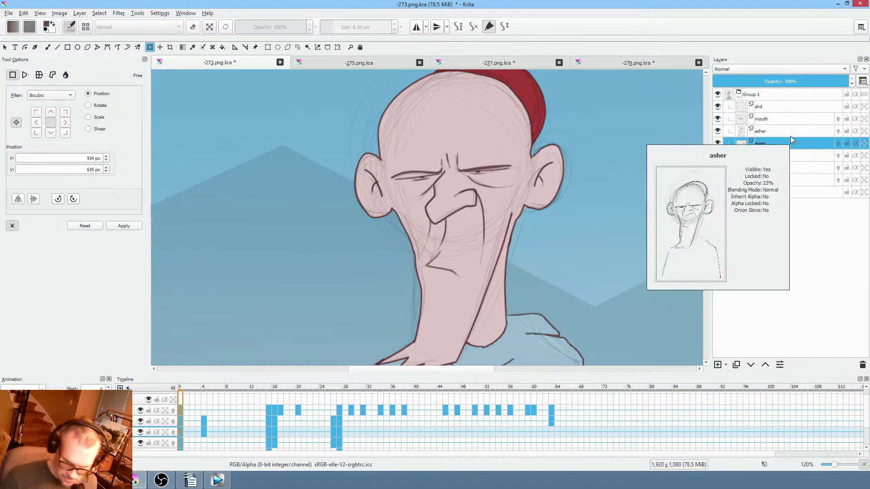
right_click(535, 239)
click(587, 256)
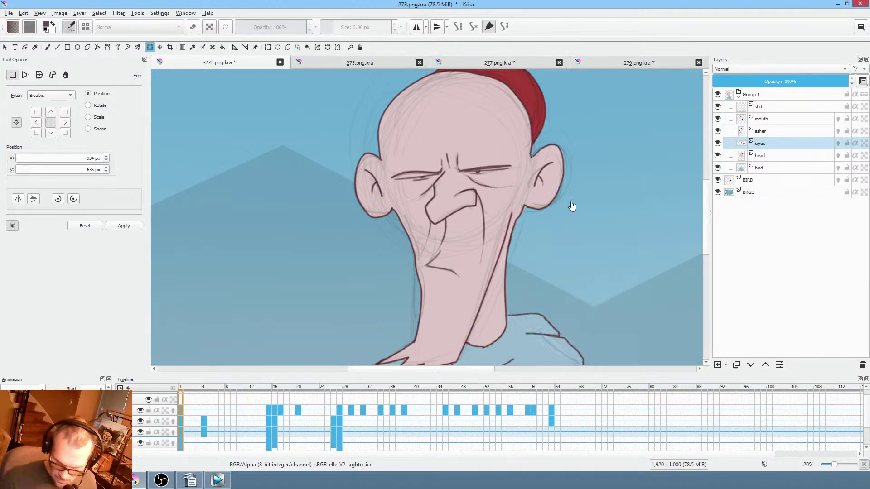
key(b)
right_click(553, 234)
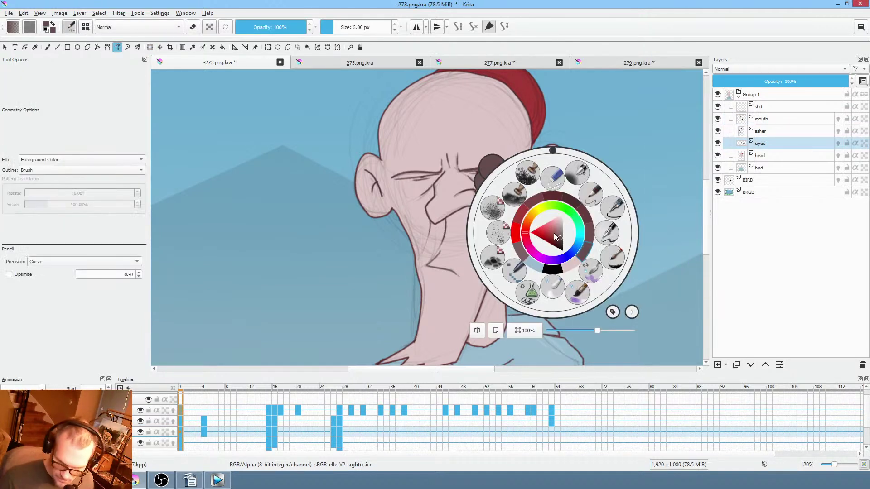
drag(561, 229, 568, 215)
click(567, 214)
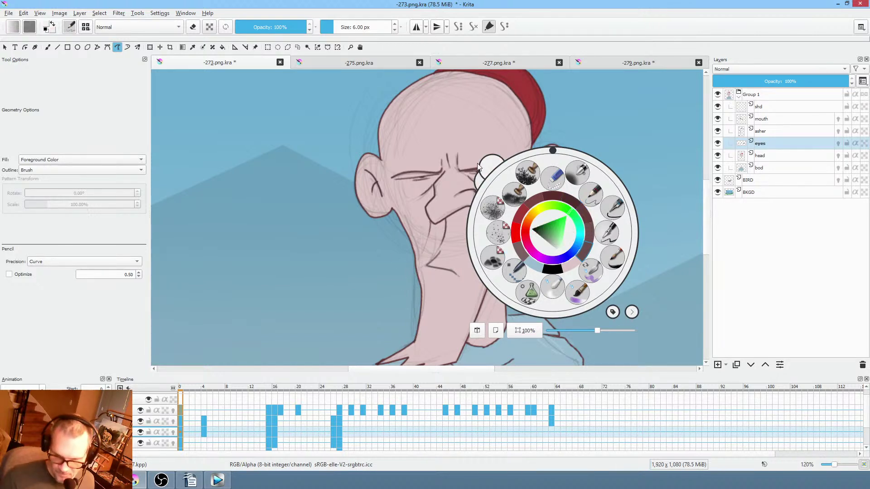
click(140, 29)
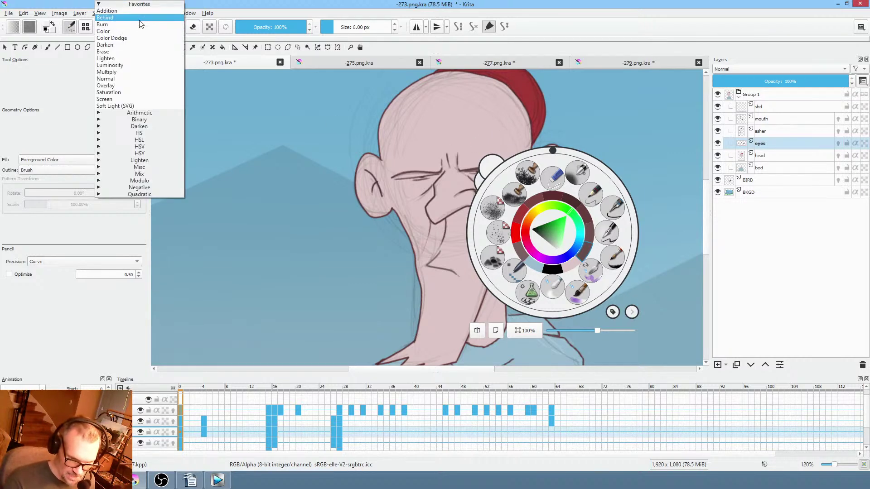
click(140, 24)
click(407, 193)
Fill the whites of both eyes behind the linework at frame 0.
scroll(481, 161, up, 6)
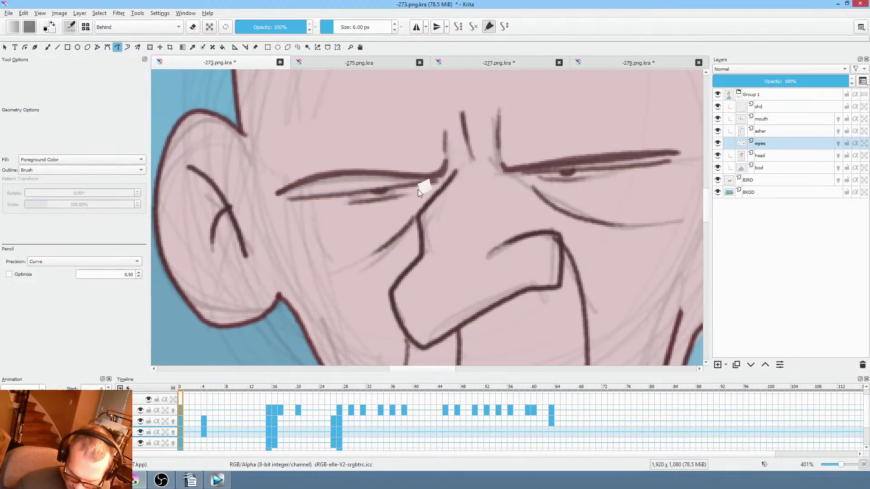
drag(360, 198, 332, 198)
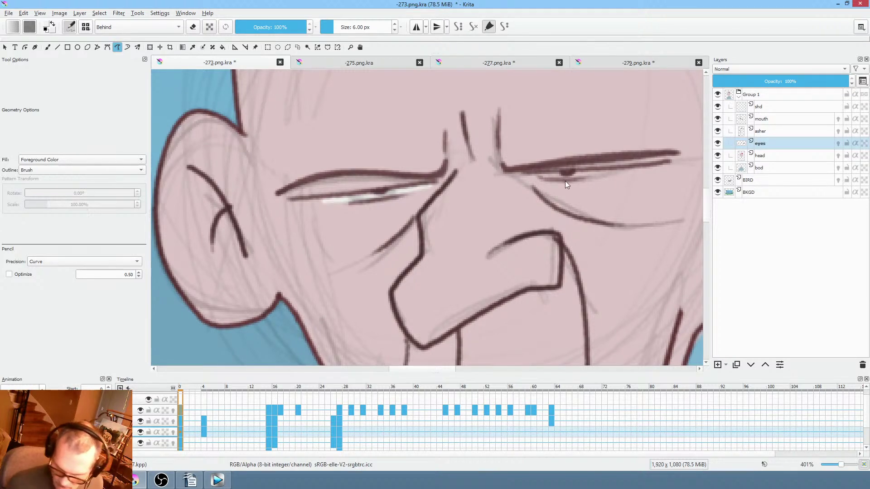
drag(535, 175, 597, 173)
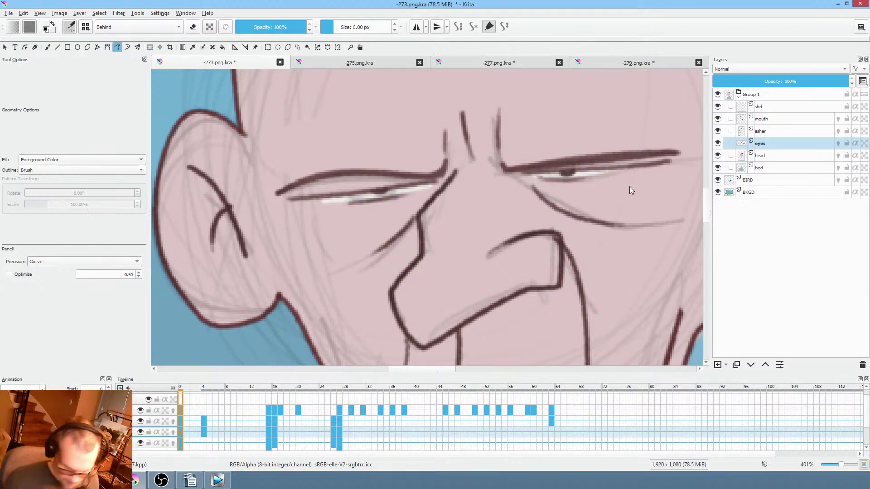
At frame 4, fill the whites of both narrowed eyes behind the lines, redoing any shape that spills past the lid.
key(period)
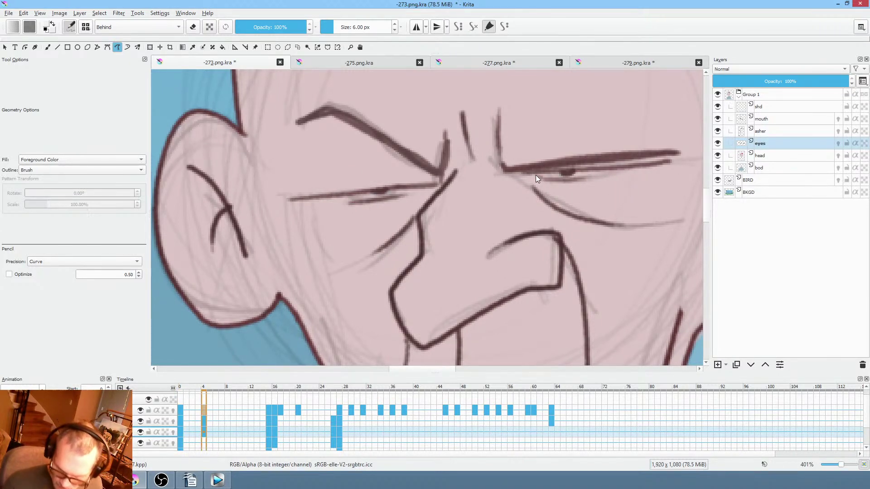
drag(532, 176, 558, 176)
drag(632, 167, 632, 167)
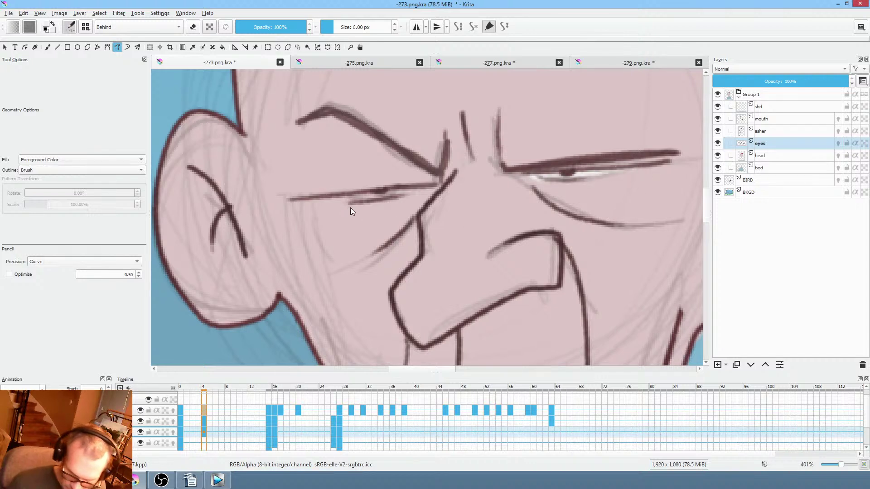
key(ctrl+z)
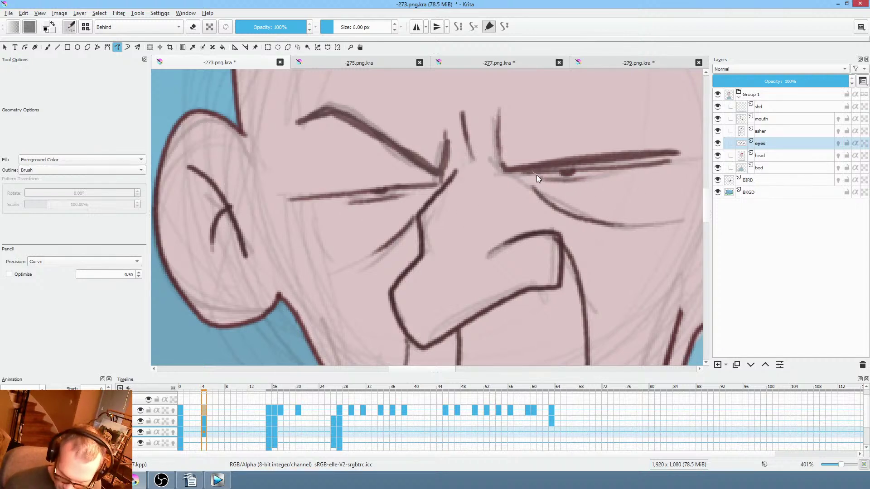
drag(593, 177, 633, 166)
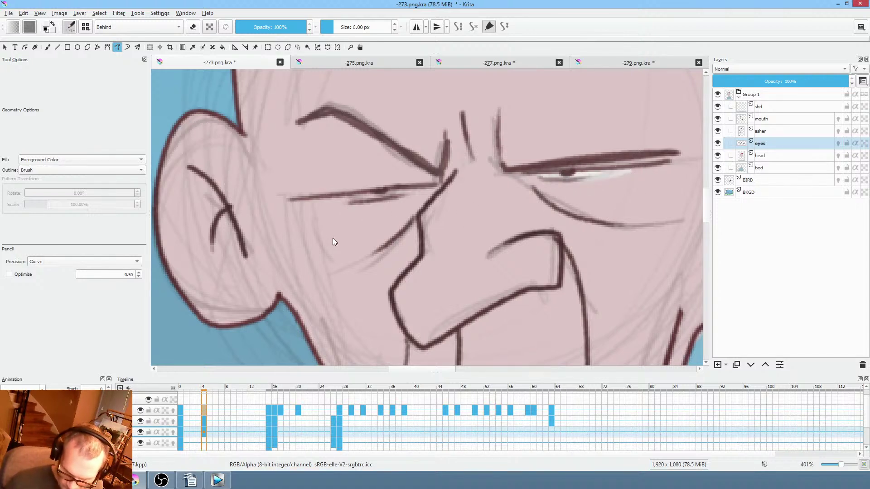
key(ctrl+z)
drag(591, 173, 619, 164)
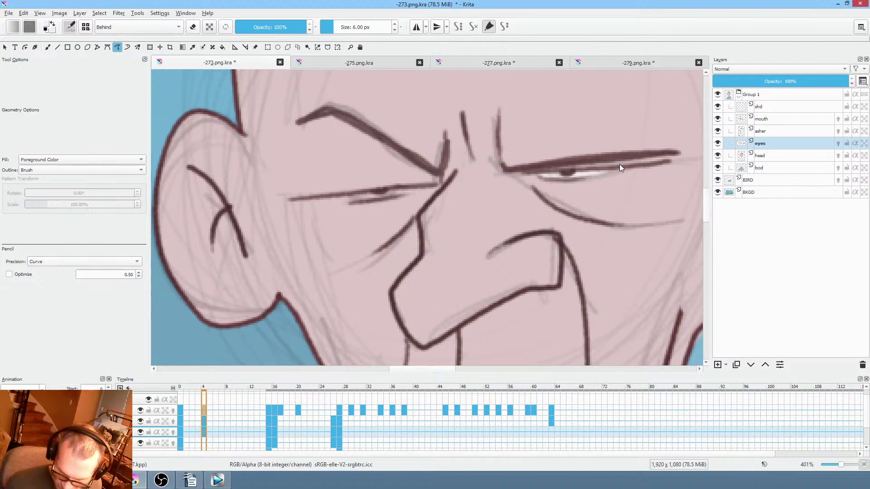
drag(323, 198, 345, 200)
drag(414, 190, 414, 191)
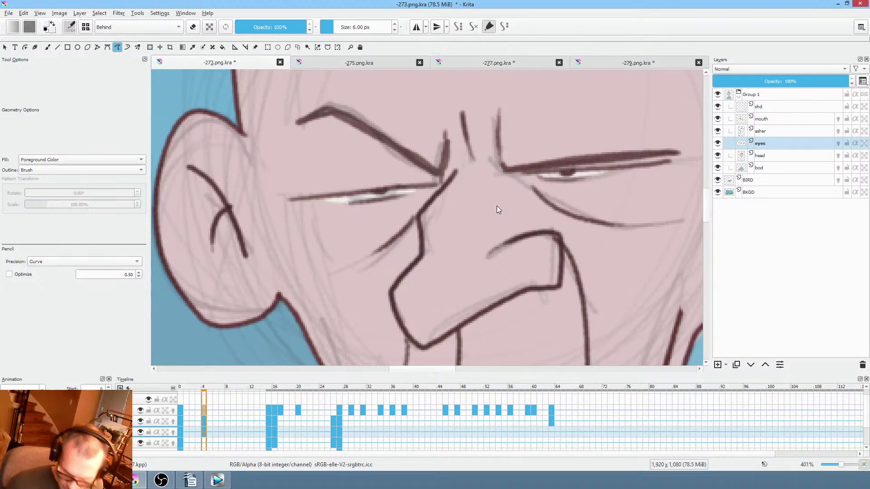
At frame 15, fill the thin white slivers of both squinting eyes behind the lid lines.
key(.)
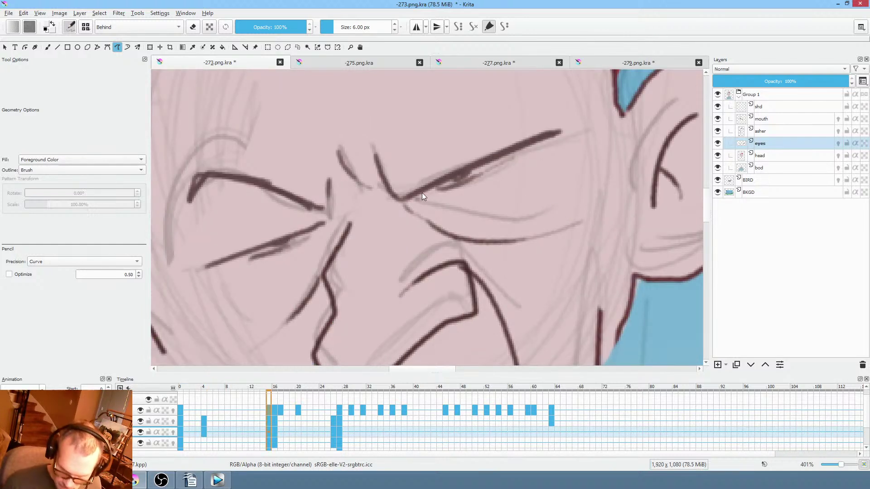
drag(490, 164, 491, 166)
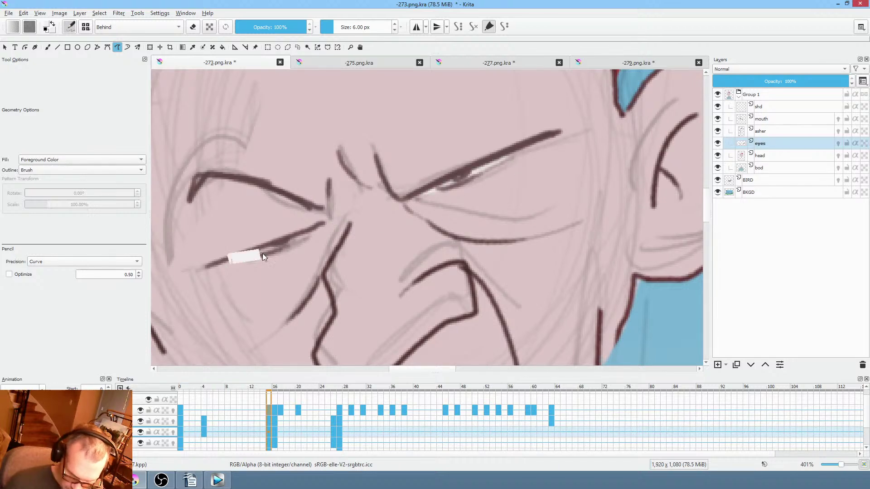
drag(262, 255, 264, 255)
Skip the closed-eye frame and fill the whites of both half-open eyes down to the lower lids at frame 27.
key(.)
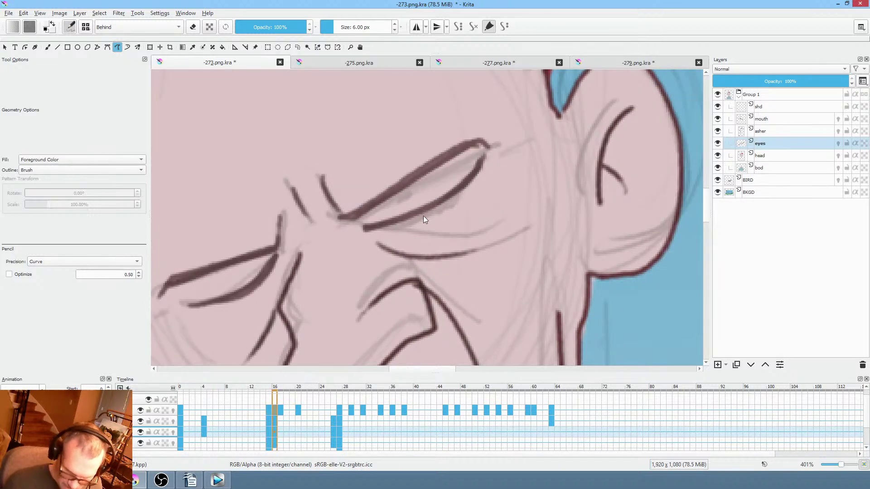
key(period)
key(period)
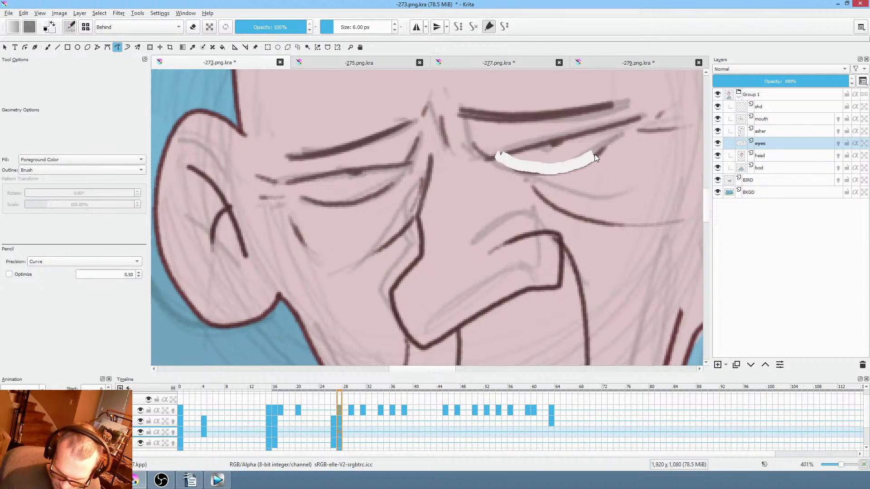
drag(615, 134, 635, 122)
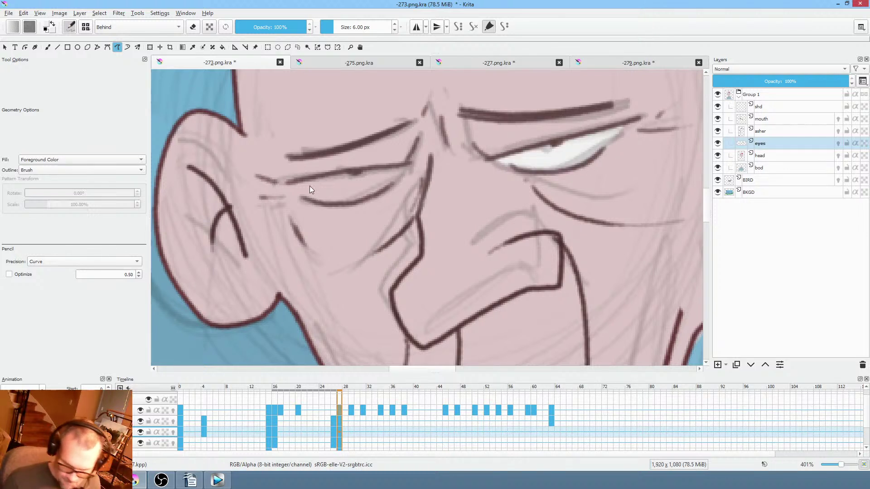
drag(292, 186, 310, 199)
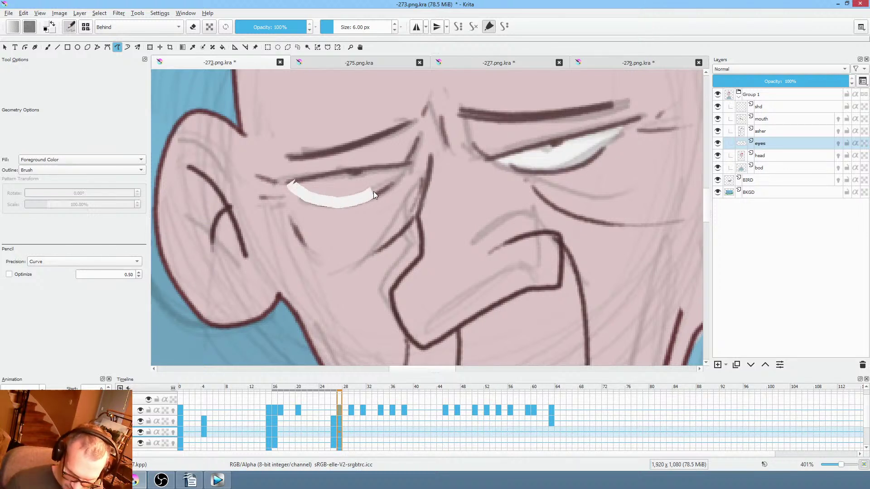
drag(395, 172, 401, 163)
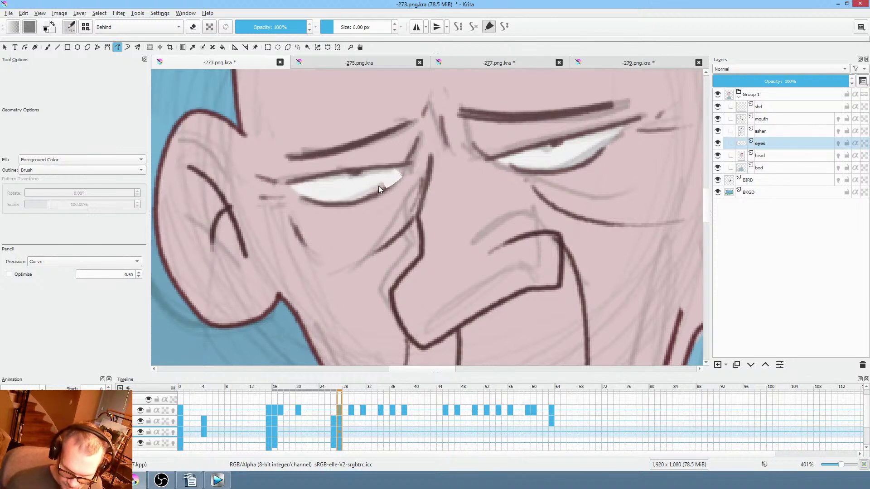
Check the whole face with the white eyes and save the shot 273 document.
scroll(342, 197, down, 2)
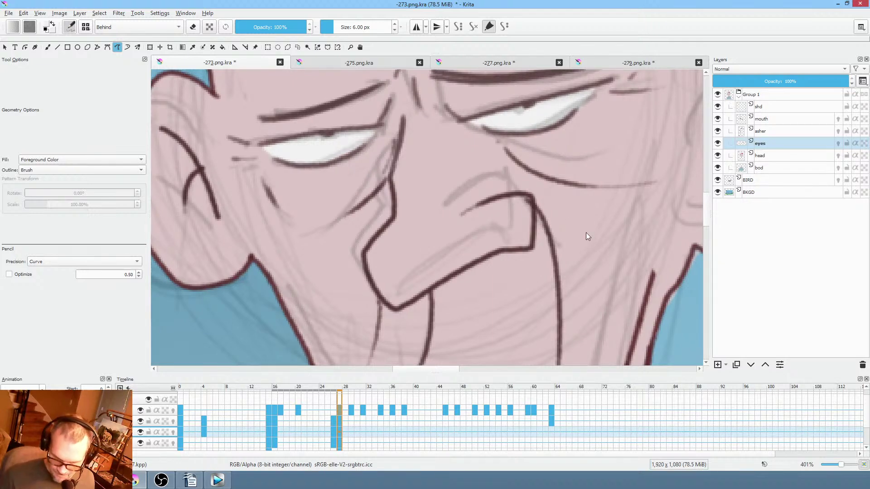
scroll(530, 213, down, 3)
scroll(552, 227, down, 2)
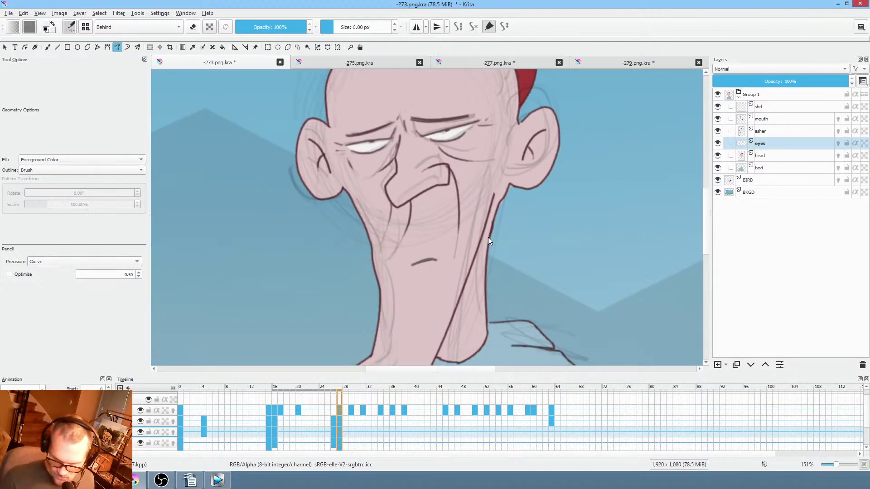
scroll(467, 272, down, 2)
scroll(467, 273, up, 2)
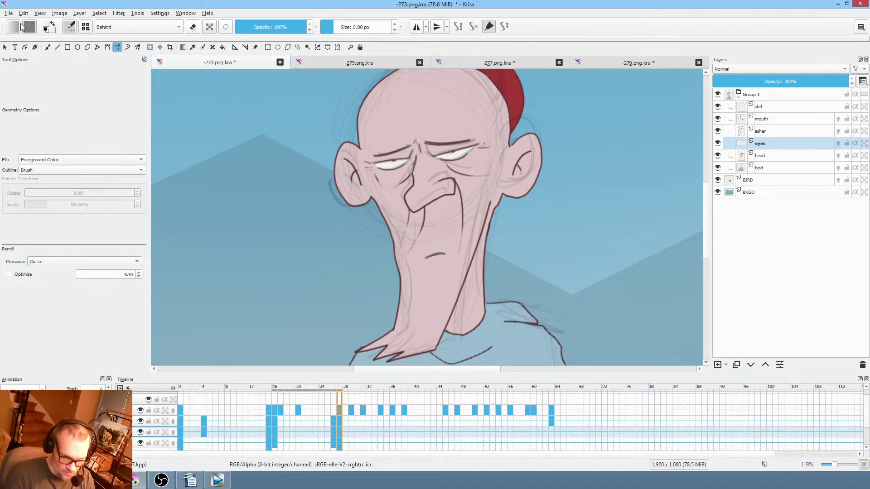
click(9, 14)
click(16, 56)
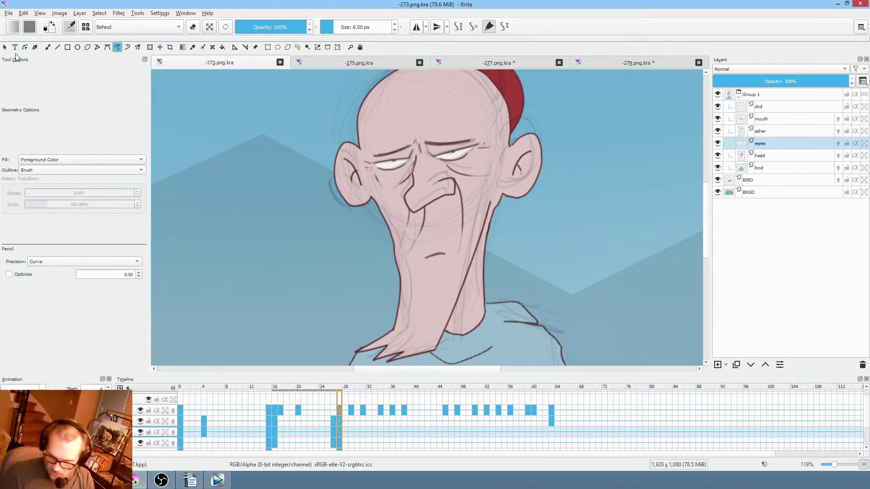
Select the head layer at frame 0 and choose a light grey painting colour for the beard.
click(783, 157)
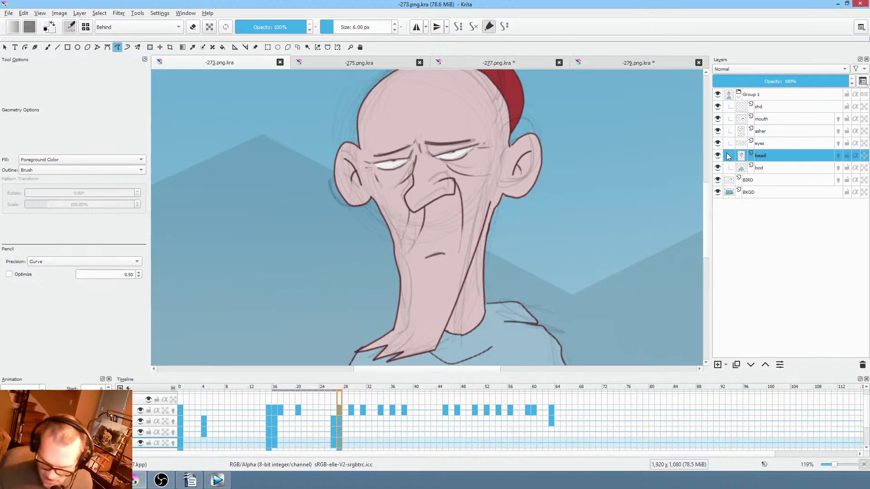
click(718, 156)
click(718, 156)
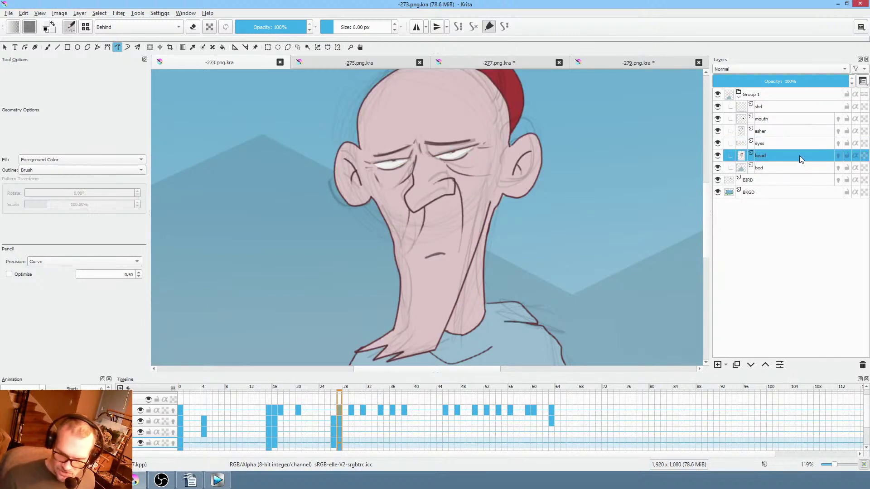
drag(527, 298, 499, 275)
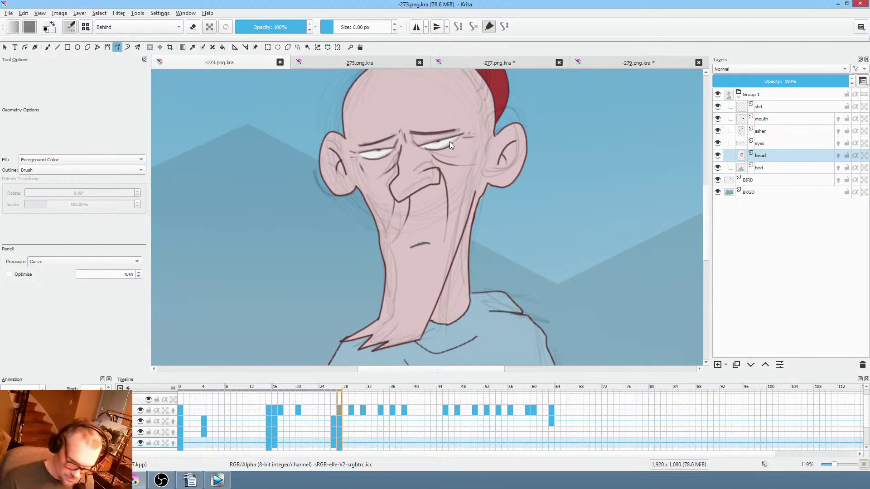
click(181, 445)
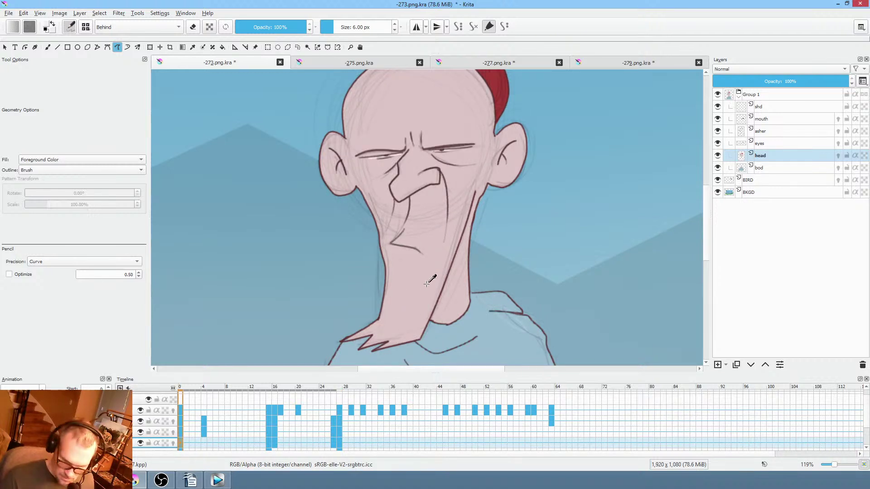
right_click(530, 232)
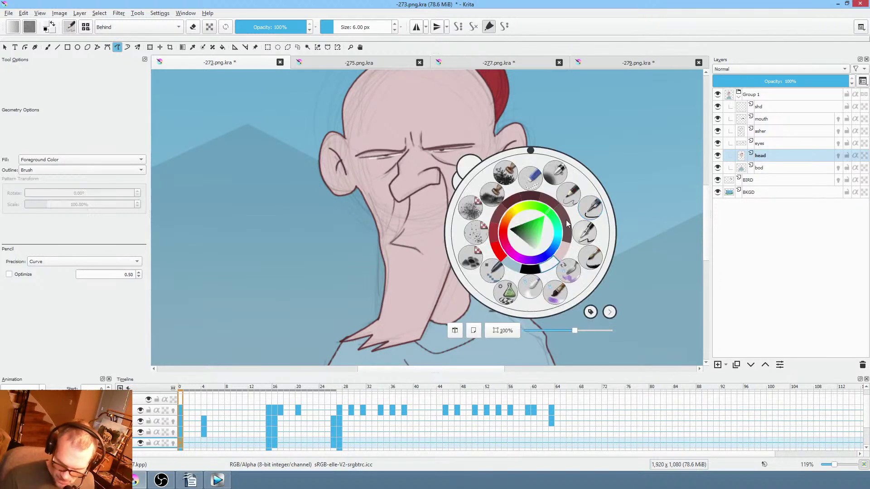
click(529, 252)
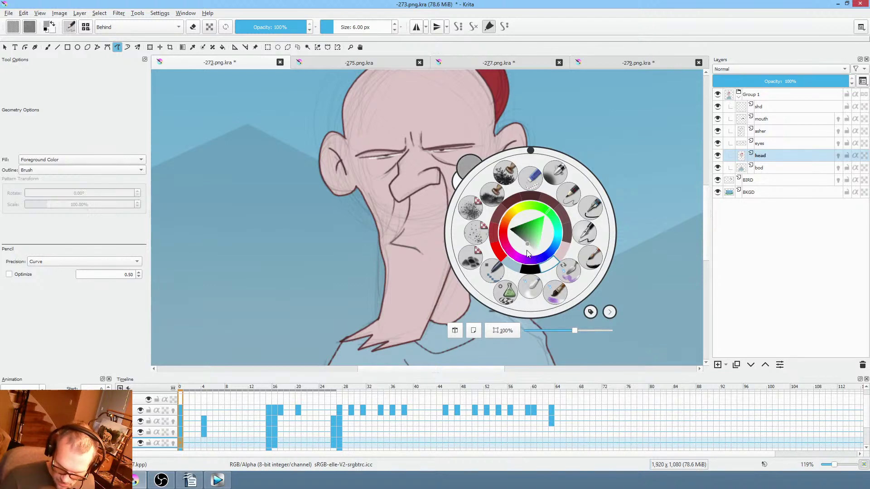
mouse_move(526, 254)
mouse_down()
mouse_move(536, 261)
mouse_move(540, 254)
mouse_up()
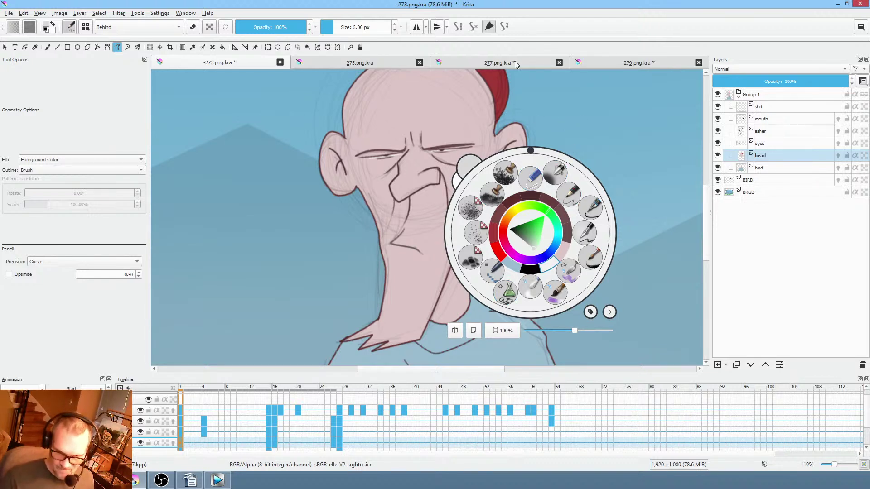
Check the old man's beard colour in the Vegas Pro edit's finished shots, and return to the Krita drawing.
click(217, 480)
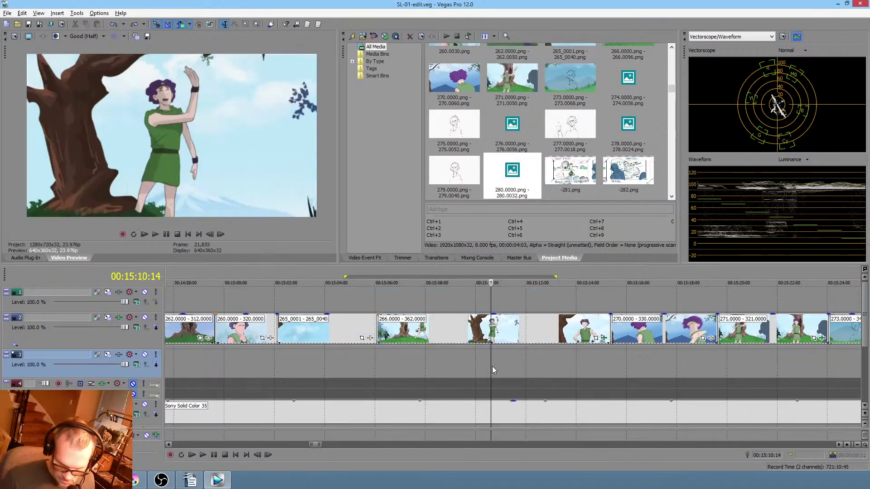
drag(492, 366, 552, 364)
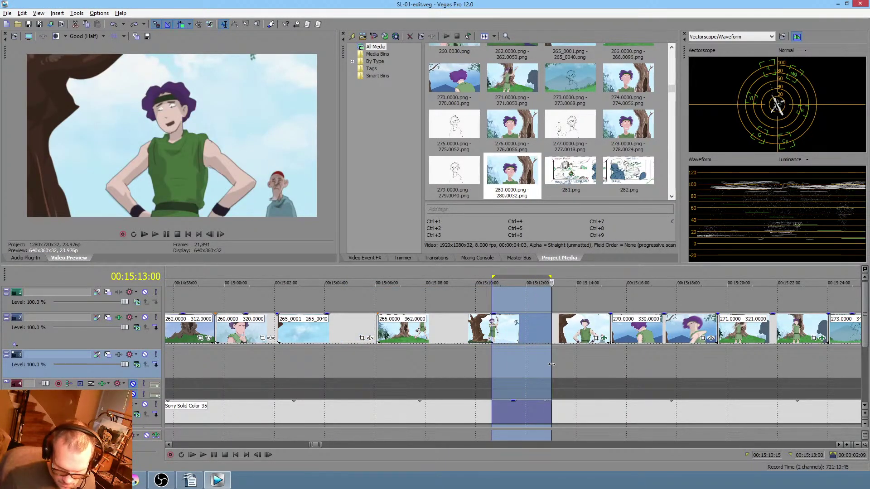
click(134, 482)
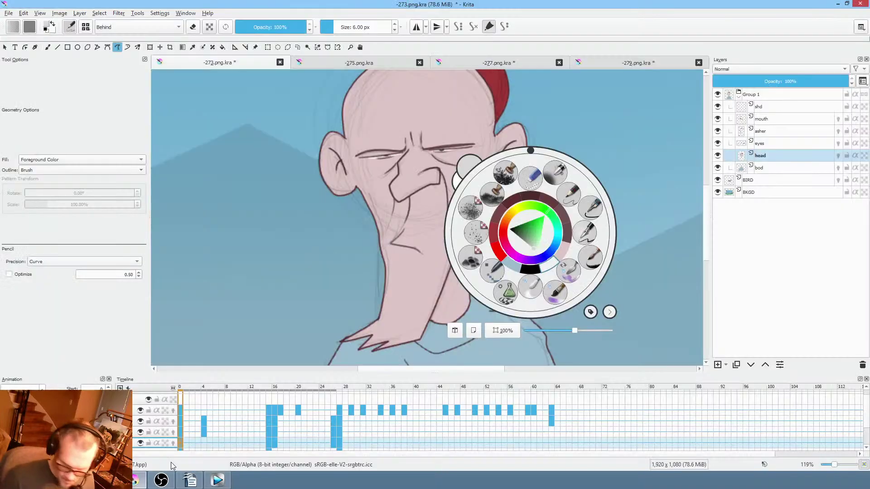
click(642, 205)
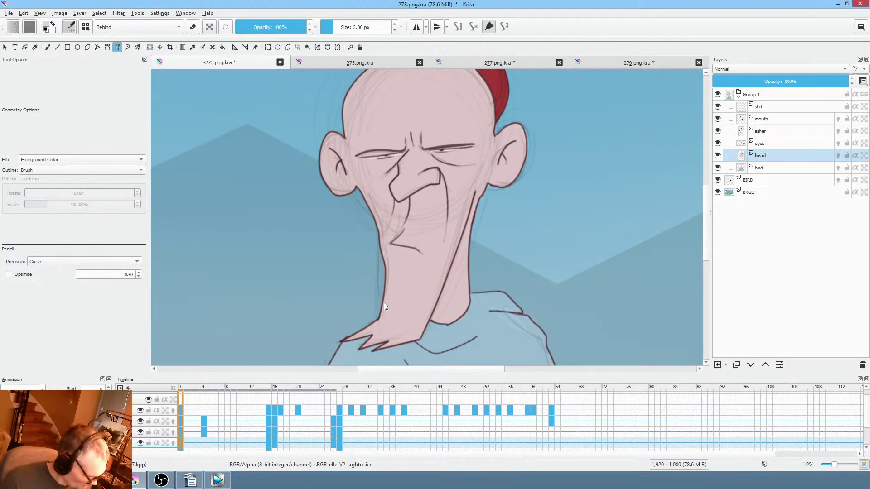
Set the blending mode to Color with Preserve Alpha and tint the beard tip light grey with a jagged upper edge at frame 0.
key(b)
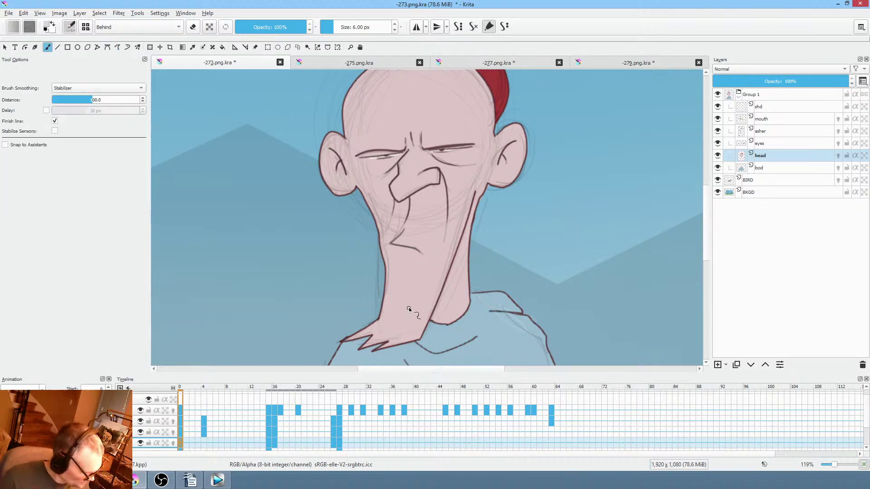
key(b)
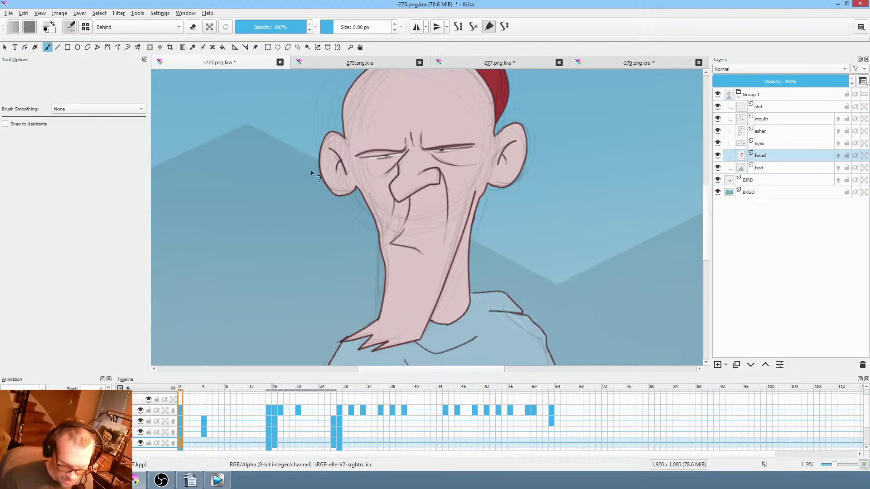
click(135, 27)
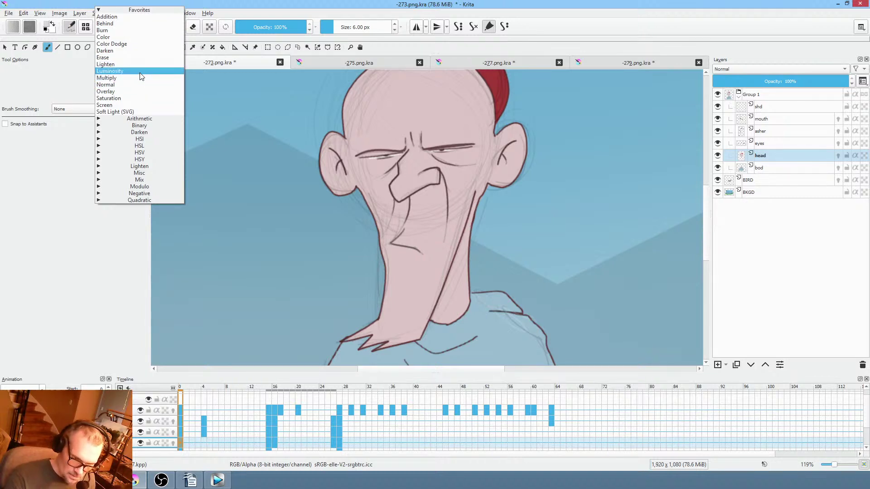
click(138, 37)
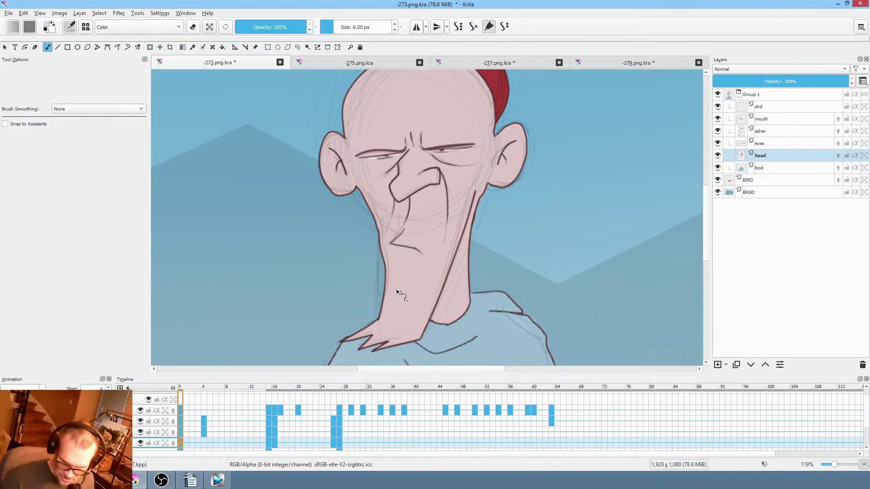
click(210, 28)
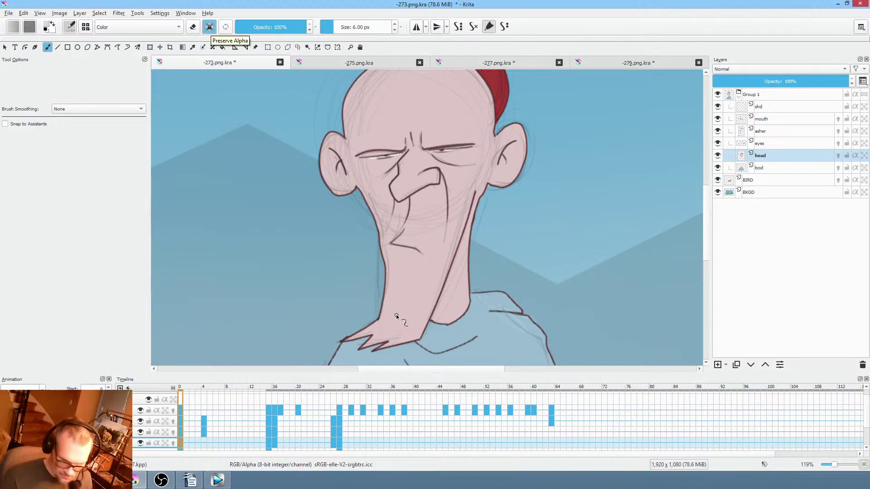
key(p)
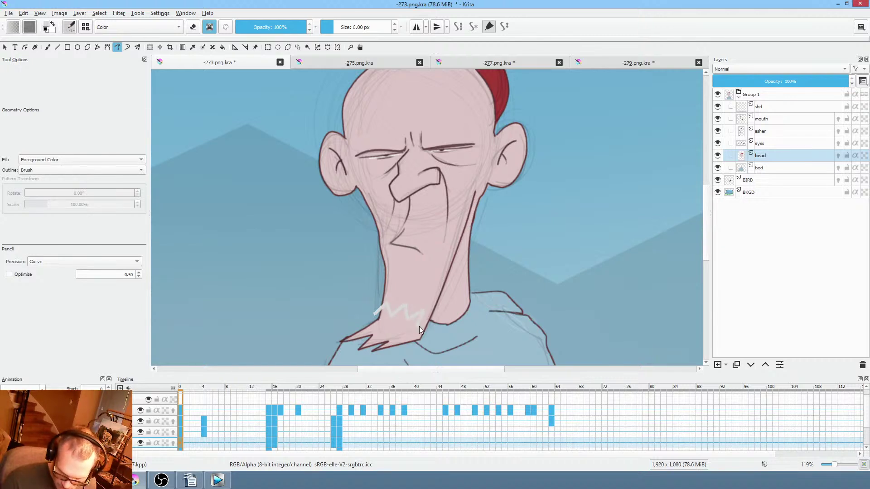
drag(374, 359, 358, 307)
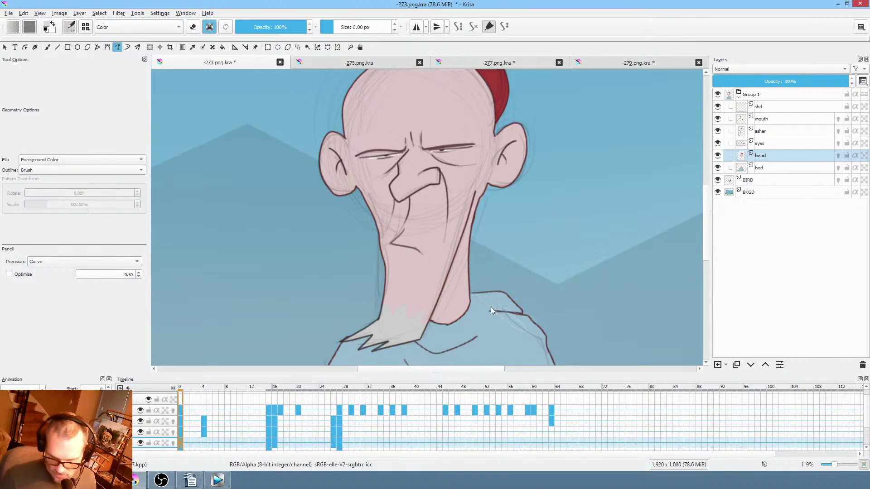
Tint the beard tip light grey up to a jagged edge on the head layer at frame 15.
drag(491, 307, 500, 277)
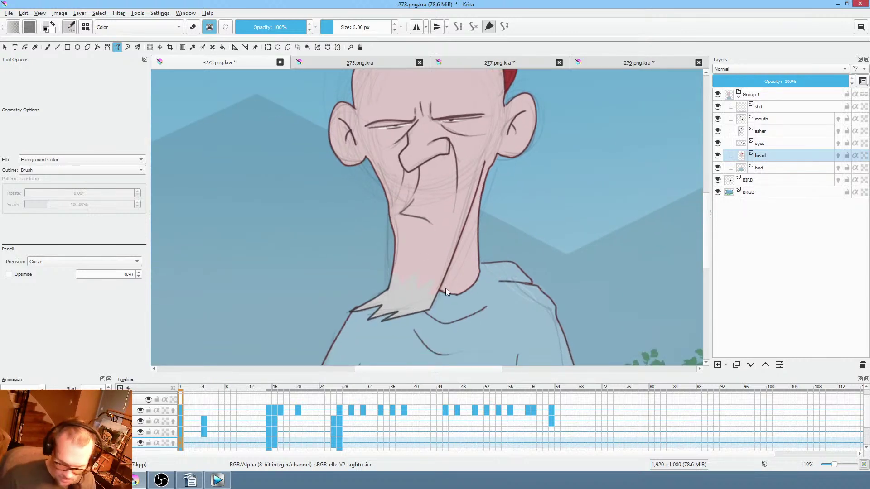
key(alt+Right)
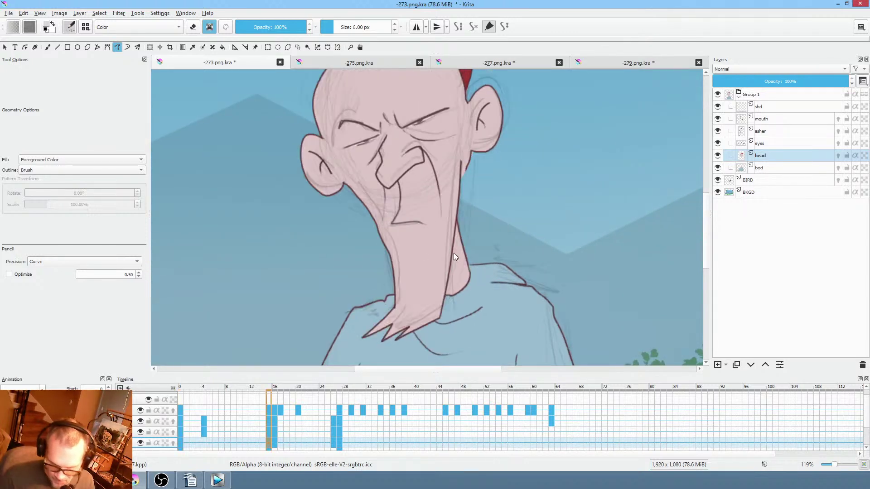
mouse_move(390, 303)
mouse_down()
mouse_move(350, 346)
mouse_move(437, 336)
mouse_up()
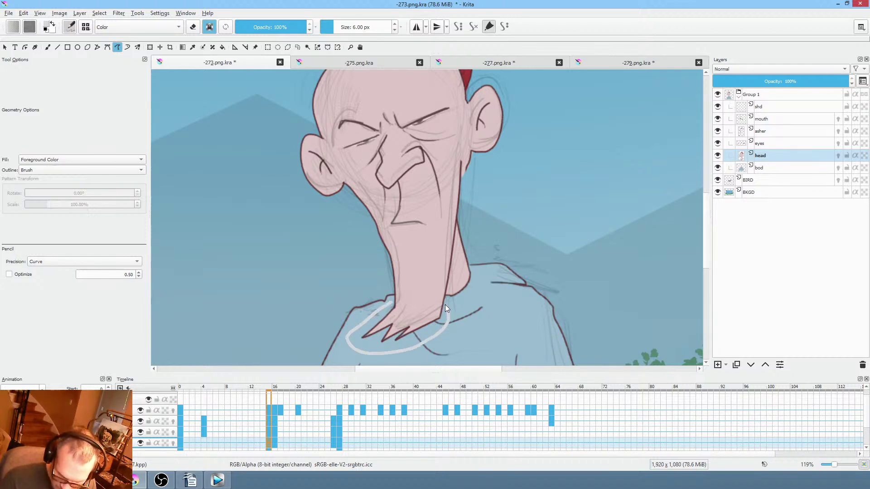
key(ctrl+z)
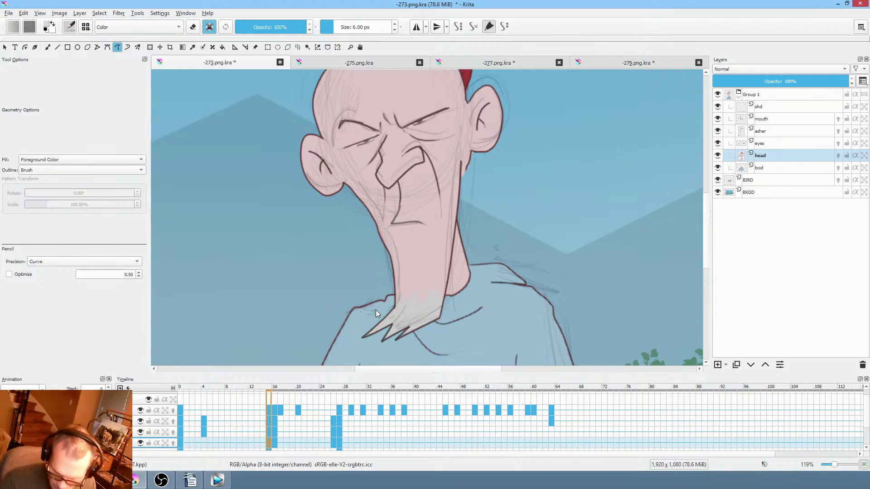
Tint the beard tip light grey at frame 16 and continue to the head keyframe at frame 26.
key(alt+Right)
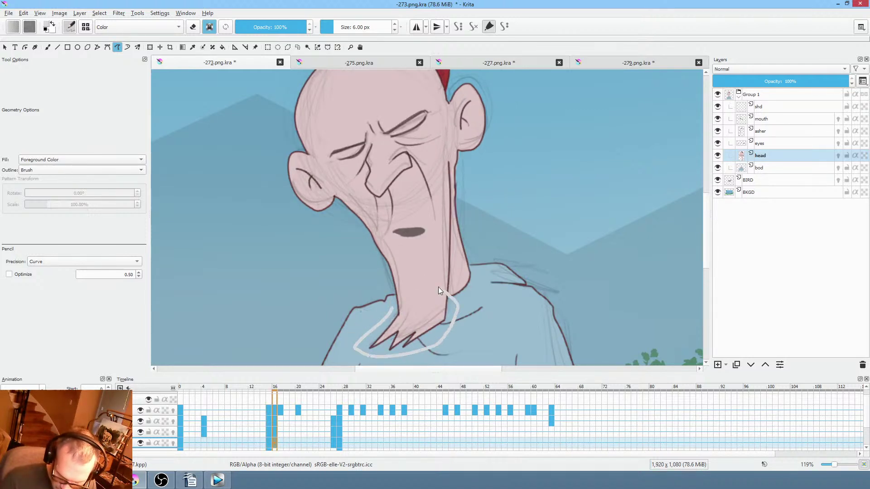
mouse_move(409, 295)
mouse_down()
mouse_move(361, 340)
mouse_move(451, 331)
mouse_up()
key(Right)
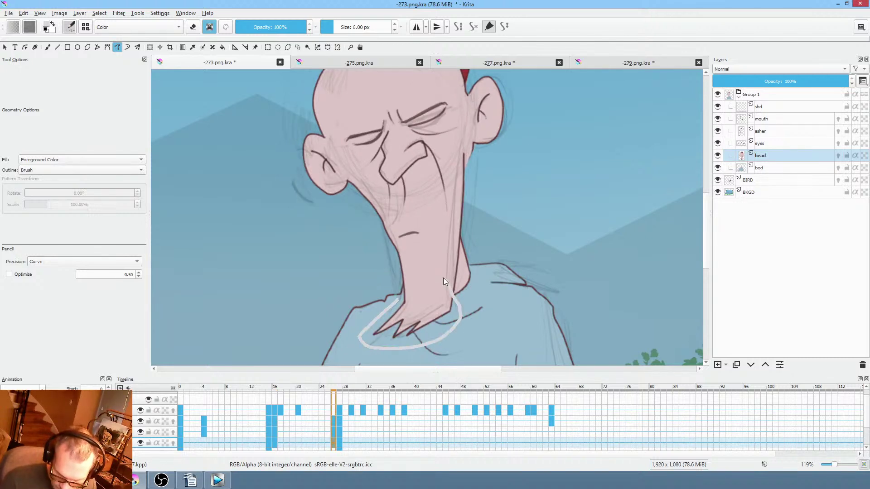
Fill the beard area of the head layer with light gray on frames 26 and 27, with jagged upper edges.
drag(415, 279, 375, 320)
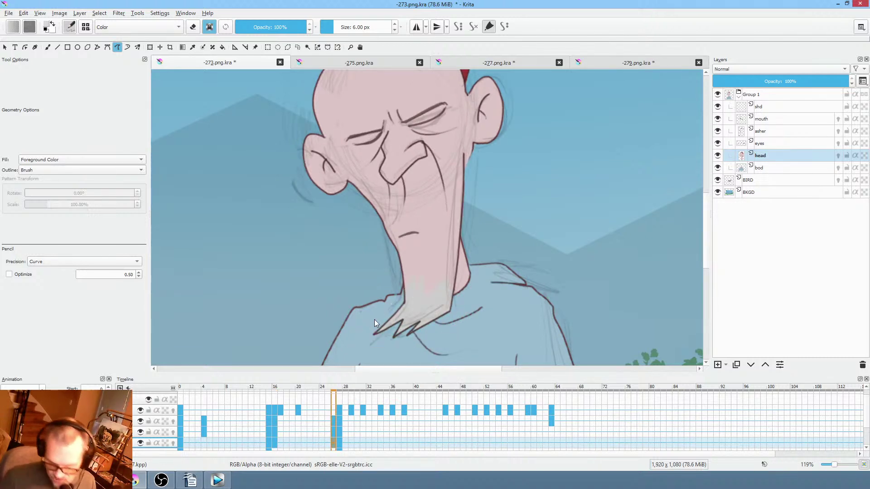
key(Right)
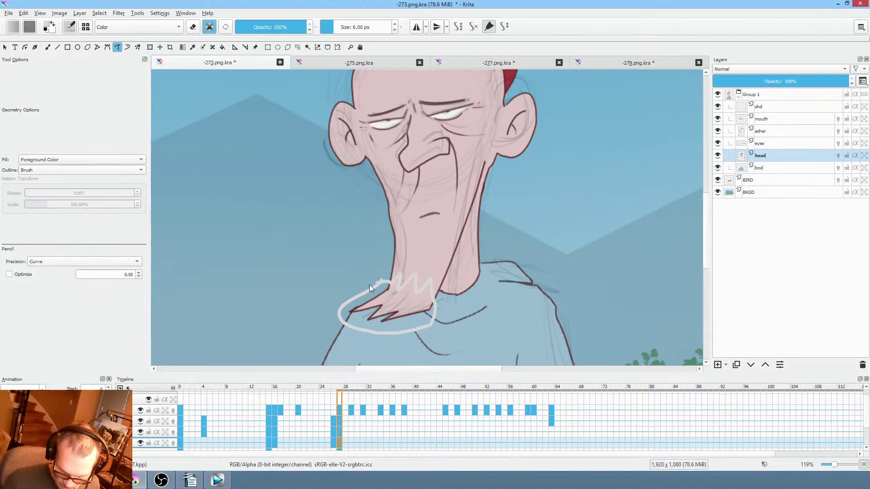
drag(369, 285, 380, 283)
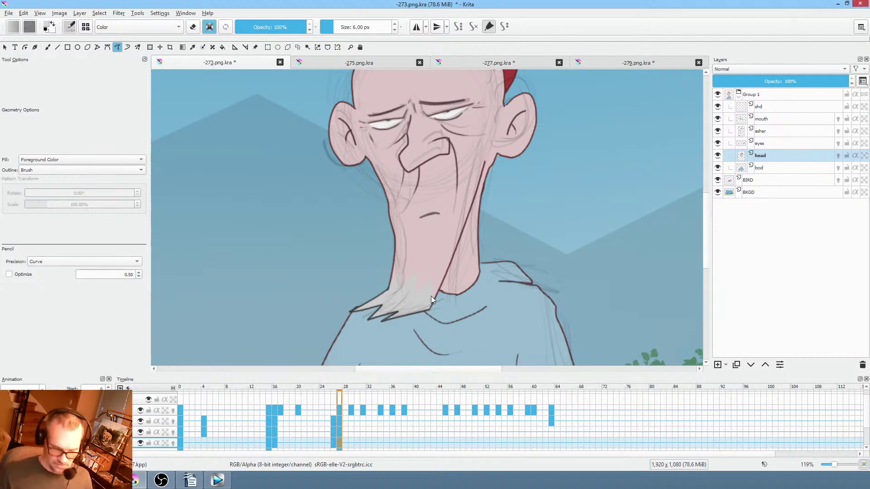
Go back to frame 0, preview the animation and save the -273.png.kra file.
key(Left)
key(Left)
key(Left)
key(Left)
key(Left)
key(Left)
key(Left)
key(Left)
key(Left)
key(Left)
key(Left)
key(Left)
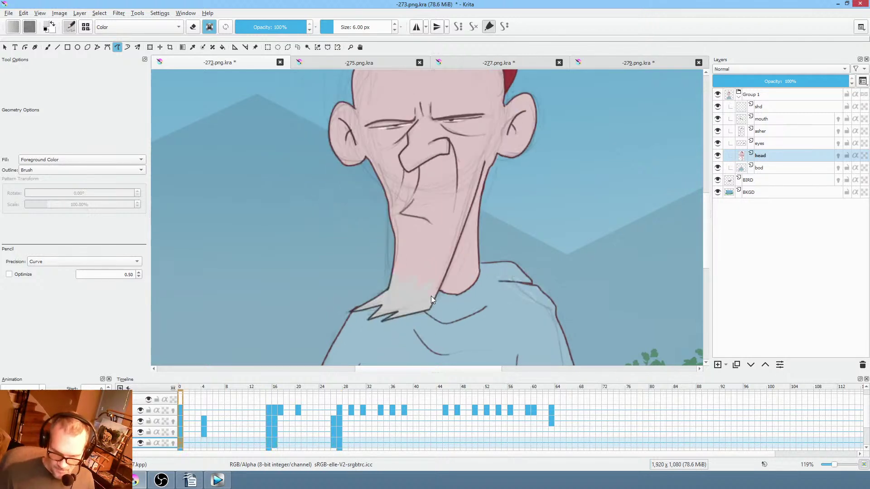
key(space)
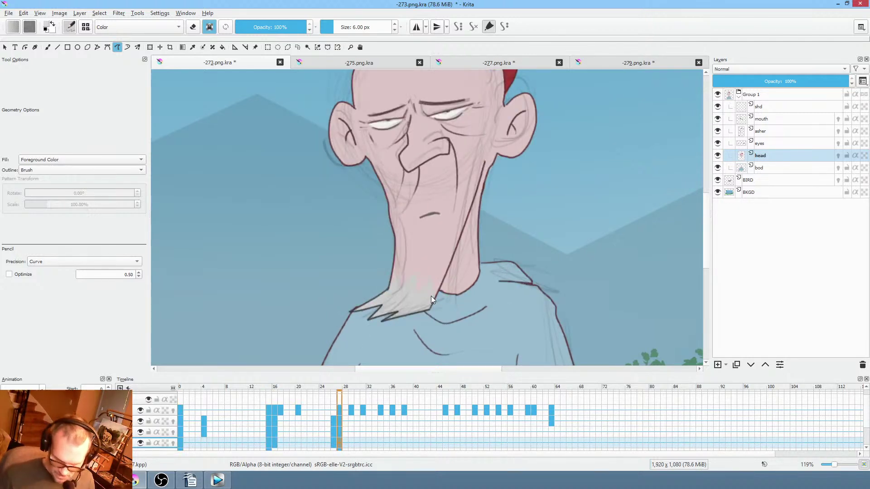
key(space)
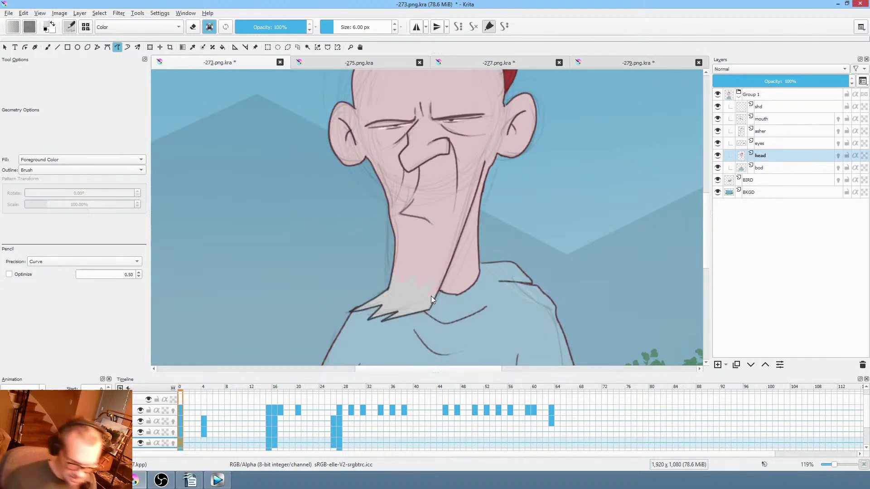
click(9, 16)
click(24, 50)
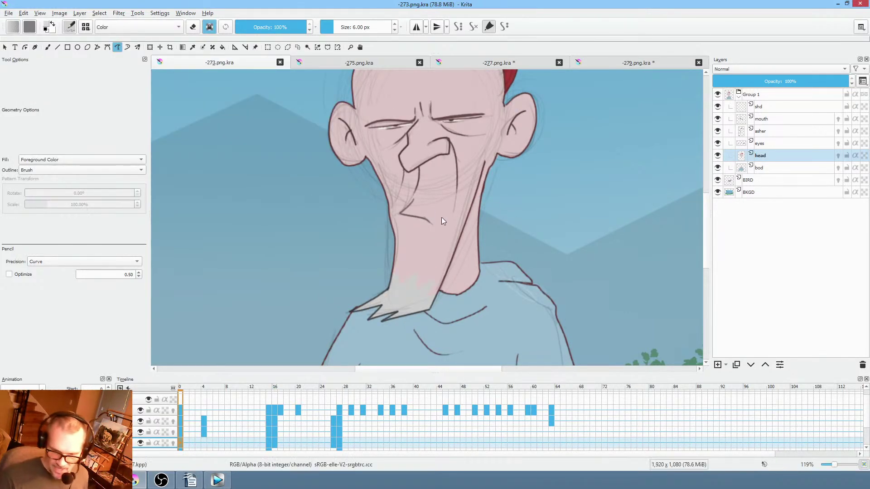
Look through the other open shots, including -275.png.kra and -279.png.kra, and return to -273.png.kra.
key(ctrl+shift+0)
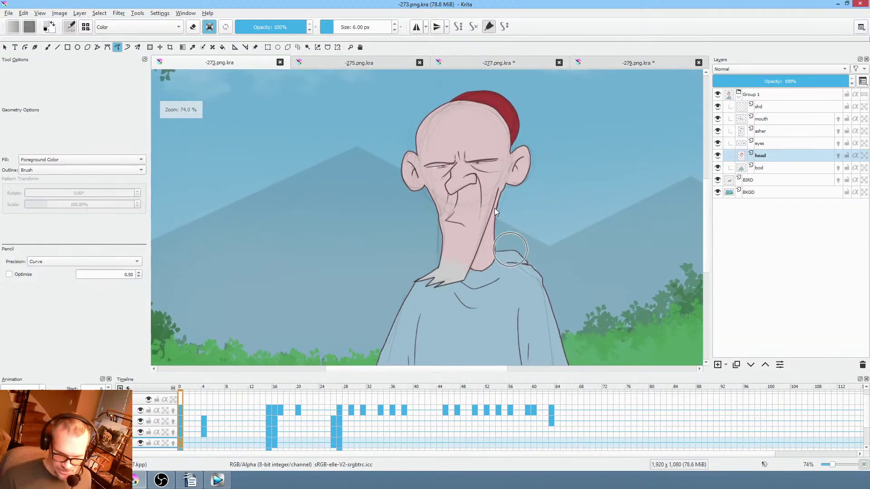
click(365, 65)
click(466, 66)
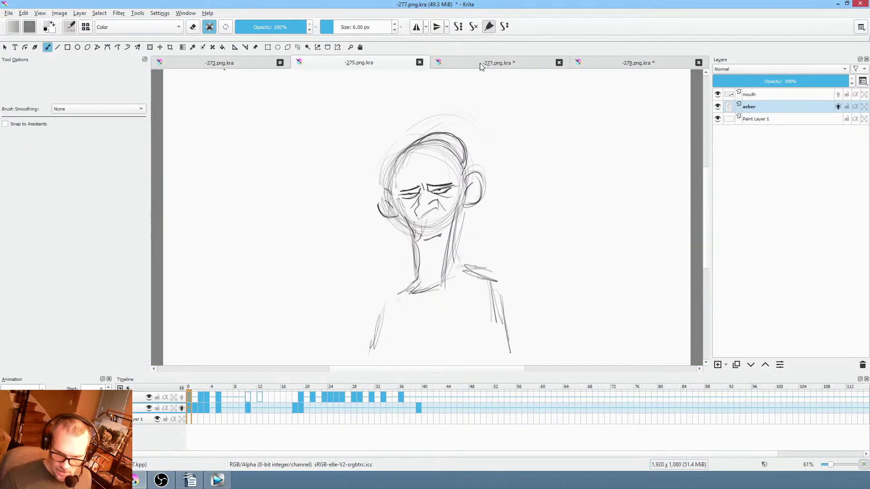
click(633, 64)
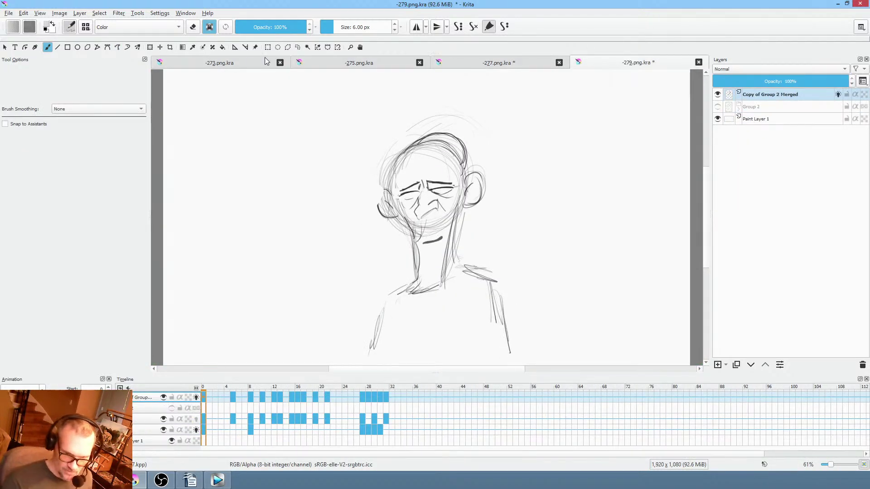
click(227, 63)
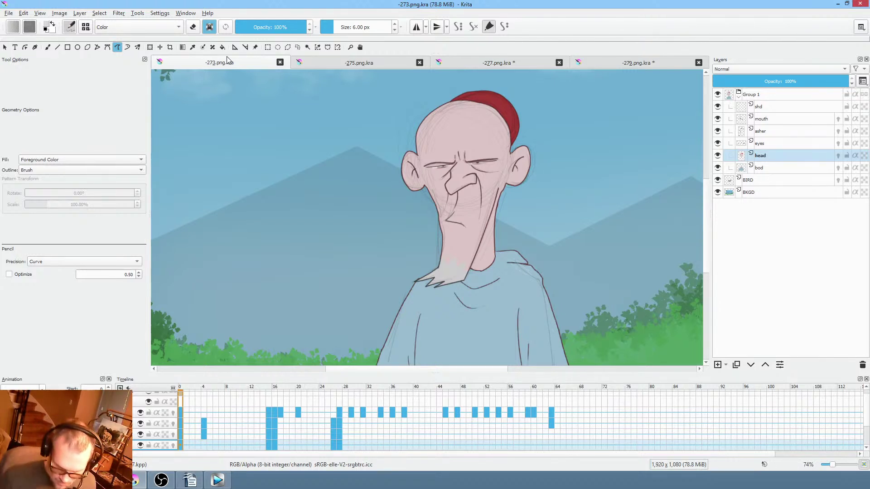
Isolate the head layer, select the gray beard by similar colour on frame 0 and brighten it with a colour curve at input 113, output 146.
scroll(463, 276, up, 5)
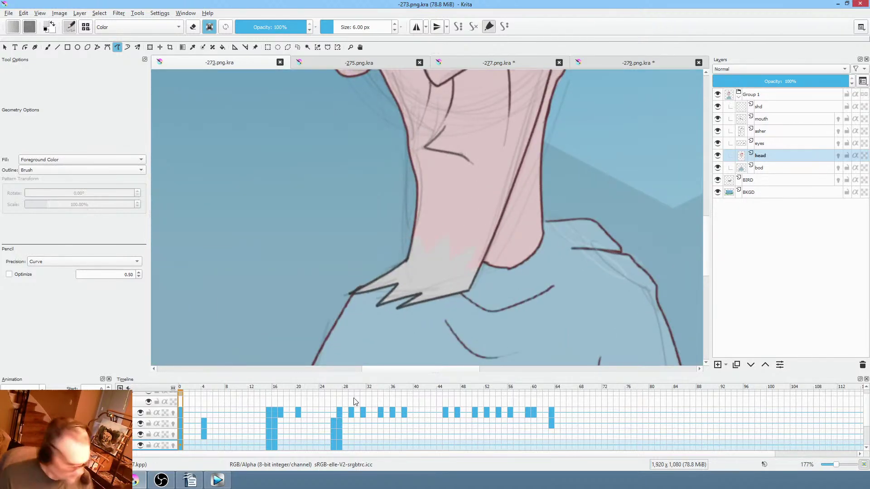
key(alt+i)
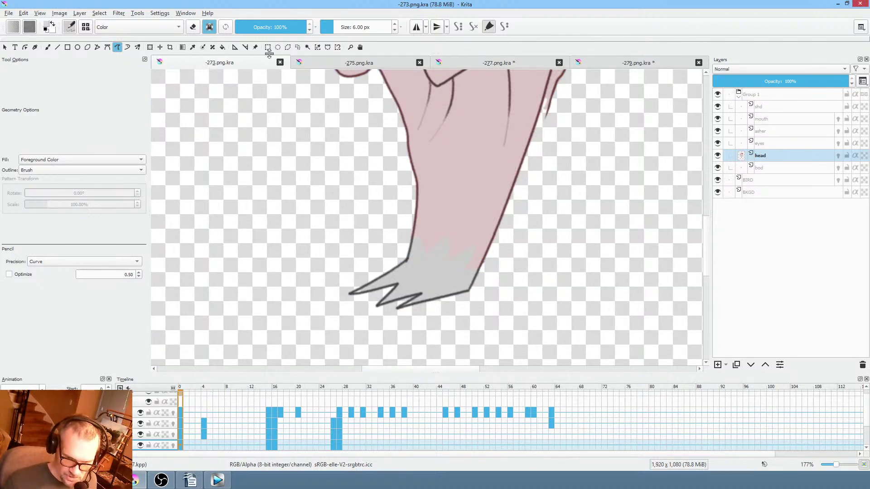
click(318, 47)
click(441, 265)
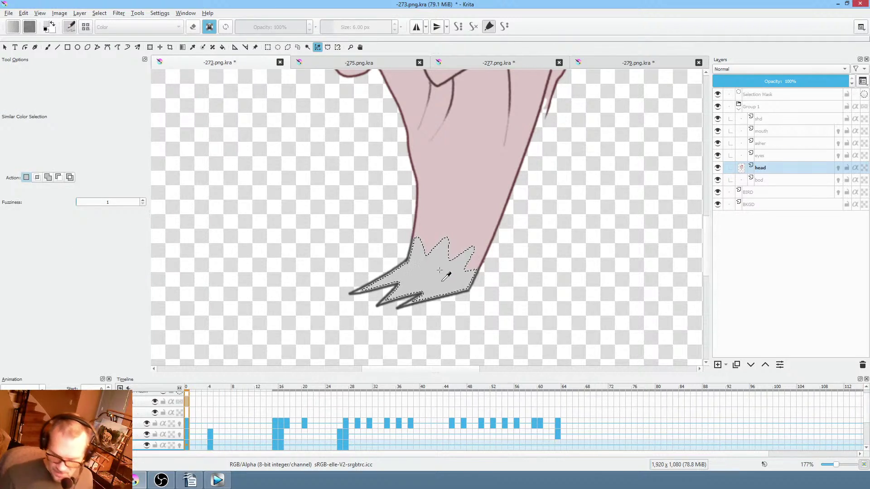
key(ctrl+m)
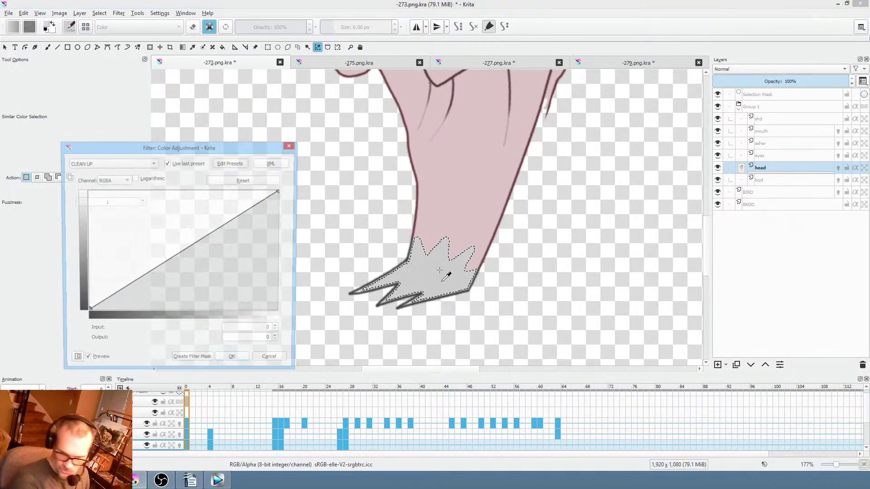
drag(172, 258, 173, 242)
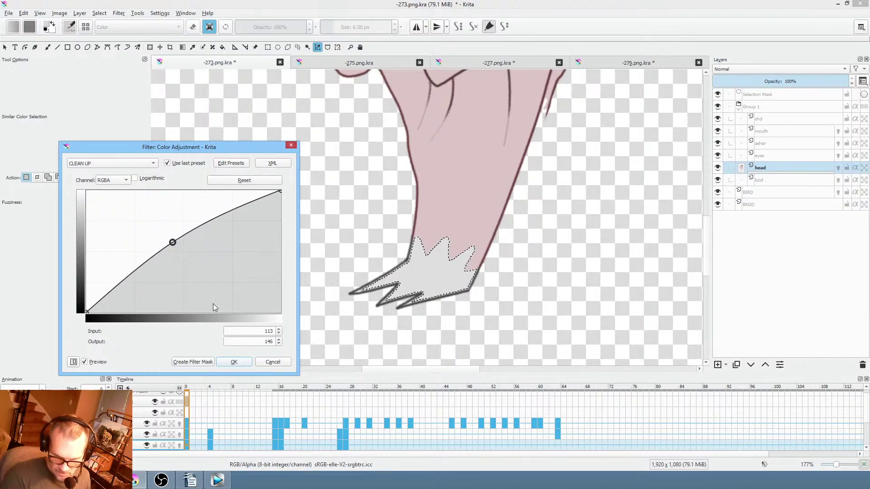
click(233, 362)
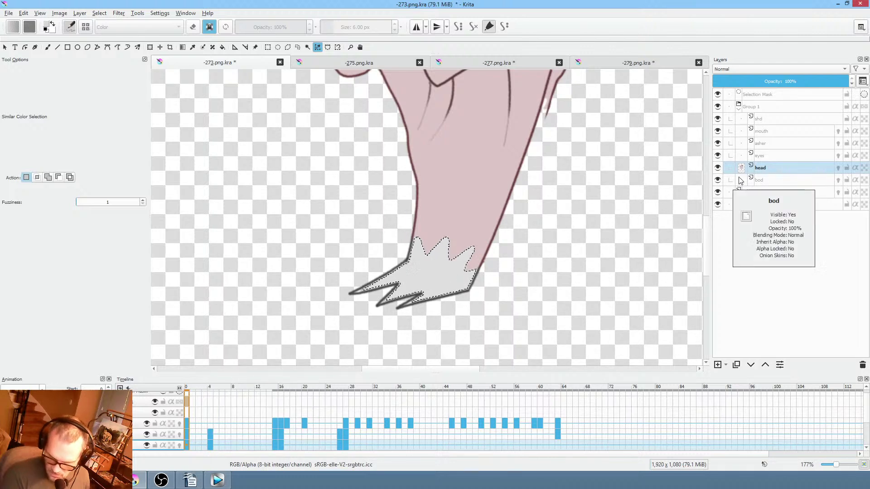
Enlarge the timeline, clear the old selection, and select and brighten the gray beard fill on frame 15 of the head layer.
click(773, 166)
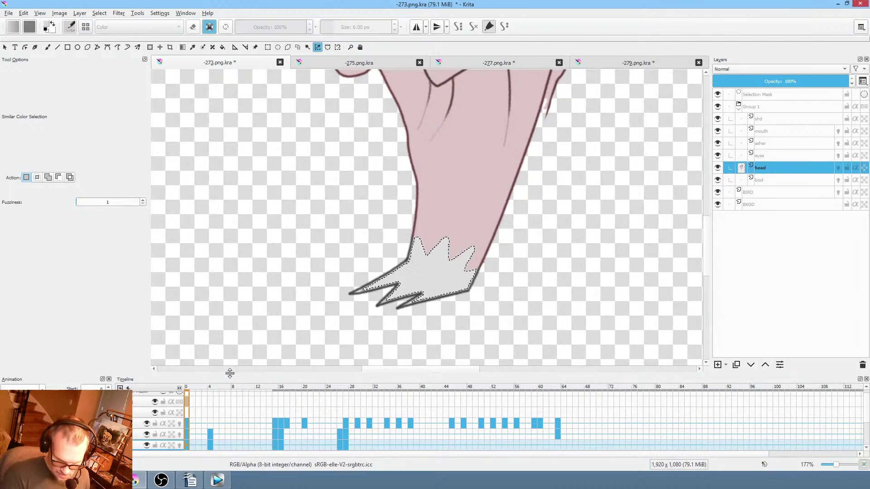
drag(230, 375, 229, 347)
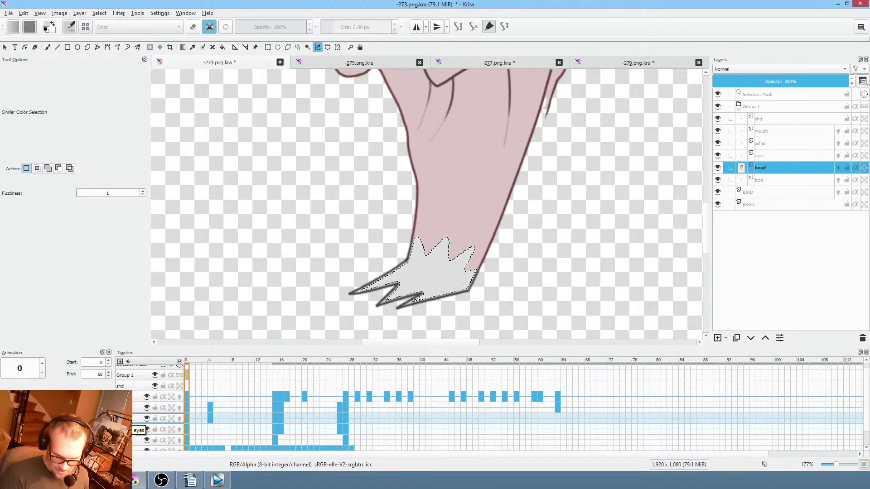
click(141, 430)
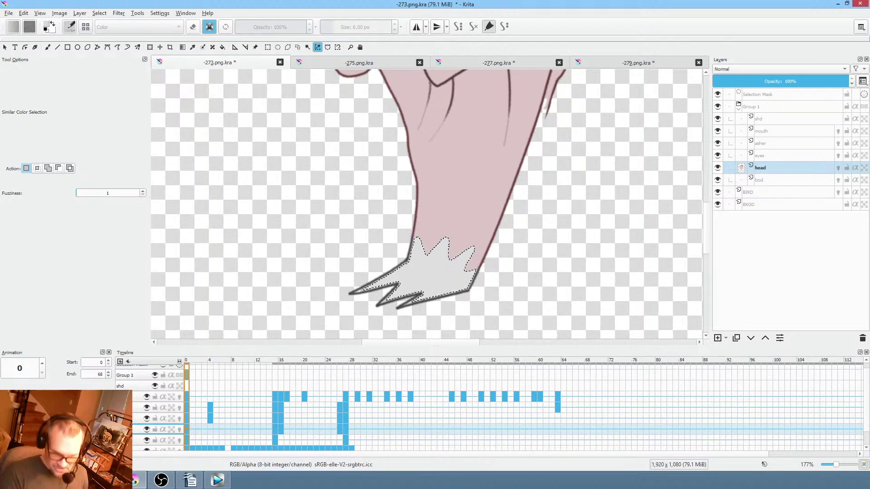
click(275, 429)
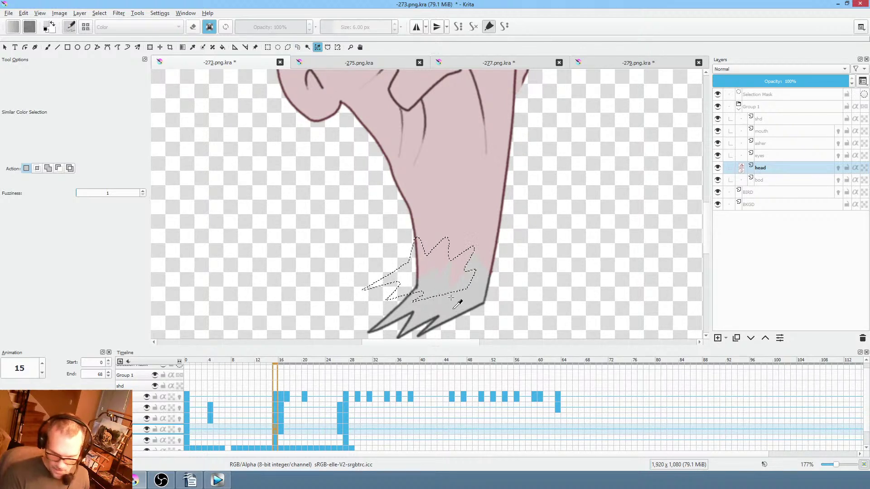
key(ctrl+shift+a)
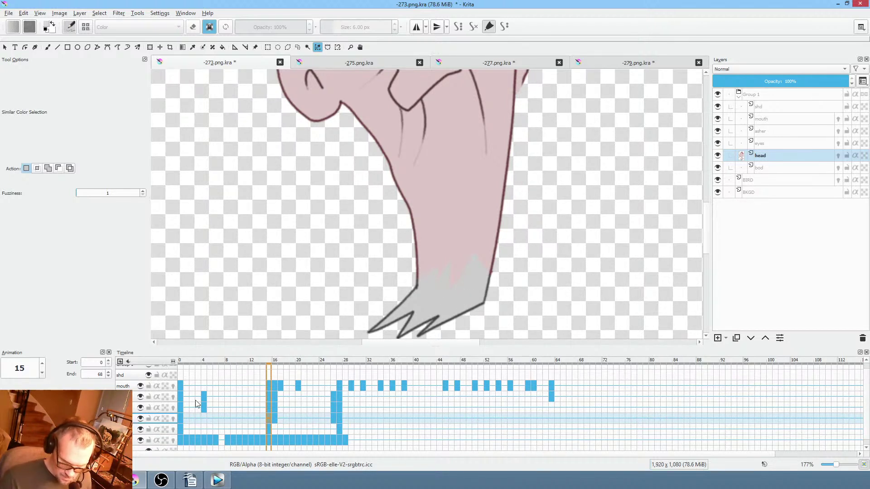
click(458, 298)
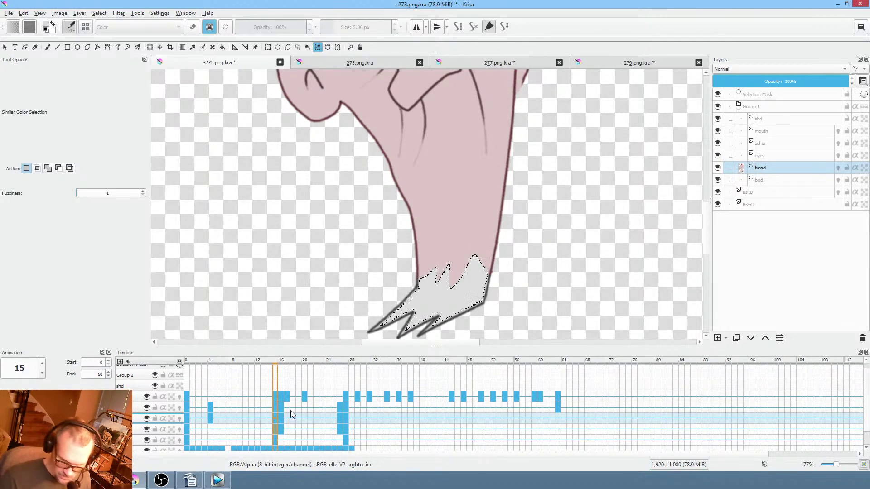
Select and brighten the gray beard fill on the head layer's frame 16, and go to its frame 26.
click(281, 418)
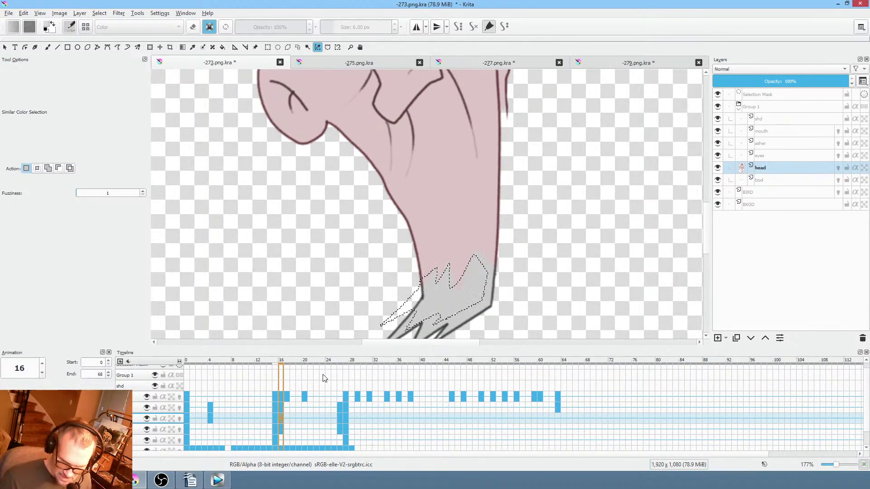
click(480, 305)
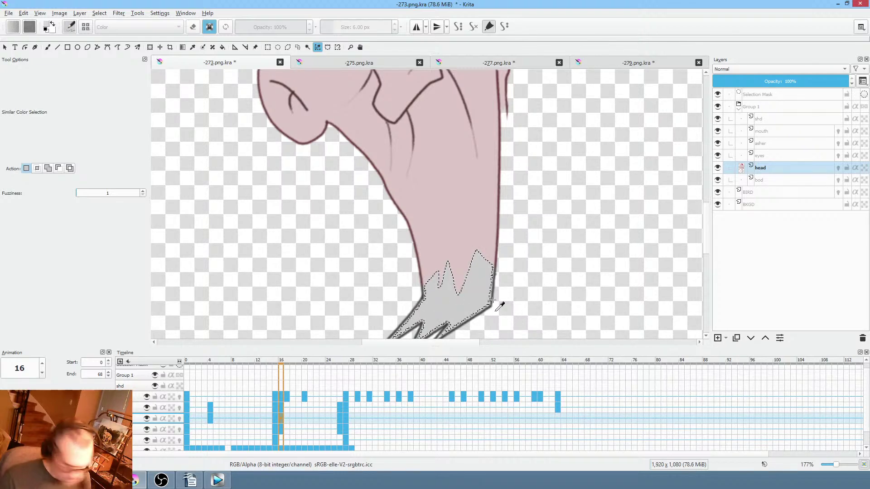
key(shift+BackSpace)
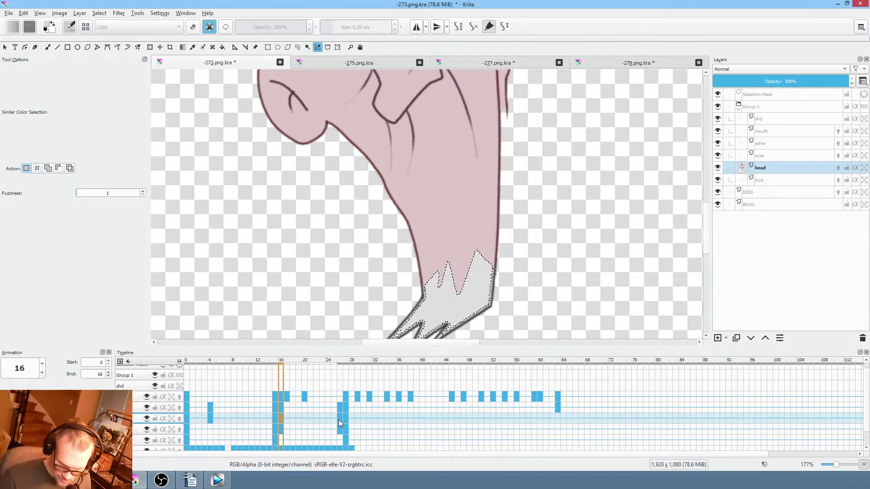
click(339, 419)
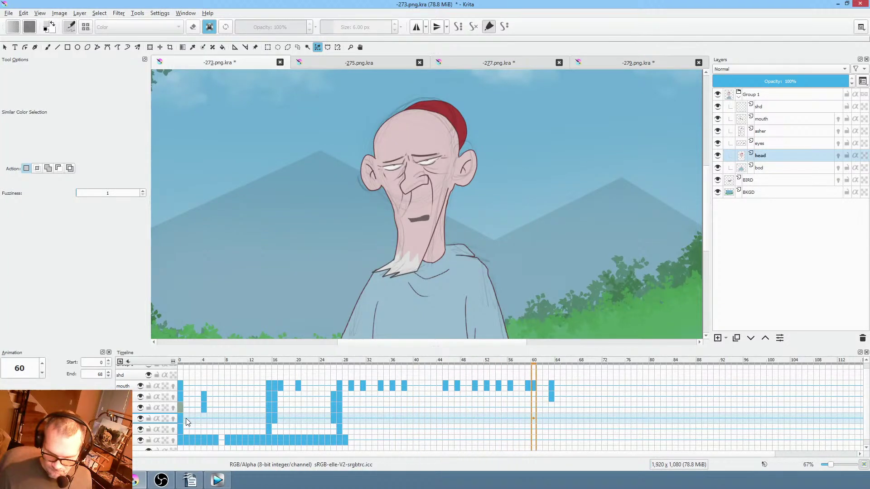
Stop the animation preview and turn off Preserve Alpha.
key(space)
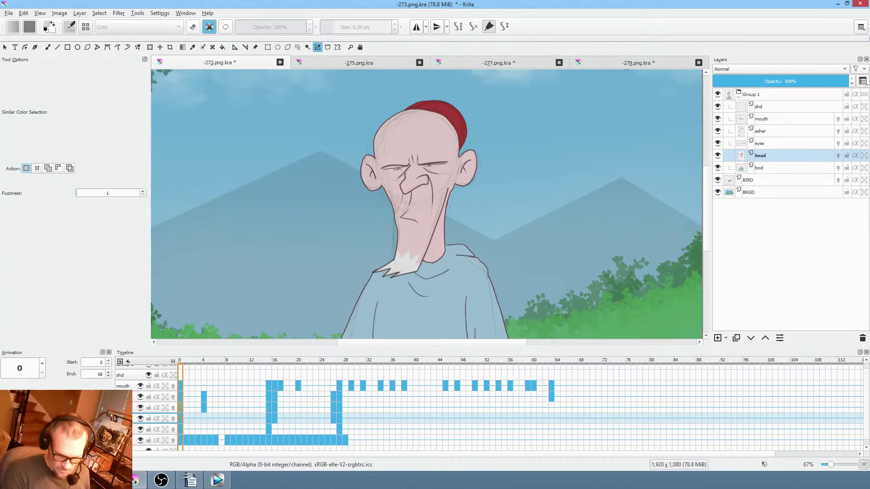
click(209, 27)
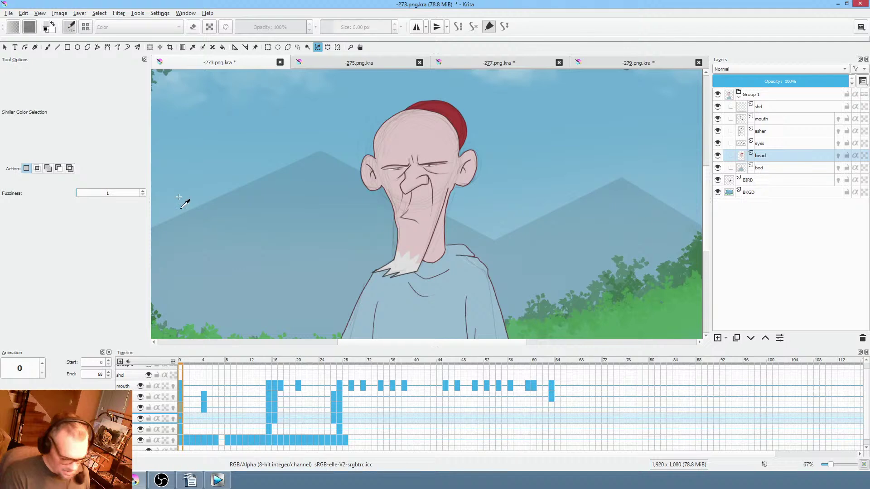
Switch to Vegas Pro, review the timeline from shot 266 through shot 273, and return to Krita.
click(218, 480)
click(494, 374)
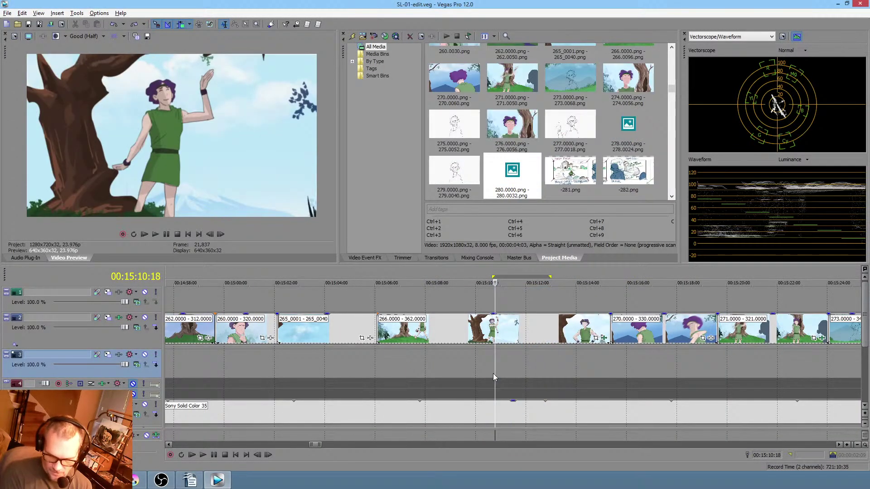
drag(464, 373, 663, 359)
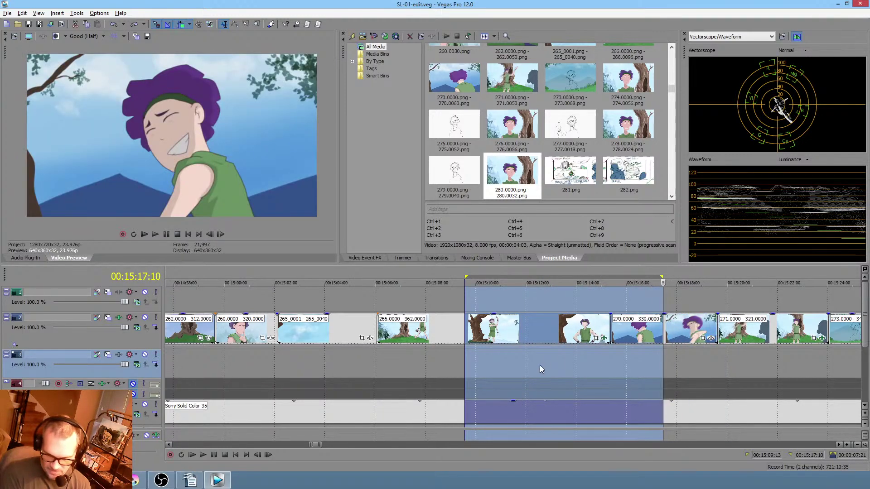
scroll(608, 373, right, 5)
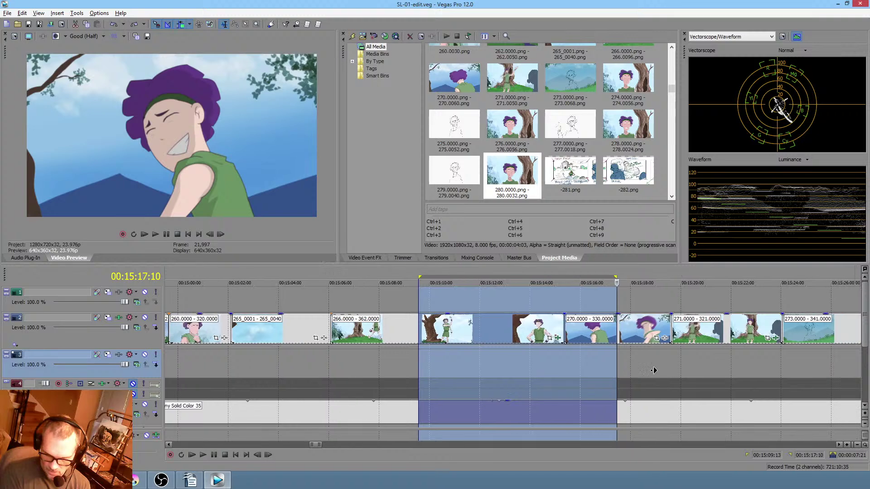
drag(542, 368, 661, 366)
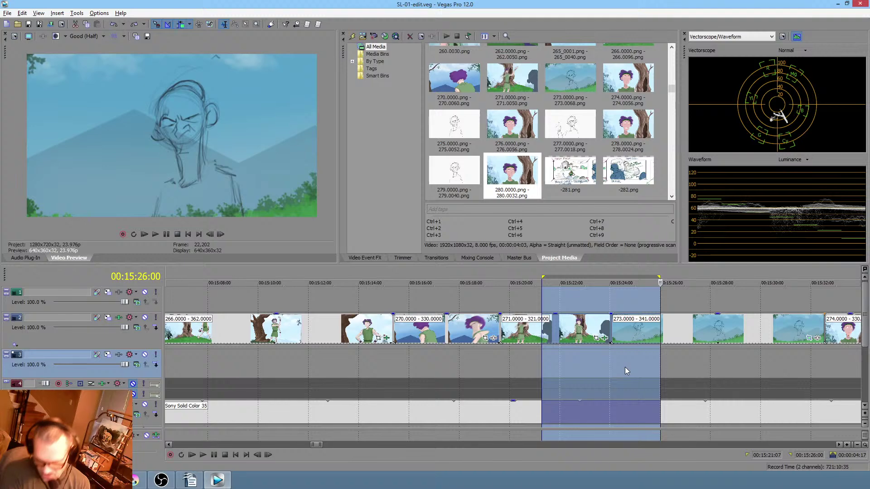
drag(626, 367, 831, 360)
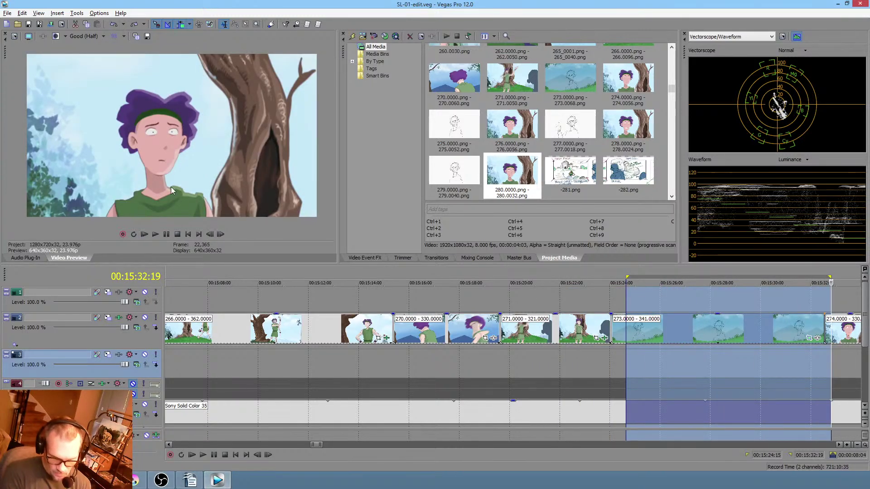
click(139, 481)
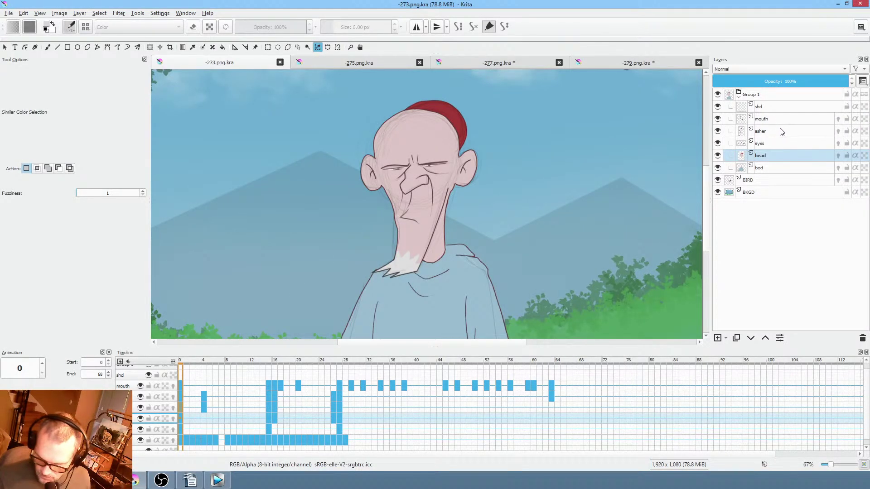
Add a frame 0 keyframe to the shd layer and draw a filled, alpha-inheriting black shadow over the character, leaving the left edge lit.
click(789, 105)
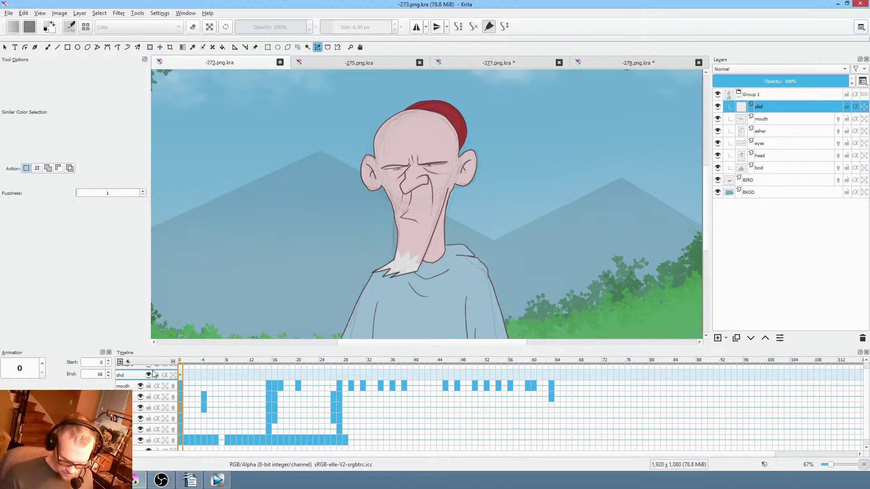
double_click(179, 373)
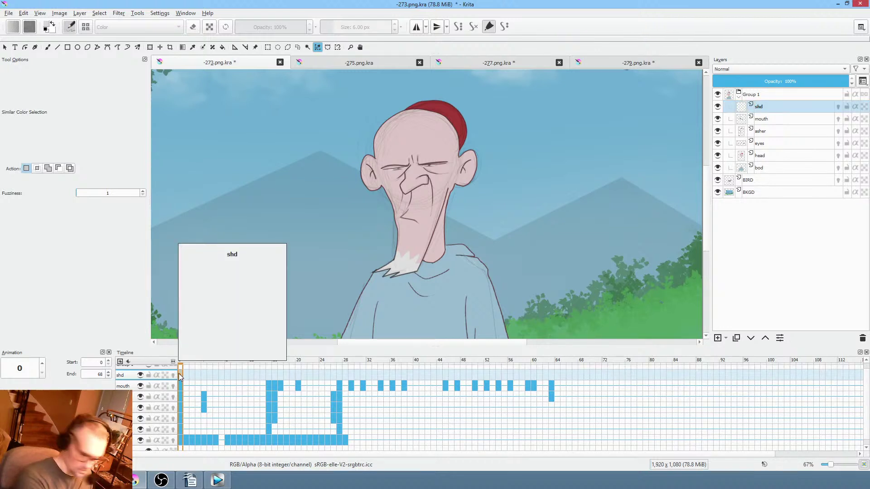
right_click(579, 156)
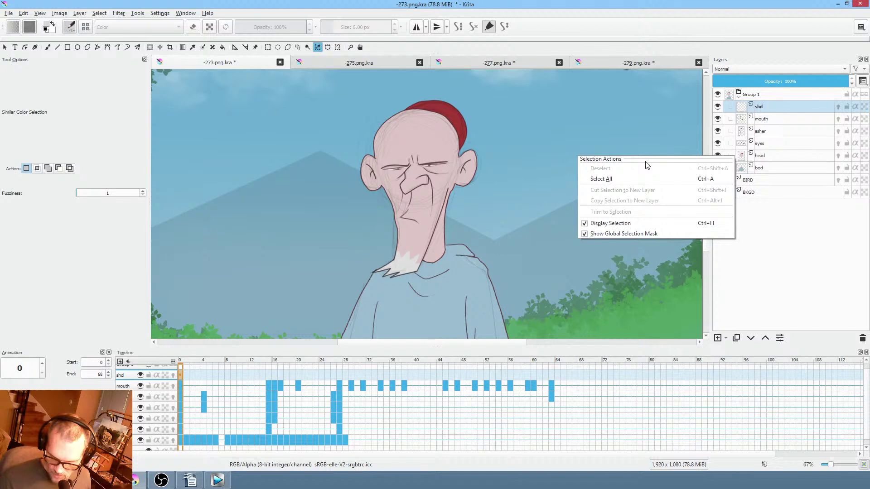
click(562, 154)
key(b)
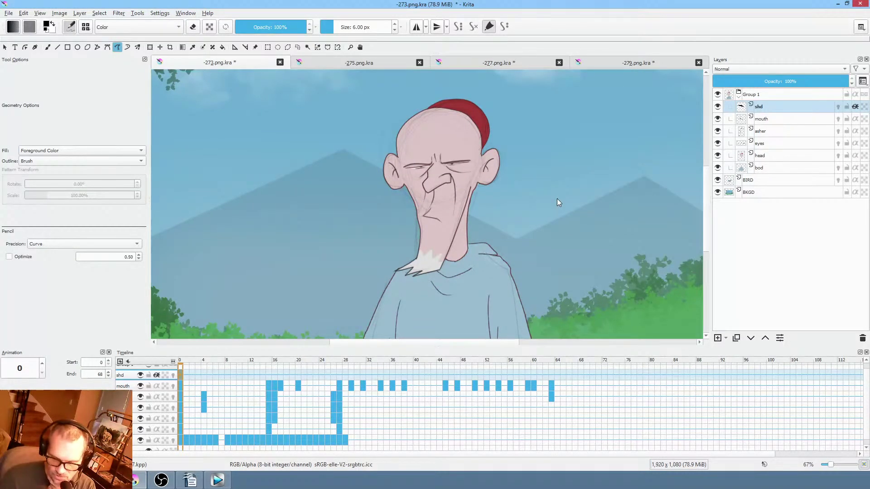
drag(530, 102, 421, 125)
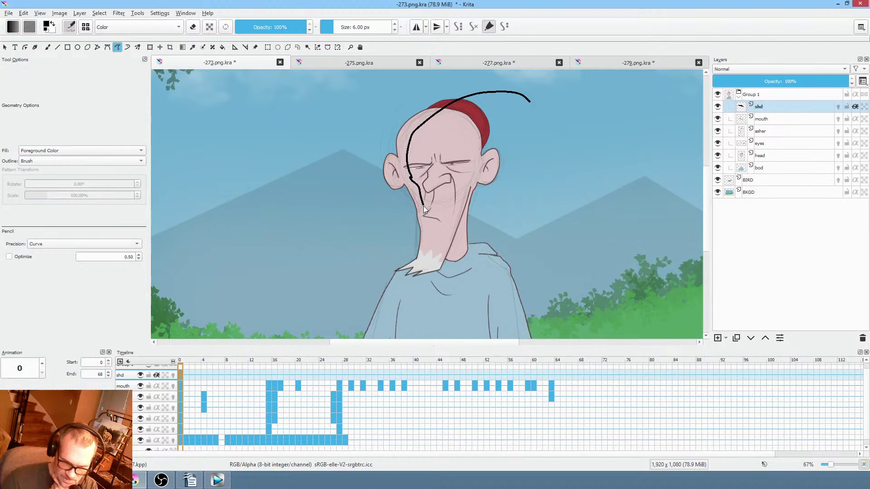
mouse_move(424, 262)
mouse_down()
mouse_move(426, 355)
mouse_move(533, 356)
mouse_move(548, 196)
mouse_move(531, 118)
mouse_up()
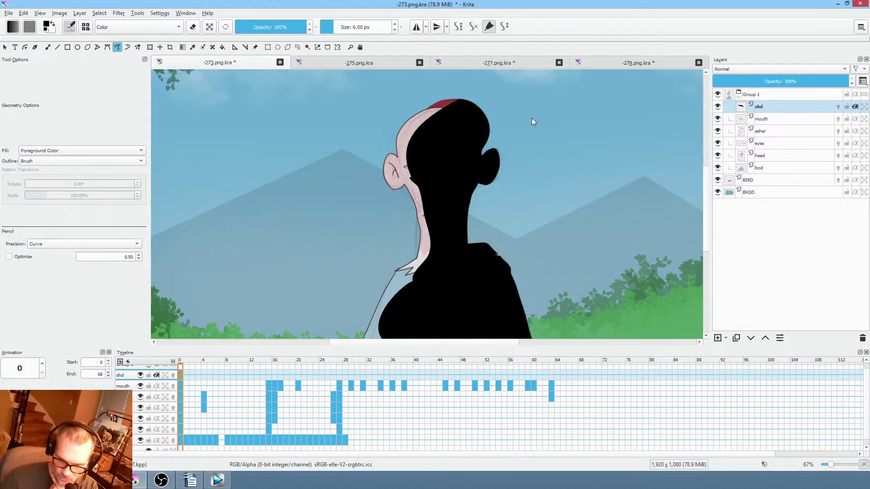
Lower the shd layer's opacity to 13% so the black shape works as a soft shadow.
mouse_move(727, 81)
mouse_down()
mouse_move(715, 82)
mouse_move(748, 87)
mouse_move(722, 88)
mouse_move(728, 88)
mouse_up()
scroll(502, 181, down, 3)
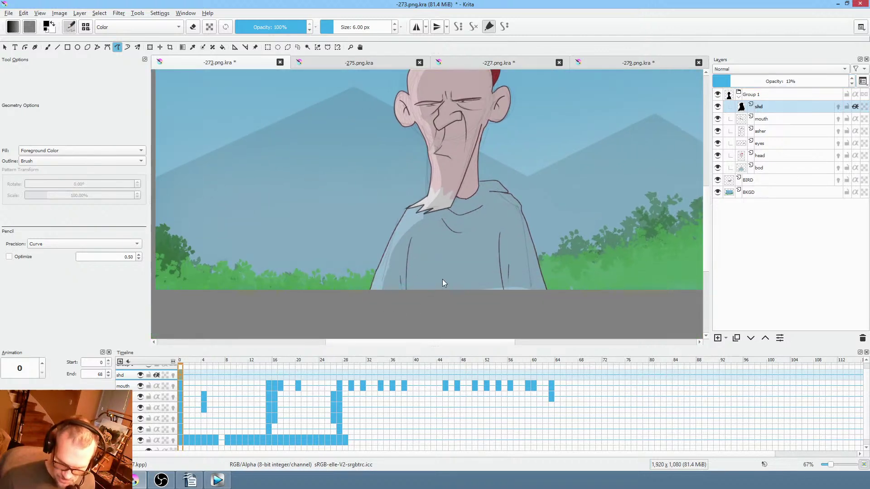
scroll(442, 283, right, 2)
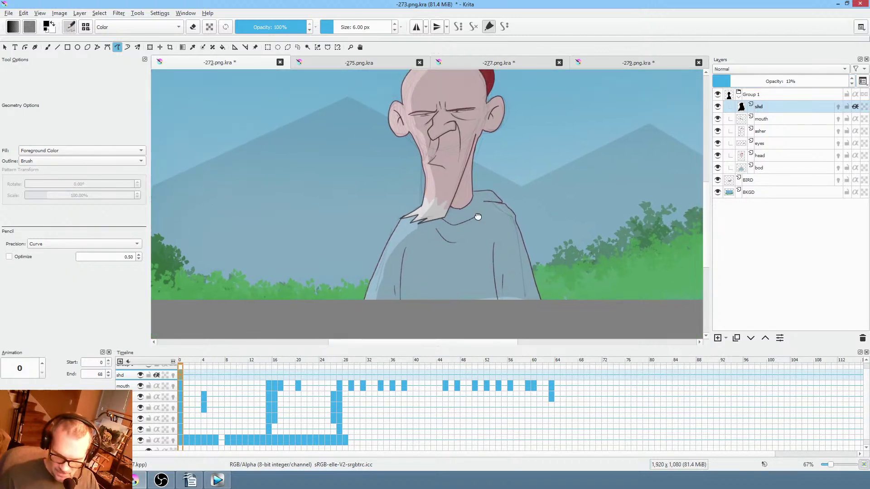
scroll(526, 268, up, 2)
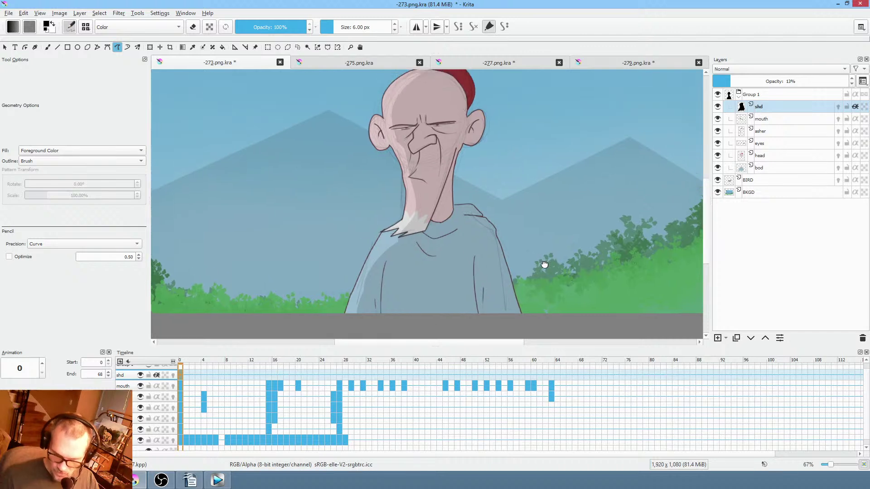
Go to frame 15 and draw the shadow on the shd layer to follow the tilted head's forehead, ear, cheek and jaw.
key(space)
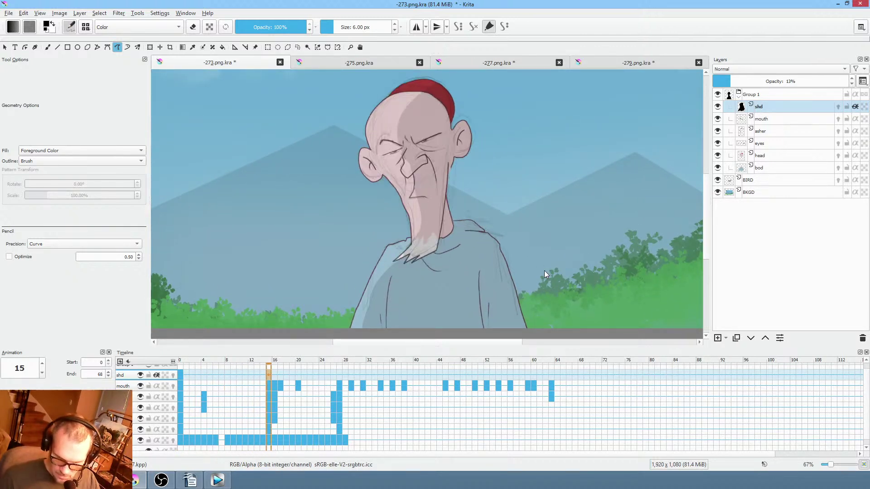
scroll(480, 89, up, 1)
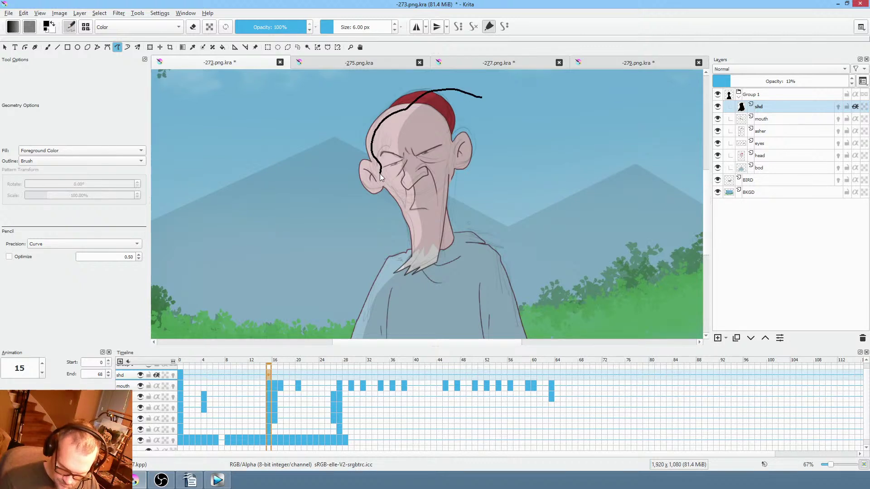
mouse_move(380, 177)
mouse_down()
mouse_move(367, 181)
mouse_move(381, 184)
mouse_up()
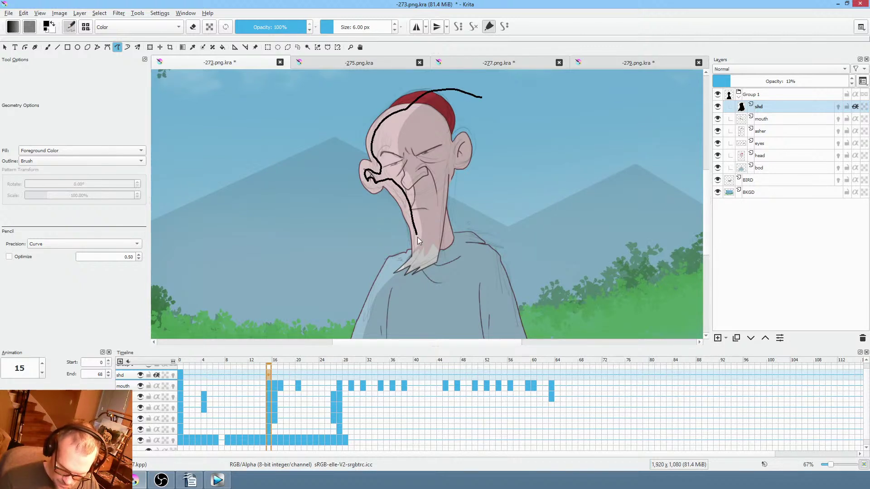
drag(456, 268, 457, 268)
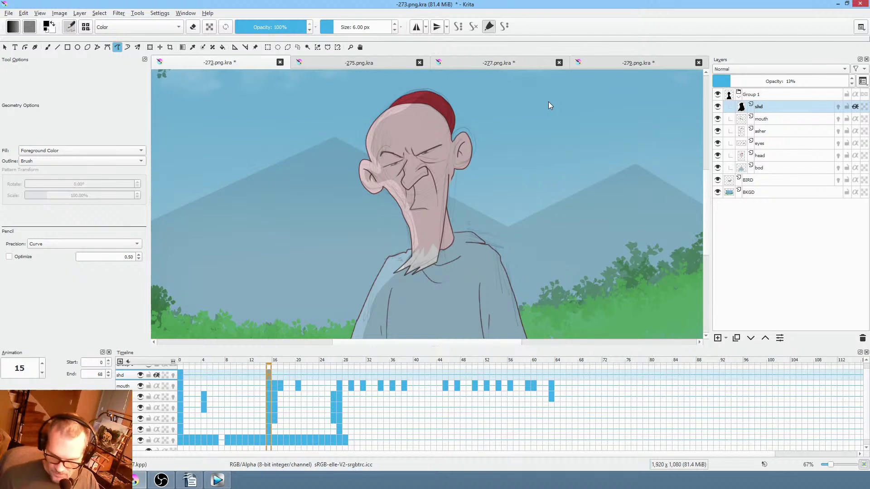
drag(431, 194, 431, 184)
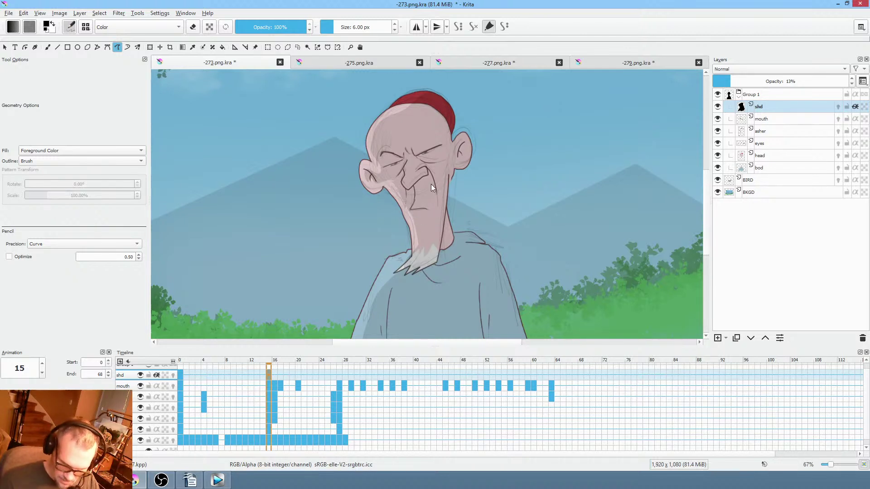
Set the pencil precision to Raw and extend frame 15's shadow along the forehead below the red cap.
click(58, 244)
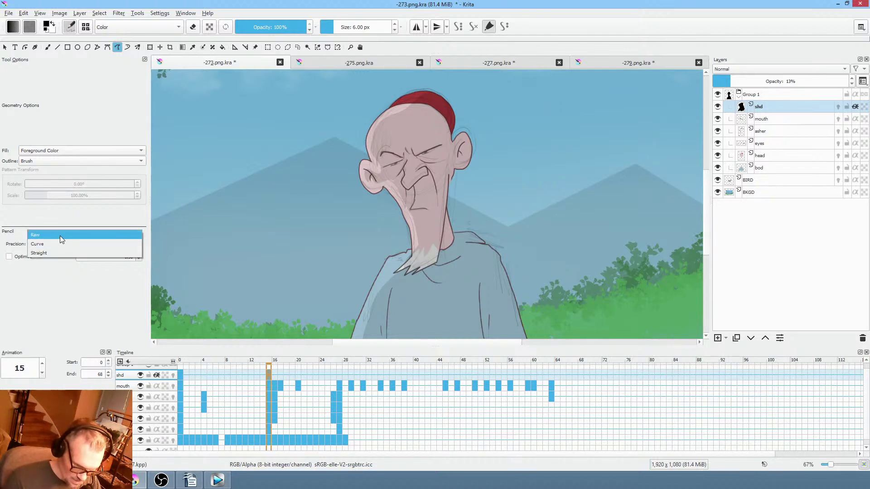
click(60, 236)
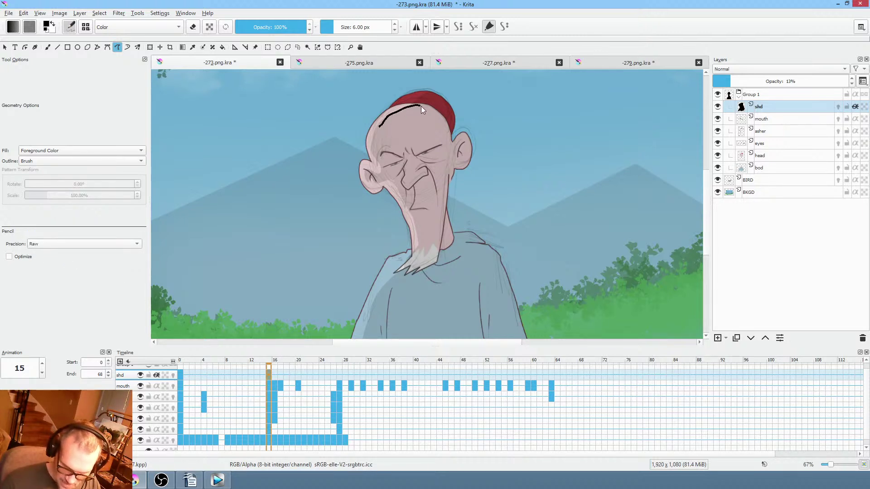
drag(421, 107, 424, 109)
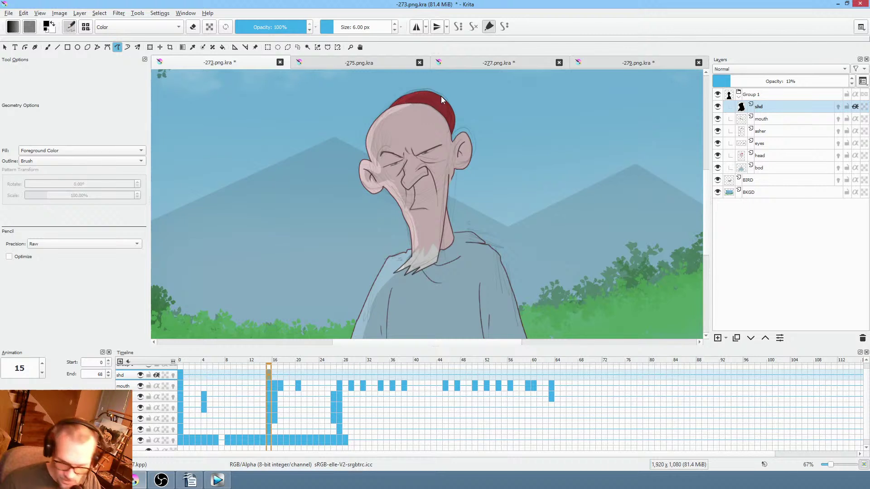
Copy the shd layer's shadow keyframe from frame 0 to frame 27.
click(340, 376)
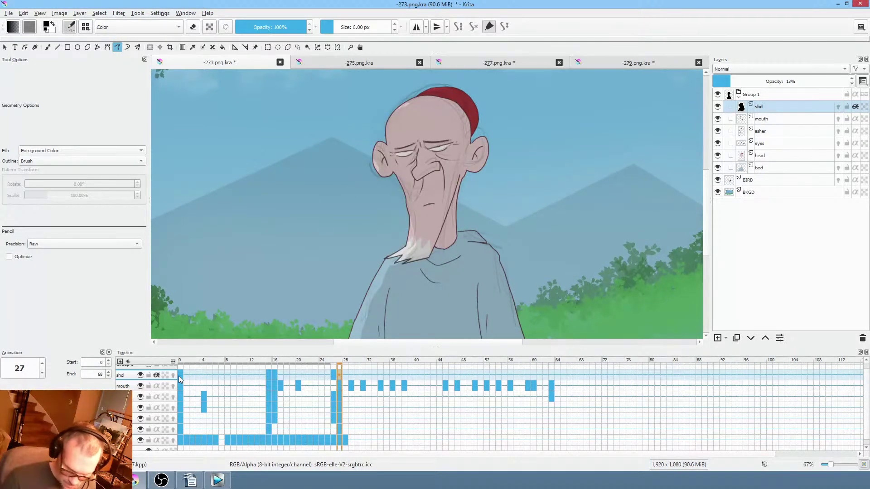
click(181, 376)
click(340, 374)
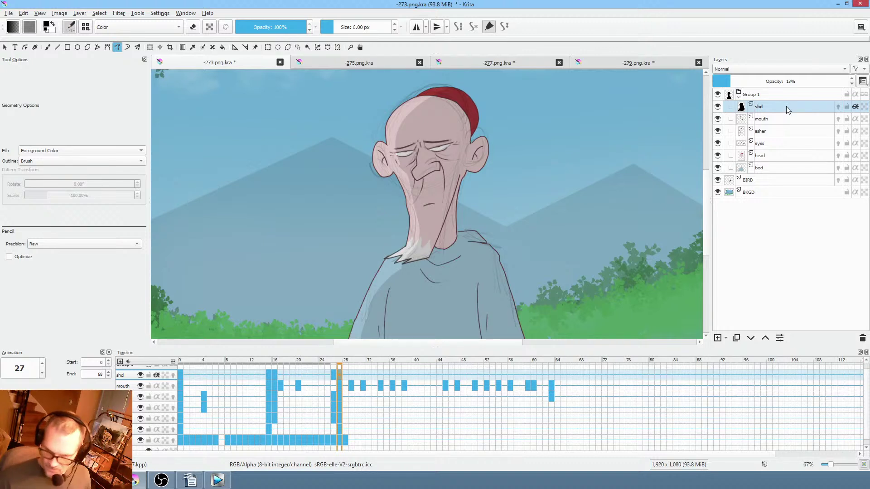
Add a paint layer above shd, turn on Inherit Alpha for it, and rename it shd2.
click(717, 338)
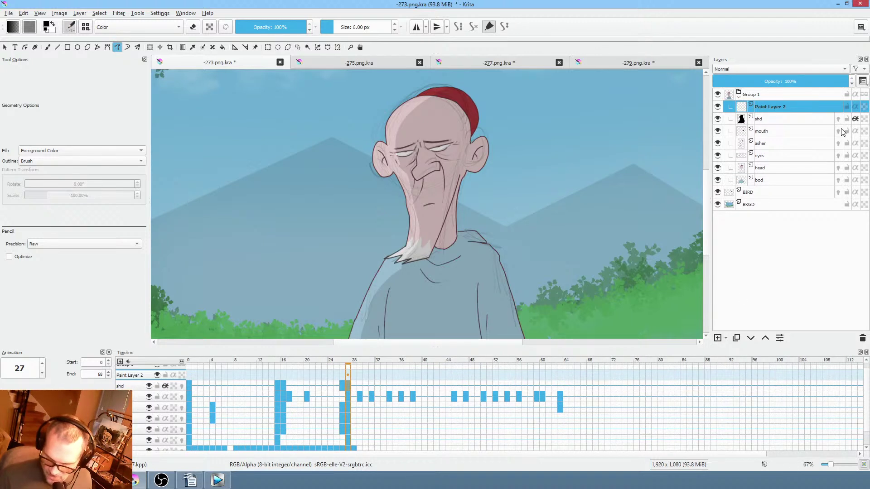
click(855, 106)
double_click(786, 107)
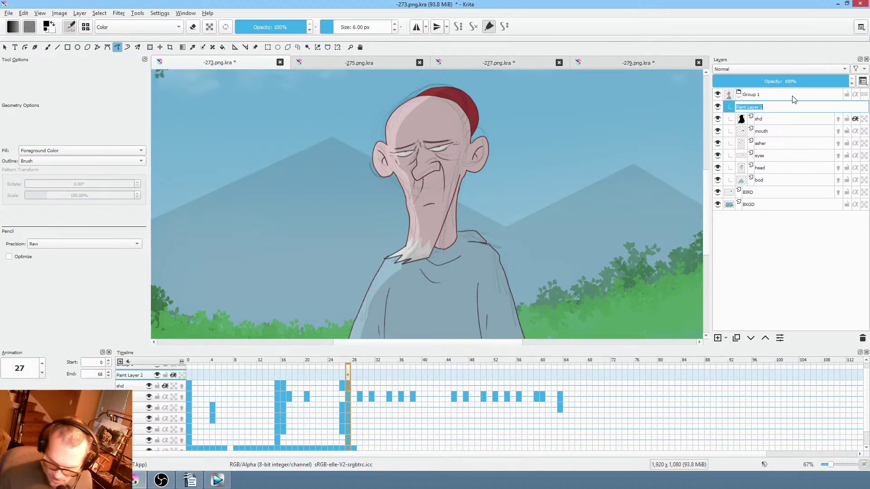
text(shd)
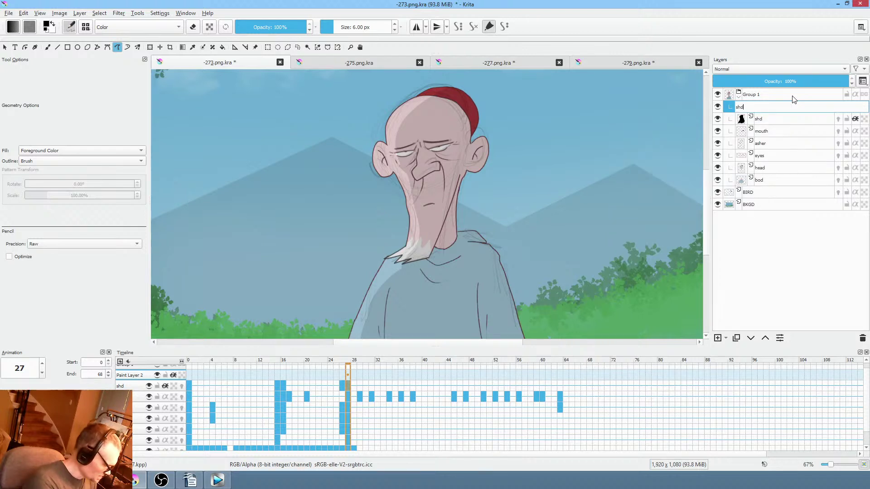
text(2)
key(Return)
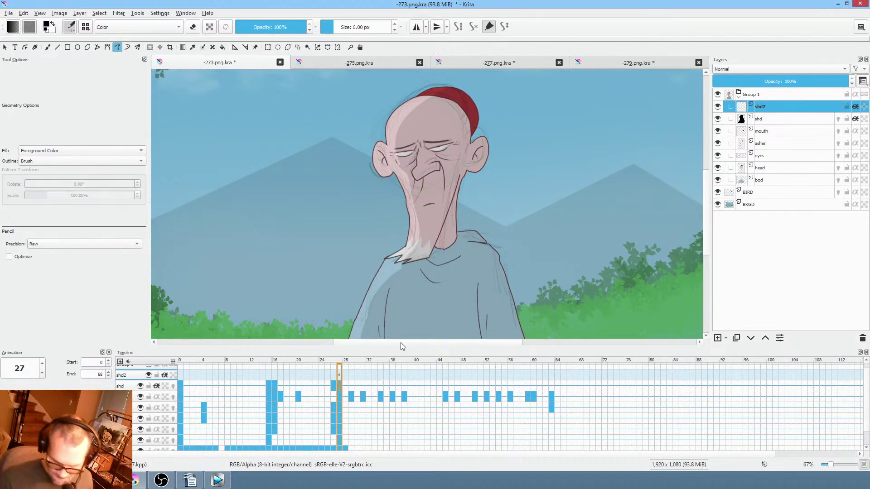
On frame 0 of the shd2 layer, draw filled black shadows inside both ears, in the eye sockets and under the nose.
click(180, 374)
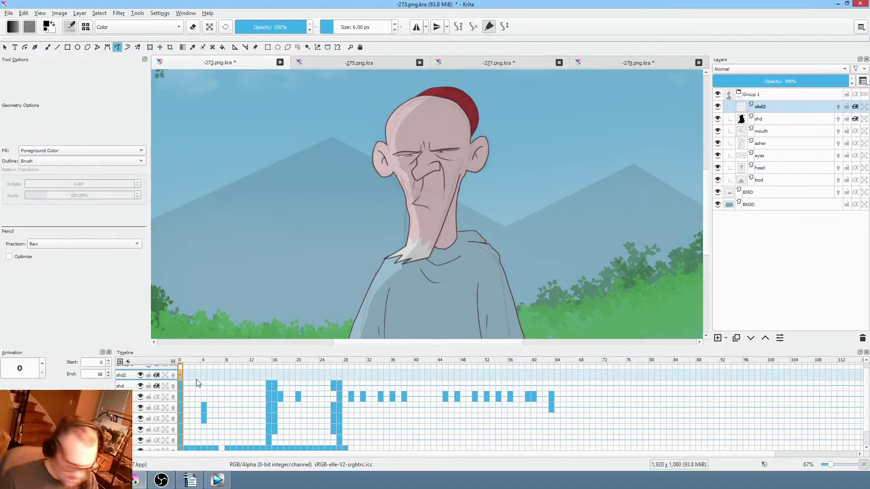
mouse_move(449, 181)
mouse_down()
mouse_move(513, 151)
mouse_move(483, 230)
mouse_up()
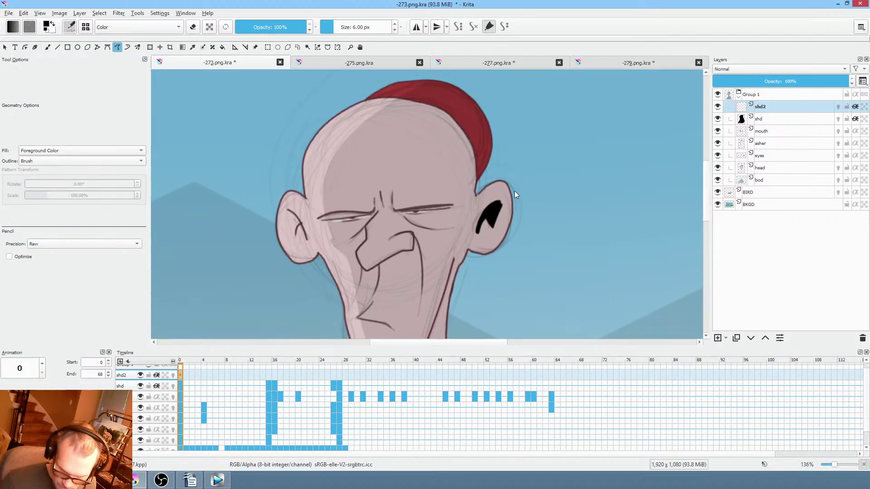
drag(303, 232, 372, 212)
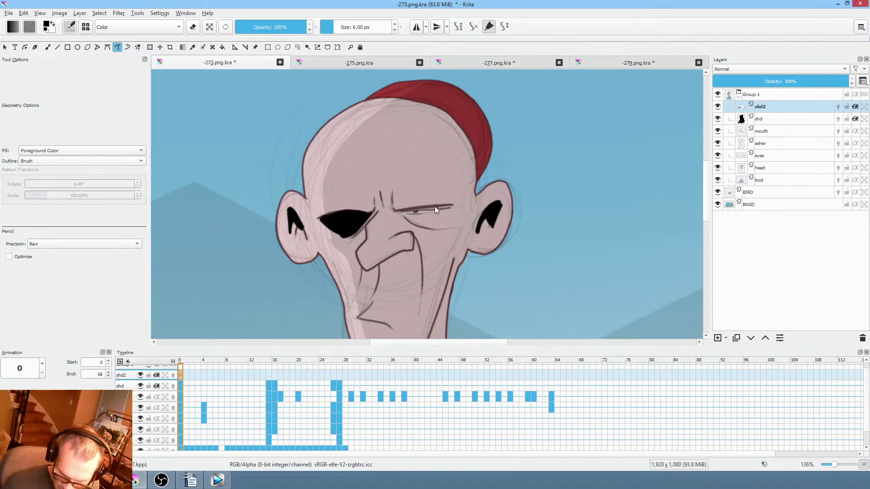
drag(426, 231, 455, 208)
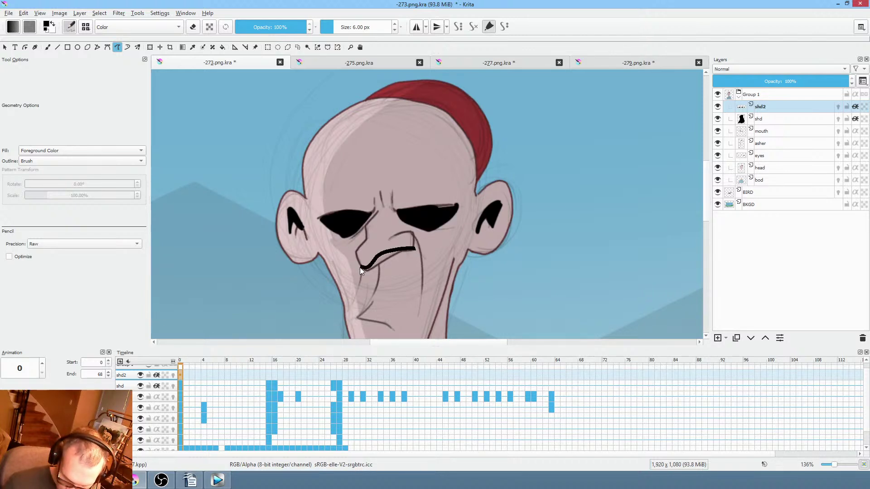
drag(420, 249, 420, 250)
Fill a black shadow down the neck behind the jaw and across the collar beside the beard on shd2.
mouse_move(421, 253)
mouse_down()
mouse_move(428, 175)
mouse_move(457, 133)
mouse_up()
mouse_move(476, 178)
mouse_down()
mouse_move(433, 287)
mouse_move(459, 282)
mouse_move(471, 266)
mouse_move(479, 173)
mouse_up()
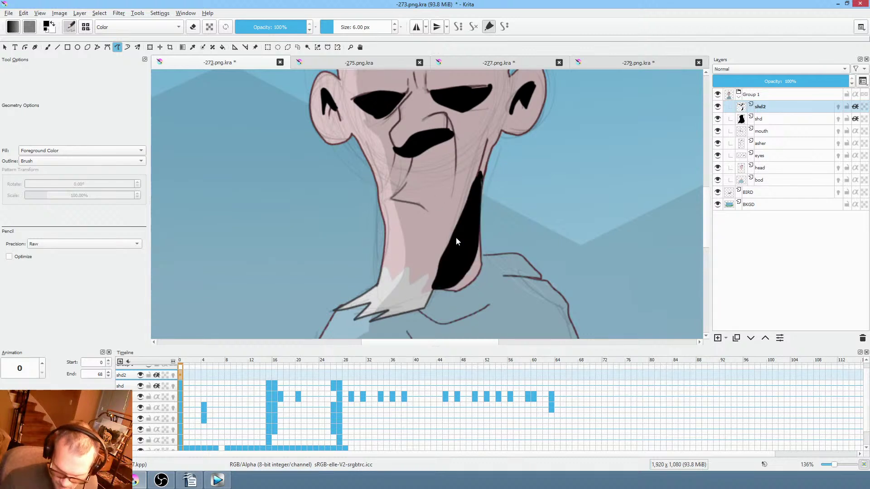
drag(462, 265, 477, 165)
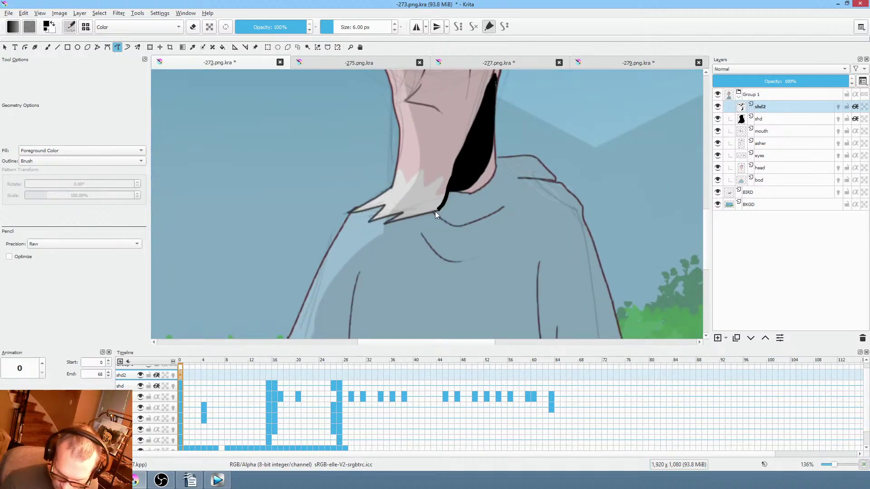
drag(489, 143, 490, 145)
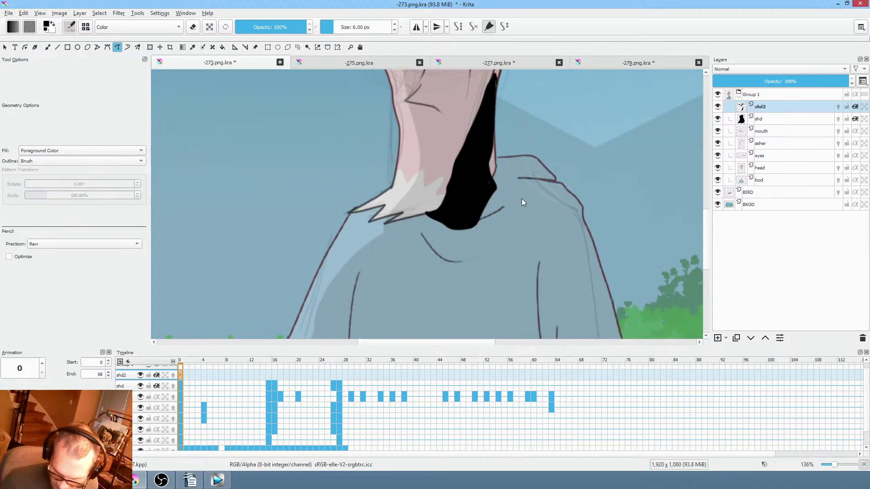
Draw filled black shadows on shd2 for the curved fold below the collar and the vertical folds at the bottom of the robe.
mouse_move(449, 255)
mouse_down()
mouse_move(456, 277)
mouse_move(502, 244)
mouse_move(508, 136)
mouse_move(496, 224)
mouse_up()
key(ctrl+z)
drag(368, 187, 420, 216)
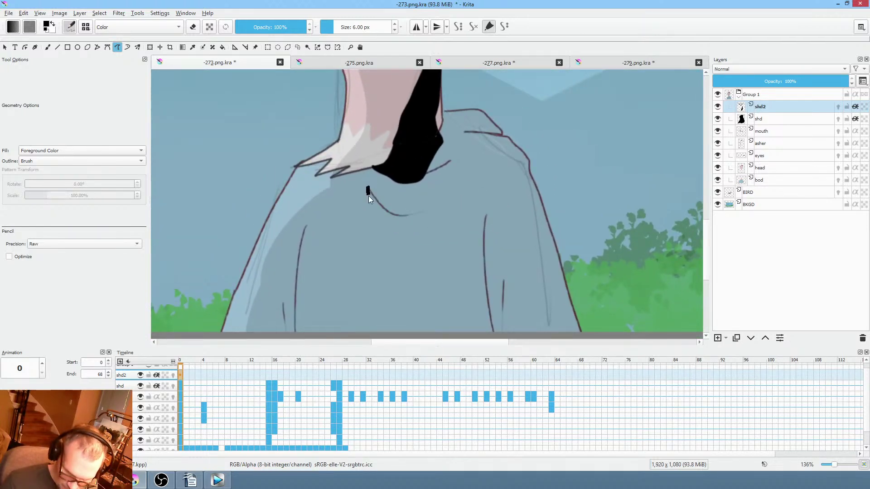
mouse_move(368, 197)
mouse_down()
mouse_move(440, 215)
mouse_move(450, 200)
mouse_move(395, 214)
mouse_move(369, 195)
mouse_up()
scroll(521, 239, down, 3)
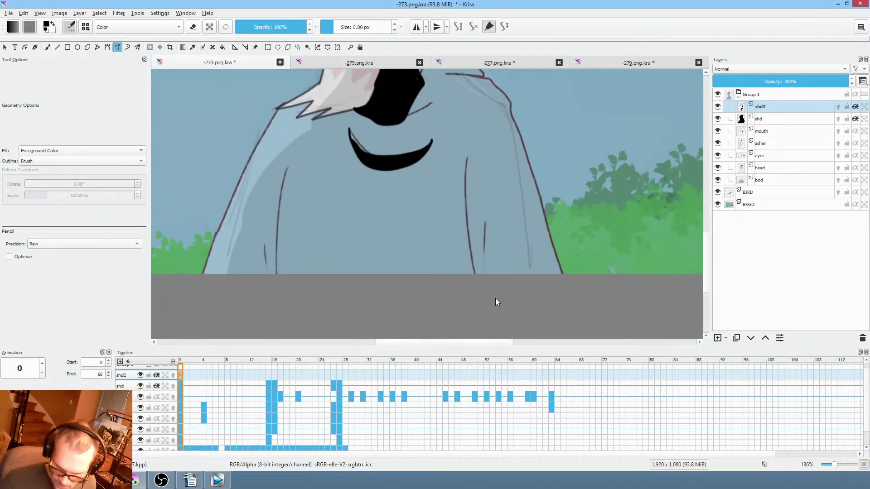
mouse_move(482, 269)
mouse_down()
mouse_move(473, 163)
mouse_move(447, 301)
mouse_up()
mouse_move(370, 300)
mouse_down()
mouse_move(333, 284)
mouse_move(286, 180)
mouse_move(254, 309)
mouse_up()
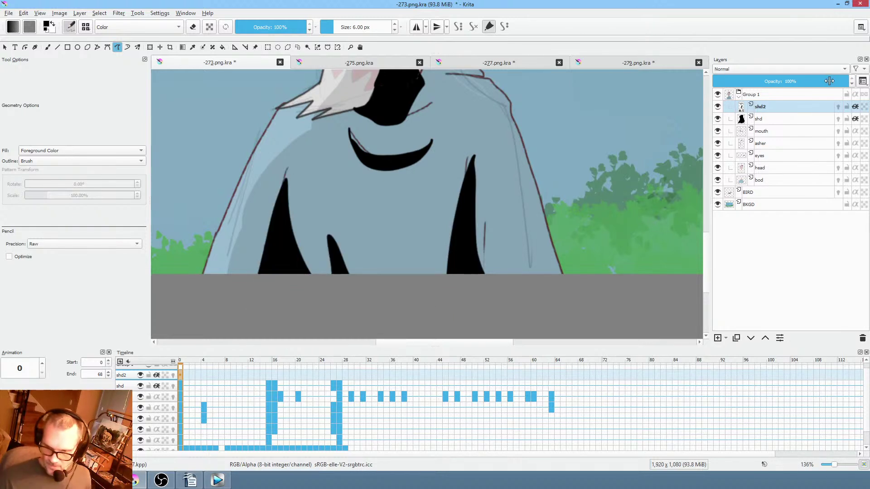
Set the shd2 layer's opacity to 10% and draw a filled shadow down the robe's outer shoulder and sleeve on frame 0.
mouse_move(829, 82)
mouse_down()
mouse_move(706, 84)
mouse_move(748, 86)
mouse_move(715, 84)
mouse_move(727, 84)
mouse_up()
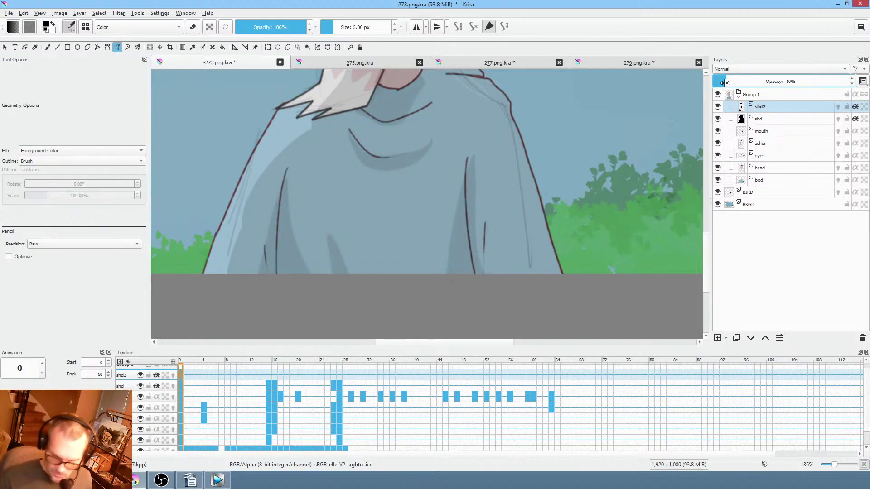
scroll(517, 181, down, 3)
drag(530, 234, 472, 217)
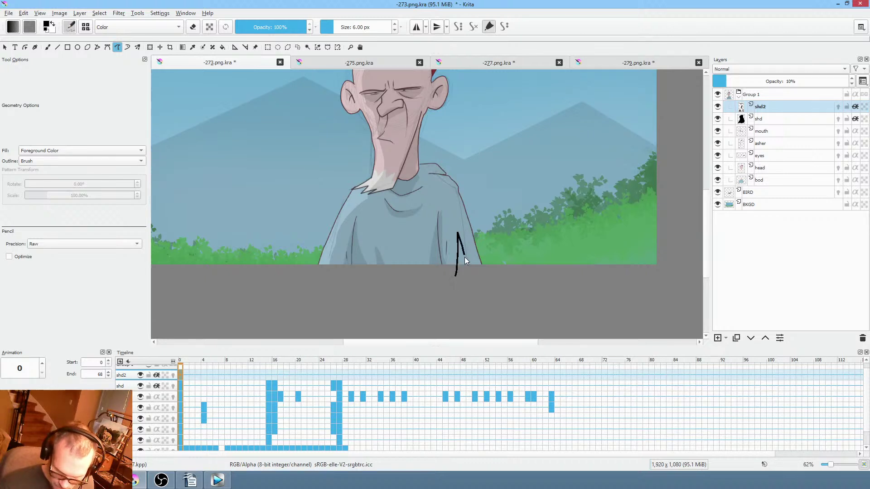
mouse_move(450, 178)
mouse_down()
mouse_move(442, 156)
mouse_move(495, 221)
mouse_up()
key(ctrl+z)
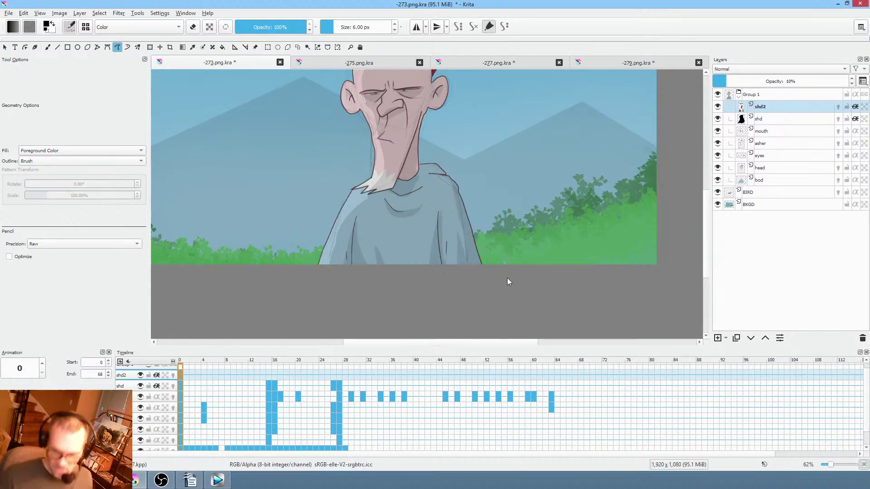
Try to draw a filled shadow along the back of the red cap on shd2.
scroll(507, 278, up, 5)
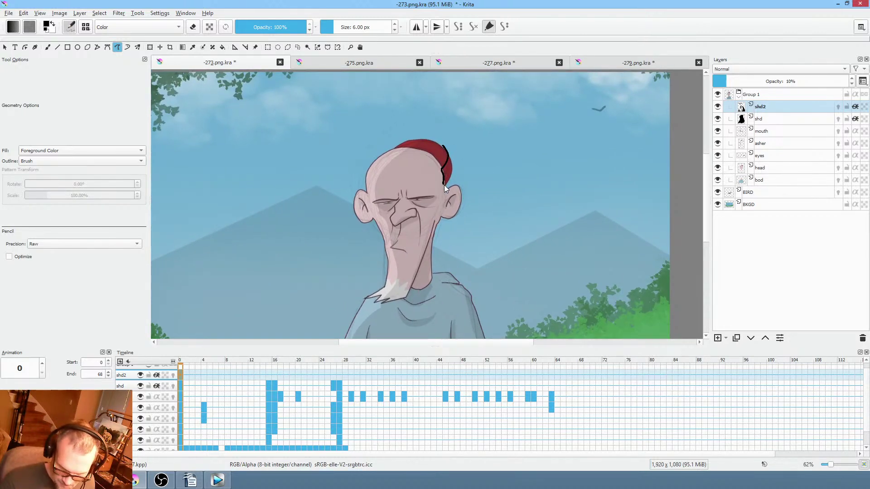
key(ctrl+z)
scroll(553, 175, down, 2)
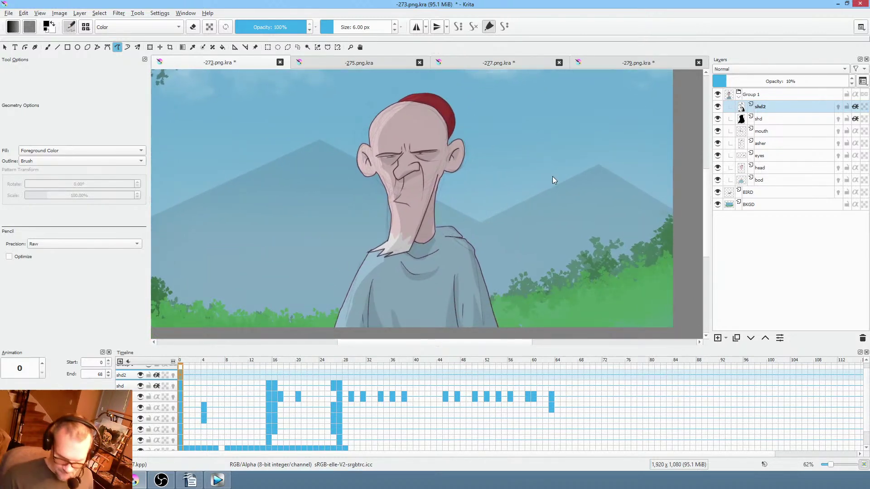
On frame 15 of shd2, erase the carried-over shadows from the whole head and face.
click(267, 375)
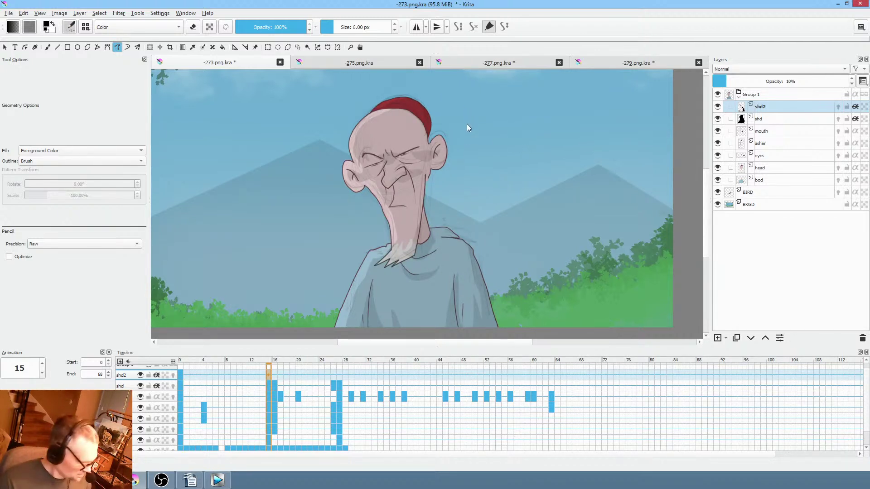
key(e)
mouse_move(473, 109)
mouse_down()
mouse_move(439, 91)
mouse_move(321, 116)
mouse_move(329, 190)
mouse_move(348, 235)
mouse_up()
drag(425, 222, 426, 223)
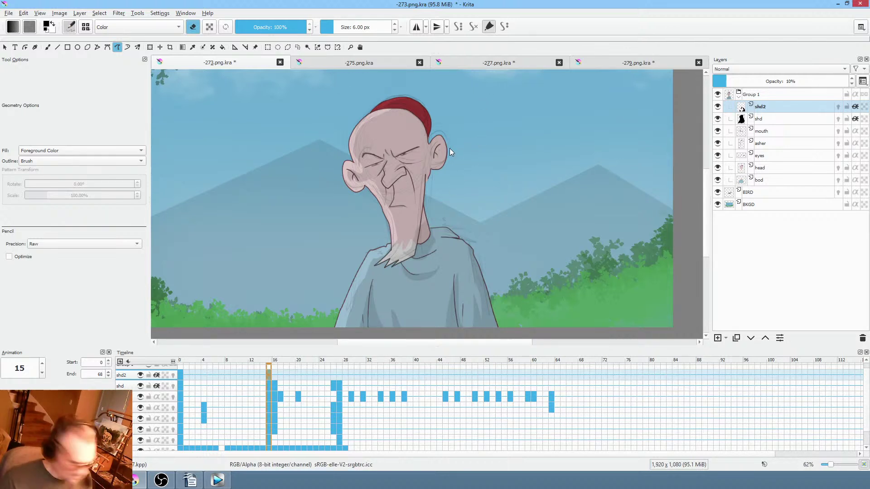
Draw filled shadows on frame 15 of shd2 in both eye sockets and under the nose.
key(e)
scroll(450, 158, up, 4)
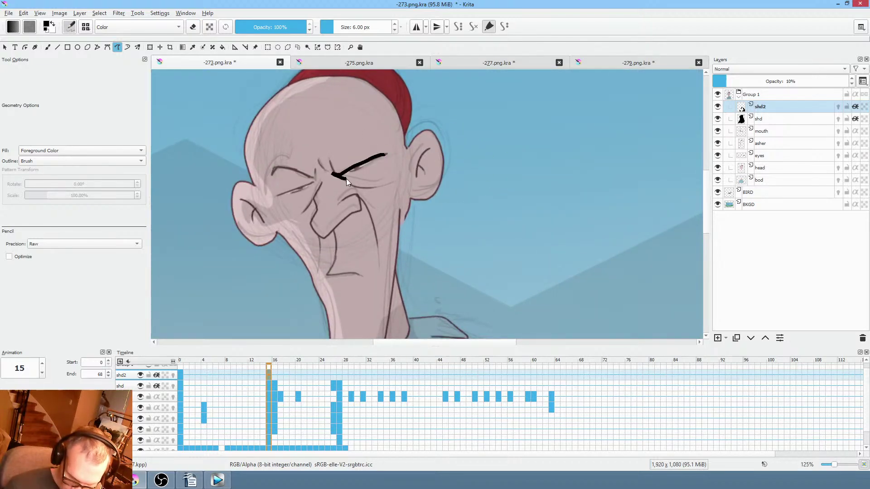
drag(387, 163, 387, 163)
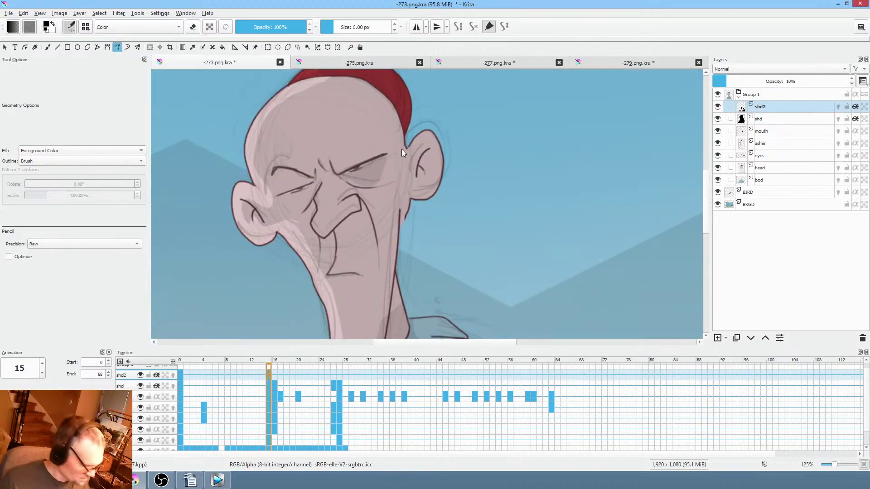
key(space)
key(space)
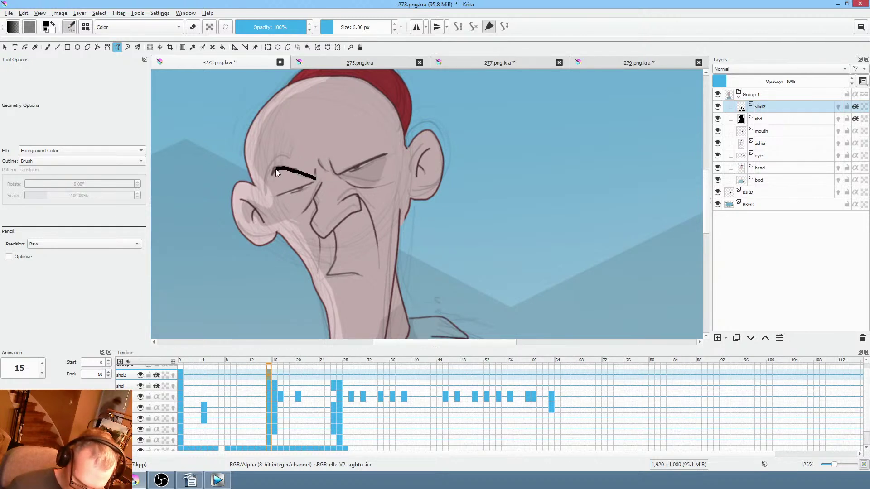
drag(316, 189, 317, 186)
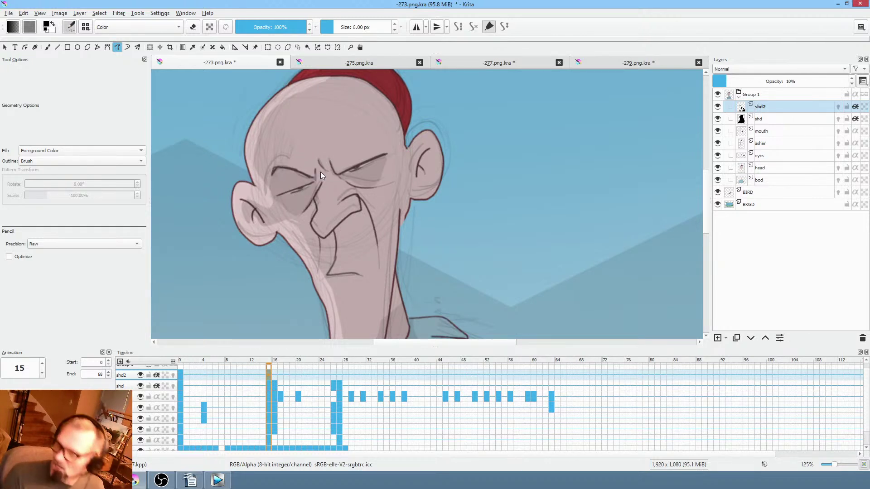
key(space)
key(space)
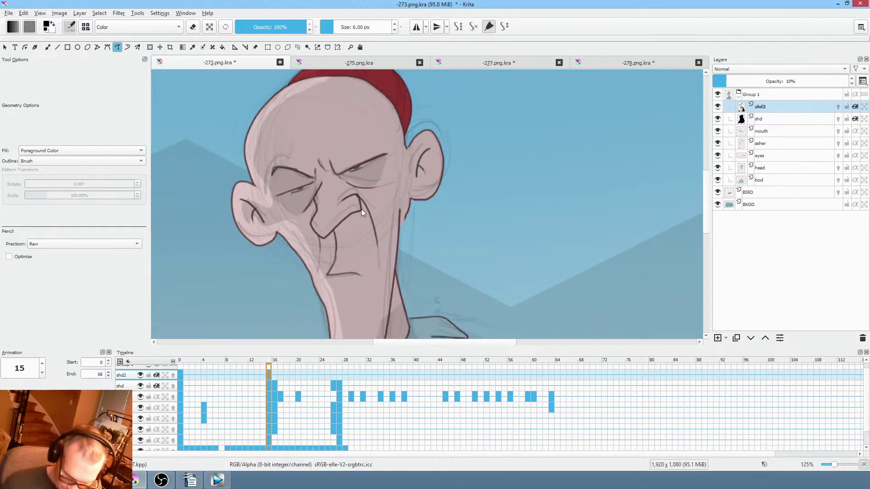
mouse_move(361, 208)
mouse_down()
mouse_move(321, 234)
mouse_move(335, 243)
mouse_move(362, 213)
mouse_up()
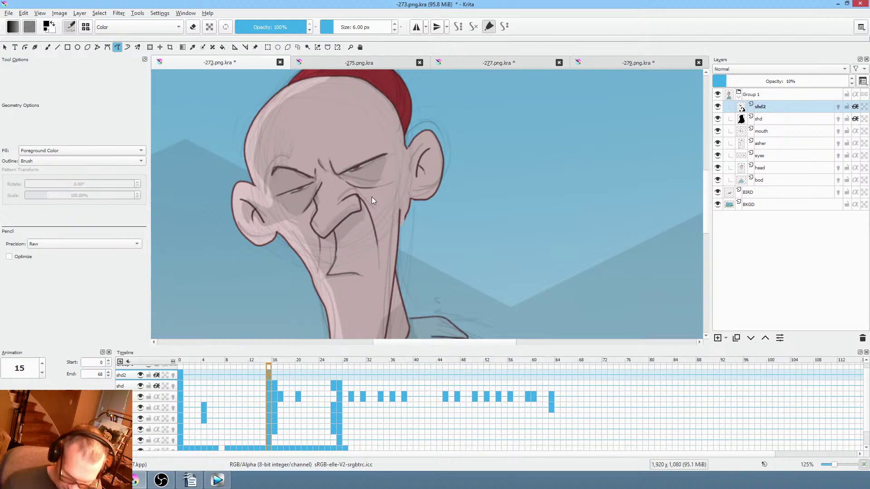
key(space)
key(space)
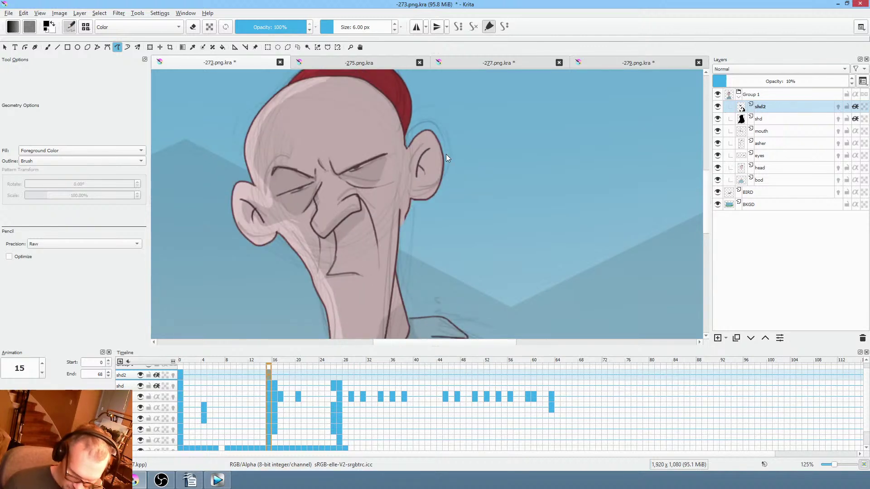
Compare the face shading with frame 0 and erase excess shd2 shadow near the left ear and along the jaw on frame 15.
key(space)
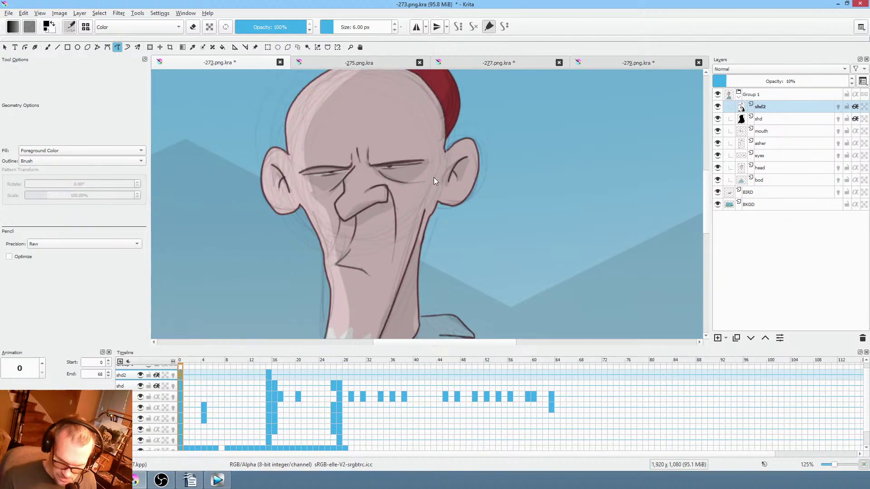
key(space)
key(Home)
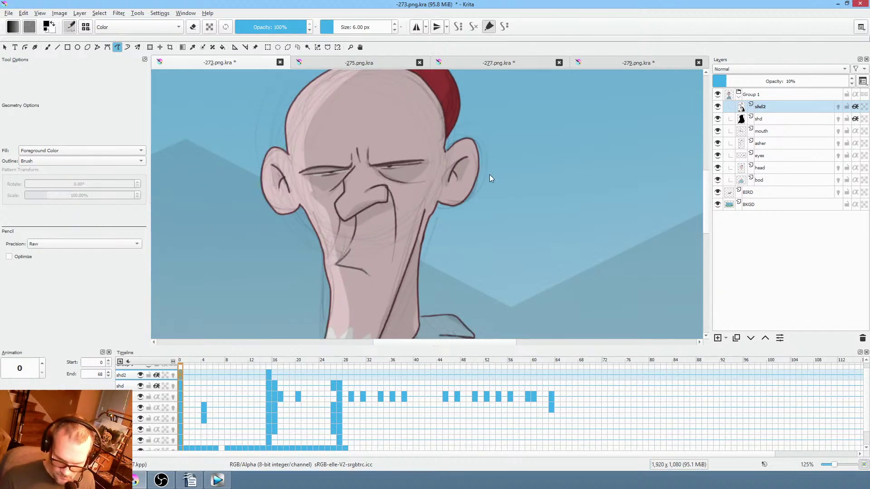
click(269, 375)
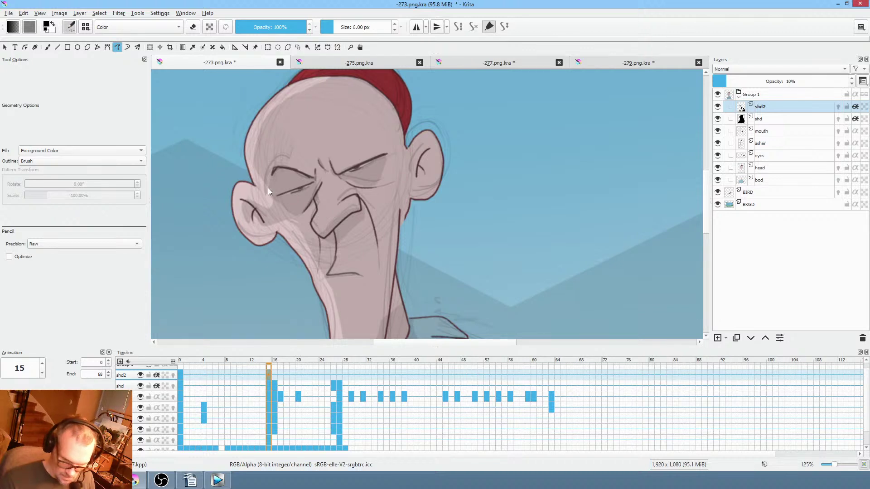
key(e)
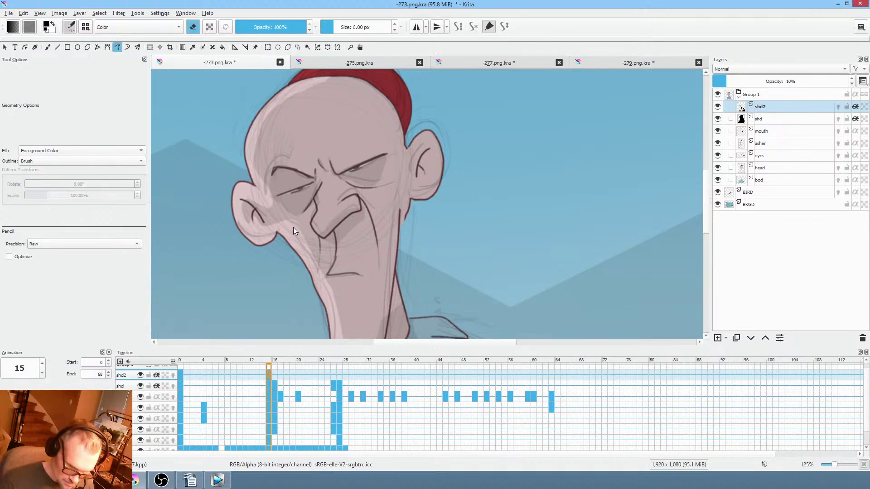
mouse_move(275, 195)
mouse_down()
mouse_move(256, 195)
mouse_move(263, 236)
mouse_up()
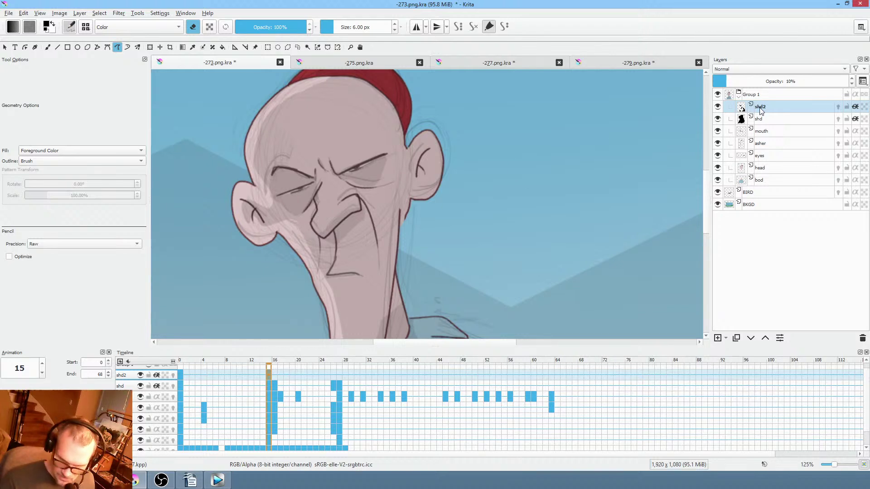
drag(408, 218, 394, 233)
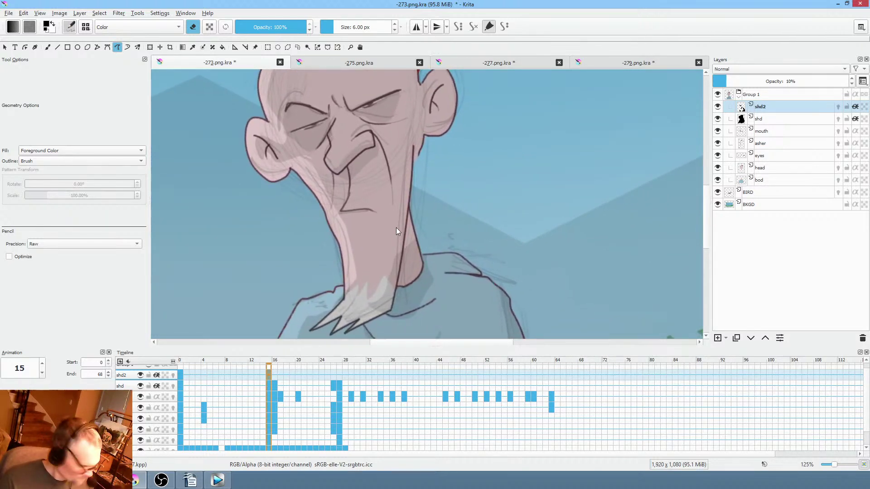
key(e)
key(e)
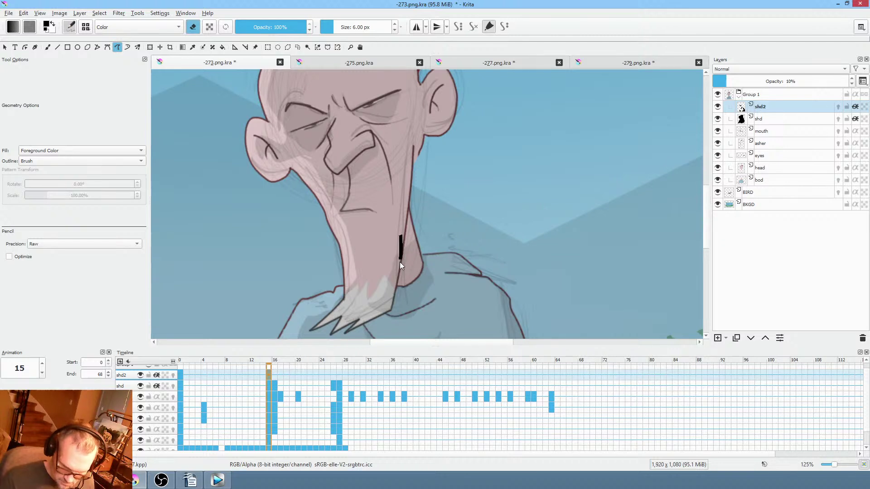
drag(386, 284, 388, 293)
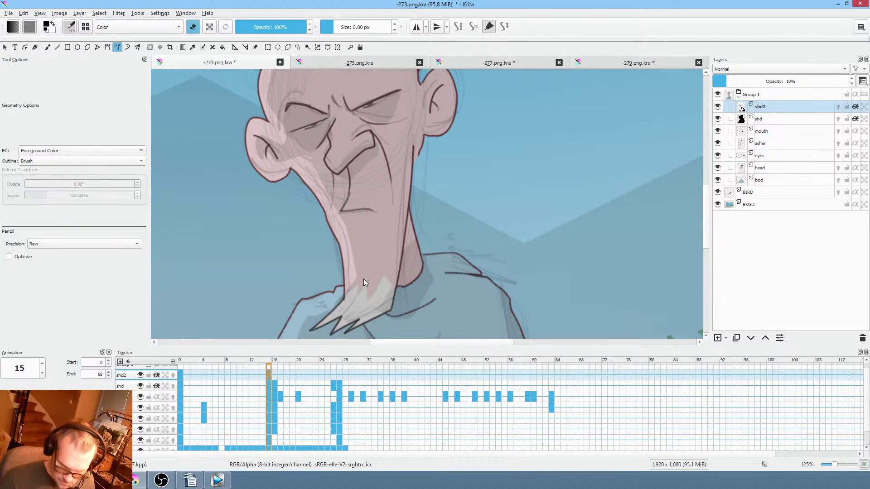
On frame 16 of shd2, erase the carried-over shadows from the head and face down to the beard.
key(Right)
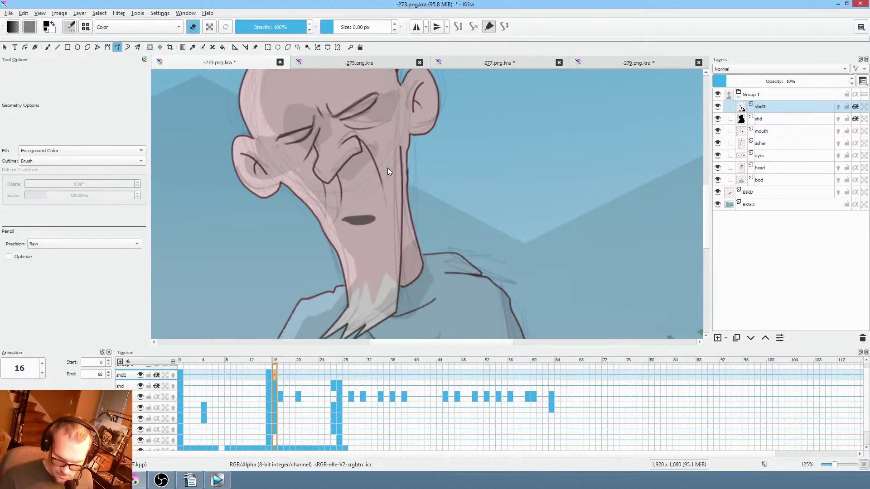
drag(387, 167, 415, 215)
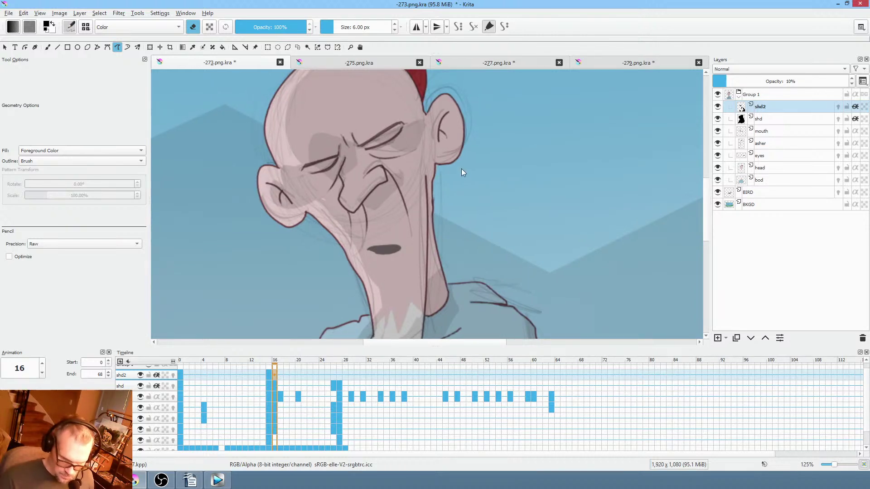
scroll(461, 169, down, 2)
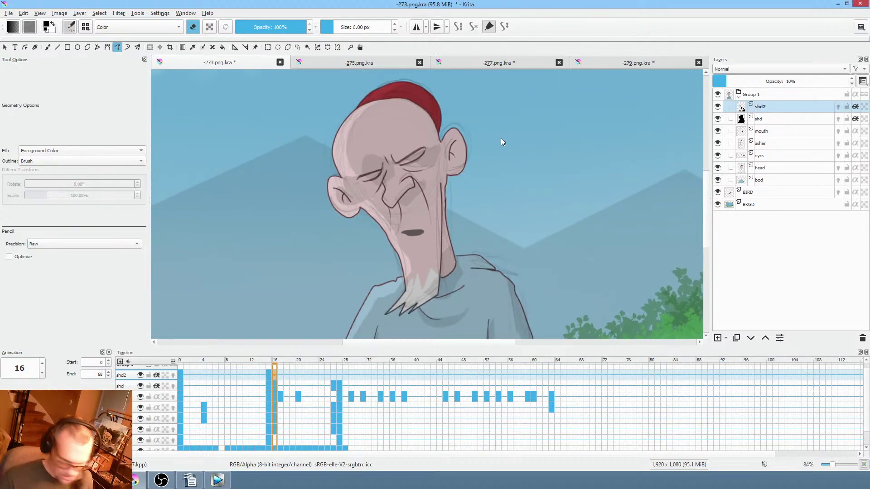
key(e)
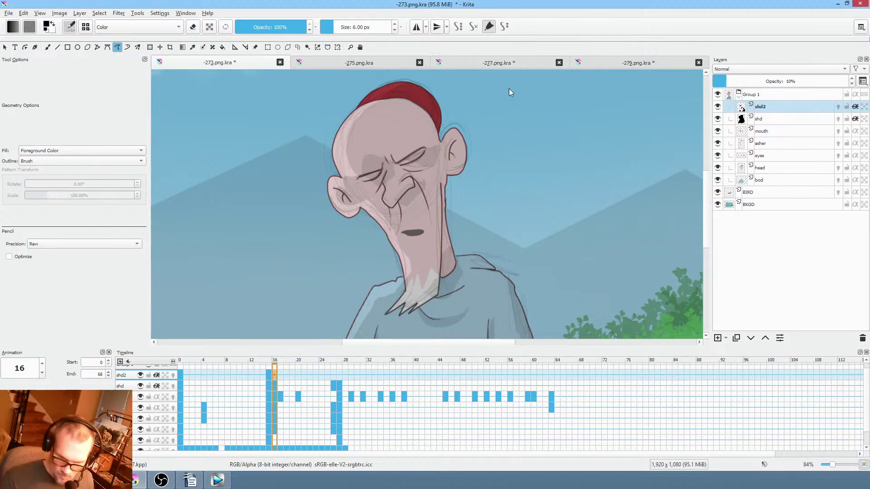
key(e)
mouse_move(520, 115)
mouse_down()
mouse_move(382, 85)
mouse_move(309, 259)
mouse_up()
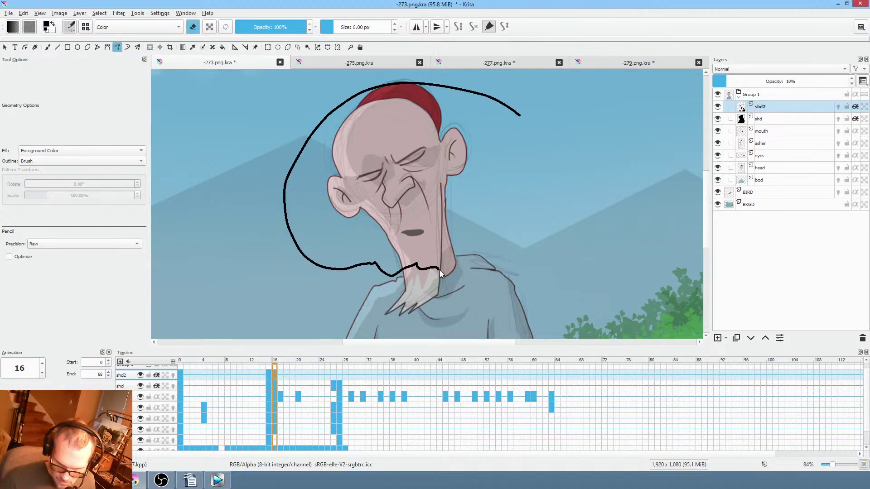
drag(439, 270, 440, 271)
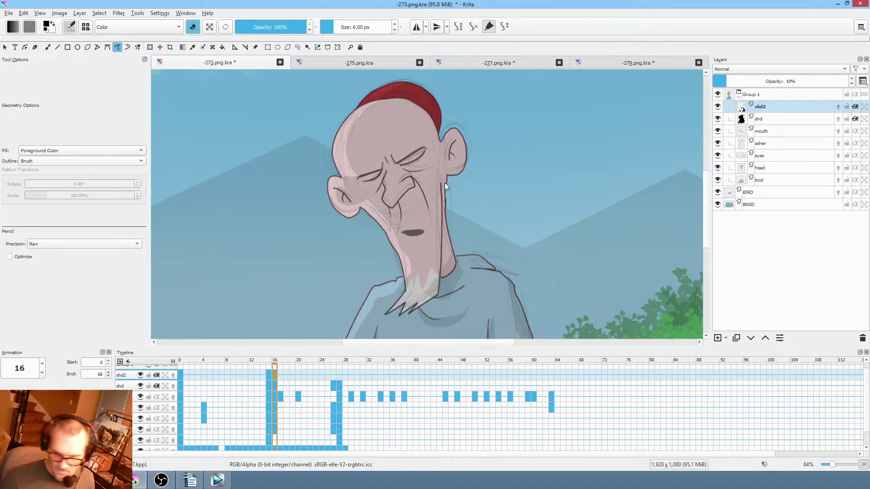
Compare the pose with frame 15 and draw filled shadows in the eye sockets and under the nose on frame 16 of shd2.
drag(445, 183, 419, 210)
key(Left)
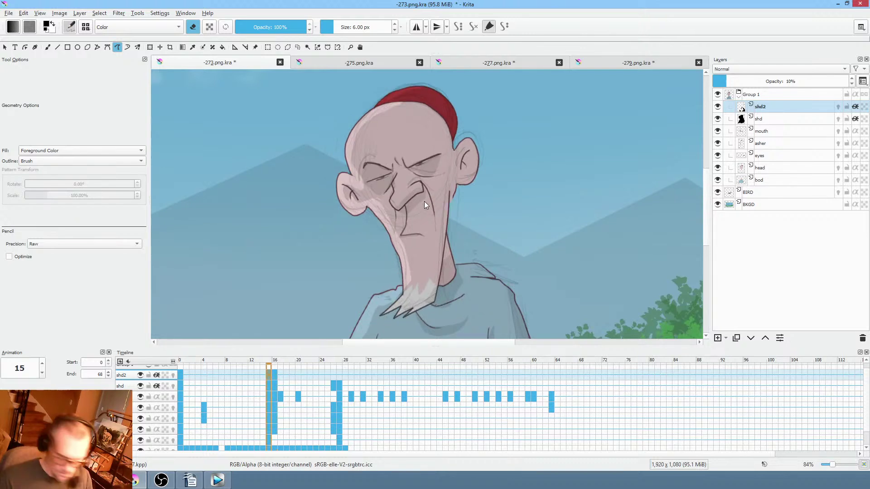
key(Right)
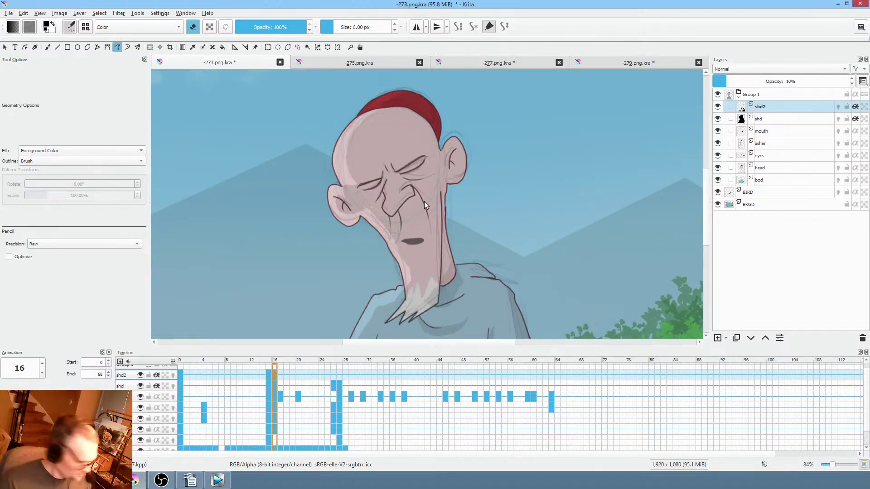
key(e)
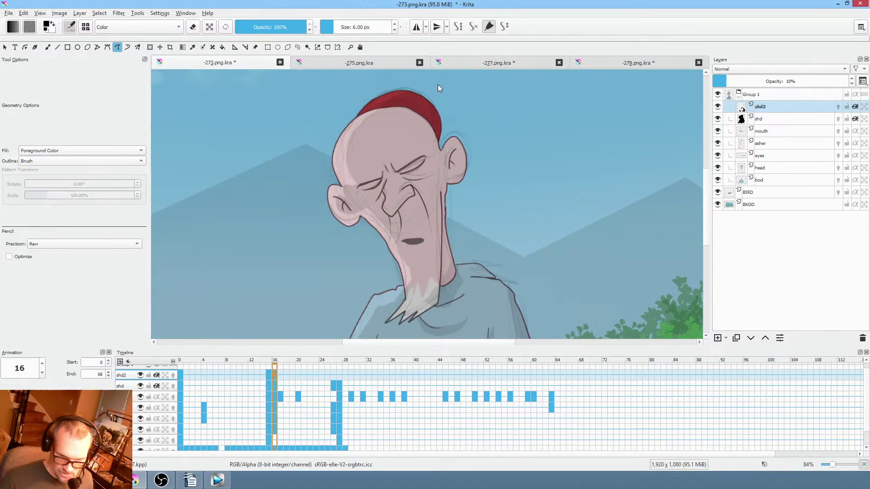
scroll(417, 183, up, 4)
mouse_move(452, 107)
mouse_down()
mouse_move(380, 142)
mouse_move(426, 162)
mouse_move(454, 157)
mouse_move(457, 110)
mouse_up()
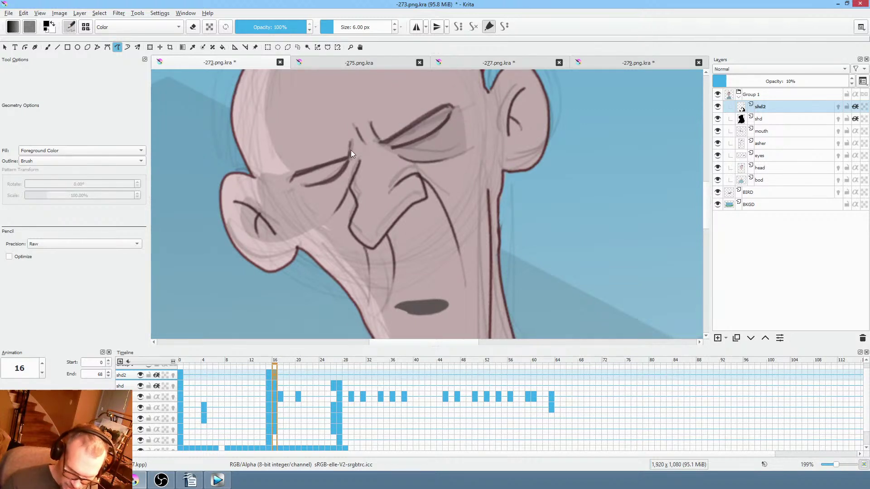
mouse_move(323, 206)
mouse_down()
mouse_move(355, 152)
mouse_move(398, 166)
mouse_move(366, 199)
mouse_move(370, 210)
mouse_move(411, 208)
mouse_move(424, 159)
mouse_up()
Try to add a small filled shadow below the open mouth on frame 16 of shd2.
scroll(399, 150, down, 1)
scroll(435, 182, down, 1)
drag(423, 246, 458, 241)
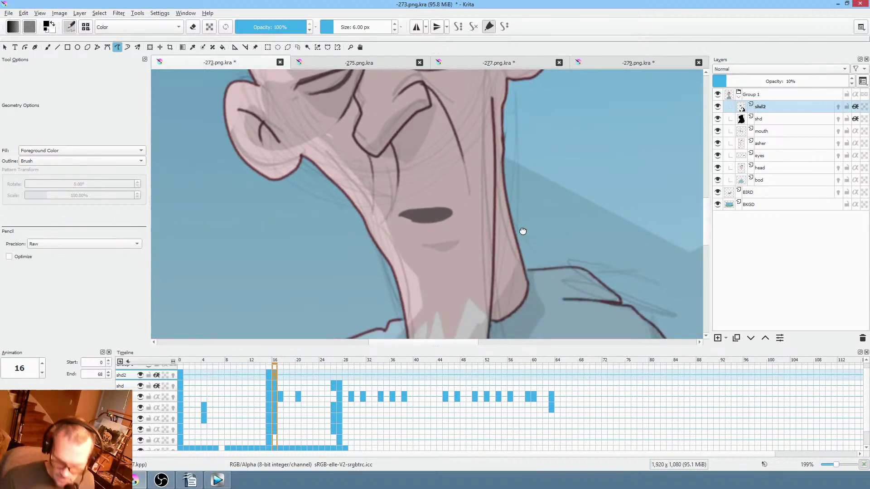
scroll(521, 230, down, 1)
key(ctrl+z)
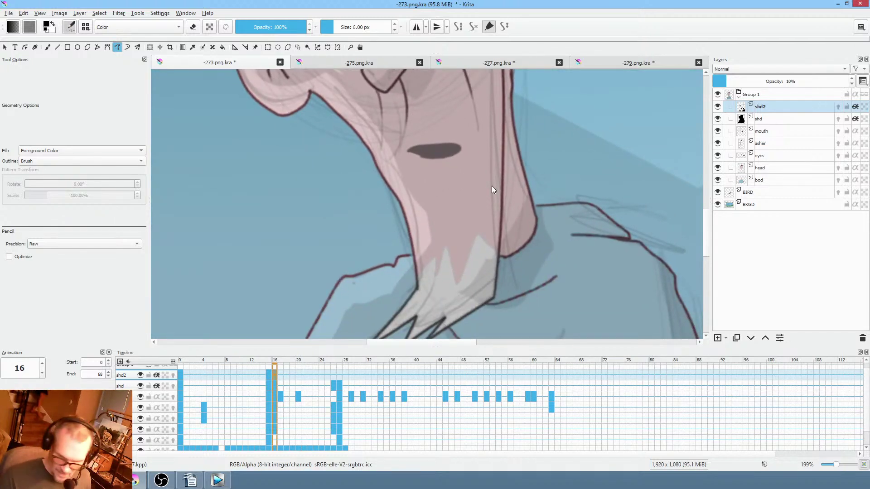
Draw a filled shadow along the lower edge of the beard on frame 16 of shd2.
scroll(492, 185, down, 1)
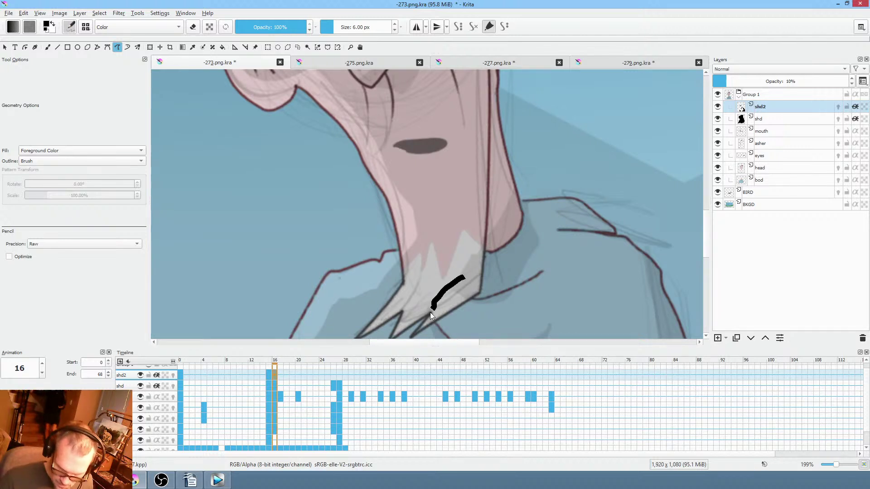
drag(431, 311, 474, 285)
mouse_move(504, 219)
mouse_down()
mouse_move(504, 156)
mouse_move(531, 155)
mouse_move(529, 251)
mouse_up()
scroll(528, 251, down, 1)
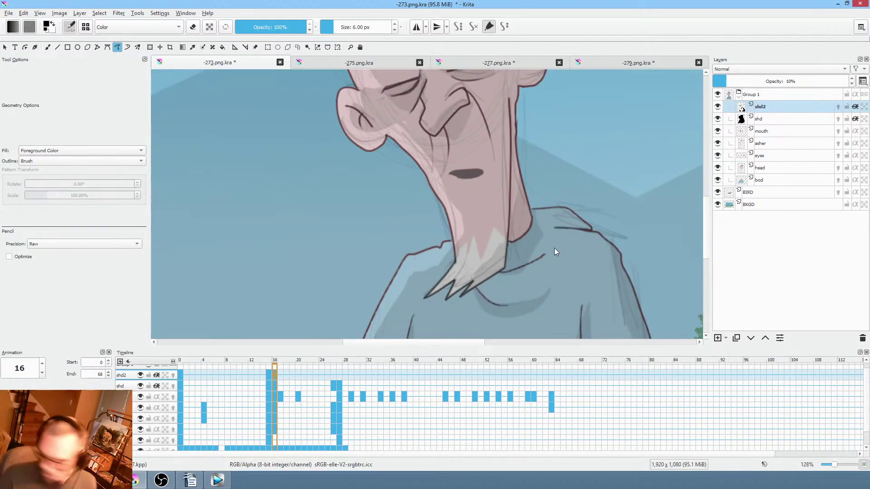
scroll(501, 250, down, 2)
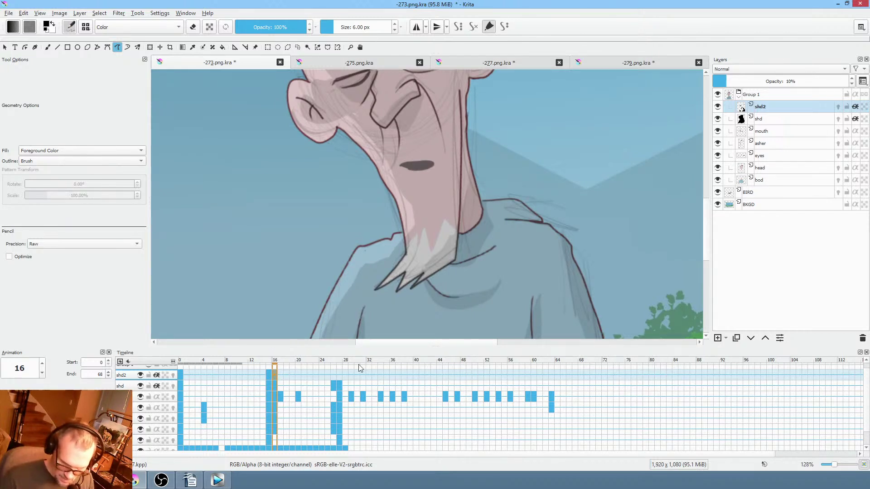
On frame 26 of shd2, erase the carried-over face shadows and redraw filled ones in the ears, eye sockets and under the nose.
click(333, 373)
mouse_move(525, 195)
mouse_down()
mouse_move(462, 285)
mouse_move(485, 199)
mouse_move(484, 228)
mouse_up()
scroll(487, 208, down, 1)
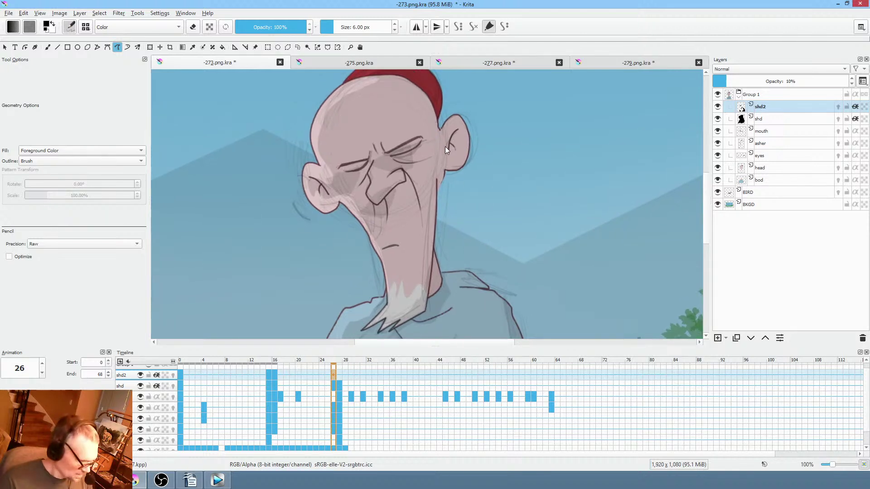
scroll(463, 157, down, 1)
key(e)
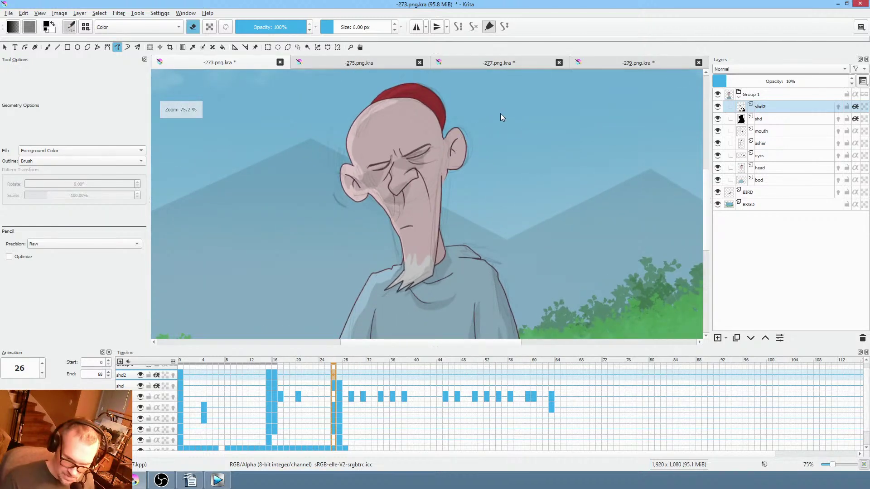
mouse_move(500, 109)
mouse_down()
mouse_move(355, 80)
mouse_move(339, 269)
mouse_move(532, 149)
mouse_move(539, 109)
mouse_up()
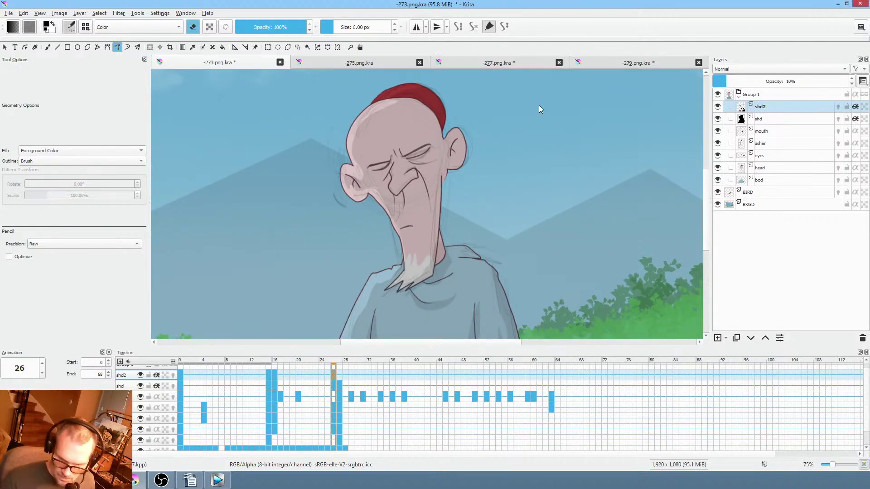
key(e)
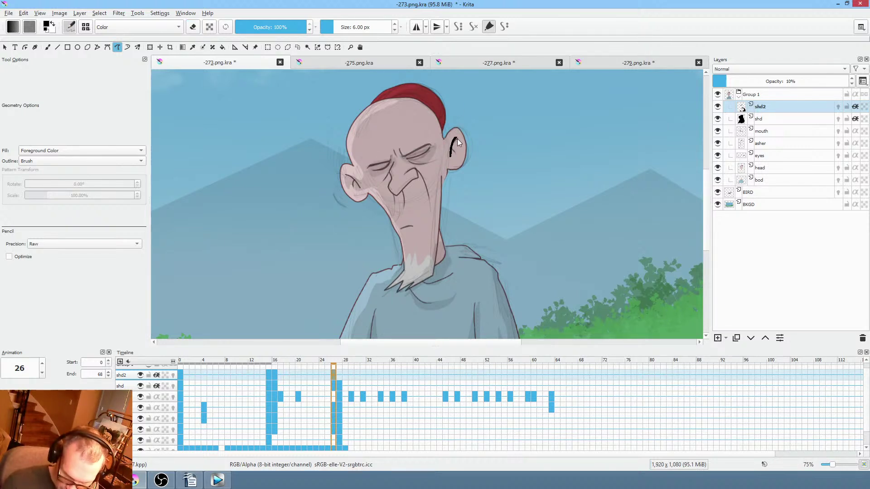
mouse_move(351, 188)
mouse_down()
mouse_move(400, 186)
mouse_move(397, 196)
mouse_move(407, 201)
mouse_move(421, 180)
mouse_up()
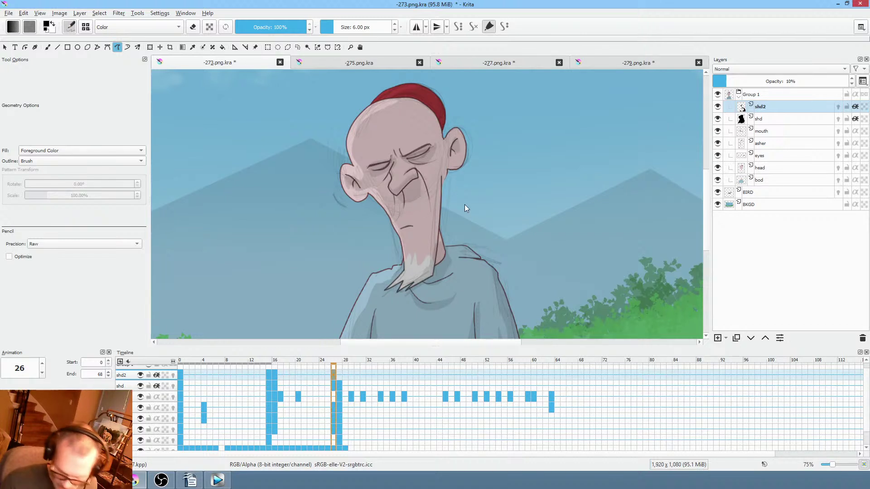
On frame 27 of shd2, erase the carried-over face shadows and redraw filled ones around the eyes, nose and on the neck.
click(339, 375)
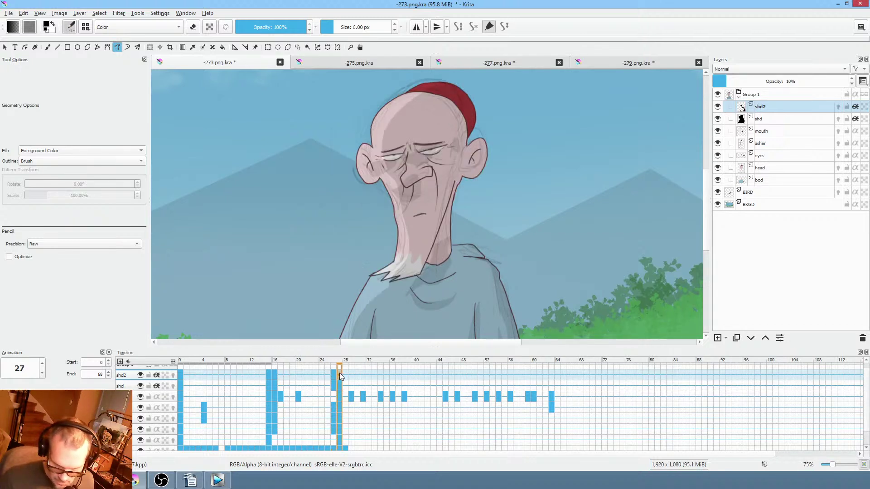
key(e)
mouse_move(492, 90)
mouse_down()
mouse_move(371, 86)
mouse_move(383, 258)
mouse_move(521, 113)
mouse_up()
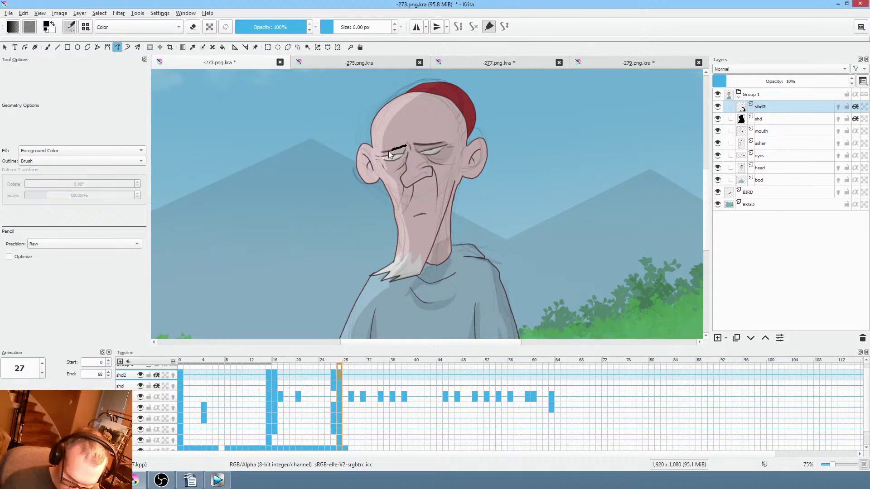
drag(393, 170, 394, 169)
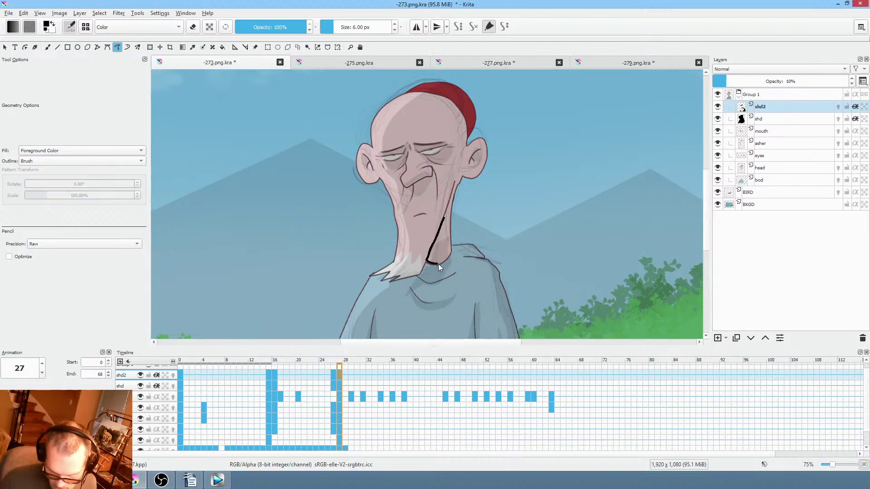
drag(450, 213, 450, 214)
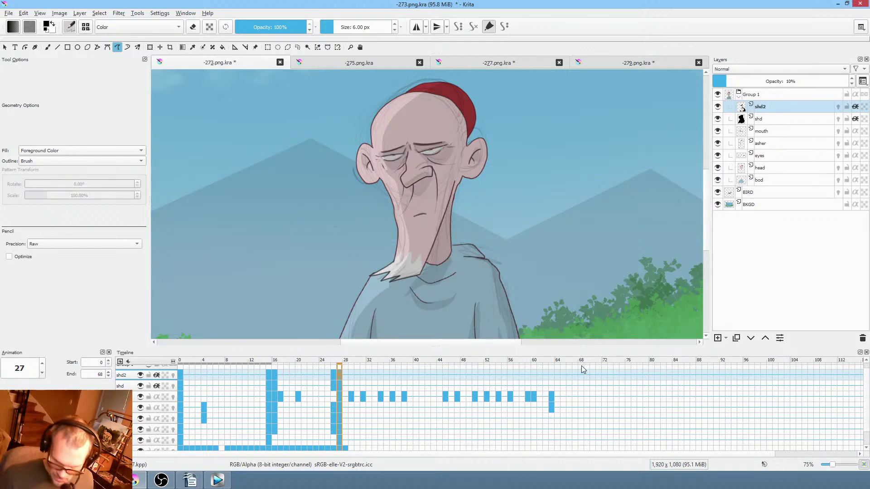
Hide the asher sketch layer and play the animation from frame 0.
scroll(558, 233, down, 3)
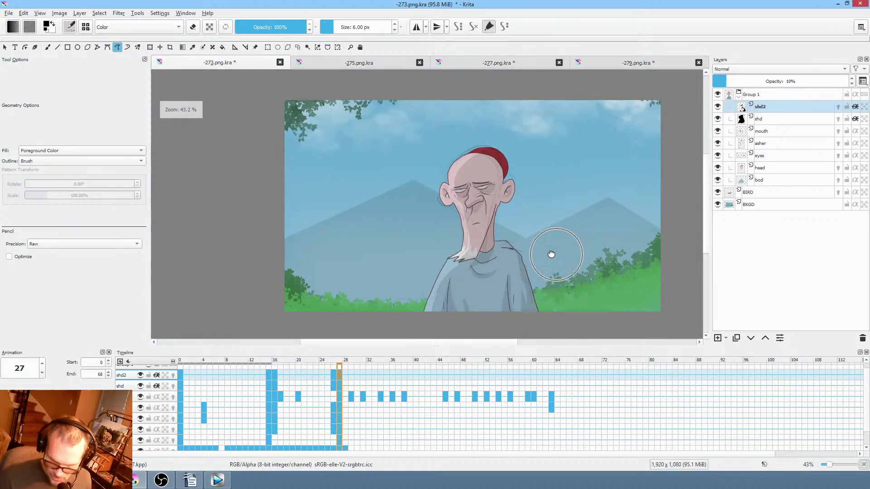
click(181, 376)
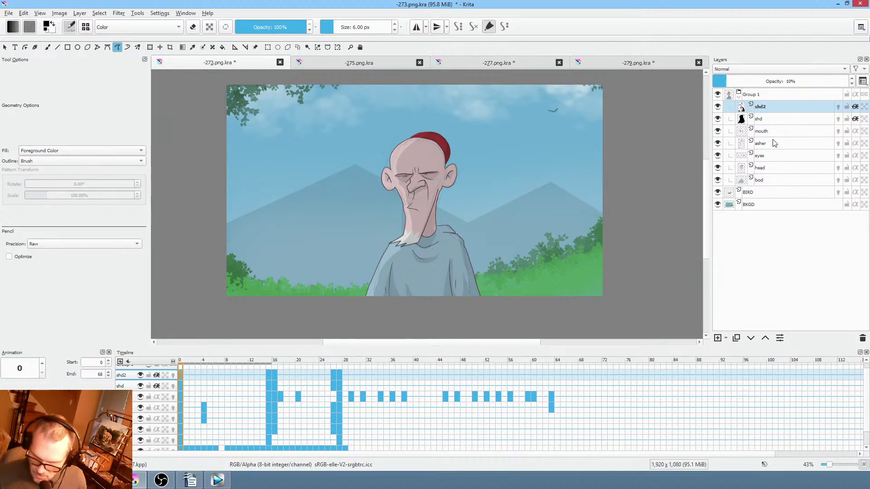
click(722, 144)
click(717, 144)
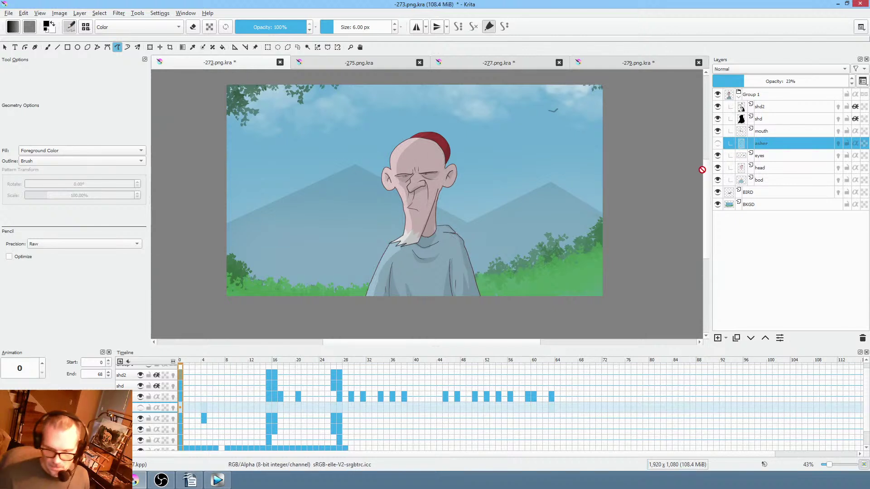
click(181, 370)
key(space)
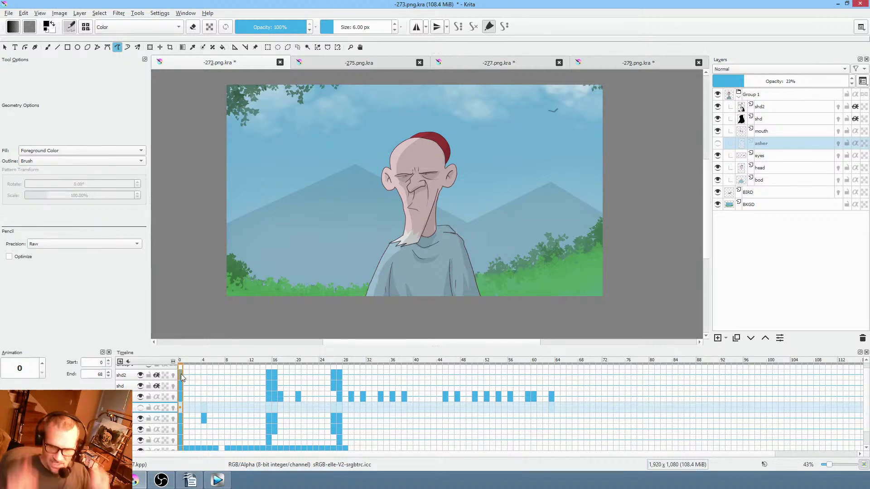
Inspect the shaded character on frame 0, look through the open -275, -277 and -279 documents, and return to -273.
scroll(498, 190, up, 3)
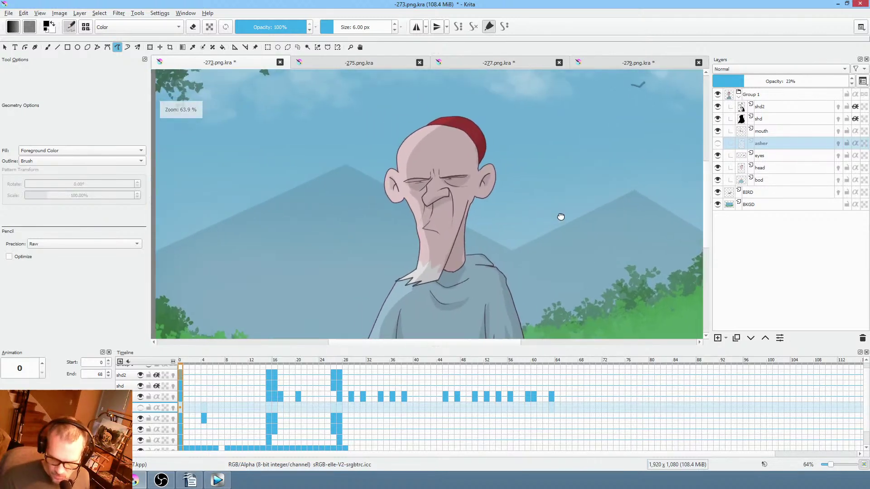
scroll(543, 199, down, 2)
scroll(536, 210, up, 1)
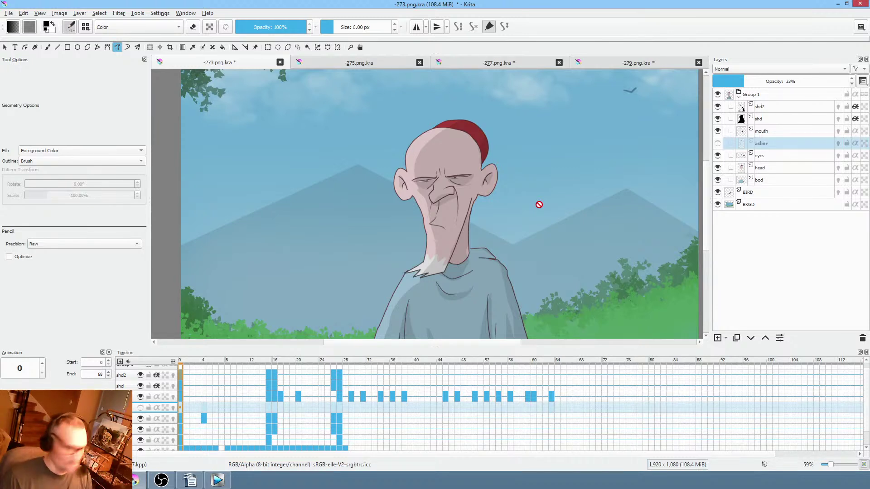
drag(538, 198, 426, 166)
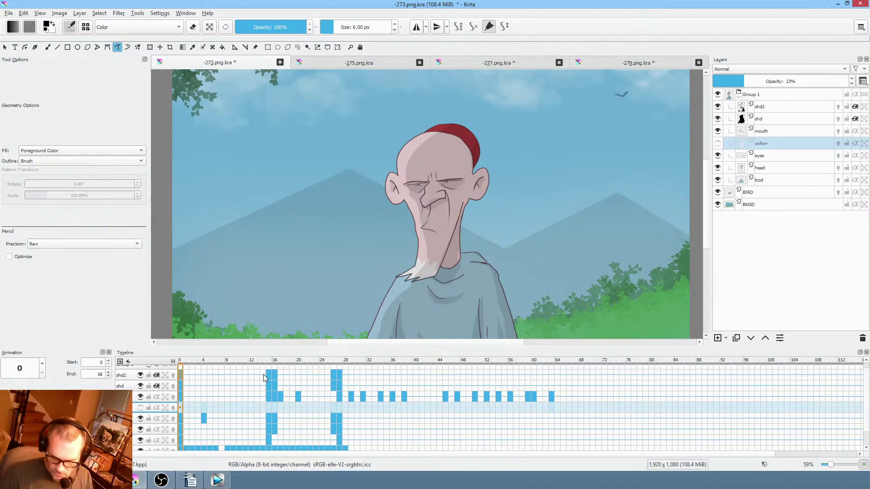
click(326, 62)
click(482, 64)
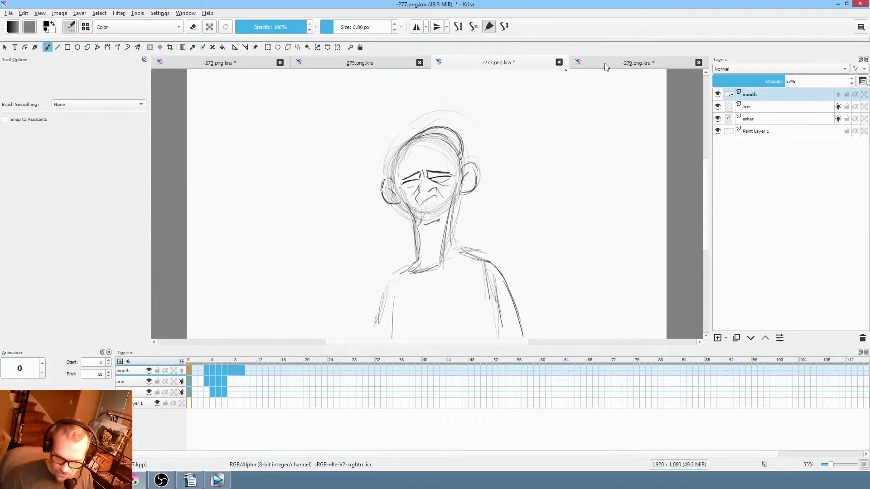
click(613, 62)
click(494, 63)
click(267, 60)
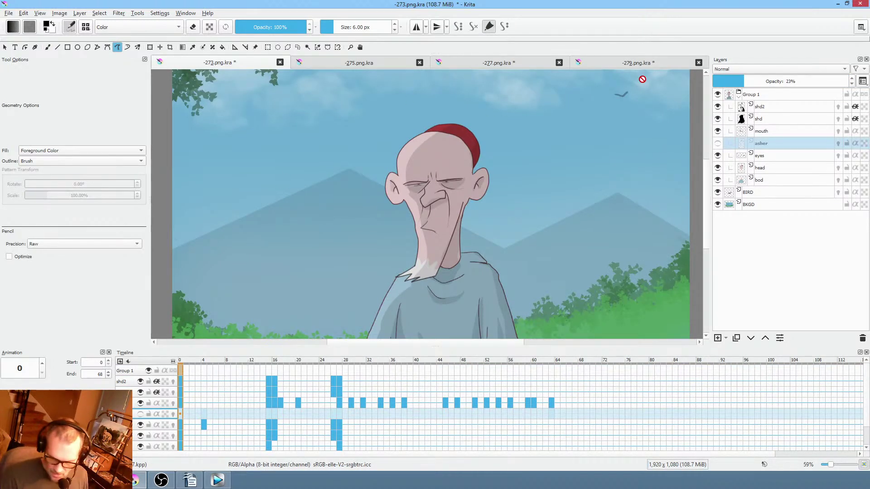
scroll(501, 237, down, 1)
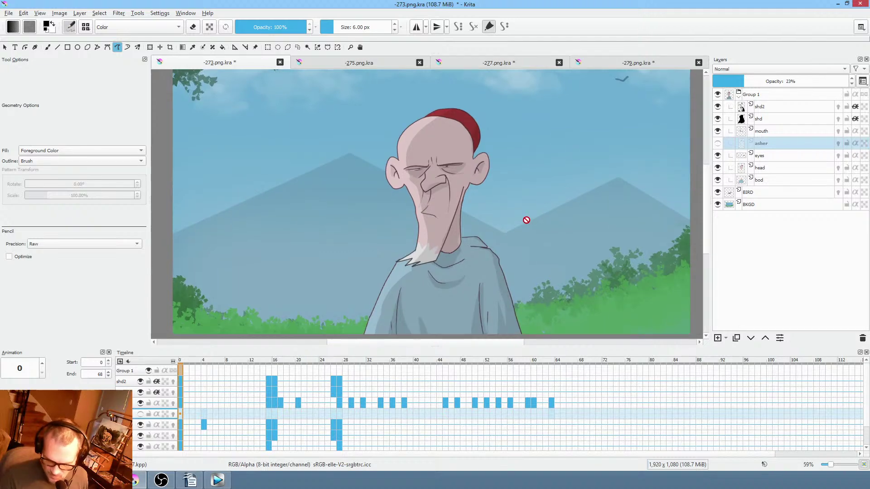
scroll(526, 220, down, 2)
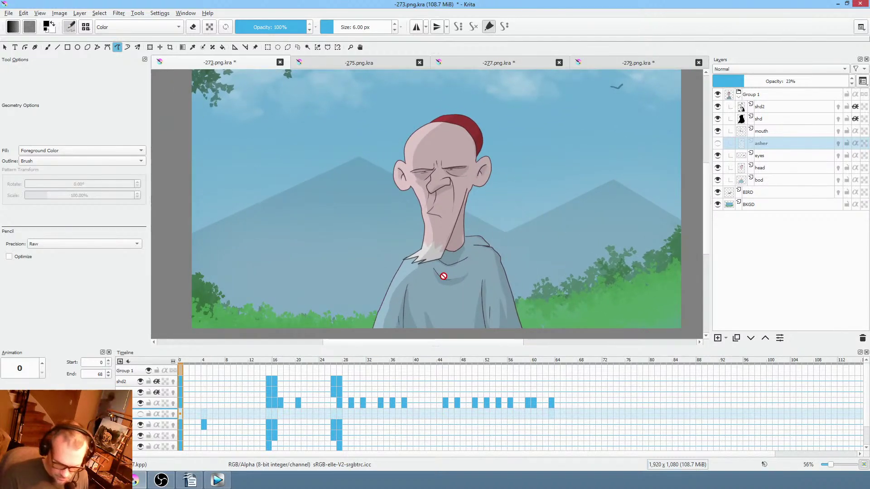
Switch to Vegas Pro, select the timeline range covering the 273 clip to review the shot, and return to Krita.
click(218, 480)
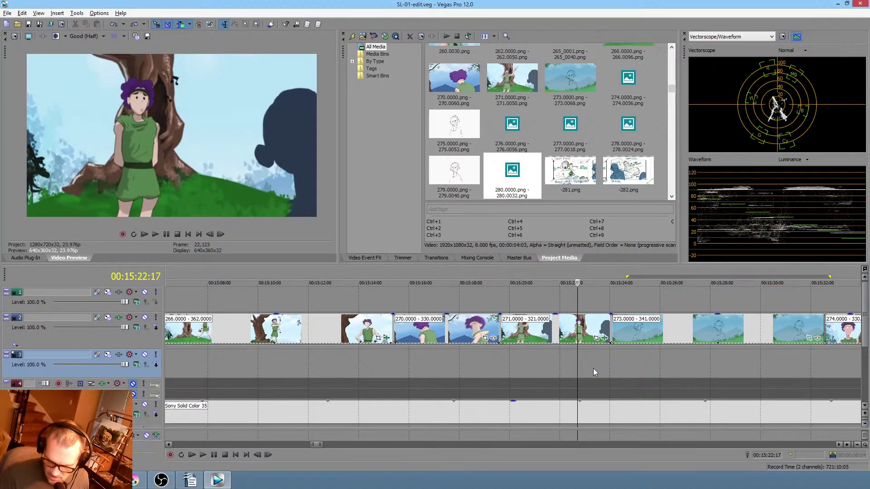
drag(597, 368, 847, 354)
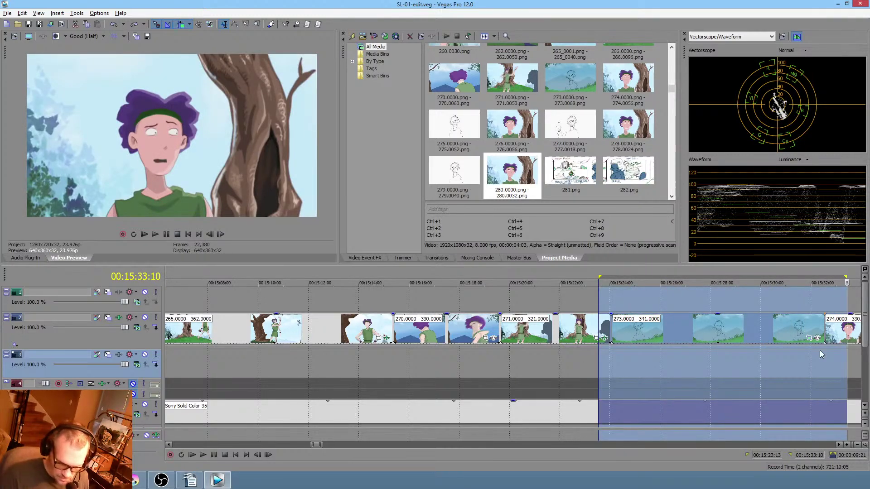
click(136, 479)
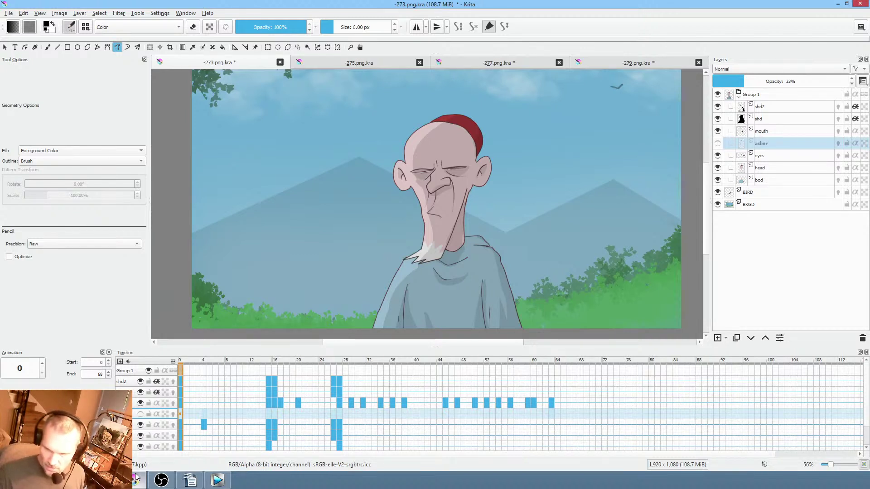
Make shd2 the active layer and save the -273.png.kra document.
click(780, 107)
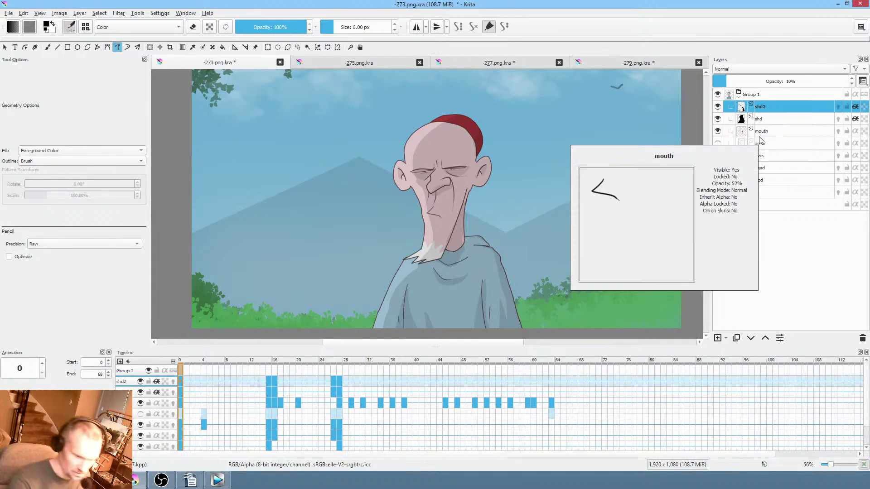
click(12, 14)
click(39, 58)
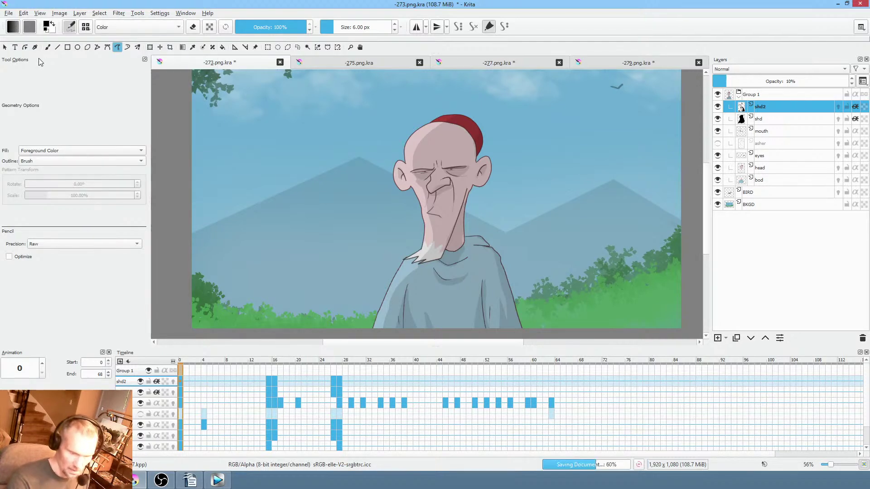
Draw filled neck shadows behind the jaw on frames 0 and 16 of shd2, checking keyframes 15, 26 and 27.
drag(475, 250, 527, 192)
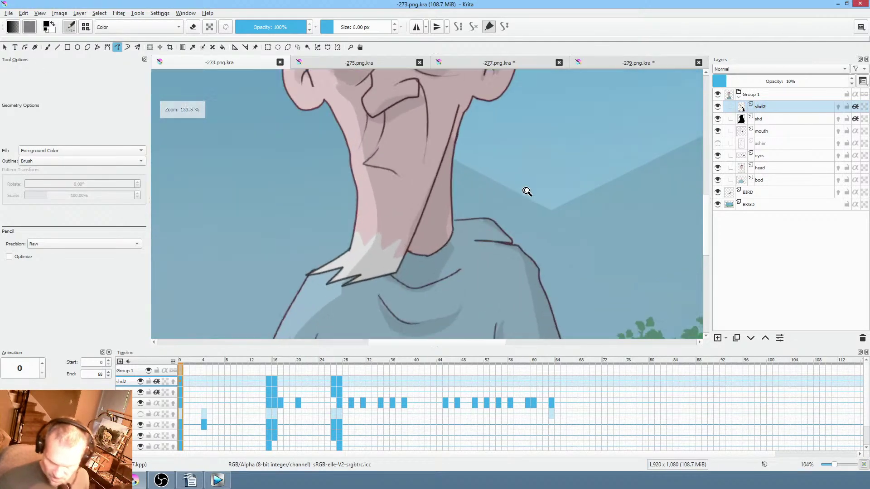
mouse_move(451, 209)
mouse_down()
mouse_move(455, 248)
mouse_move(465, 197)
mouse_up()
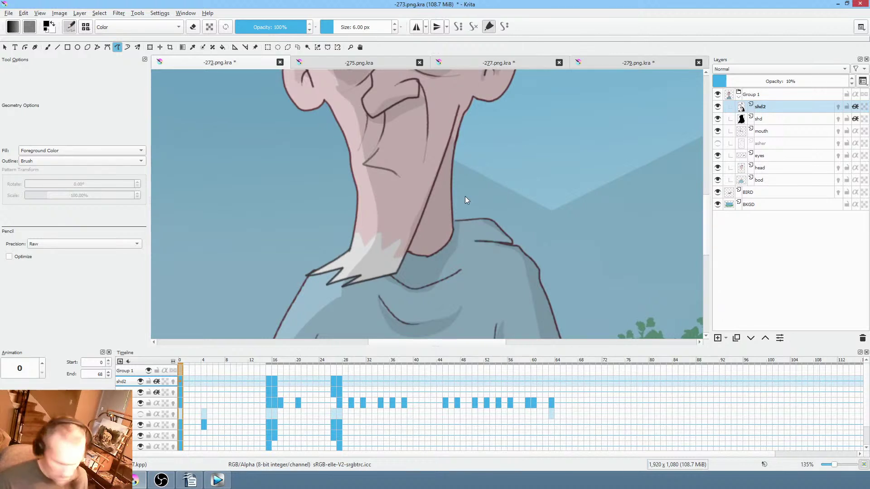
key(Down)
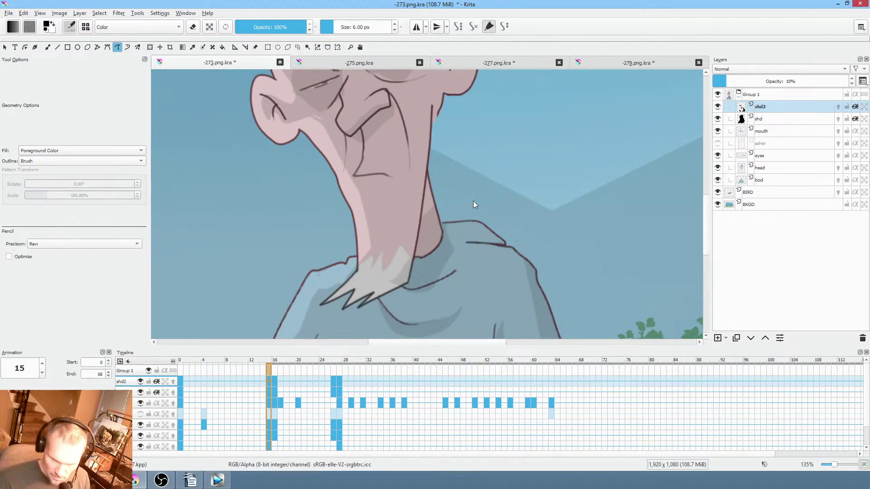
key(Down)
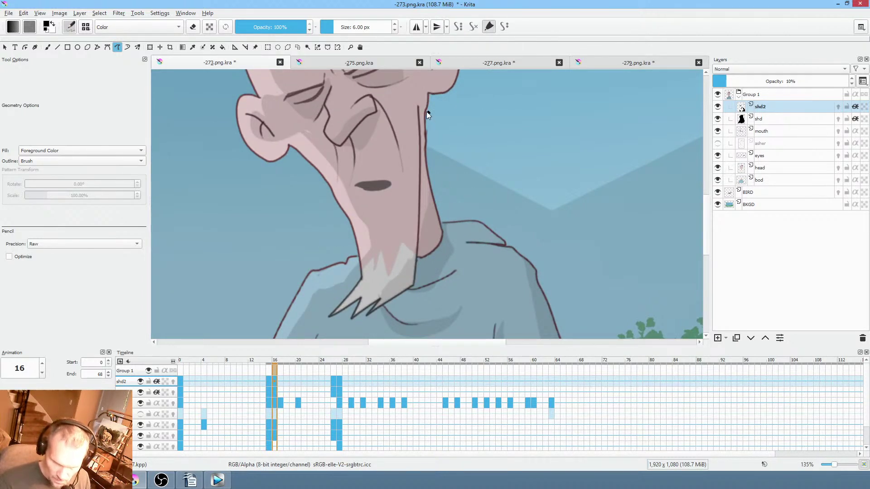
drag(418, 228, 420, 229)
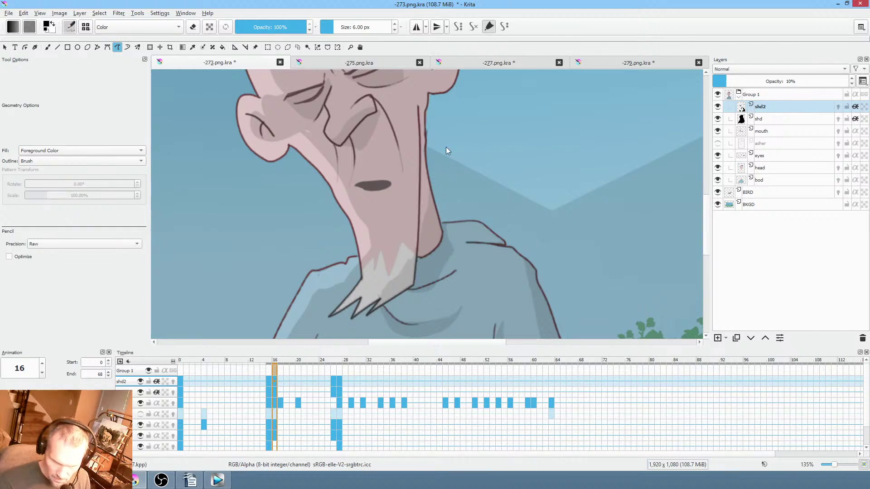
key(Down)
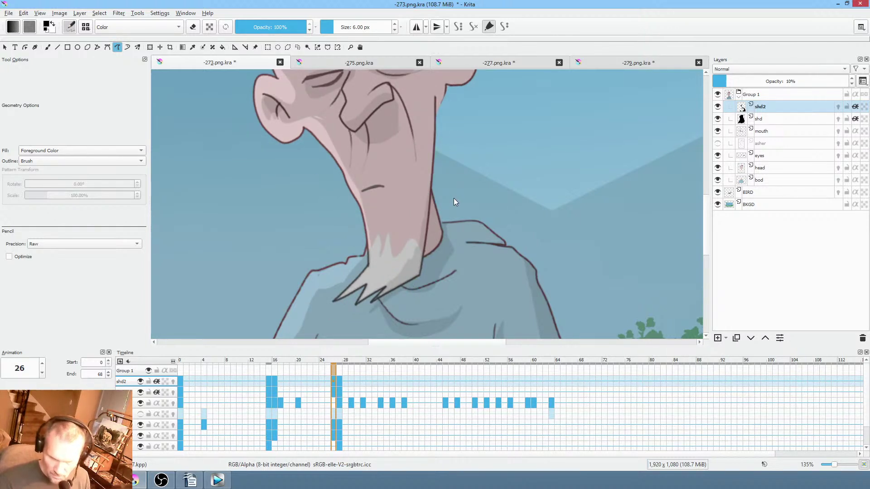
key(Down)
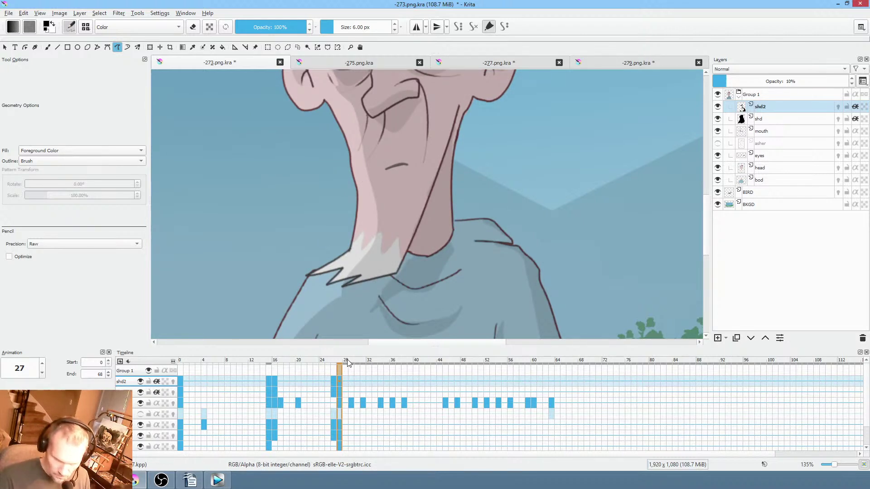
Scrub the animation through frame 38 to check the shading, go back to frame 0 and save the -273.png.kra document.
drag(347, 360, 402, 369)
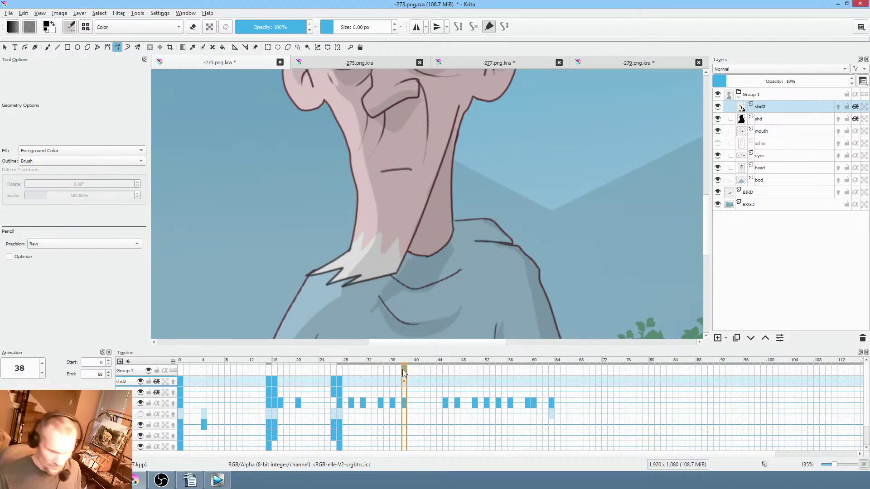
mouse_move(402, 369)
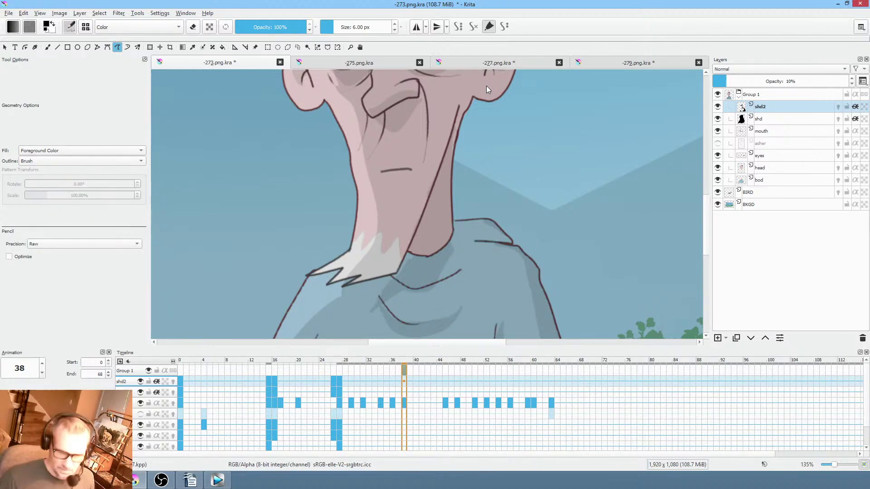
drag(420, 361, 176, 373)
click(8, 13)
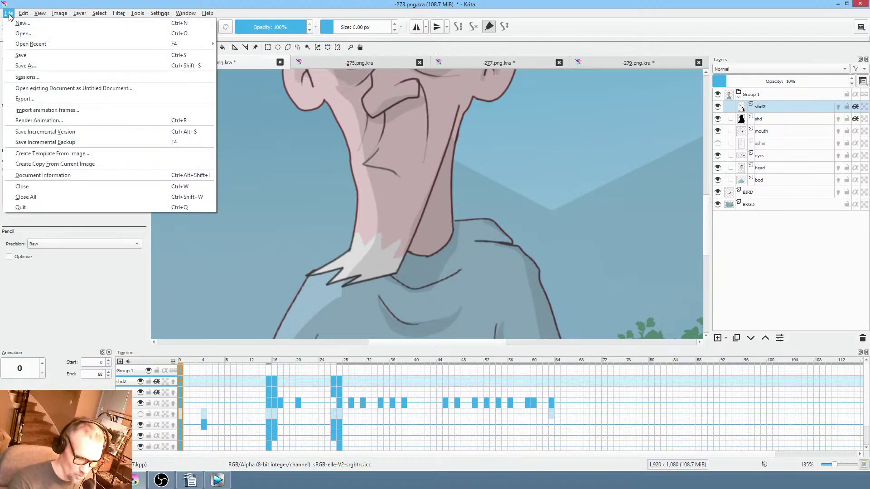
click(26, 55)
Switch to Vegas Pro, move along the timeline to the -281 clip and view its storyboard over a selected range.
click(220, 479)
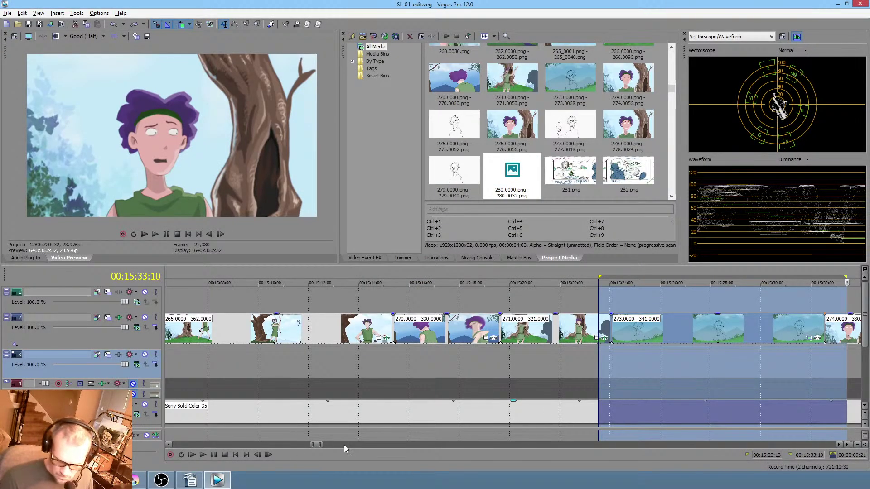
scroll(569, 373, right, 5)
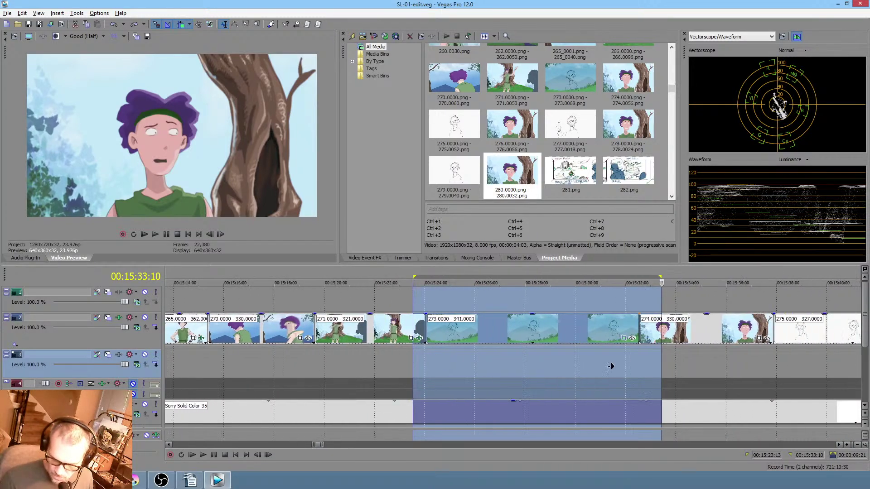
scroll(614, 368, right, 10)
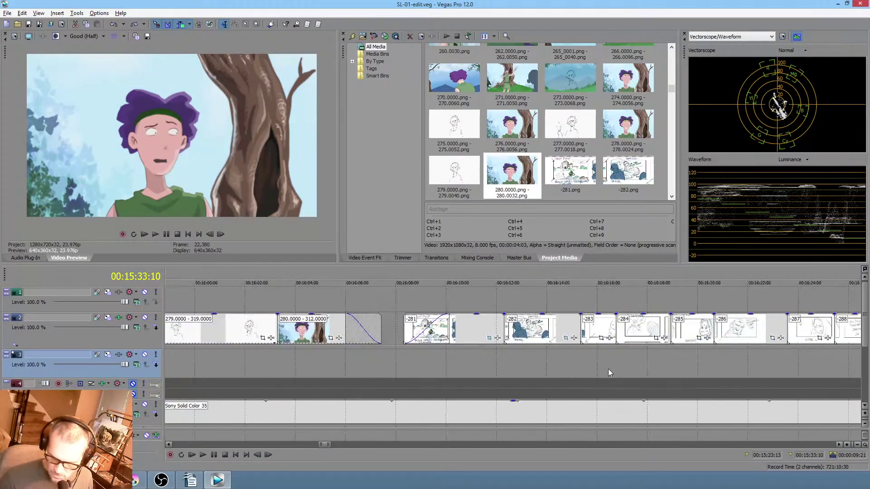
click(607, 369)
drag(403, 365, 469, 367)
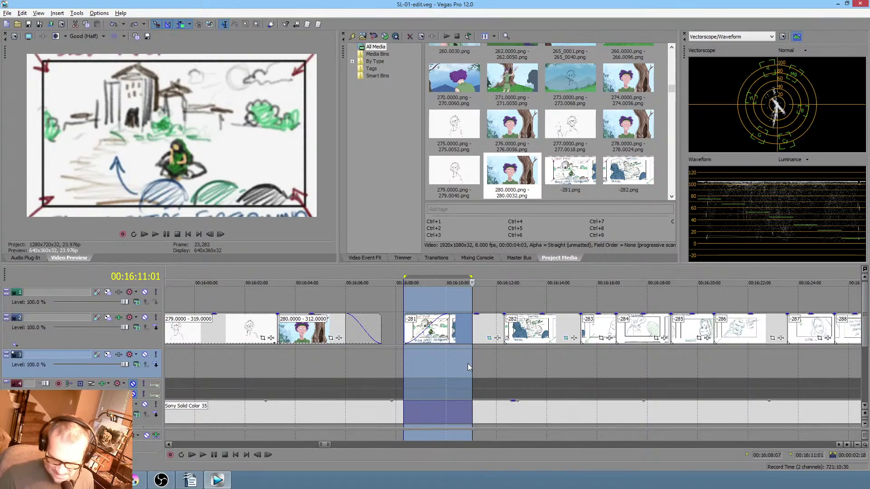
click(480, 352)
Go back along the timeline to view the 279 clip and put the playhead on the 273 clip.
scroll(369, 360, left, 2)
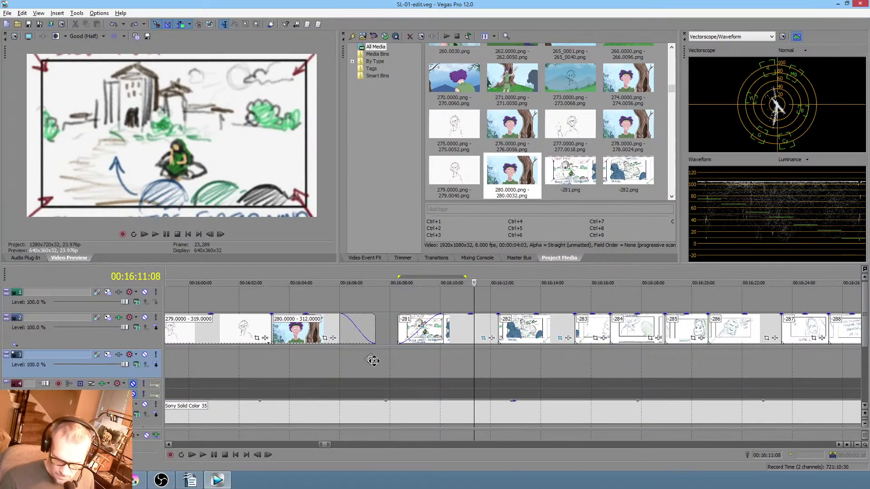
scroll(346, 361, left, 4)
click(349, 359)
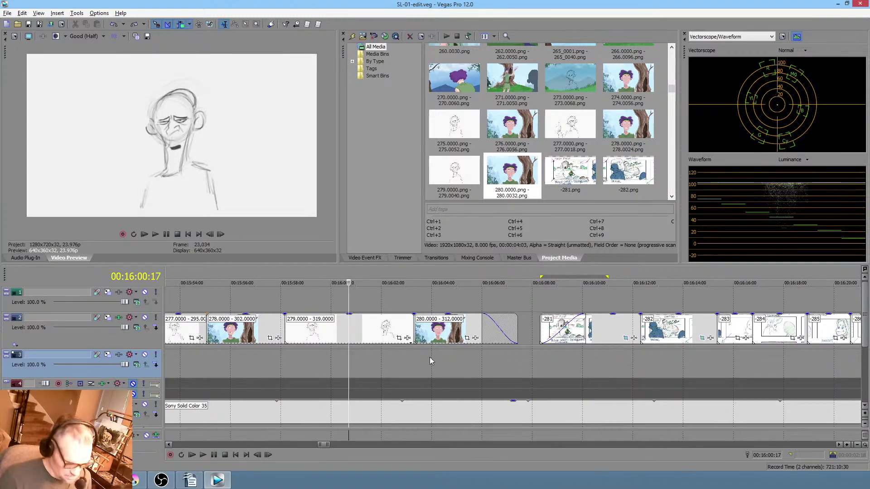
scroll(415, 353, down, 4)
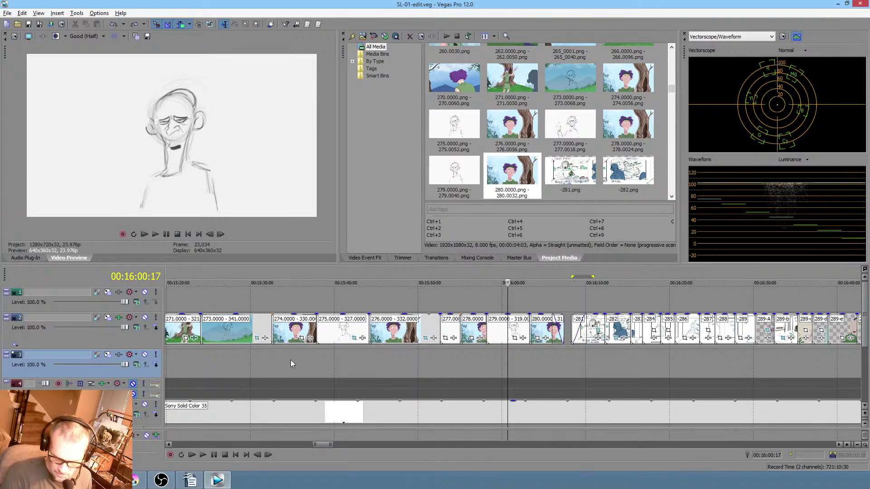
click(228, 359)
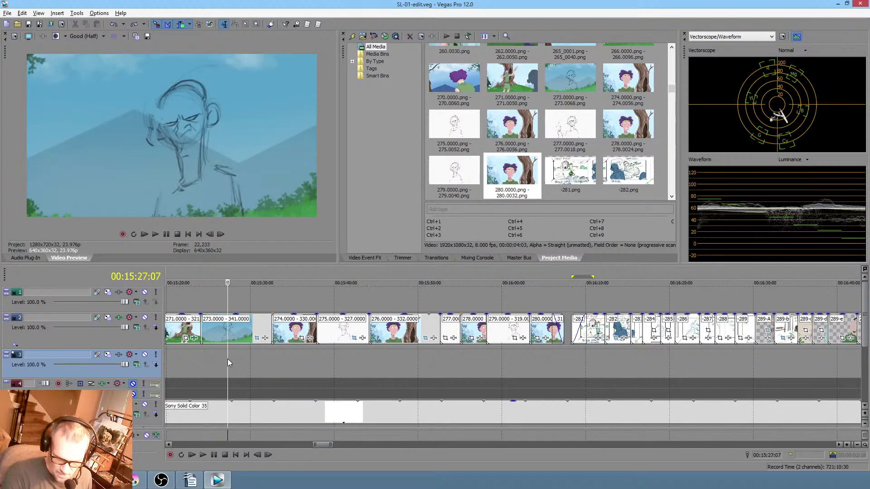
Return to Krita and render frames 0 to 68 as a PNG image sequence with base name 273., replacing the old frames.
click(214, 481)
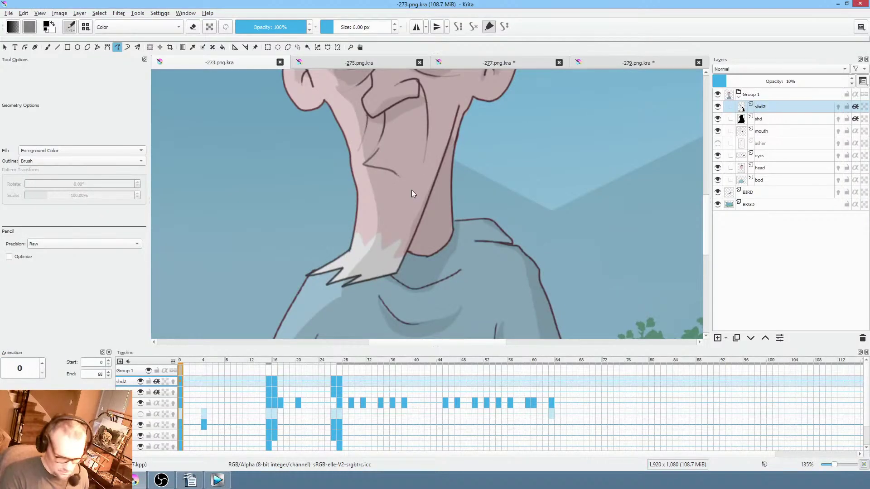
key(ctrl+shift+r)
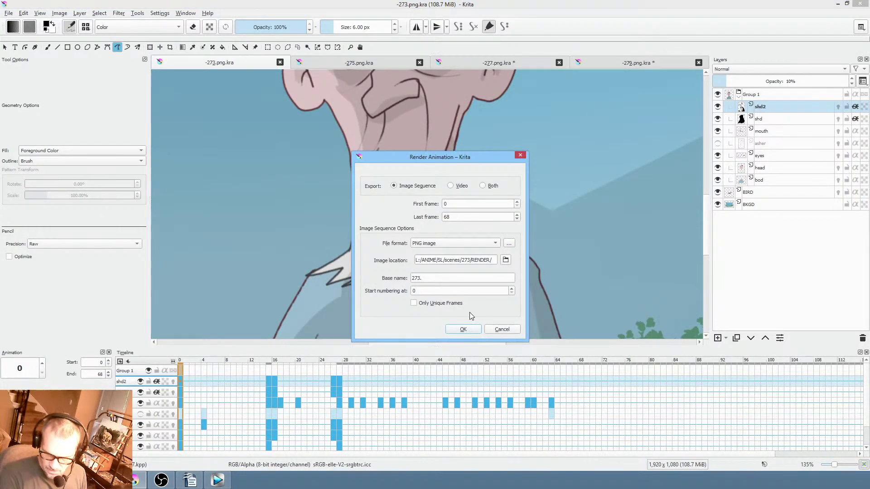
click(463, 329)
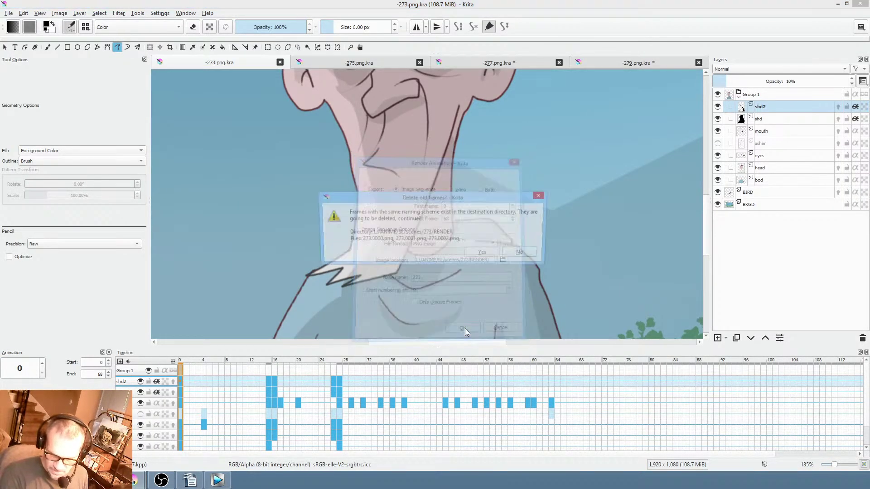
click(484, 255)
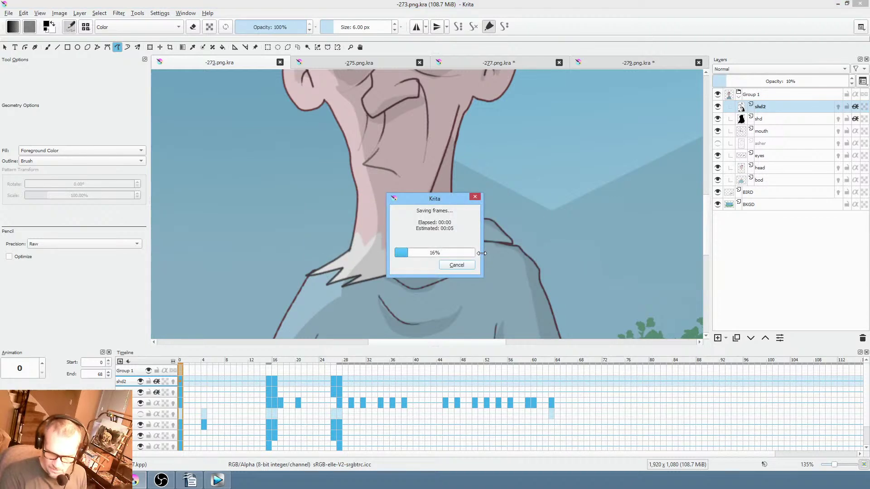
Switch to Vegas Pro and play the rendered 273 clip starting from the end of clip 271.
click(220, 481)
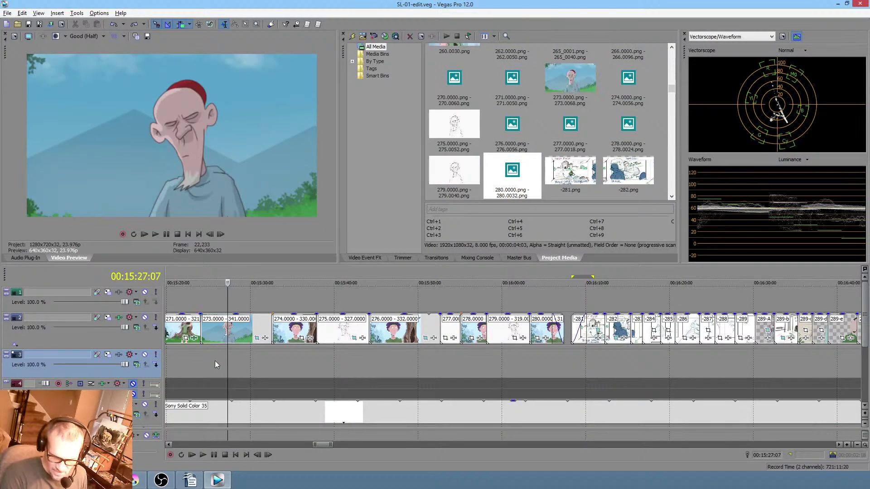
click(193, 361)
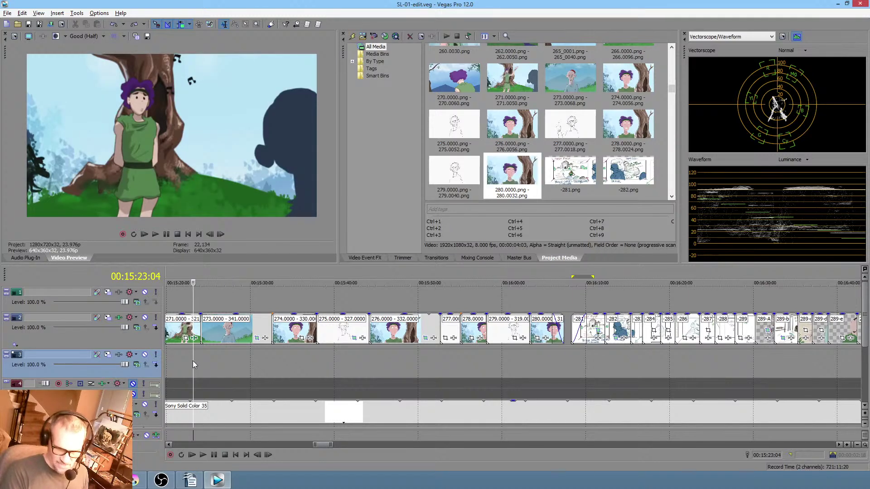
key(space)
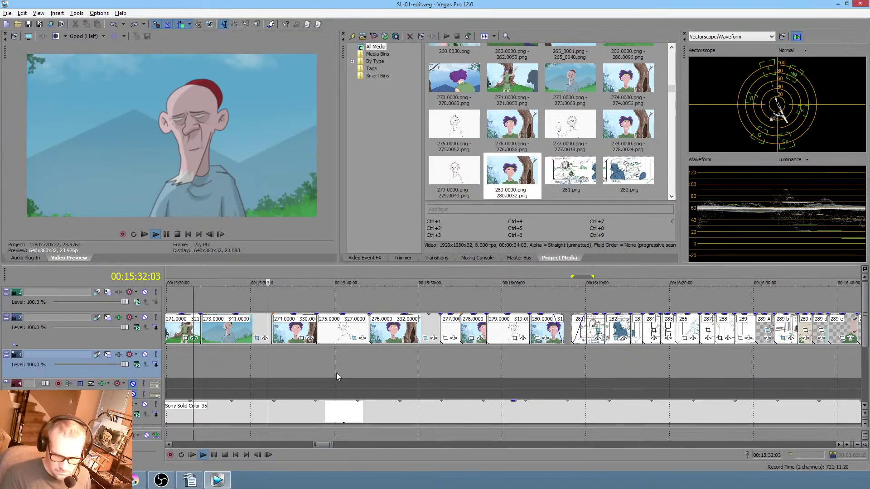
key(space)
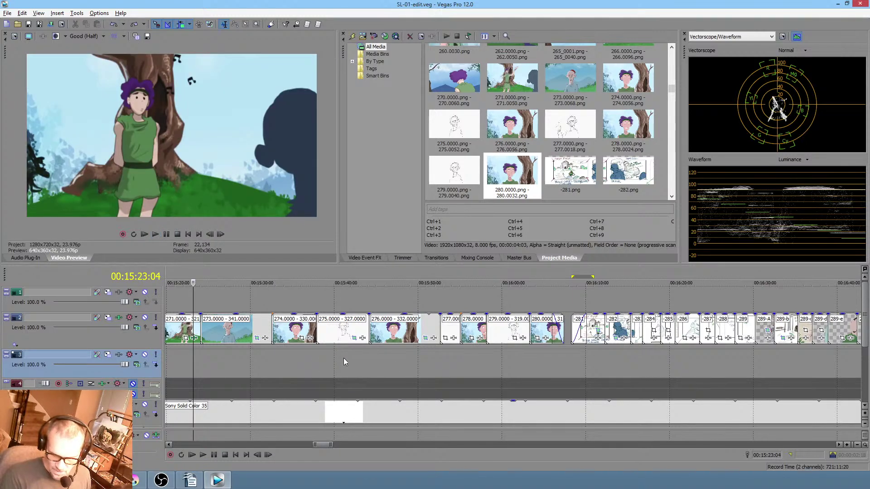
Look through the remaining shots by placing the playhead on clips 275, 277, 279 and -281.
click(344, 360)
click(454, 359)
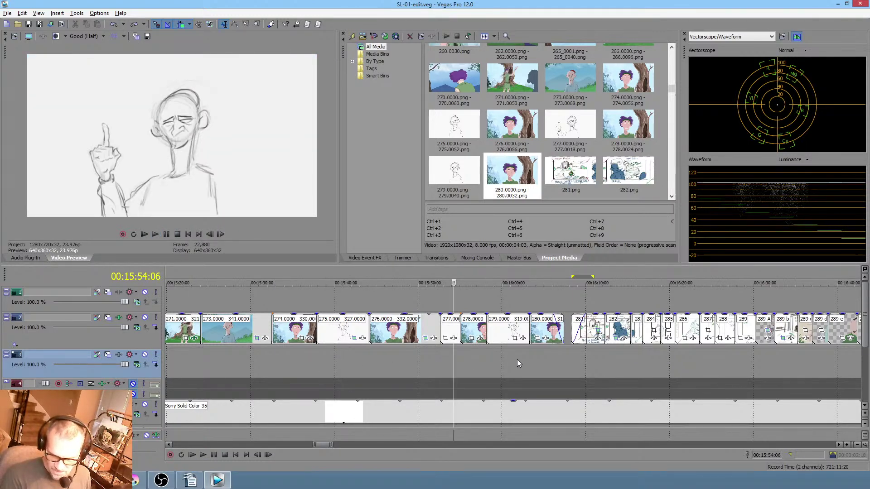
click(516, 359)
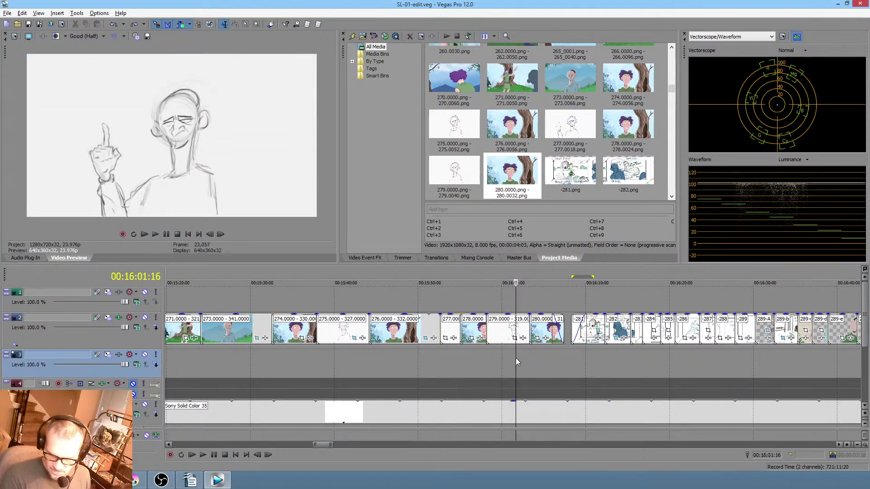
click(589, 359)
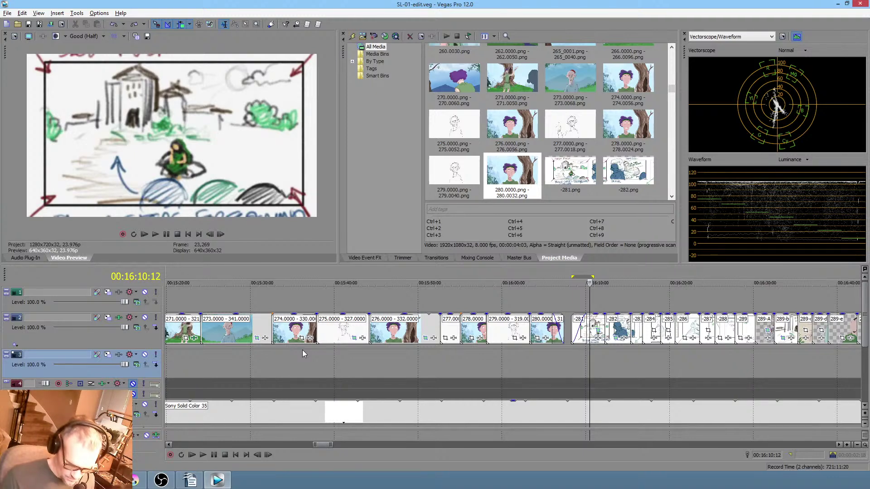
Return to Krita, check the whole picture of shot 273 on frame 0 and save the document.
click(135, 474)
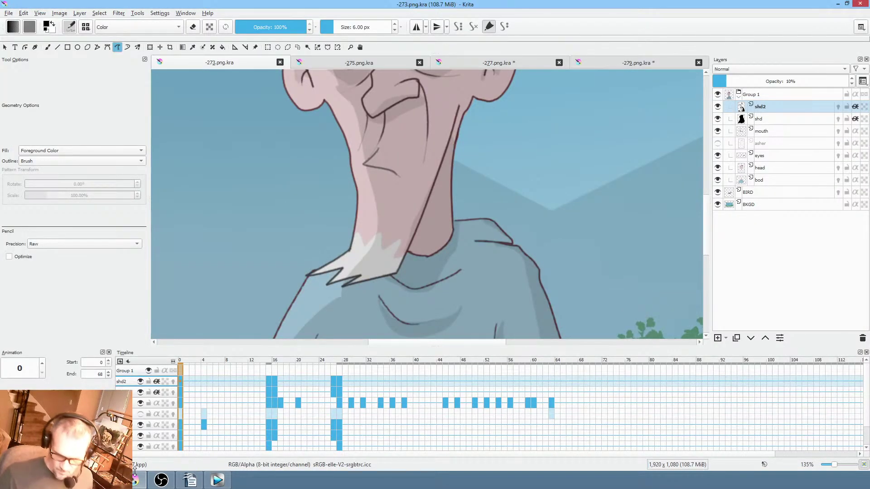
scroll(497, 200, down, 4)
scroll(496, 217, up, 1)
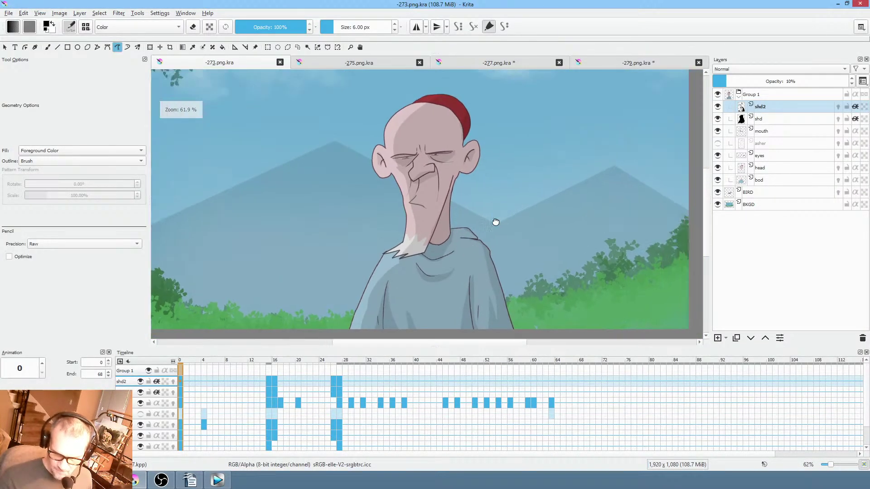
scroll(498, 202, down, 2)
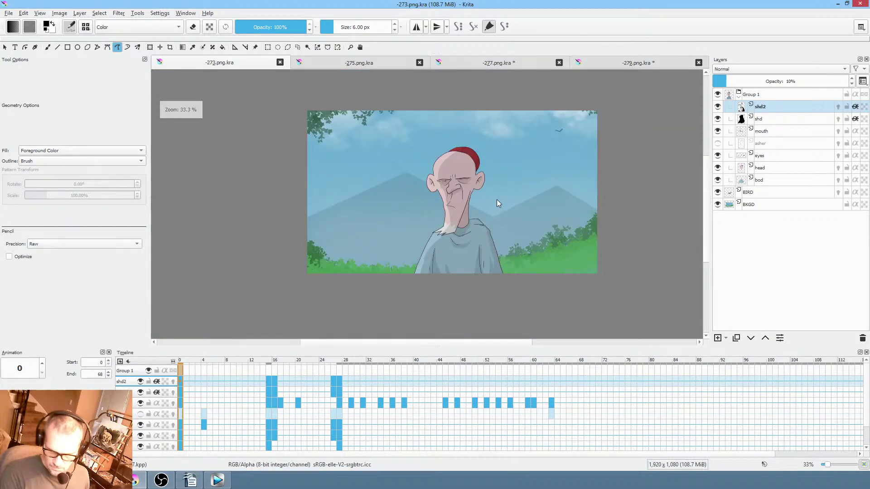
scroll(496, 199, up, 1)
click(9, 13)
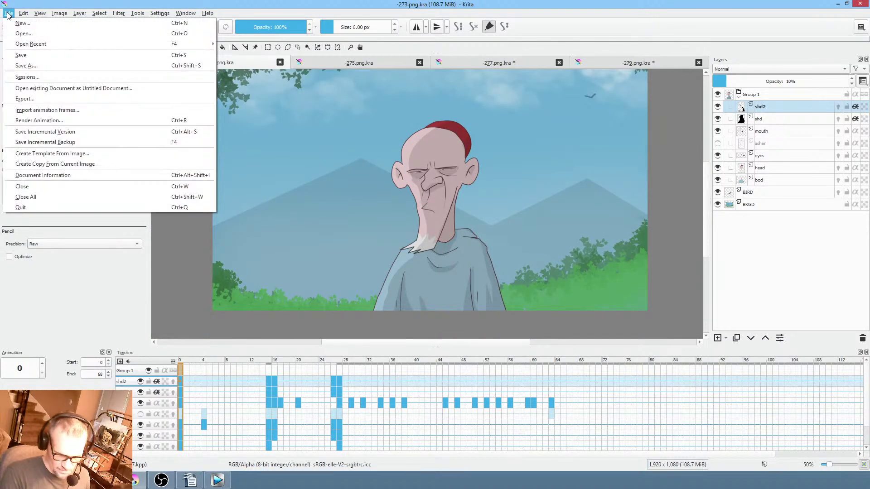
click(13, 57)
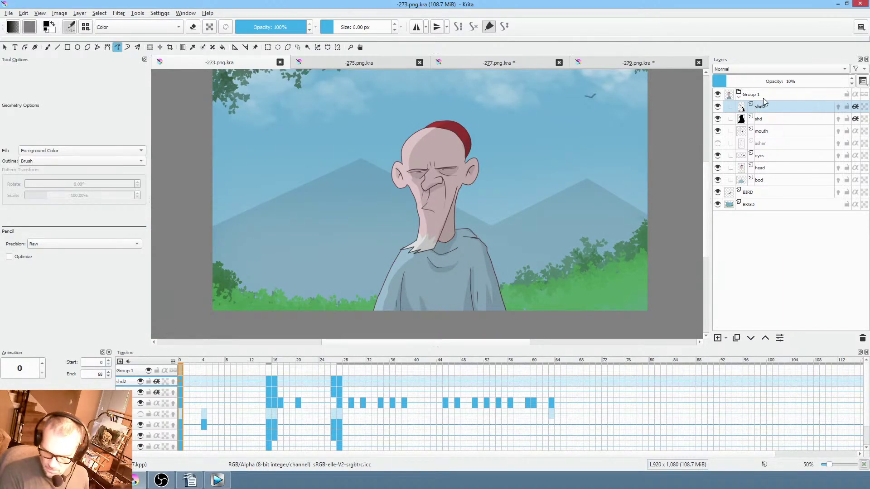
Rename the Group 1 layer group to "asher grp" and save the document.
double_click(774, 94)
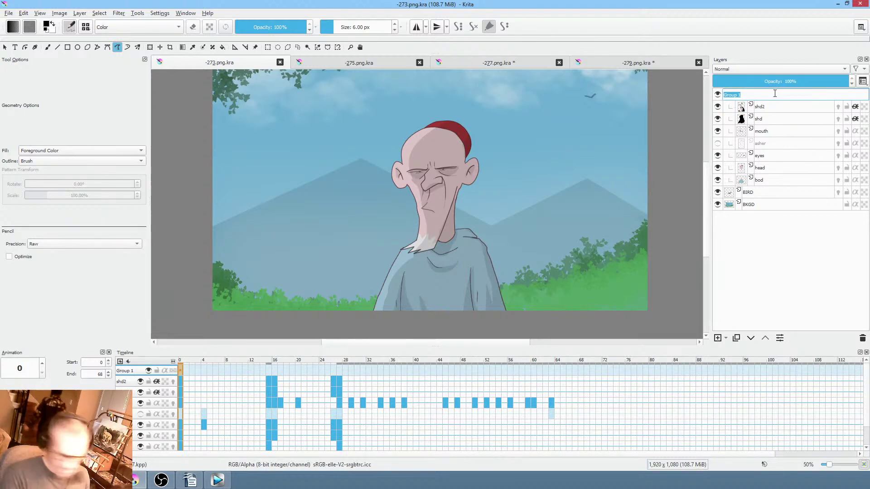
text(asher gr)
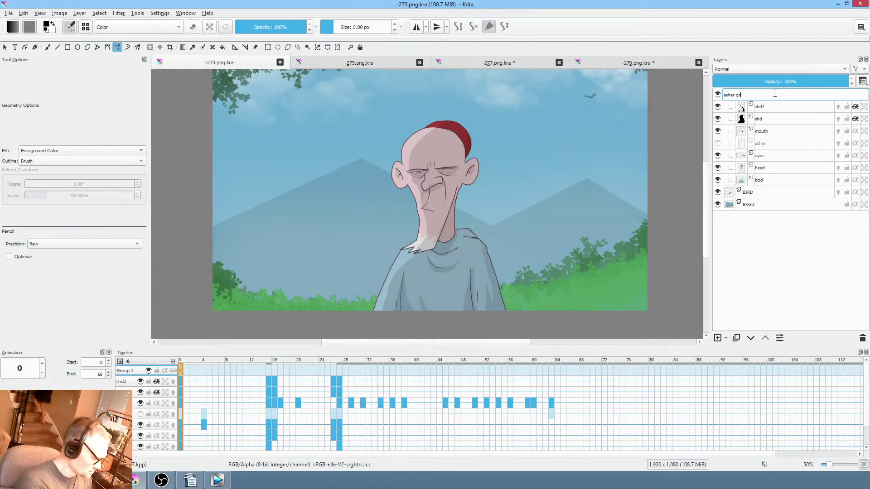
text(p)
key(Return)
key(ctrl+s)
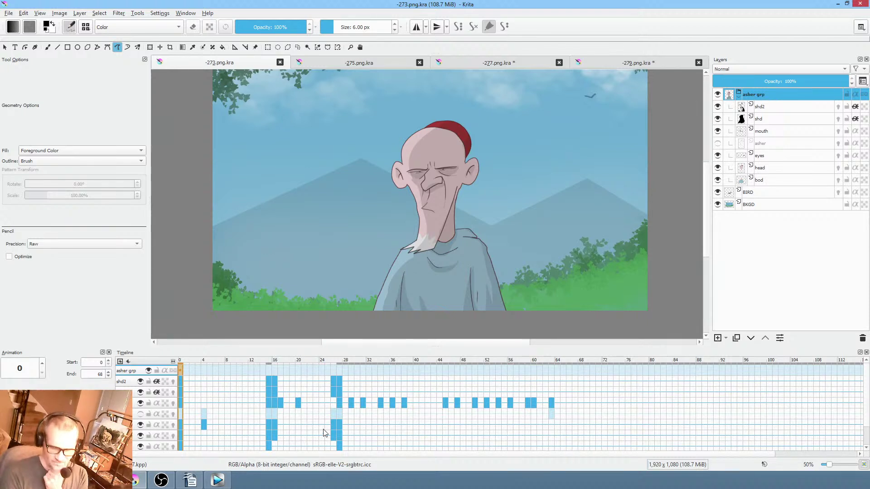
Switch to Vegas Pro and place the playhead on the 279 clip.
click(217, 480)
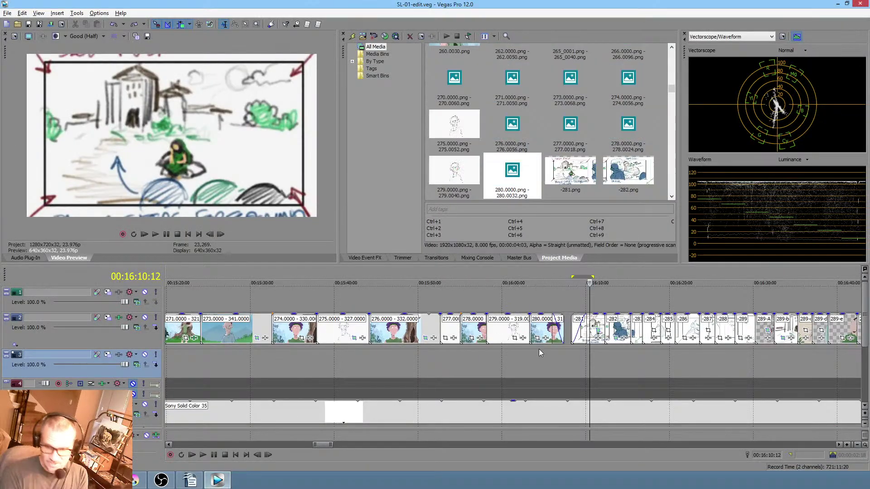
click(517, 358)
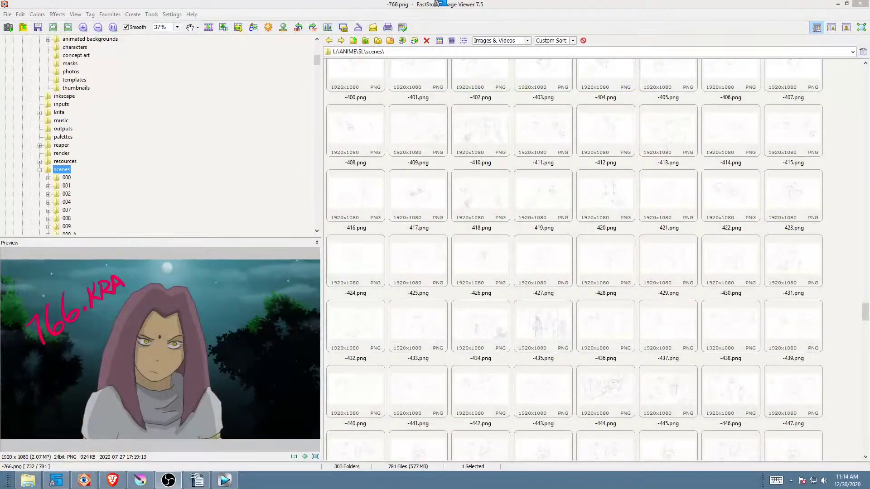
Look through the MEDIA programs in the ASuite launcher, close it and return to Vegas Pro.
mouse_move(442, 2)
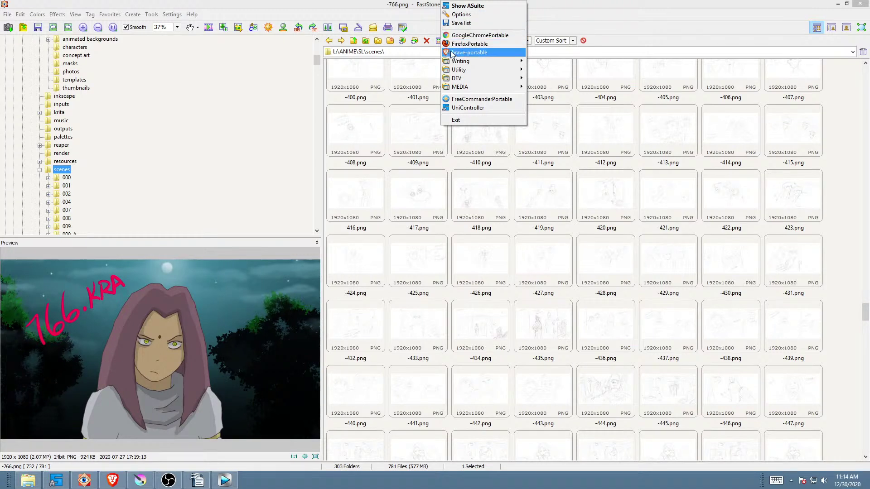
mouse_move(458, 88)
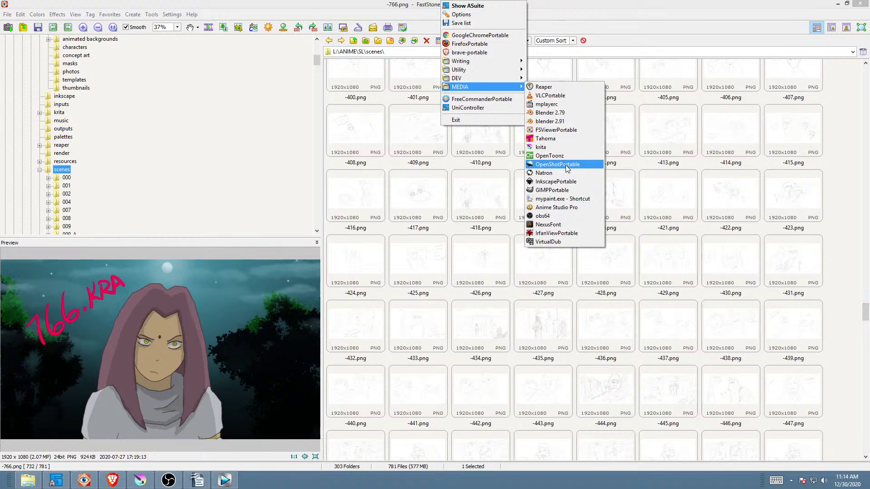
click(562, 5)
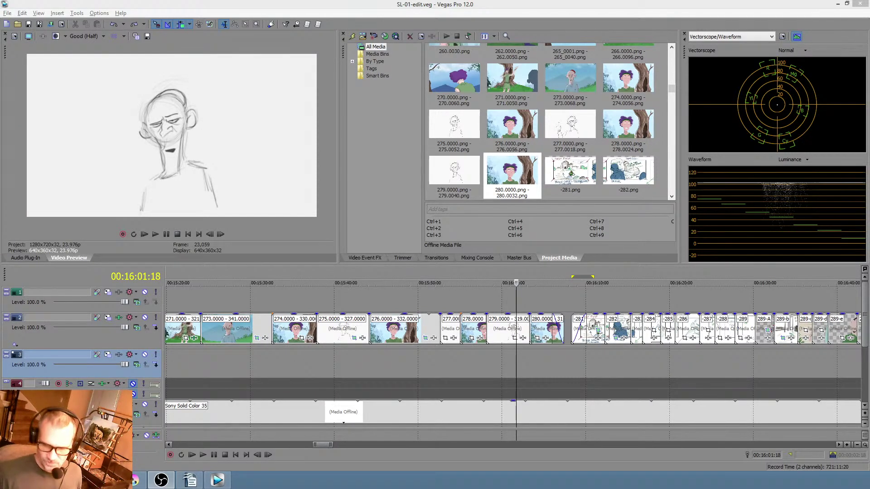
Review the 273 to 276 clips on the timeline, marking a range over 273 and another from the gap before 274 into 276.
click(343, 359)
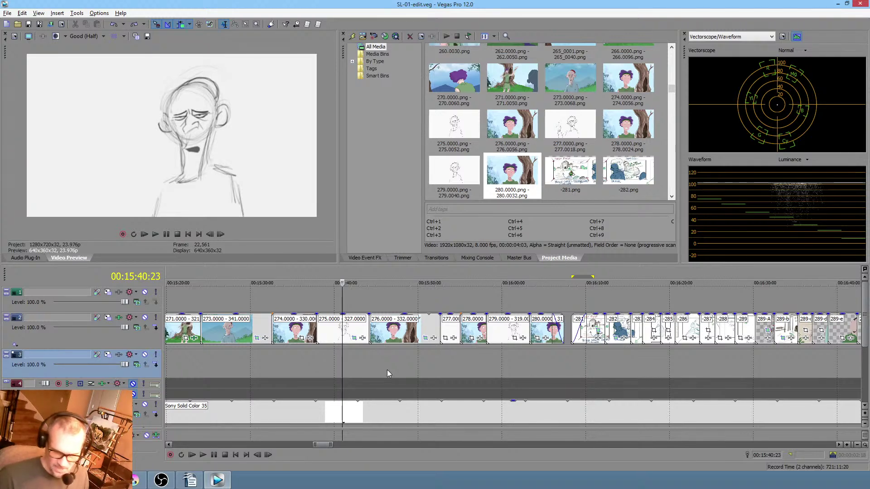
drag(209, 362, 250, 360)
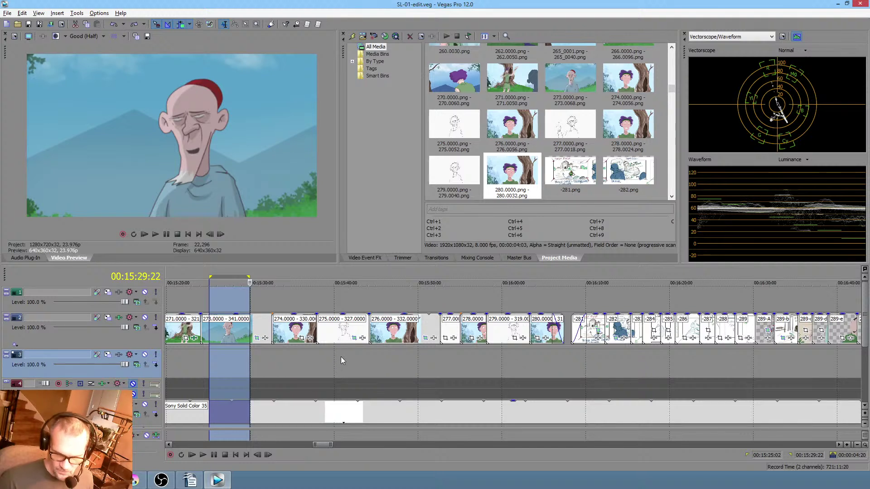
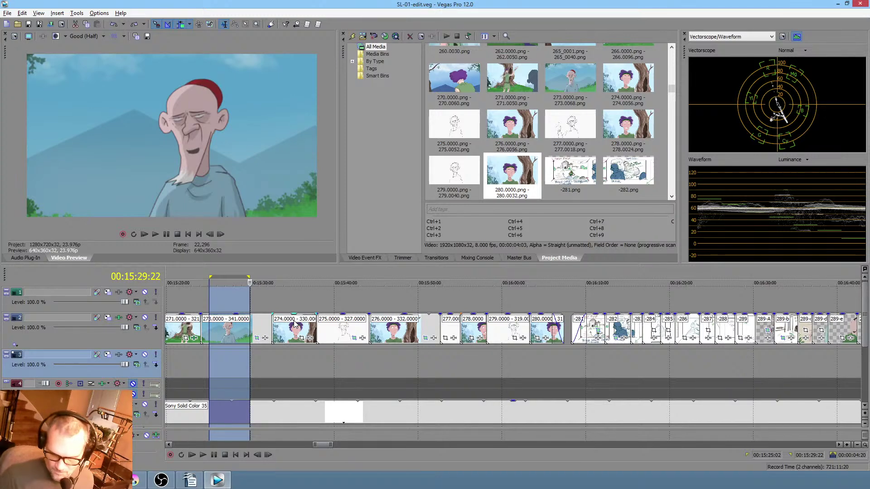
click(270, 298)
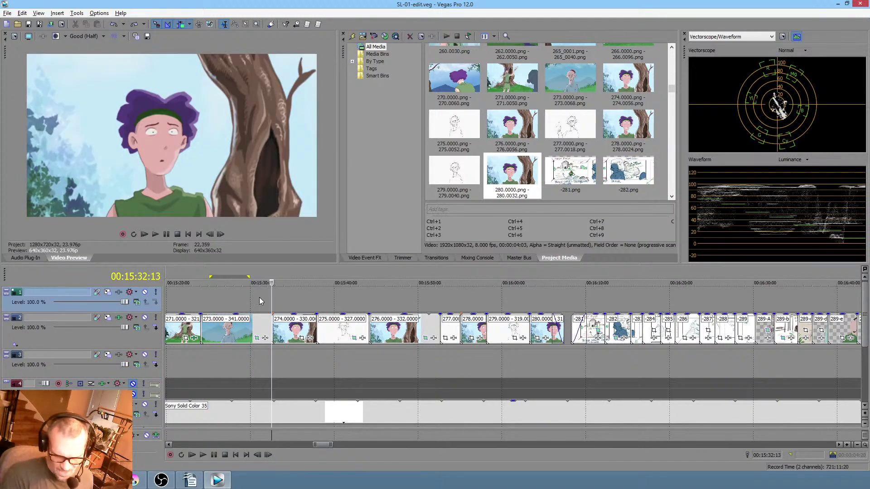
click(260, 299)
mouse_move(259, 298)
mouse_down()
mouse_move(331, 302)
mouse_move(214, 302)
mouse_move(243, 301)
mouse_up()
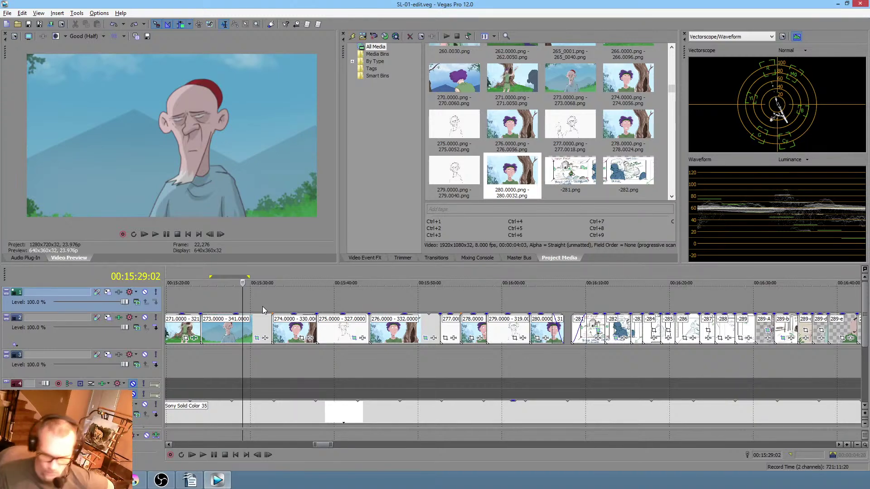
mouse_move(259, 363)
mouse_down()
mouse_move(587, 358)
mouse_move(393, 360)
mouse_up()
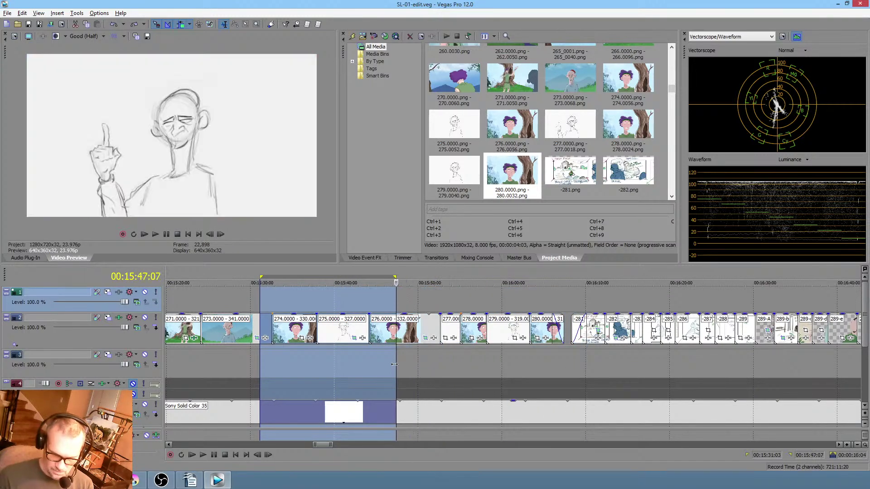
Switch to Krita and save the -273, -277 and -279 documents.
click(138, 479)
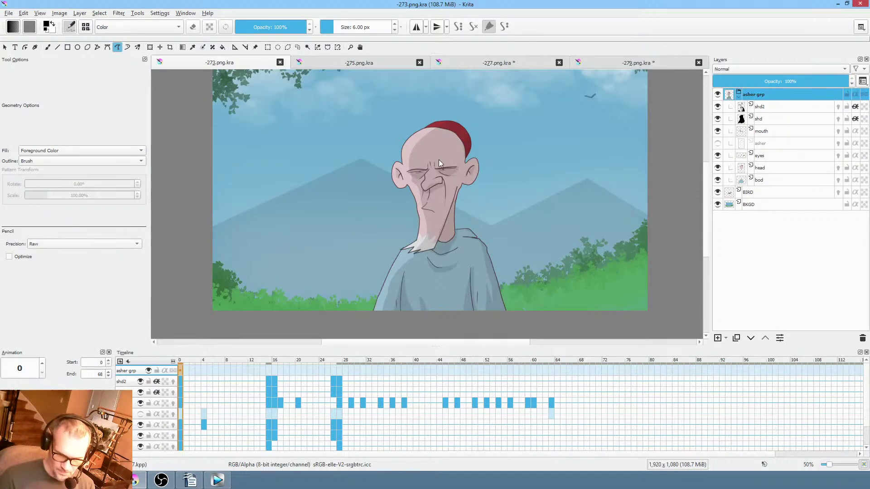
click(10, 14)
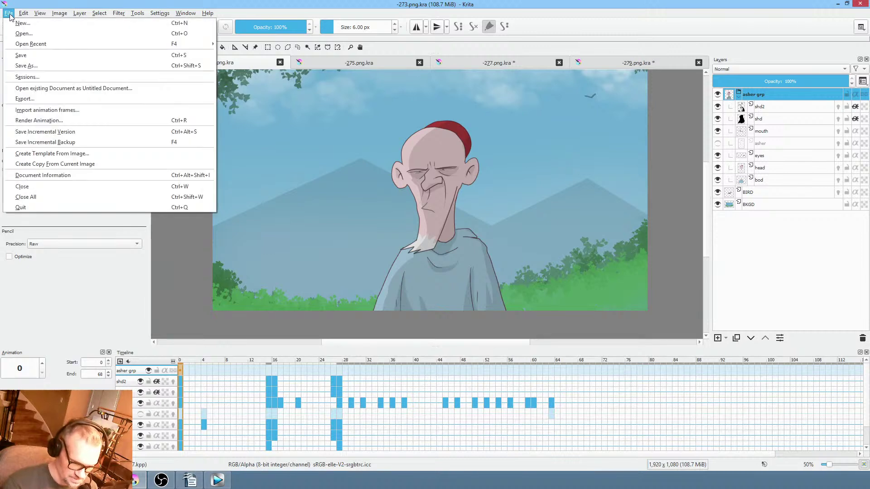
click(21, 55)
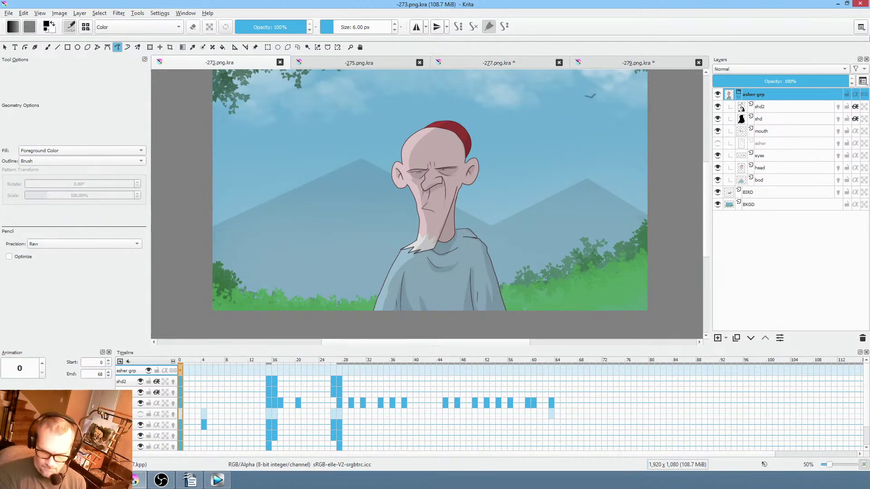
click(522, 61)
click(8, 13)
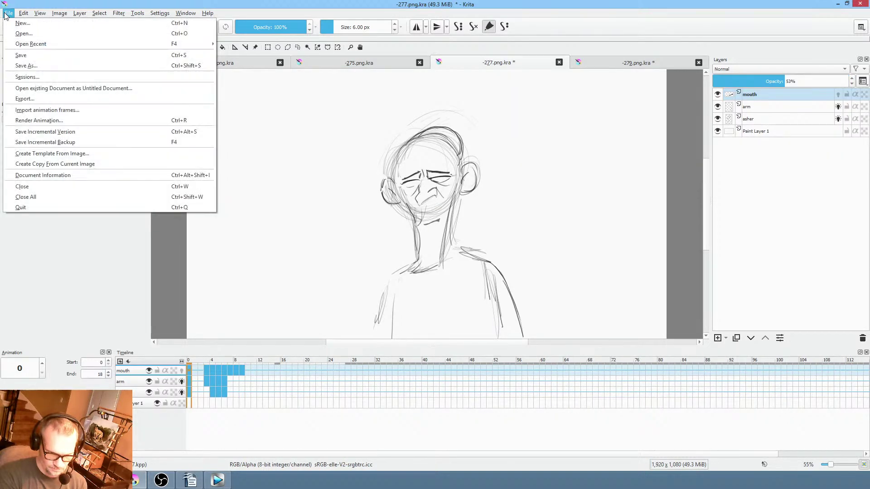
click(21, 54)
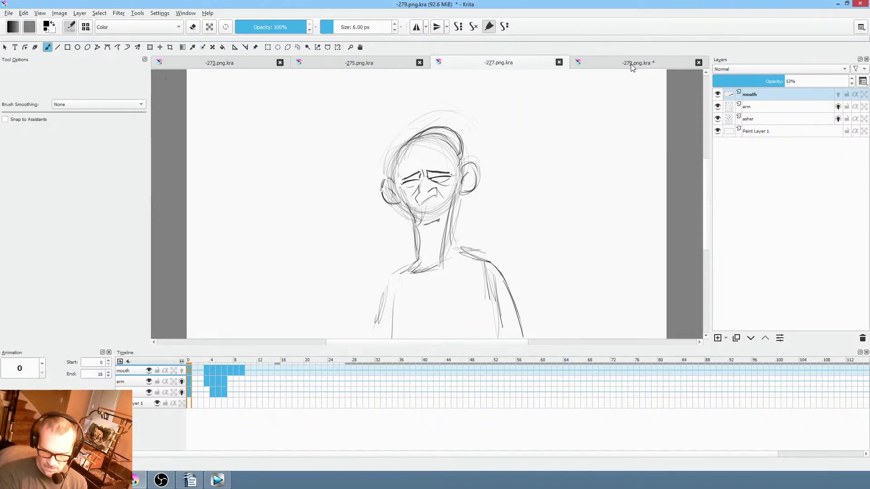
click(631, 64)
click(9, 13)
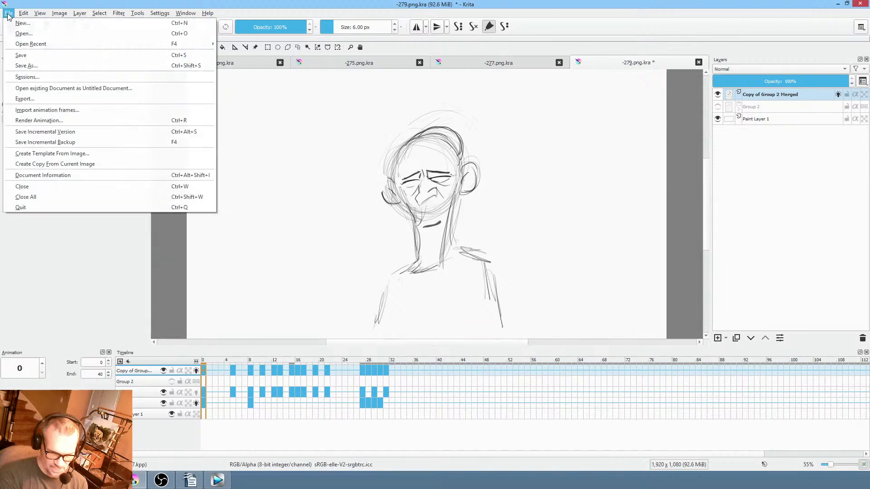
click(21, 54)
click(237, 66)
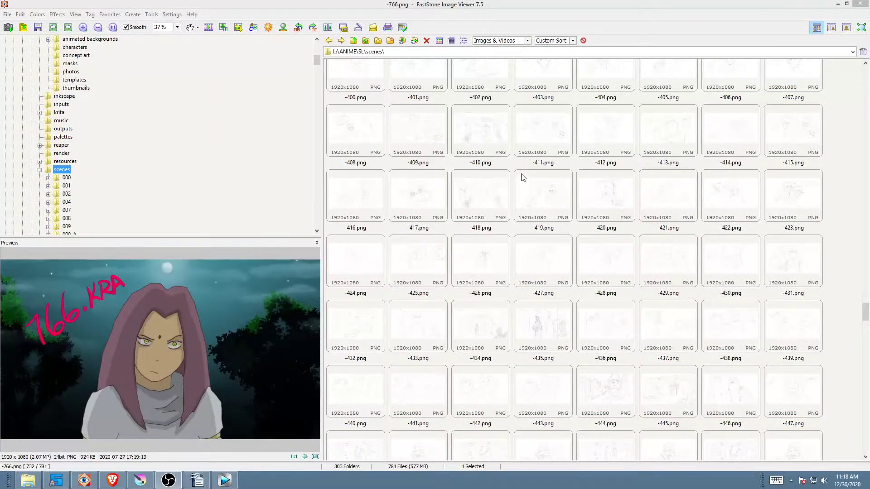
Find -281.png in the scenes folder in FastStone Image Viewer and open it in Krita.
click(849, 156)
scroll(849, 156, up, 10)
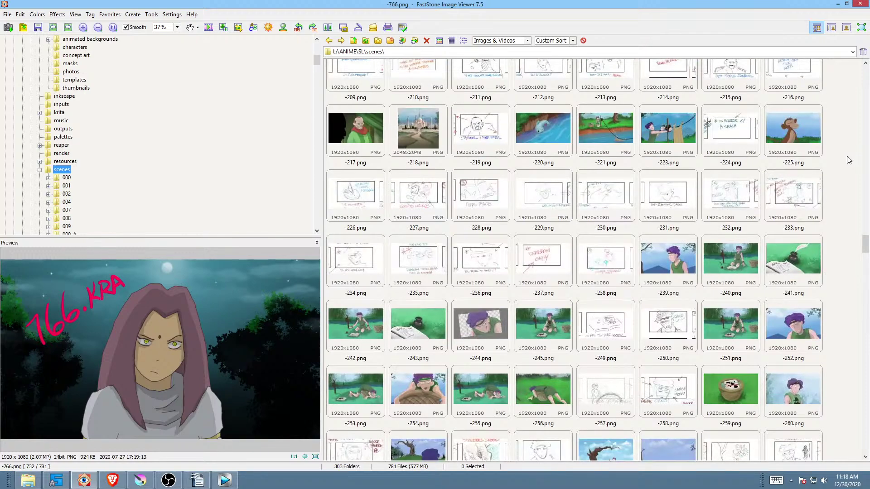
scroll(849, 160, up, 3)
scroll(850, 160, down, 3)
scroll(846, 164, down, 3)
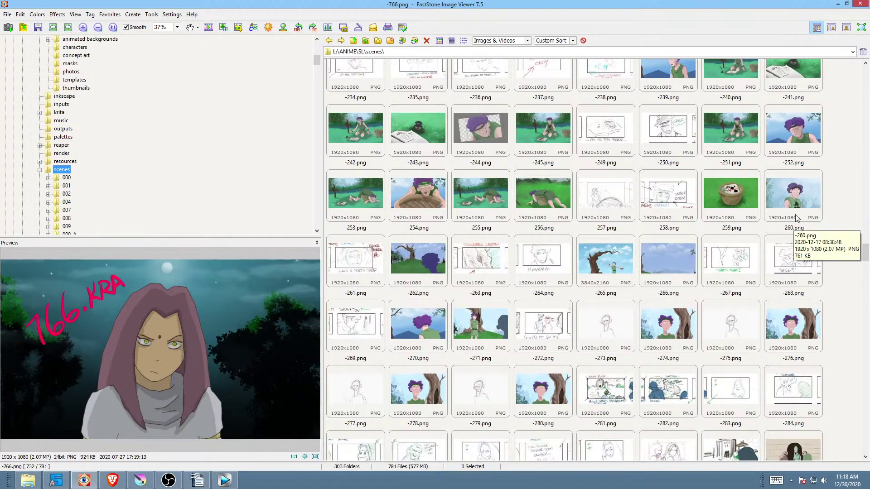
scroll(733, 236, down, 3)
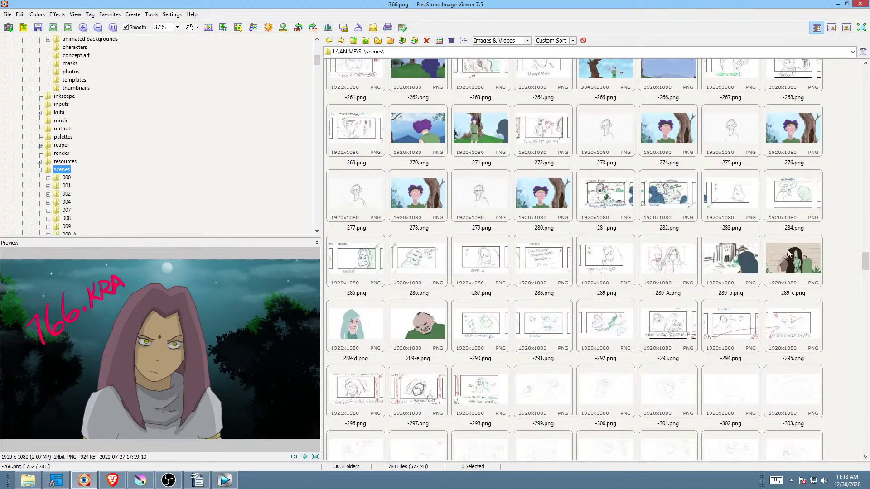
click(604, 195)
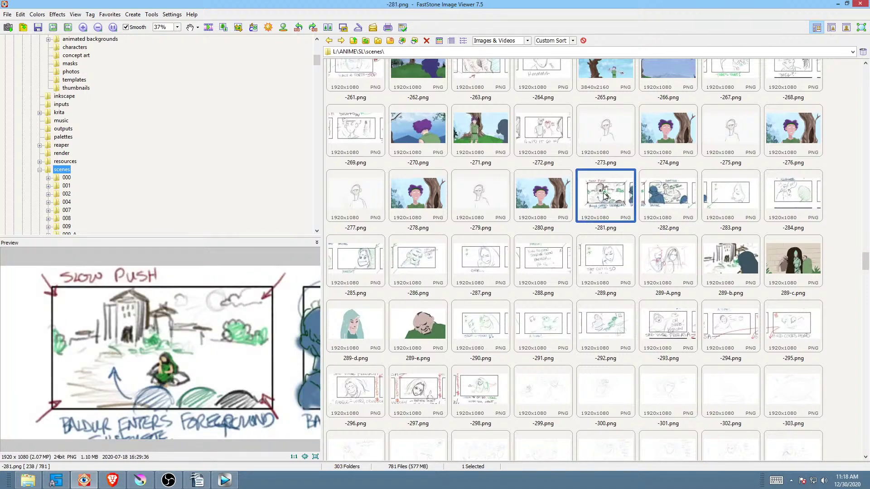
mouse_move(604, 196)
mouse_down()
mouse_move(617, 260)
mouse_move(560, 393)
mouse_move(562, 465)
mouse_up()
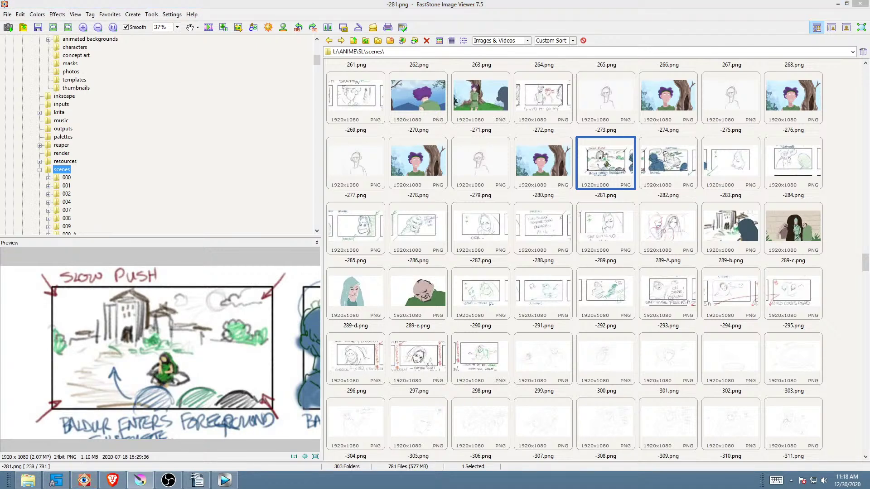
click(140, 480)
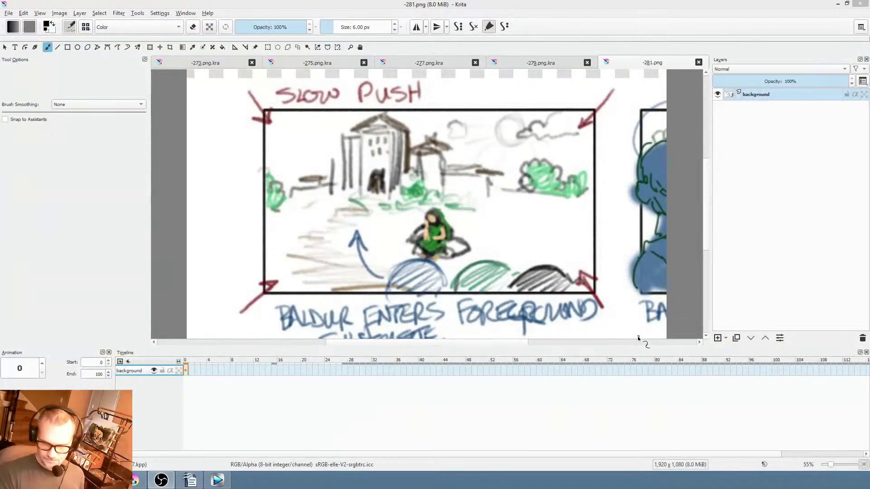
Set the background sketch layer to Multiply and add a new paint layer beneath it.
drag(436, 201, 429, 207)
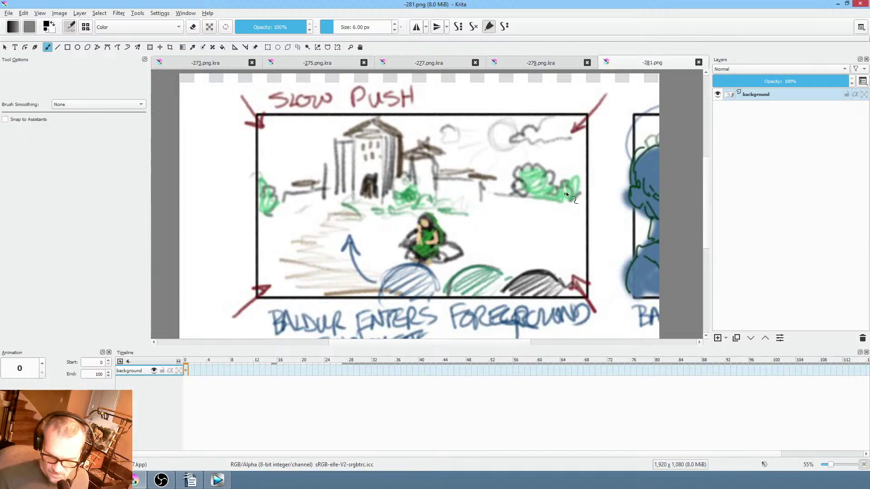
mouse_move(567, 192)
mouse_down()
mouse_move(547, 209)
mouse_move(561, 175)
mouse_up()
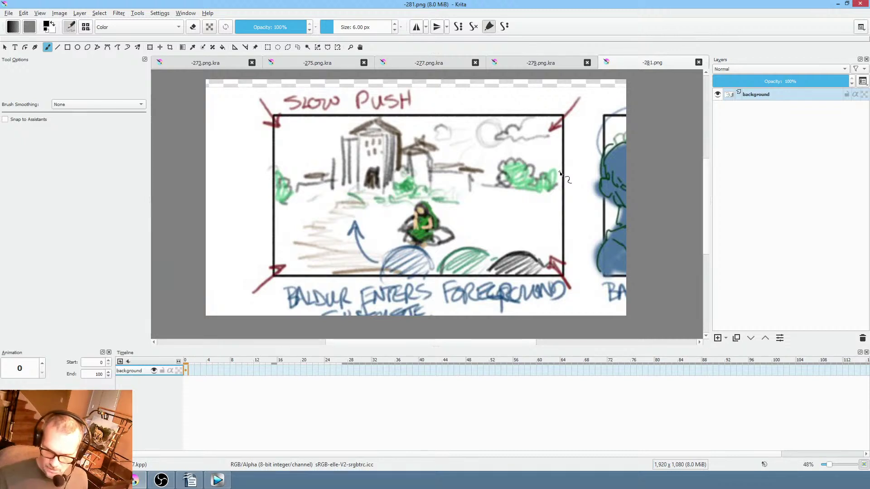
click(756, 69)
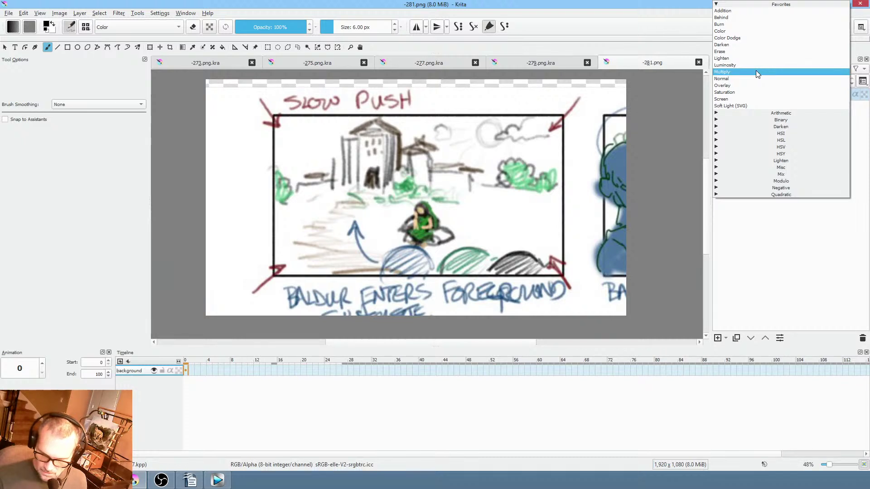
click(755, 71)
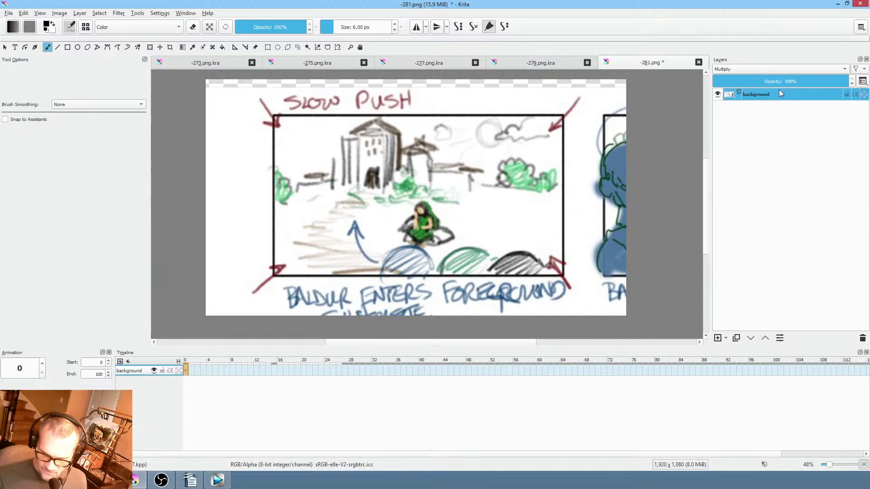
click(717, 338)
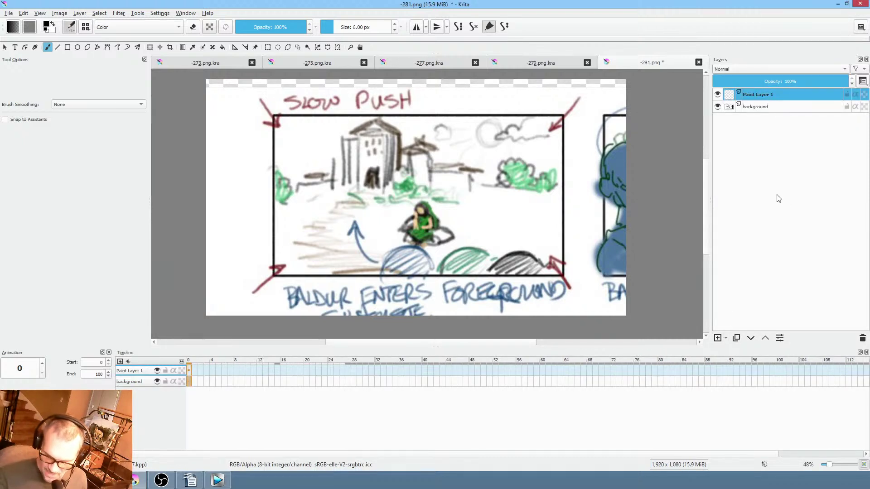
click(750, 338)
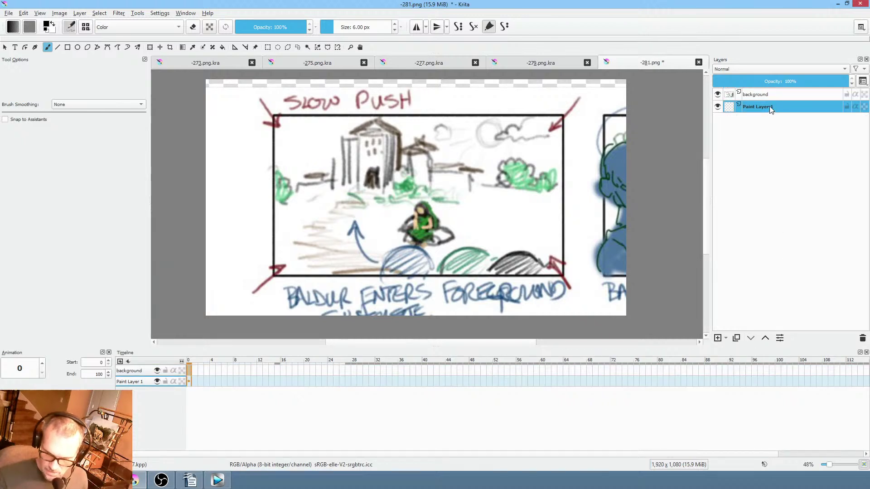
Draw a filled light blue sky across the upper half of Paint Layer 1 with the Freehand Path tool.
drag(590, 221, 580, 217)
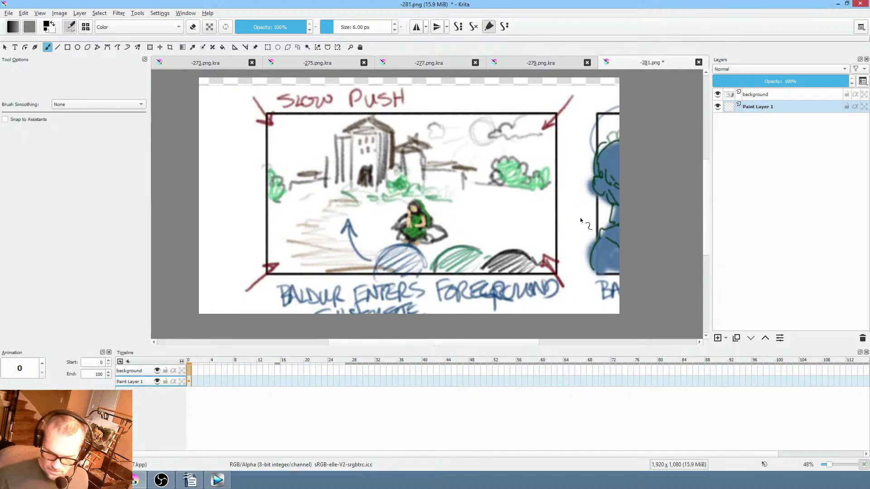
scroll(580, 217, down, 1)
click(117, 47)
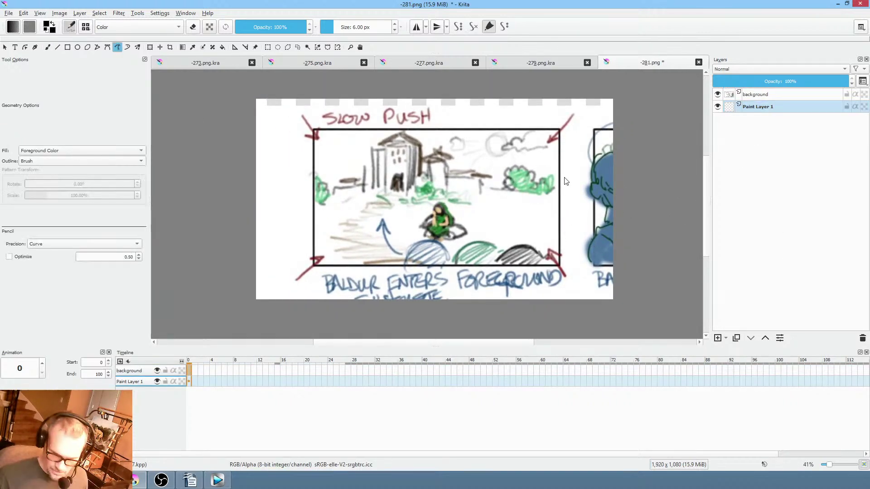
right_click(578, 202)
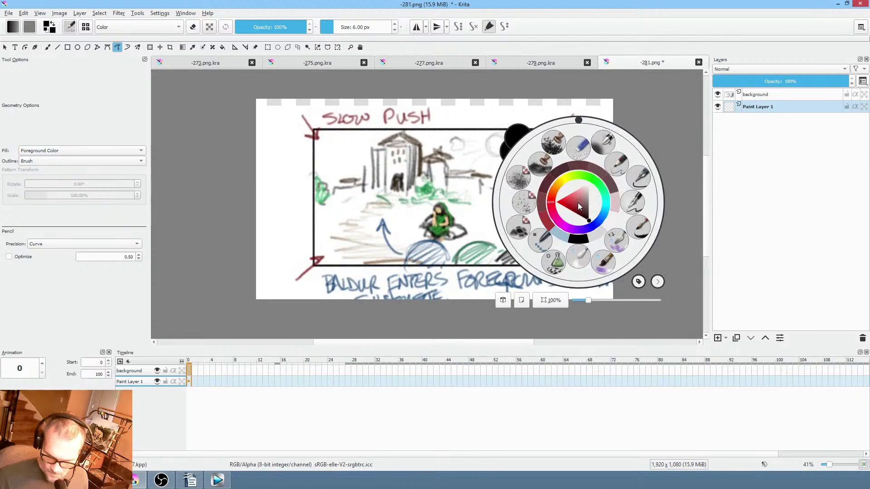
click(607, 204)
drag(574, 211, 605, 211)
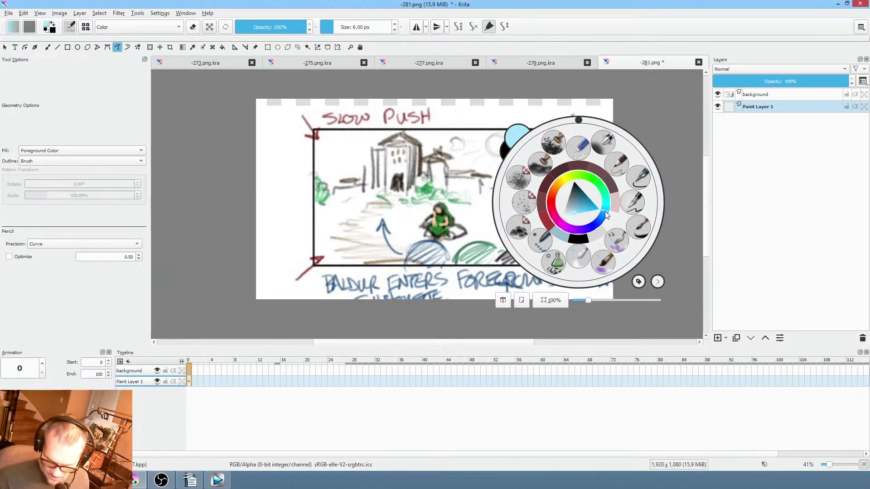
click(658, 93)
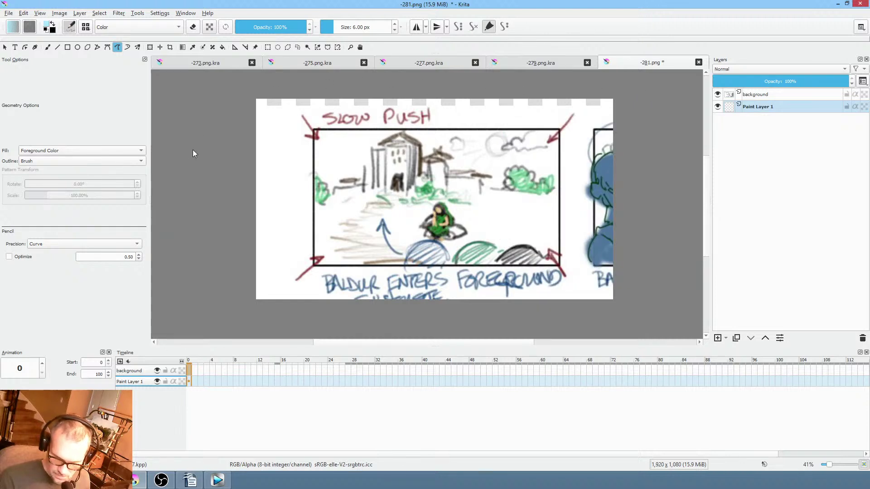
mouse_move(642, 114)
mouse_down()
mouse_move(580, 83)
mouse_move(254, 93)
mouse_move(230, 200)
mouse_move(585, 195)
mouse_up()
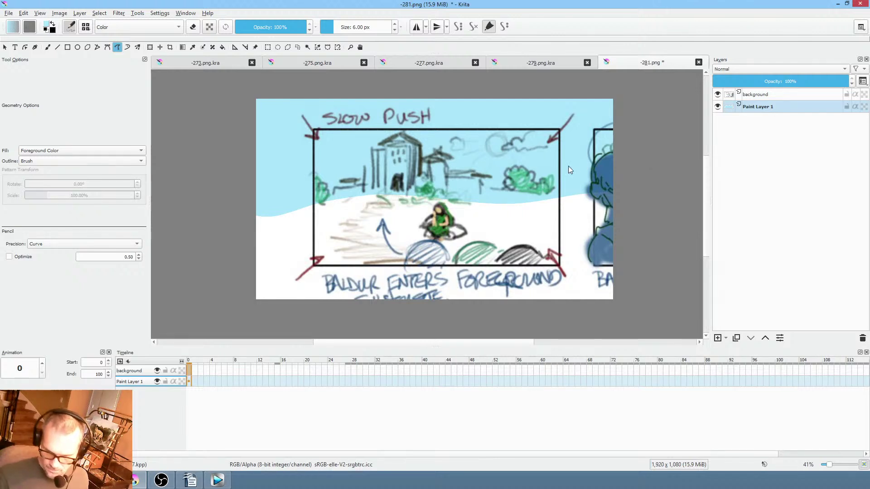
Choose a medium green and draw a filled ground area across the lower half of Paint Layer 1.
right_click(535, 217)
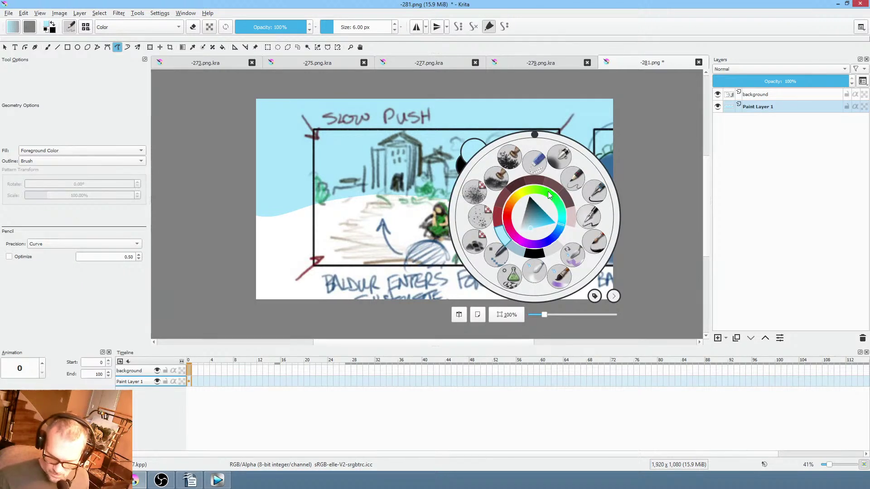
click(547, 195)
drag(540, 222, 537, 218)
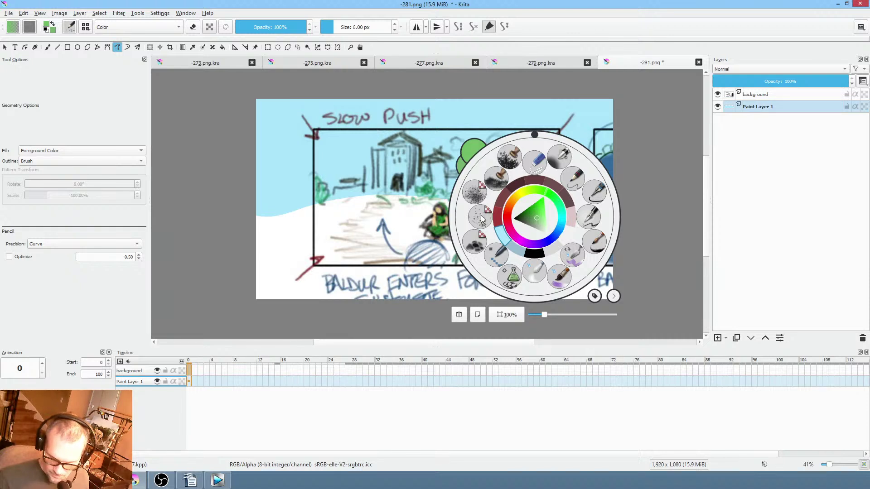
click(223, 213)
mouse_move(221, 210)
mouse_down()
mouse_move(346, 198)
mouse_move(609, 191)
mouse_move(642, 234)
mouse_move(653, 289)
mouse_move(468, 320)
mouse_move(203, 276)
mouse_up()
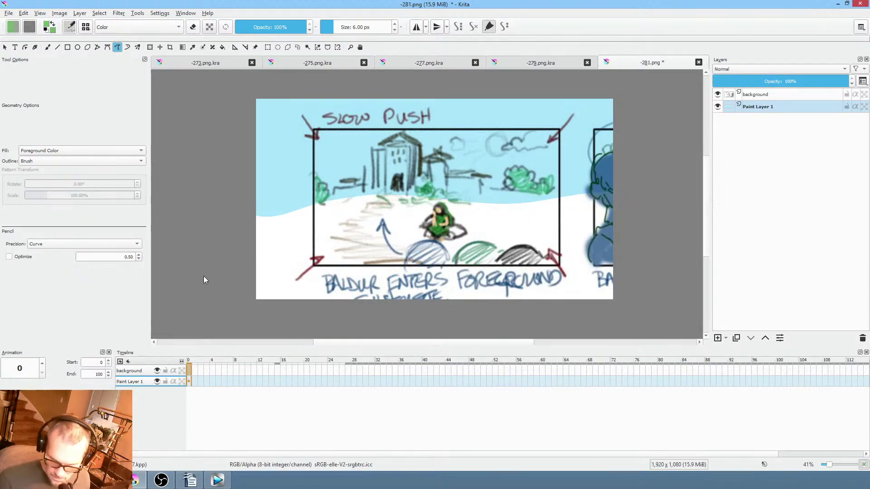
mouse_move(633, 201)
mouse_down()
mouse_move(603, 188)
mouse_move(327, 204)
mouse_up()
drag(210, 224, 196, 251)
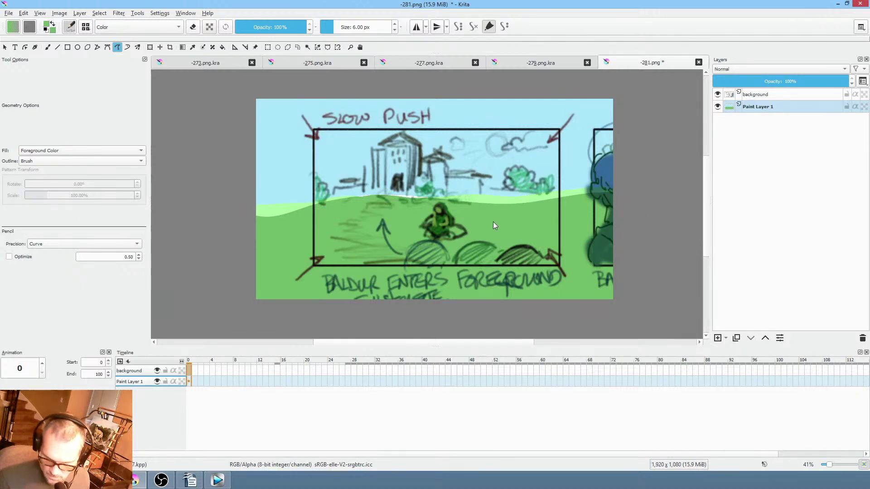
Set the Freehand Path tool's precision to Raw and the brush blending mode to Normal.
click(69, 244)
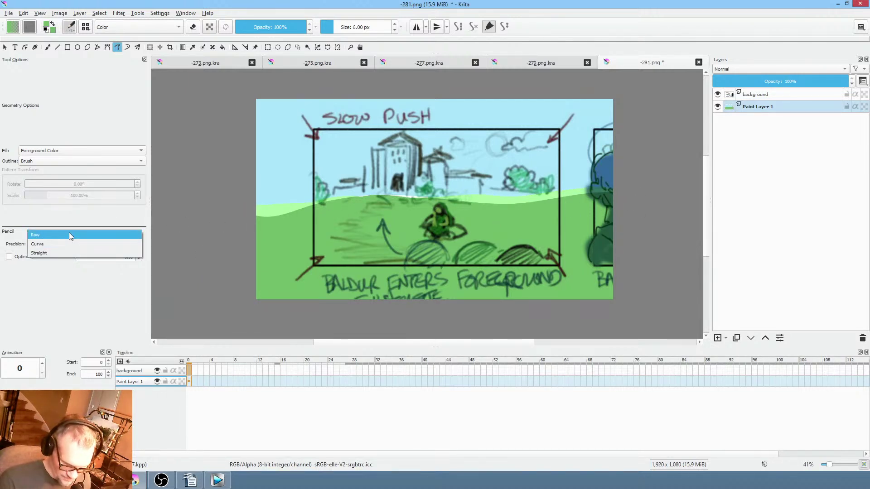
click(69, 233)
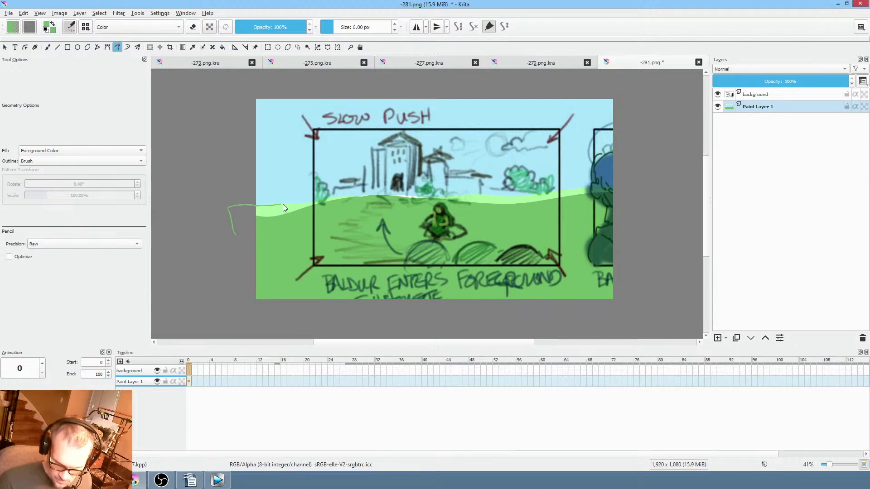
key(ctrl+z)
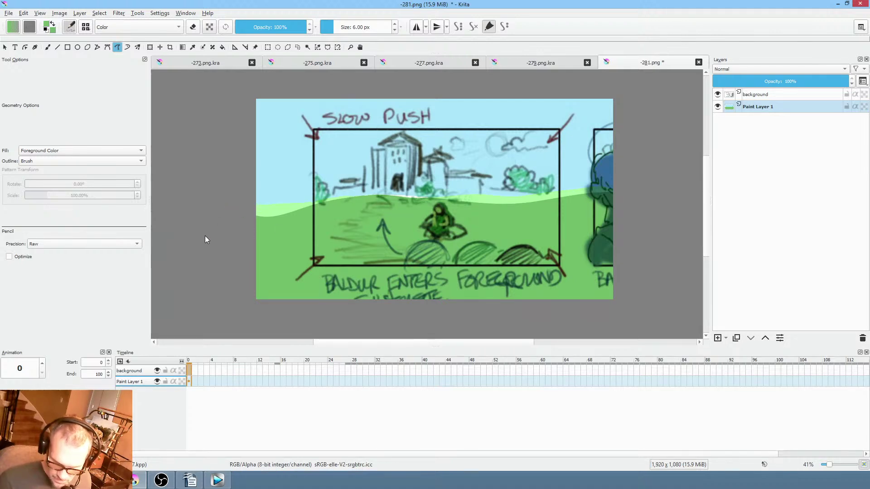
click(140, 28)
click(138, 77)
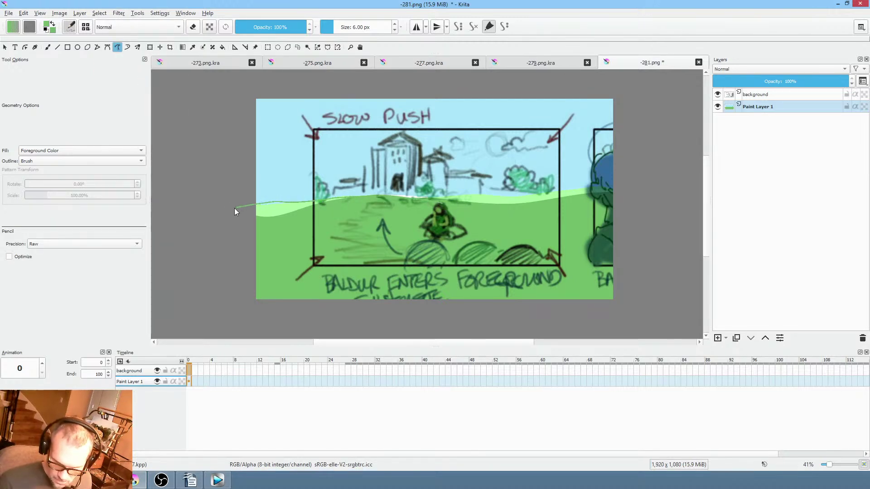
Draw green filled shapes over the pale strip along the horizon to even out the ground's upper edge.
drag(278, 244, 280, 245)
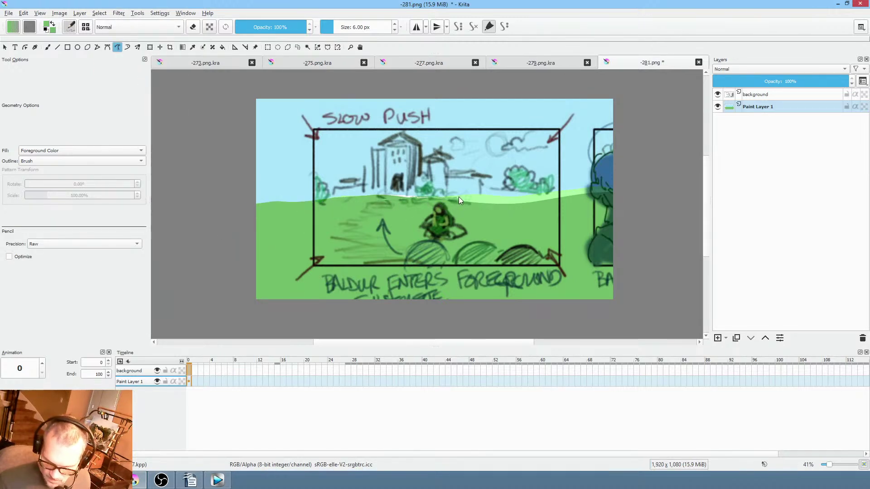
drag(626, 189, 392, 228)
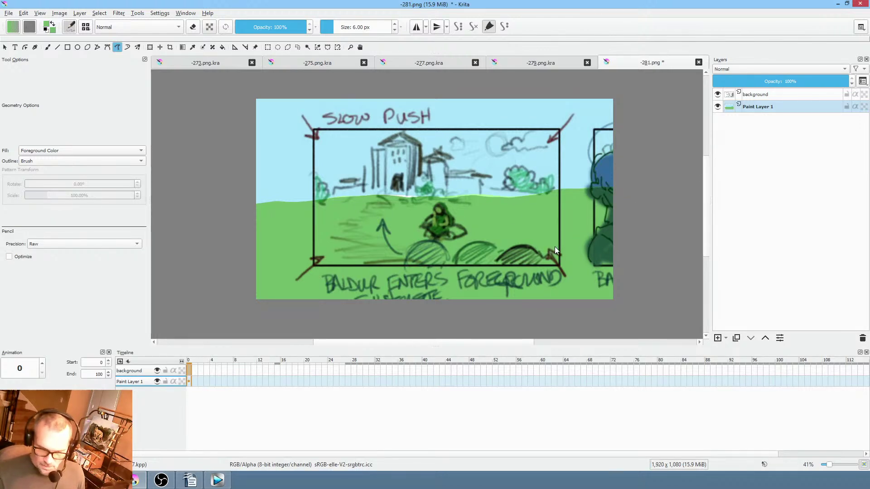
drag(551, 248, 506, 263)
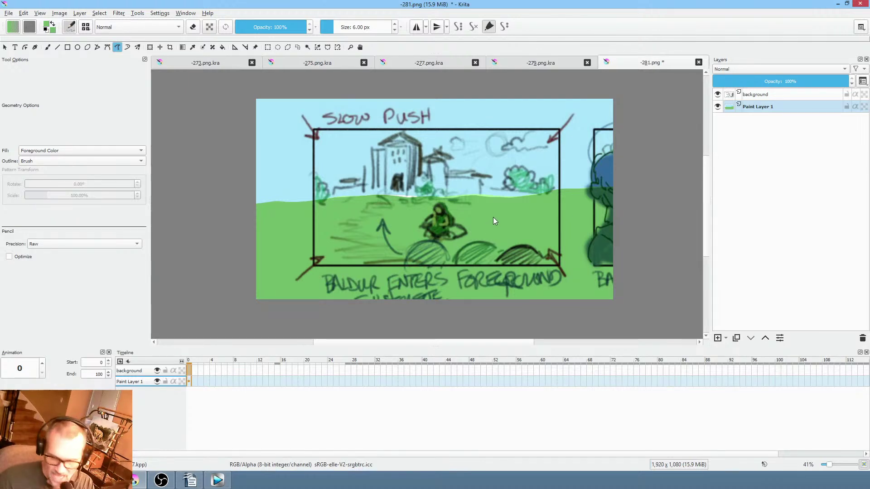
Draw a filled pale grey-green winding path down the ground and a darker grey-green castle silhouette on the horizon.
right_click(496, 205)
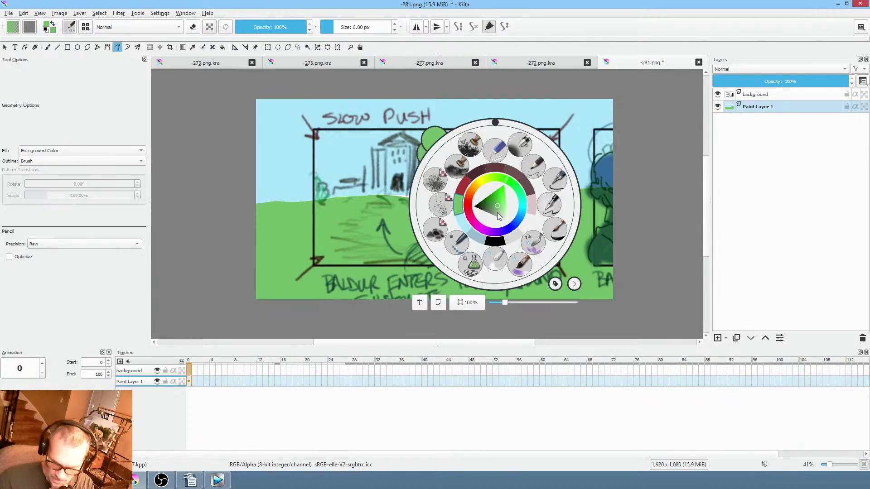
drag(497, 214, 500, 213)
click(387, 170)
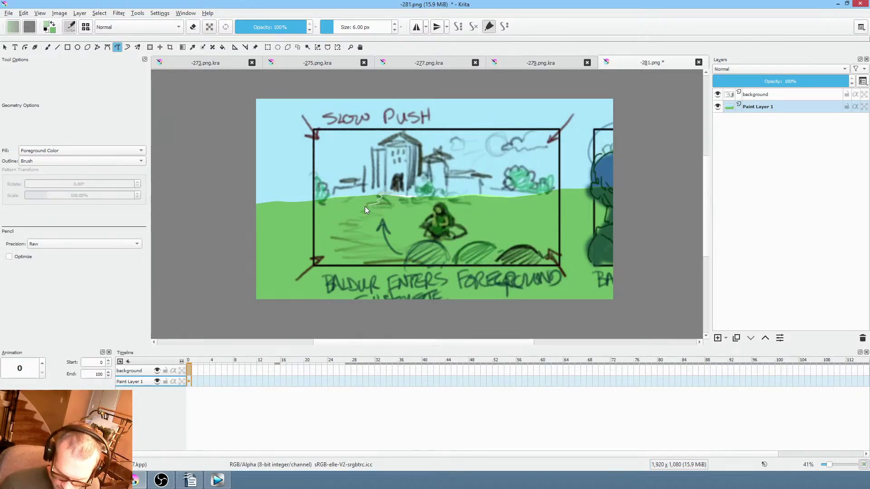
drag(365, 206, 347, 223)
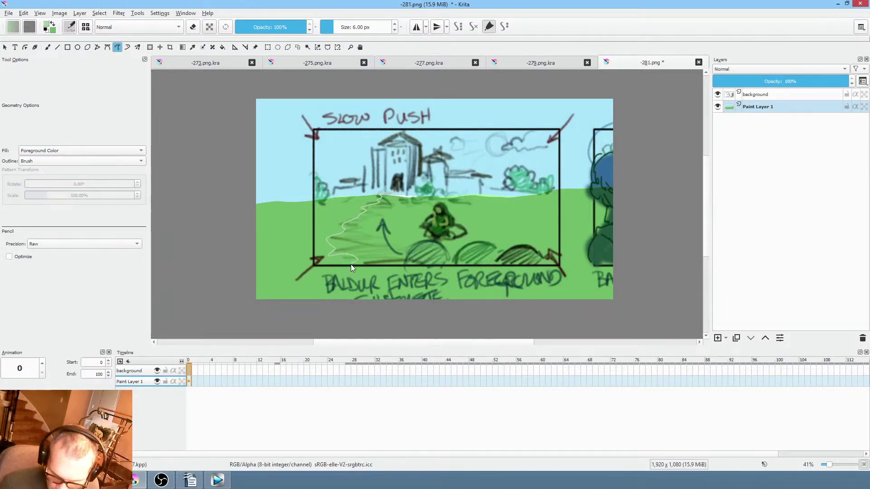
drag(432, 292, 400, 185)
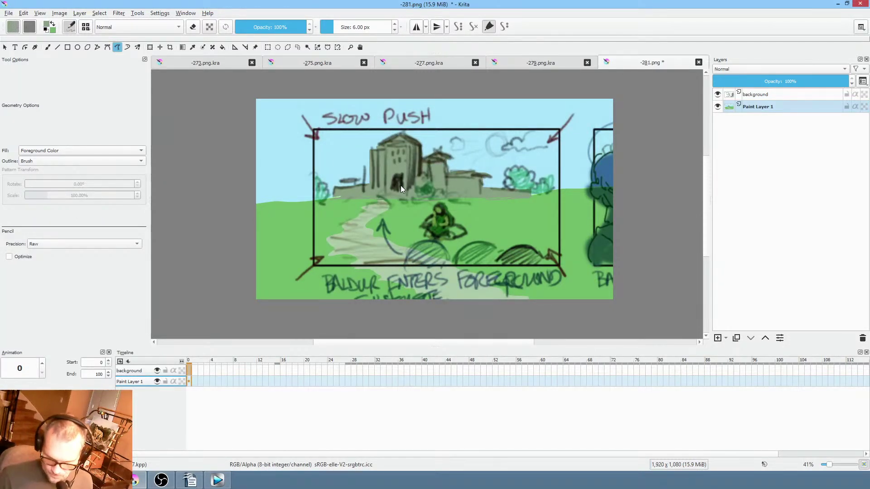
Isolate Paint Layer 1 and save the image as PNG with compression 9, also saving it as a Krita file.
key(alt+i)
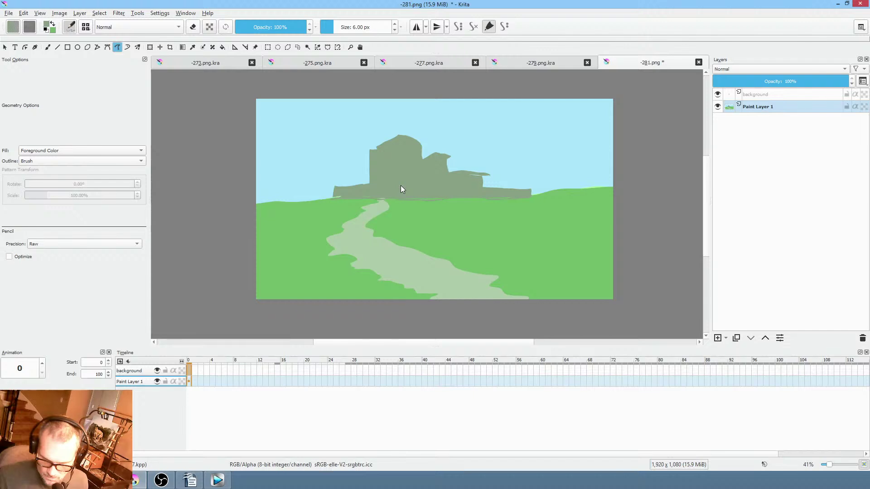
key(alt+i)
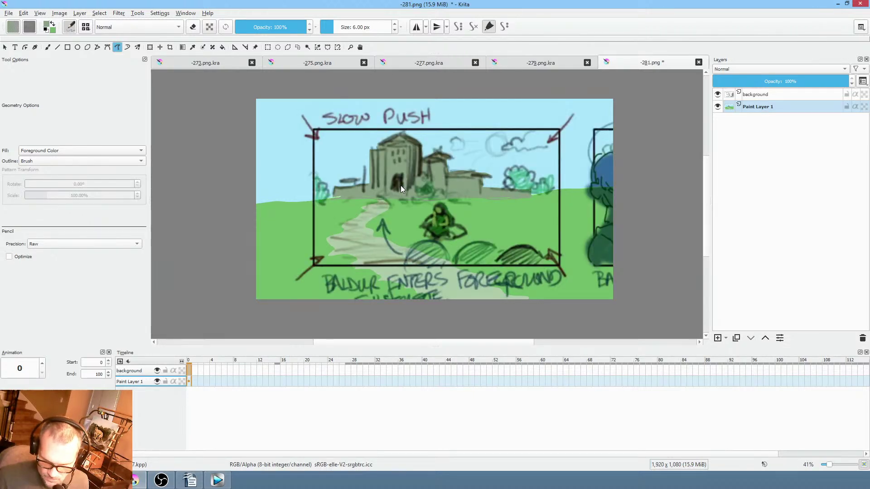
key(alt+i)
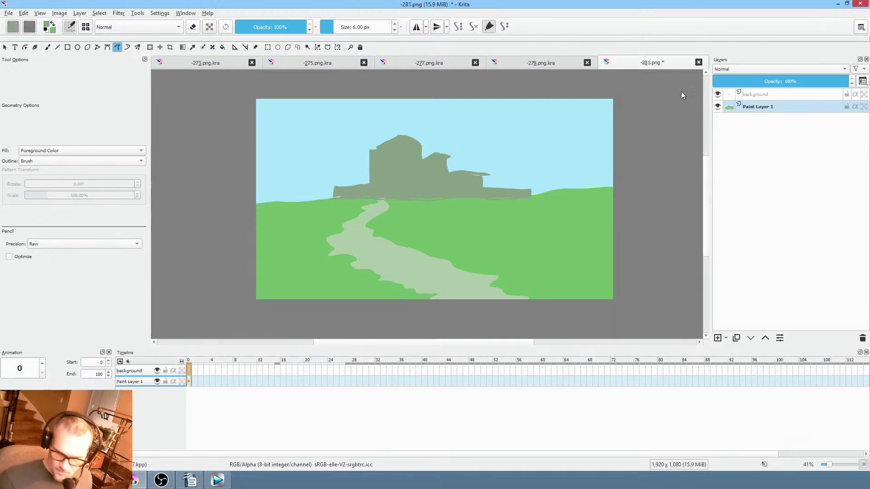
click(8, 13)
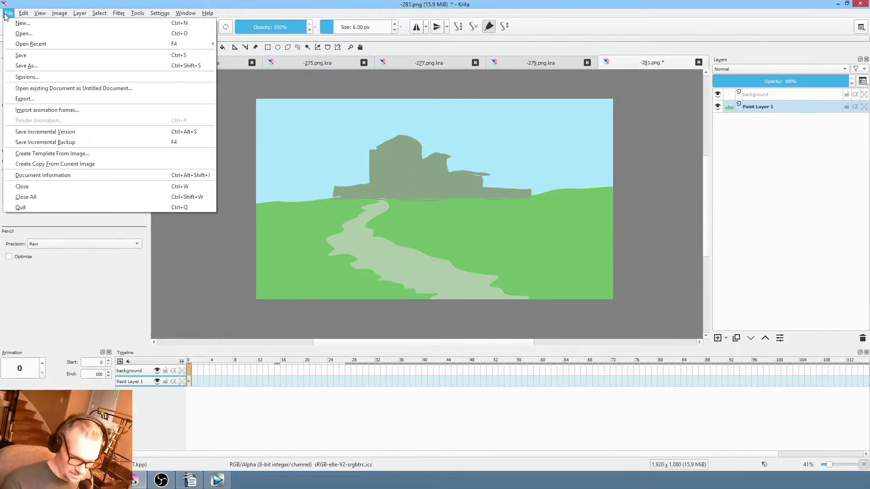
click(22, 55)
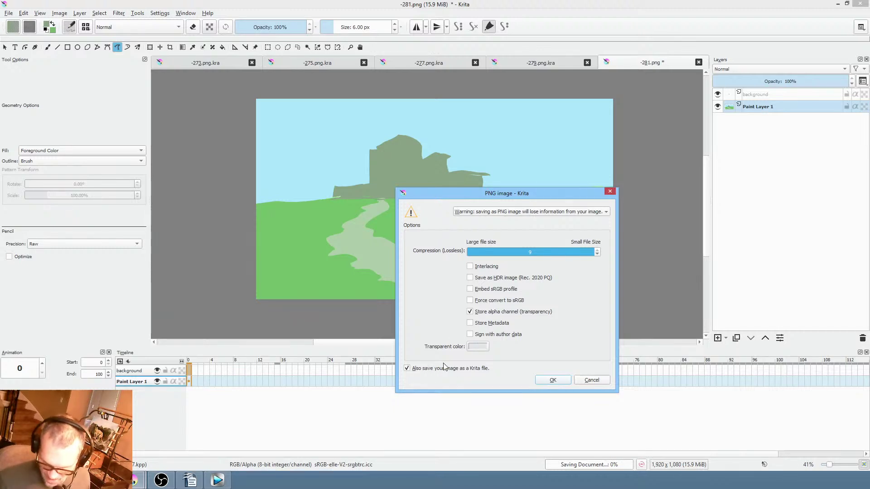
click(555, 378)
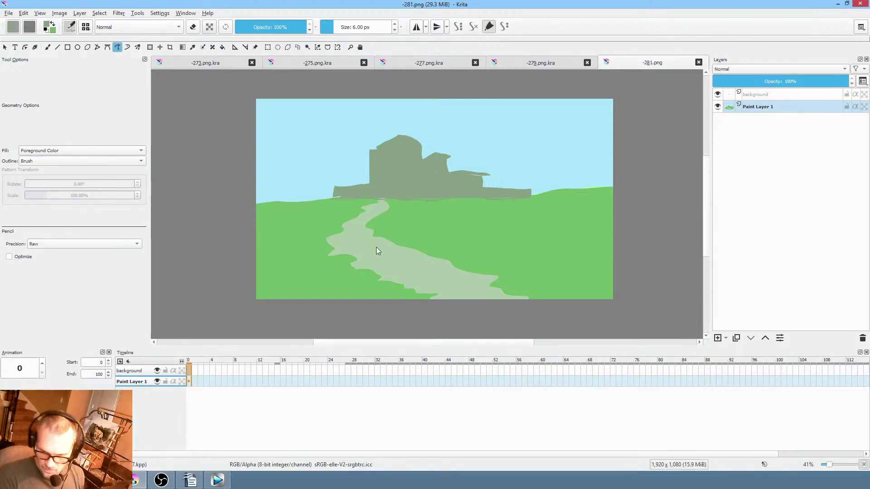
With Paint Layer 1 active, choose the 600 px soft airbrush preset and a darker, greyer blue based on the sampled sky colour.
click(755, 95)
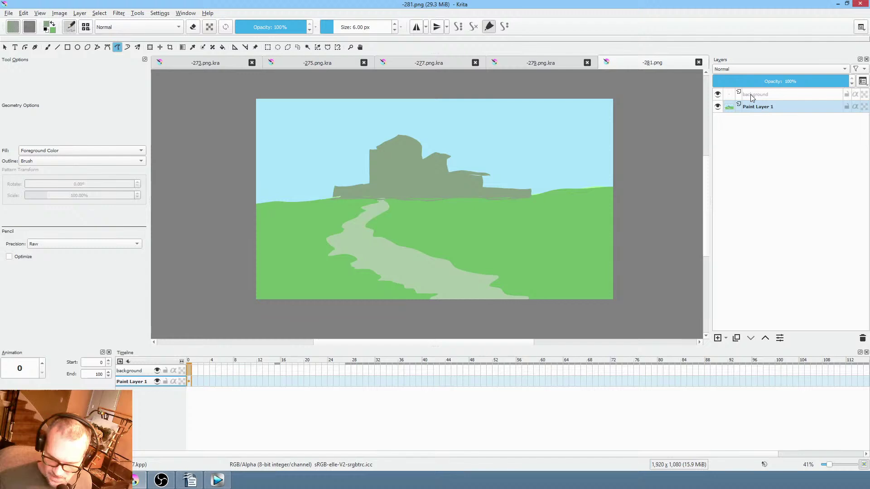
click(759, 109)
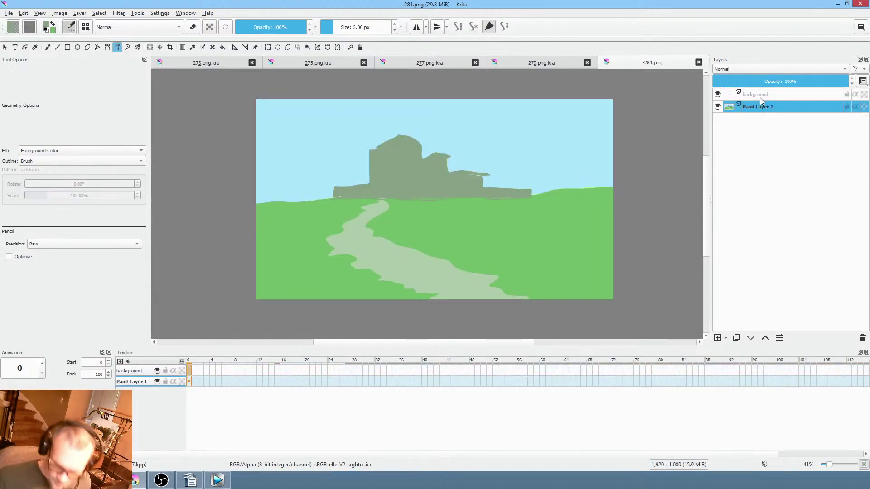
mouse_move(776, 96)
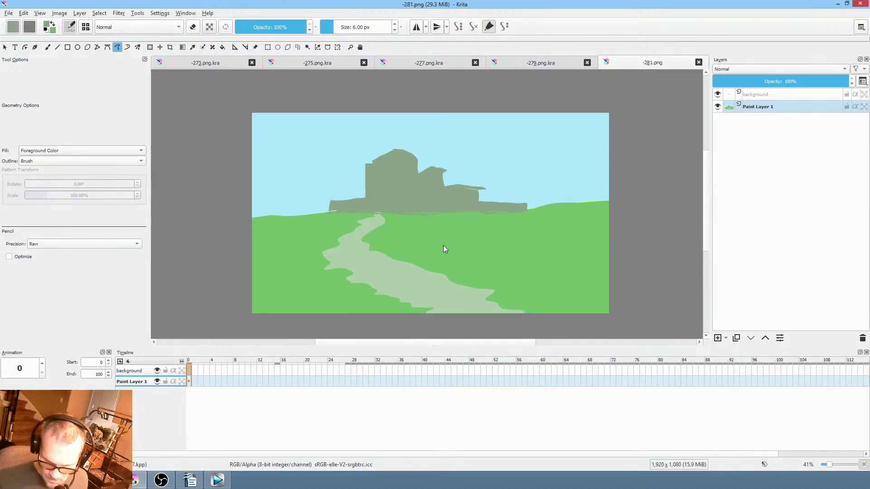
drag(443, 246, 476, 230)
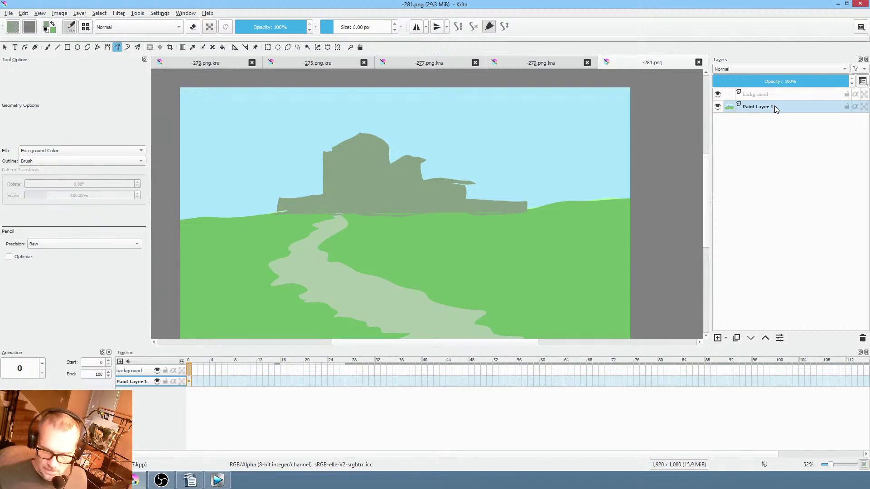
right_click(490, 191)
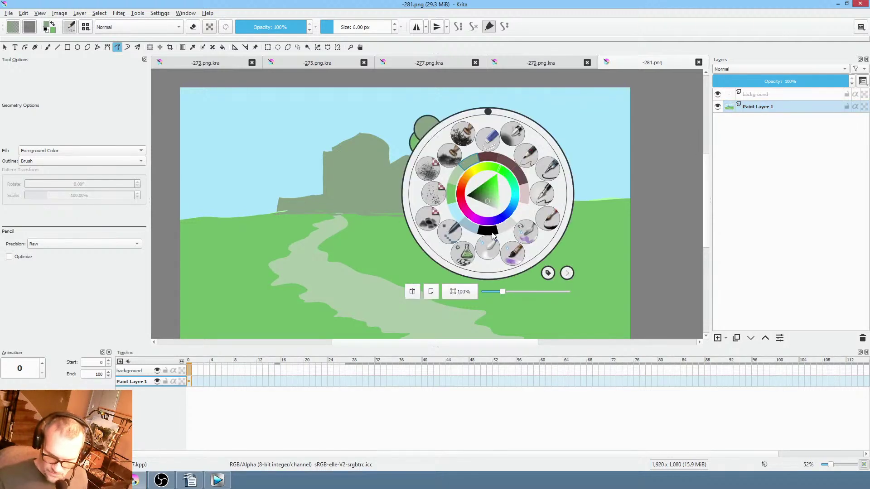
click(513, 134)
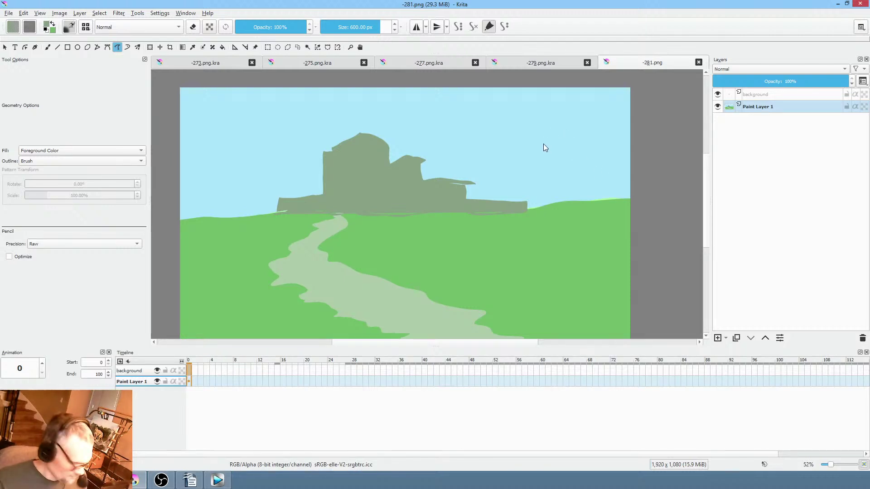
ctrl+click(543, 143)
right_click(543, 145)
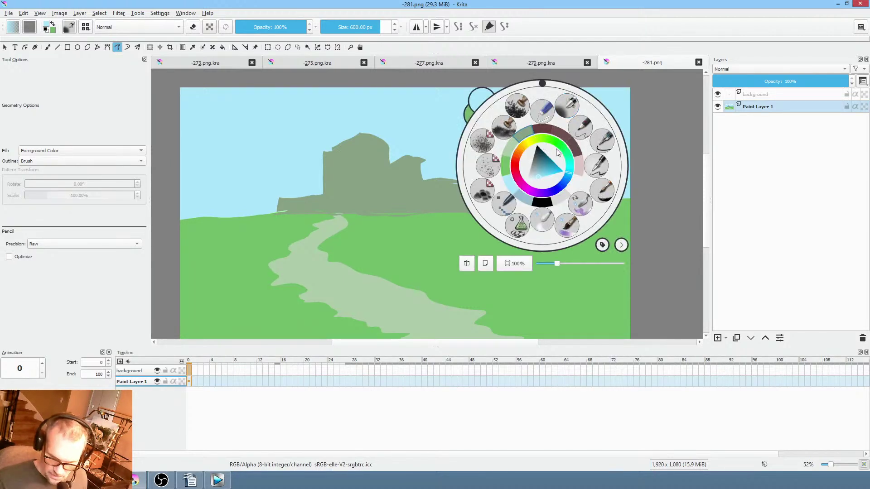
click(539, 168)
click(231, 112)
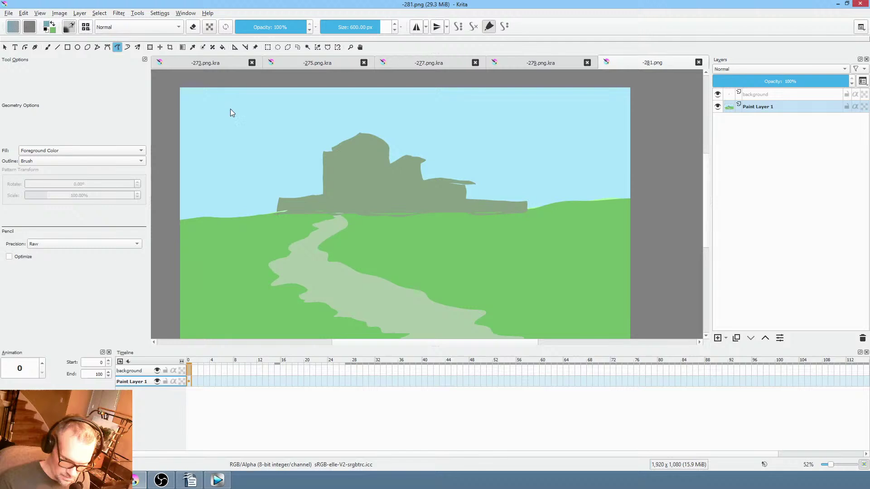
Paint a soft darker blue gradient across the upper sky with the Freehand Brush tool.
key(b)
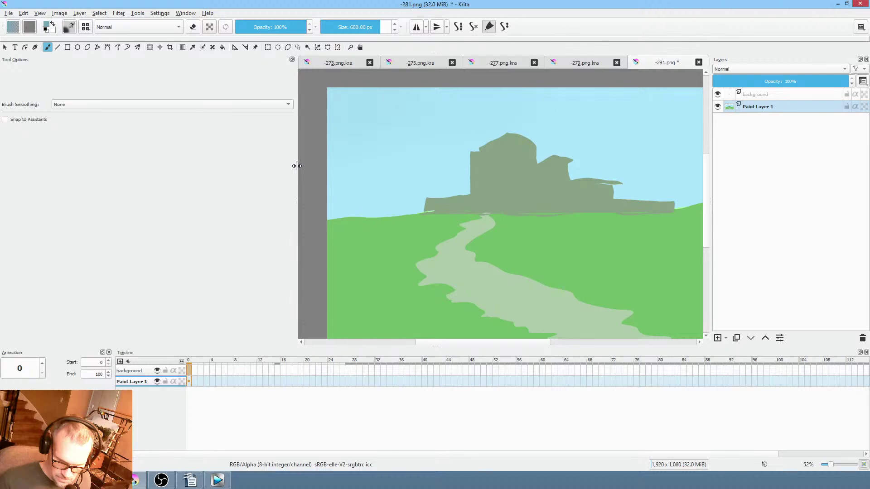
drag(296, 166, 159, 189)
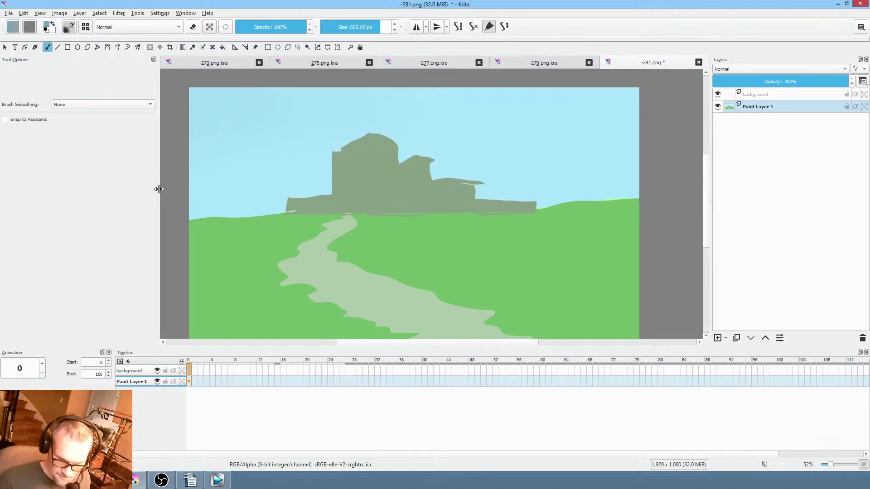
drag(532, 203, 529, 207)
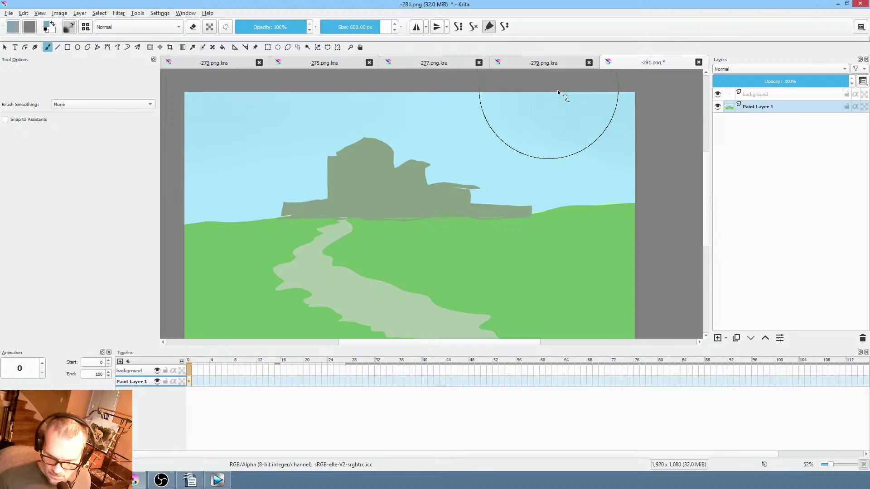
mouse_move(618, 124)
mouse_down()
mouse_move(442, 99)
mouse_move(536, 96)
mouse_move(600, 110)
mouse_move(384, 96)
mouse_move(610, 99)
mouse_move(400, 94)
mouse_move(206, 131)
mouse_move(333, 96)
mouse_move(219, 115)
mouse_move(278, 93)
mouse_up()
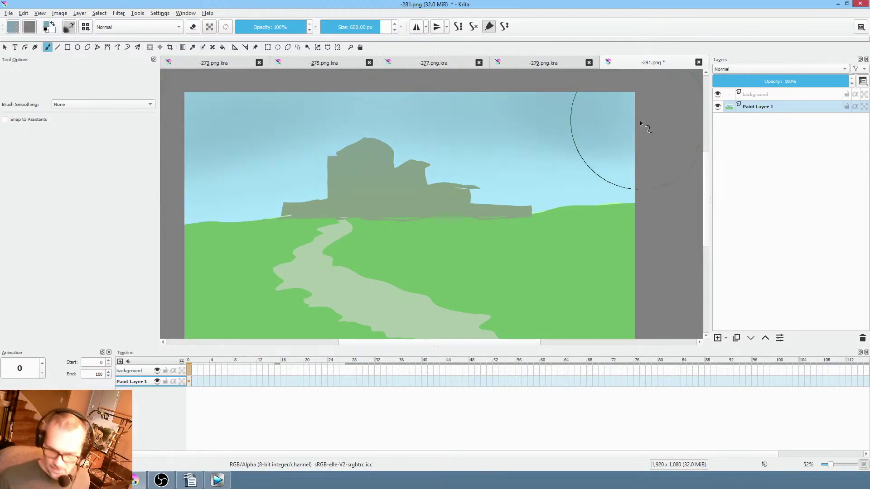
drag(640, 120, 605, 119)
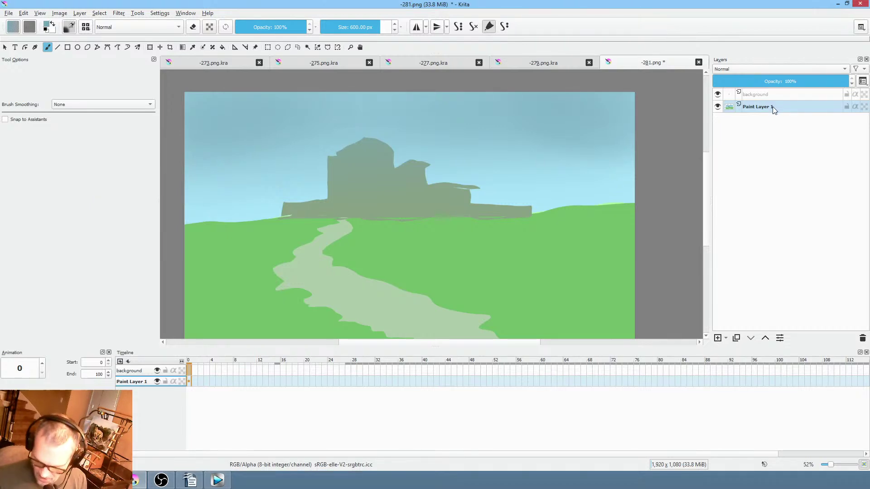
Add a new paint layer above Paint Layer 1 and hide the background sketch layer.
click(718, 338)
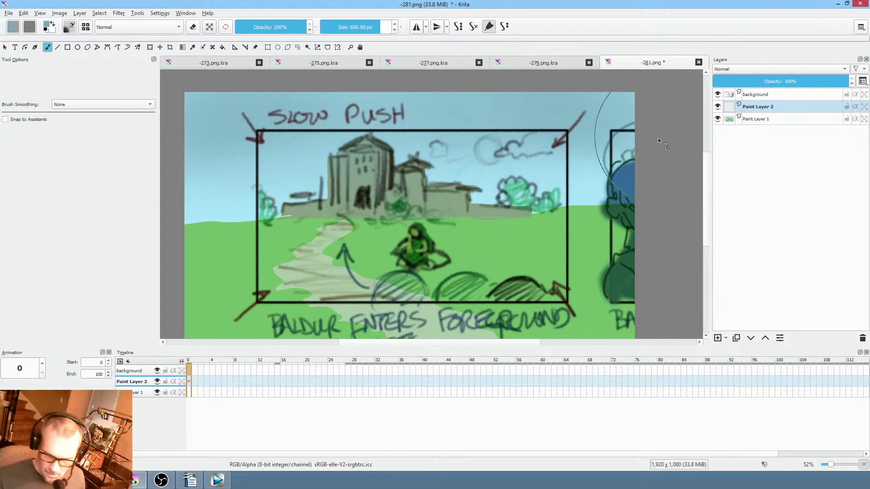
click(717, 94)
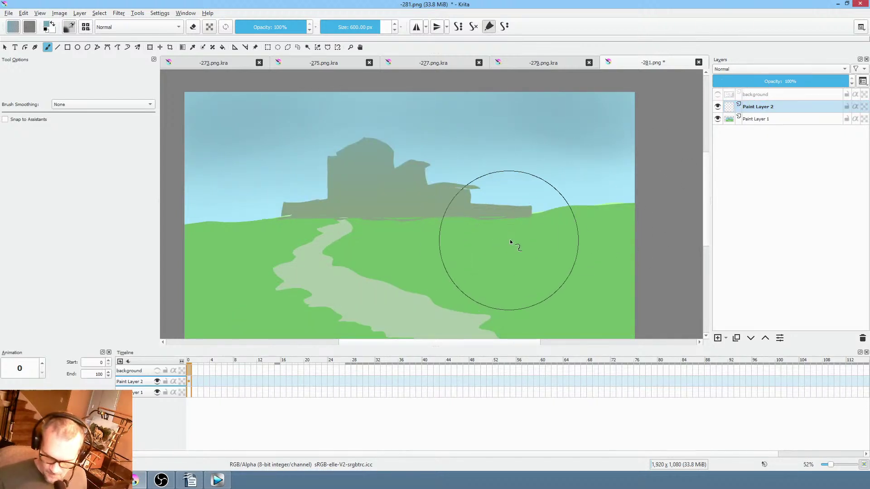
Paint white clouds across the sky on Paint Layer 2 with a textured brush at 44% opacity, and set the layer's opacity to 70%.
right_click(515, 222)
click(459, 253)
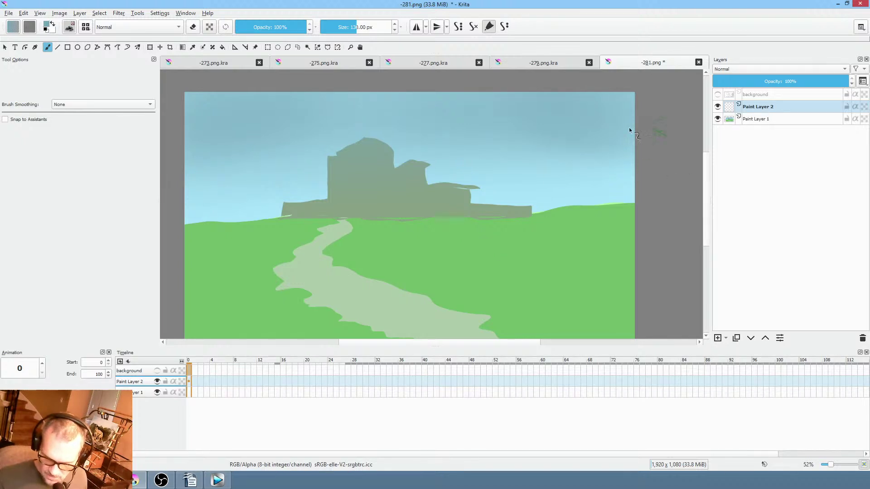
right_click(538, 164)
drag(553, 167, 505, 204)
click(628, 204)
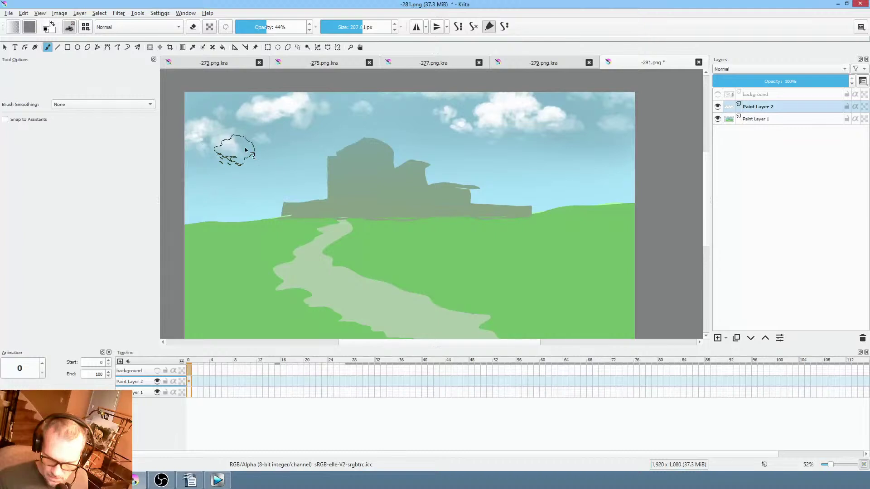
mouse_move(818, 81)
mouse_down()
mouse_move(716, 81)
mouse_move(808, 83)
mouse_up()
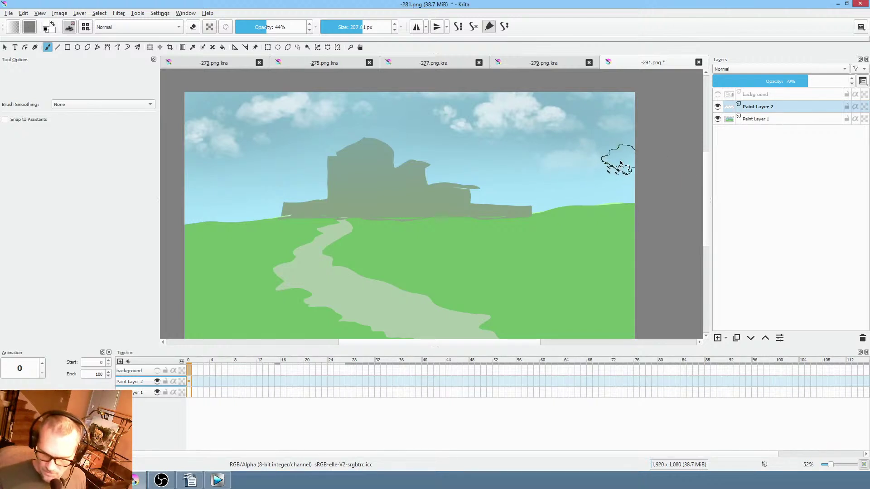
Paint a small faint white cloud in the sky beside the castle's main tower on Paint Layer 2.
drag(234, 170, 297, 166)
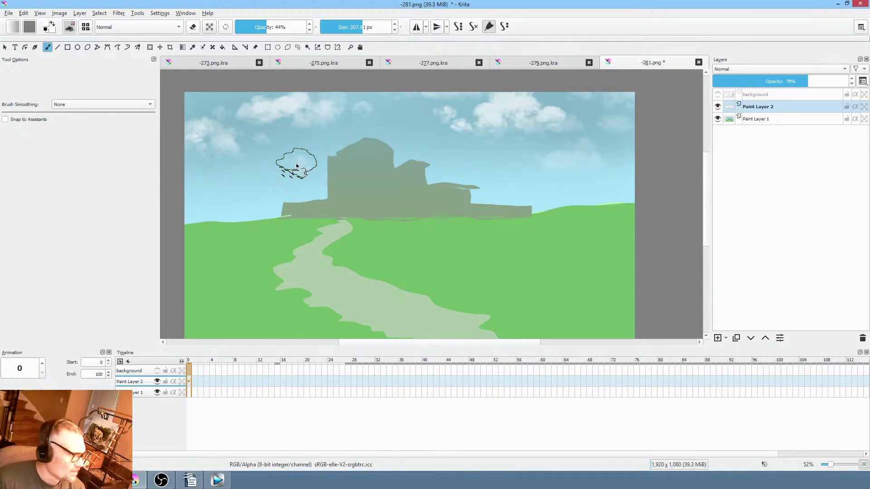
right_click(493, 181)
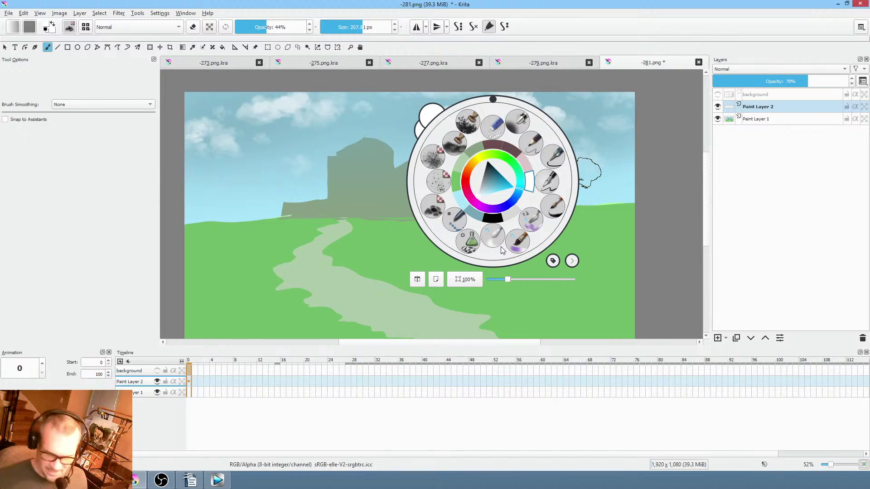
click(611, 140)
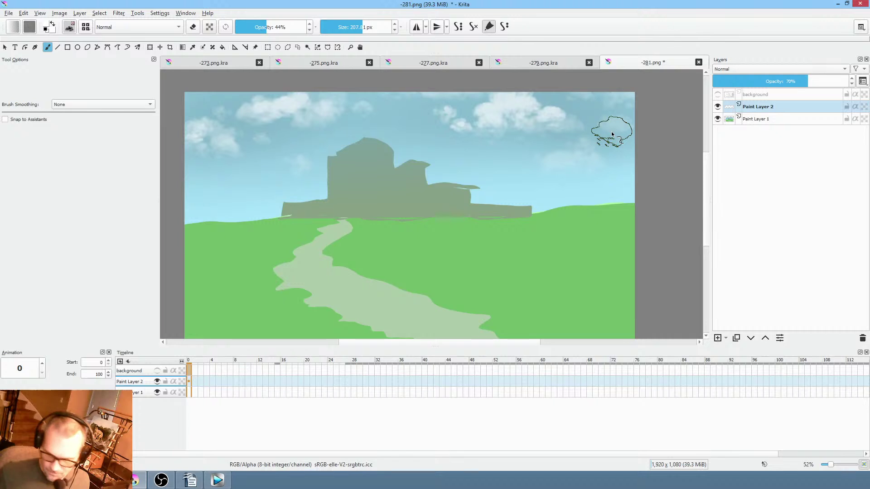
Show the background sketch layer again and lower its opacity to 10%.
click(769, 120)
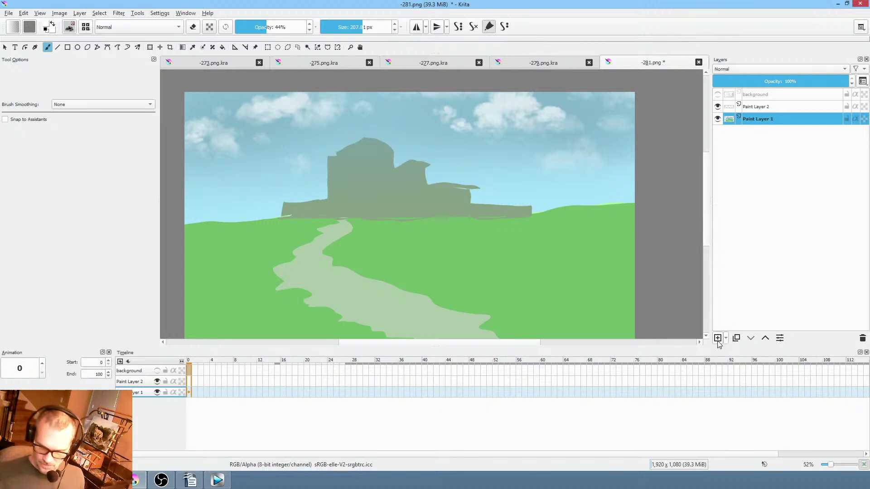
click(717, 94)
click(771, 95)
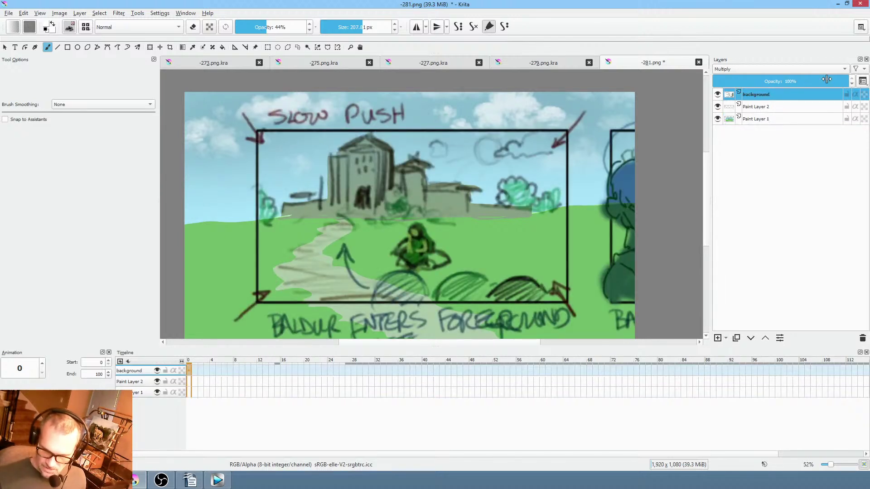
mouse_move(827, 80)
mouse_down()
mouse_move(709, 87)
mouse_move(723, 85)
mouse_up()
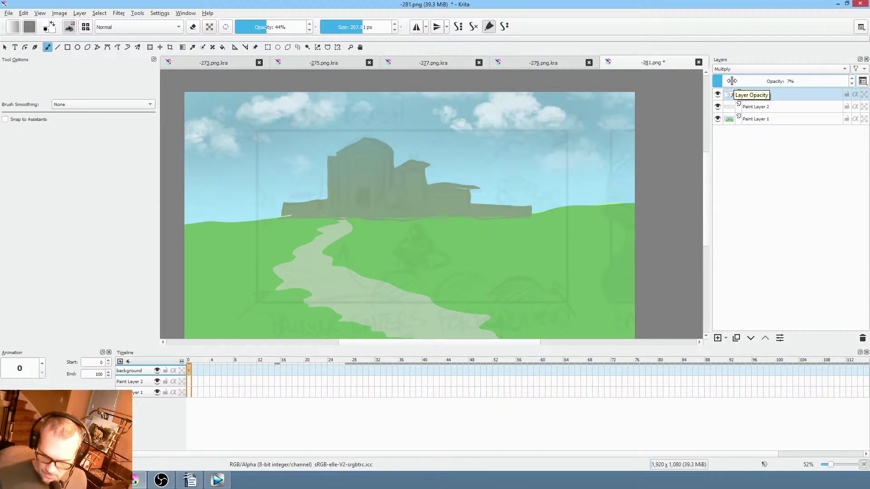
drag(732, 81, 727, 81)
On Paint Layer 1, paint a bush at the right end of the castle wall with a leafy brush preset and the sampled ground green.
scroll(537, 233, up, 2)
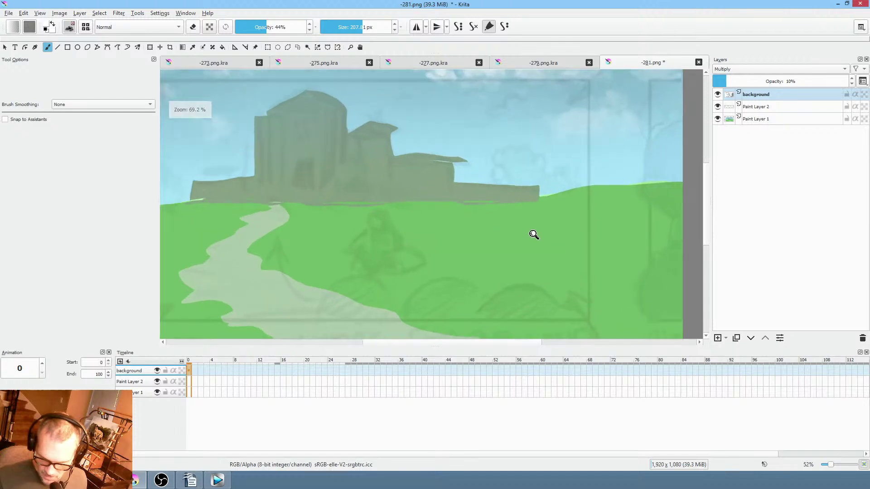
scroll(543, 235, down, 1)
click(770, 119)
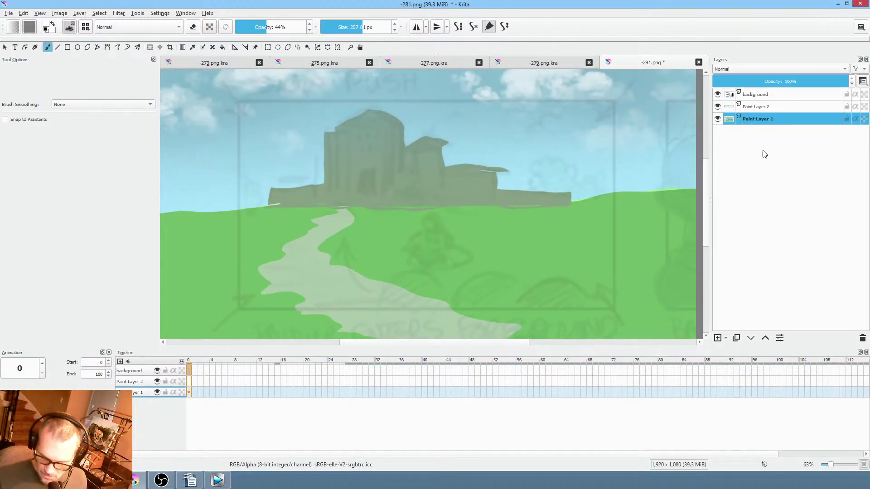
ctrl+click(528, 227)
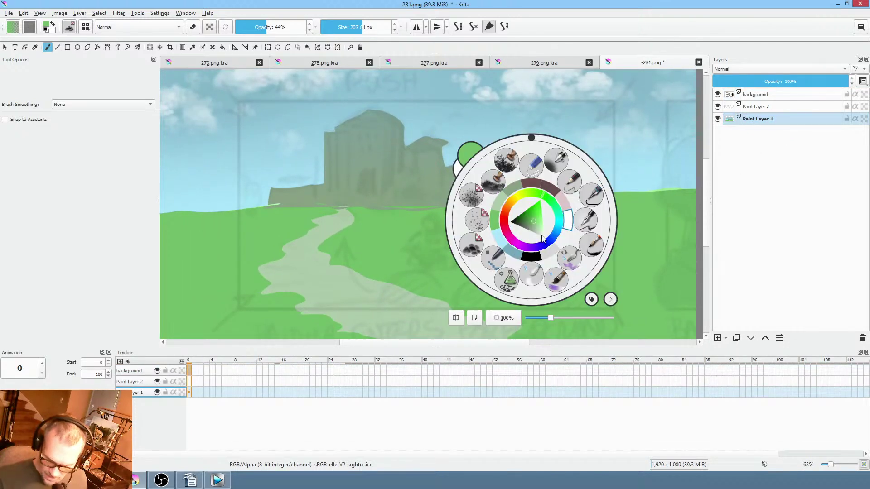
right_click(532, 221)
click(506, 160)
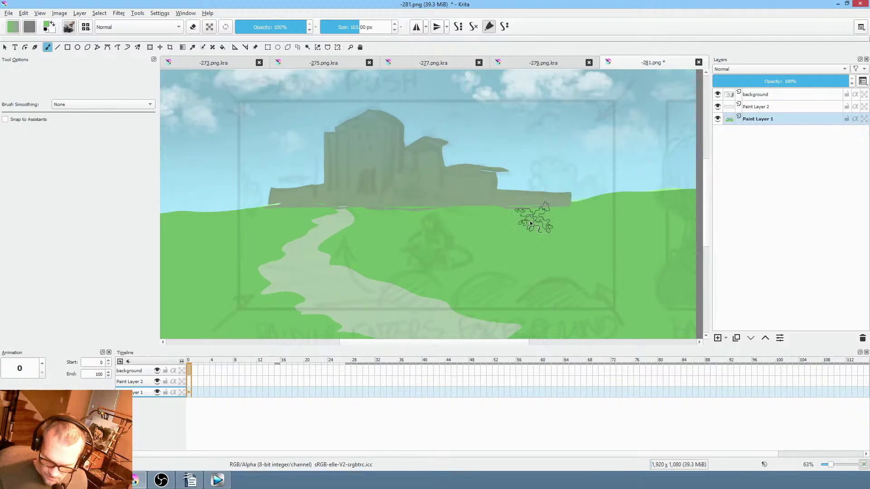
mouse_move(563, 204)
mouse_down()
mouse_move(573, 201)
mouse_move(554, 204)
mouse_move(568, 188)
mouse_move(550, 180)
mouse_move(563, 175)
mouse_move(574, 204)
mouse_move(561, 218)
mouse_up()
key(bracketleft)
key(bracketleft)
key(bracketleft)
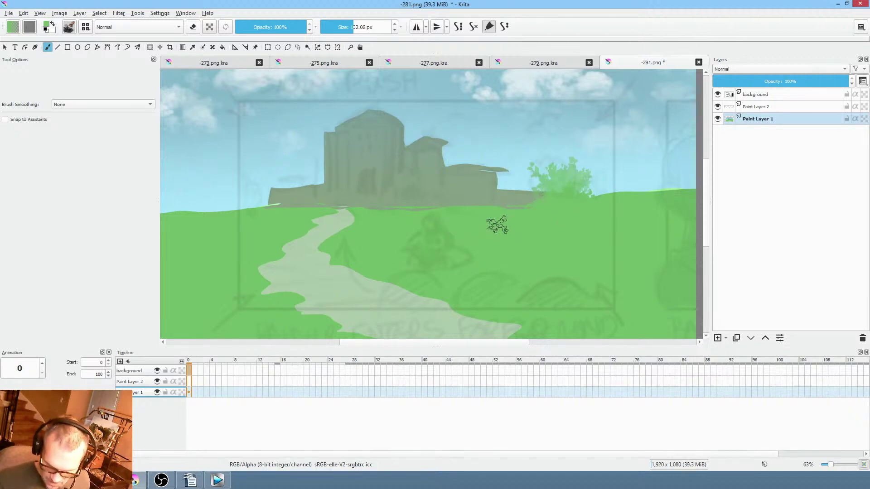
mouse_move(421, 212)
mouse_down()
mouse_move(435, 194)
mouse_move(443, 213)
mouse_up()
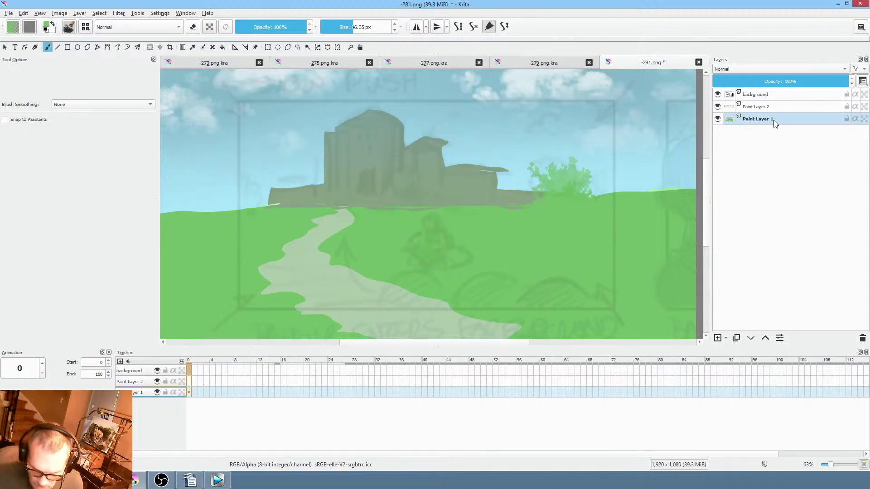
Add a new paint layer above Paint Layer 1 and name it "foliage".
click(718, 338)
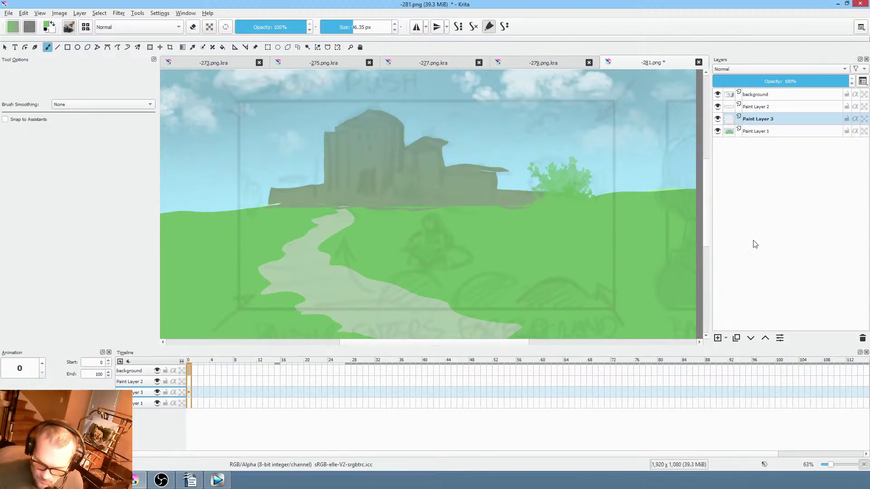
click(773, 123)
double_click(775, 121)
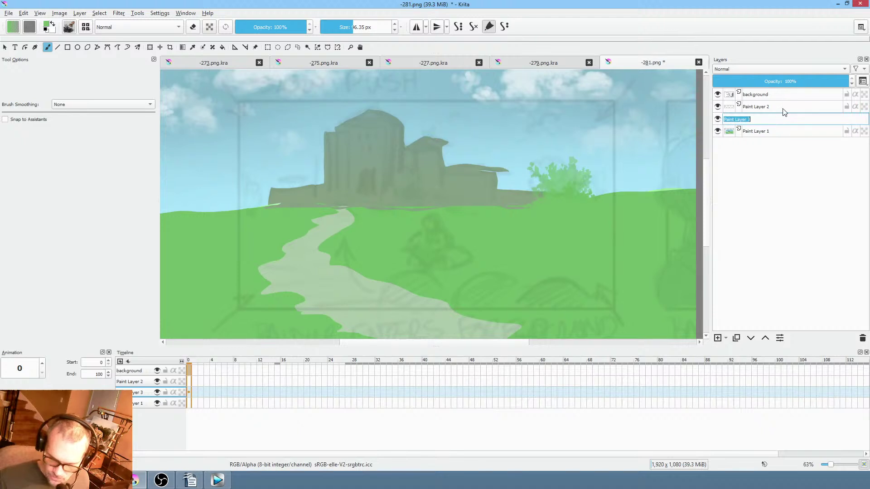
text(f)
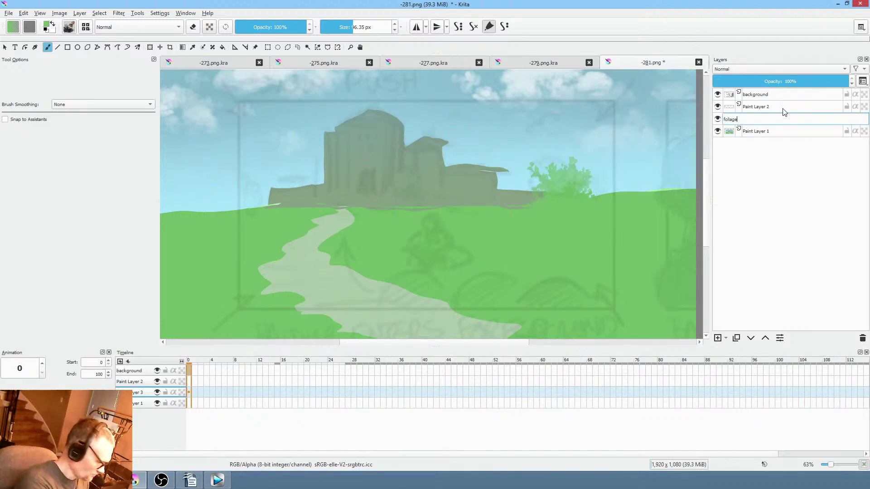
text(oliage)
key(Return)
Paint small leafy green bushes in front of the castle, at its wall ends and along the horizon on the foliage layer.
mouse_move(425, 209)
mouse_down()
mouse_move(415, 194)
mouse_move(400, 206)
mouse_up()
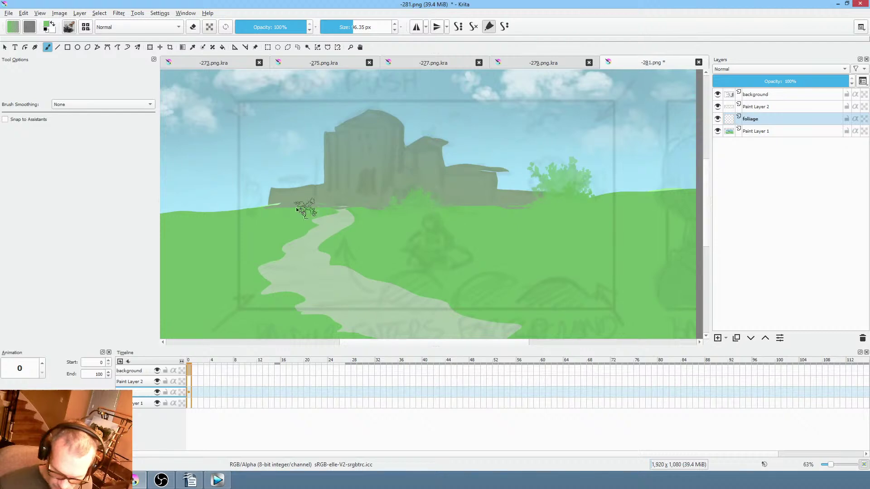
mouse_move(291, 197)
mouse_down()
mouse_move(259, 208)
mouse_move(255, 223)
mouse_up()
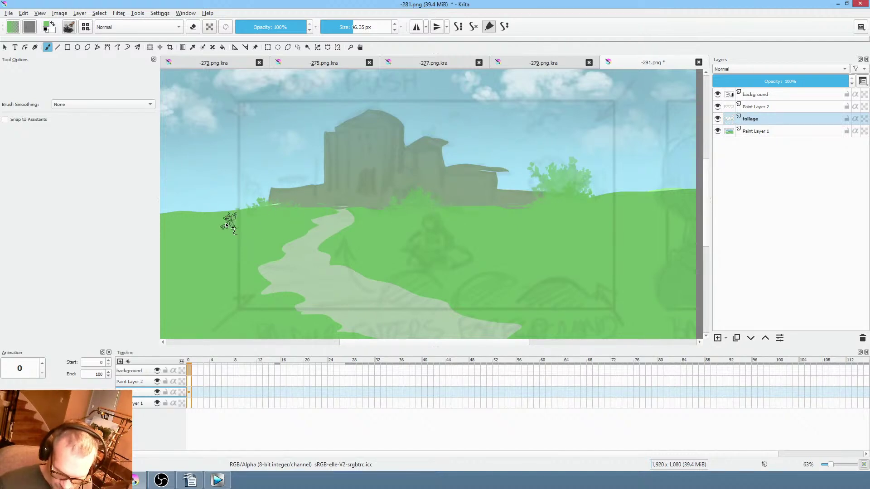
drag(602, 204, 685, 195)
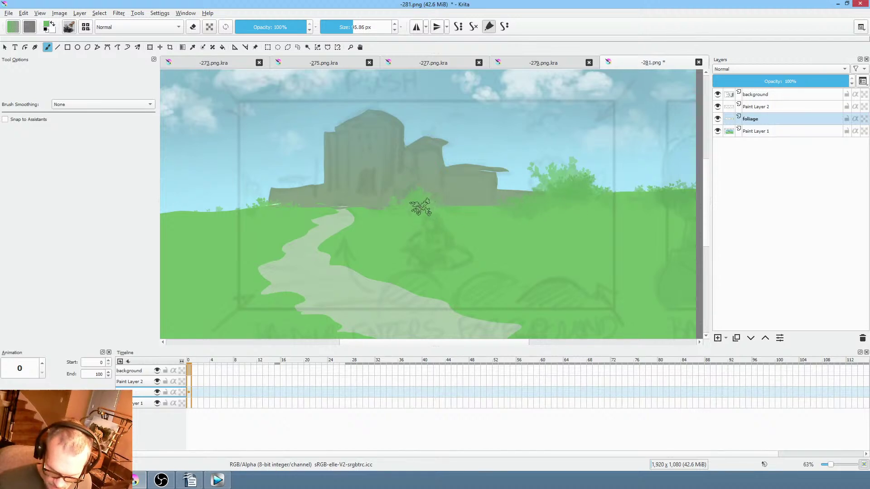
drag(414, 199, 411, 209)
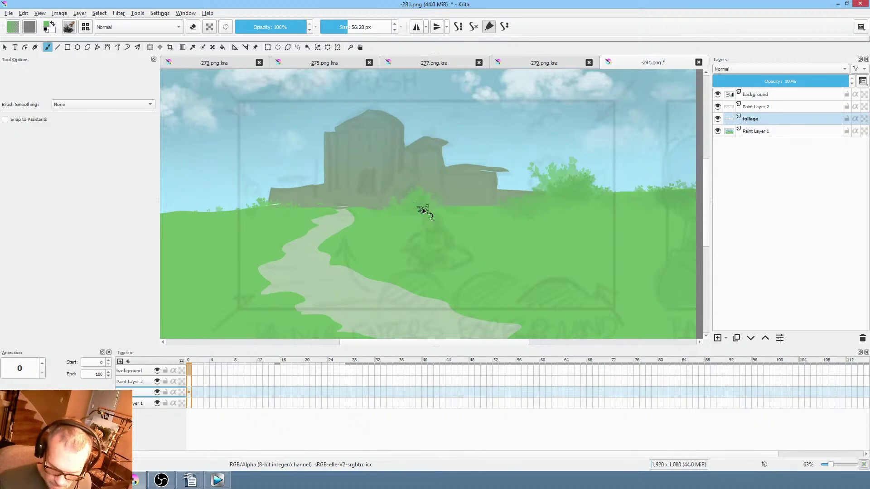
click(773, 121)
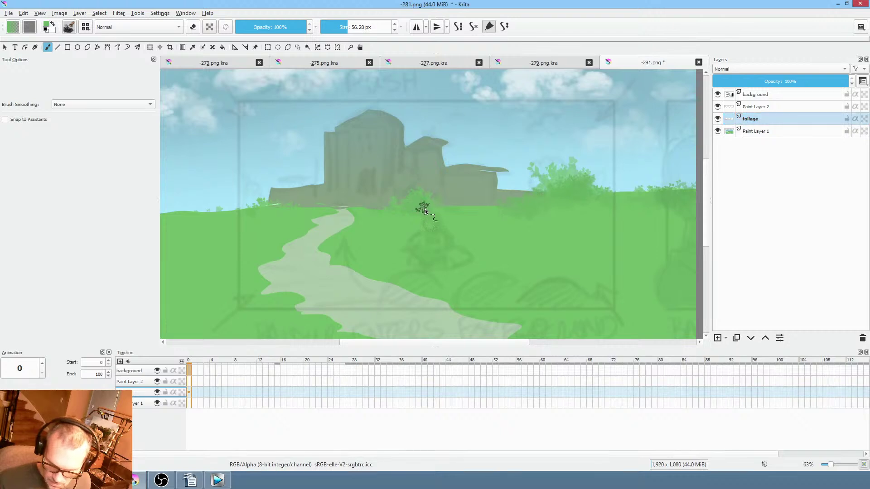
Add a paint layer named "bldg" above Paint Layer 1 and save the image as PNG along with a Krita file.
click(764, 133)
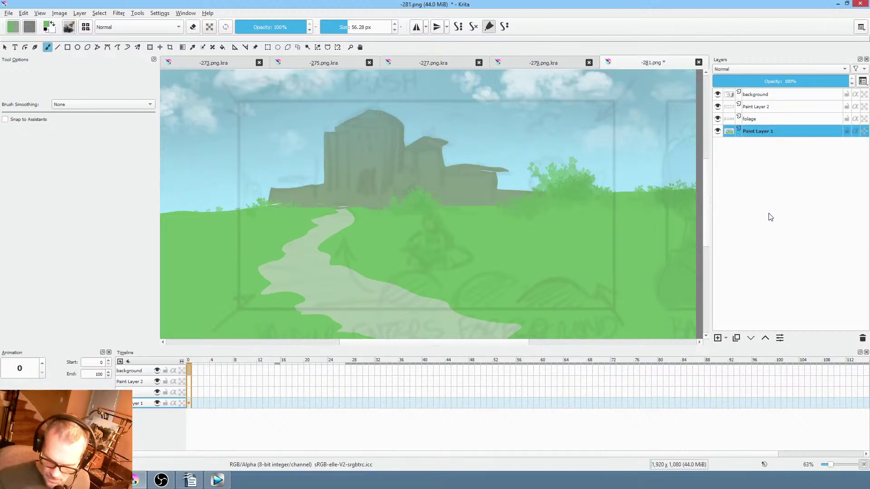
click(718, 338)
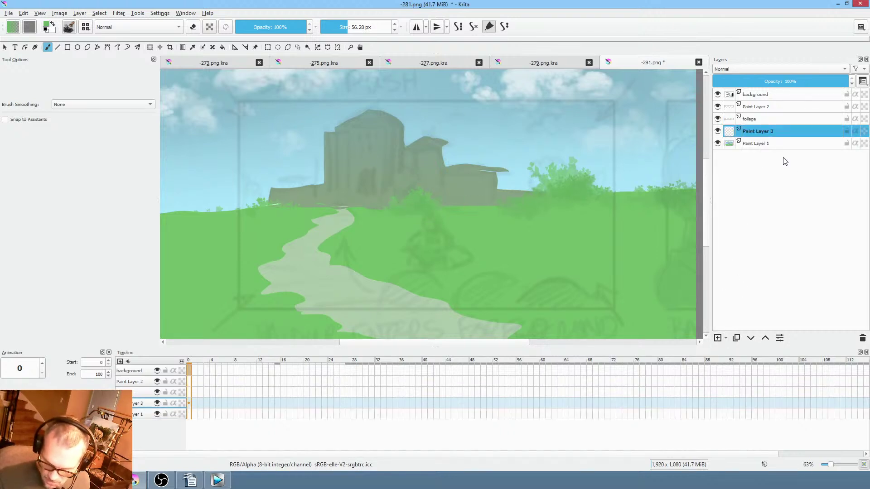
double_click(768, 131)
text(b)
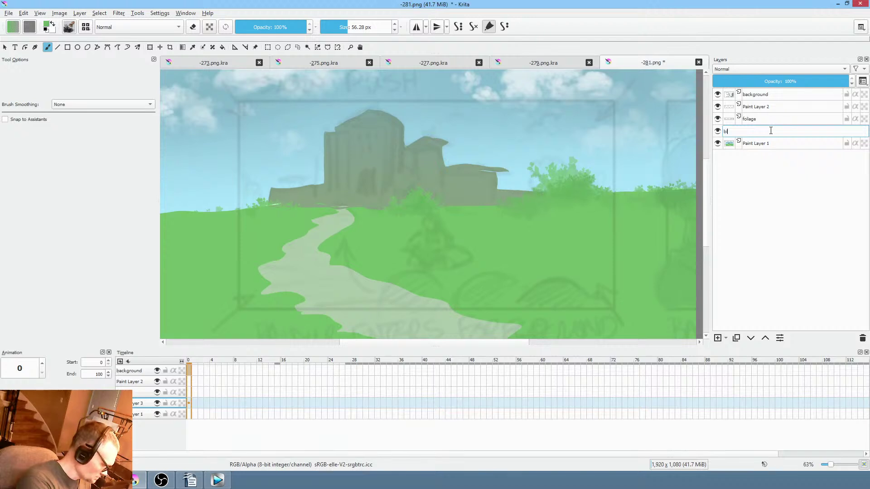
text(ldg)
key(Return)
key(ctrl+s)
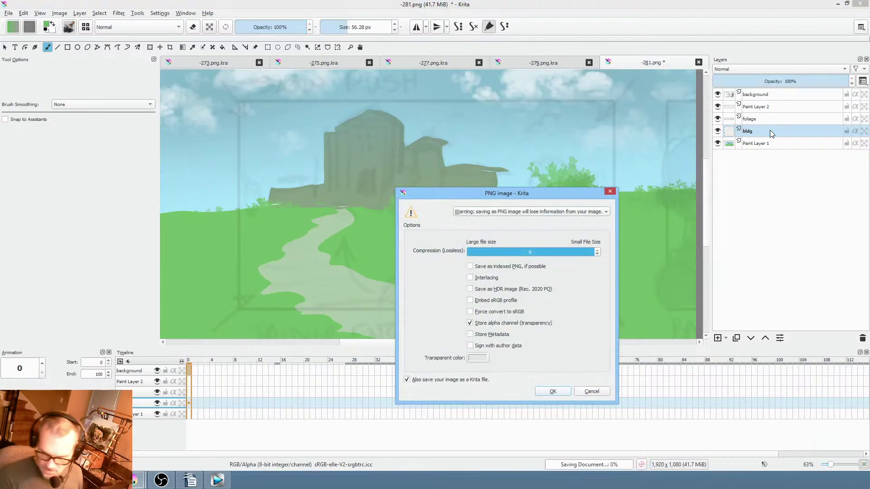
click(558, 392)
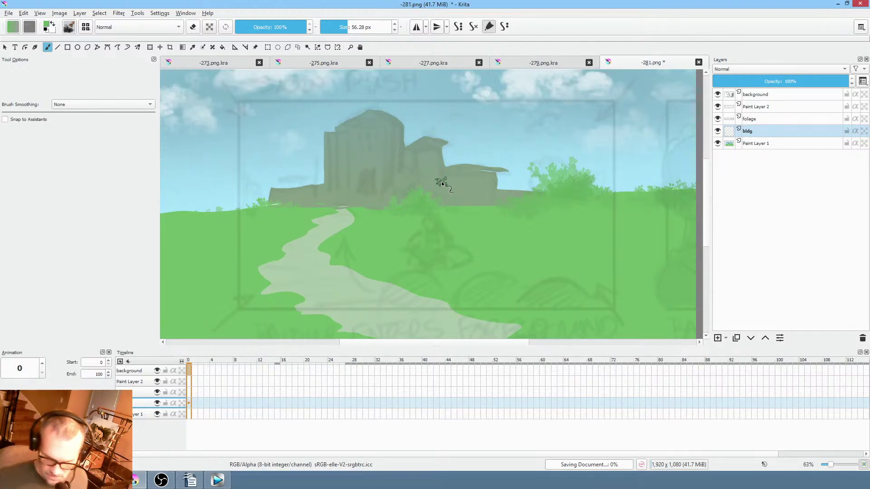
On Paint Layer 1, roughen the lower left edge of the path with green grass strokes using the leafy brush.
drag(462, 227, 480, 196)
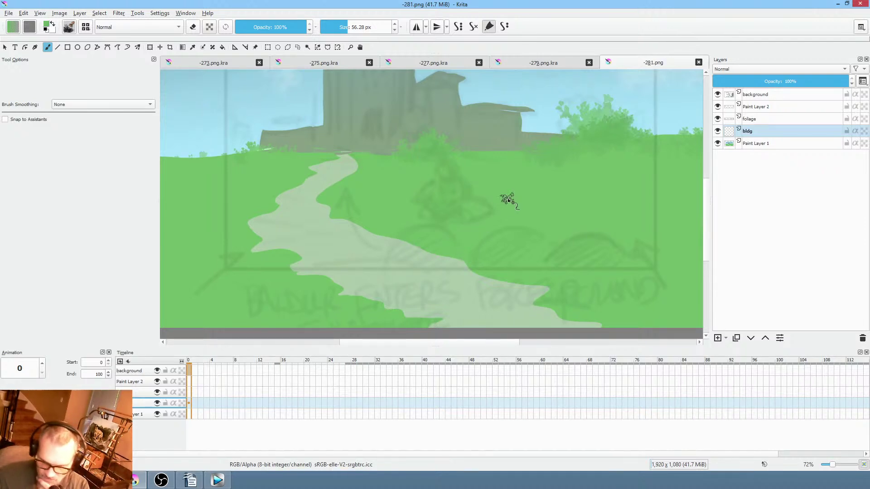
click(772, 144)
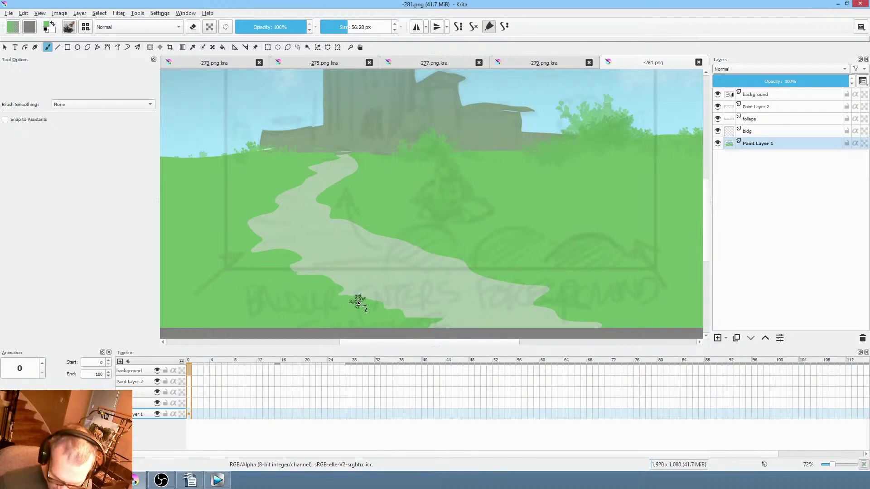
mouse_move(358, 303)
mouse_down()
mouse_move(331, 301)
mouse_move(339, 300)
mouse_move(329, 281)
mouse_move(300, 281)
mouse_move(259, 310)
mouse_move(279, 257)
mouse_move(237, 256)
mouse_move(189, 325)
mouse_move(253, 239)
mouse_move(247, 231)
mouse_move(255, 257)
mouse_up()
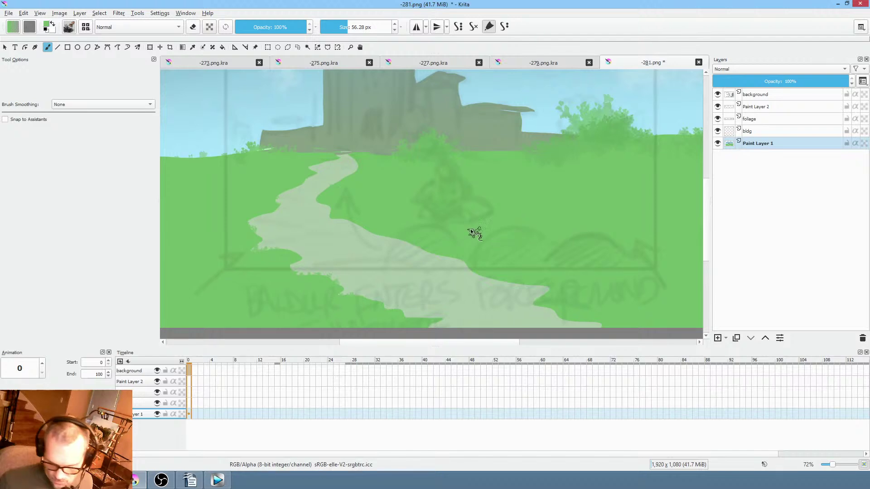
drag(499, 199, 586, 215)
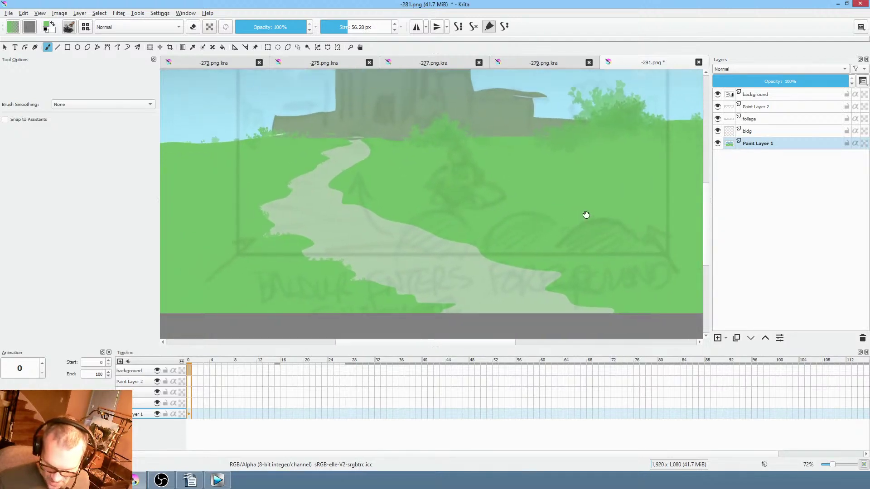
On Paint Layer 1, roughen both edges of the path's upper stretch with small green strokes from the leafy brush.
scroll(573, 218, down, 2)
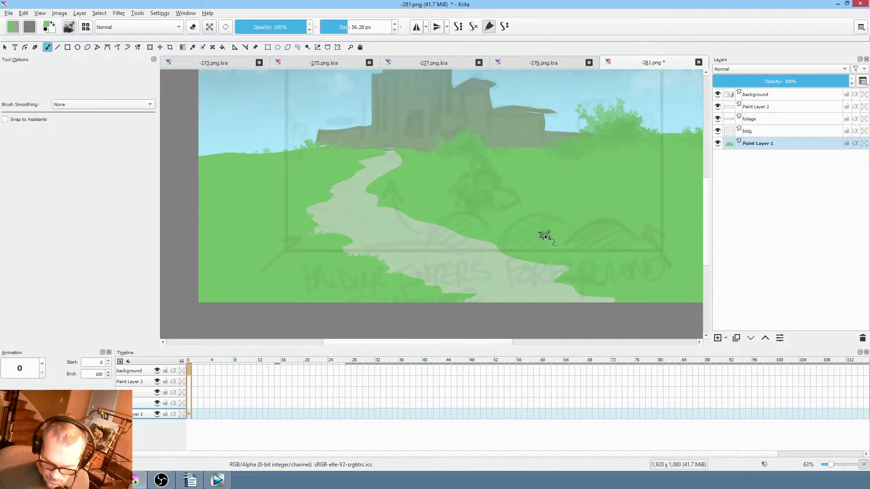
scroll(541, 240, down, 2)
scroll(363, 177, up, 3)
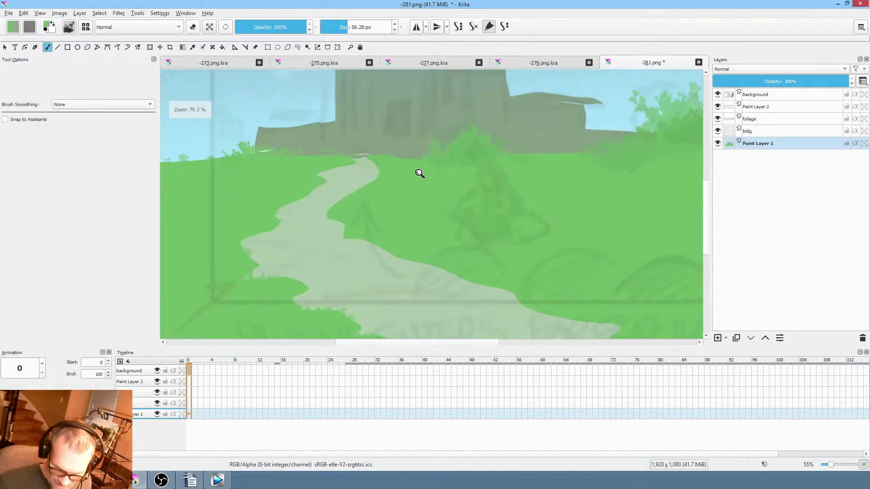
scroll(419, 173, up, 3)
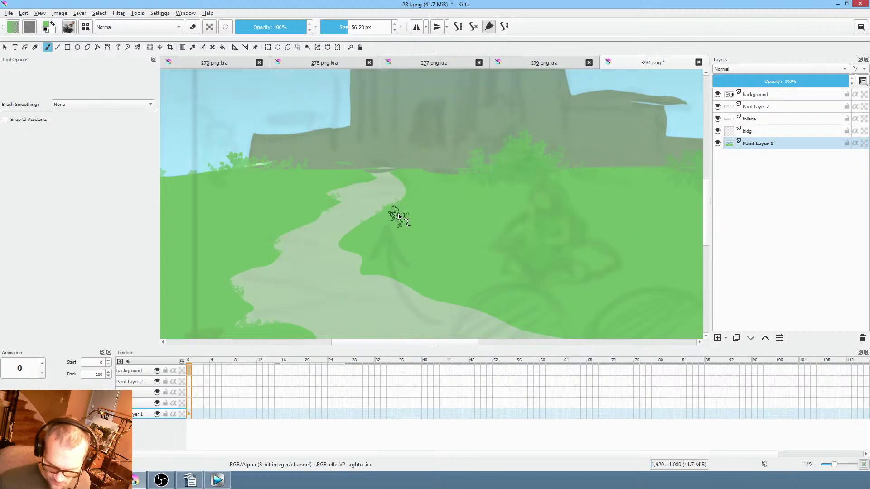
drag(497, 268, 508, 195)
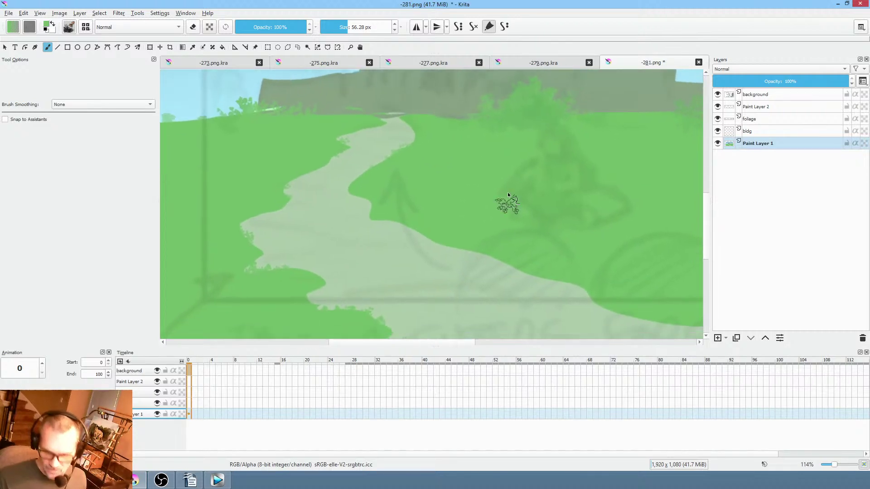
scroll(499, 211, down, 1)
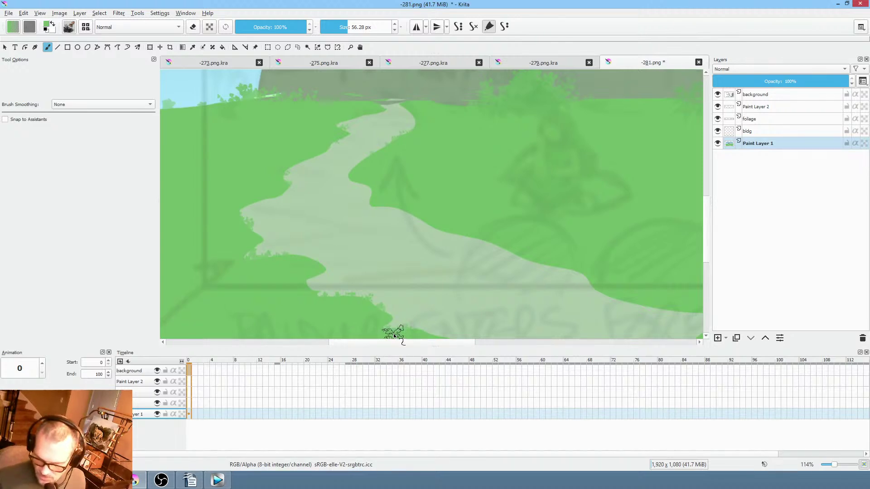
scroll(534, 252, down, 2)
mouse_move(485, 301)
mouse_down()
mouse_move(455, 270)
mouse_move(468, 265)
mouse_move(468, 282)
mouse_up()
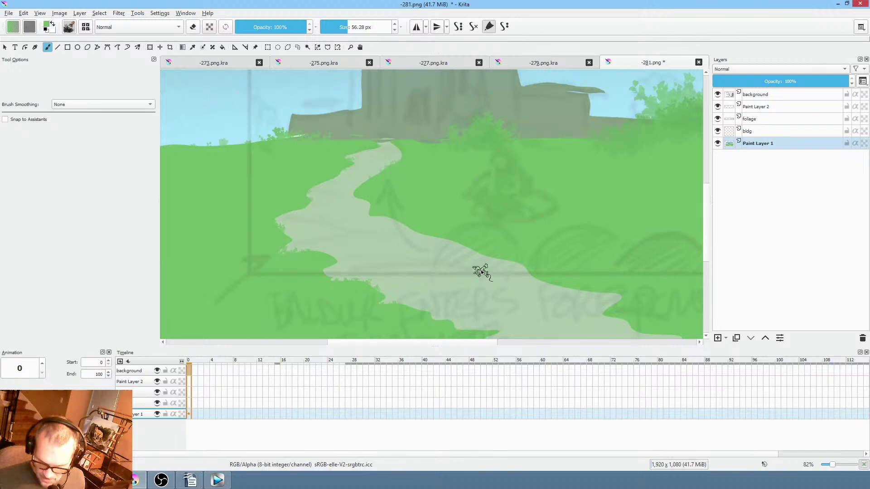
scroll(481, 272, down, 2)
scroll(464, 262, up, 2)
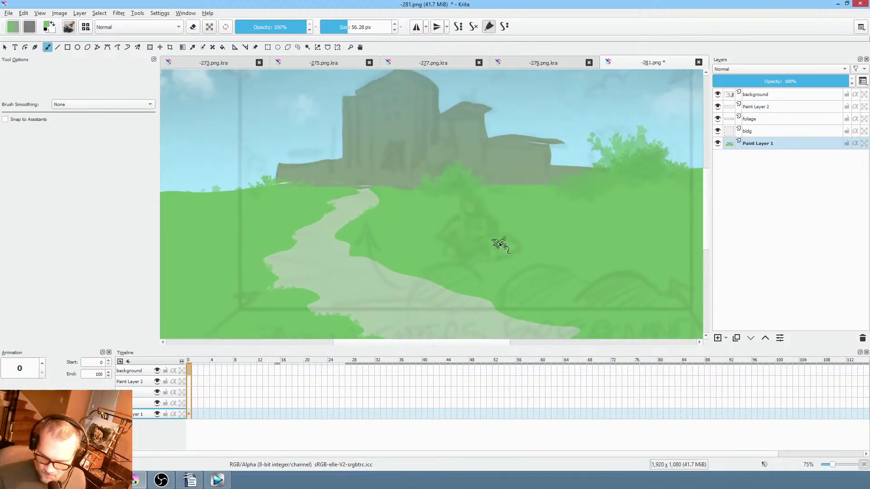
Make the bldg layer active, set up the Freehand Path tool with a 6 px brush and foreground fill, and undo a test shape.
click(772, 120)
click(775, 131)
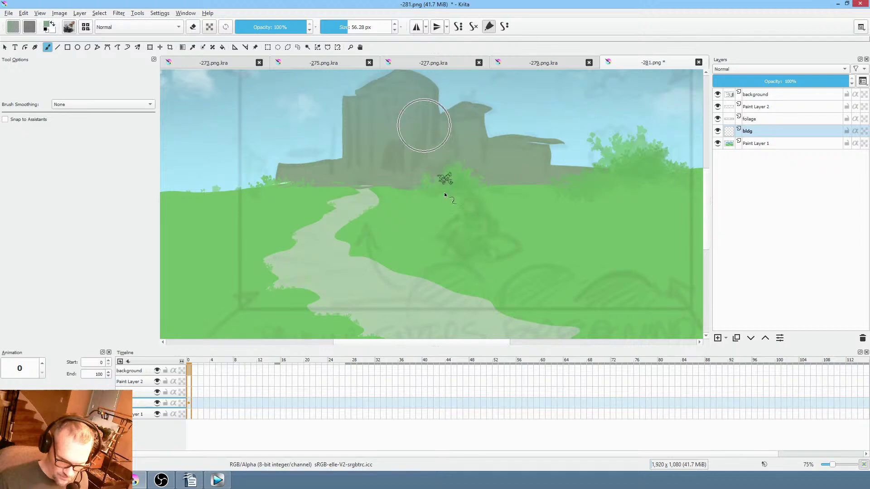
key(p)
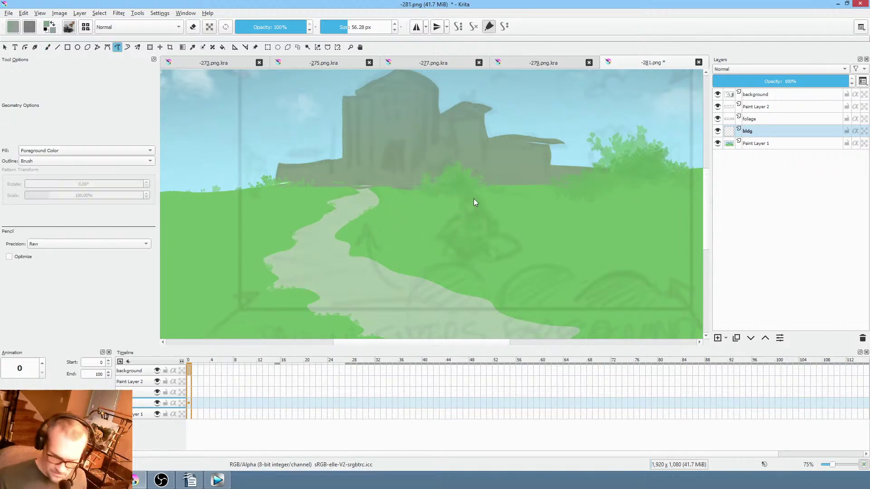
right_click(504, 209)
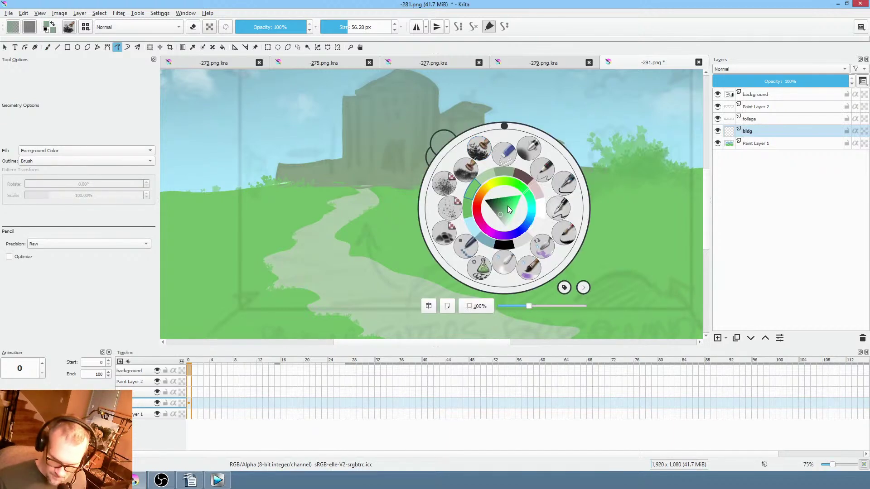
click(542, 172)
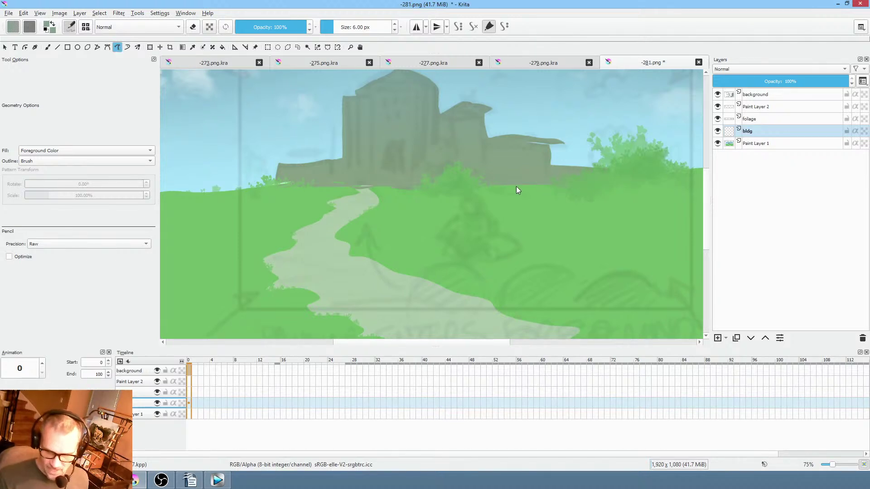
drag(571, 173, 567, 162)
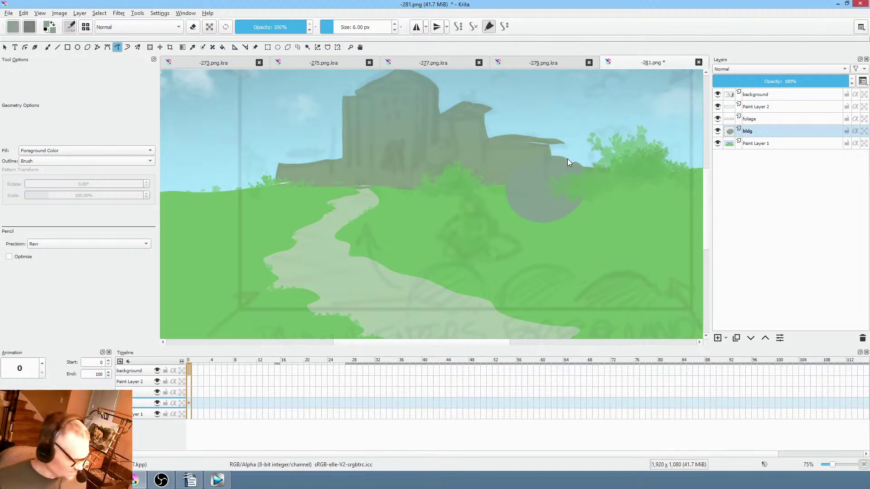
key(ctrl+z)
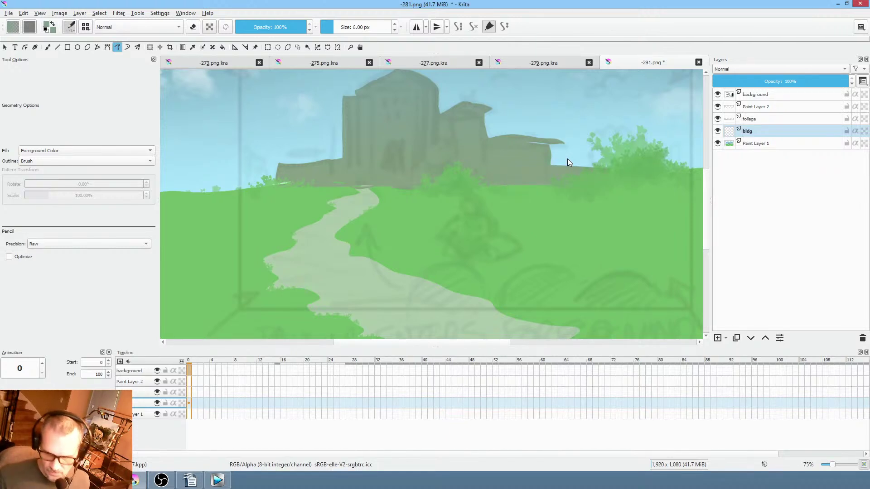
Fill muted blue shadow shapes at 24% opacity on the castle's low walls, side tower and main tower recesses.
drag(541, 167, 573, 185)
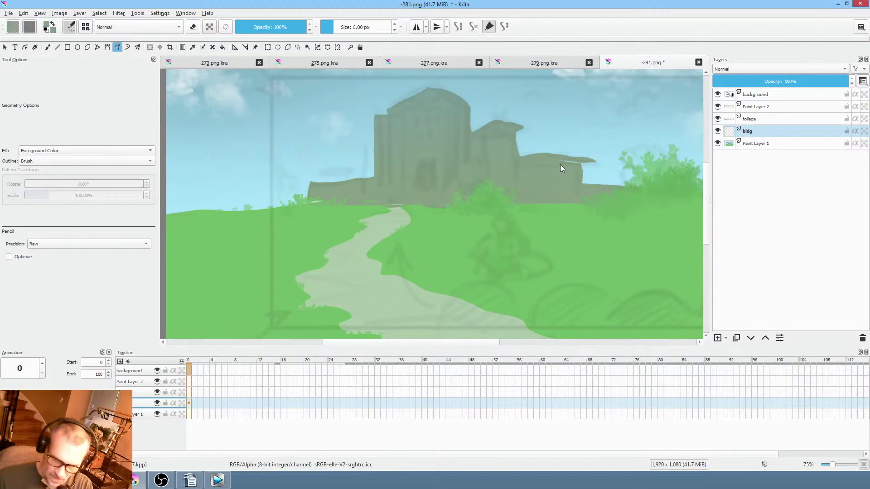
right_click(558, 178)
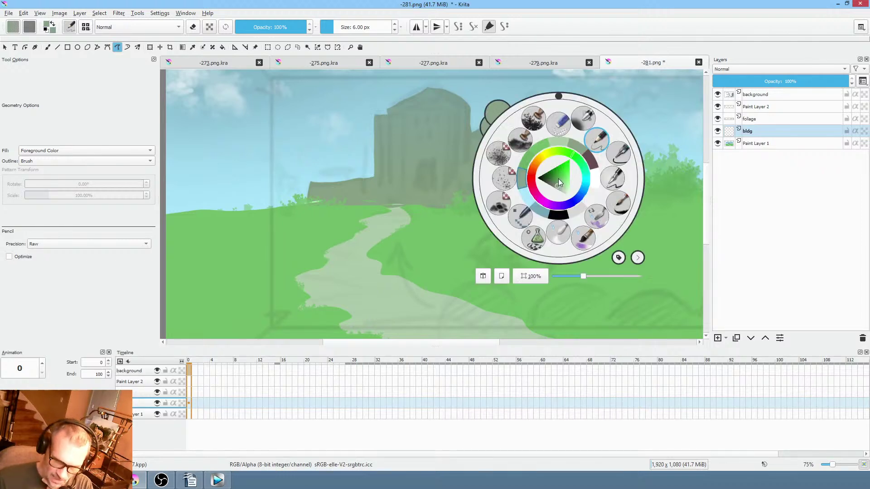
click(584, 192)
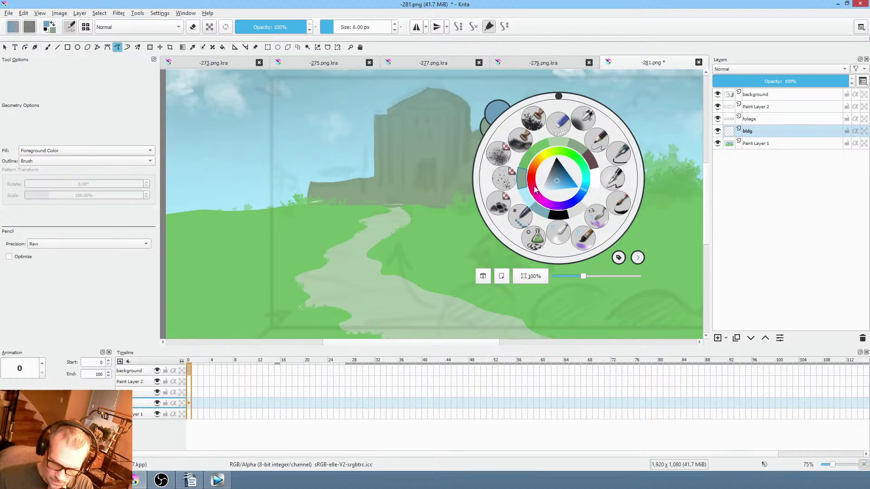
drag(254, 28, 252, 30)
click(316, 168)
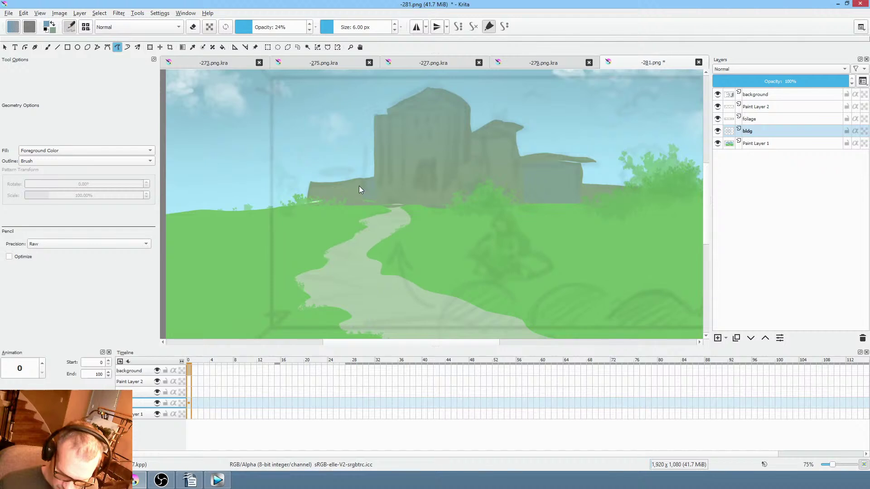
drag(359, 190, 323, 191)
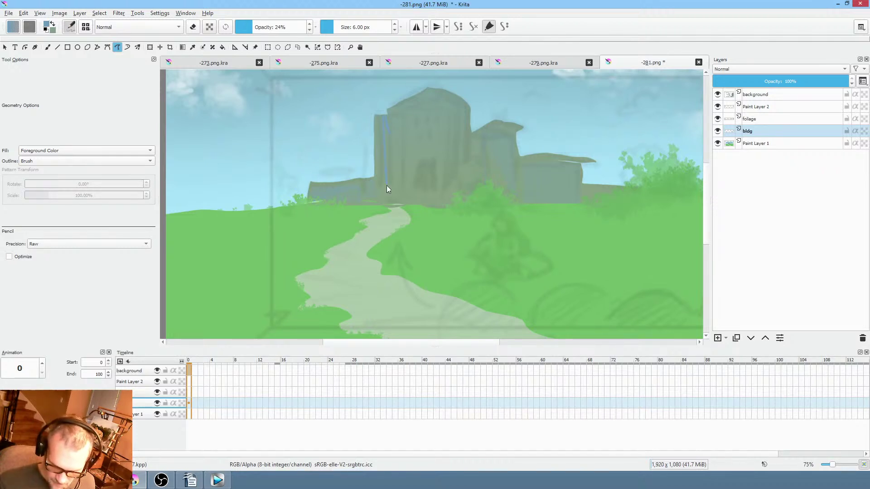
Fill translucent white light shapes on the main tower's broad front panel and its narrow vertical columns on both sides.
right_click(547, 181)
click(432, 248)
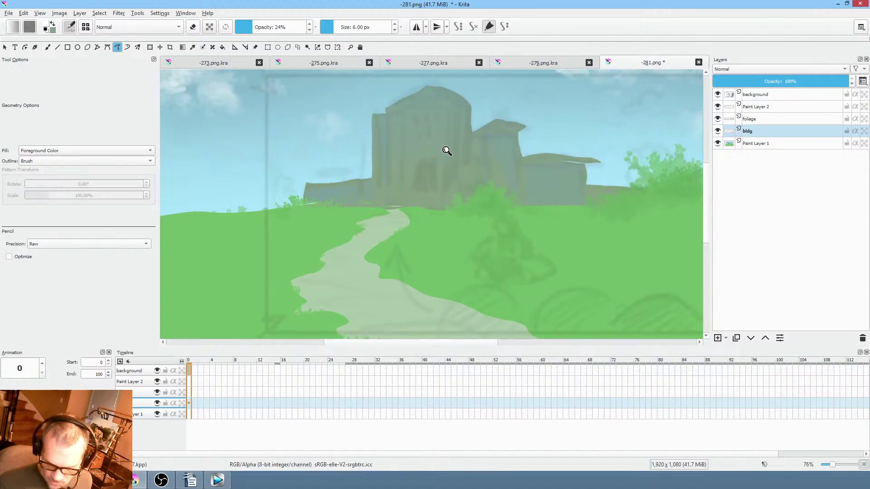
scroll(435, 162, up, 2)
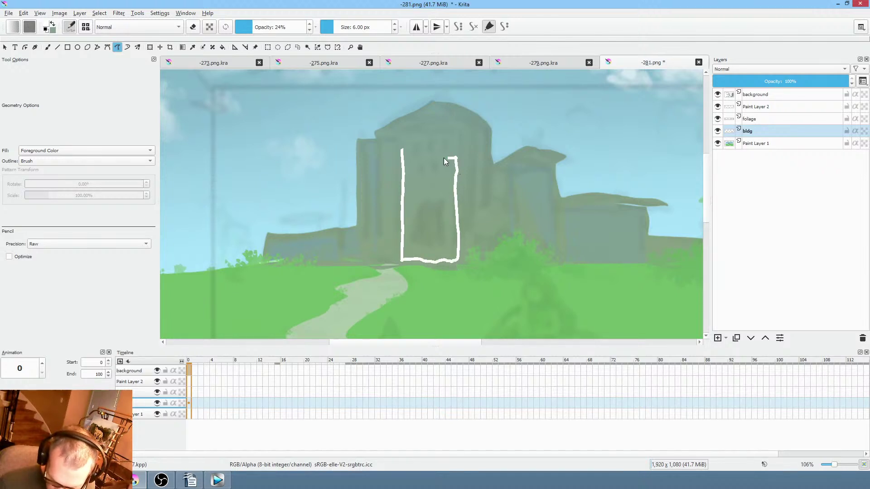
mouse_move(444, 160)
mouse_down()
mouse_move(415, 154)
mouse_move(437, 175)
mouse_up()
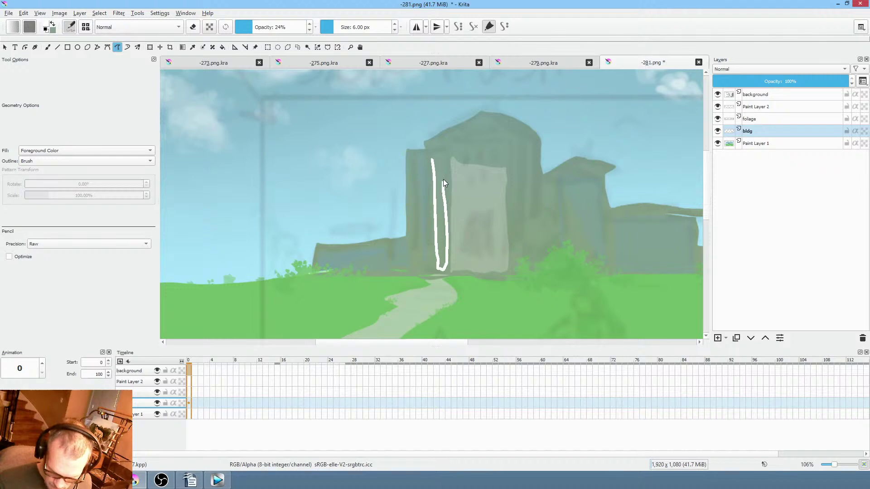
drag(431, 156, 432, 157)
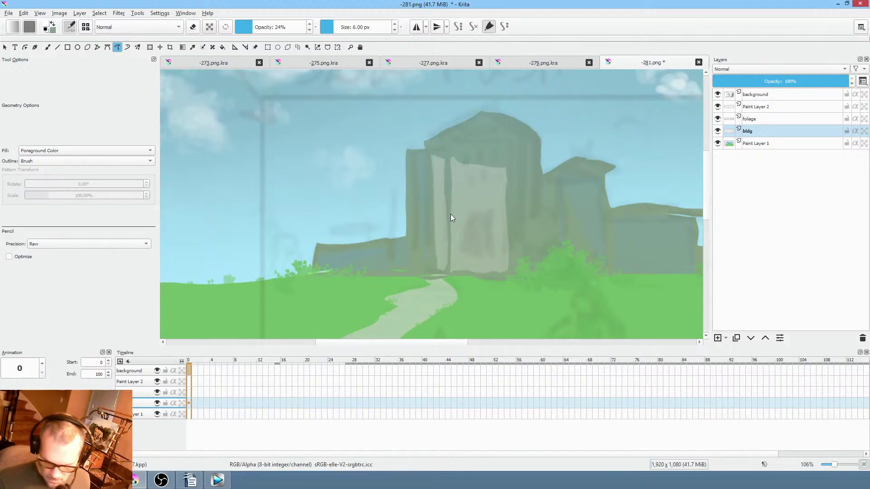
key(ctrl+z)
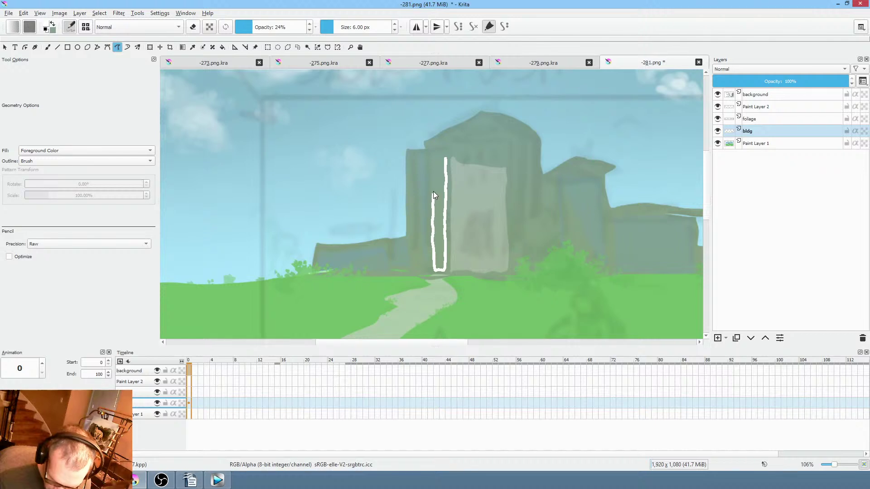
drag(431, 162, 435, 151)
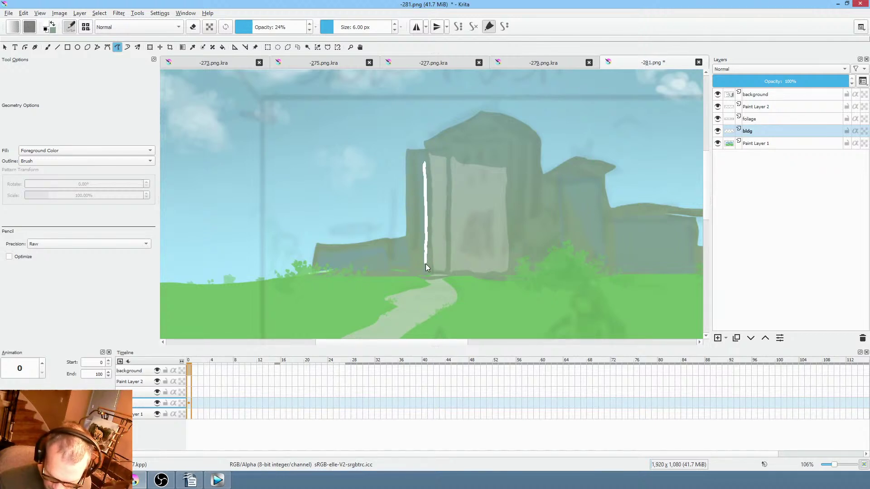
mouse_move(425, 264)
mouse_down()
mouse_move(412, 195)
mouse_move(412, 268)
mouse_move(415, 159)
mouse_up()
mouse_move(565, 190)
mouse_down()
mouse_move(493, 166)
mouse_move(495, 134)
mouse_move(500, 192)
mouse_up()
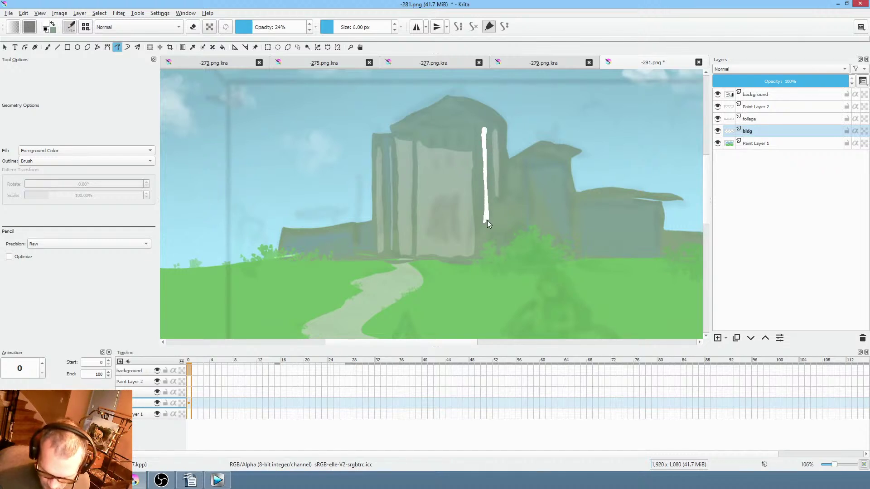
drag(487, 224, 488, 223)
Add thin white highlights along the top of the low left wall, the left column's cap and the main tower's roof.
drag(594, 239, 621, 233)
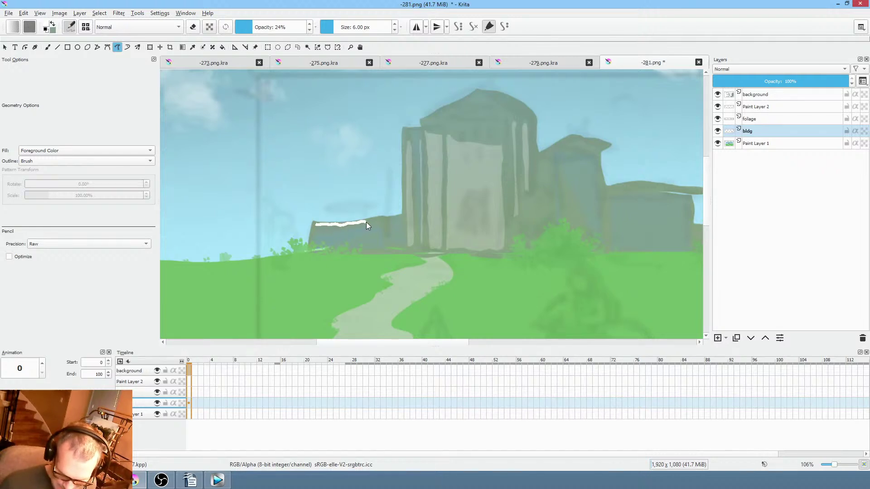
drag(367, 225, 368, 224)
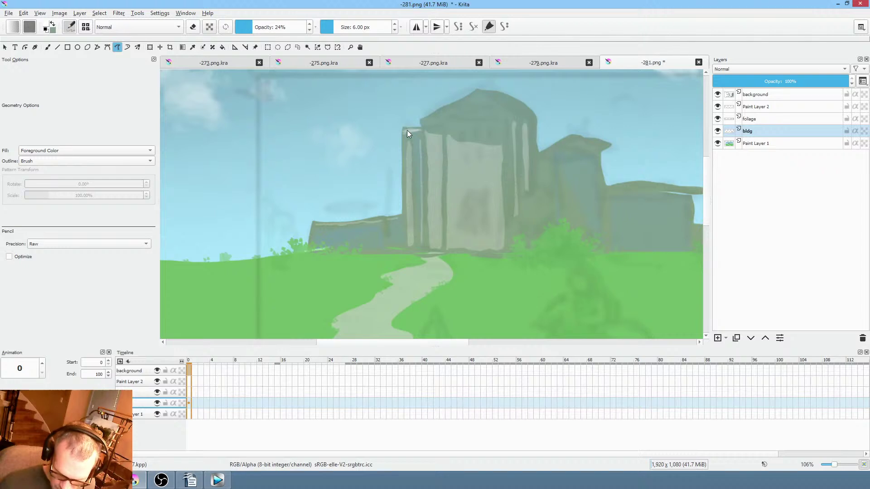
mouse_move(467, 114)
mouse_down()
mouse_move(421, 153)
mouse_move(442, 144)
mouse_up()
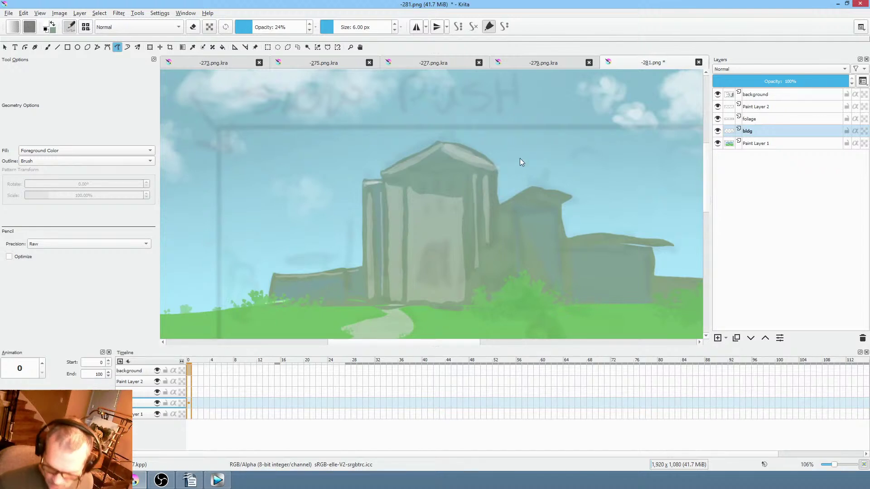
scroll(607, 164, down, 5)
scroll(608, 165, up, 3)
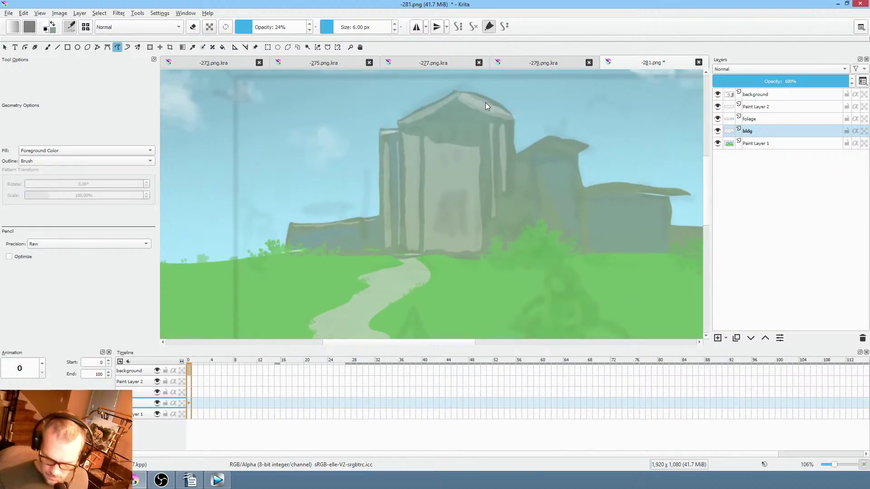
scroll(545, 137, down, 3)
scroll(544, 252, up, 2)
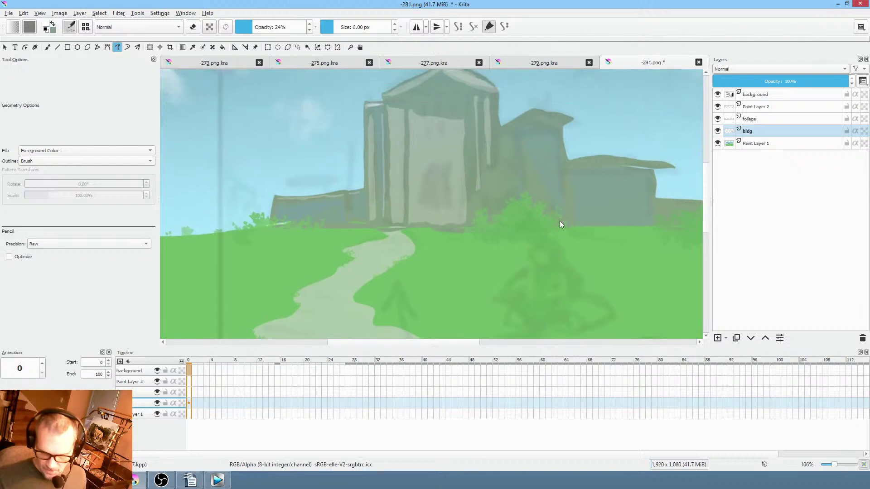
ctrl+scroll(520, 264, down, 2)
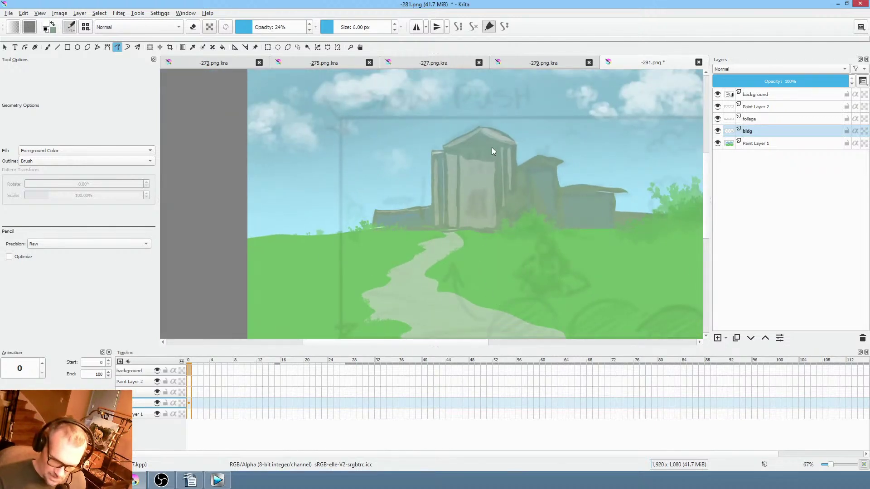
mouse_move(493, 150)
mouse_down()
mouse_move(532, 249)
mouse_move(497, 241)
mouse_move(506, 227)
mouse_up()
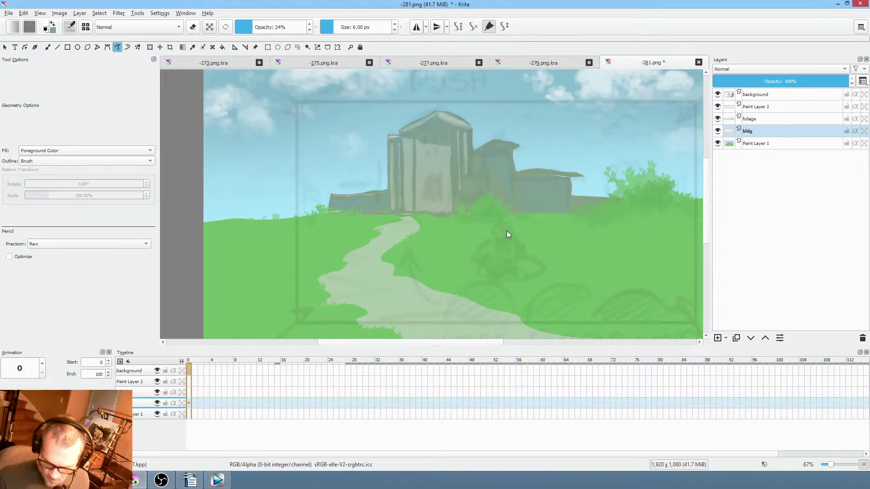
scroll(507, 213, up, 2)
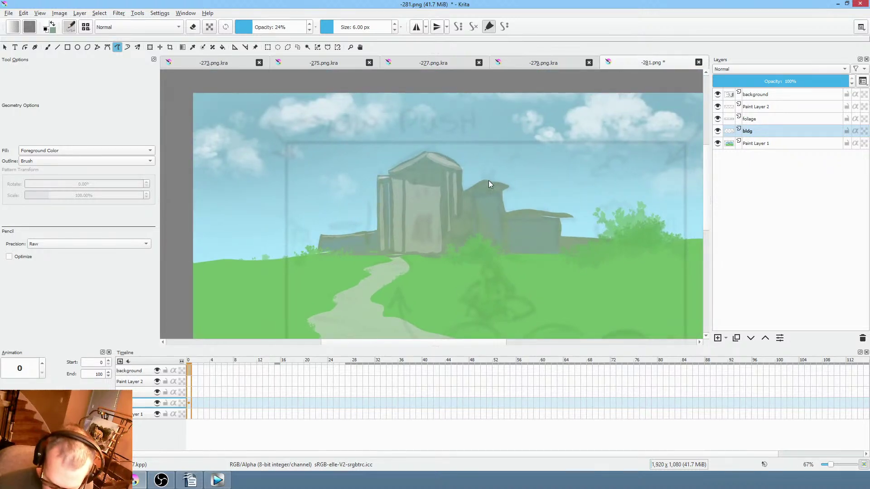
Reset the foreground colour to black and fill a translucent shadow at 24% opacity under the side tower's roof.
right_click(504, 212)
key(d)
right_click(509, 171)
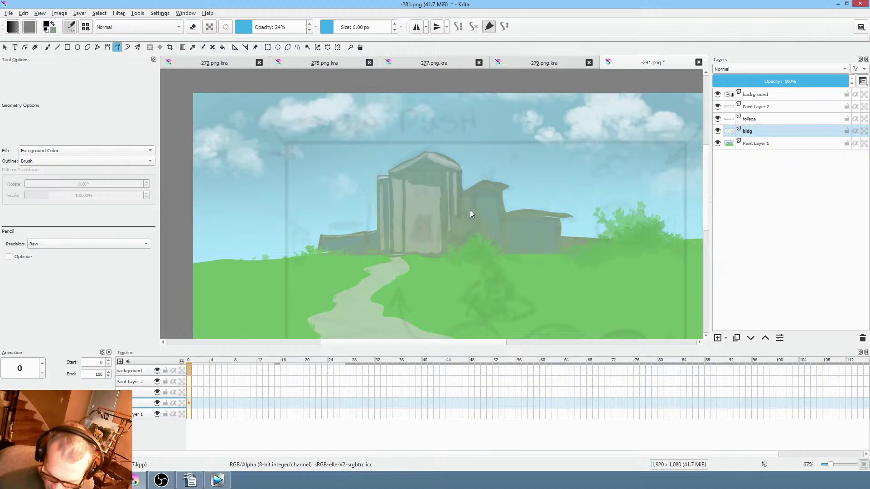
scroll(470, 210, up, 5)
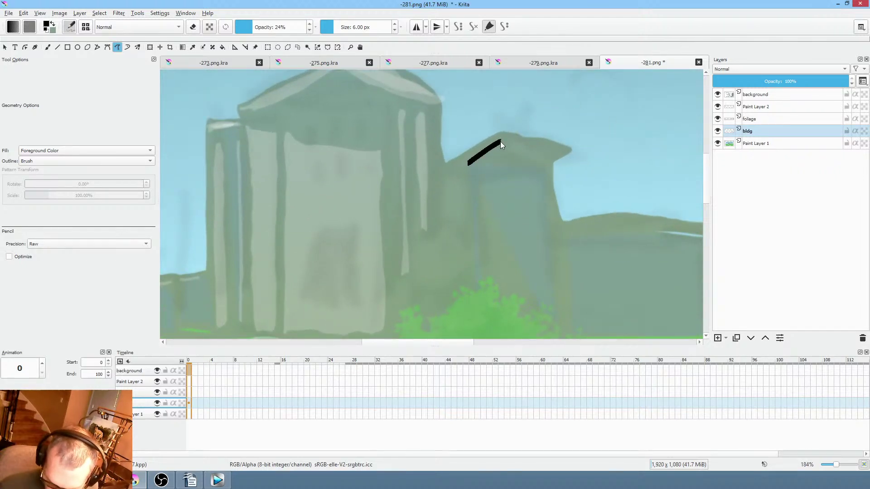
double_click(492, 159)
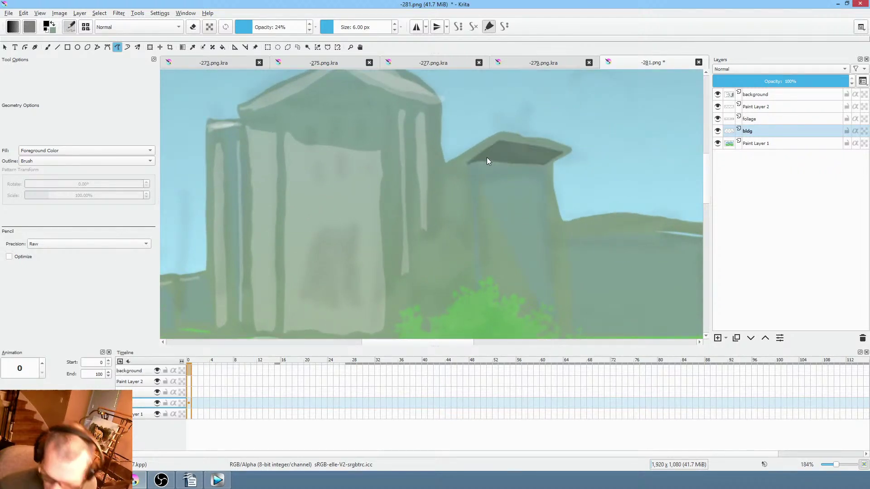
Fill a dark line under the main tower's left roof slope and shade the triangular gable below the roof.
drag(487, 157, 600, 208)
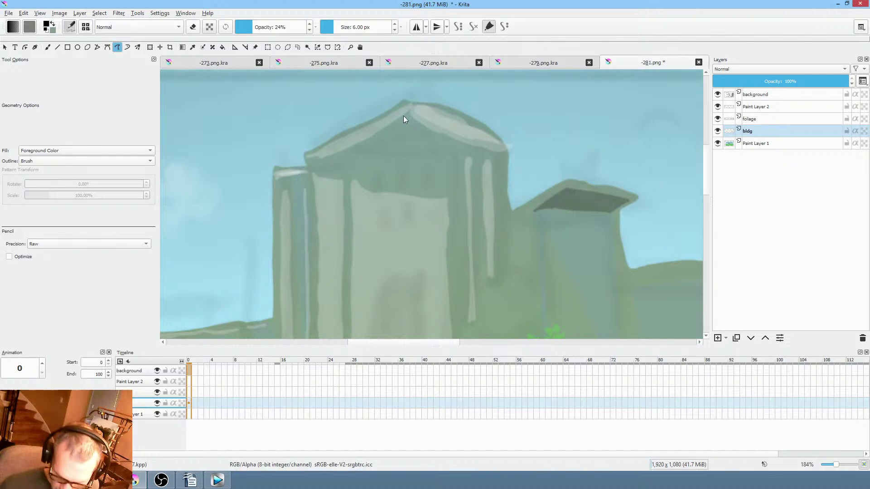
drag(327, 158, 404, 118)
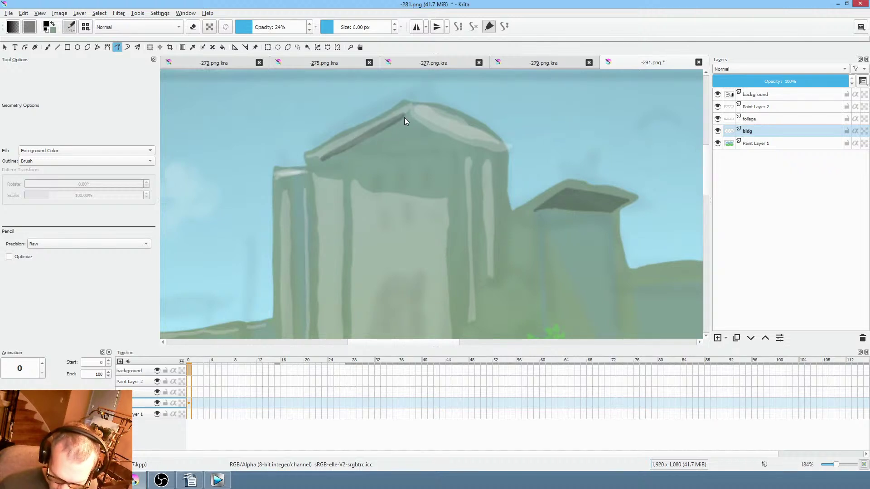
drag(323, 165, 322, 166)
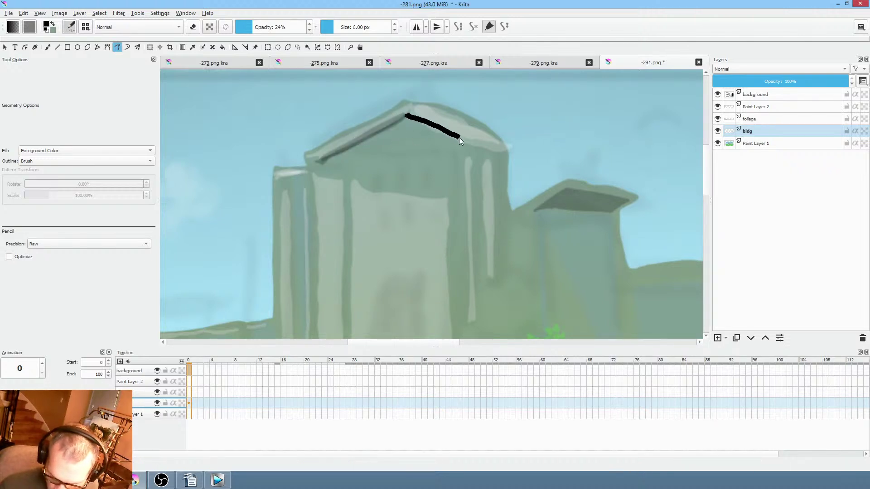
mouse_move(458, 137)
mouse_down()
mouse_move(496, 158)
mouse_move(321, 162)
mouse_move(396, 157)
mouse_up()
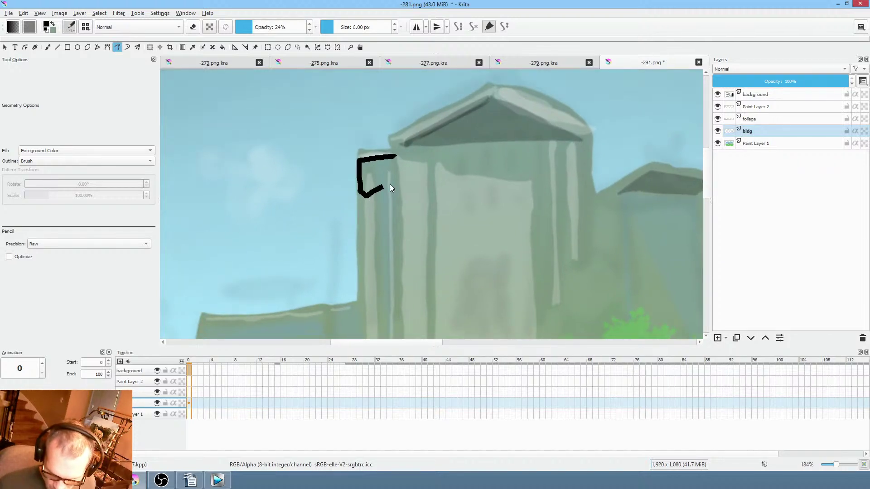
Fill translucent black shadows below the left column's cap and in an uneven band beneath the main tower's gable.
drag(400, 187, 397, 157)
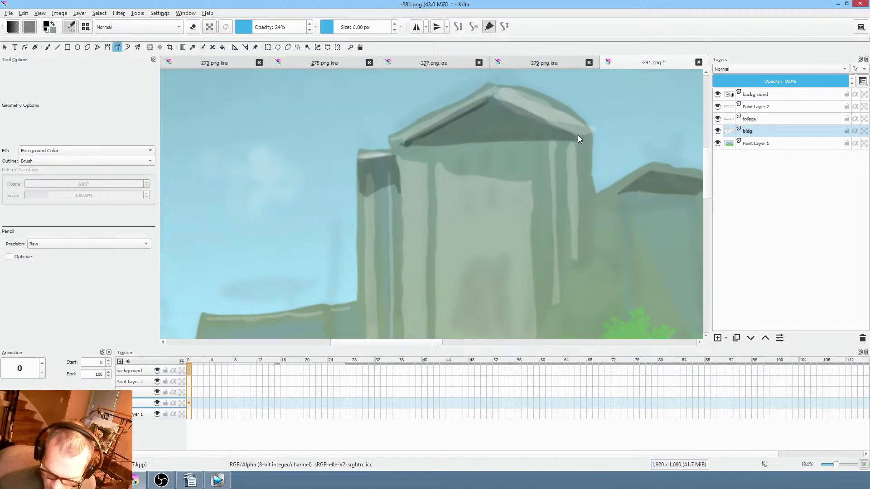
drag(578, 138, 460, 140)
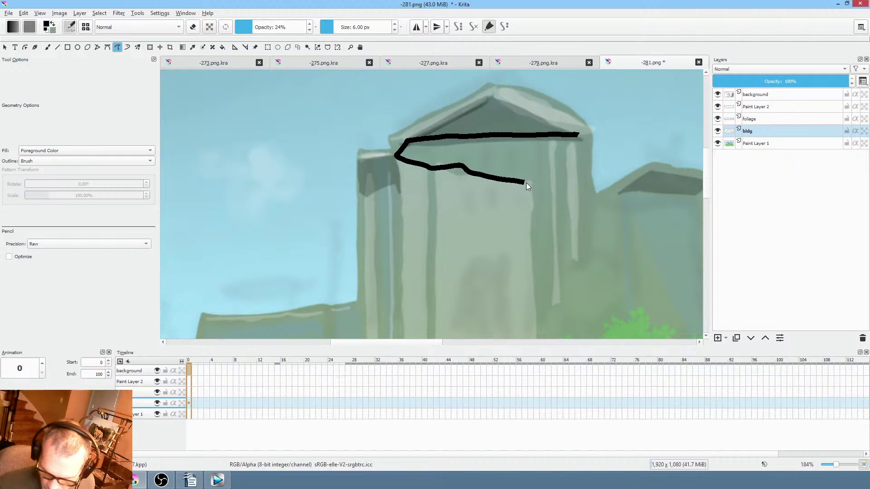
mouse_move(555, 199)
mouse_down()
mouse_move(593, 208)
mouse_move(584, 137)
mouse_up()
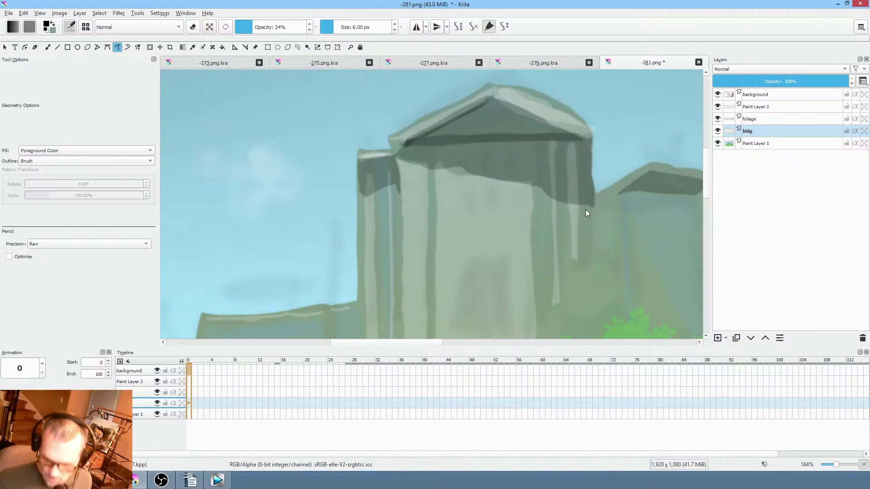
Fill dark shadows under the low left wing's roof, between the two towers, and along the right building's left edge and eave.
scroll(500, 273, down, 4)
scroll(499, 272, right, 5)
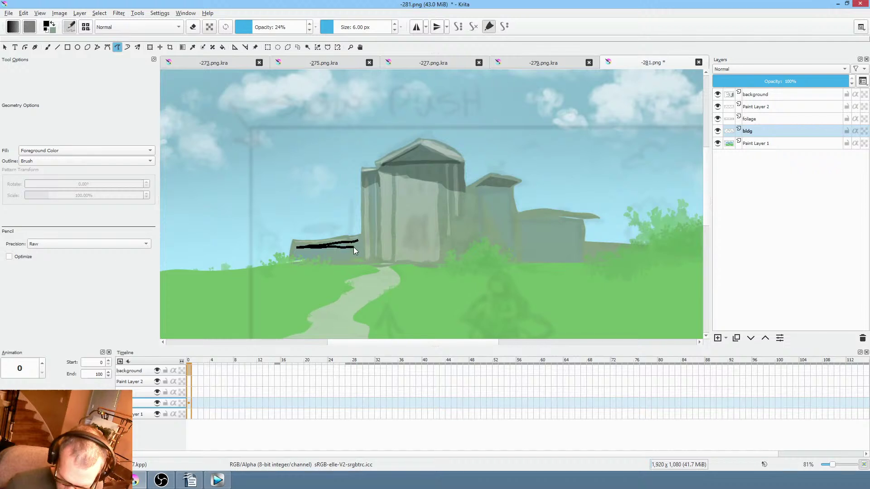
drag(359, 255, 360, 258)
scroll(539, 231, right, 1)
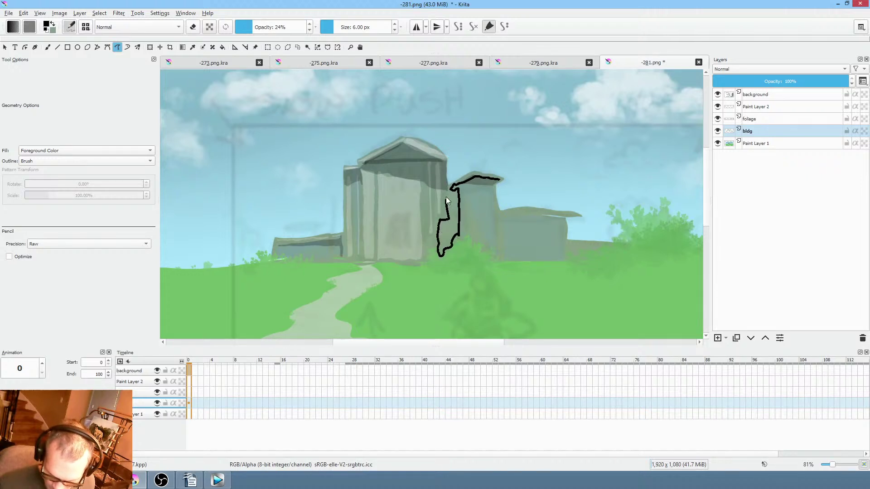
drag(446, 199, 458, 184)
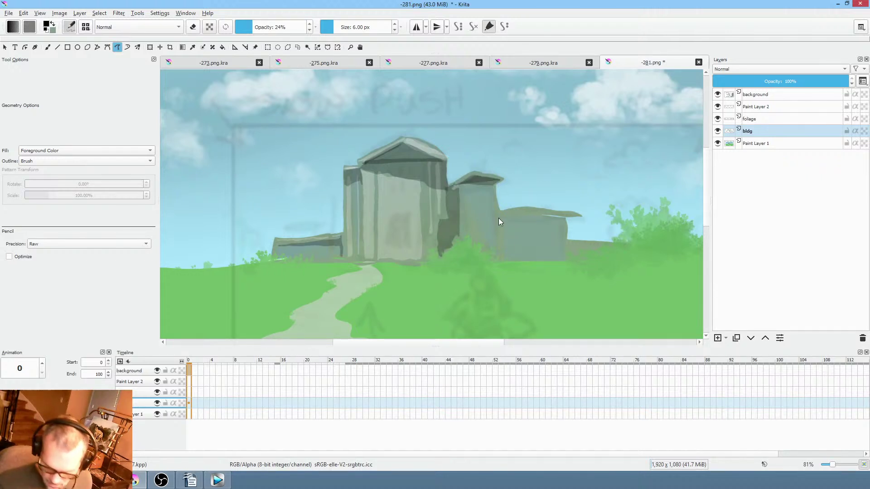
drag(498, 221, 498, 262)
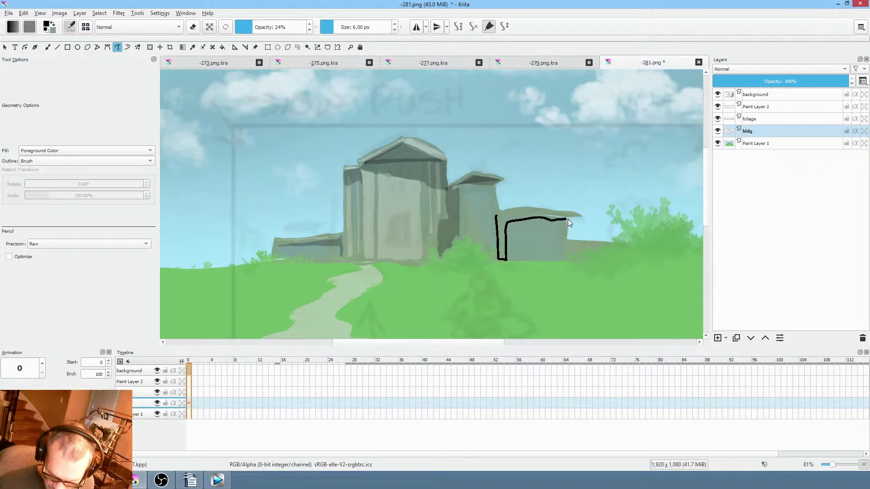
drag(571, 223, 507, 216)
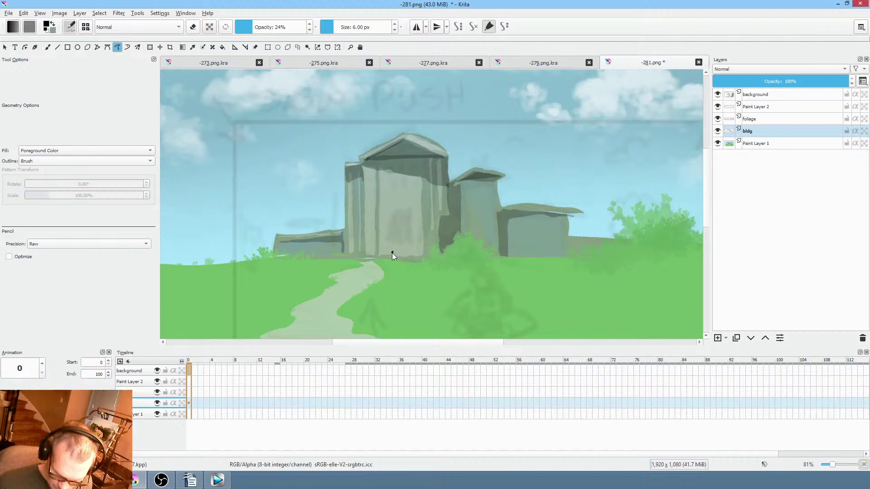
Fill an arched doorway on the main tower, then add three windows above it and two on the side tower at 59% opacity.
drag(410, 236, 413, 252)
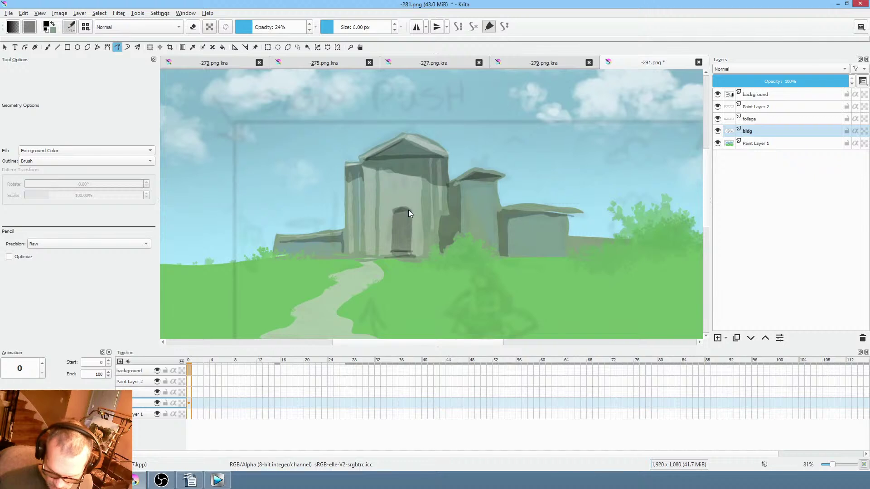
key(i)
key(i)
key(i)
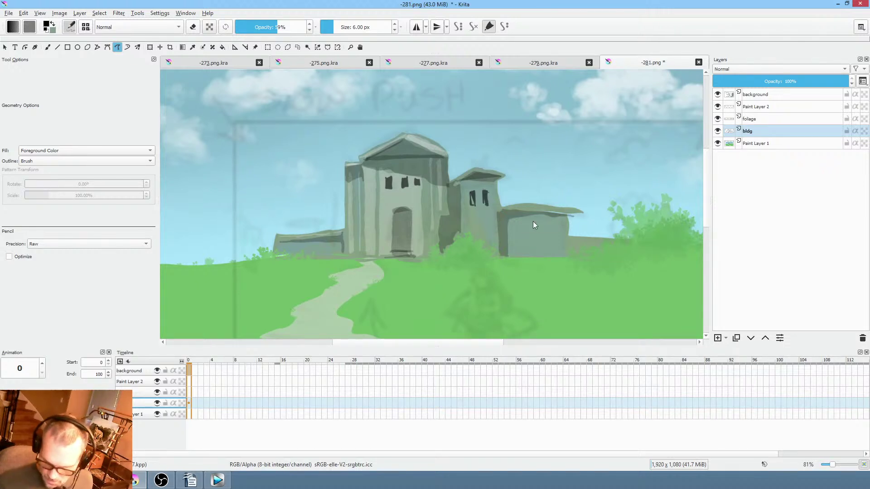
Lower the opacity to 29% and fill a wide dark opening with a darker upper edge on the right building.
drag(547, 224, 555, 225)
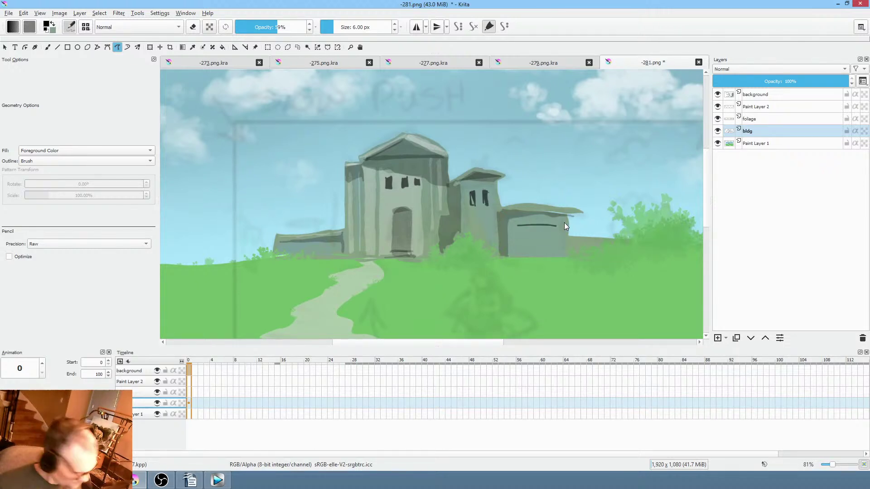
key(ctrl+z)
key(i)
key(i)
key(i)
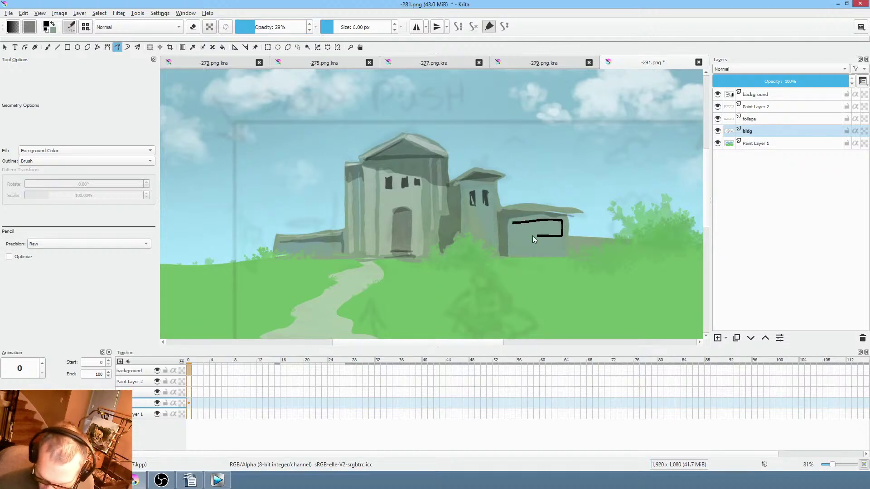
drag(533, 239, 513, 237)
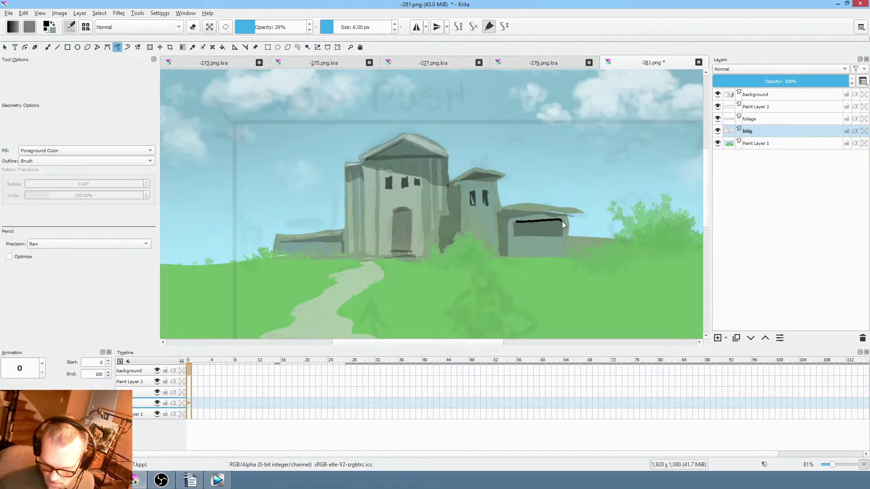
drag(562, 221, 562, 221)
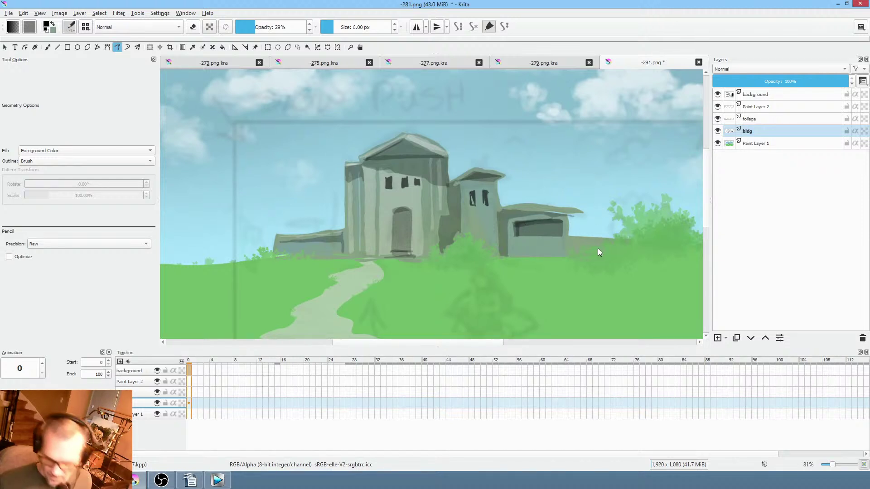
Draw thin vertical posts across the low left wing and shade the wall beneath its roof.
drag(597, 249, 644, 229)
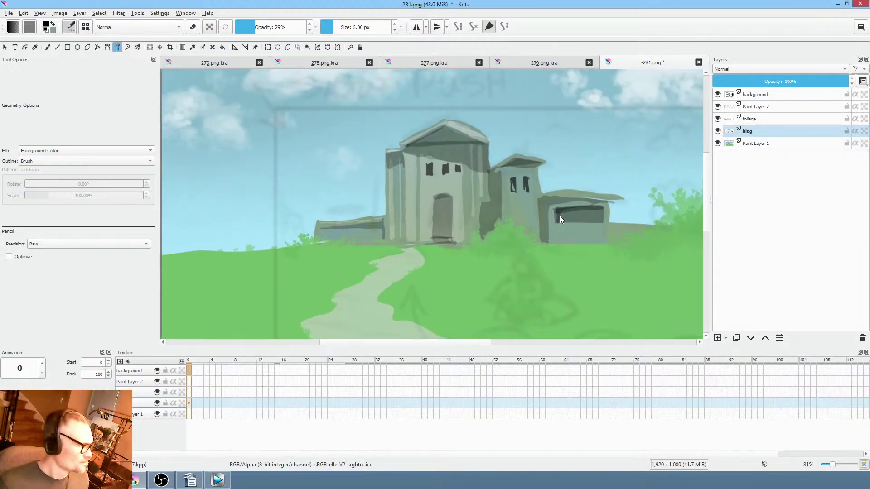
drag(515, 206, 503, 212)
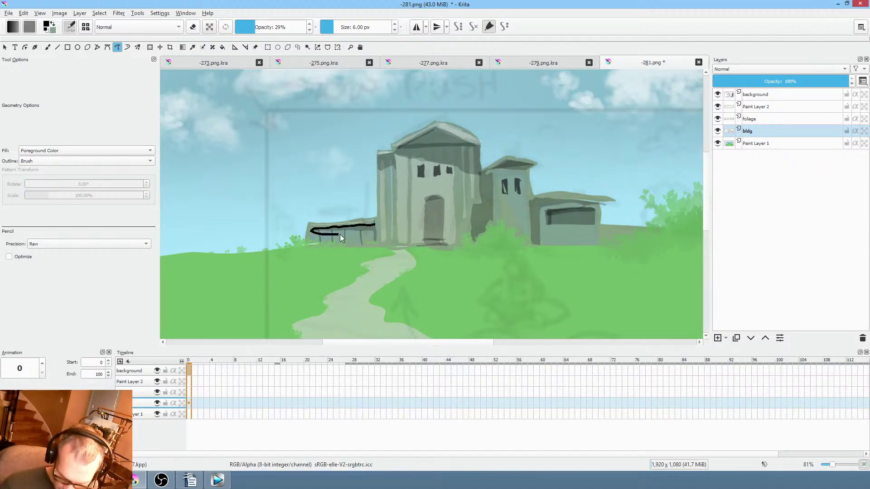
key(ctrl+z)
Add lower windows to the side tower and small ones beside the main door, with a shadowed canopy above the doorway.
mouse_move(589, 248)
mouse_down()
mouse_move(572, 246)
mouse_move(569, 269)
mouse_move(567, 257)
mouse_move(554, 254)
mouse_up()
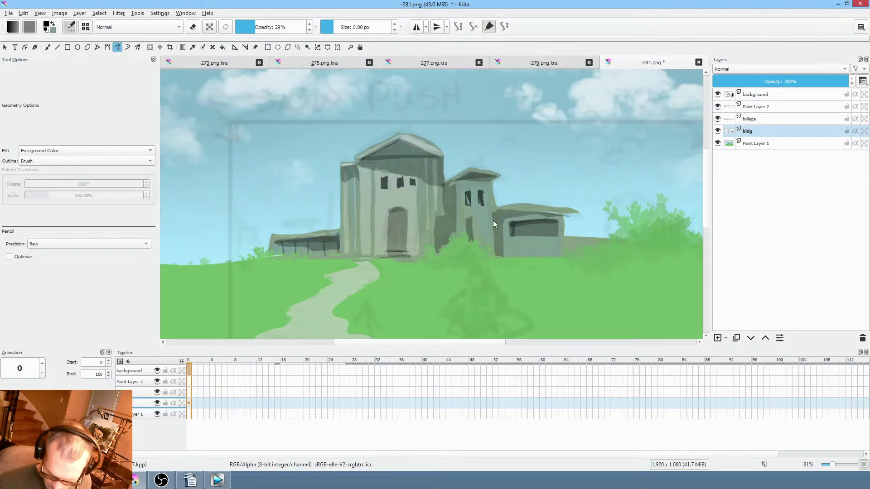
key(ctrl+z)
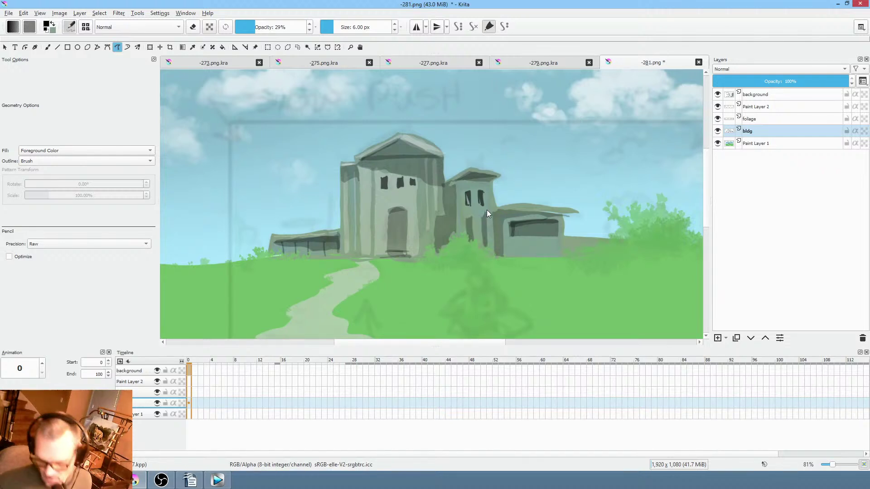
drag(487, 211, 510, 208)
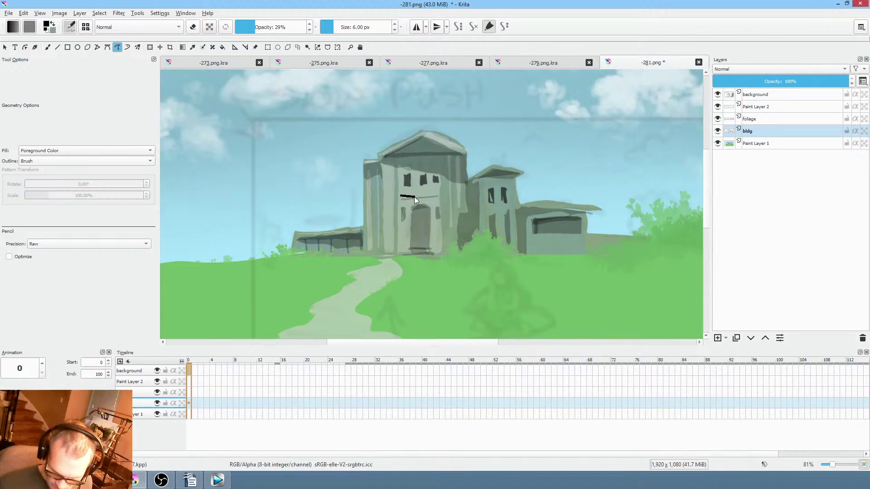
mouse_move(447, 200)
mouse_down()
mouse_move(445, 219)
mouse_move(603, 262)
mouse_move(551, 236)
mouse_move(543, 218)
mouse_up()
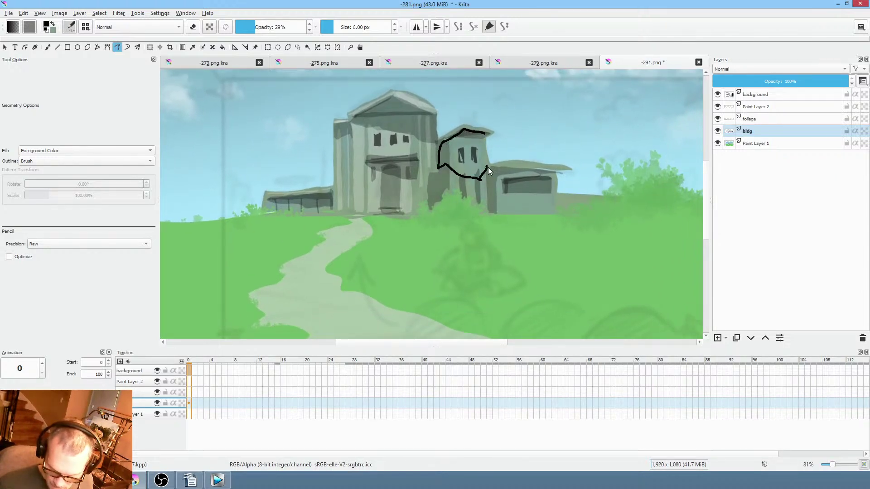
Deepen the shadow under the side tower's roof and on its left side, and darken the strip beside the right building.
drag(488, 136, 491, 132)
drag(597, 292, 590, 322)
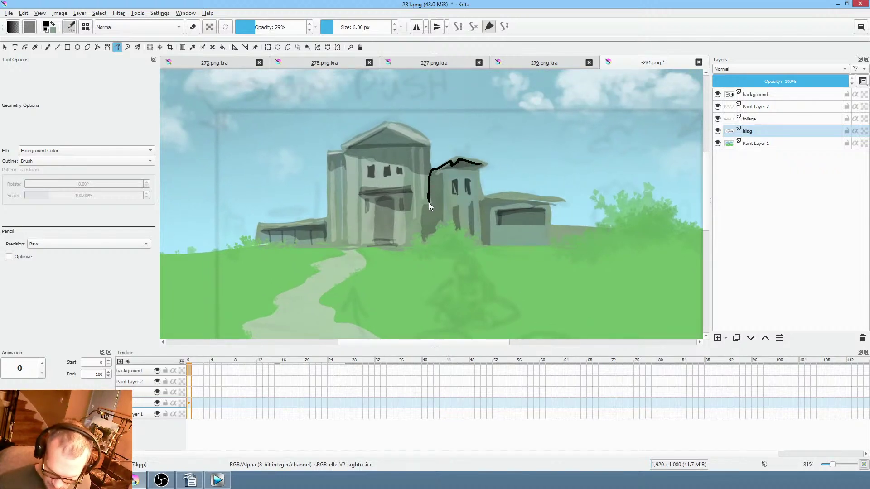
drag(469, 173, 527, 145)
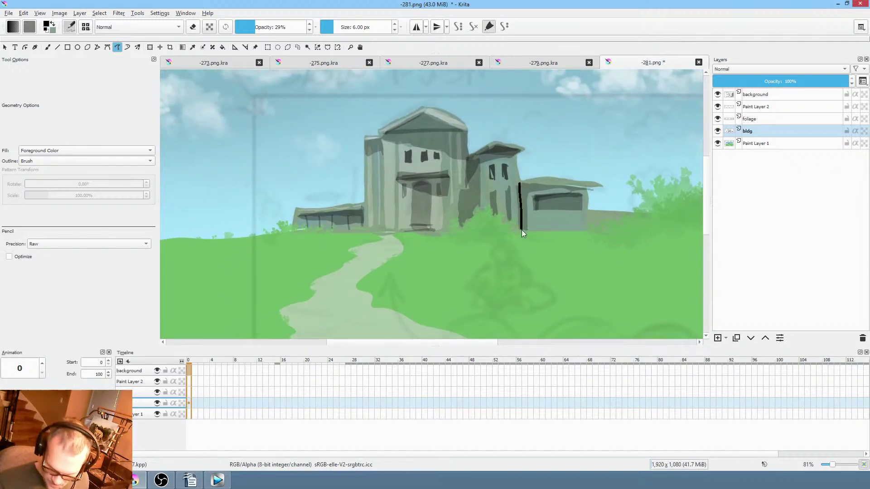
drag(524, 197, 524, 183)
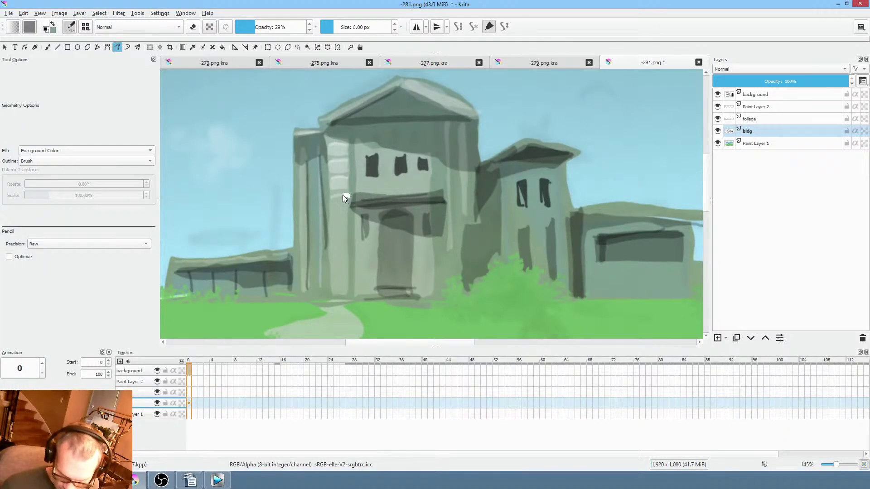
Paint light stone blocks down the main tower's left column, lower the opacity to 20% and add pale brick marks around the windows and door.
drag(330, 208, 348, 208)
mouse_move(461, 248)
mouse_down()
mouse_move(491, 231)
mouse_move(486, 235)
mouse_up()
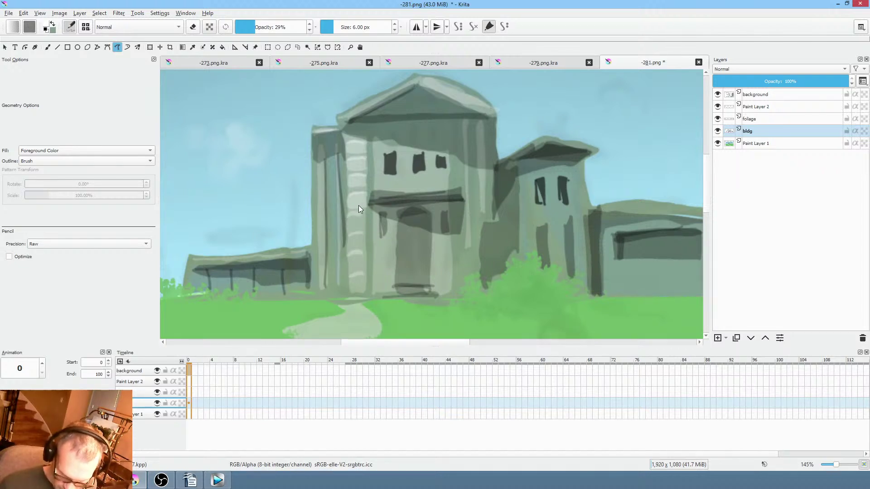
key(i)
key(i)
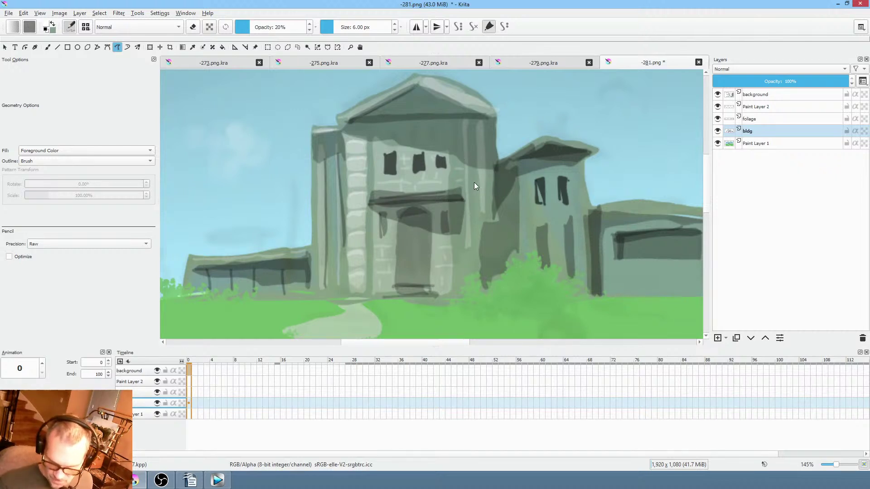
Sample the dark window colour, draw thin horizontal lines across the side tower and left wall, and add a round dark detail on the door.
drag(503, 312, 472, 324)
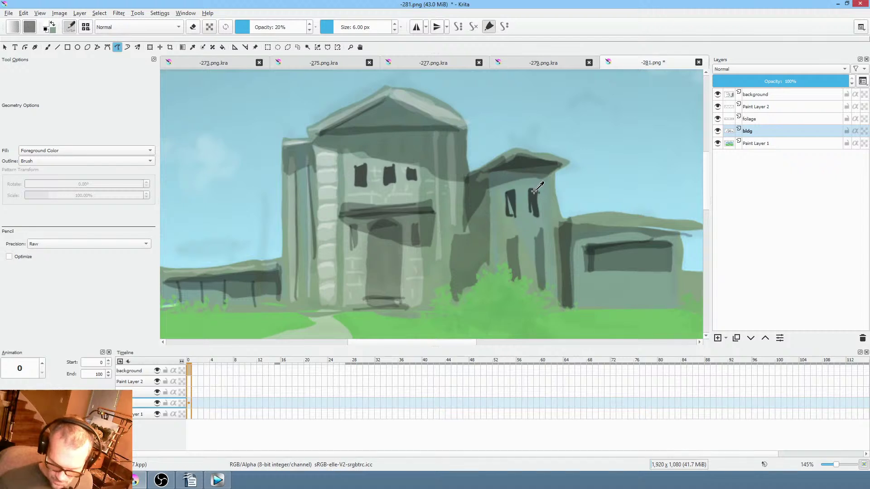
ctrl+click(535, 190)
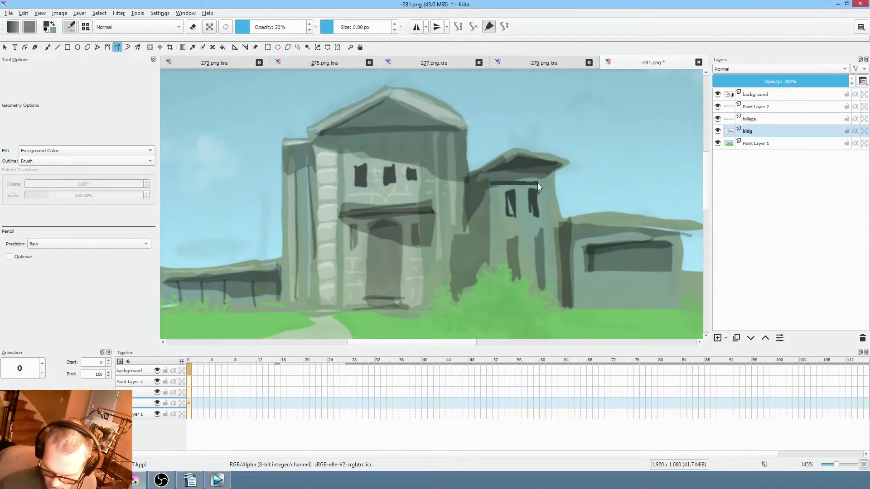
drag(538, 184, 539, 183)
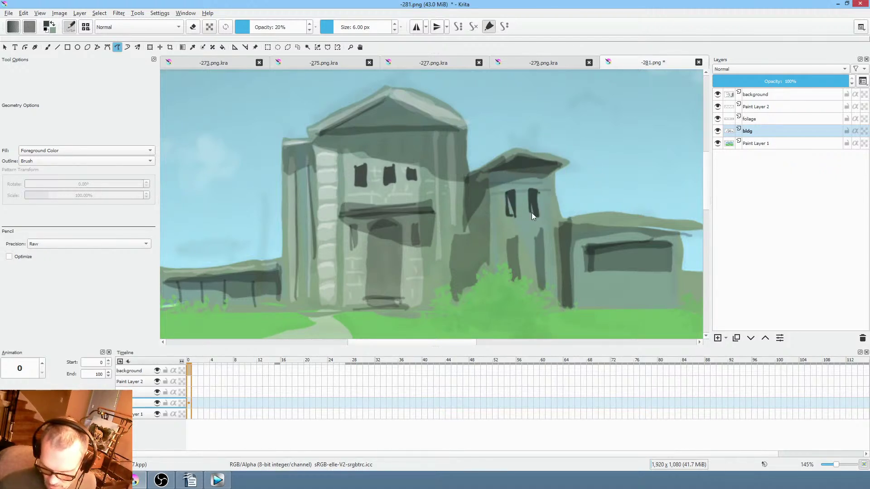
drag(548, 218, 549, 219)
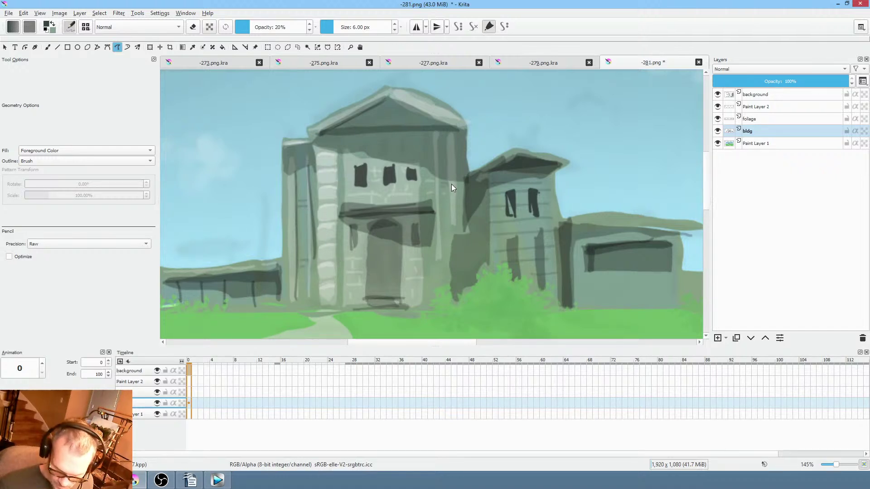
scroll(469, 270, down, 2)
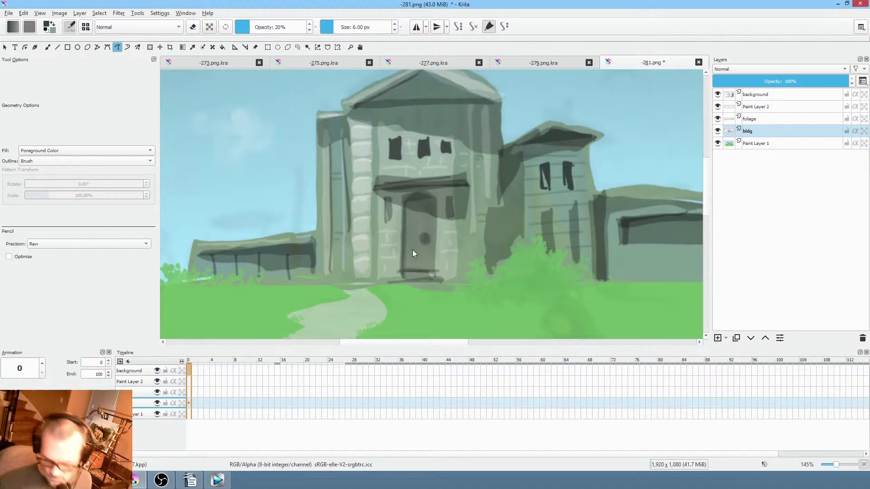
scroll(522, 250, down, 3)
scroll(618, 280, up, 1)
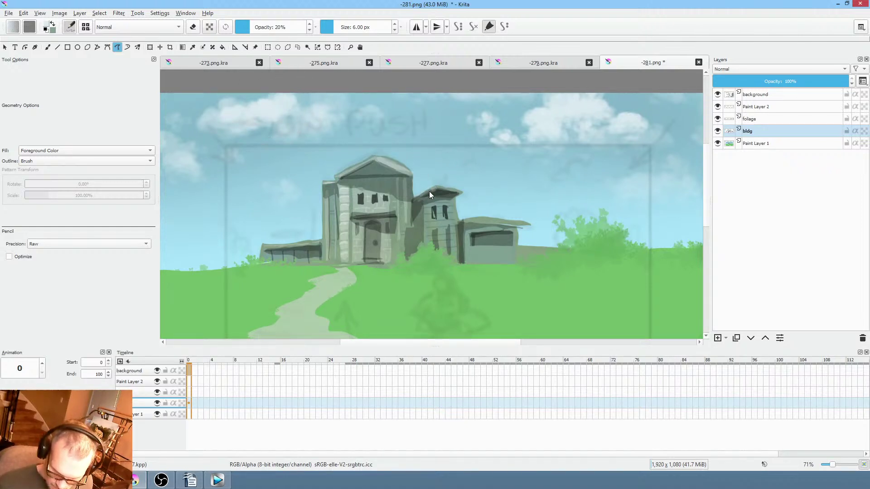
Raise the opacity to 87% and paint light highlights along the side tower's roof edge and the main roof's right slope.
drag(259, 29, 285, 26)
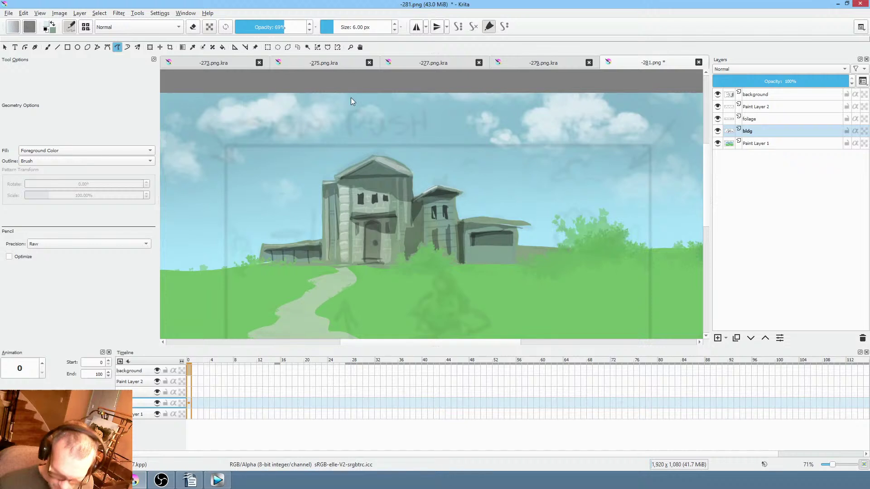
key(o)
key(o)
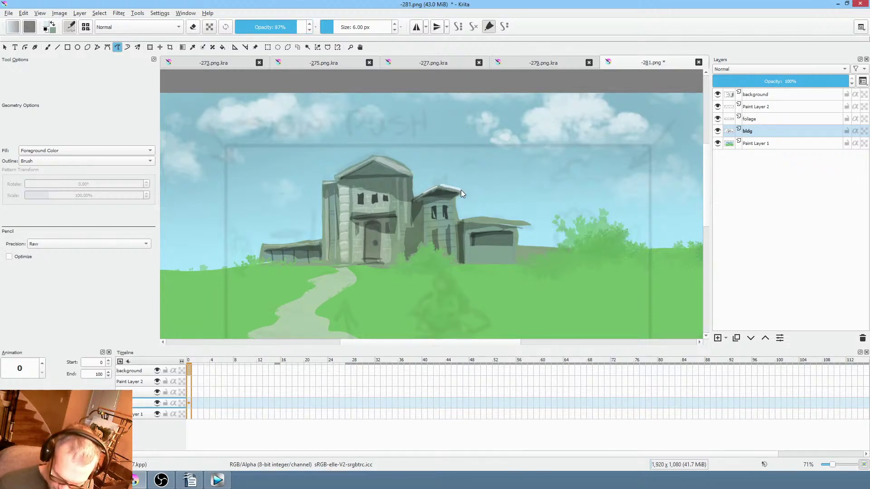
scroll(420, 199, up, 2)
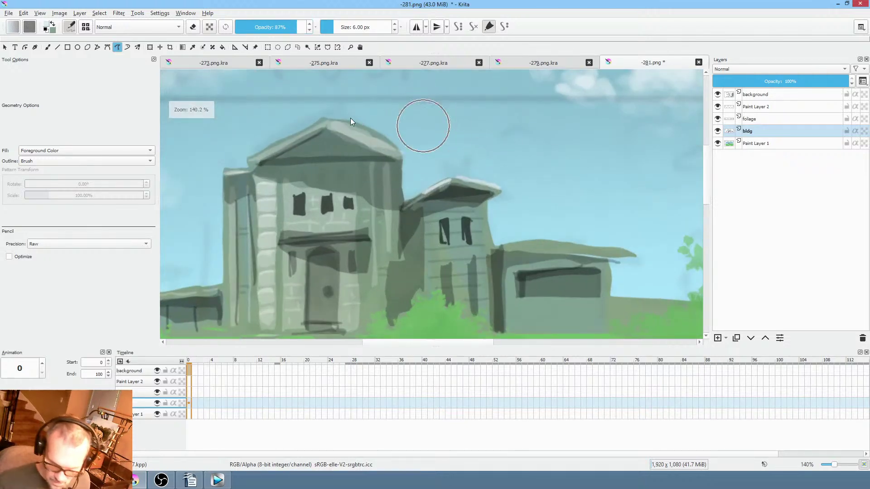
drag(329, 117, 399, 151)
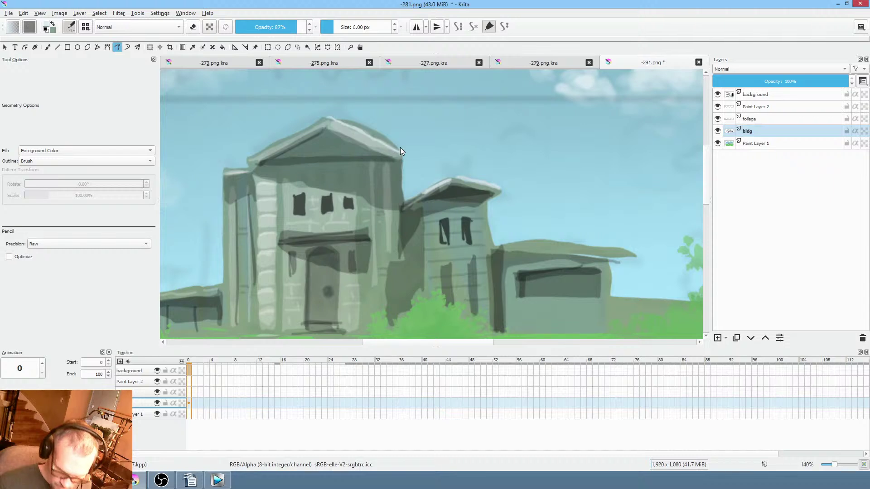
Erase the excess curve above the main roof's right slope, including on Paint Layer 1, and repaint the gap in sky blue.
key(e)
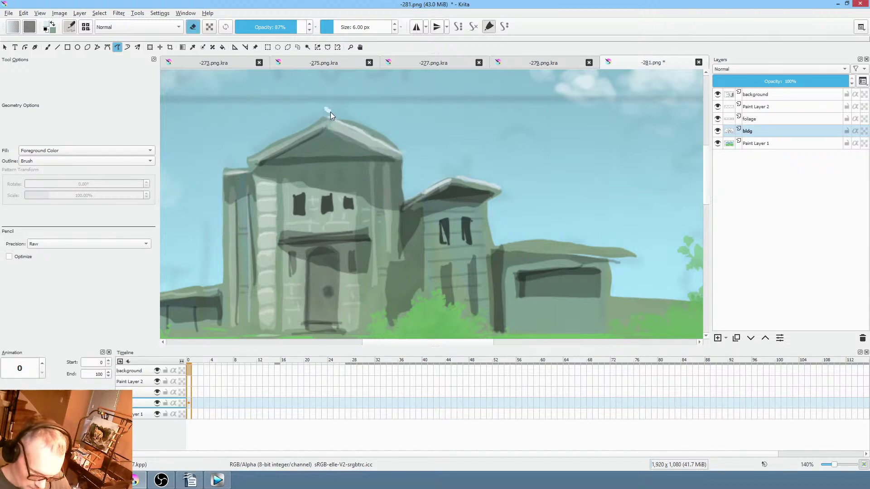
drag(387, 142, 388, 143)
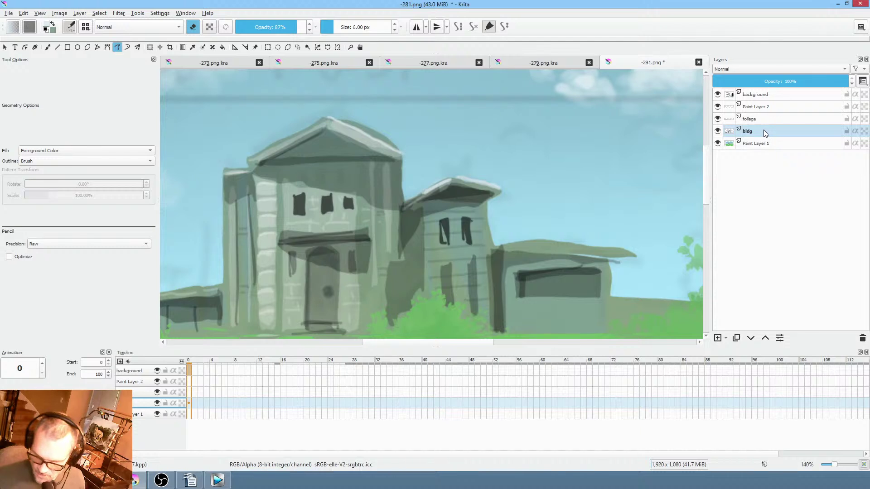
click(760, 144)
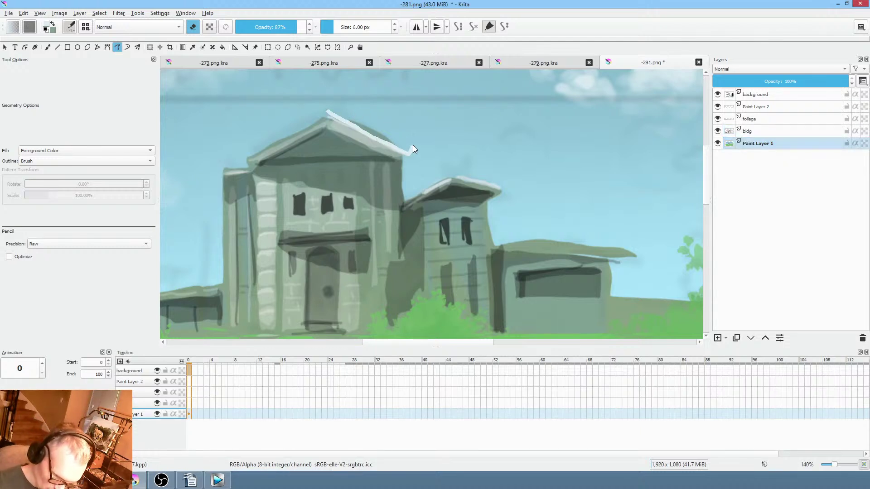
drag(413, 149, 412, 147)
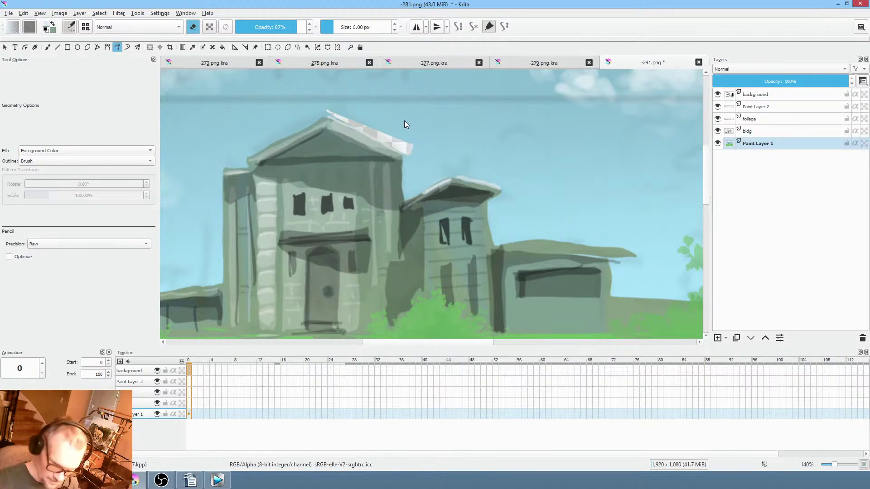
key(e)
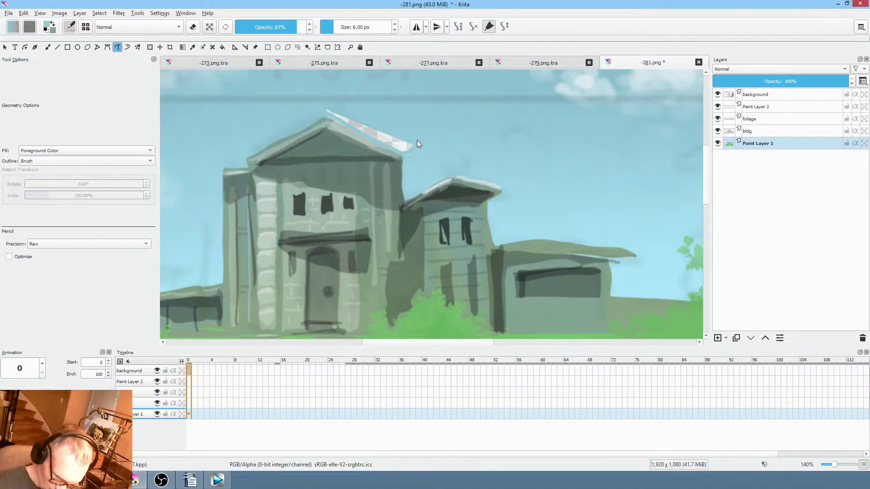
Undo the stray roof highlight and, on the bldg layer, paint sampled dark shadow under the main gable roof's eaves.
key(ctrl+z)
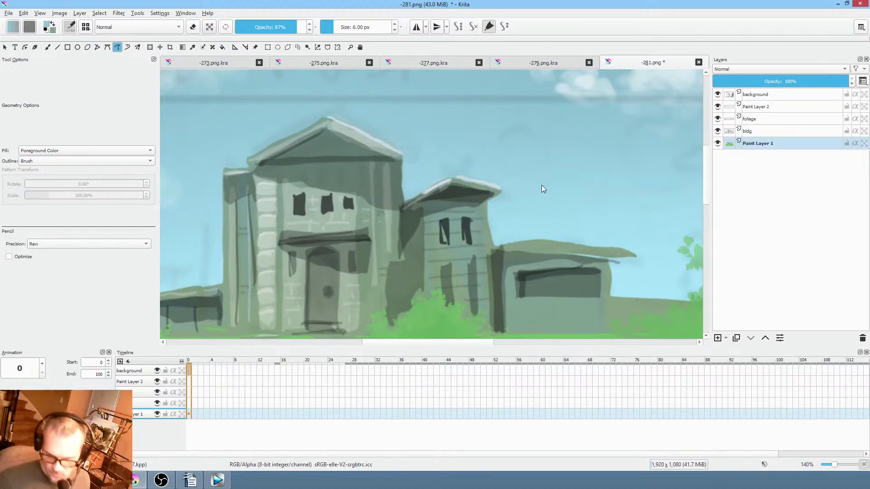
drag(544, 187, 559, 211)
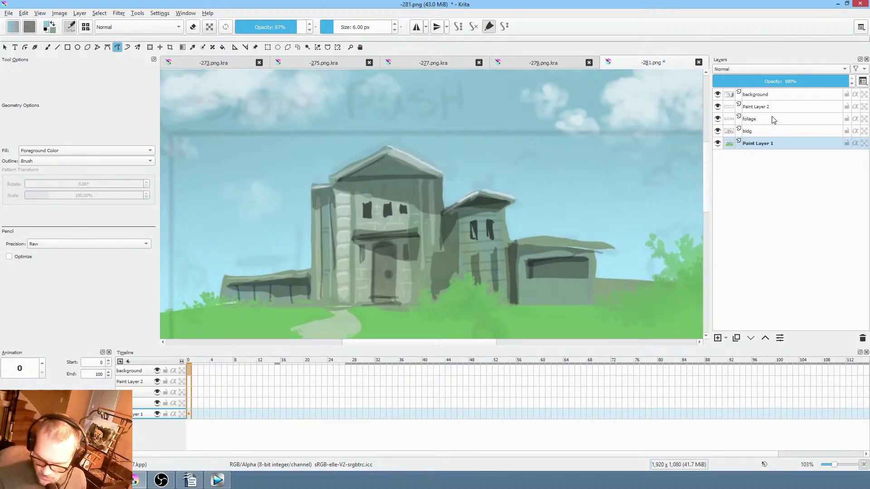
click(779, 131)
ctrl+click(490, 199)
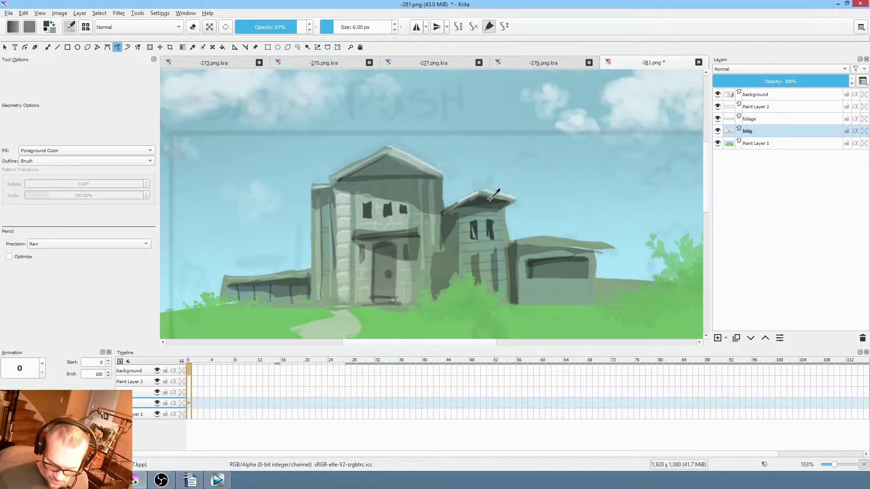
drag(439, 197, 510, 146)
drag(444, 161, 461, 169)
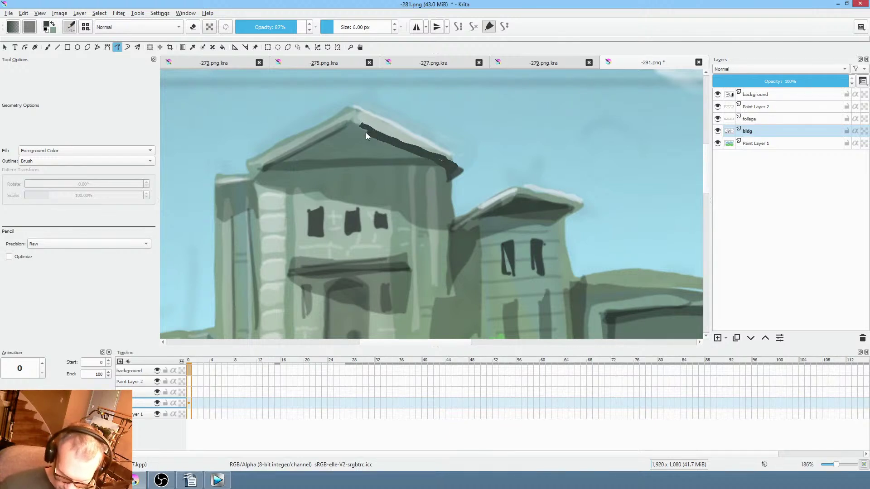
key(ctrl+z)
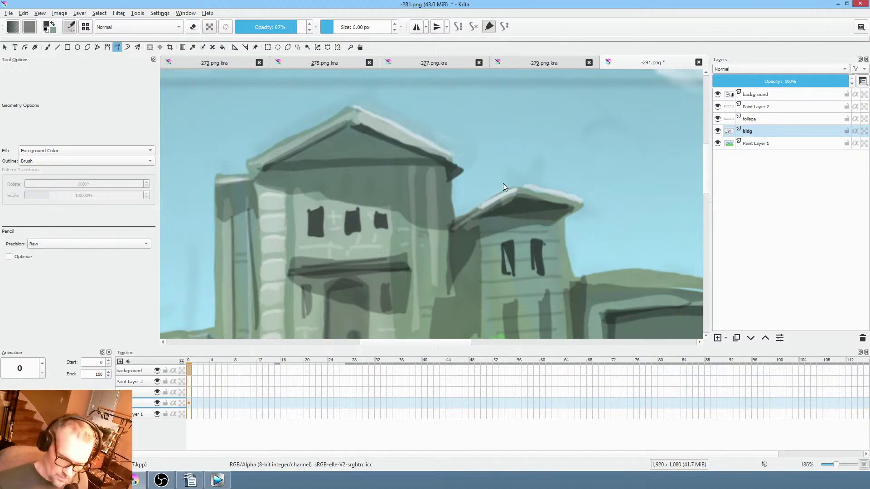
drag(280, 165, 324, 149)
Choose a pale blue-green colour and paint light highlights along the top edge of the garage roof.
click(480, 175)
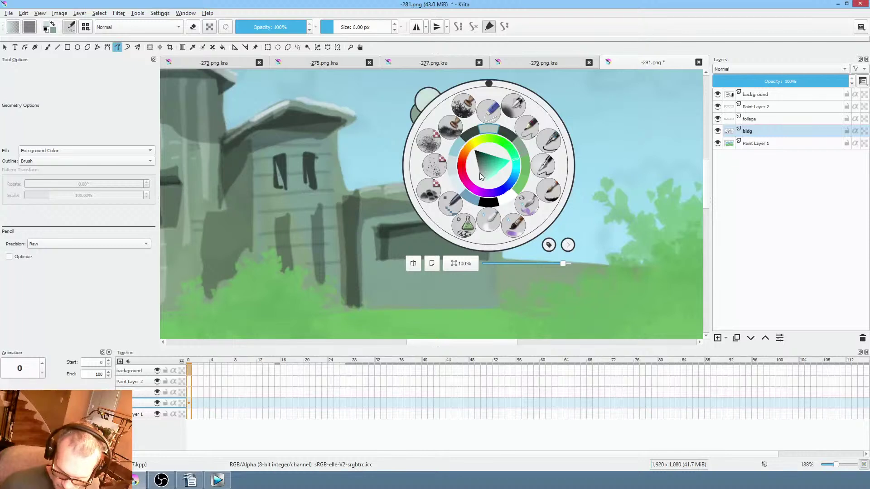
click(378, 189)
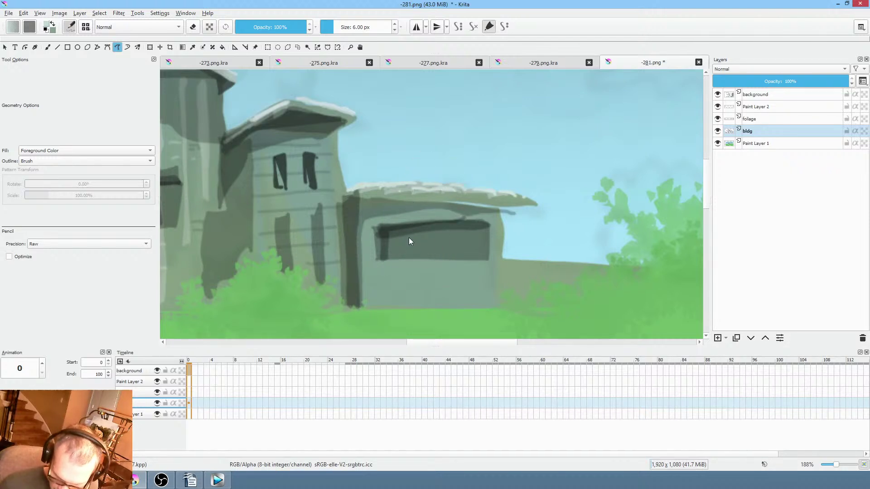
Lower the brush opacity to 46% and paint thin dark horizontal siding lines across the garage front below its dark opening.
key(o)
key(o)
key(o)
key(o)
key(o)
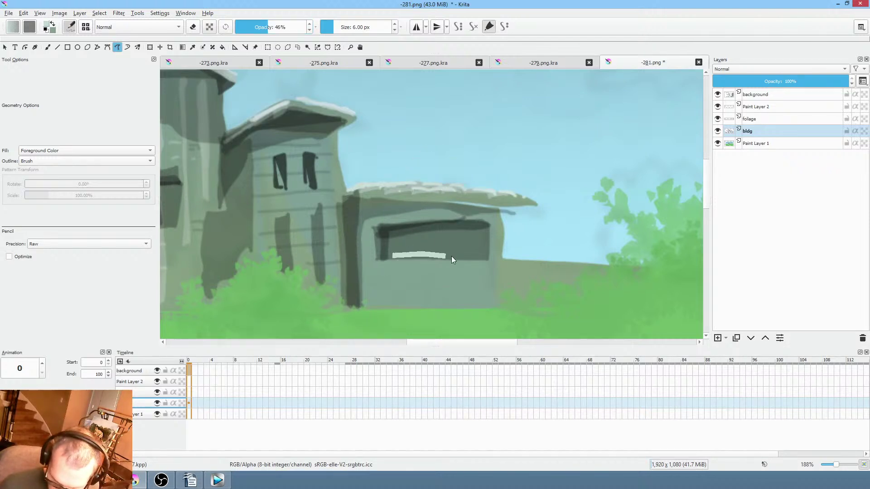
key(ctrl+z)
scroll(441, 259, down, 5)
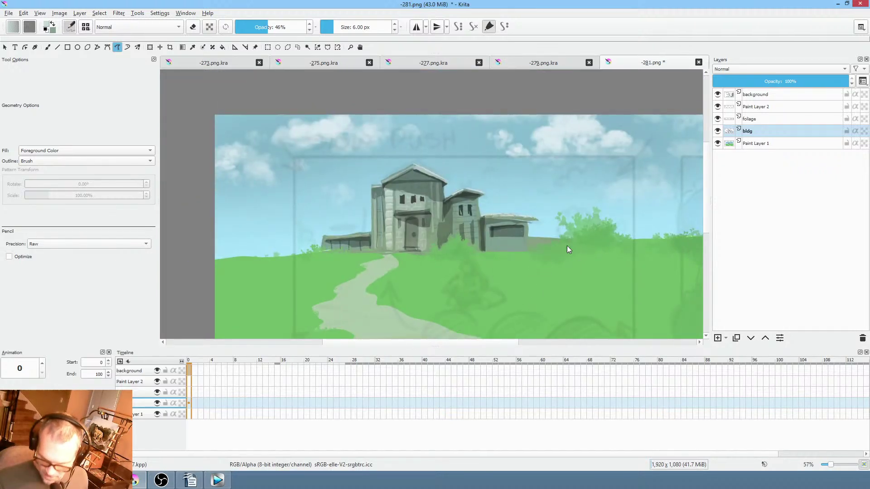
scroll(567, 246, up, 4)
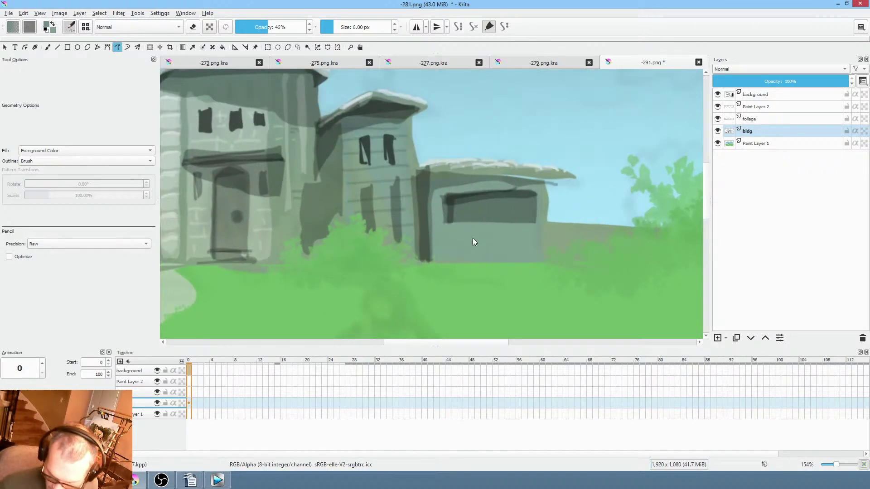
drag(439, 234, 542, 230)
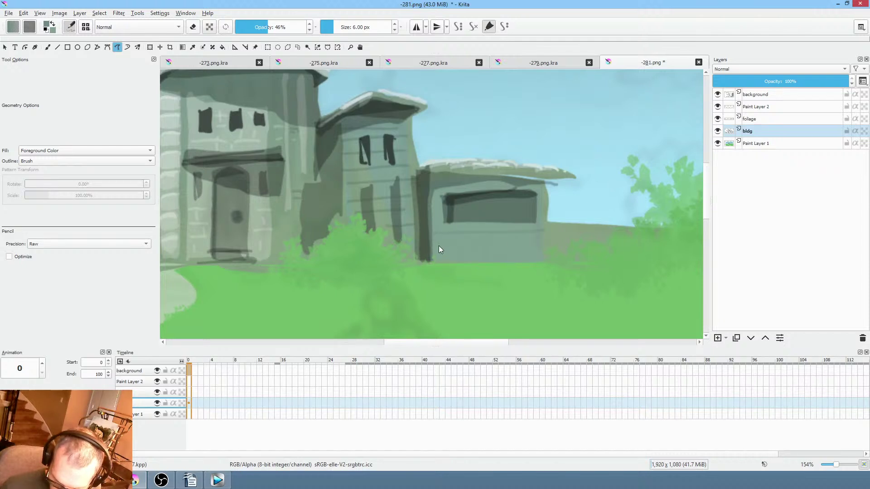
drag(438, 246, 542, 244)
drag(434, 252, 544, 251)
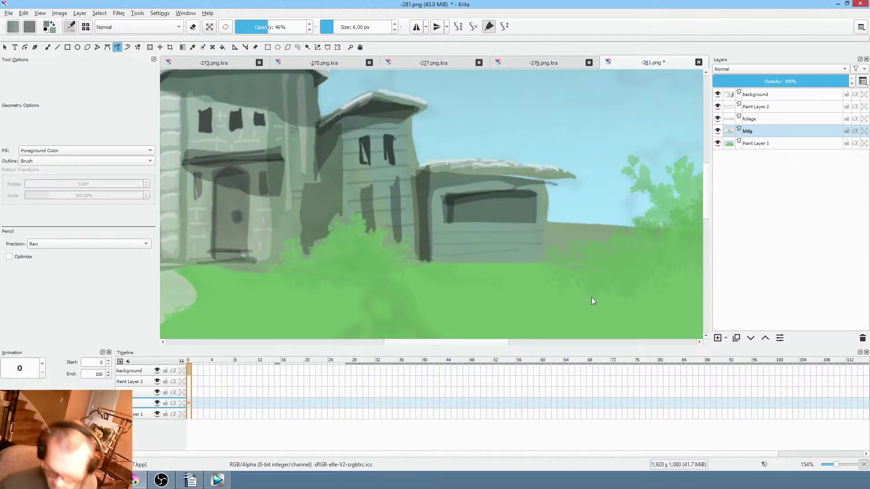
Merge the bldg and foliage layers down into Paint Layer 1.
scroll(573, 210, left, 2)
click(775, 133)
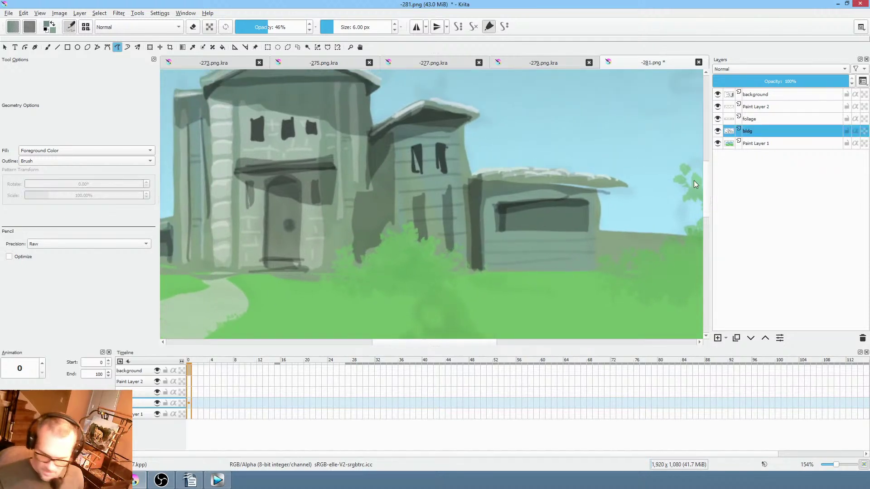
scroll(528, 275, down, 3)
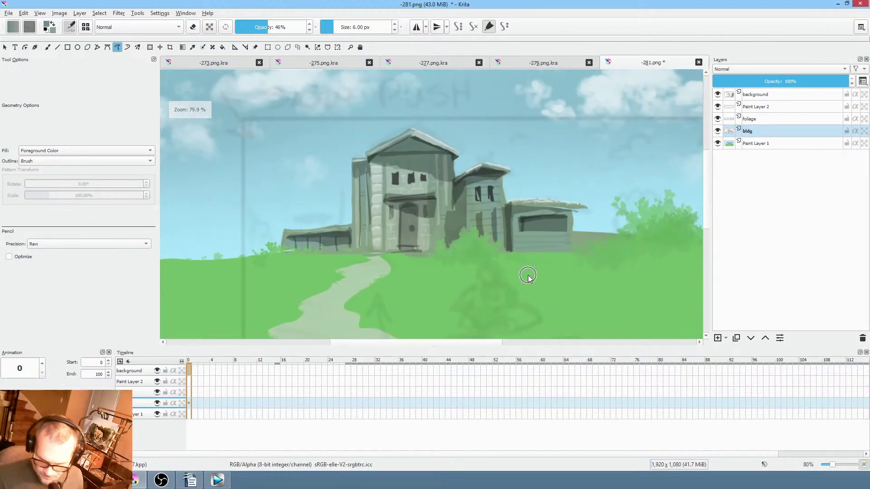
key(shift+Delete)
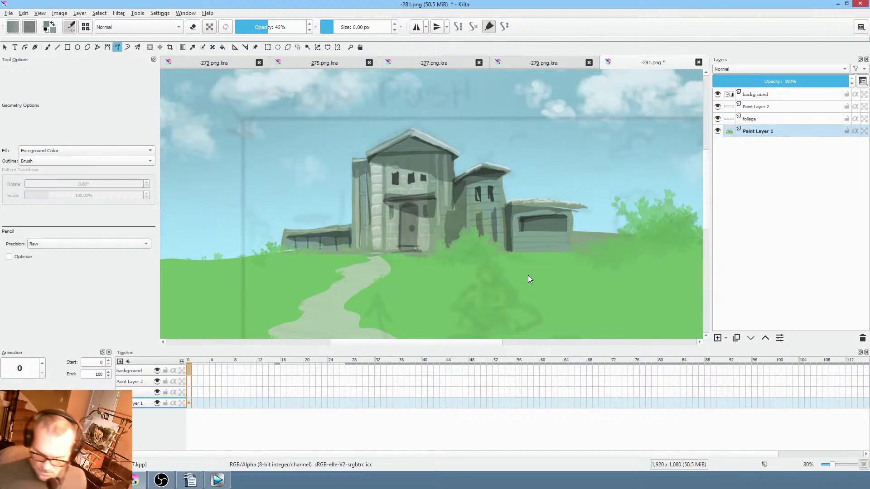
click(771, 119)
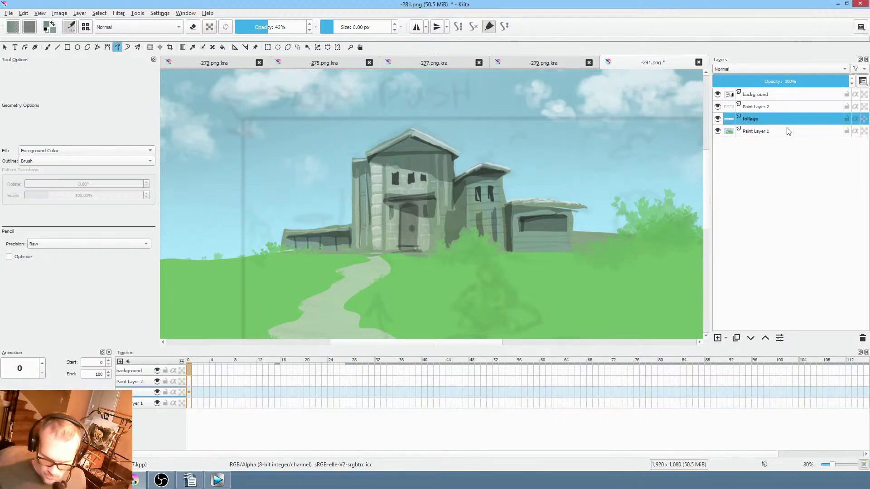
key(ctrl+e)
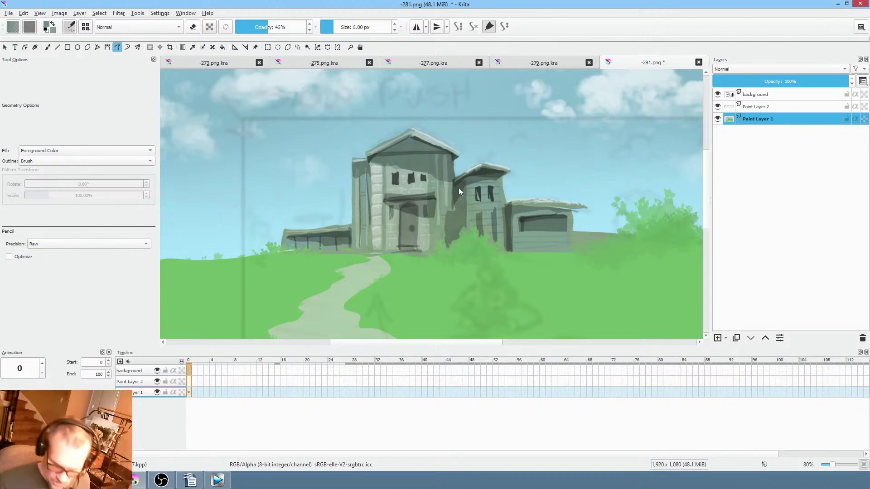
Paint dark shadow accents on the recessed wall beside the tower and under the garage eave, undoing stray strokes.
mouse_move(459, 188)
mouse_down()
mouse_move(494, 182)
mouse_move(495, 155)
mouse_up()
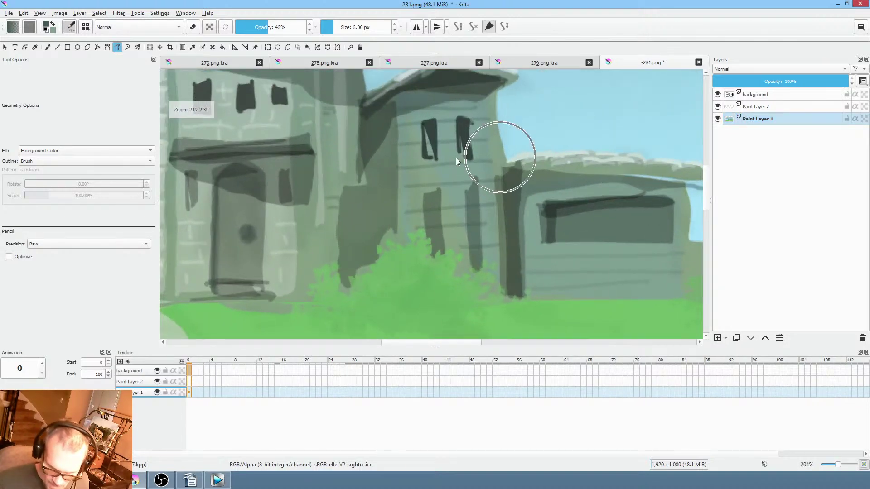
mouse_move(361, 184)
mouse_down()
mouse_move(359, 273)
mouse_move(376, 260)
mouse_up()
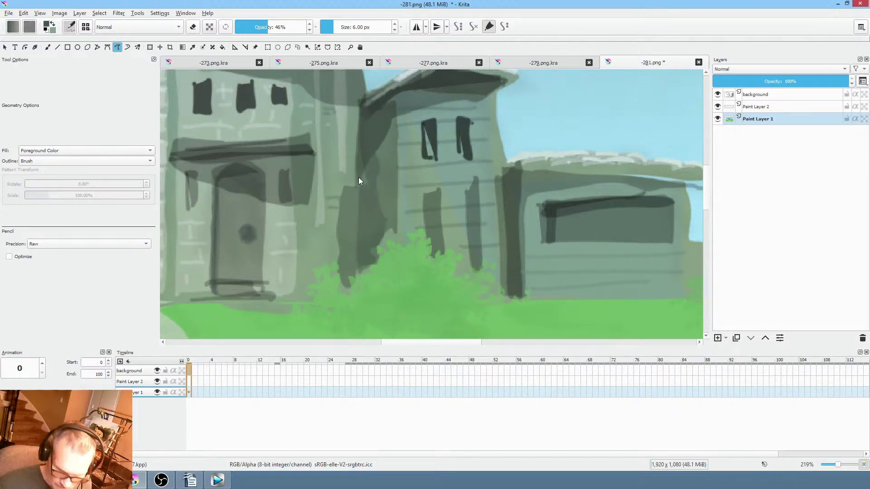
drag(475, 232, 484, 260)
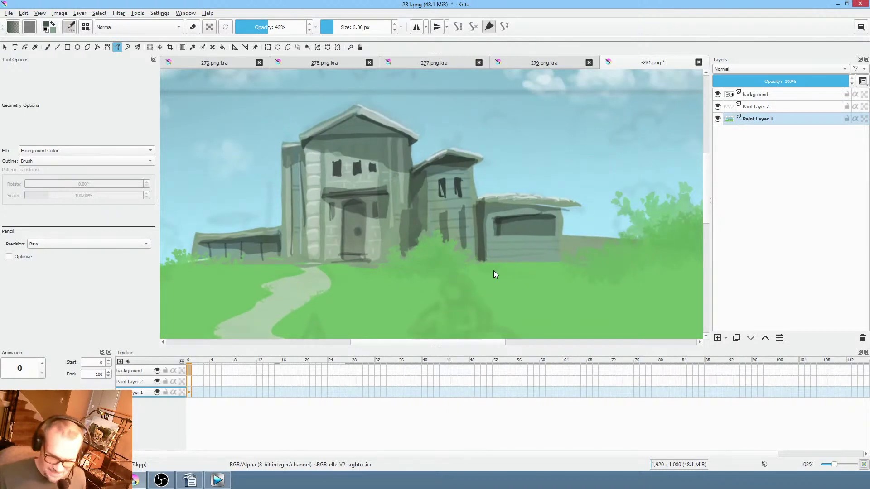
key(ctrl+z)
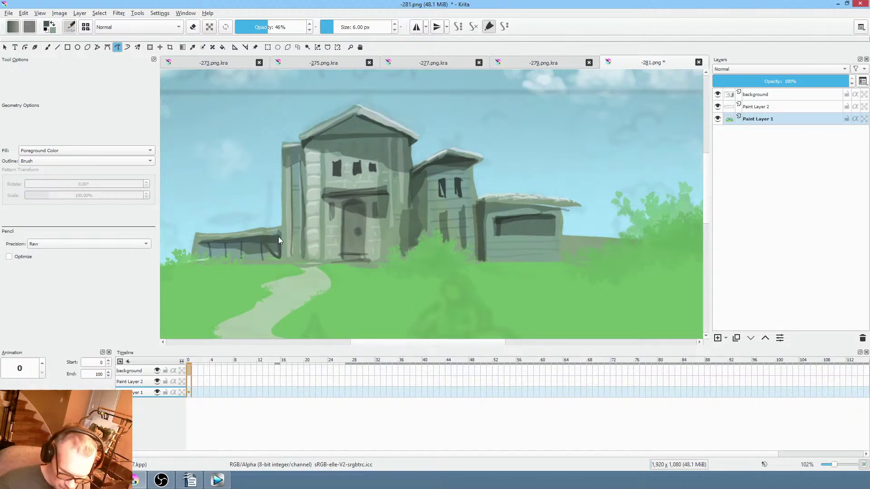
drag(581, 232, 597, 219)
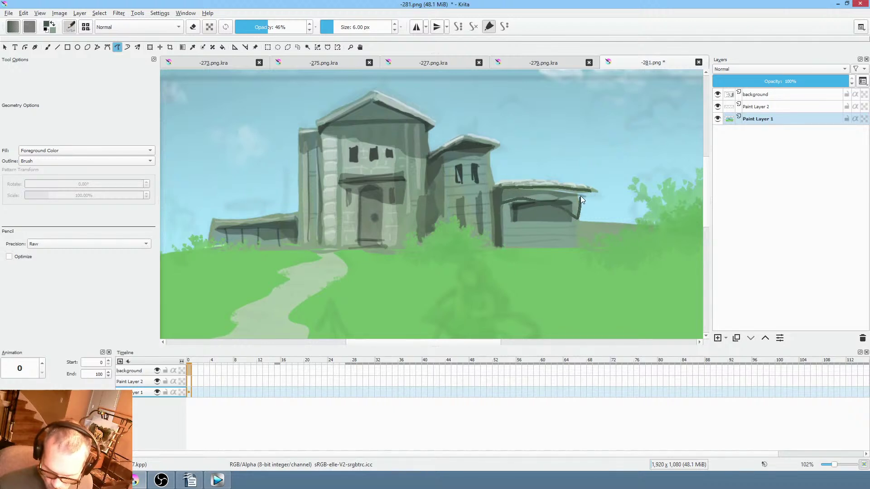
key(ctrl+z)
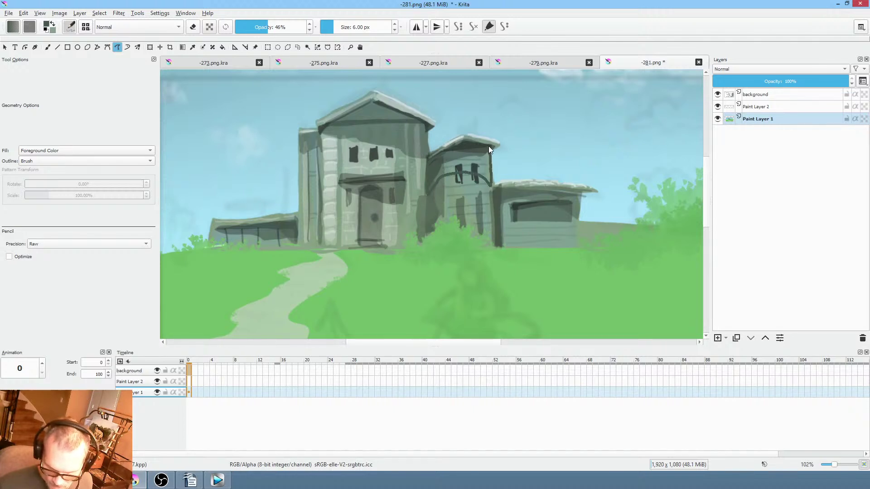
key(ctrl+z)
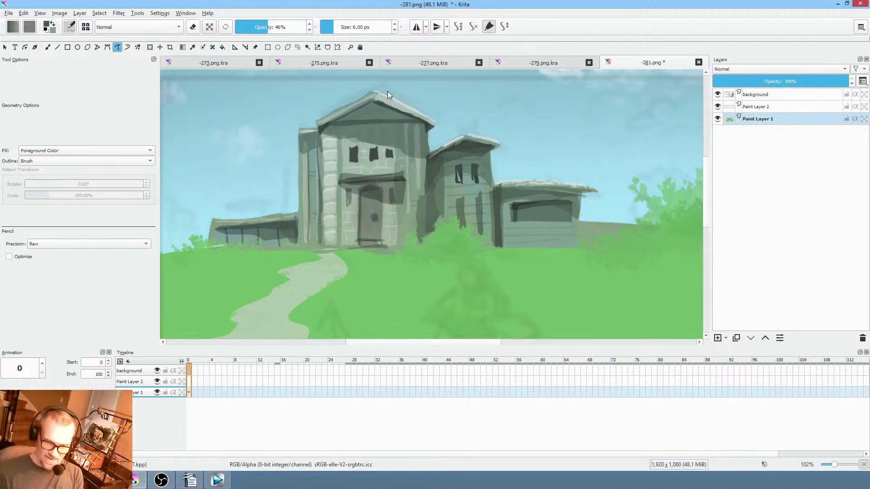
Raise the brush opacity to 100% and repaint the main building's three upper windows as solid dark rectangles.
scroll(433, 244, up, 2)
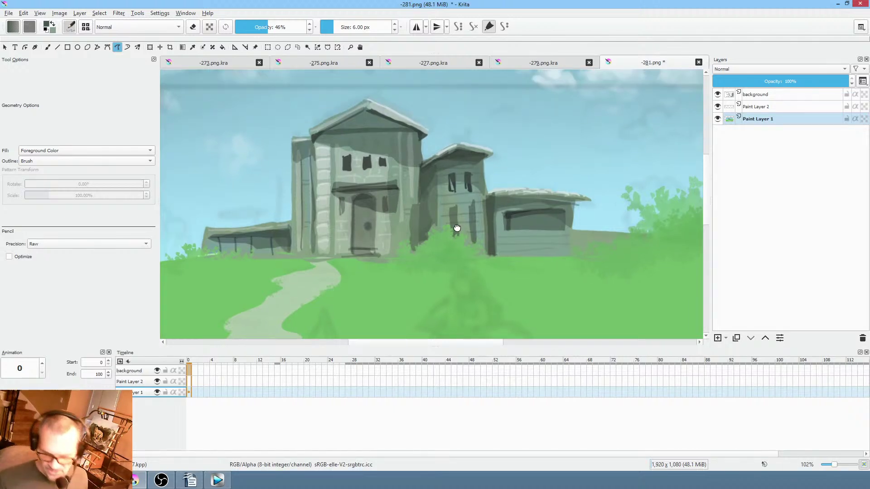
scroll(488, 172, up, 5)
scroll(507, 189, up, 3)
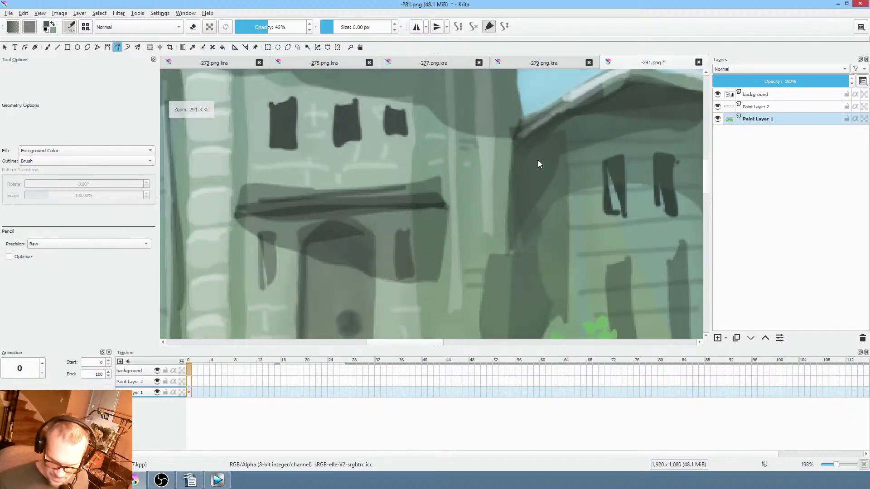
drag(270, 26, 358, 26)
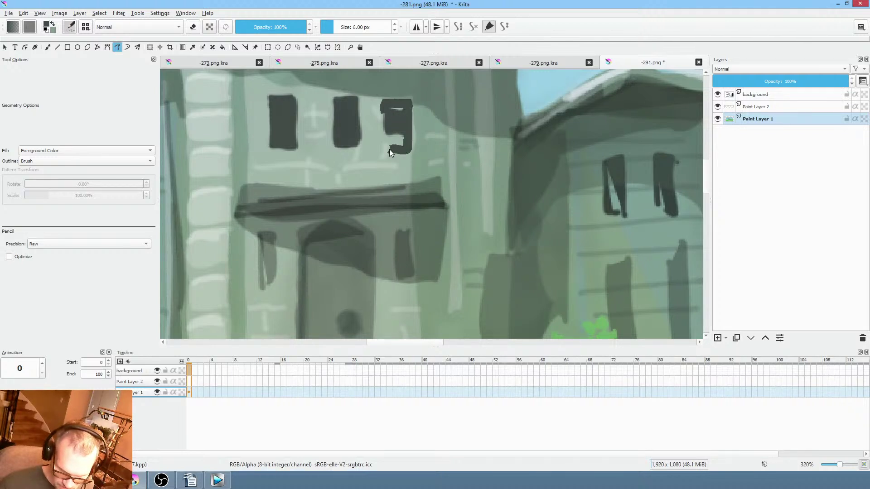
mouse_move(385, 135)
mouse_down()
mouse_move(383, 110)
mouse_move(398, 96)
mouse_up()
Sample the light wall colour and trim the edges of the three upper windows into shorter, cleaner rectangles.
mouse_move(445, 157)
mouse_down()
mouse_move(480, 132)
mouse_move(418, 178)
mouse_move(421, 208)
mouse_move(462, 156)
mouse_up()
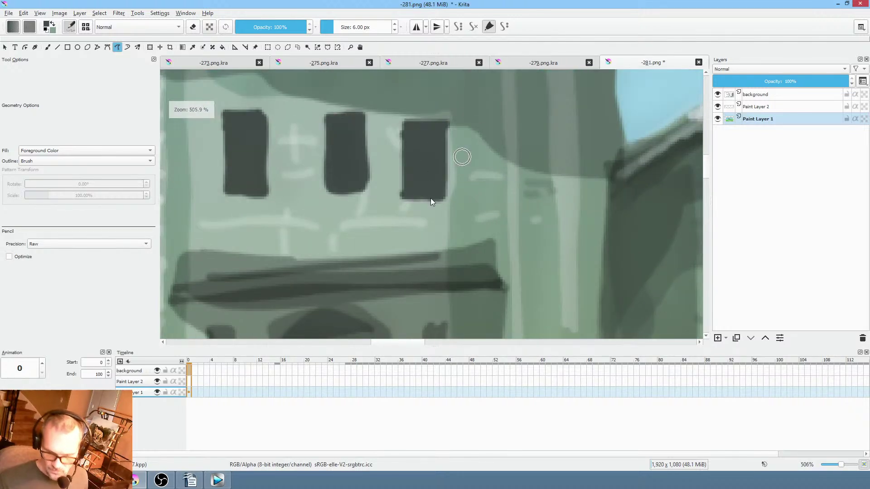
ctrl+click(421, 205)
drag(421, 203, 420, 196)
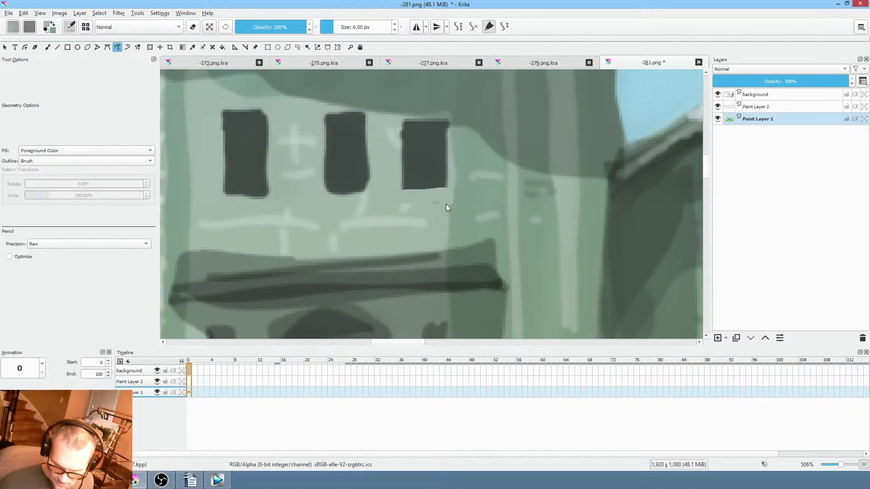
key(ctrl+z)
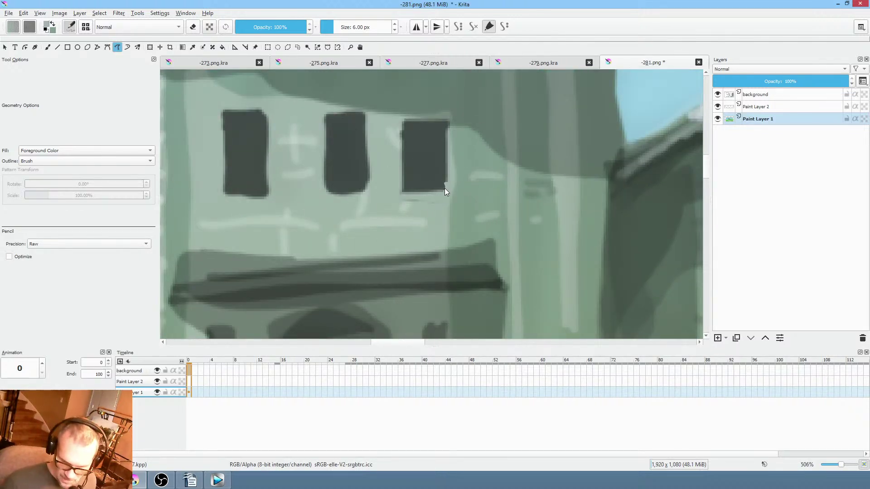
drag(445, 189, 228, 198)
key(ctrl+z)
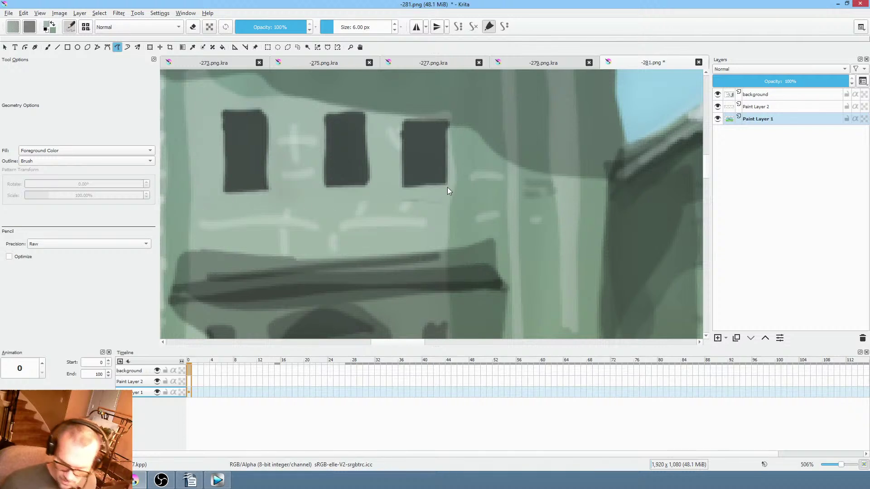
mouse_move(210, 134)
mouse_down()
mouse_move(443, 117)
mouse_move(206, 125)
mouse_move(361, 113)
mouse_move(221, 97)
mouse_move(215, 128)
mouse_move(281, 123)
mouse_move(467, 185)
mouse_move(514, 213)
mouse_move(460, 272)
mouse_move(462, 289)
mouse_up()
key(ctrl+z)
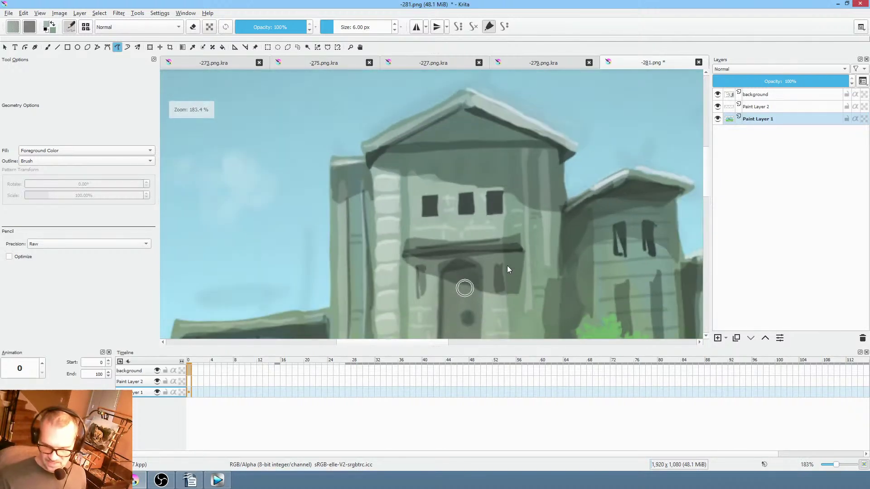
Choose a pale mint colour for the freehand brush and paint light sills along the bottoms of the main building's three upper windows.
drag(436, 256, 409, 211)
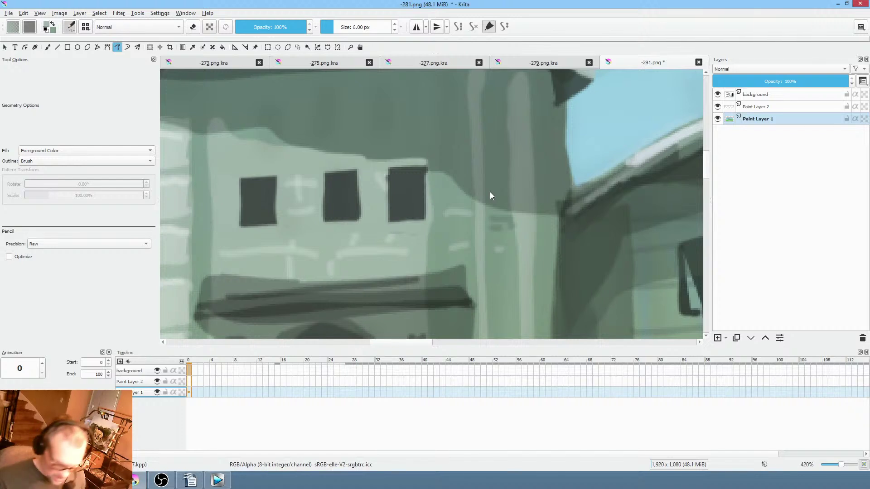
key(b)
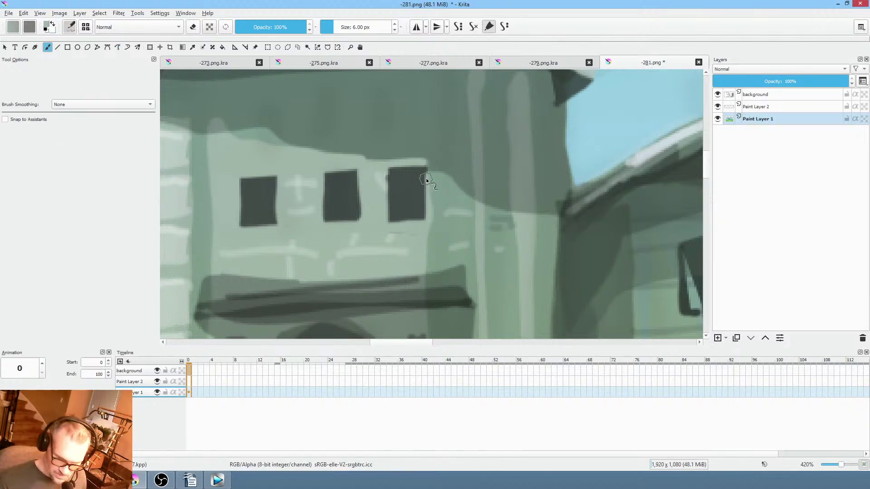
right_click(426, 206)
click(466, 169)
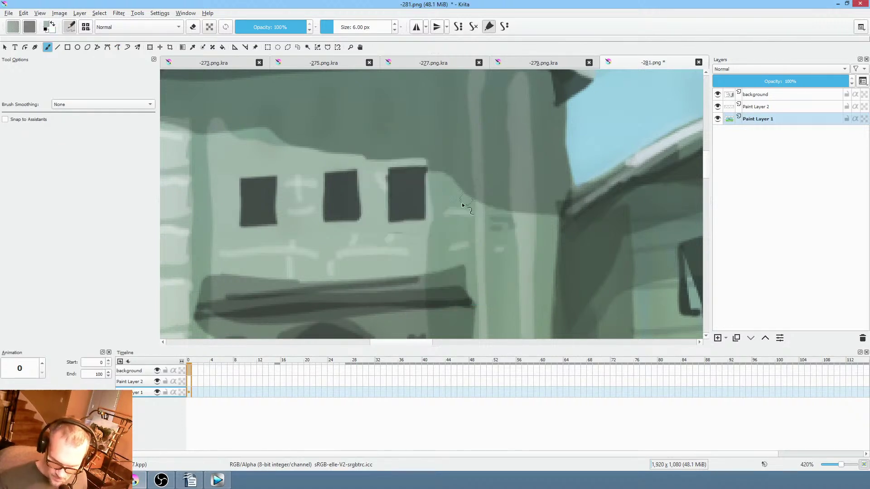
right_click(417, 222)
drag(420, 229, 401, 211)
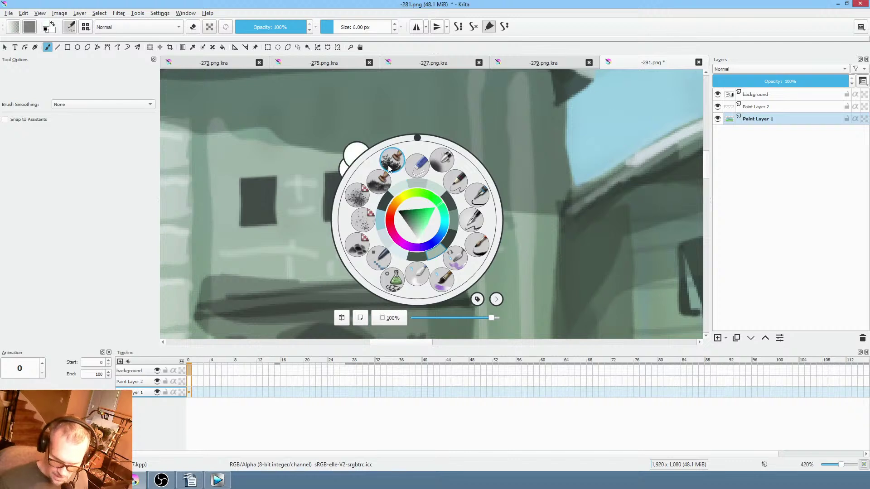
click(421, 236)
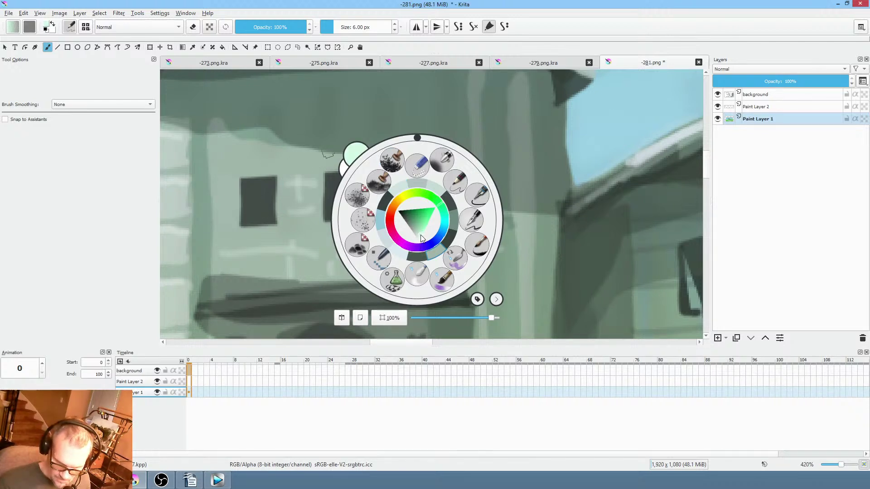
click(219, 196)
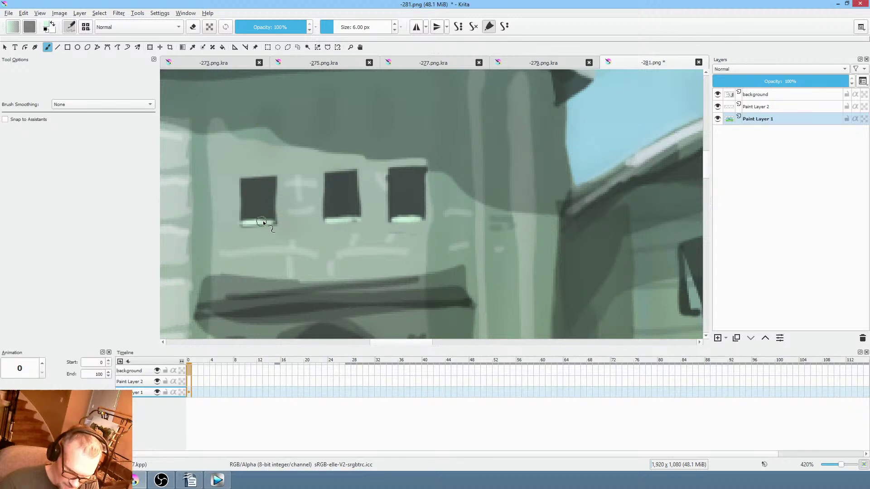
Paint thin light edge highlights down the sides of the three upper windows.
scroll(474, 272, up, 2)
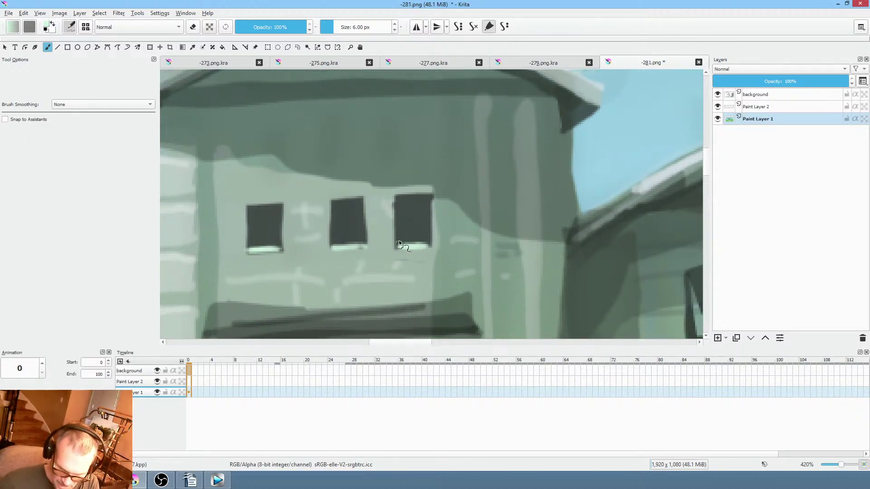
drag(400, 244, 398, 209)
mouse_move(344, 223)
mouse_down()
mouse_move(334, 227)
mouse_move(341, 233)
mouse_move(333, 249)
mouse_up()
drag(363, 202, 365, 225)
drag(247, 213, 250, 252)
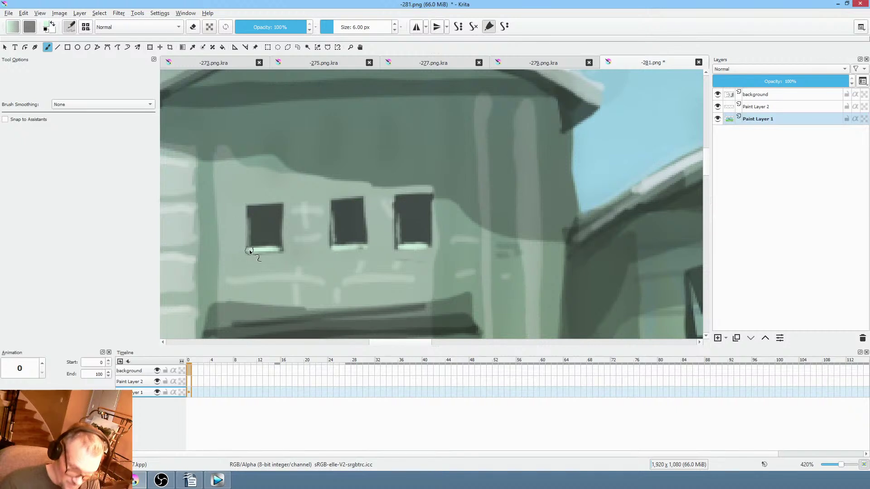
drag(249, 213, 253, 241)
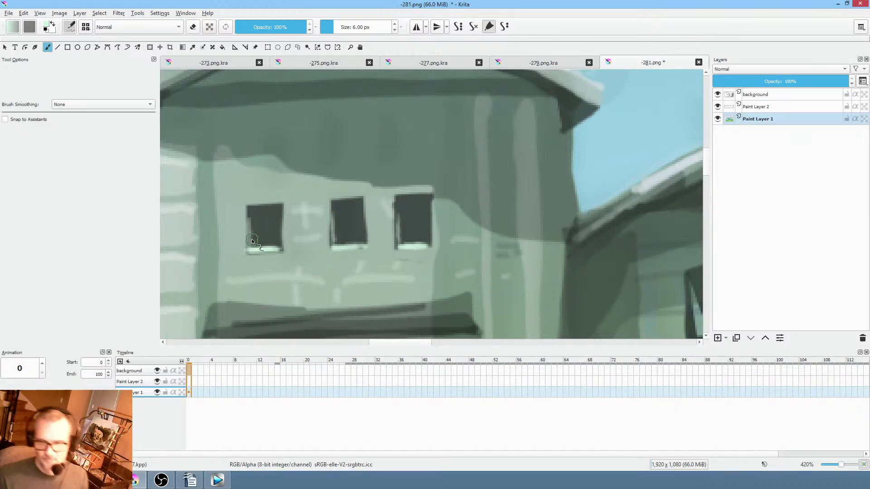
Paint a broken pale highlight along the porch roof above the door, with a brighter patch at its right corner.
scroll(497, 265, down, 4)
mouse_move(498, 266)
mouse_down()
mouse_move(540, 210)
mouse_move(532, 207)
mouse_up()
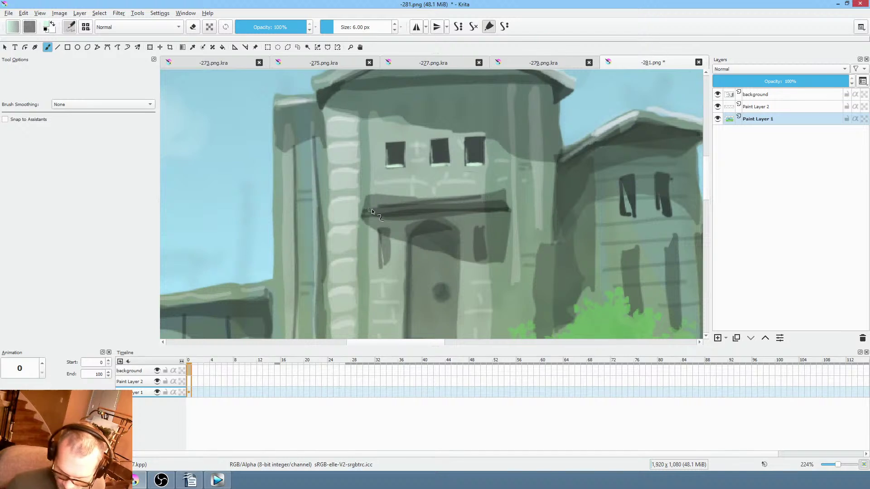
mouse_move(368, 210)
mouse_down()
mouse_move(505, 204)
mouse_move(509, 196)
mouse_move(480, 206)
mouse_up()
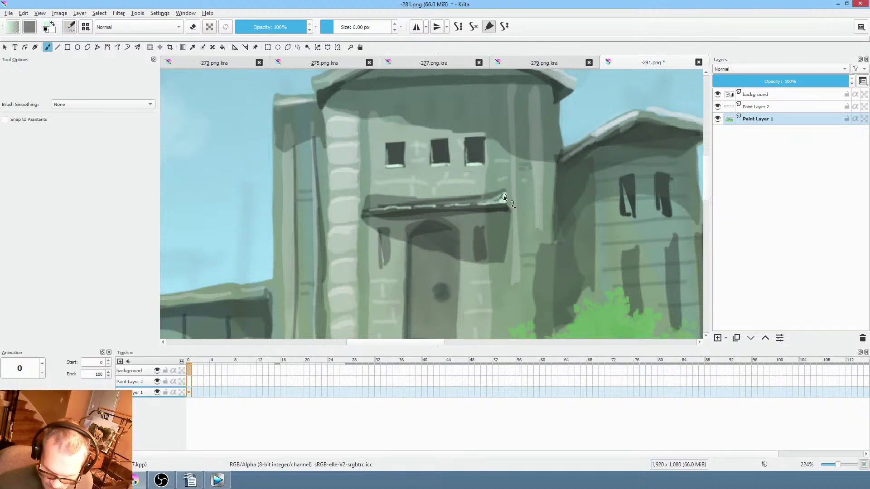
drag(503, 196, 499, 203)
Sketch a light-direction arrow in the sky above the side tower and undo its strokes.
scroll(511, 201, down, 5)
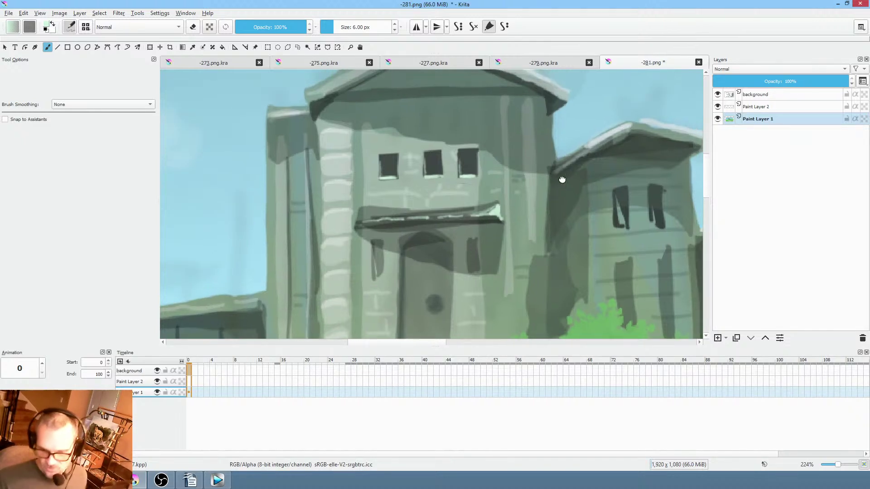
drag(497, 224, 474, 233)
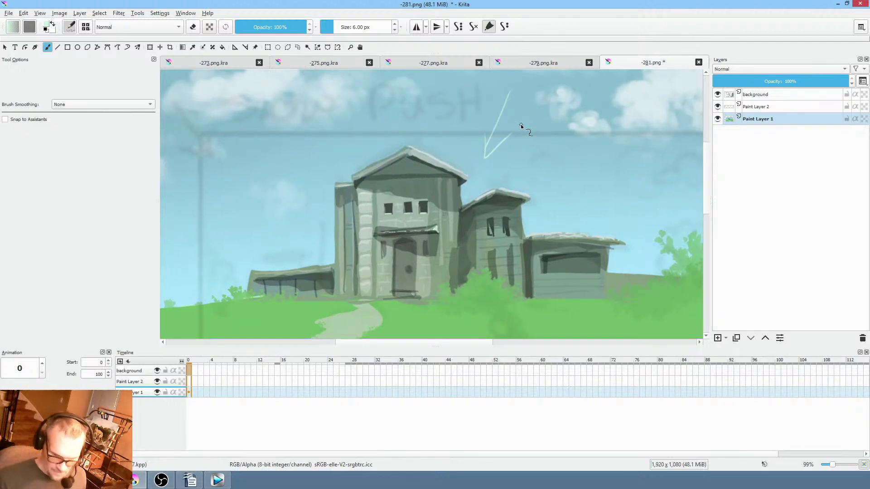
key(ctrl+z)
key(ctrl+z)
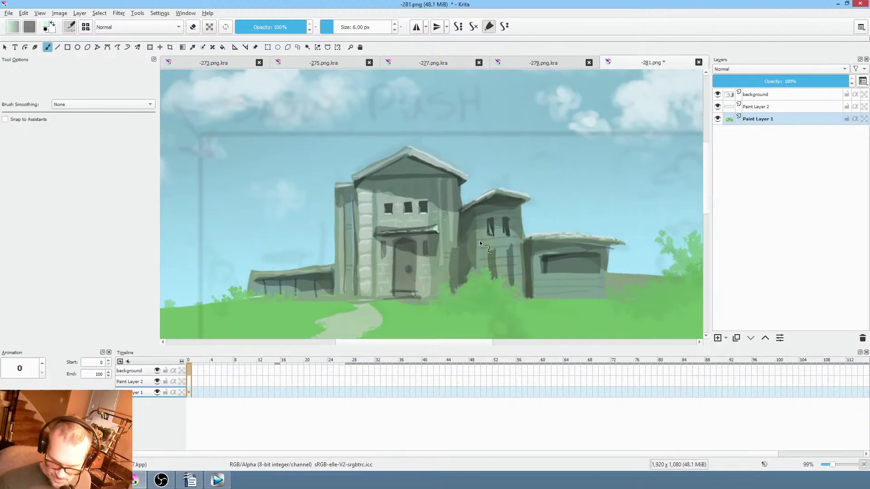
Paint a small pale highlight on the upper part of the round knob on the front door.
scroll(420, 273, up, 6)
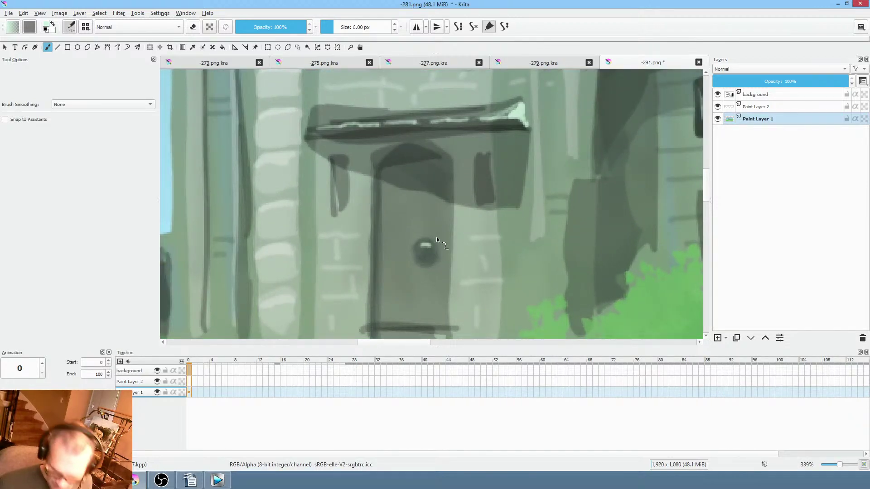
scroll(436, 237, down, 6)
drag(518, 255, 454, 251)
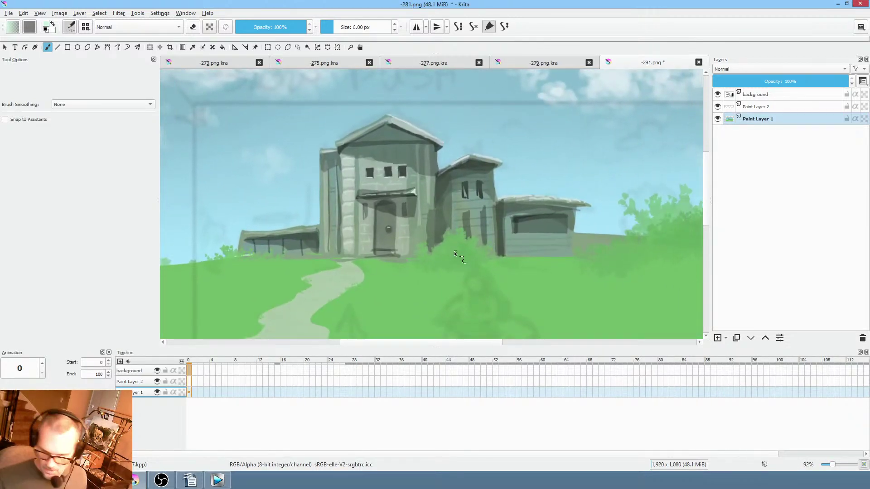
Sample the side tower's wall colour and trim the two lower windows into straighter, cleaner rectangles.
scroll(419, 260, up, 4)
drag(406, 169, 420, 197)
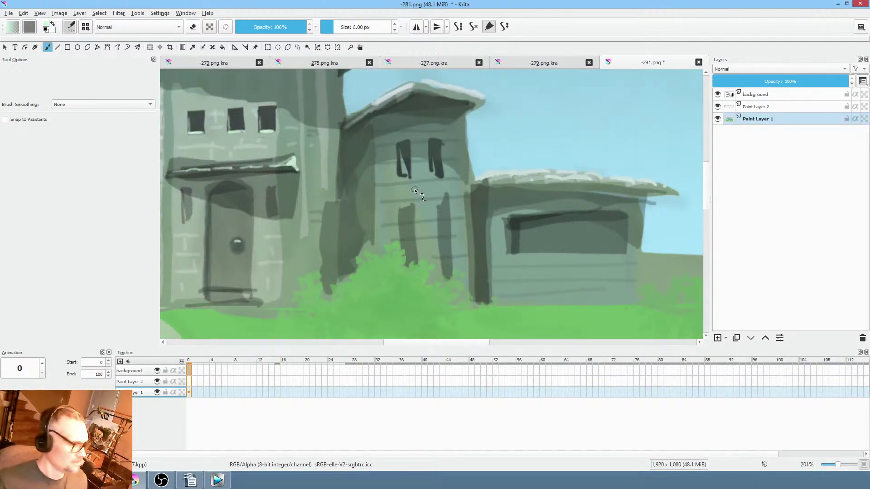
ctrl+click(416, 239)
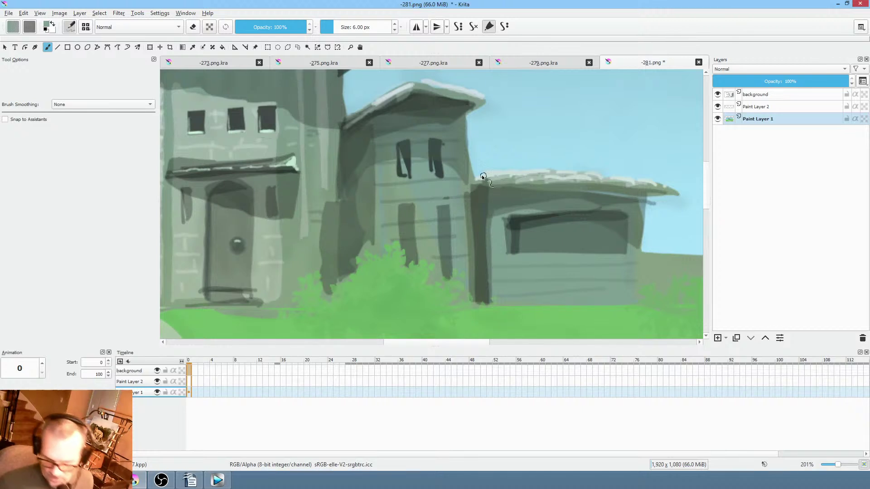
scroll(435, 209, up, 2)
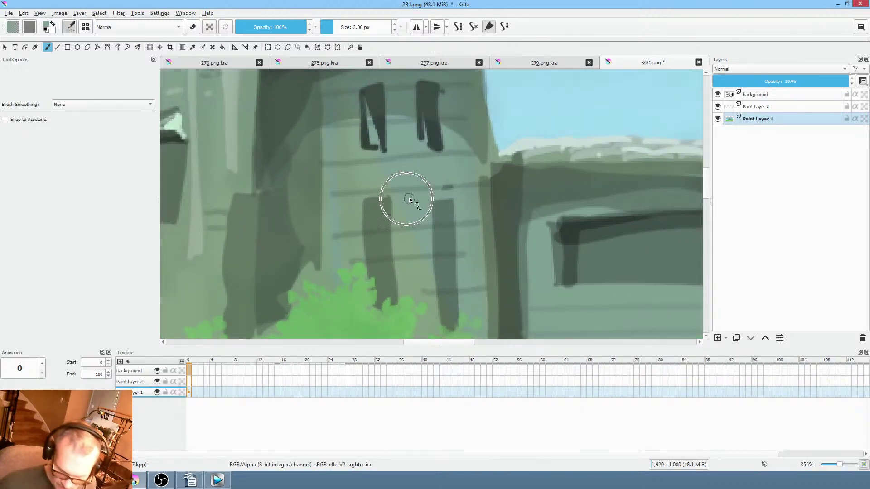
mouse_move(401, 201)
mouse_down()
mouse_move(436, 195)
mouse_move(369, 205)
mouse_up()
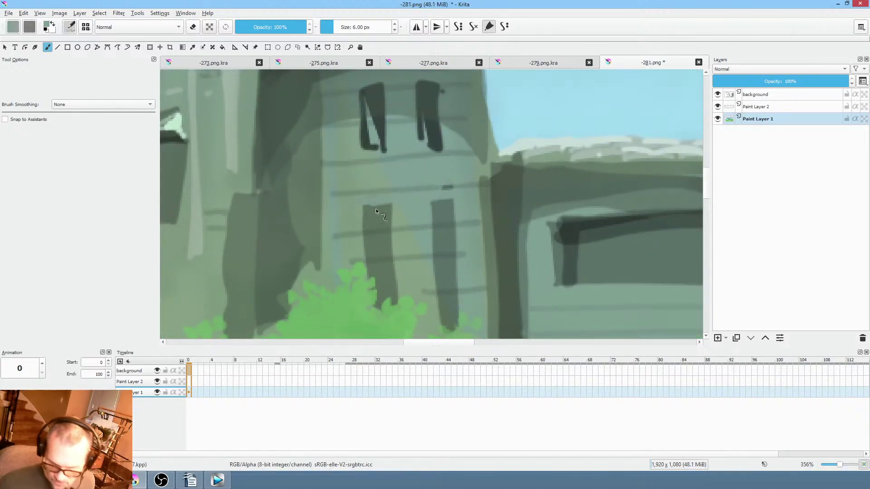
Paint dark frame lines around the side tower's two lower windows and dark vertical strokes along the tower's shaded left edge.
scroll(452, 229, down, 2)
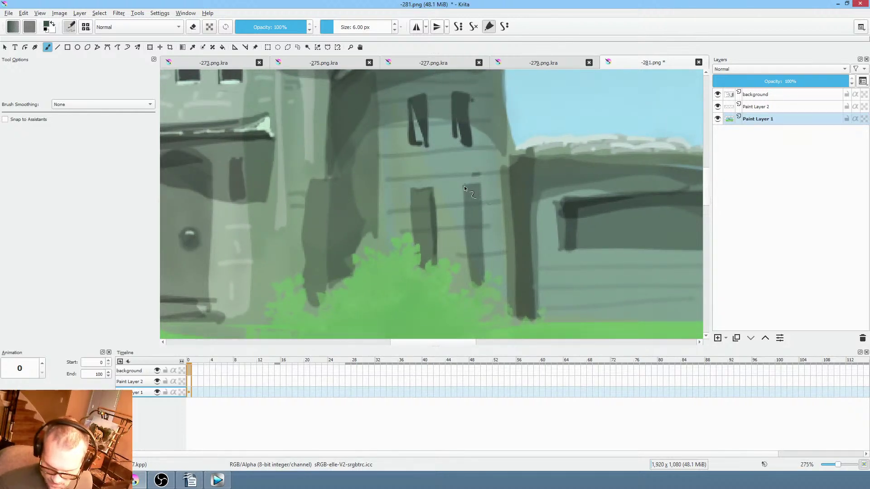
drag(479, 188, 483, 265)
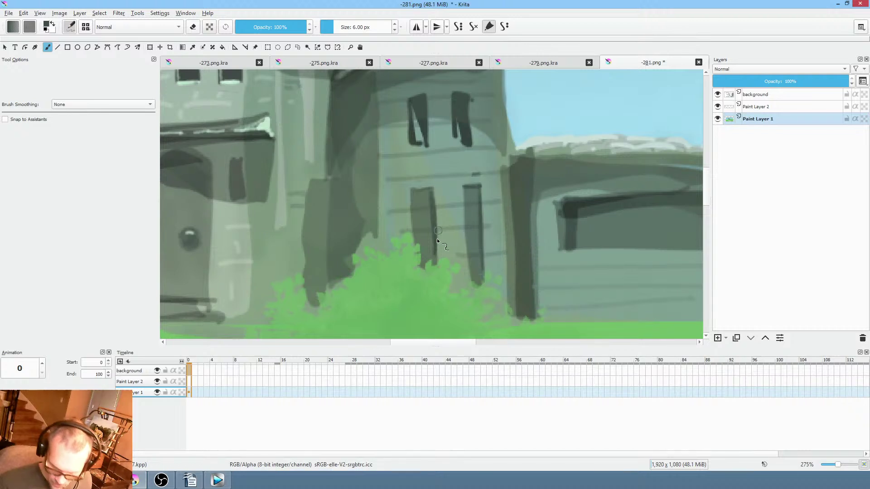
drag(407, 192, 411, 241)
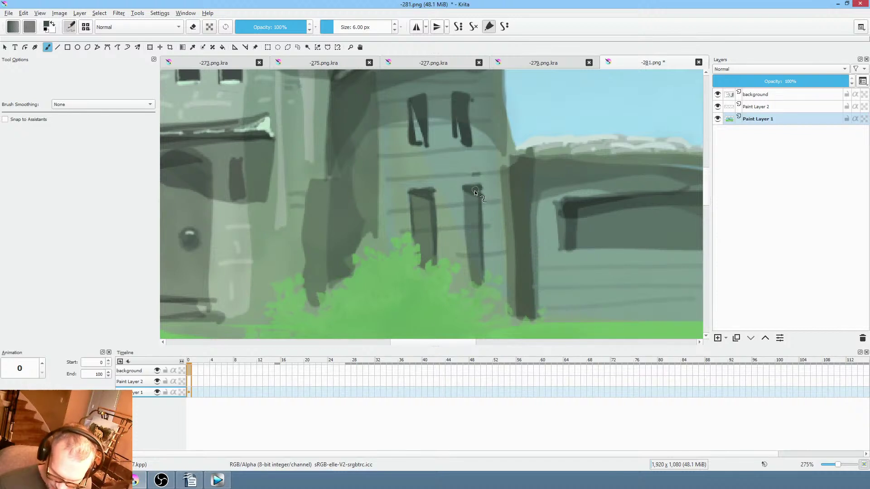
drag(485, 195, 489, 203)
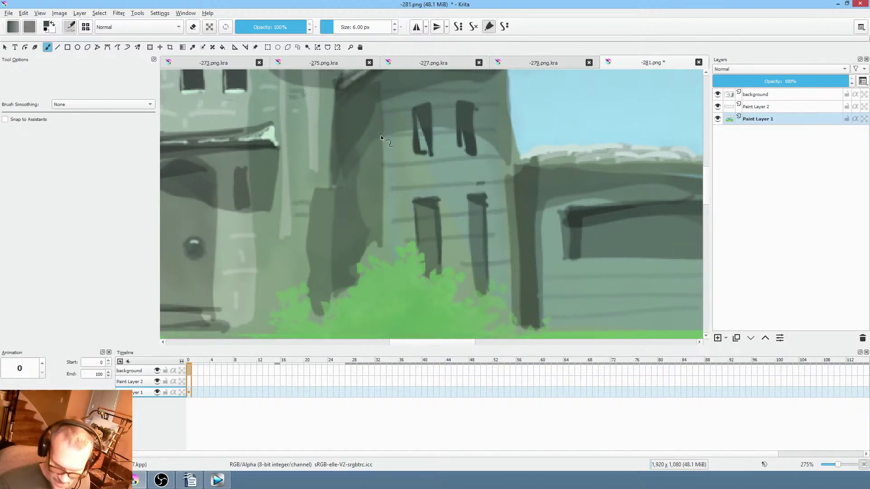
drag(380, 175, 380, 250)
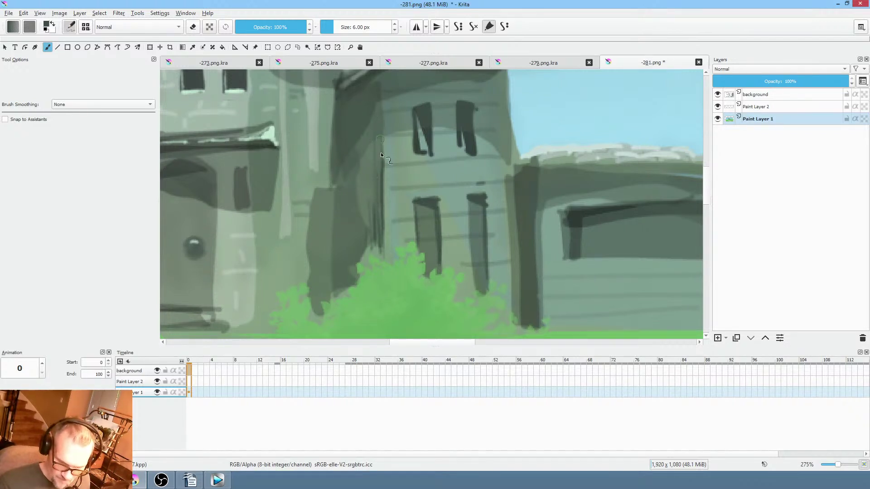
Paint pale highlight lines along the side tower's siding between and beside its windows.
scroll(514, 247, up, 3)
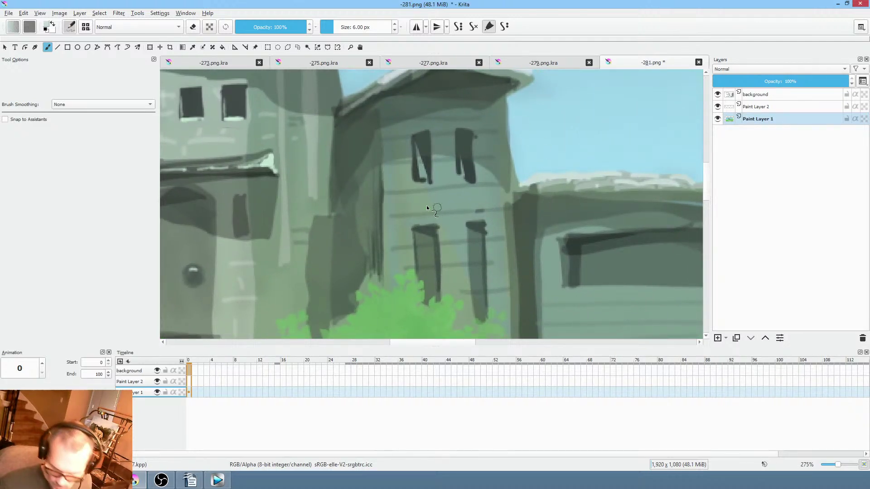
click(384, 197)
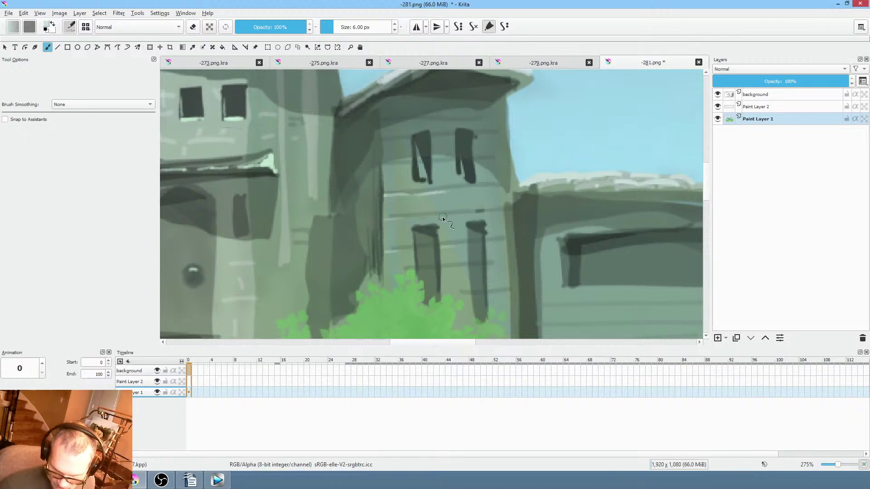
scroll(494, 191, down, 5)
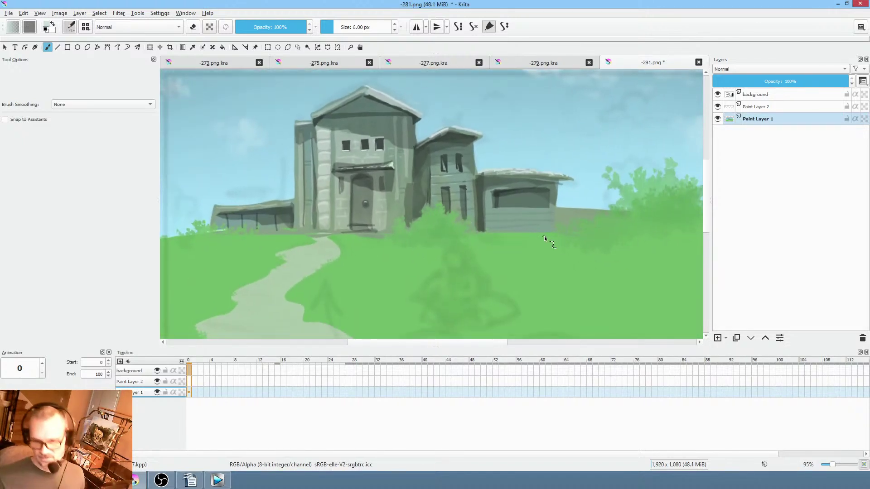
scroll(545, 236, up, 5)
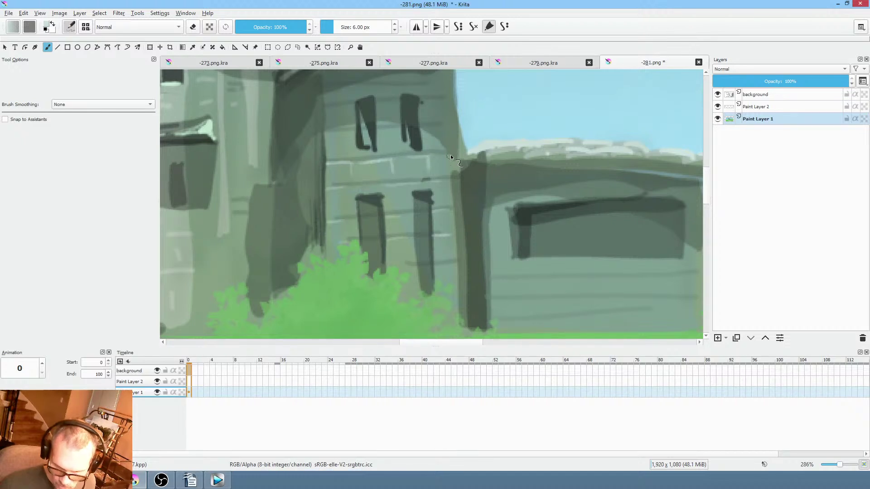
scroll(491, 230, down, 5)
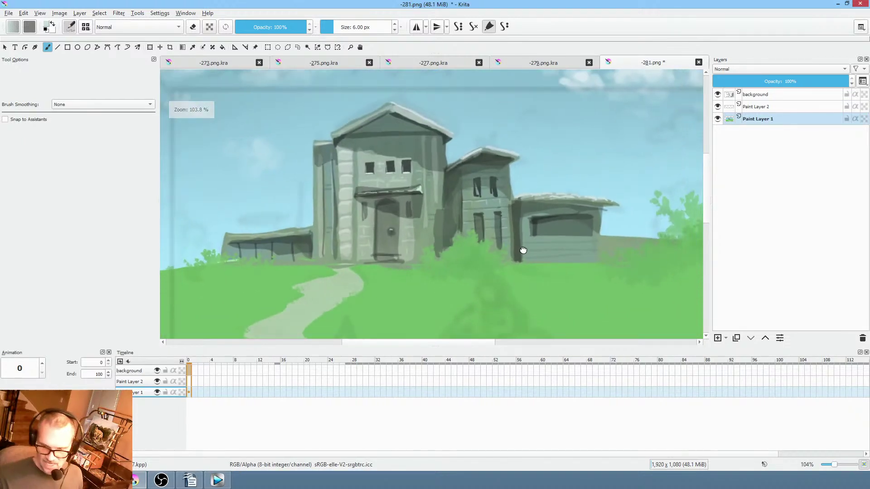
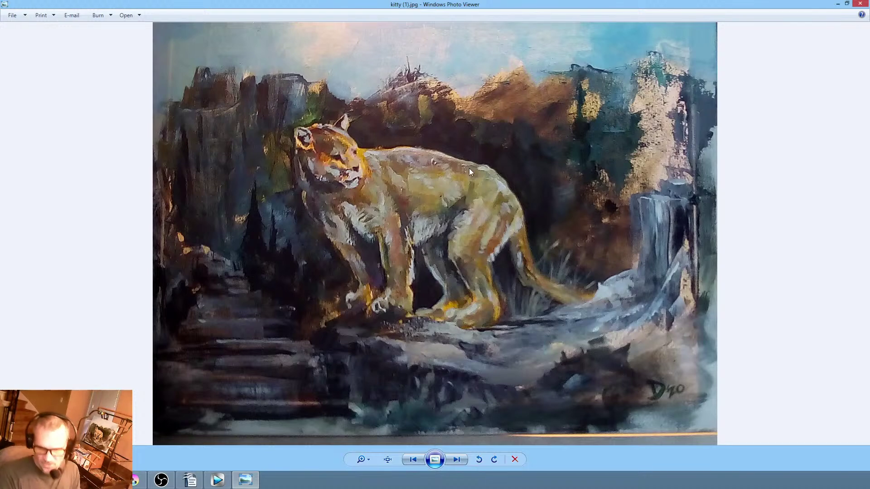
Examine the brushwork on the cougar's head and back in the kitty (1).jpg painting in Windows Photo Viewer.
scroll(427, 181, up, 2)
scroll(430, 190, up, 1)
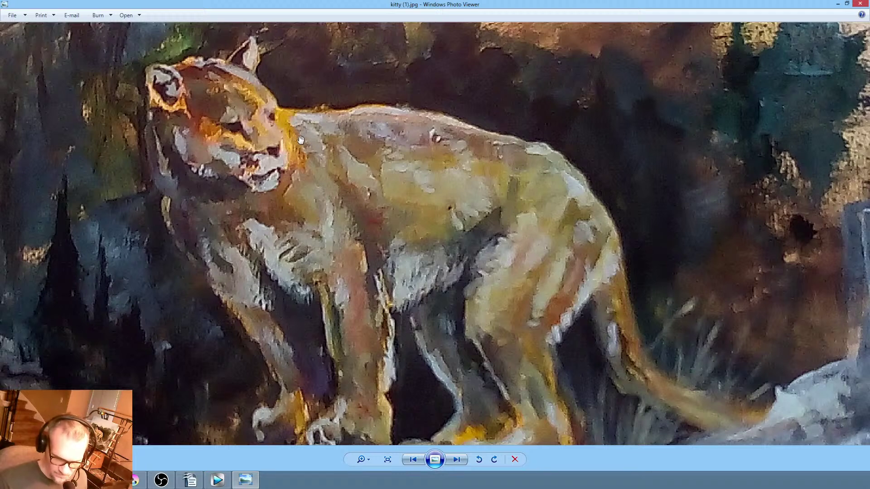
drag(301, 139, 396, 190)
scroll(405, 191, up, 2)
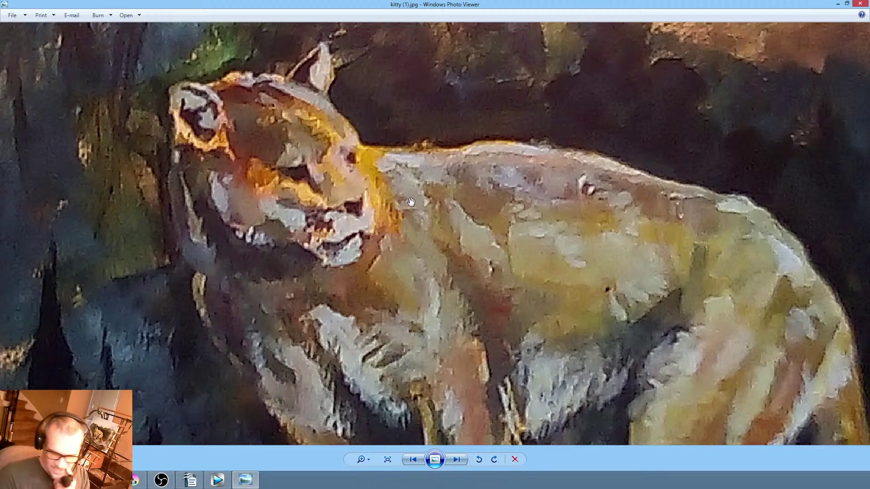
scroll(411, 201, down, 4)
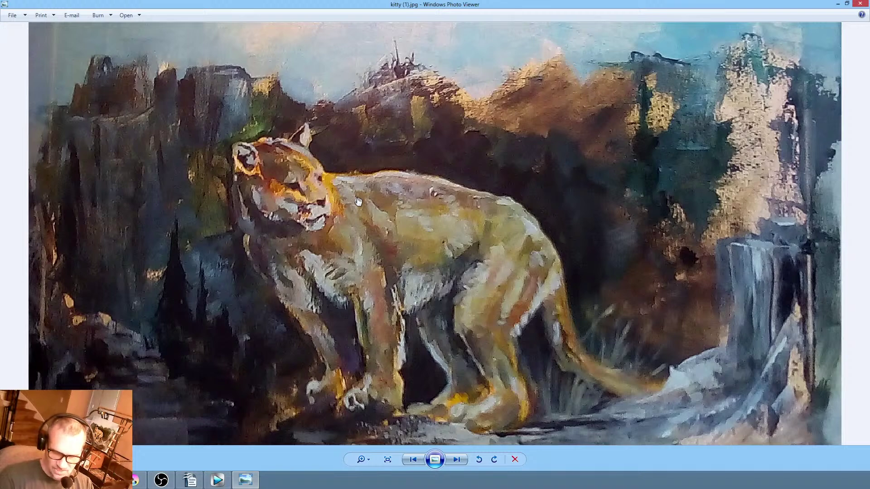
scroll(359, 201, up, 3)
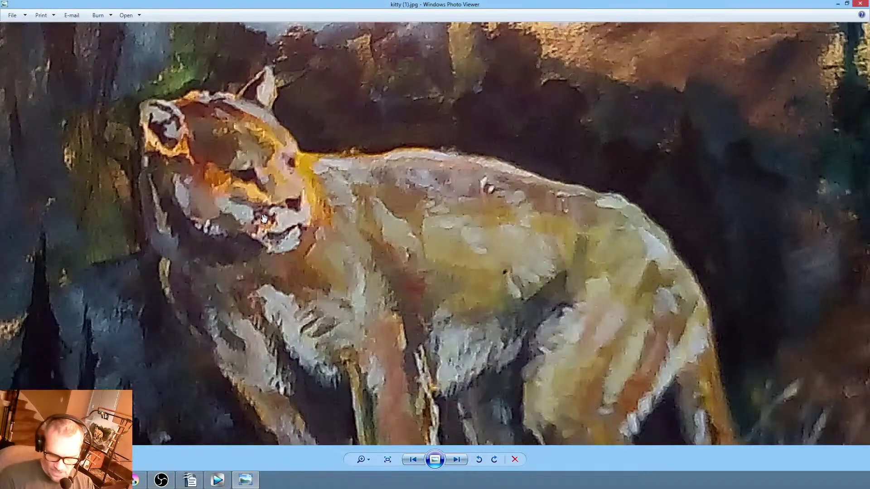
Examine the brushwork around the cougar's muzzle up close, close the reference painting and return to the house illustration in Krita.
scroll(265, 219, up, 4)
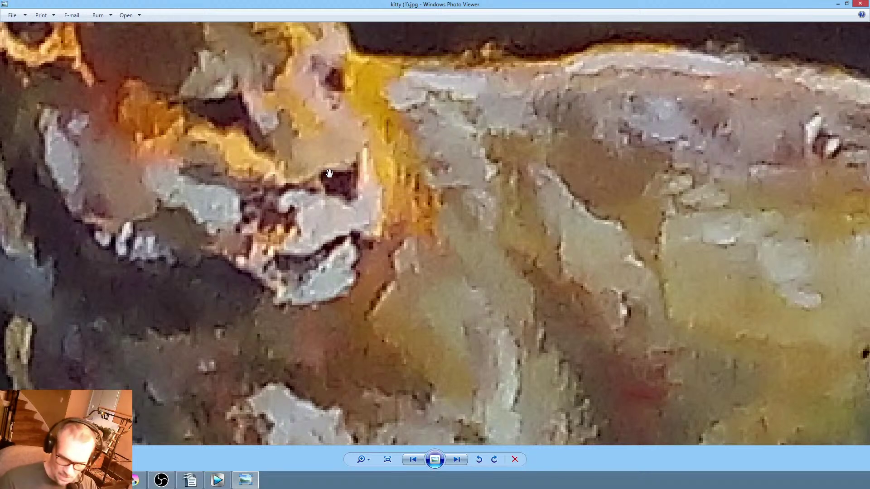
scroll(379, 177, down, 3)
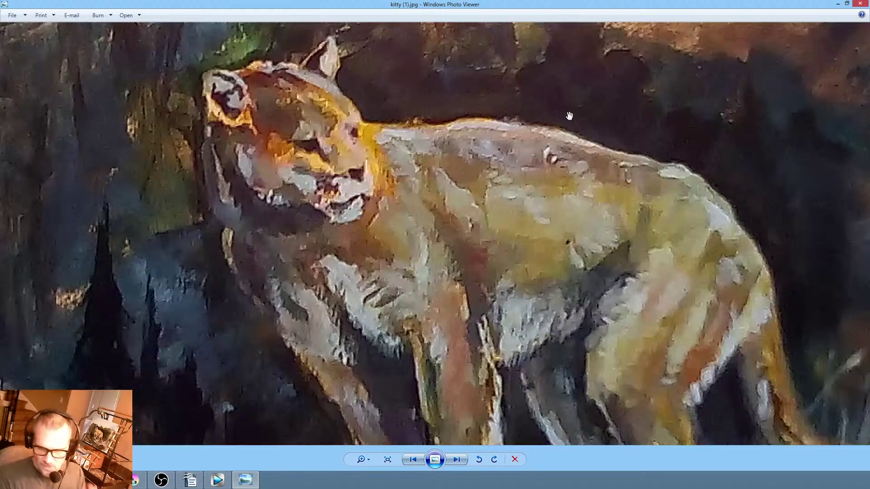
click(860, 4)
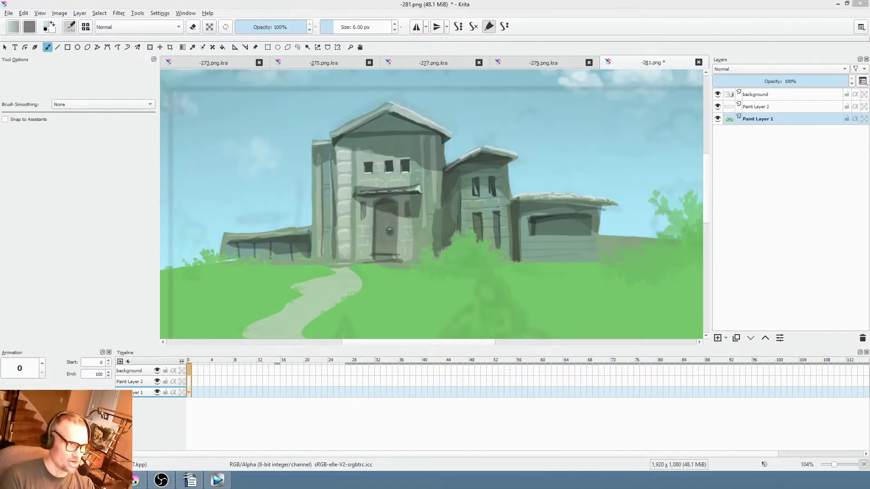
click(328, 84)
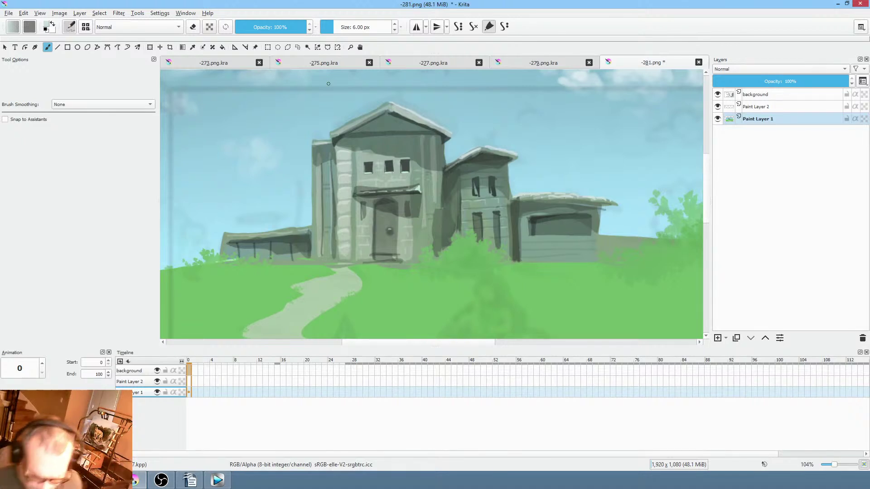
Refine the right slope of the main gable roof and darken the shadow line beneath its eave.
scroll(396, 123, up, 5)
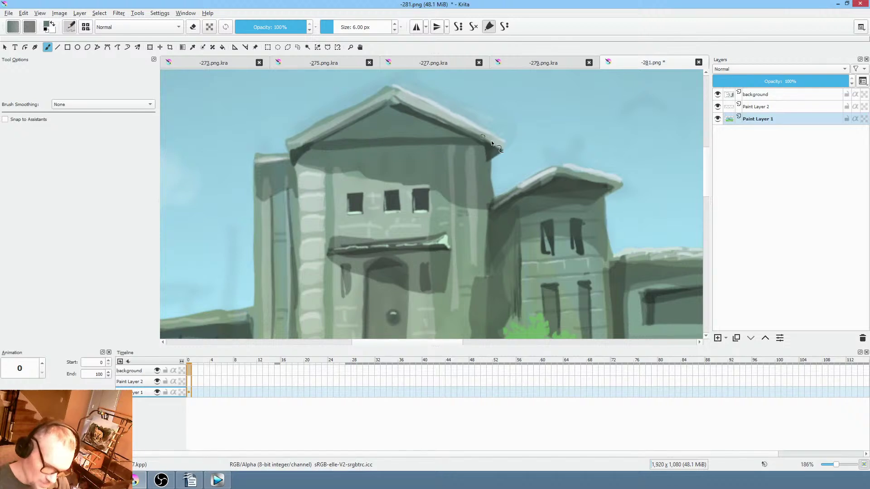
drag(403, 106, 401, 104)
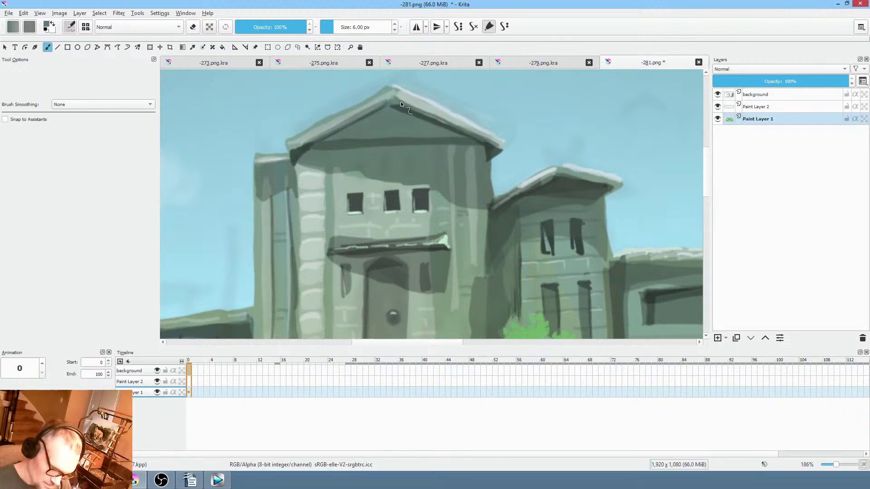
scroll(475, 194, down, 3)
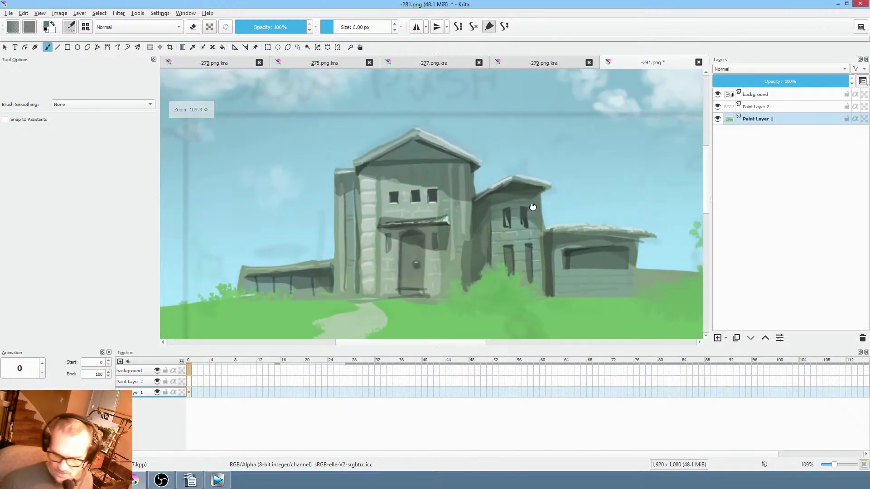
scroll(548, 132, up, 3)
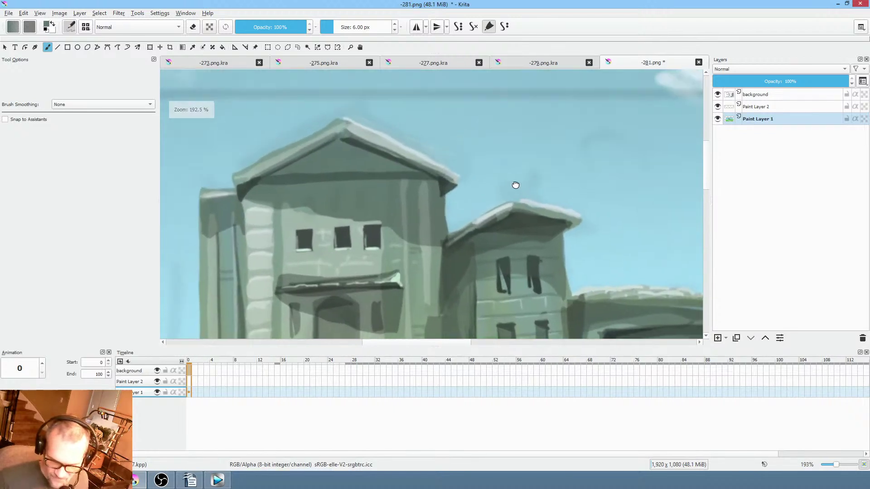
mouse_move(346, 133)
mouse_down()
mouse_move(438, 176)
mouse_move(405, 162)
mouse_move(424, 164)
mouse_up()
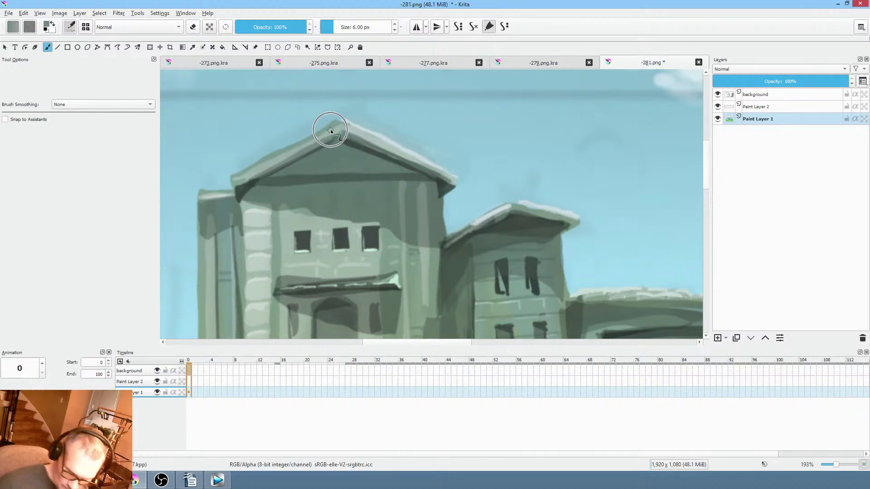
mouse_move(357, 141)
mouse_down()
mouse_move(428, 176)
mouse_move(468, 217)
mouse_move(466, 154)
mouse_move(367, 132)
mouse_up()
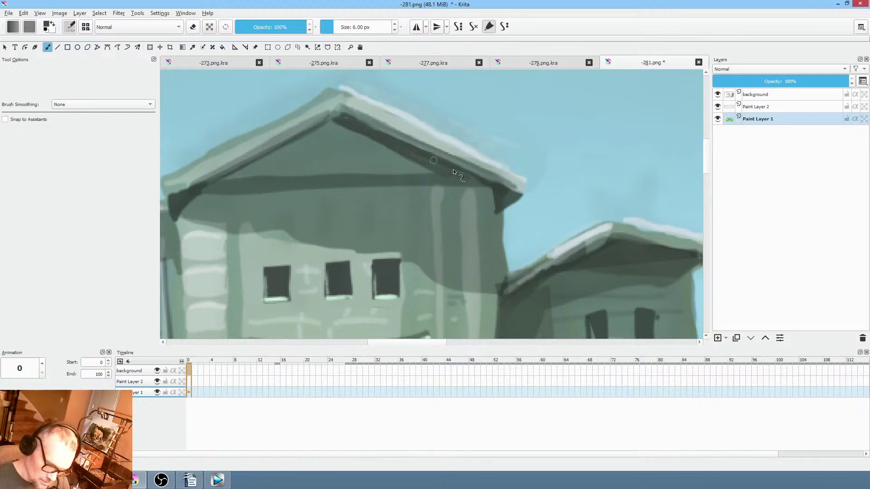
mouse_move(465, 175)
mouse_down()
mouse_move(496, 197)
mouse_move(467, 184)
mouse_up()
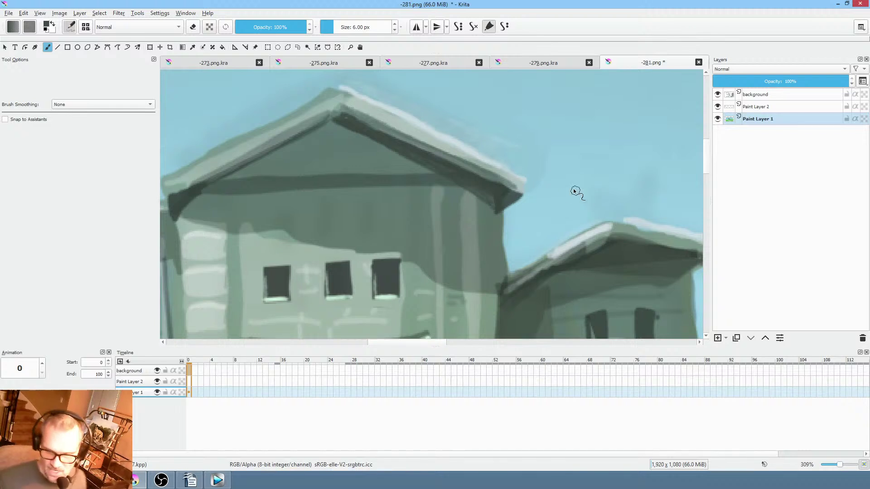
Save the -281.png illustration.
scroll(574, 190, down, 3)
scroll(546, 246, down, 3)
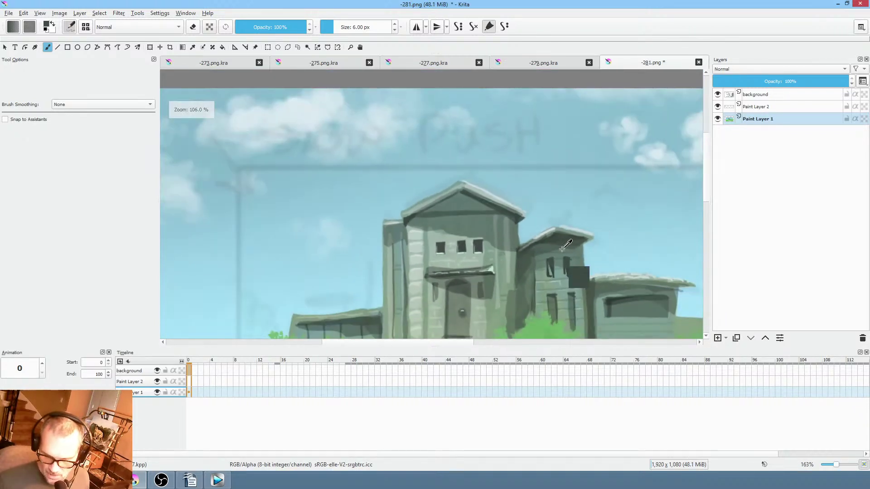
scroll(456, 162, up, 5)
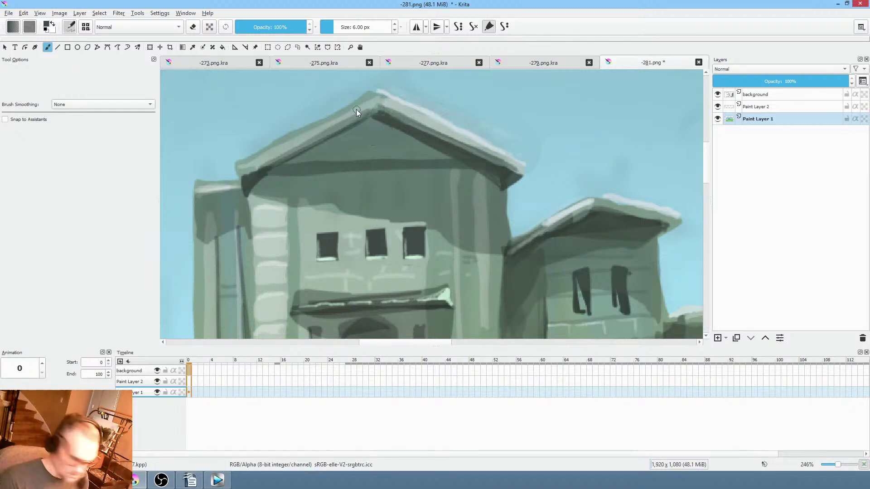
key(ctrl+s)
click(569, 380)
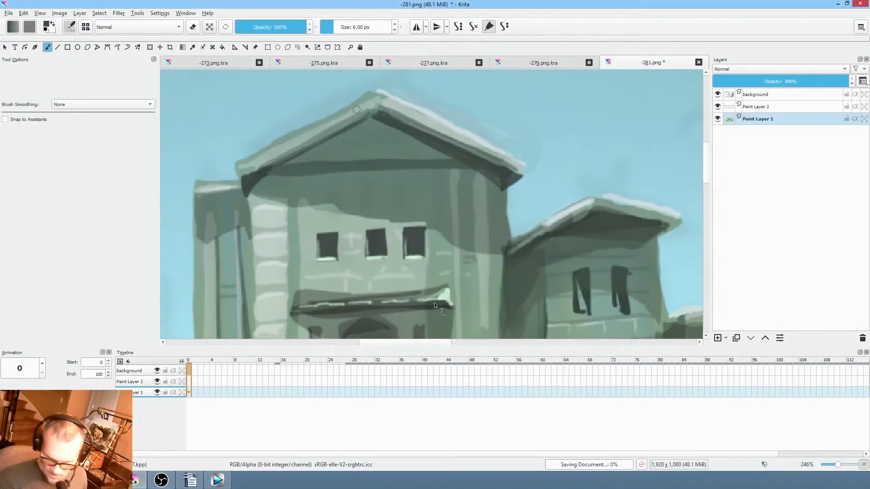
Try a Posterize filter with a reduced number of steps on Paint Layer 1, applied as a filter mask.
click(119, 13)
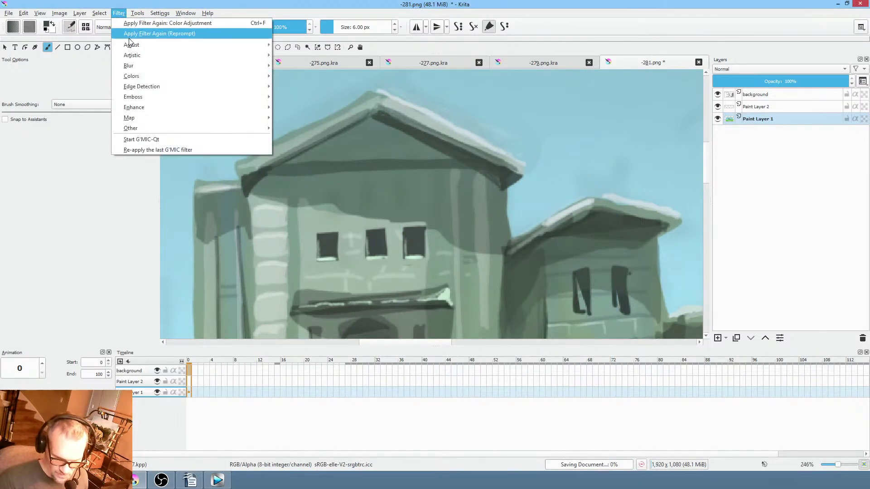
mouse_move(134, 76)
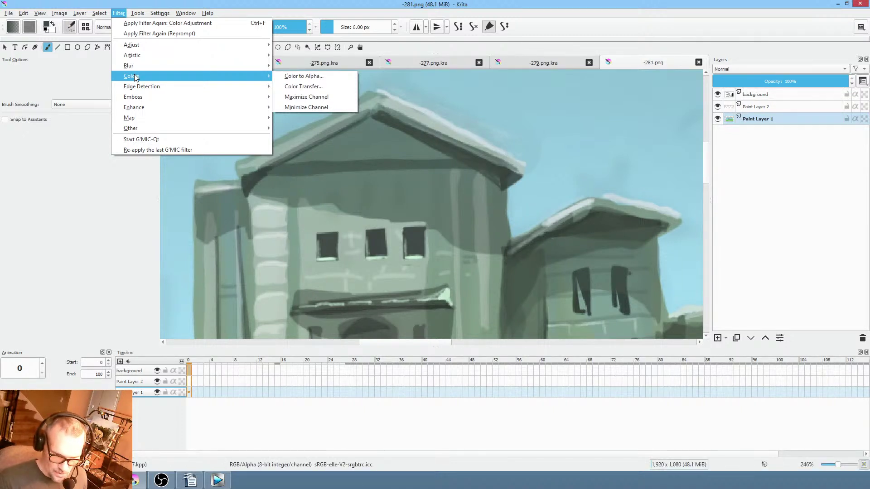
mouse_move(143, 49)
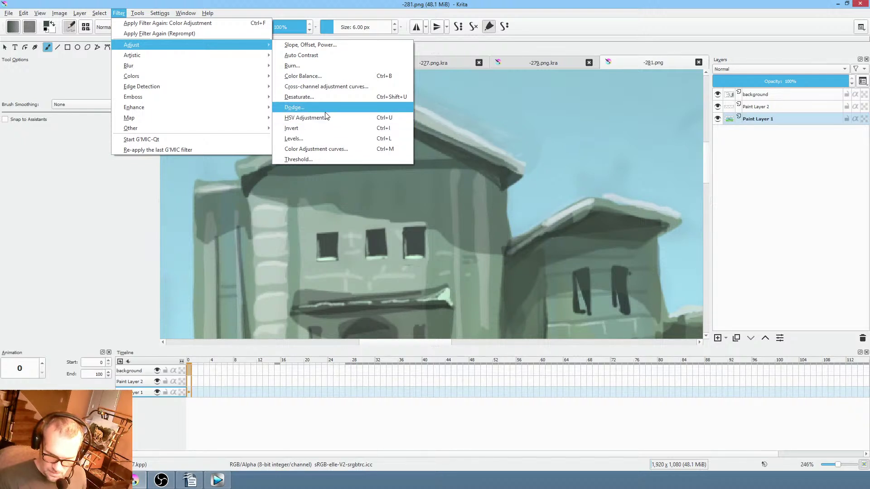
mouse_move(227, 57)
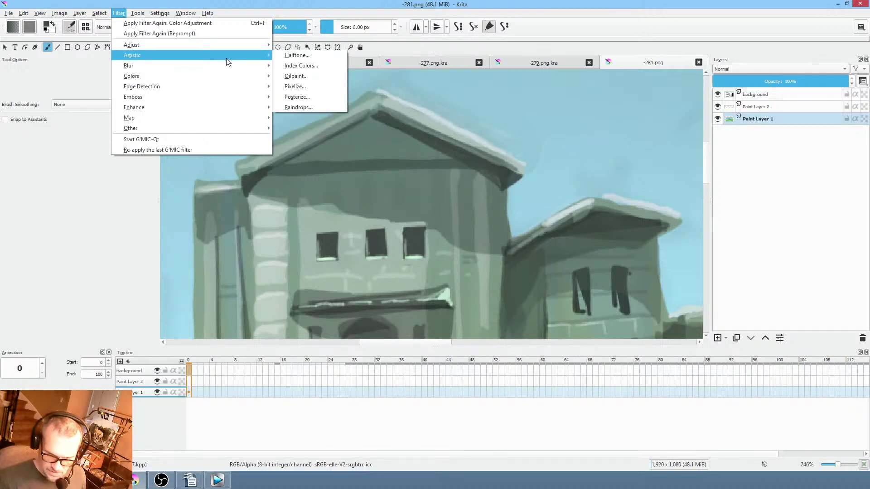
click(317, 98)
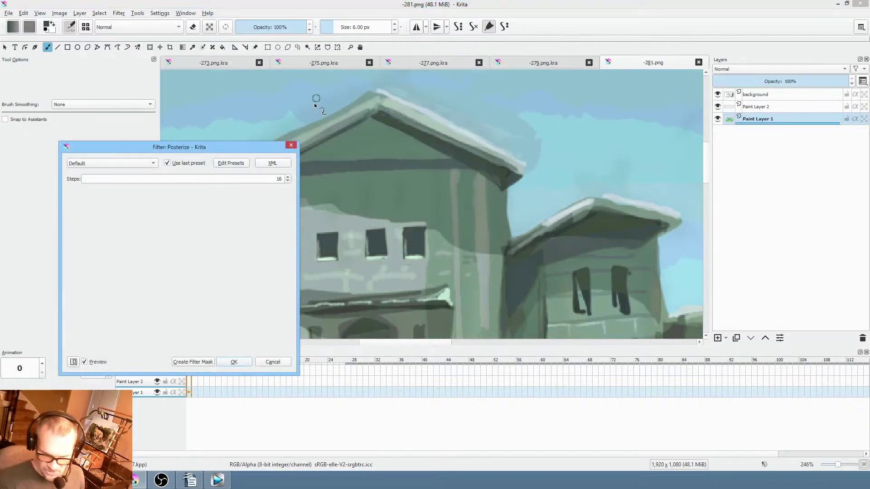
double_click(280, 179)
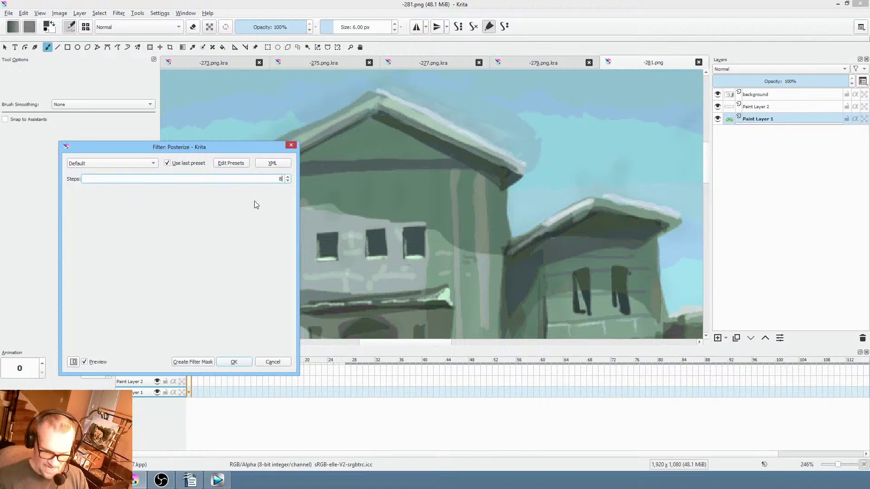
click(288, 180)
click(287, 180)
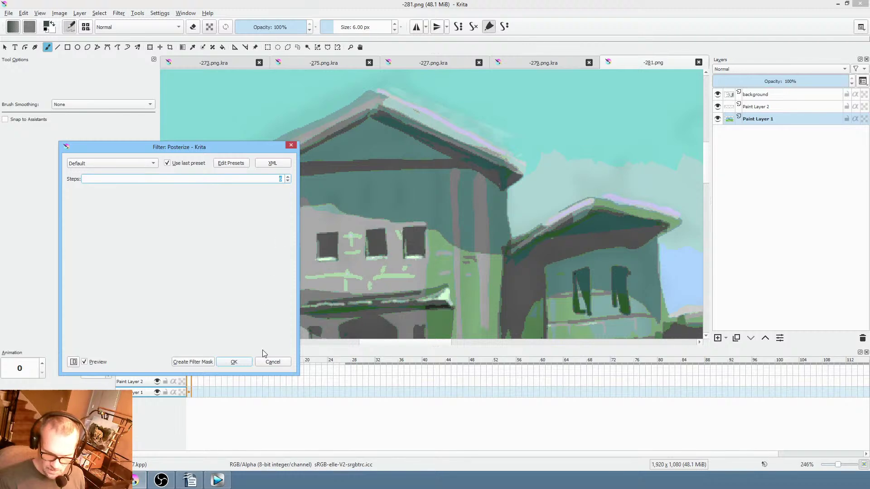
click(200, 362)
Compare the house with the Posterize mask shown and hidden, and delete the mask.
scroll(396, 196, down, 1)
scroll(403, 196, down, 3)
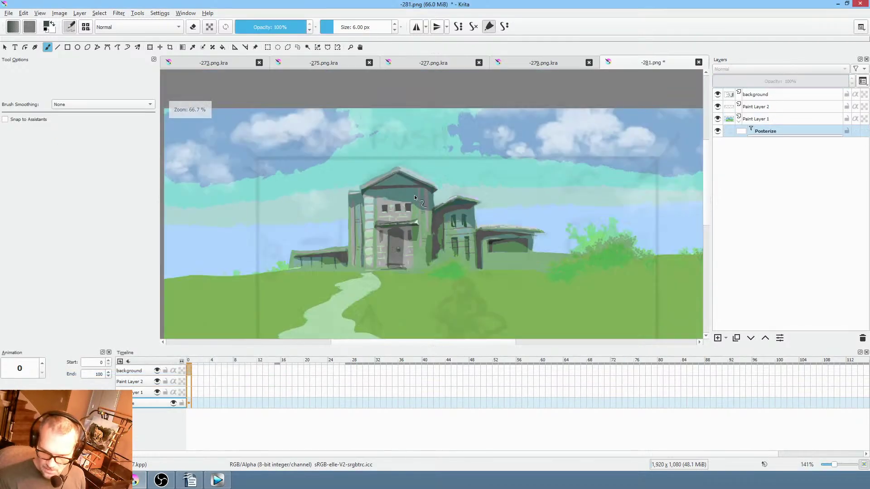
scroll(435, 190, up, 3)
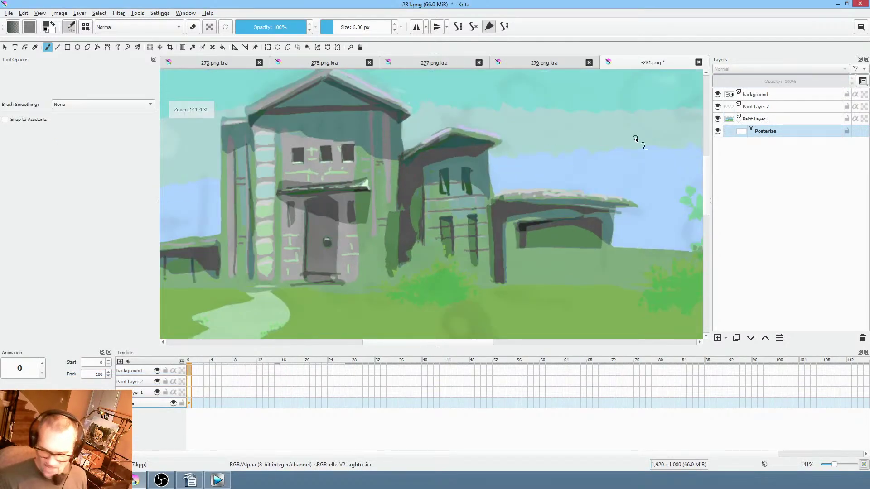
click(718, 132)
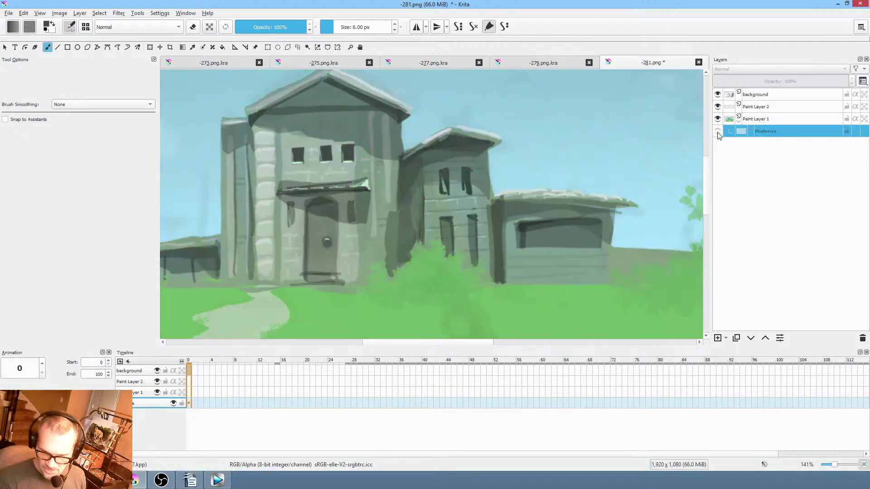
click(718, 132)
click(718, 132)
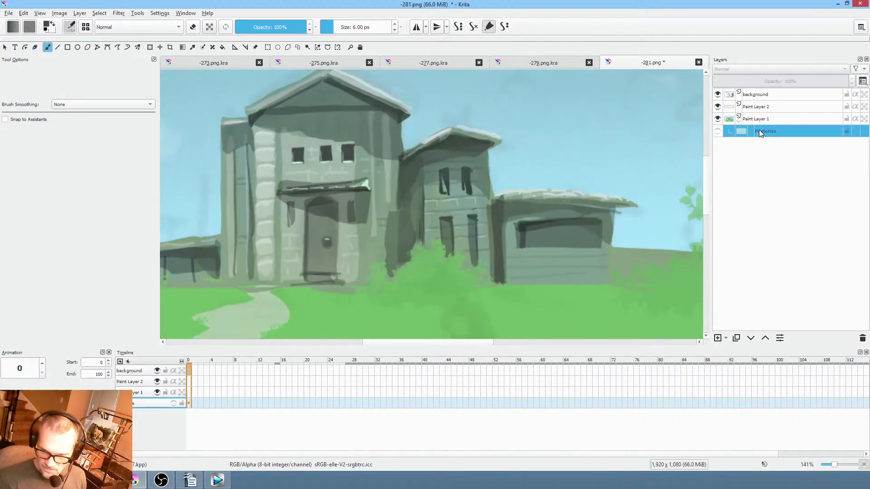
click(862, 338)
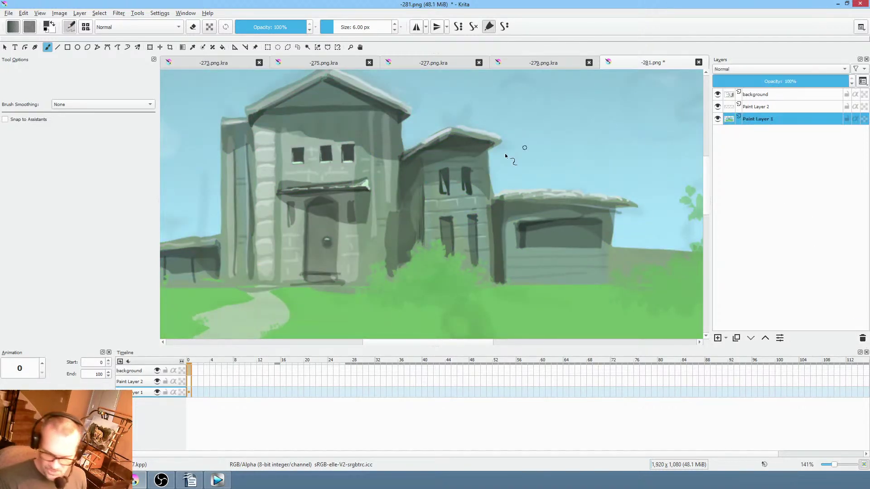
Sample the pale corner-stone colour and paint short siding highlights on the narrow left tower and the main tower's right-hand wall.
drag(392, 175, 469, 183)
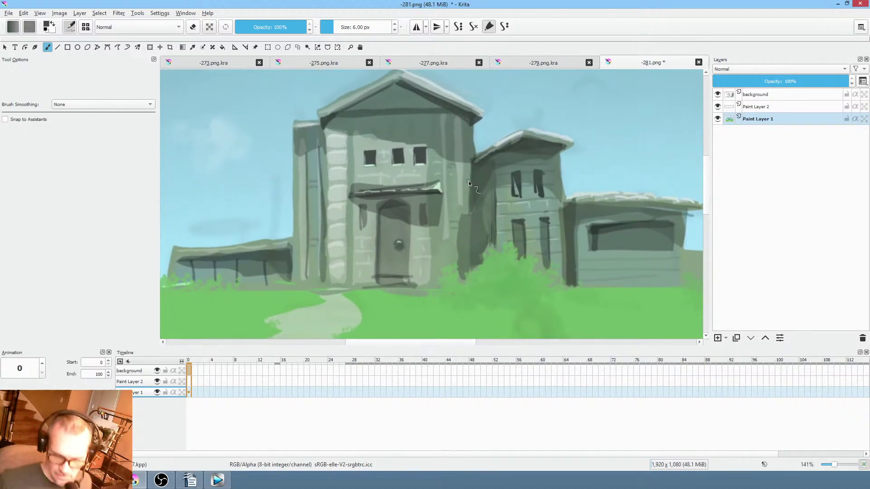
scroll(331, 194, up, 5)
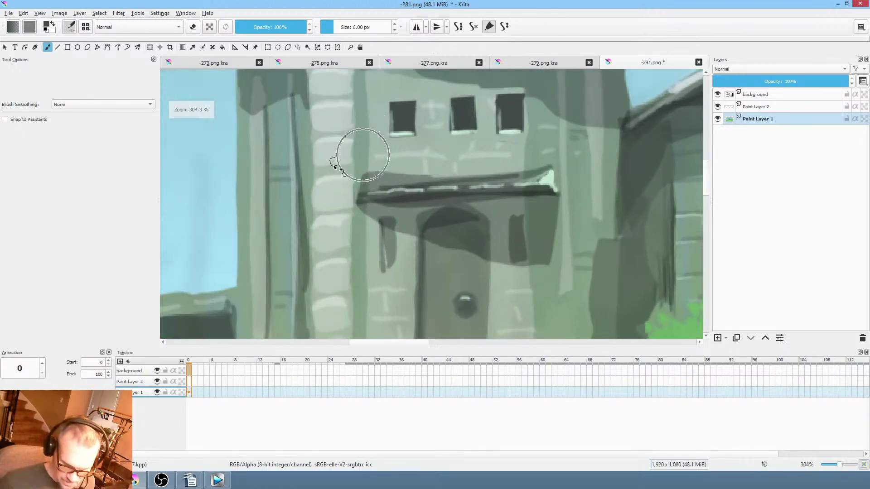
ctrl+click(331, 177)
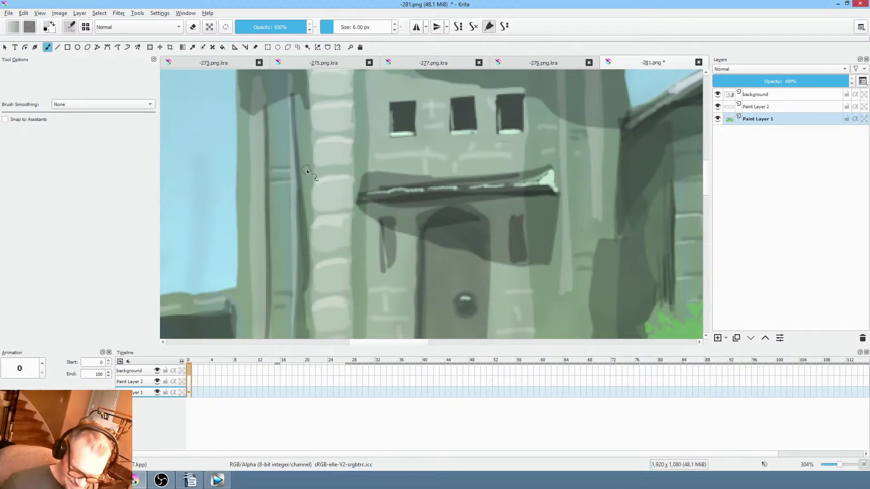
drag(275, 298, 292, 275)
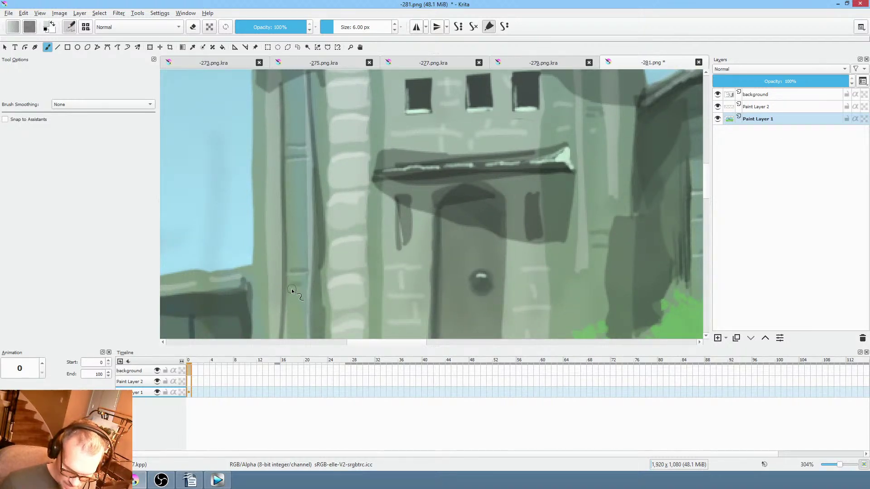
drag(501, 251, 406, 254)
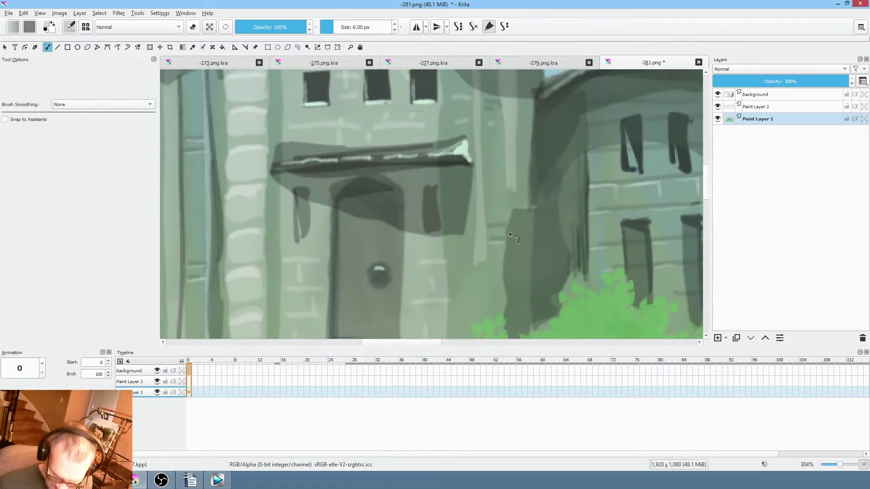
scroll(500, 178, up, 3)
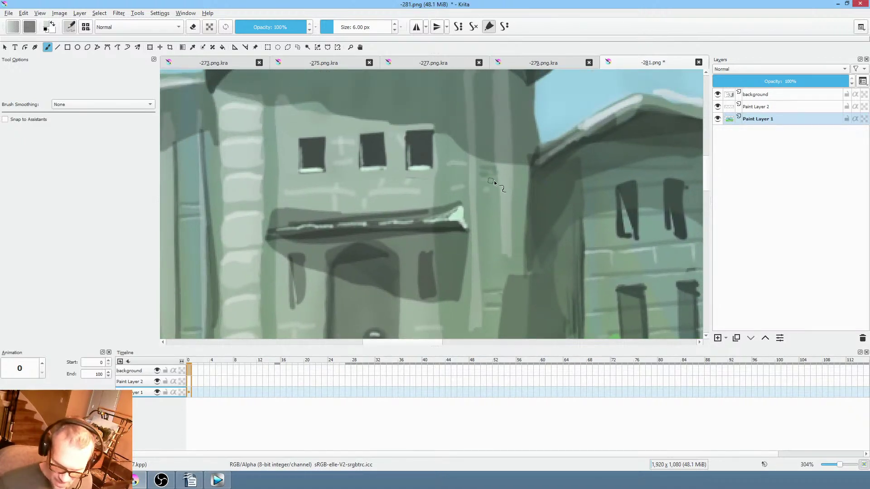
scroll(524, 231, down, 3)
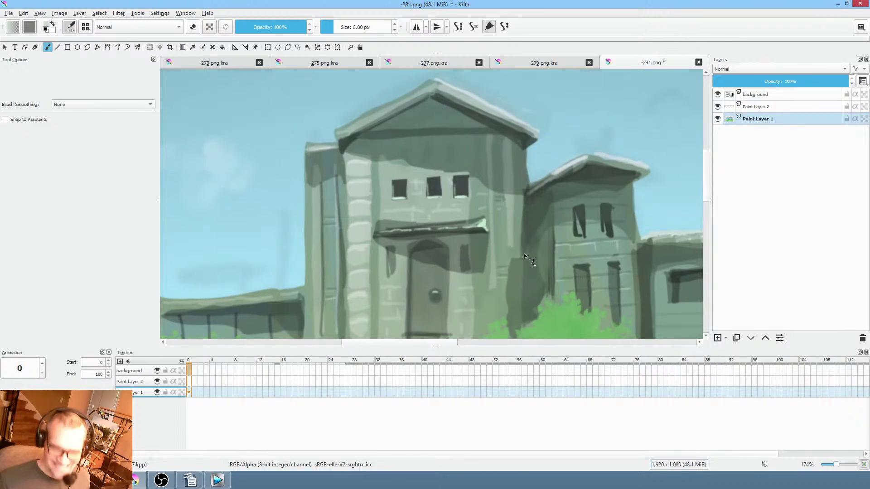
Pick a near-white tint and paint a highlight along the roof edge of the low wing beside the narrow tower.
drag(523, 248, 550, 209)
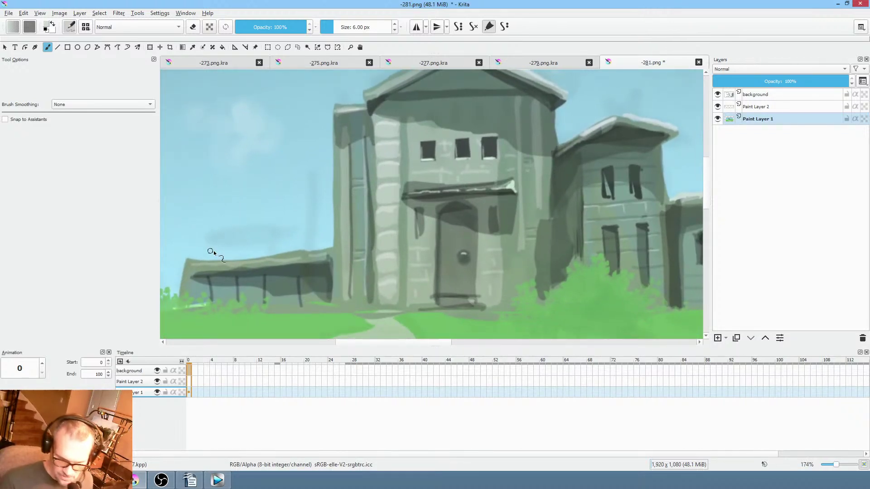
ctrl+click(379, 125)
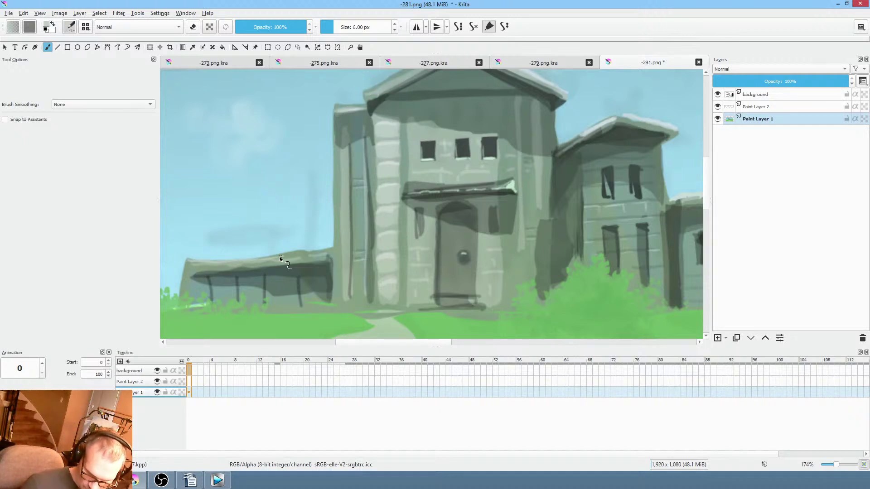
right_click(426, 213)
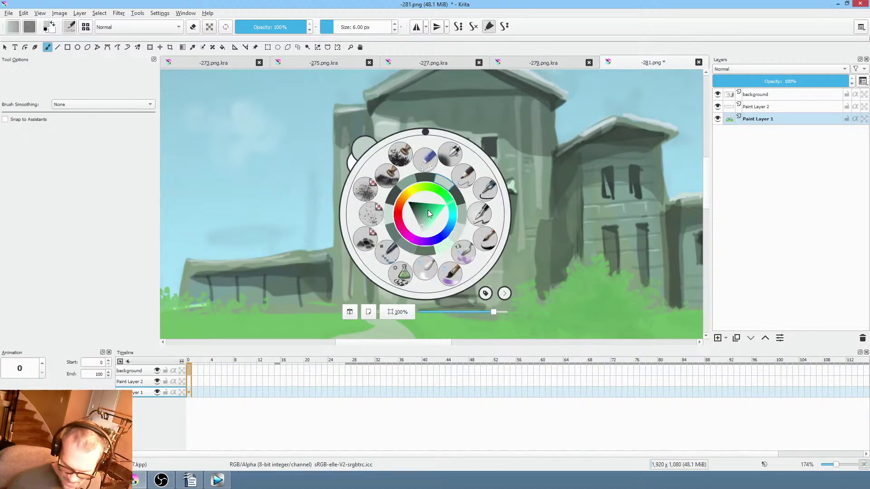
click(192, 262)
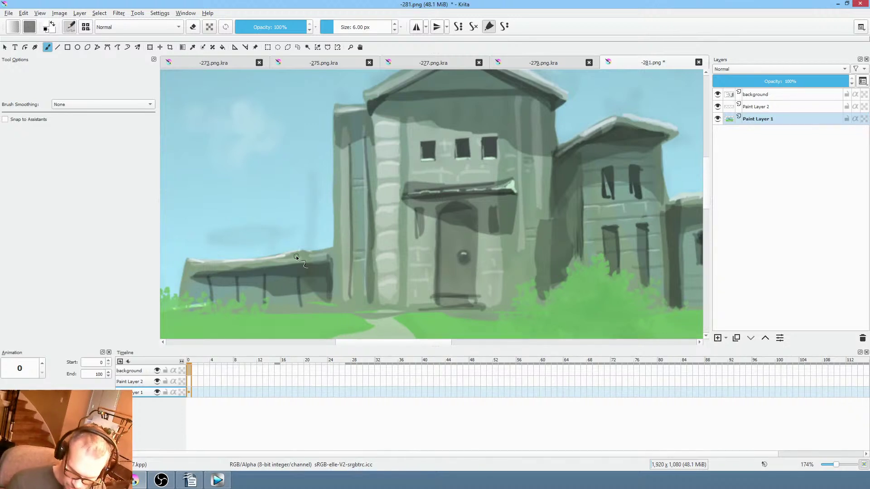
Paint near-white highlights on the smaller tower's window edges and along the sill of the garage's wide window.
scroll(414, 267, up, 2)
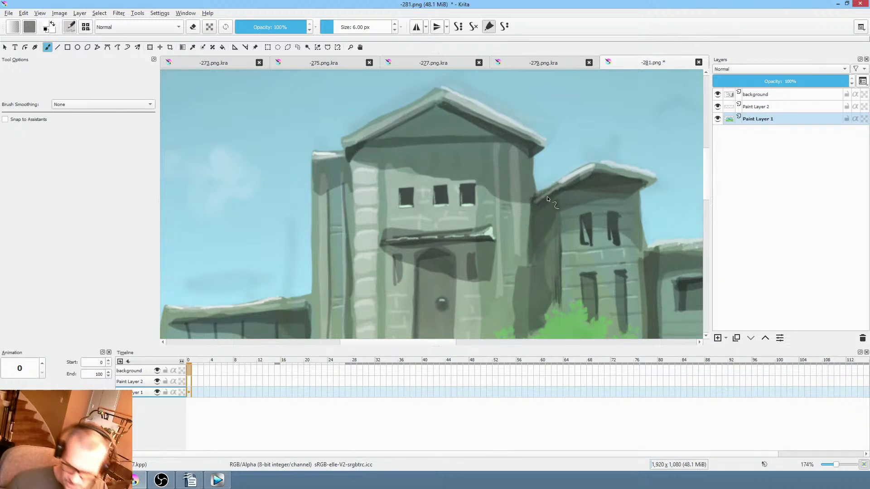
mouse_move(541, 248)
mouse_down()
mouse_move(574, 230)
mouse_move(545, 259)
mouse_up()
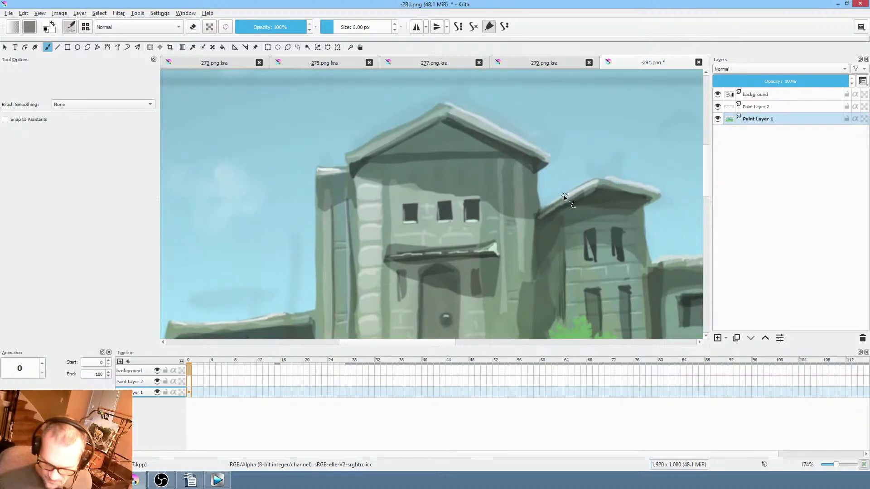
mouse_move(653, 233)
mouse_down()
mouse_move(594, 157)
mouse_move(547, 183)
mouse_up()
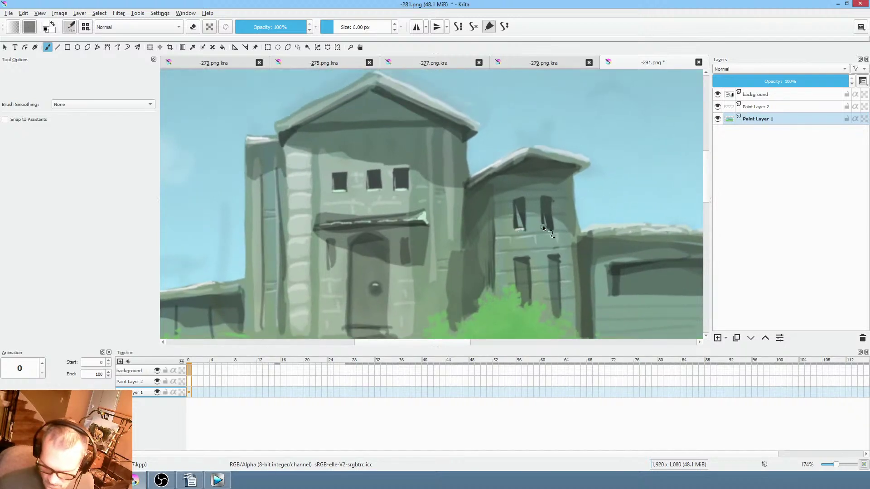
scroll(596, 235, down, 3)
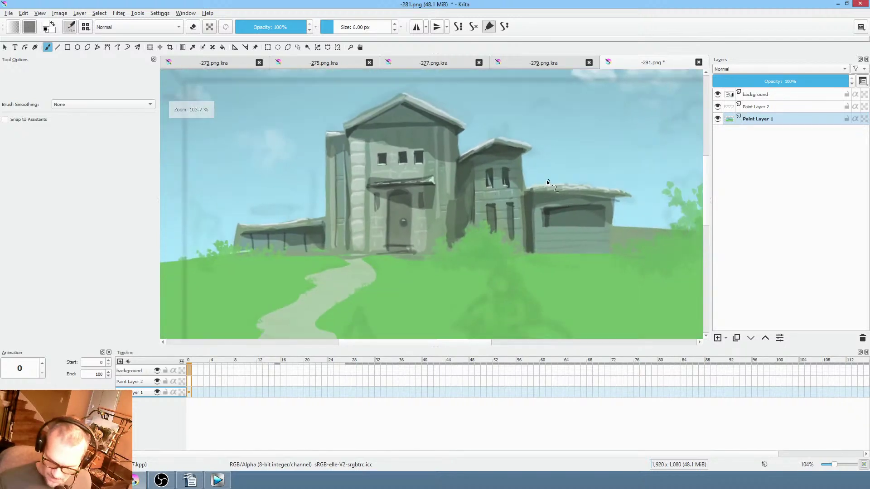
scroll(528, 249, up, 2)
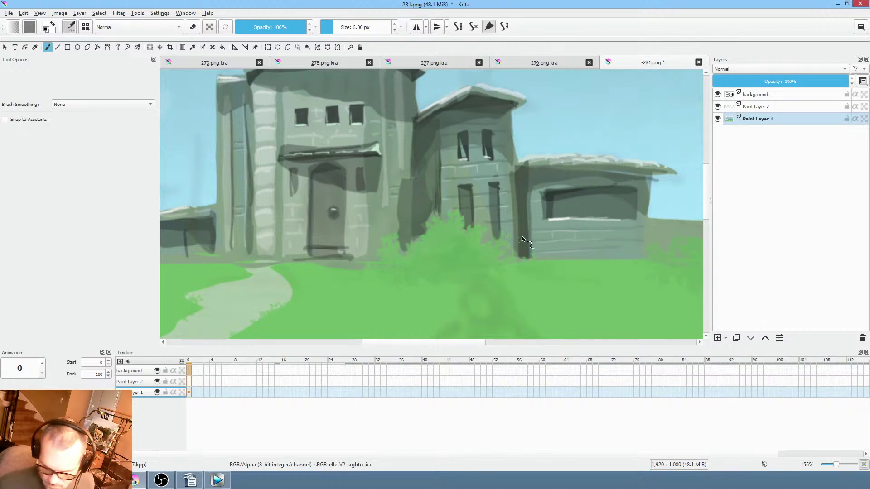
drag(427, 244, 441, 237)
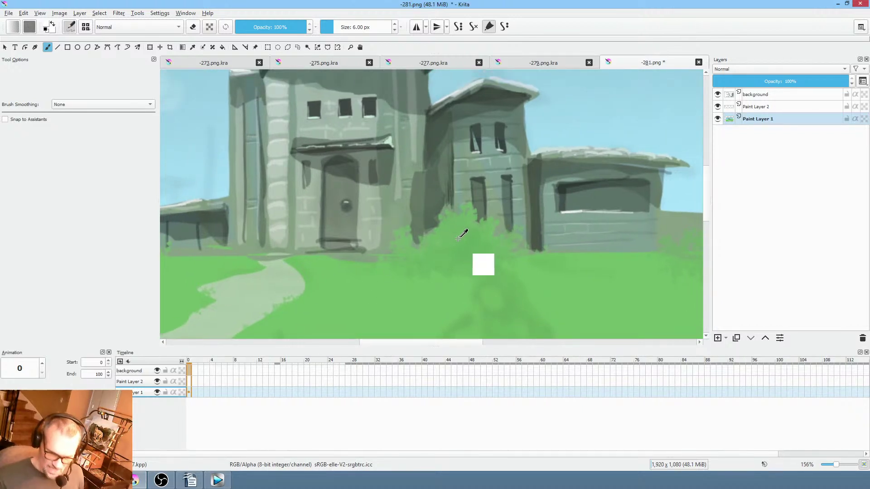
Sample the green of the bush in front of the smaller tower and save the illustration.
ctrl+click(472, 245)
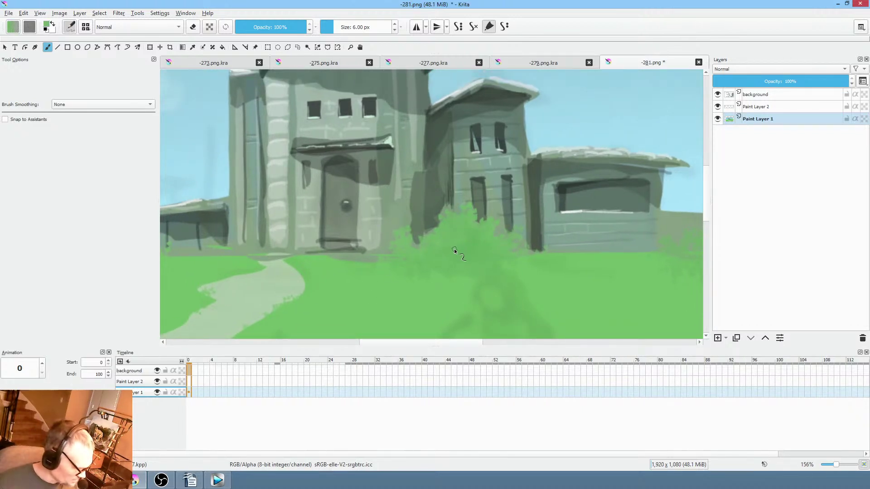
key(ctrl+s)
click(562, 382)
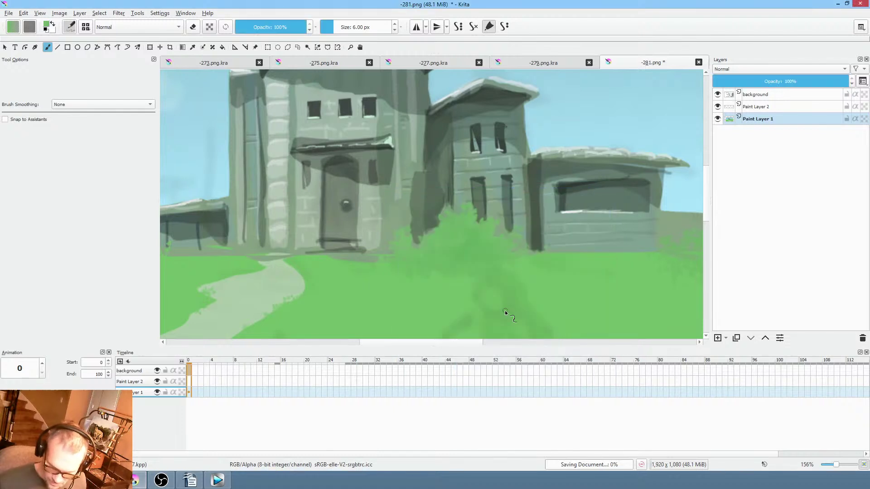
Choose a darker green and the leaf stamp brush at about 64 px, and stamp shadow leaves on the front bush's lower right side.
right_click(458, 246)
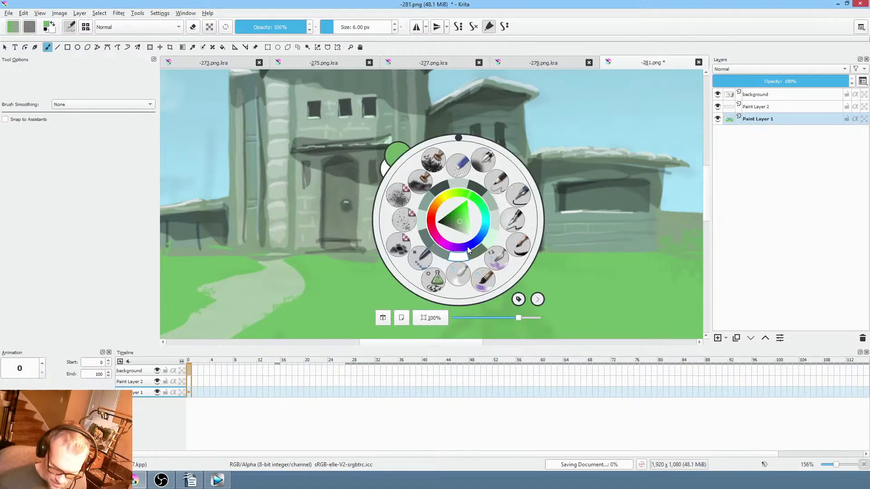
click(452, 221)
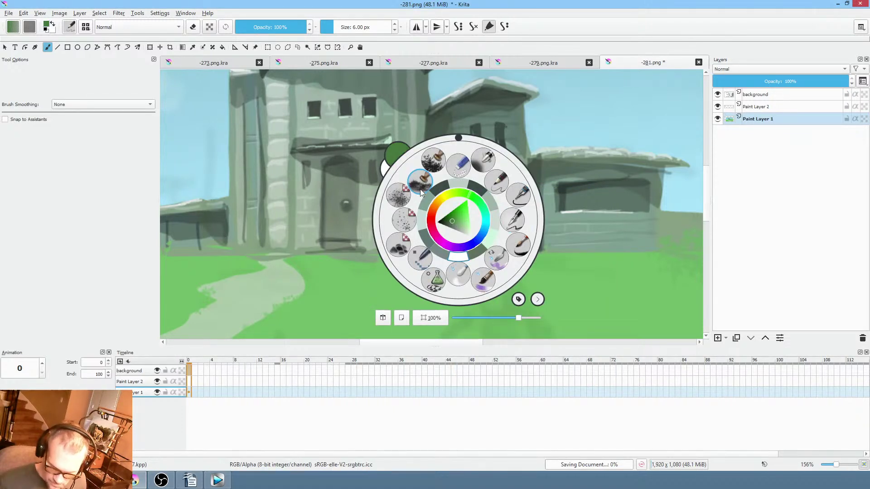
click(433, 161)
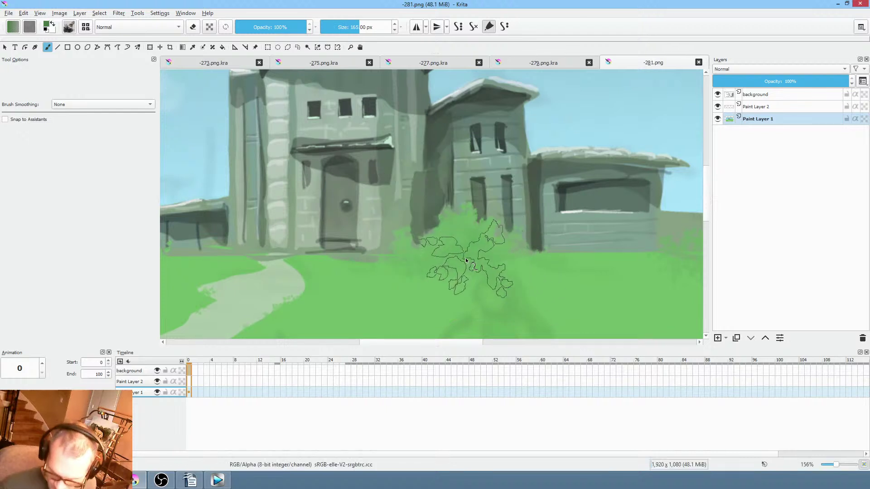
key(bracketleft)
key(bracketleft)
key(bracketleft)
key(bracketleft)
key(bracketleft)
click(483, 267)
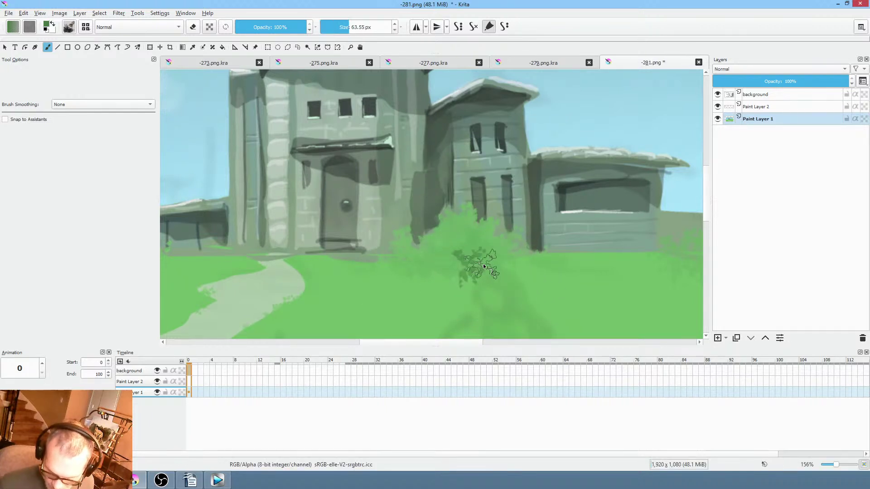
click(487, 263)
click(491, 282)
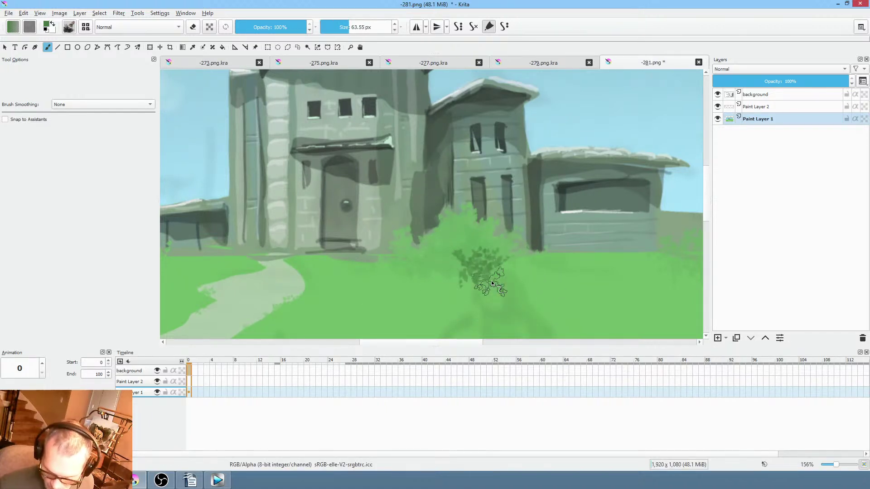
Extend the shadow leaves across the front bush's lower middle and left side, reducing the brush to about 36 px.
click(428, 268)
drag(421, 271, 416, 271)
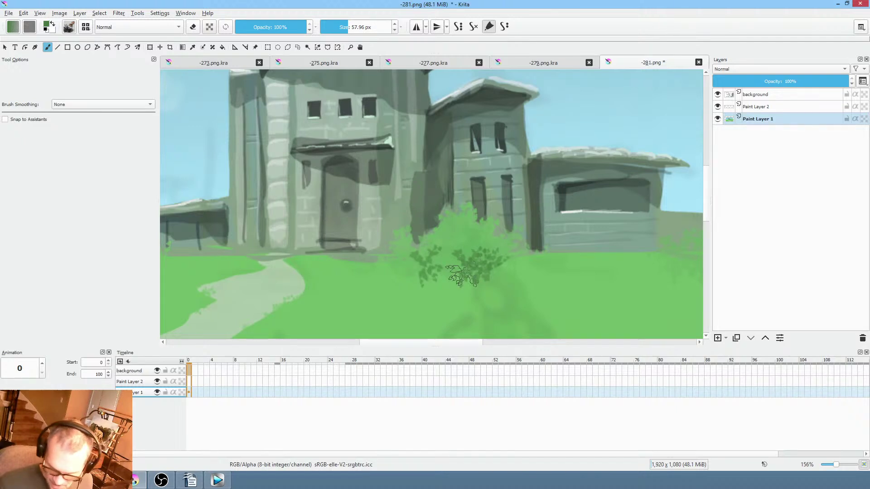
key(bracketleft)
key(bracketleft)
key(bracketleft)
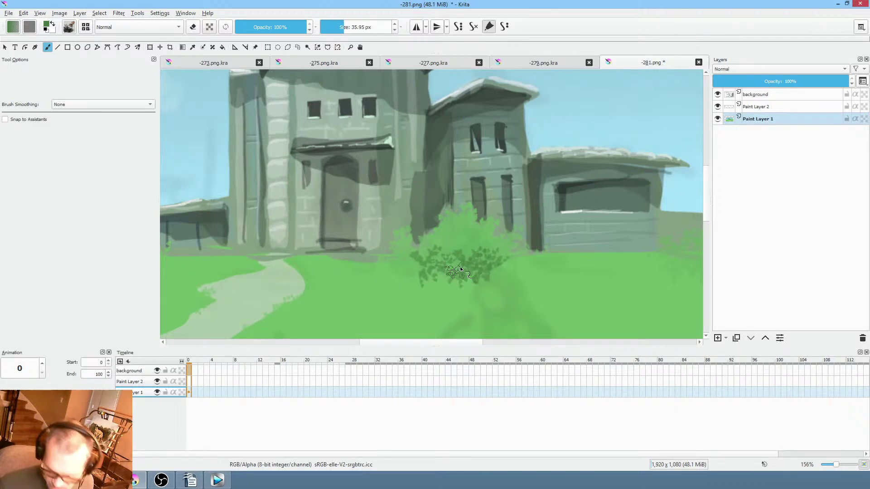
drag(401, 265, 394, 274)
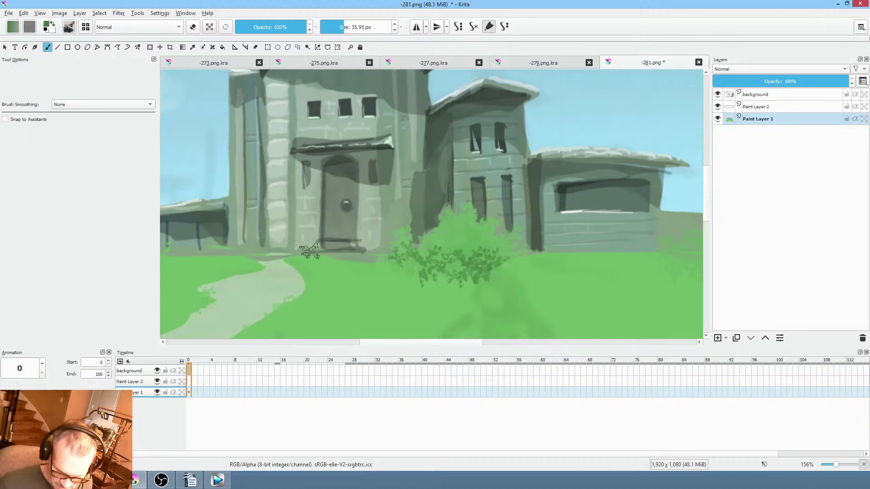
Darken the green further and stamp a small dark shrub at the base of the narrow tower beside the path.
right_click(393, 253)
drag(374, 222, 371, 221)
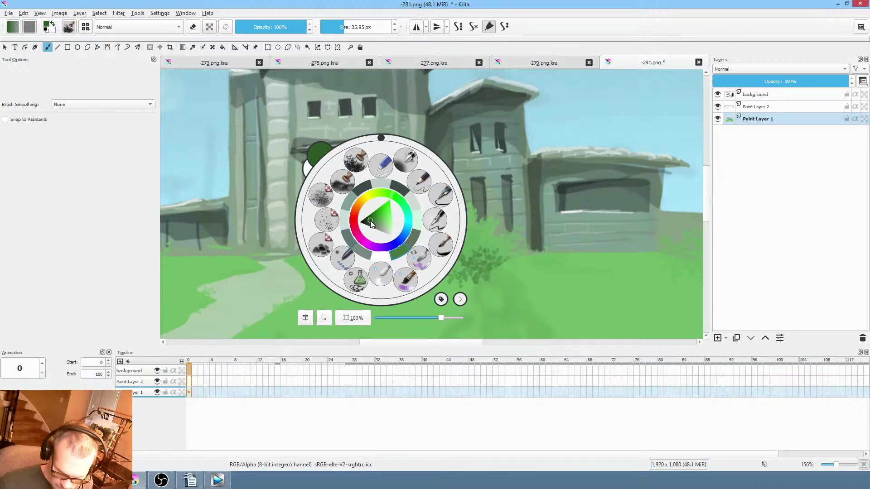
click(252, 264)
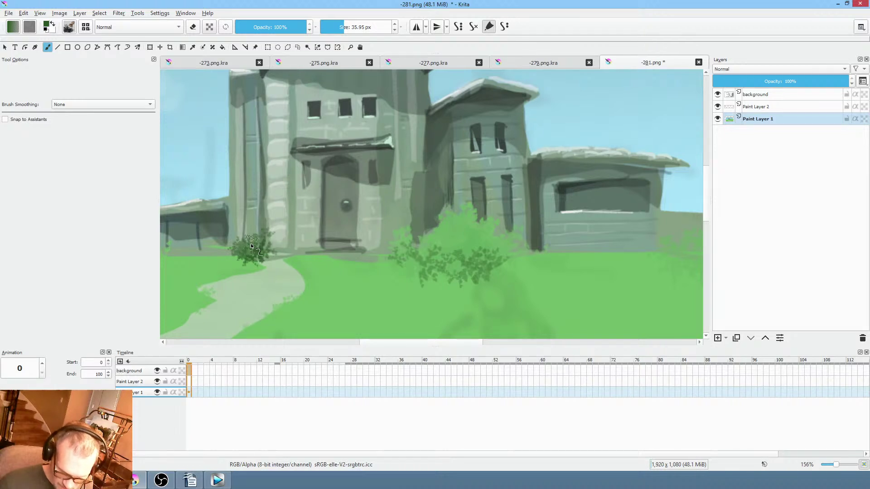
click(265, 235)
Stamp ivy up the main tower's corner stones and right-hand wall, reducing the leaf brush to about 12 px.
click(270, 205)
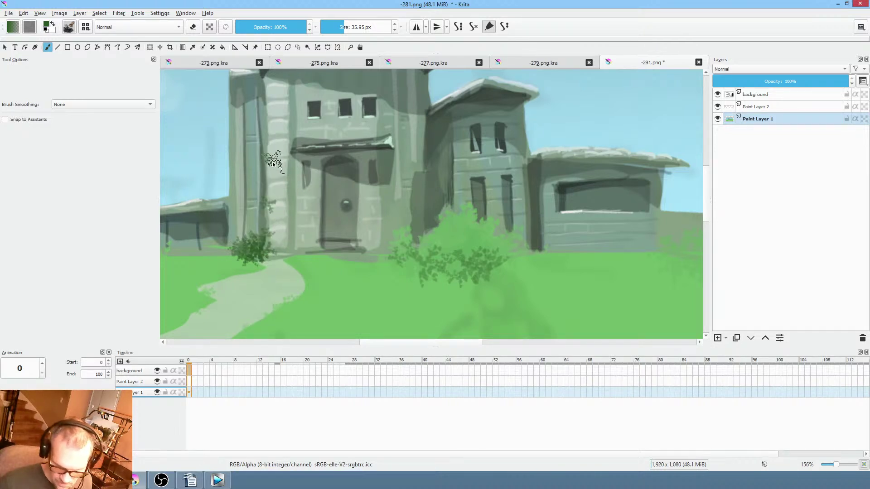
mouse_move(385, 229)
mouse_down()
mouse_move(433, 271)
mouse_move(469, 275)
mouse_up()
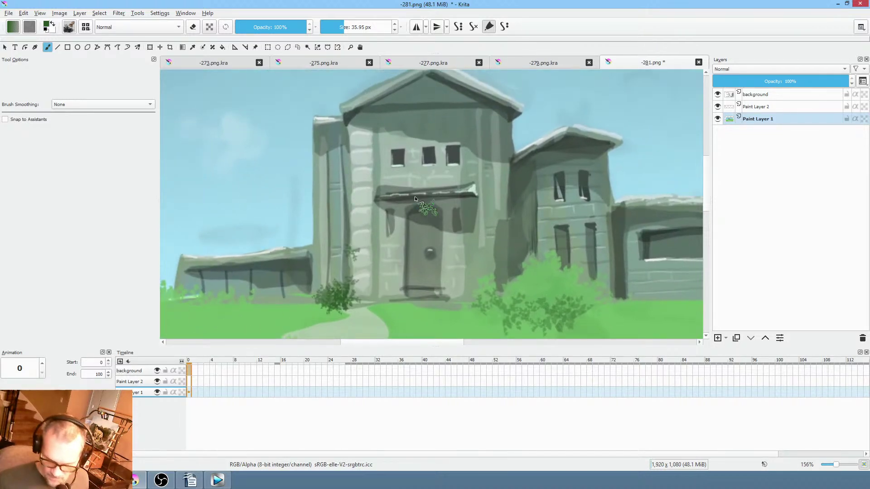
click(349, 162)
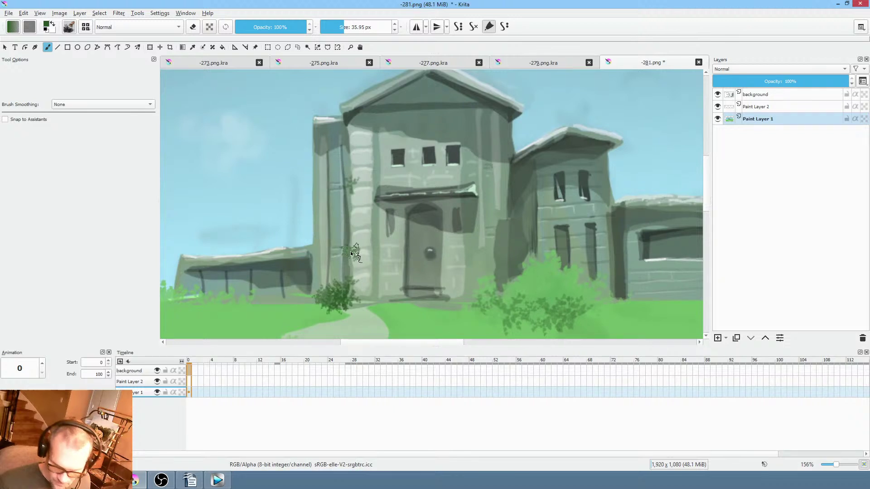
key([)
key([)
key([)
key([)
key([)
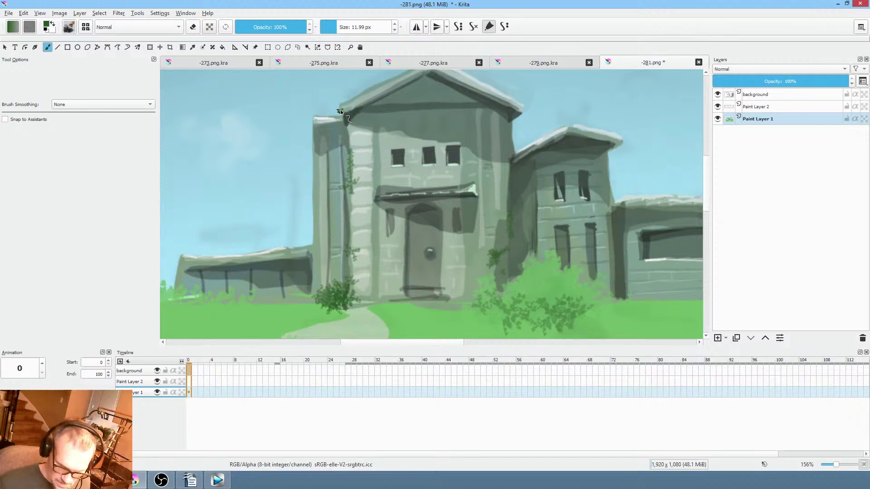
Stamp dark green leaves in front of the low left wing, beside the shrub and on the bush at its far end.
drag(460, 209, 491, 204)
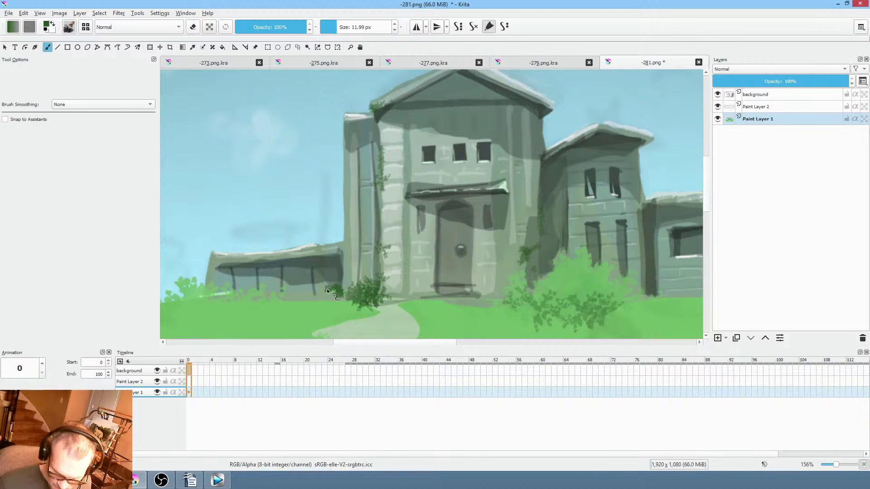
right_click(353, 299)
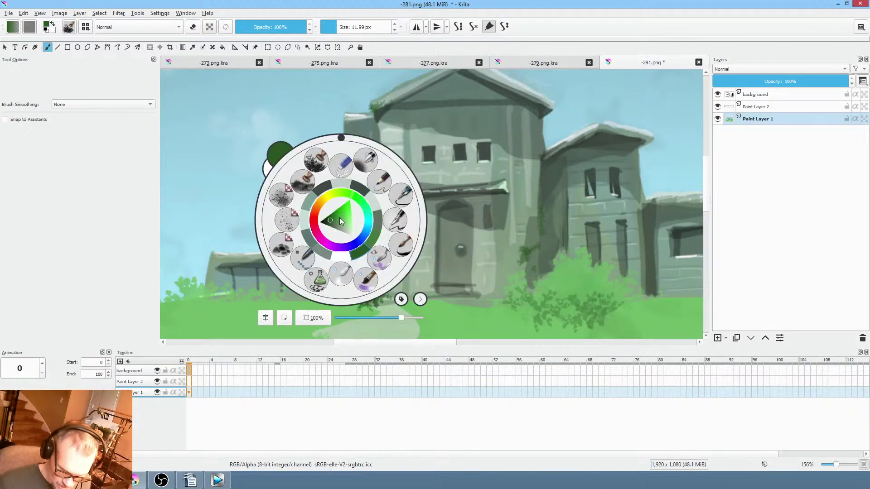
click(330, 223)
click(226, 306)
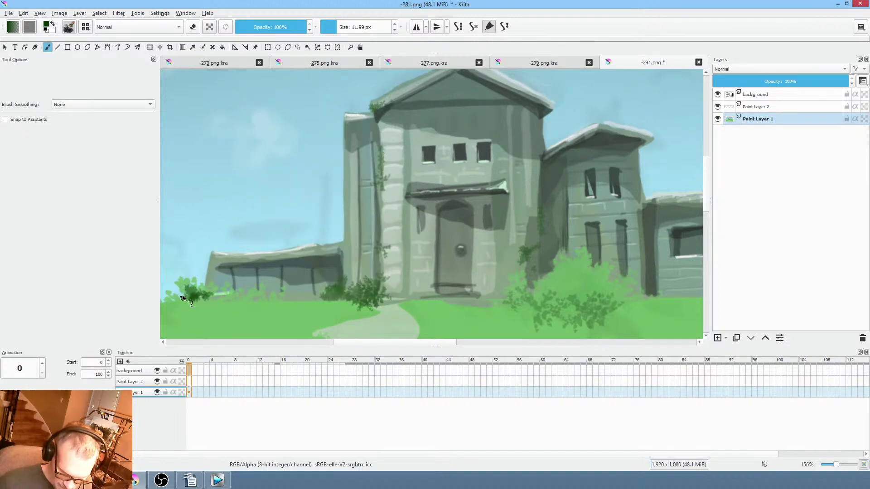
Enlarge the leaf brush and stamp a mass of dark green foliage over the large bush right of the garage.
mouse_move(516, 276)
mouse_down()
mouse_move(607, 280)
mouse_move(496, 235)
mouse_move(270, 239)
mouse_up()
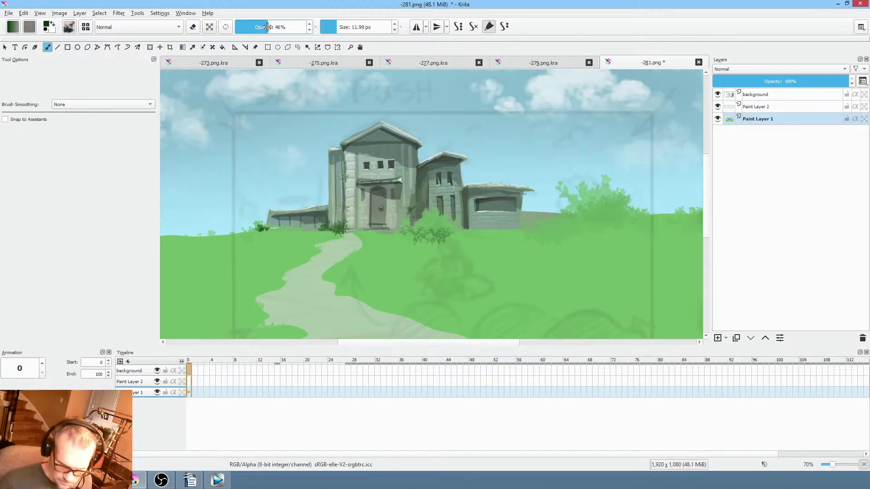
drag(399, 290, 496, 235)
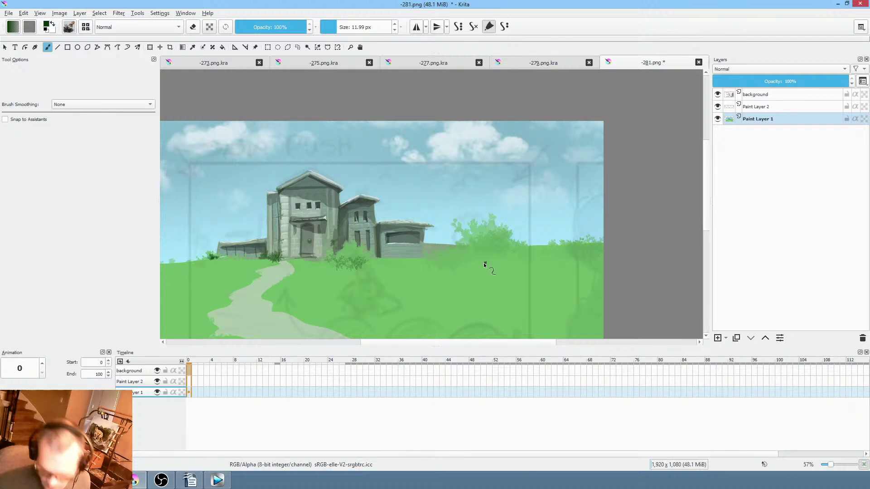
drag(485, 259, 536, 230)
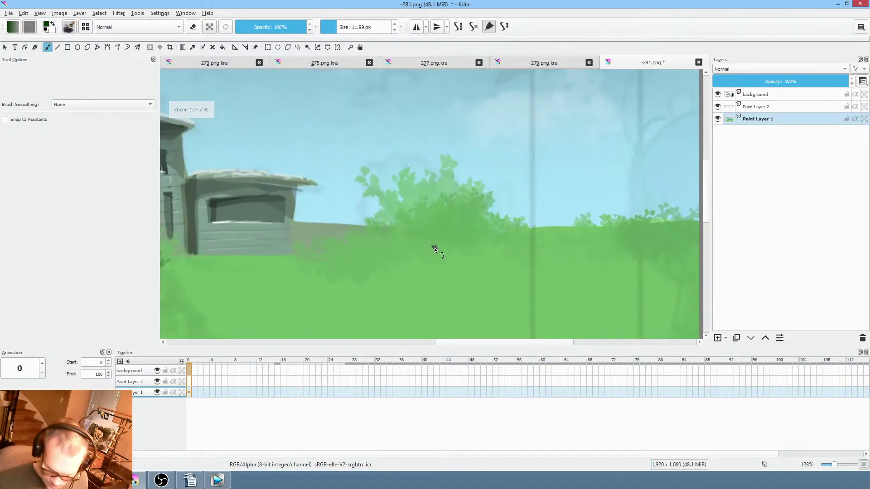
mouse_move(460, 230)
mouse_down()
mouse_move(408, 247)
mouse_move(414, 261)
mouse_move(474, 254)
mouse_move(482, 245)
mouse_move(414, 260)
mouse_move(450, 242)
mouse_move(516, 240)
mouse_up()
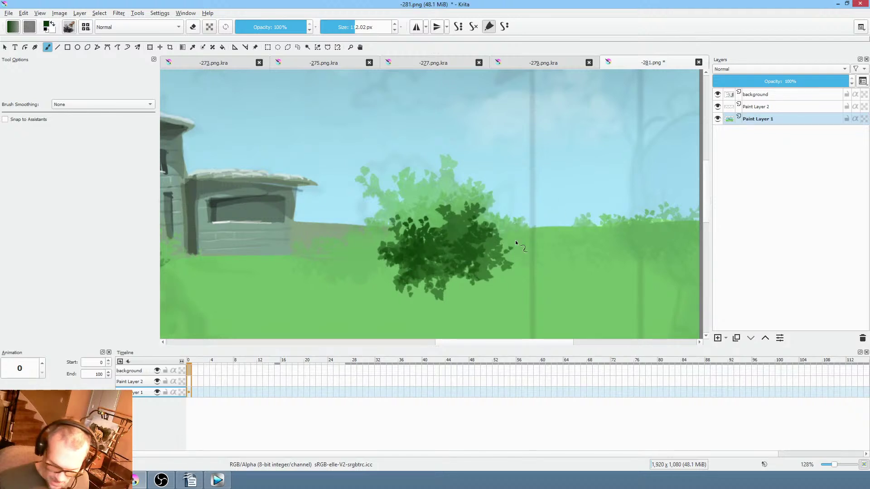
Sample the light grass green and stamp lighter leaves over the upper part of the large bush's dark foliage.
ctrl+click(508, 297)
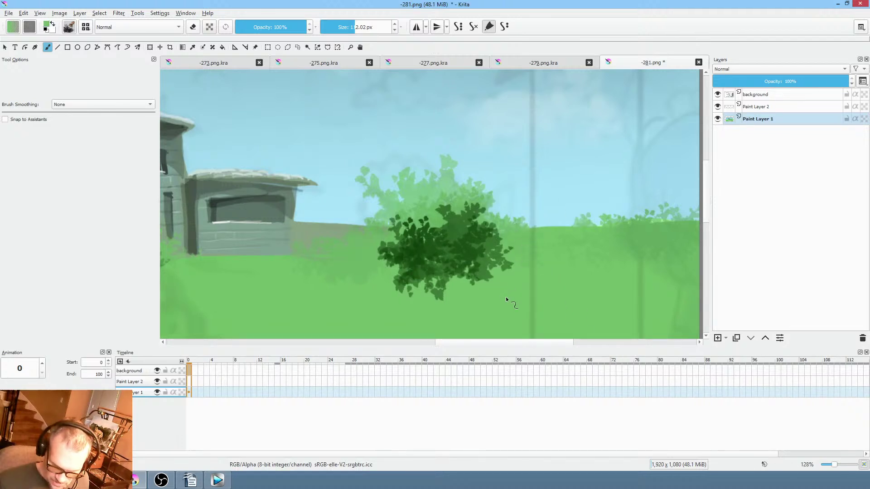
mouse_move(486, 216)
mouse_down()
mouse_move(438, 208)
mouse_move(464, 210)
mouse_move(453, 236)
mouse_move(429, 239)
mouse_move(434, 202)
mouse_up()
mouse_move(471, 226)
mouse_down()
mouse_move(422, 234)
mouse_move(410, 223)
mouse_move(382, 227)
mouse_up()
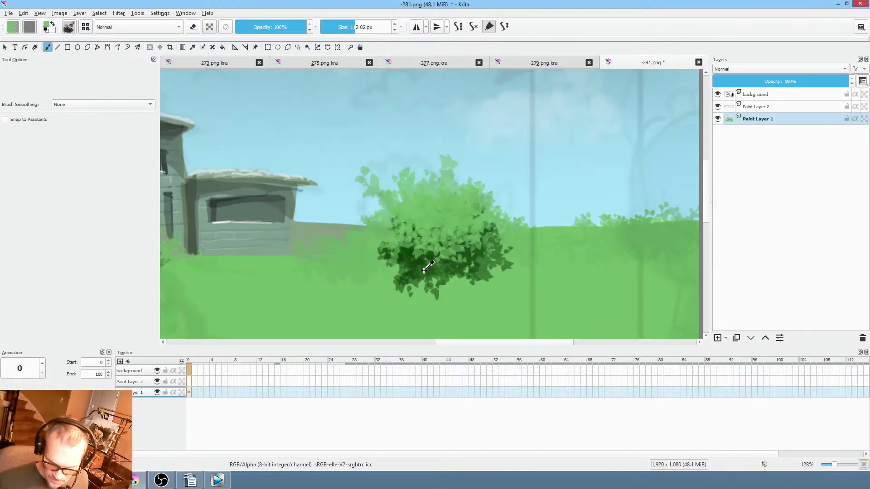
Sample the dark green and stamp shadow leaves over the left side and base of the large bush.
ctrl+click(417, 219)
mouse_move(417, 218)
mouse_down()
mouse_move(385, 205)
mouse_move(402, 225)
mouse_move(390, 222)
mouse_move(417, 206)
mouse_move(428, 224)
mouse_move(458, 223)
mouse_move(408, 219)
mouse_move(419, 262)
mouse_move(376, 260)
mouse_move(422, 295)
mouse_up()
mouse_move(394, 254)
mouse_down()
mouse_move(431, 251)
mouse_move(385, 272)
mouse_move(403, 281)
mouse_up()
scroll(453, 272, down, 2)
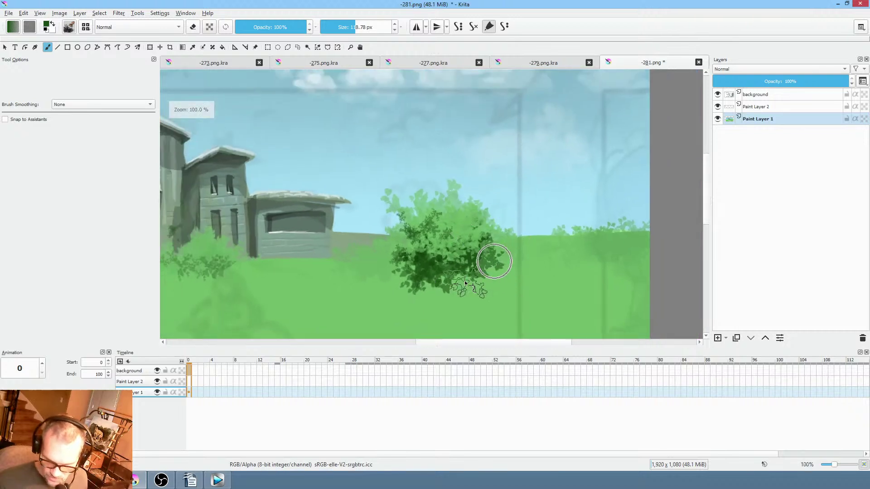
Lower the brush opacity to 29% and stamp soft dark leaves around the large bush's base, spreading onto the grass.
scroll(530, 265, down, 1)
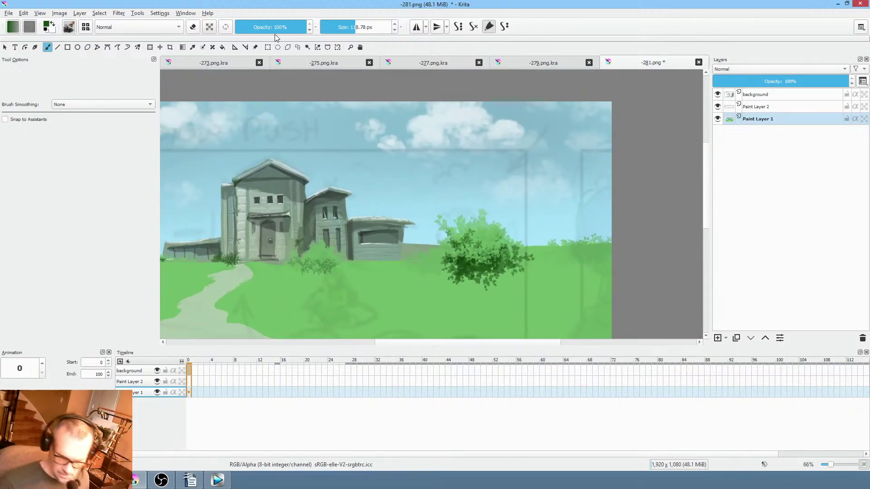
drag(275, 29, 256, 30)
mouse_move(453, 256)
mouse_down()
mouse_move(471, 268)
mouse_move(435, 276)
mouse_move(509, 281)
mouse_move(434, 280)
mouse_move(476, 285)
mouse_up()
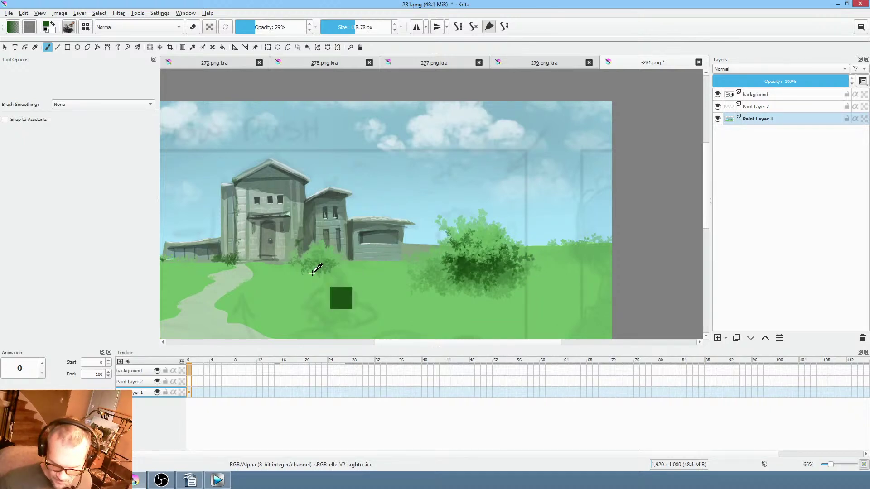
Reduce the leaf brush to about 26 px and stamp faint dark leaves on the lower part of the shrub beside the tower.
scroll(336, 290, up, 5)
drag(339, 234, 323, 237)
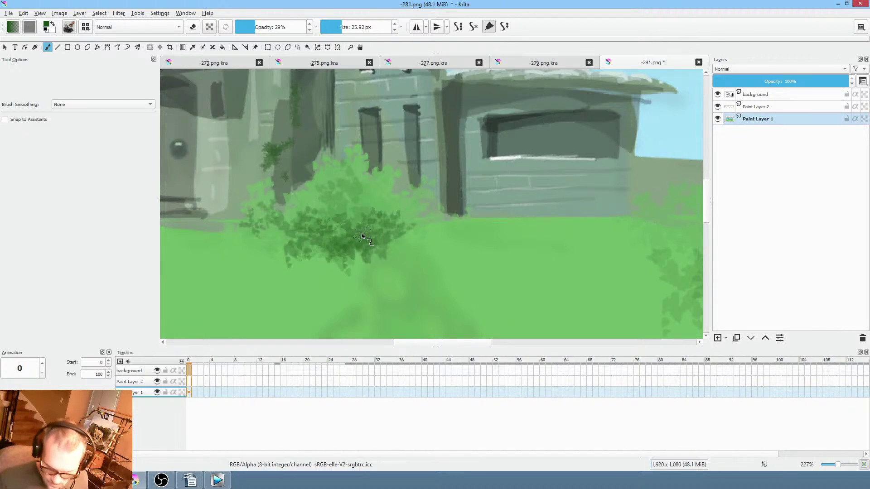
scroll(413, 213, down, 3)
Pick a pale green, restore the brush opacity to 100% and stamp highlight leaves on the right side of the shrub beside the tower.
scroll(449, 235, up, 5)
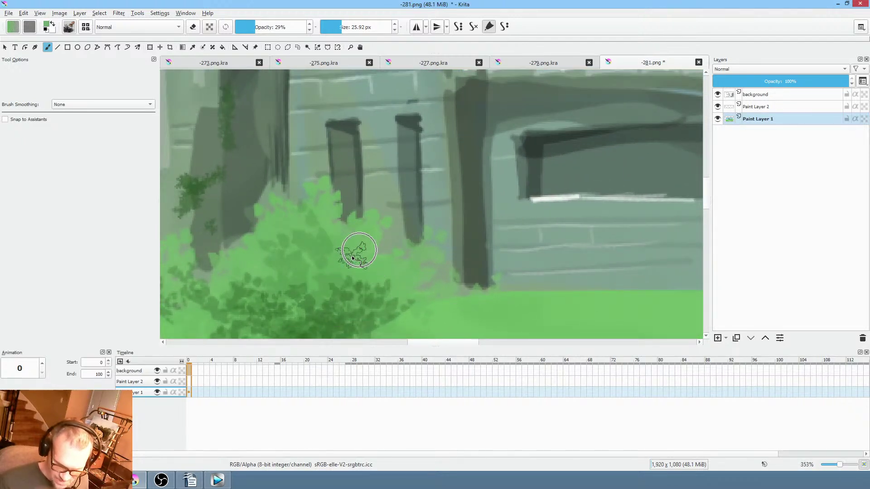
right_click(352, 247)
drag(353, 220, 359, 224)
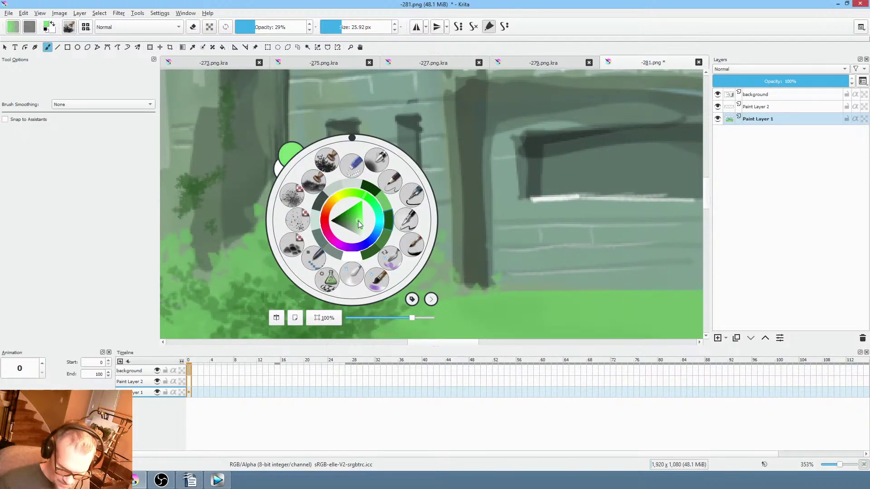
click(471, 300)
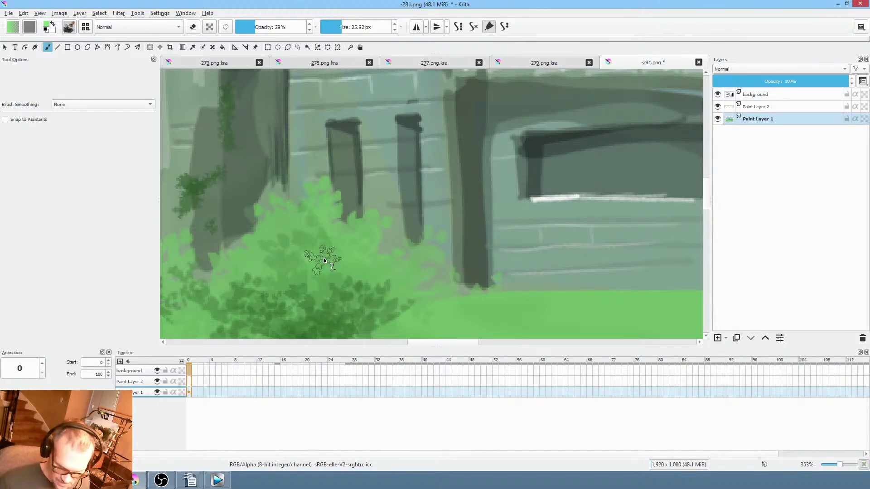
right_click(385, 280)
click(382, 233)
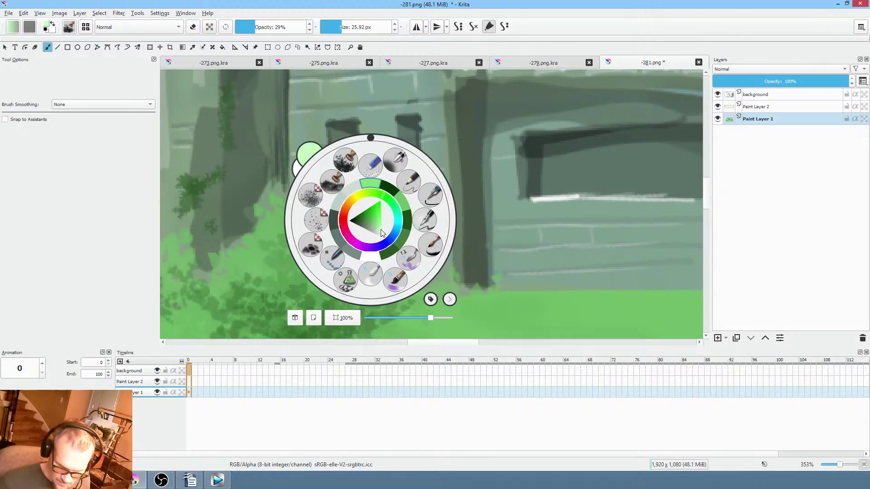
click(320, 237)
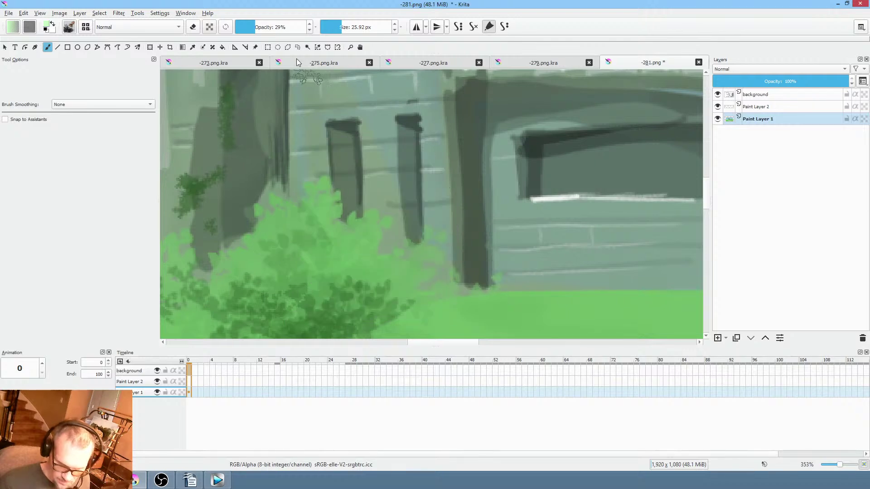
mouse_move(361, 252)
mouse_down()
mouse_move(367, 232)
mouse_move(360, 271)
mouse_move(326, 240)
mouse_move(358, 251)
mouse_move(364, 272)
mouse_up()
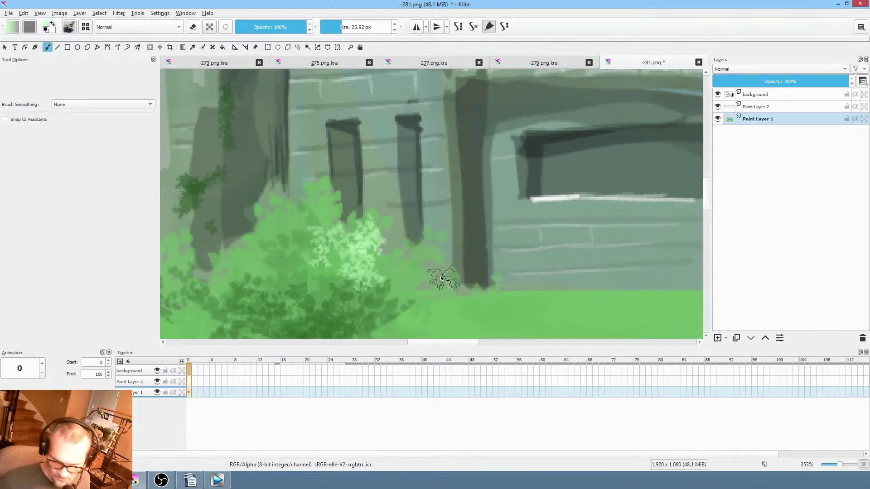
Enlarge the leaf brush and stamp pale green highlight leaves over the top of the large bush.
scroll(440, 275, down, 6)
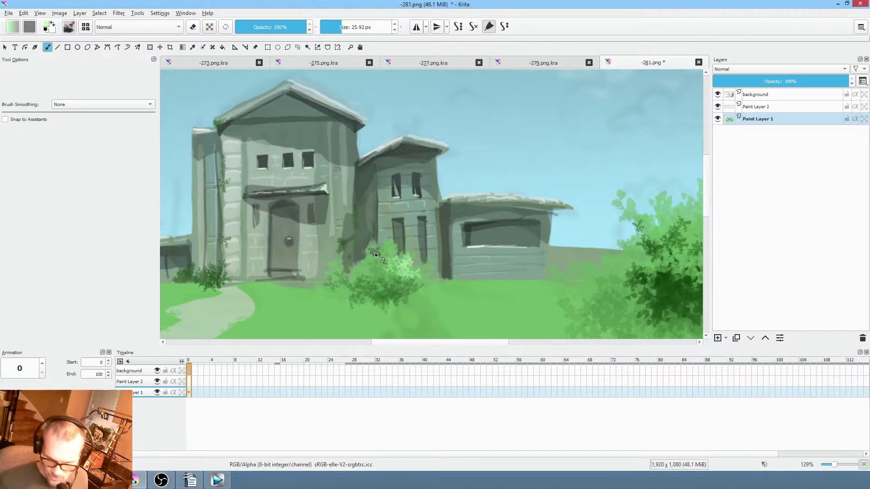
drag(499, 214, 523, 189)
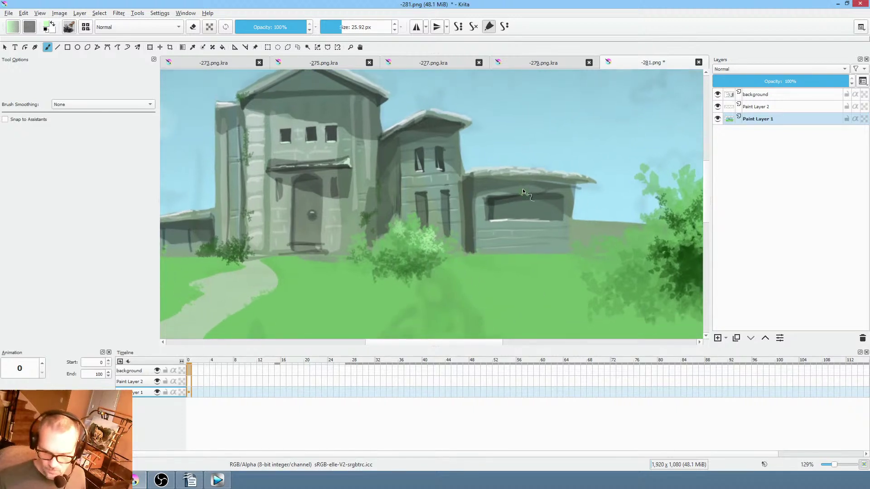
scroll(466, 267, right, 5)
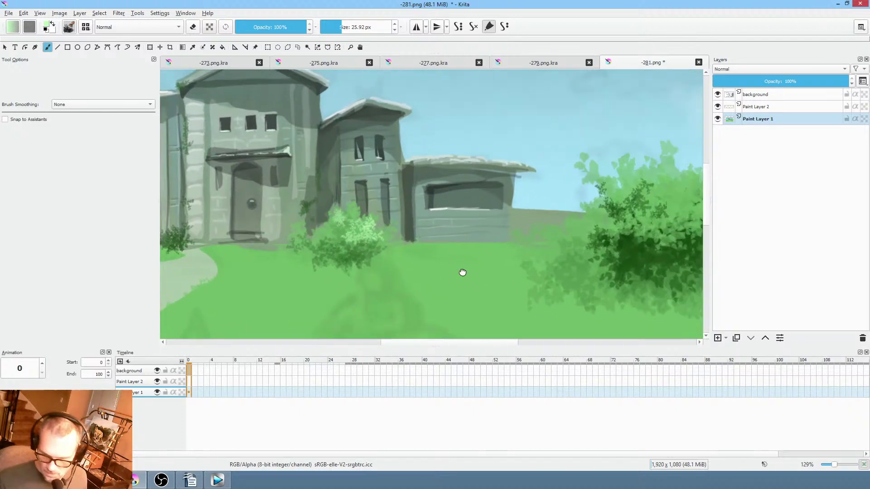
shift+drag(579, 198, 602, 221)
scroll(601, 221, down, 4)
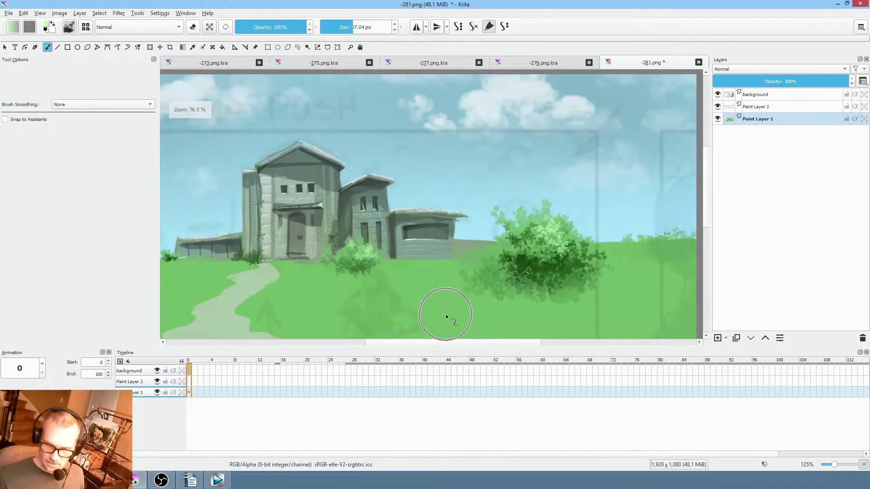
Enlarge the leaf brush to about 426 px and stamp dark green foreground leaves in the picture's upper-left corner and along its right edge.
scroll(445, 314, up, 2)
scroll(458, 276, down, 3)
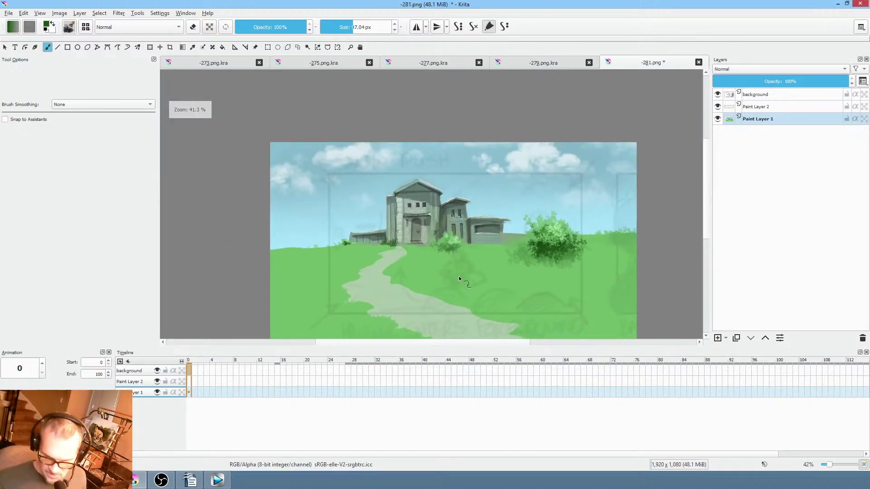
shift+drag(351, 254, 492, 264)
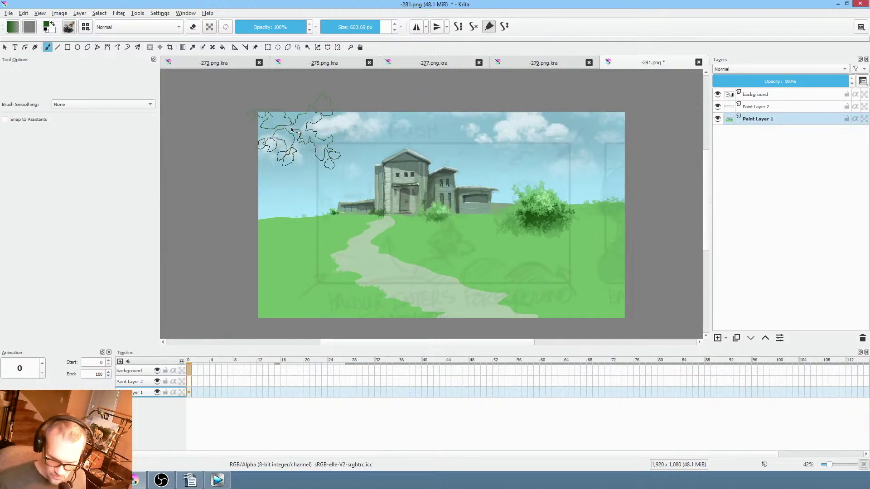
mouse_move(274, 121)
shift+mouse_down()
mouse_move(231, 123)
mouse_move(270, 122)
shift+mouse_up()
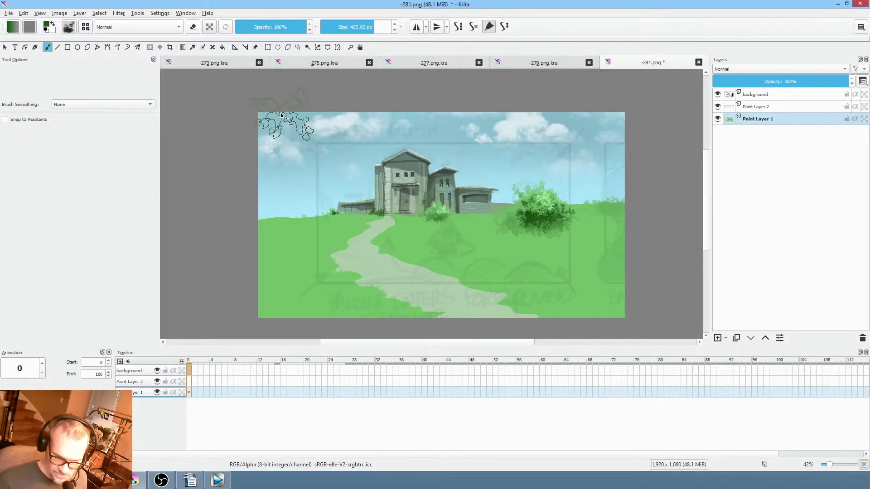
ctrl+click(536, 214)
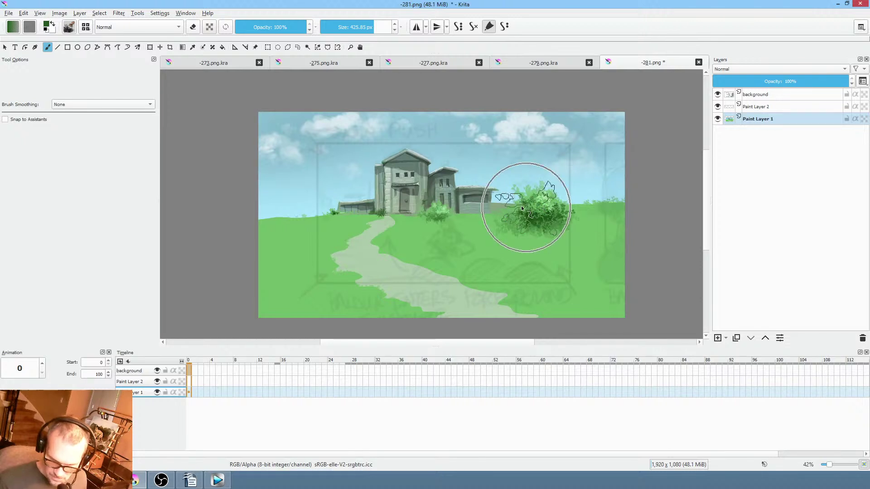
mouse_move(272, 131)
mouse_down()
mouse_move(259, 145)
mouse_move(251, 135)
mouse_up()
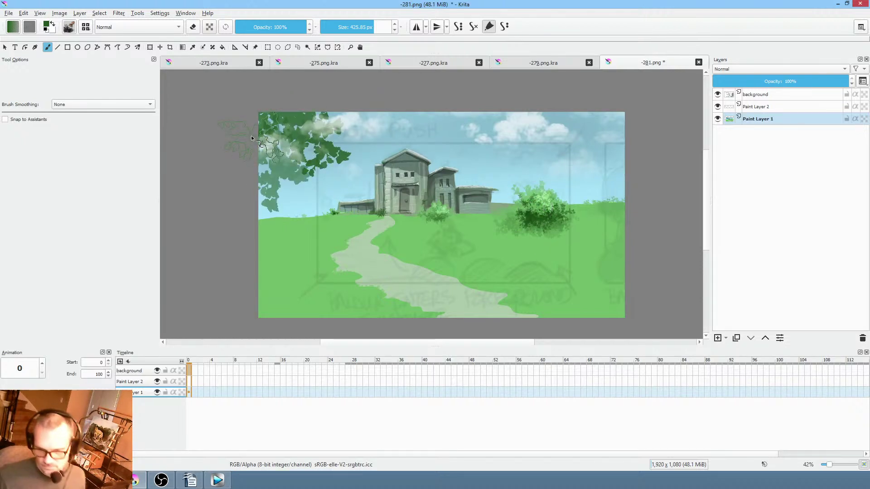
click(627, 129)
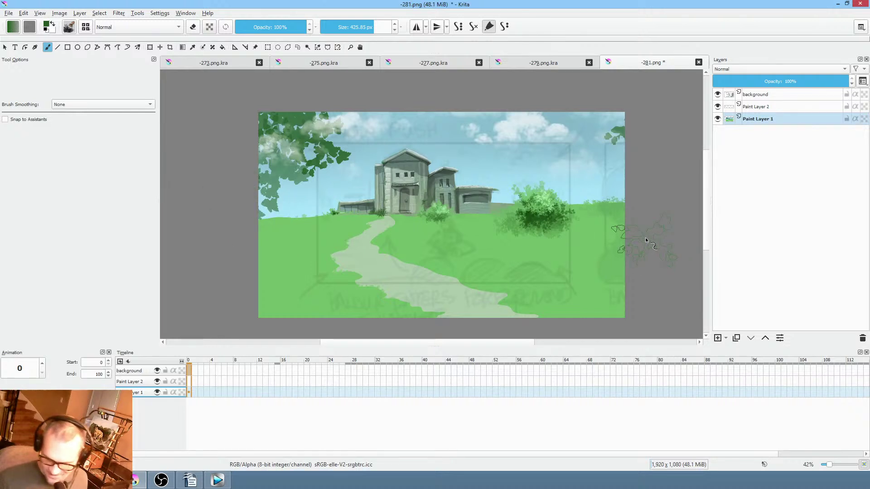
click(641, 249)
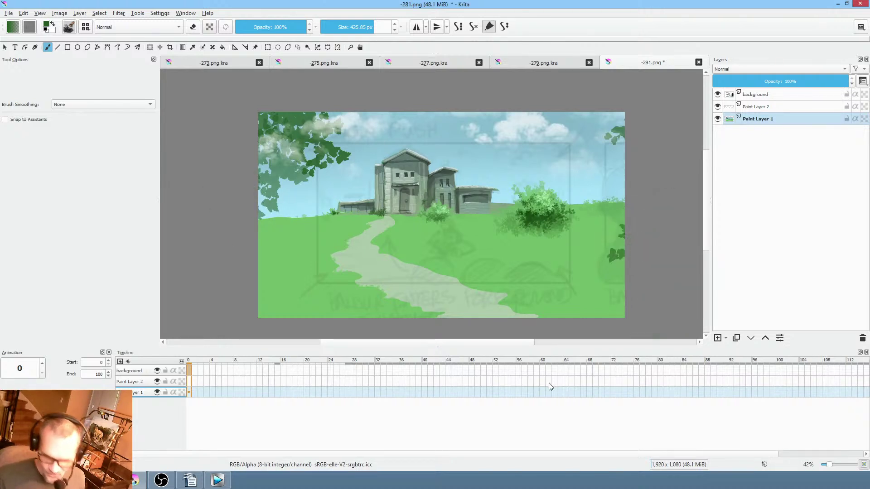
On Paint Layer 2, stamp soft green foliage over the lower-left lawn and light grass-green leaves along the path's left edge.
drag(457, 220, 443, 230)
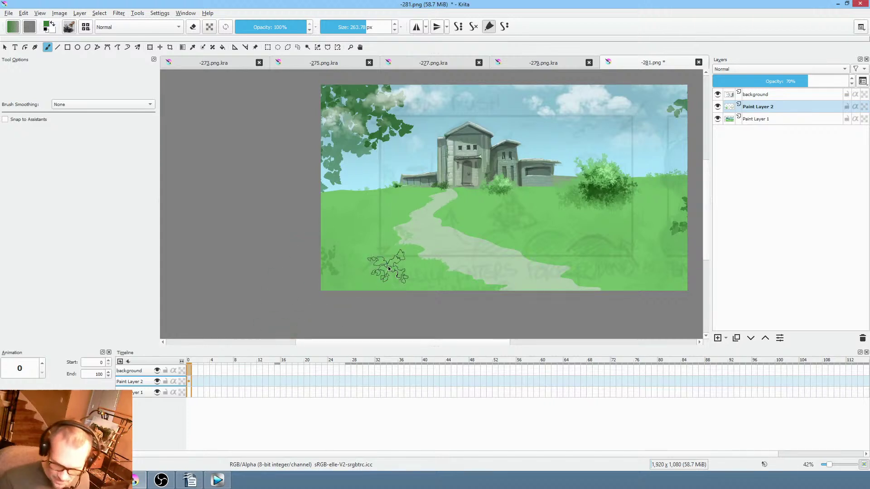
ctrl+click(365, 276)
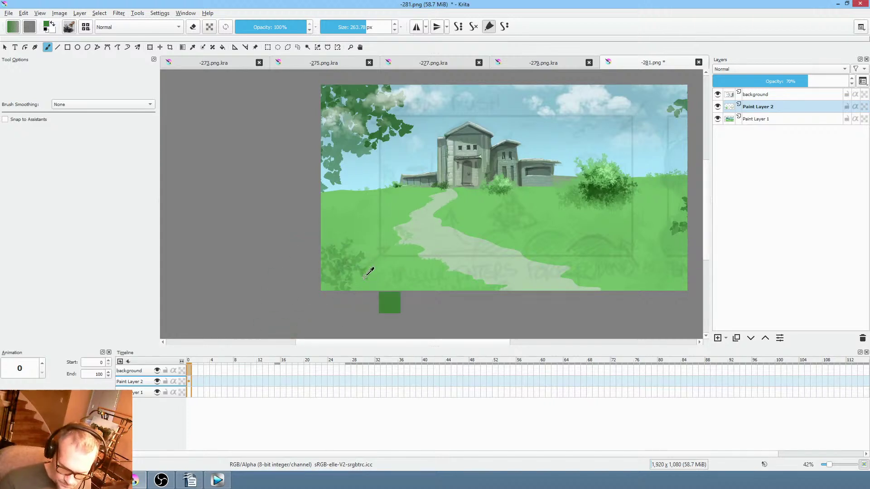
drag(350, 223, 359, 269)
mouse_move(358, 271)
mouse_down()
mouse_move(349, 255)
mouse_move(328, 290)
mouse_up()
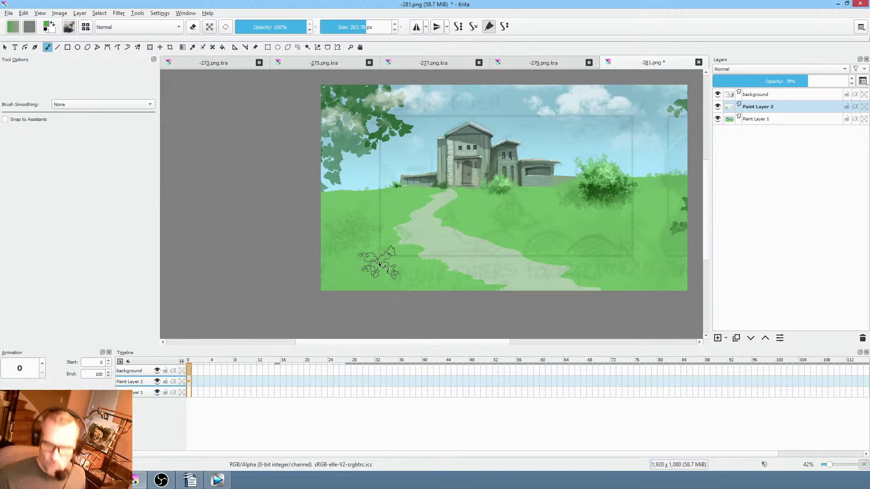
ctrl+click(394, 195)
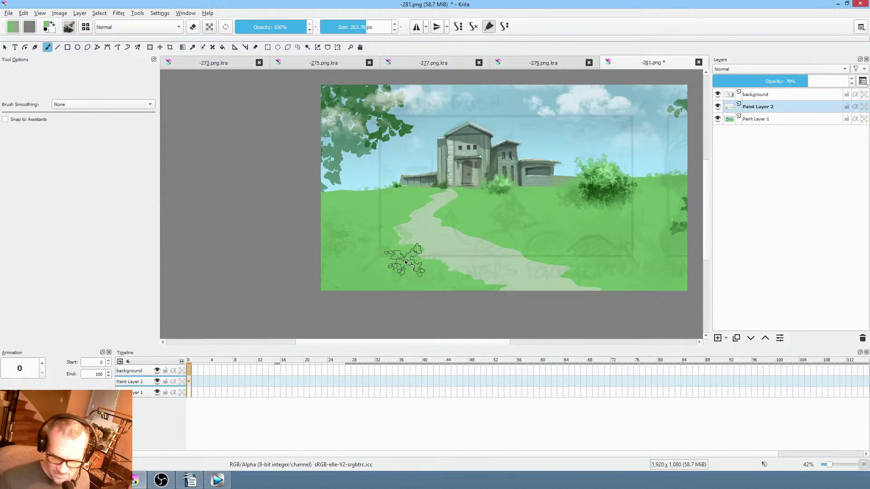
scroll(405, 262, up, 3)
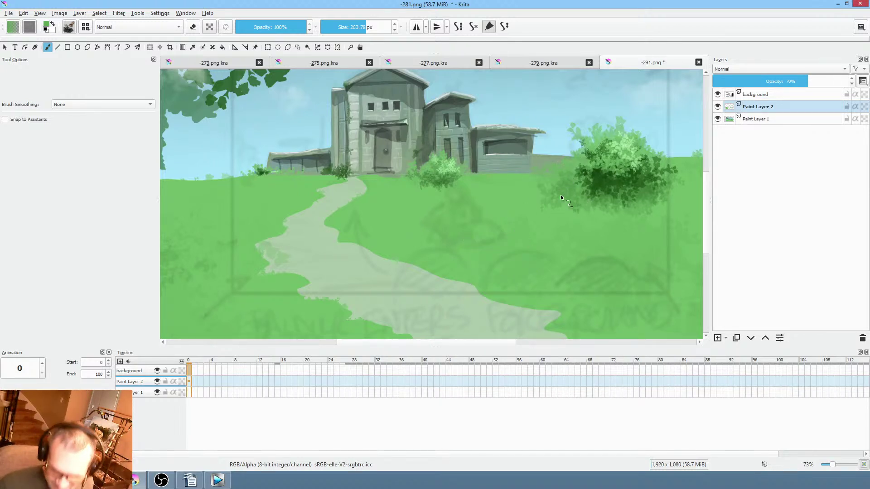
Hide the background sketch layer and stamp faint darker foliage on the lawn below the large bush and at the picture's right edge.
click(717, 94)
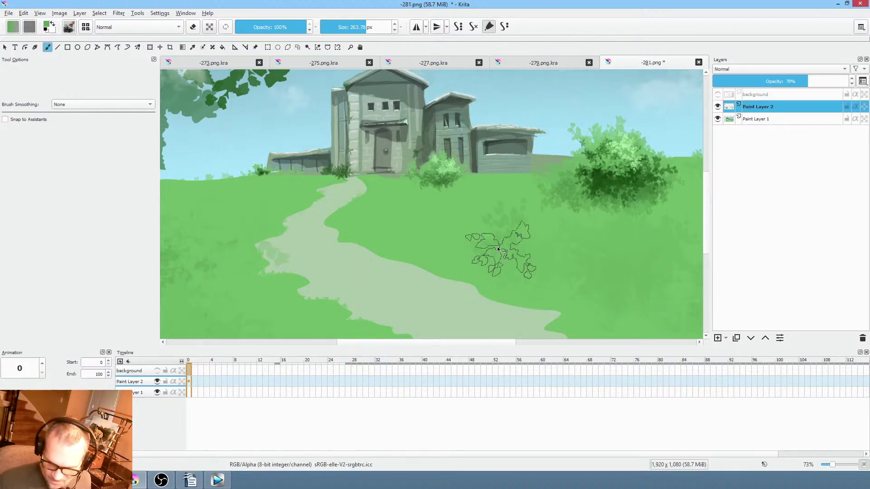
scroll(487, 251, down, 2)
drag(486, 252, 555, 231)
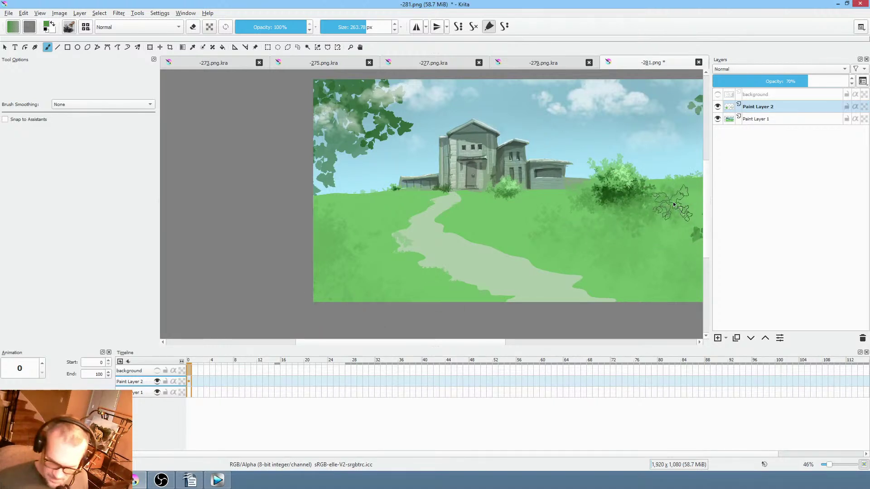
click(718, 267)
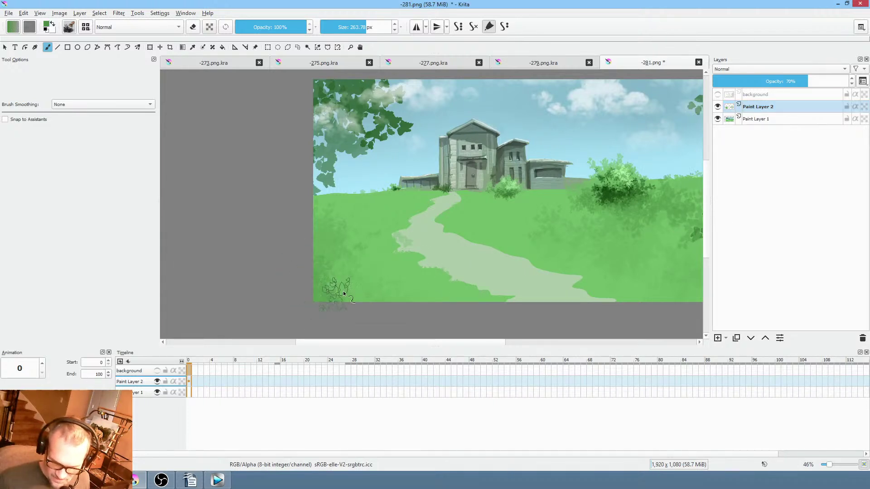
Enlarge the leaf brush to about 413 px and stamp bigger leaves in the picture's lower-left corner.
key(bracketright)
key(bracketright)
key(bracketright)
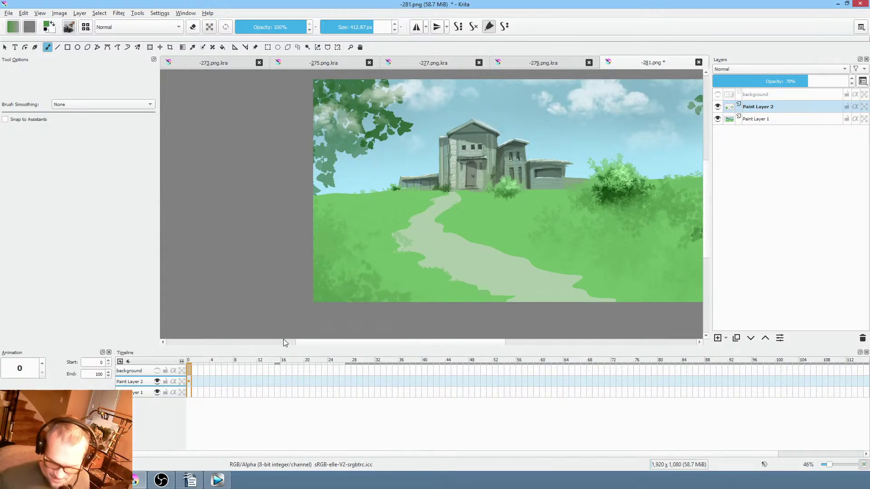
Examine the overall composition of the house, path, lawn and surrounding foliage without the sketch overlay.
scroll(431, 295, down, 2)
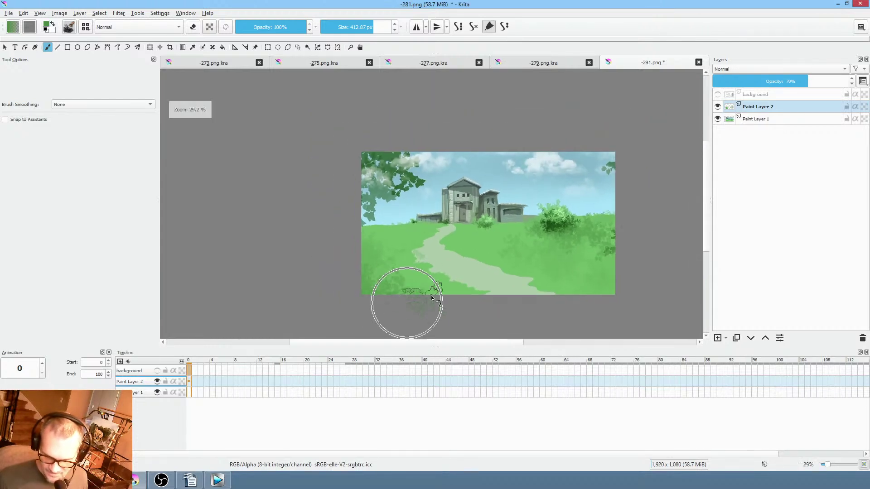
scroll(399, 272, up, 4)
scroll(498, 249, up, 1)
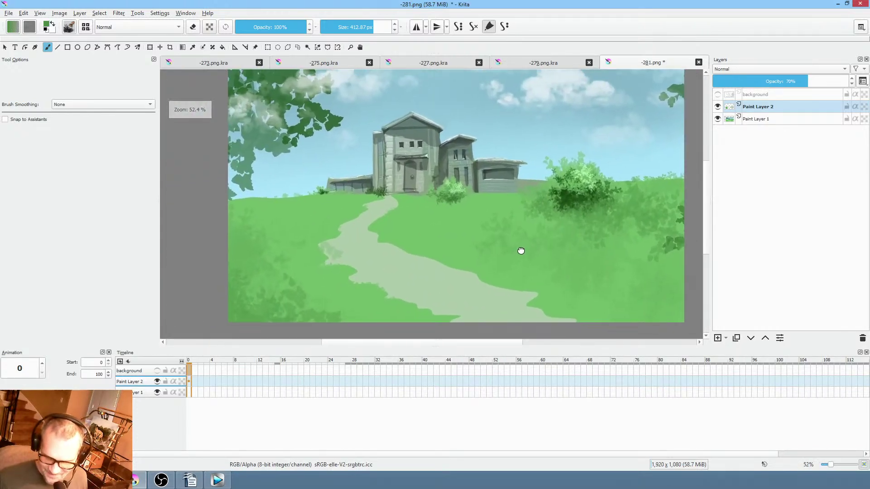
scroll(526, 235, up, 1)
drag(517, 247, 545, 243)
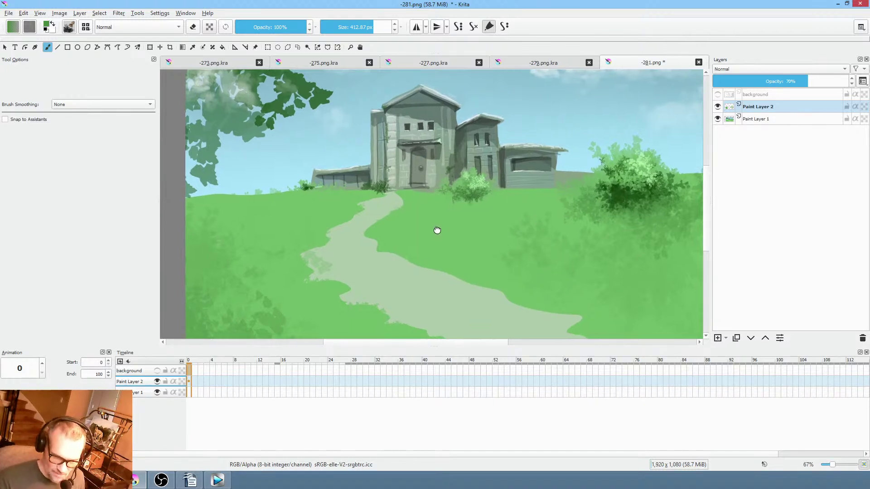
mouse_move(435, 229)
mouse_down()
mouse_move(481, 200)
mouse_move(430, 234)
mouse_up()
scroll(433, 225, down, 5)
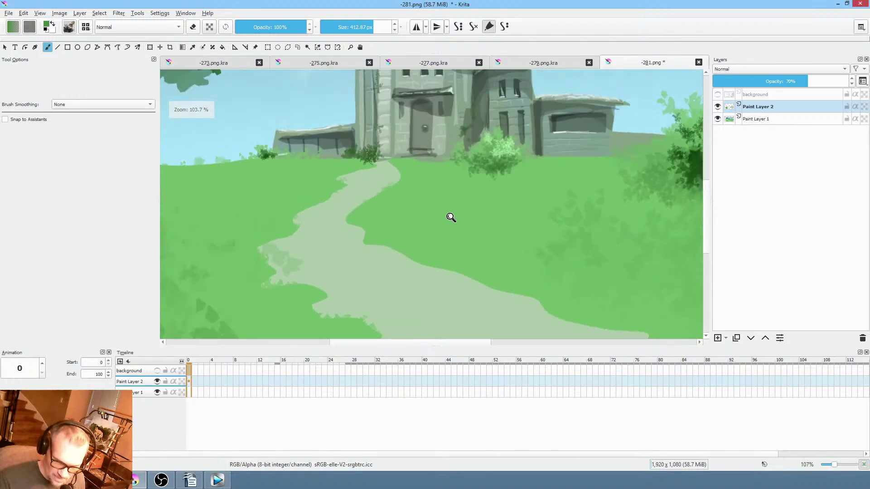
scroll(402, 252, up, 5)
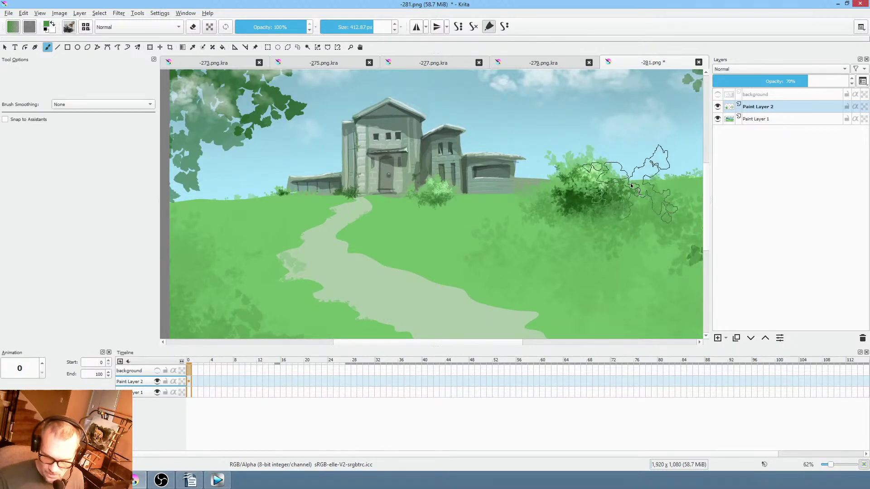
Shrink the leaf brush, sample the small bush's shadow green and stamp darker foliage on the lawn just below that bush.
mouse_move(633, 183)
mouse_down()
mouse_move(580, 268)
mouse_move(451, 316)
mouse_move(540, 235)
mouse_move(537, 268)
mouse_up()
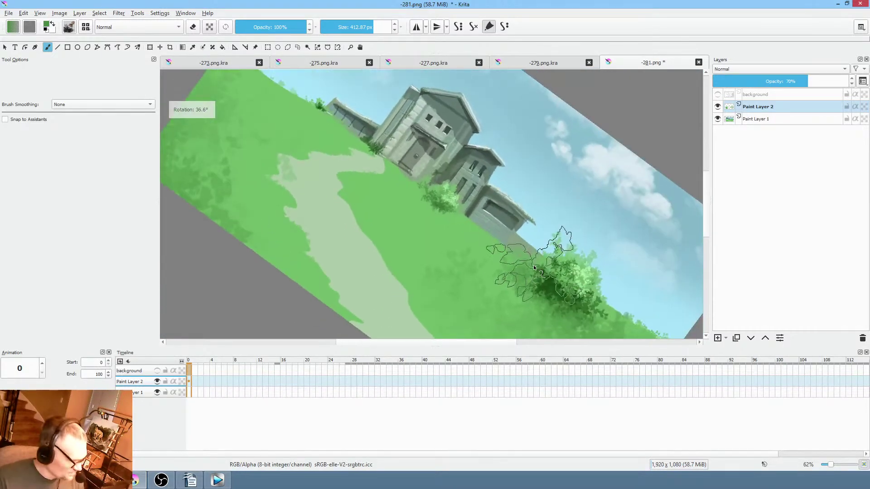
key(5)
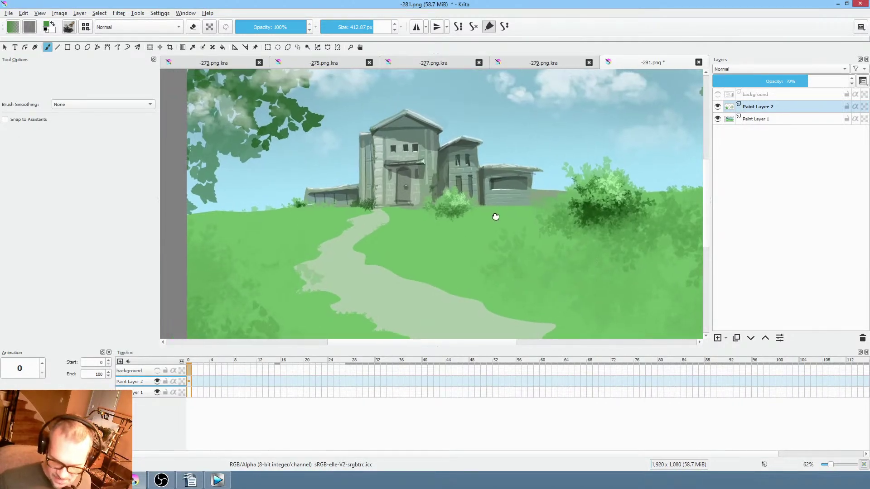
key(bracketleft)
key(bracketleft)
key(bracketleft)
key(bracketleft)
key(bracketleft)
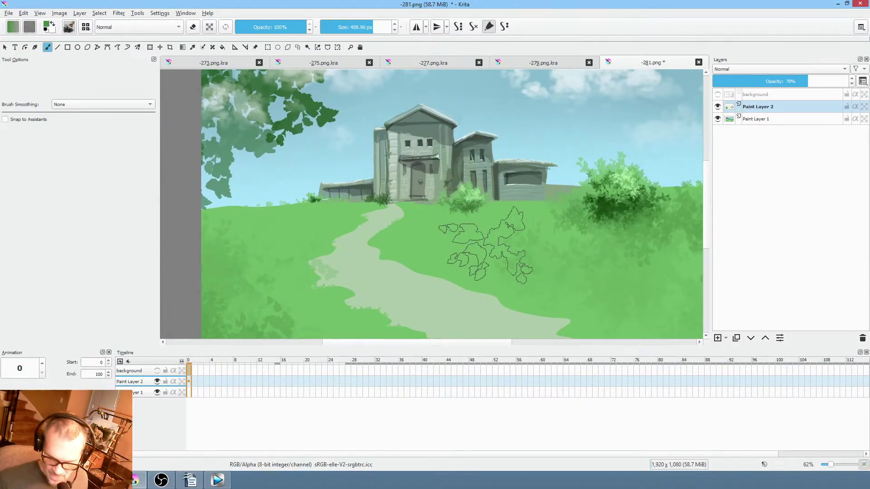
ctrl+click(472, 208)
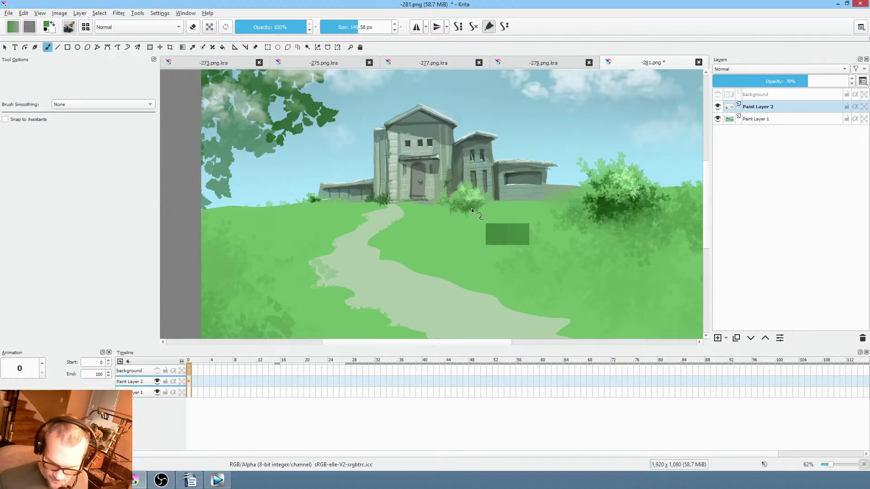
mouse_move(441, 227)
mouse_down()
mouse_move(468, 229)
mouse_move(458, 224)
mouse_move(470, 238)
mouse_move(472, 224)
mouse_move(492, 227)
mouse_move(476, 208)
mouse_move(514, 218)
mouse_move(471, 231)
mouse_move(484, 228)
mouse_move(460, 245)
mouse_move(497, 239)
mouse_move(518, 202)
mouse_move(479, 217)
mouse_up()
Soften the dark foliage below the small bush by stamping small leaves in the sampled lawn green, and undo the last stroke.
ctrl+click(537, 233)
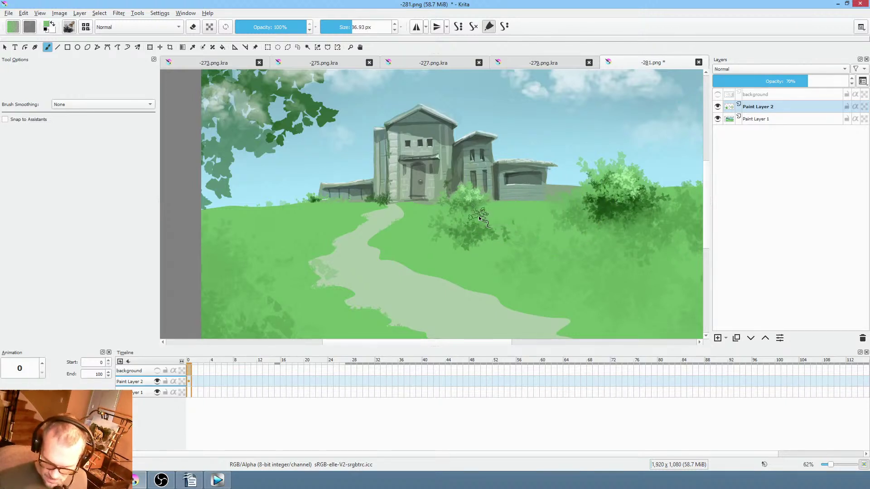
drag(456, 233, 534, 235)
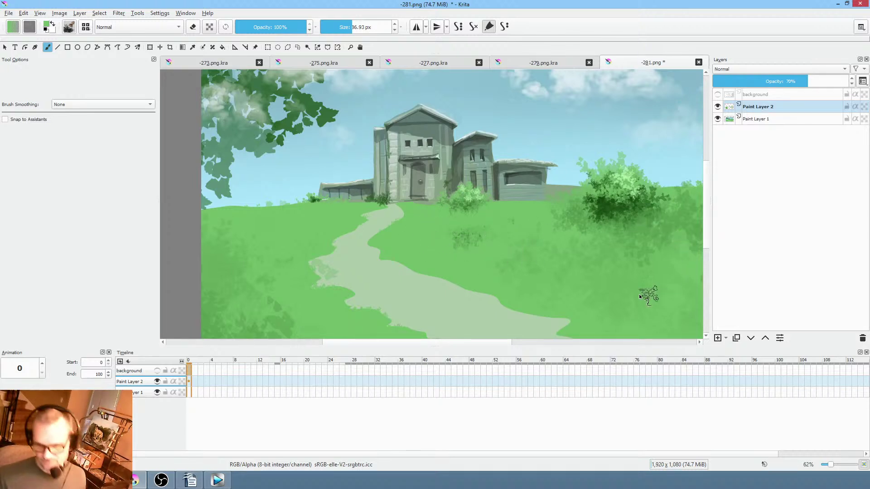
key(ctrl+z)
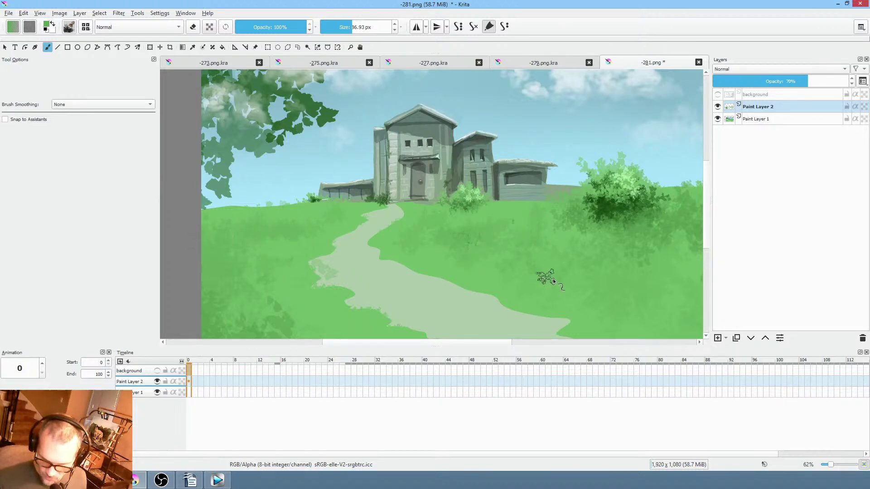
Show the background sketch layer over the painting and raise its opacity to 69%.
click(718, 95)
click(755, 95)
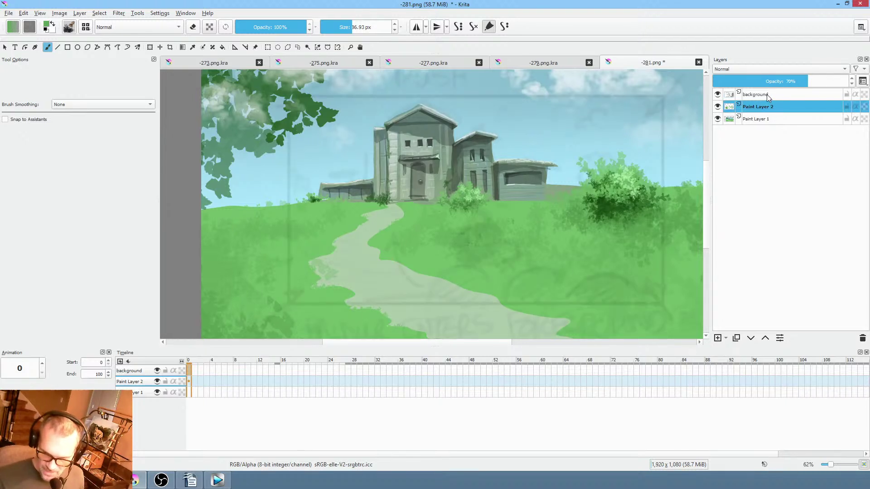
drag(748, 81, 808, 81)
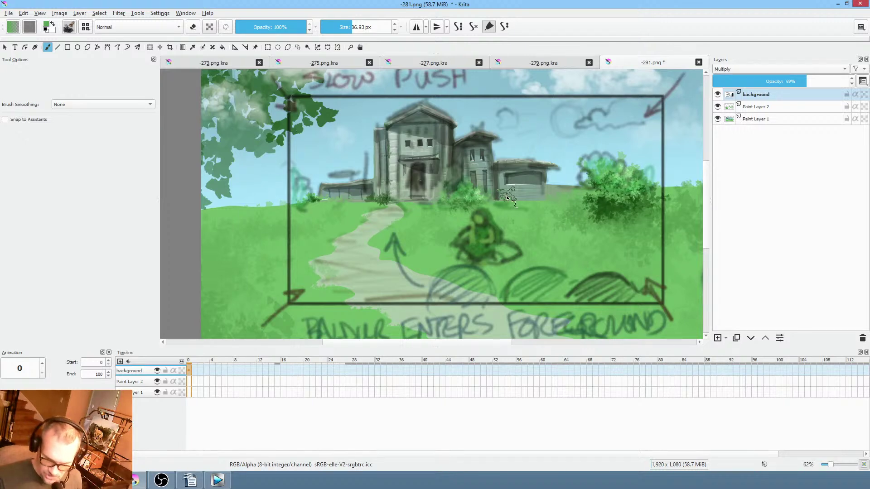
Compare the painting with and without the sketch overlay, and lower the background layer's opacity to 10%.
click(719, 95)
click(719, 95)
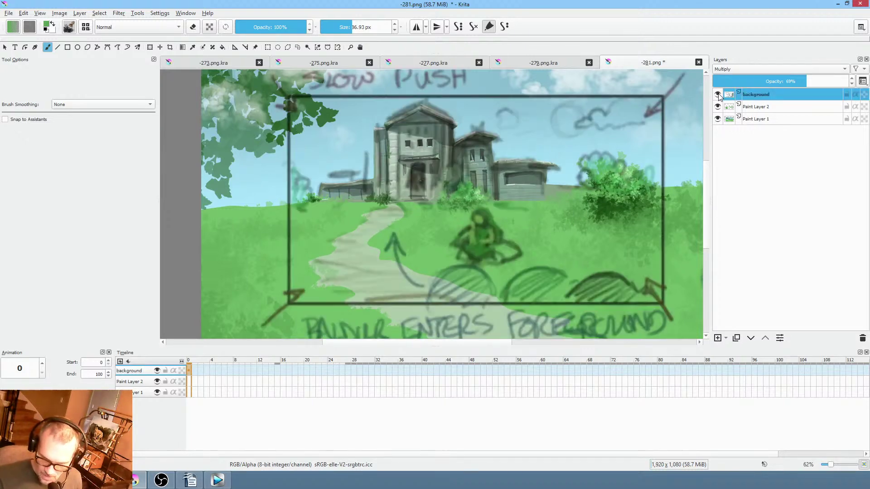
click(718, 95)
click(718, 95)
drag(775, 82, 727, 82)
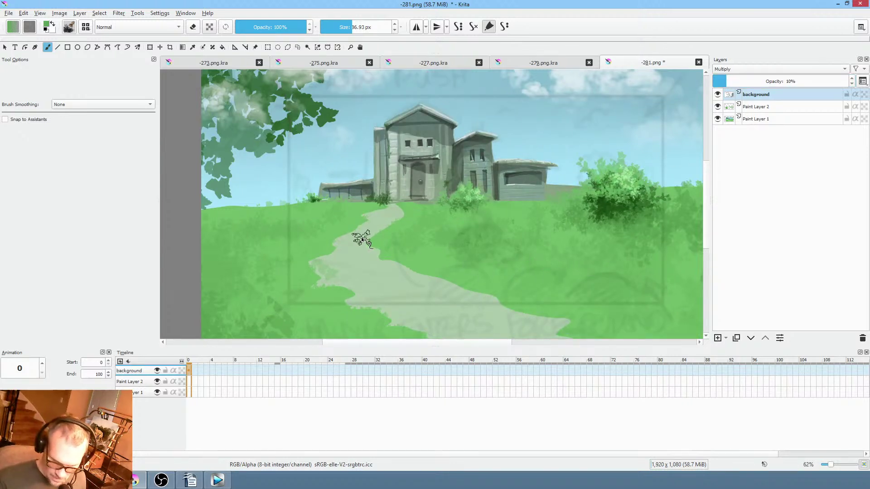
Try to draw a filled freehand shape in the path's pale green on the lawn below the small bush, using a 6 px brush.
ctrl+click(385, 263)
key(p)
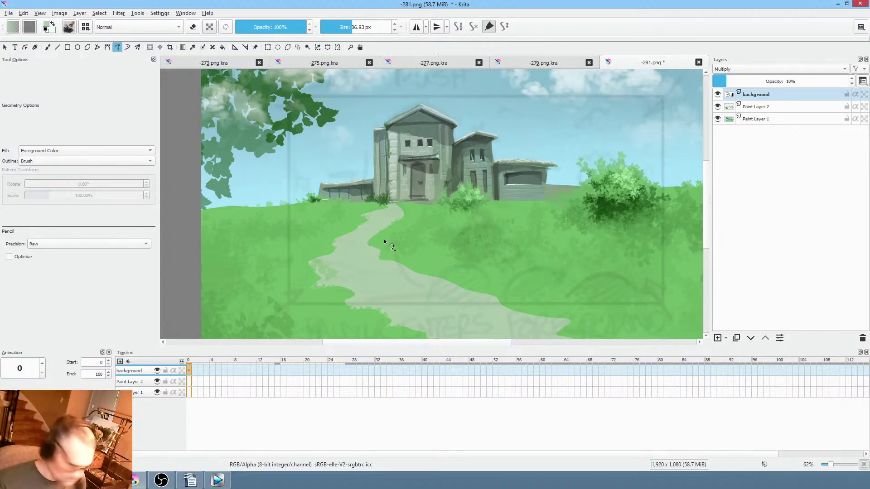
key(b)
right_click(400, 244)
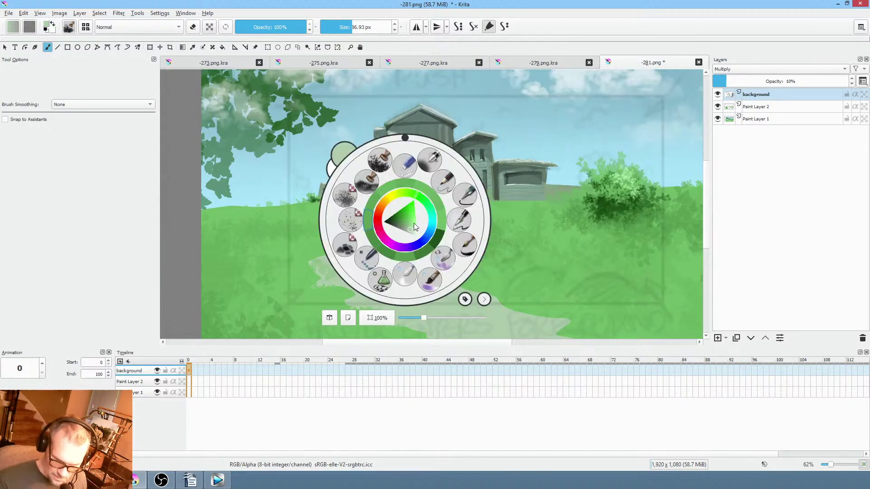
click(477, 208)
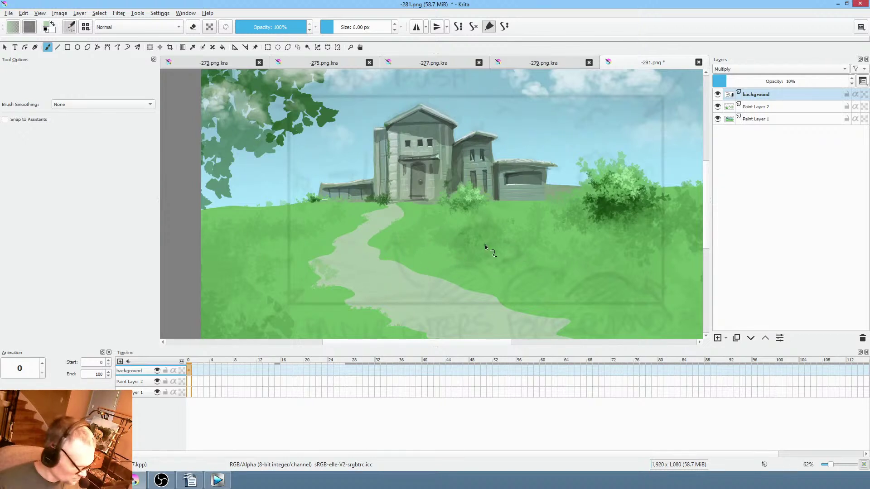
key(b)
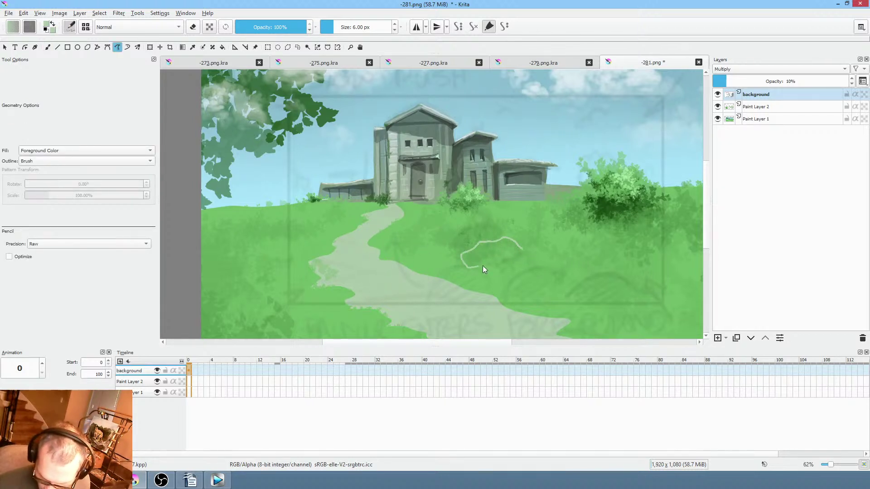
drag(521, 260, 521, 257)
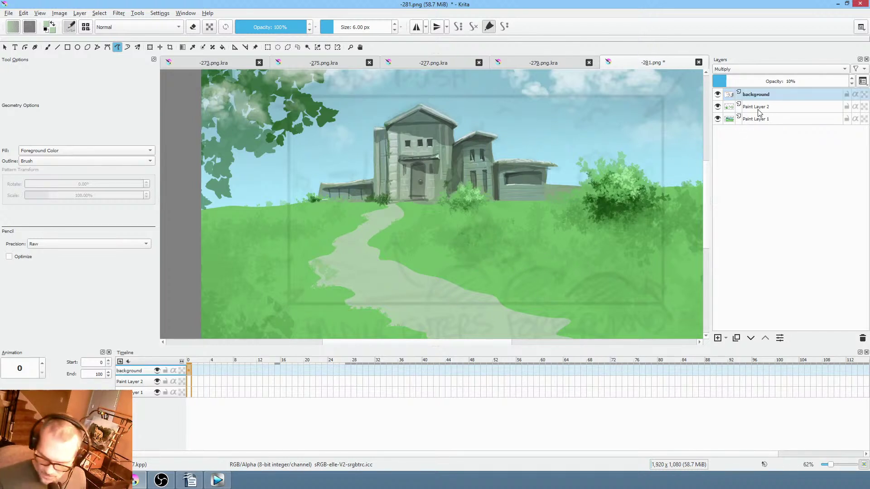
Compare the painting with and without Paint Layer 2 to examine what its foliage and clouds contribute.
click(773, 119)
click(717, 107)
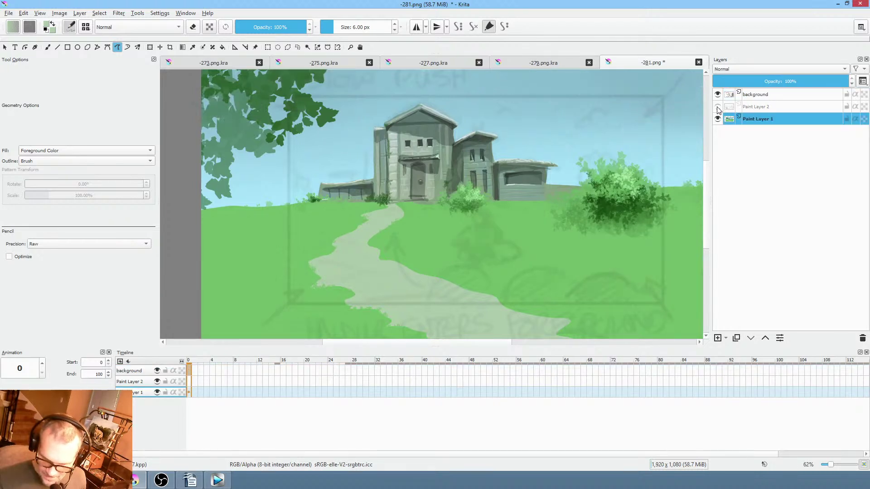
click(718, 107)
click(718, 108)
click(717, 108)
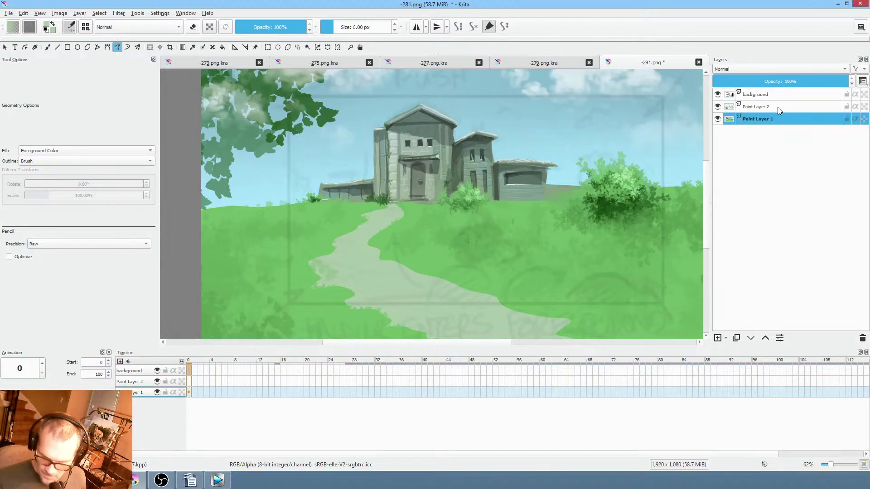
click(765, 107)
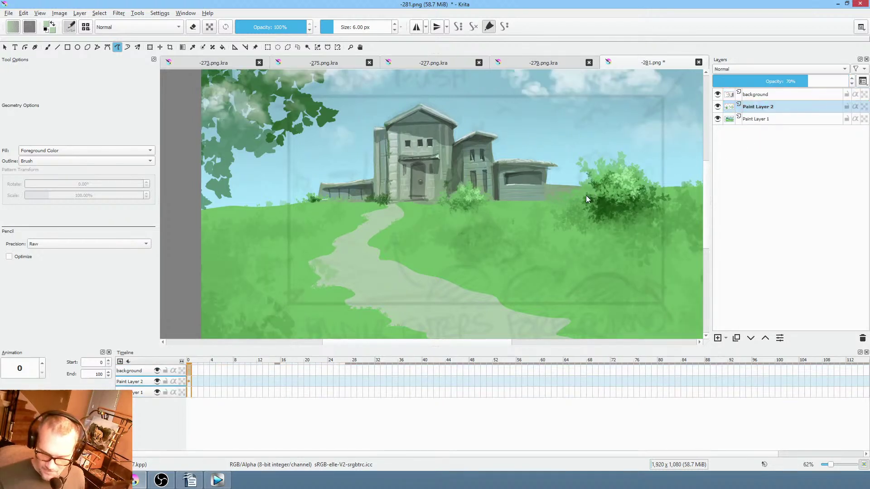
scroll(585, 198, down, 3)
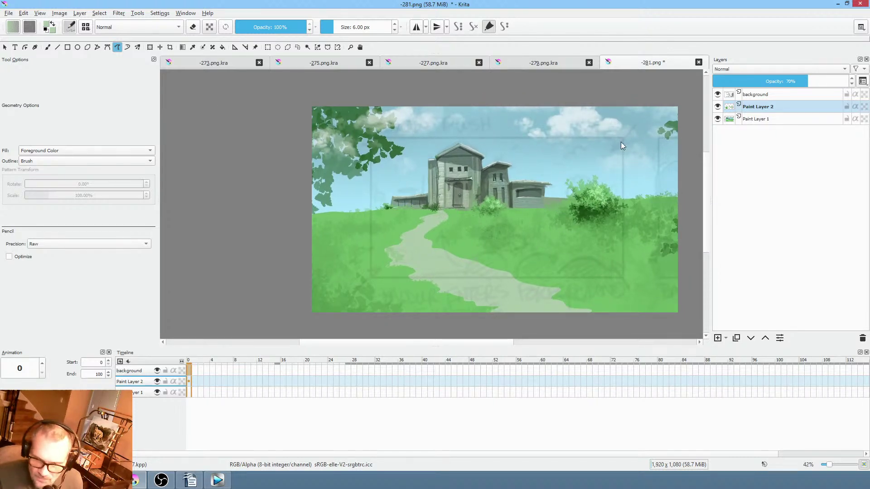
click(718, 108)
click(718, 107)
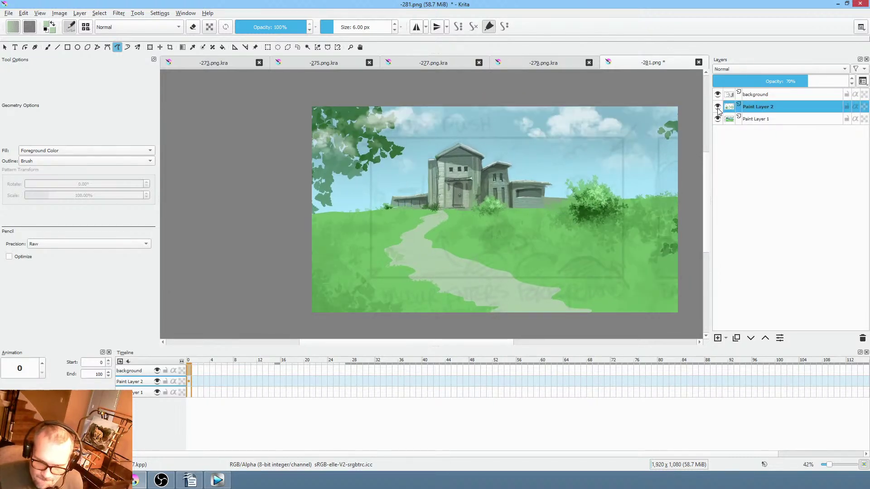
click(717, 108)
click(719, 109)
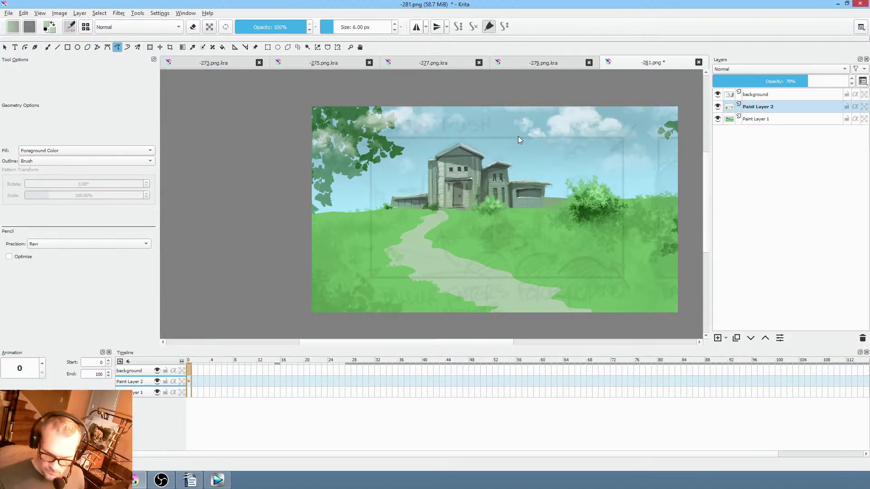
Isolate Paint Layer 2, outline-select all its clouds and move them by cut and paste onto a separate layer.
key(alt+i)
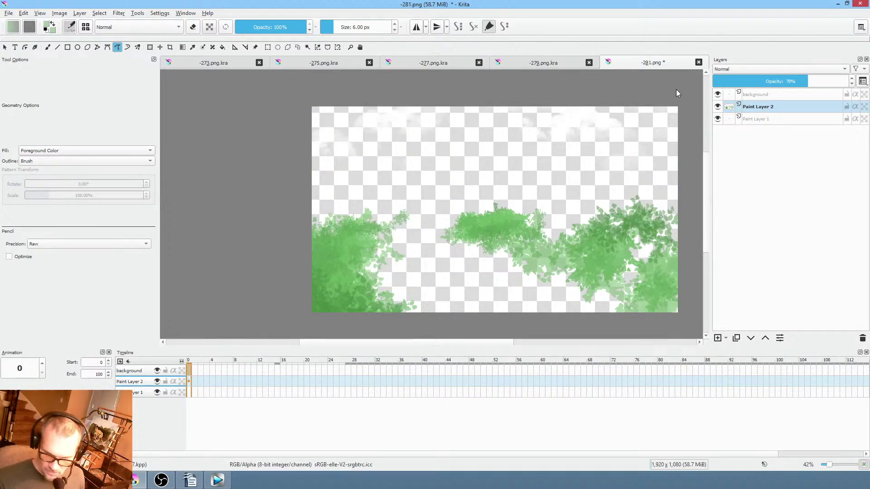
key(l)
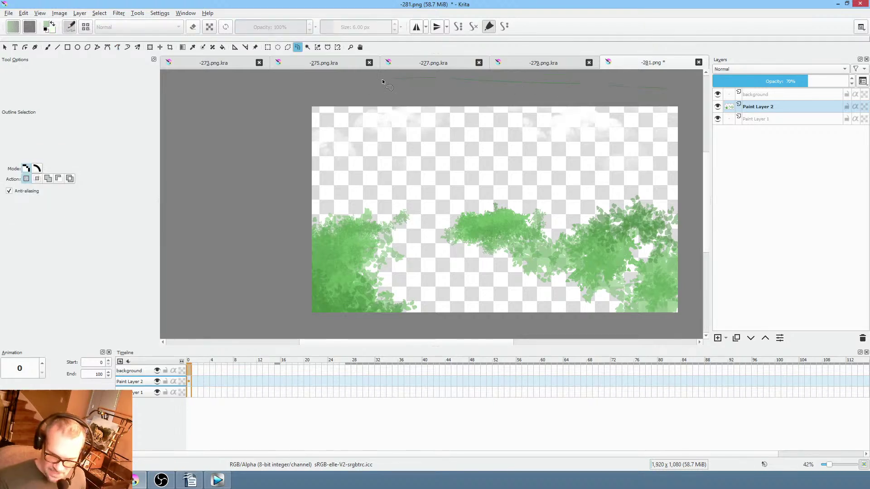
mouse_move(269, 179)
mouse_down()
mouse_move(317, 193)
mouse_move(499, 168)
mouse_move(611, 181)
mouse_up()
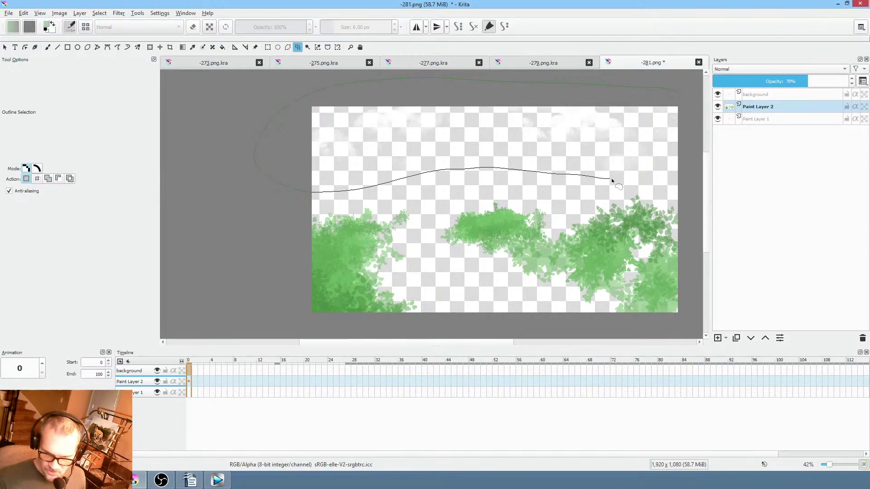
drag(691, 131, 674, 92)
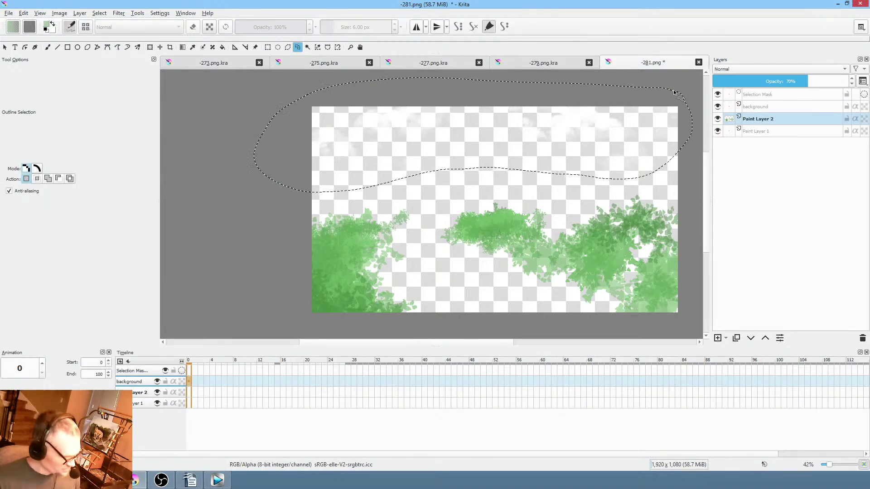
key(ctrl+v)
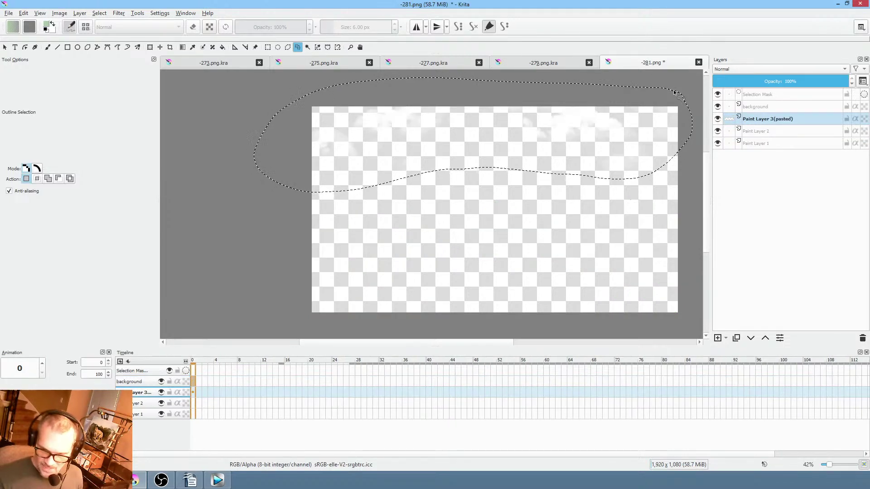
Rename the pasted cloud layer as clouds.
double_click(774, 118)
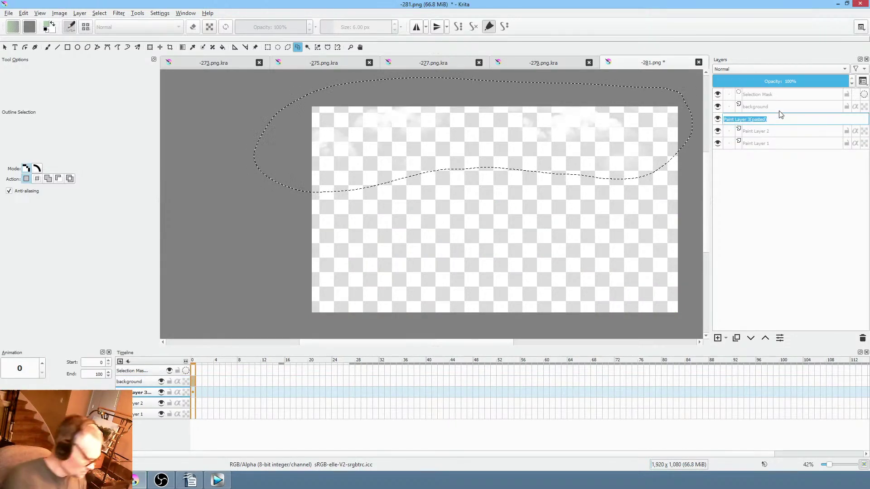
text(clouds)
key(Return)
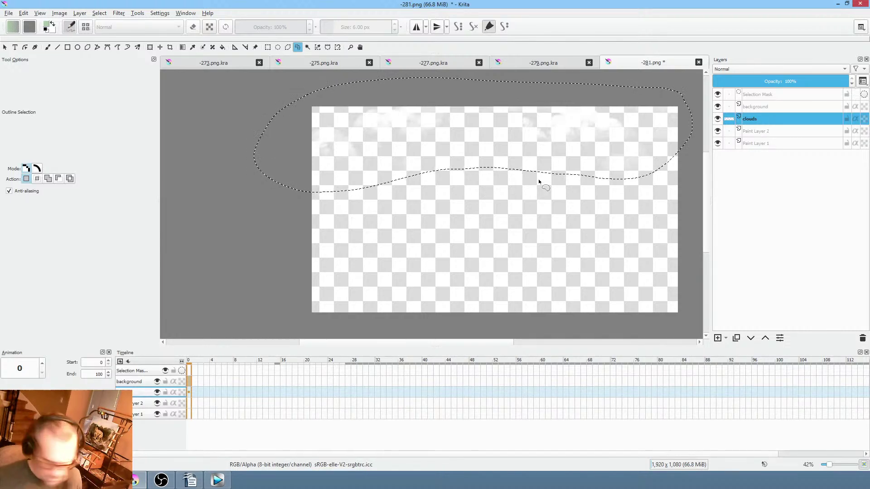
Isolate Paint Layer 2 and Paint Layer 1 in turn to check their contents, and clear the selection around the sky.
click(775, 132)
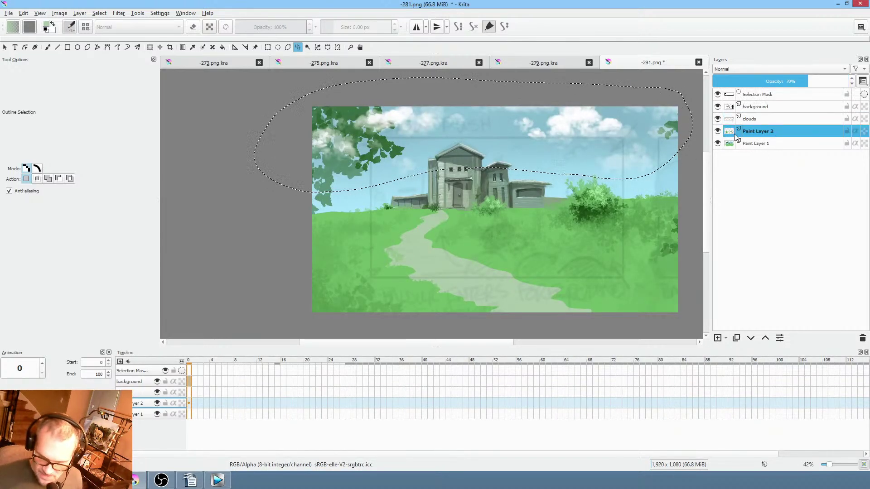
alt+click(765, 130)
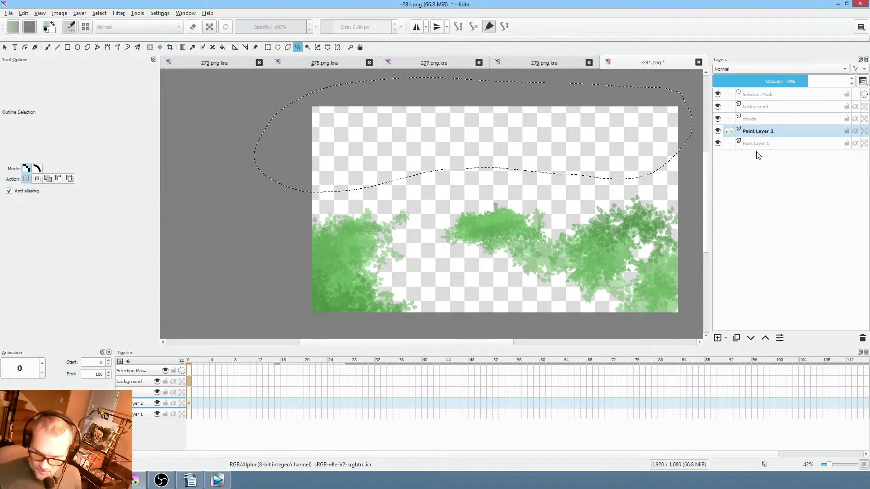
alt+click(766, 131)
click(757, 144)
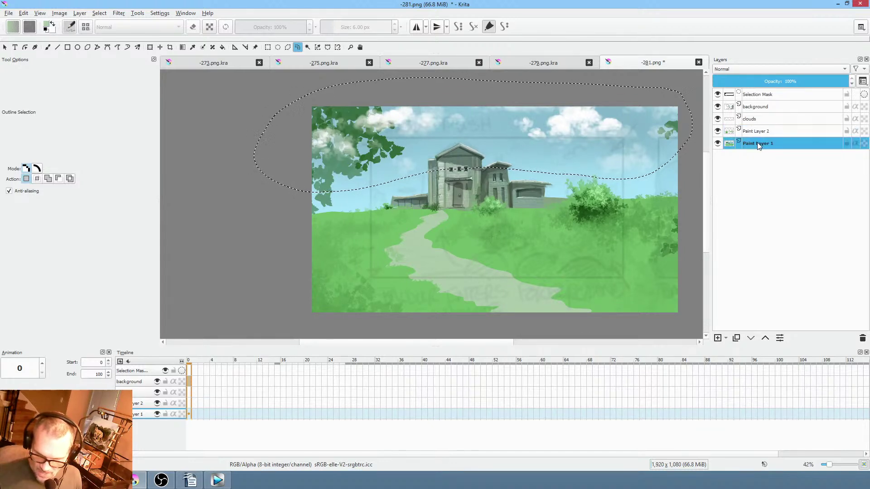
alt+click(758, 143)
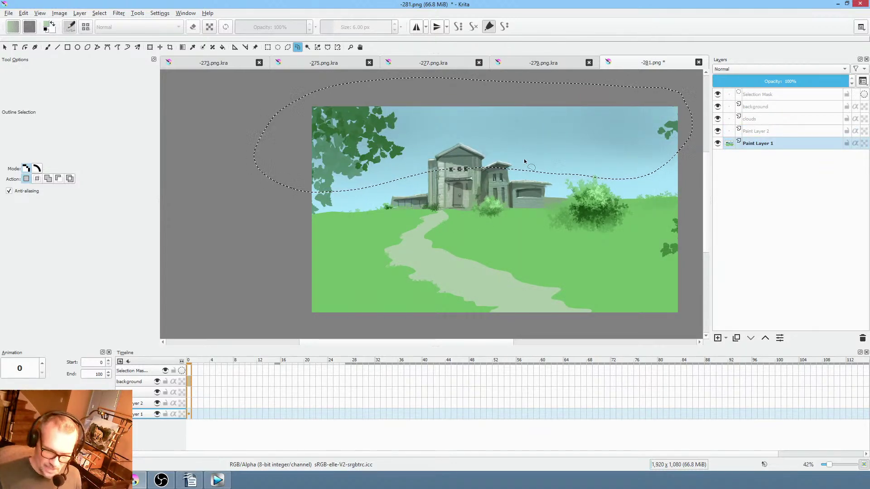
key(ctrl+shift+a)
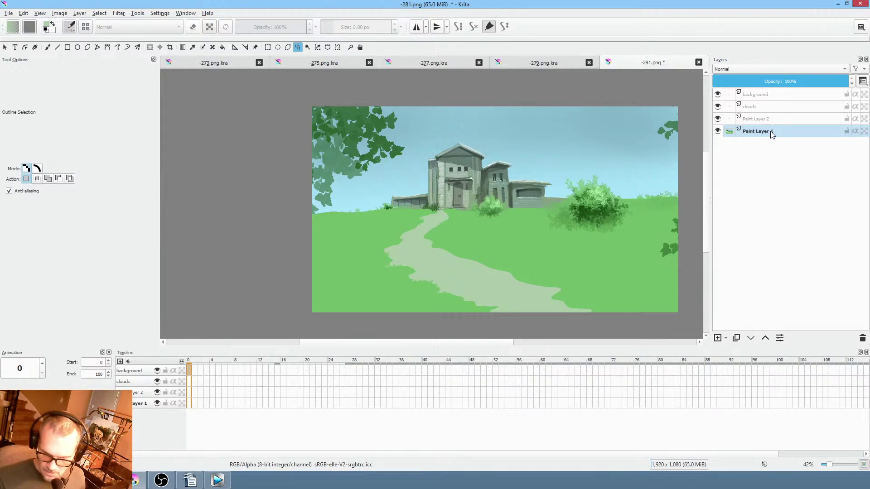
mouse_move(769, 136)
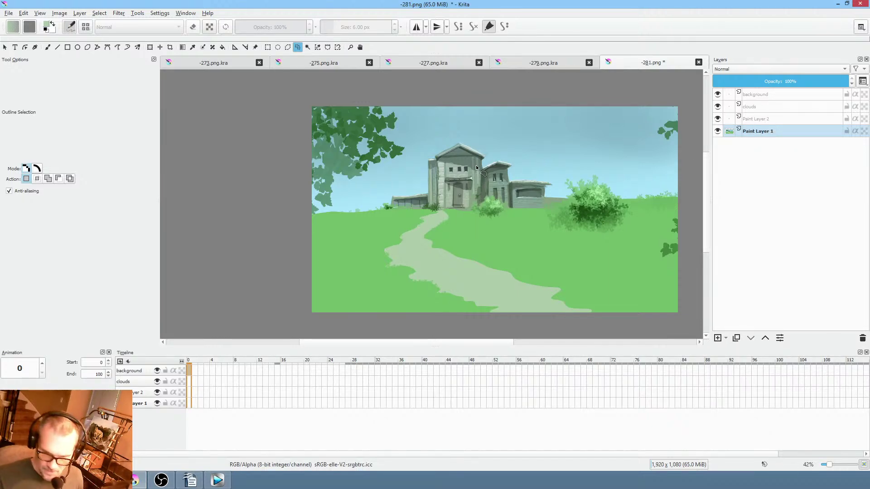
Outline-select the part of the clouds layer that overlaps the tree foliage, delete its cloud pixels and clear the selection.
key(Tab)
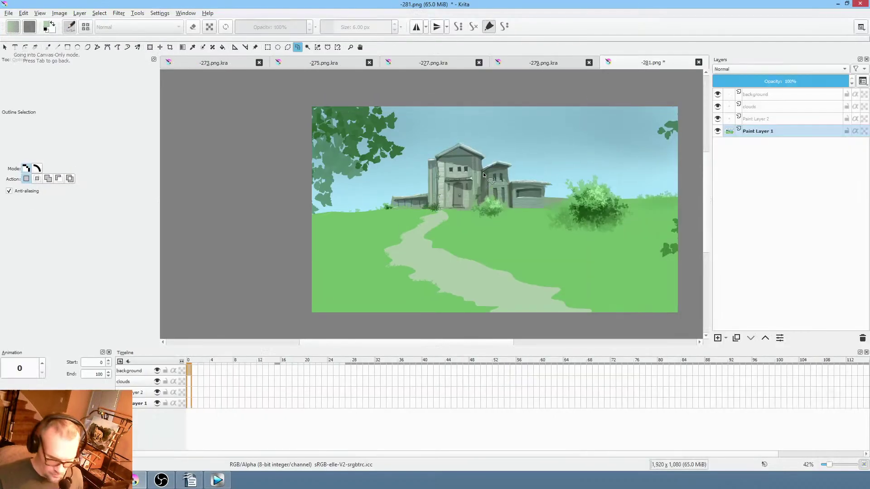
scroll(499, 200, down, 1)
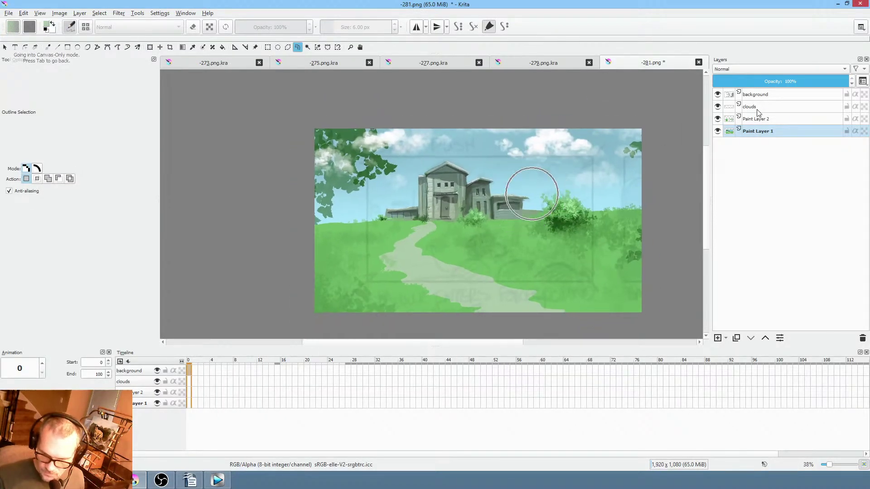
click(782, 107)
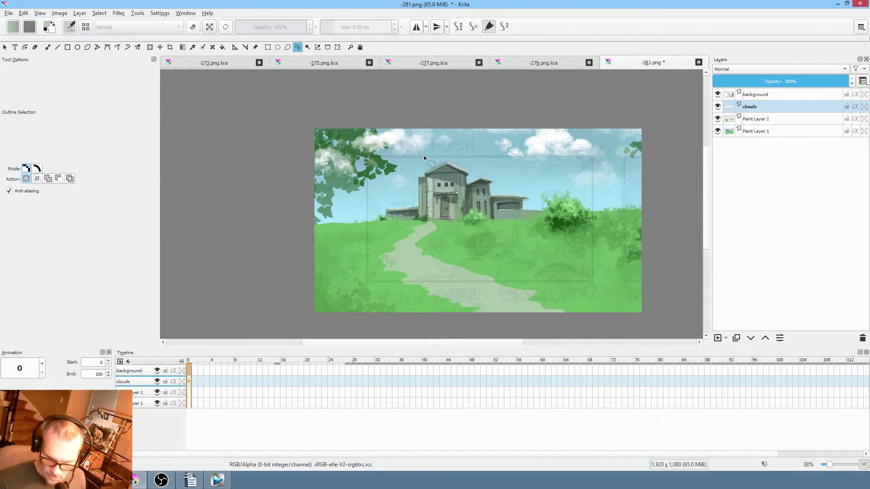
mouse_move(384, 155)
mouse_down()
mouse_move(341, 125)
mouse_move(265, 174)
mouse_move(360, 212)
mouse_move(419, 181)
mouse_up()
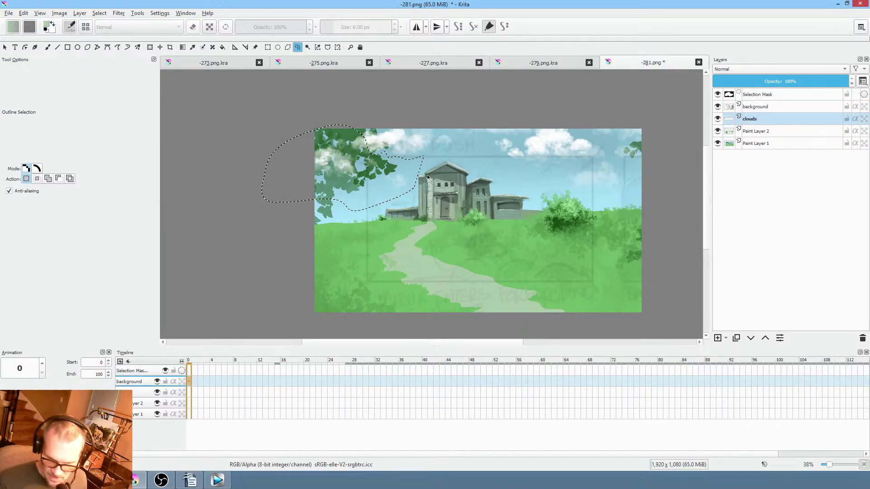
click(776, 117)
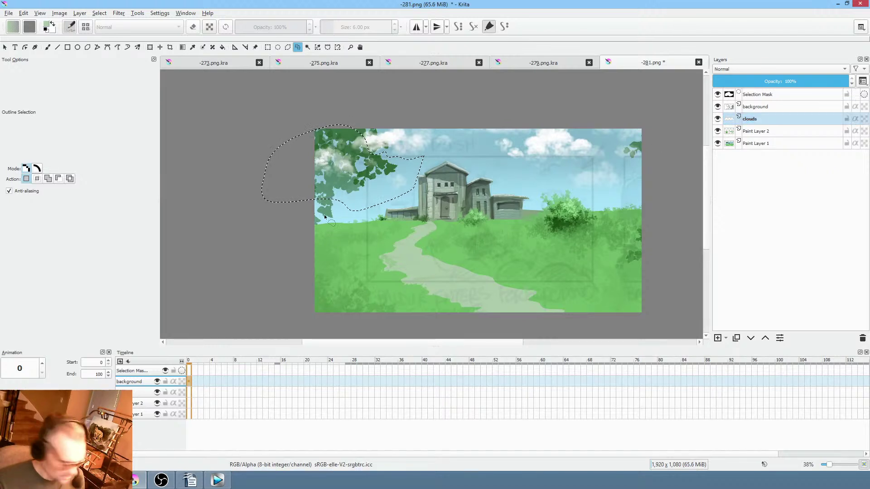
key(Delete)
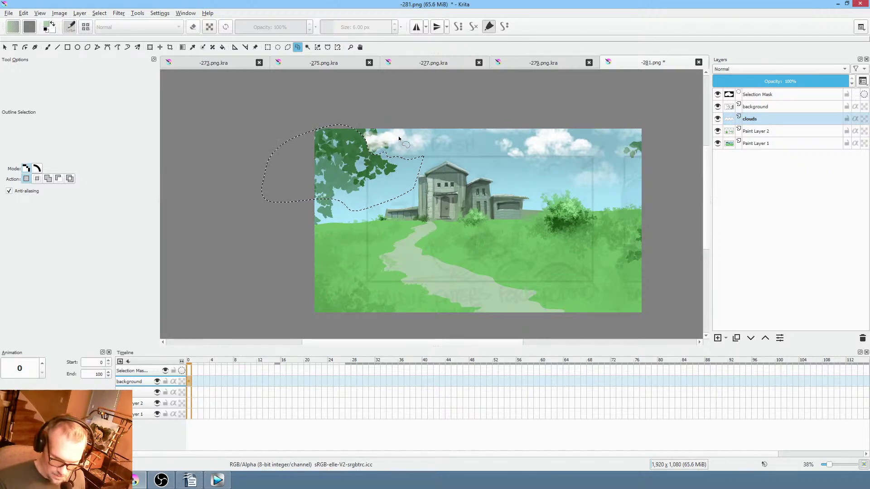
key(ctrl+shift+a)
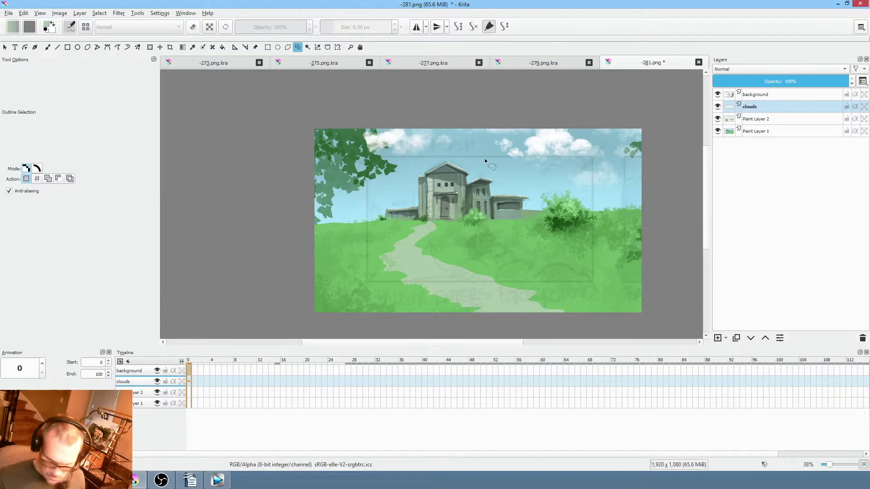
Erase the leftover cloud beside the tree foliage with a textured brush of about 216 px, and lower the eraser's opacity to 41%.
right_click(474, 185)
click(545, 202)
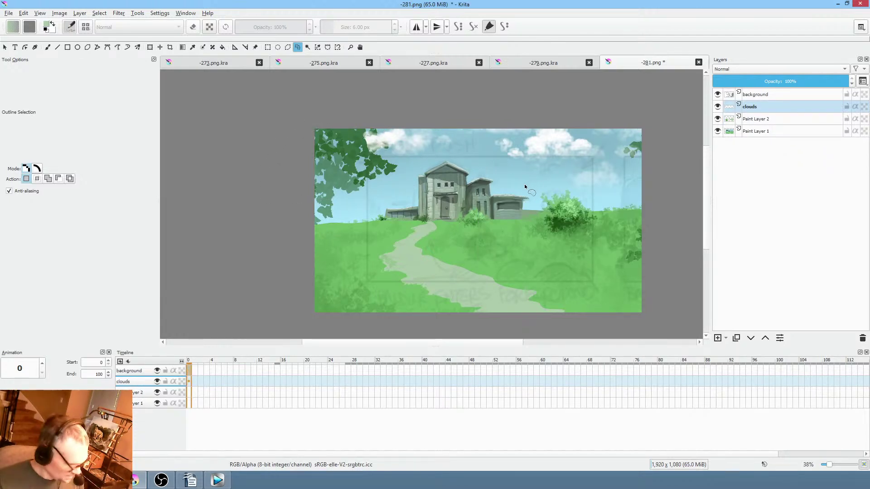
key(b)
right_click(537, 191)
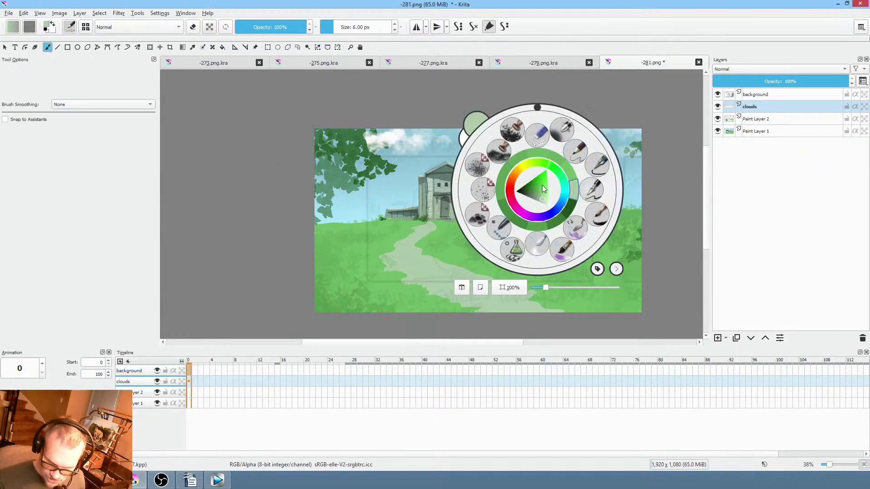
click(485, 229)
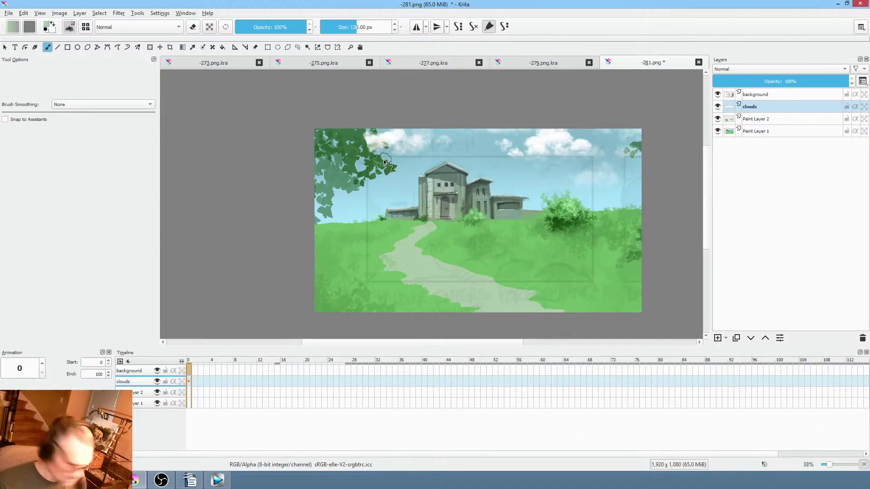
key(e)
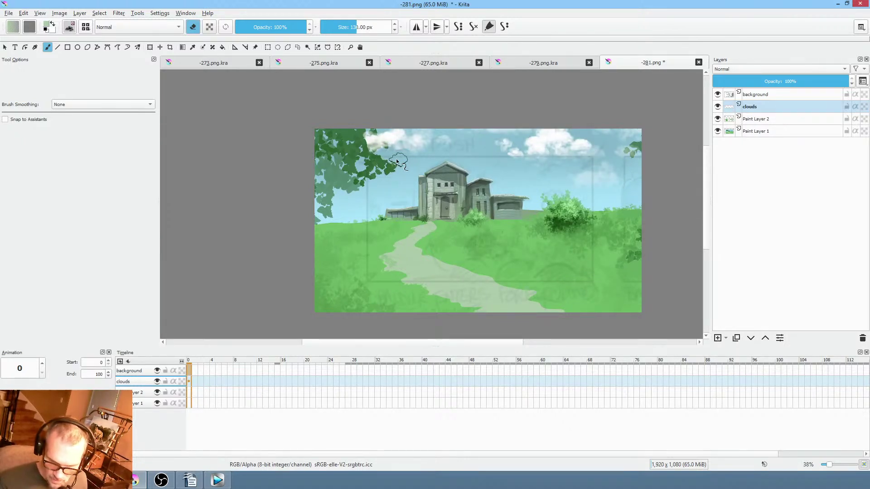
mouse_move(384, 146)
mouse_down()
mouse_move(375, 150)
mouse_move(388, 132)
mouse_move(384, 146)
mouse_move(407, 151)
mouse_move(390, 155)
mouse_up()
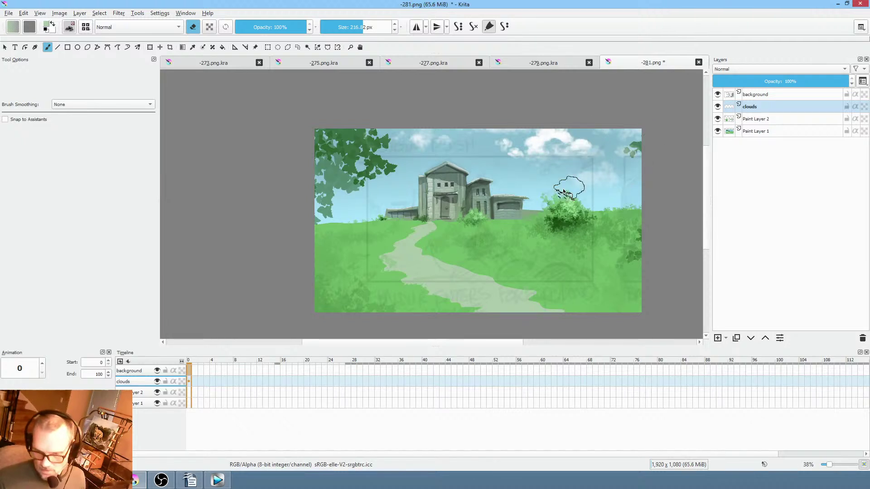
click(266, 27)
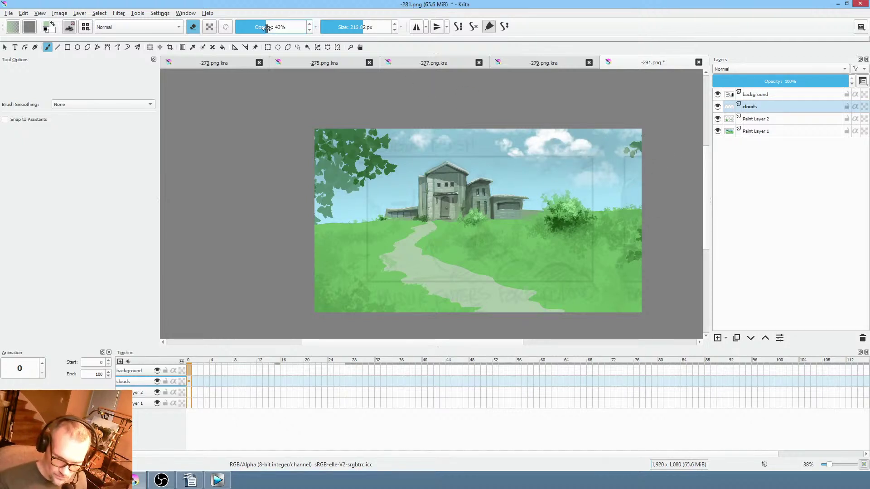
drag(266, 28, 265, 28)
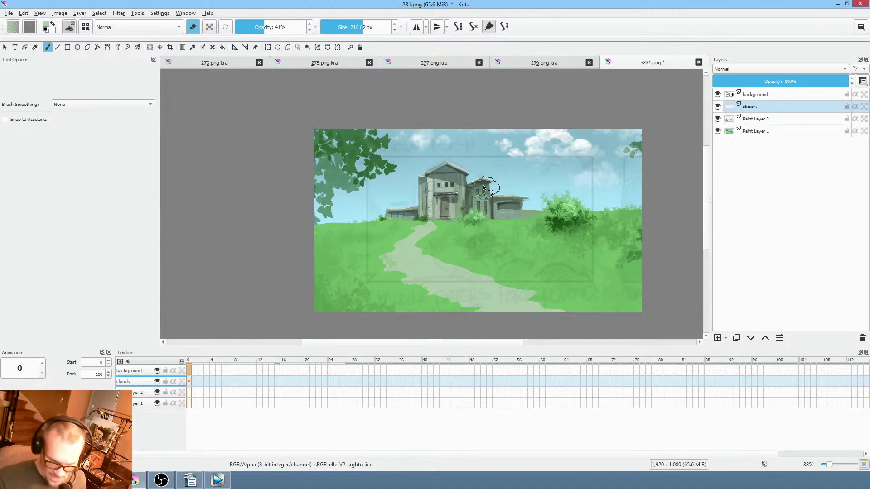
Save the painting under its existing name, -281.png, accepting the save options.
click(9, 14)
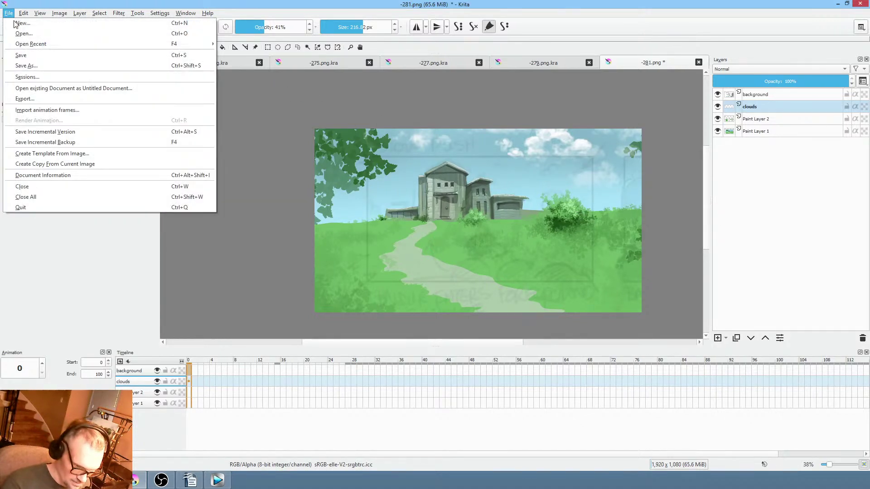
click(23, 53)
click(553, 379)
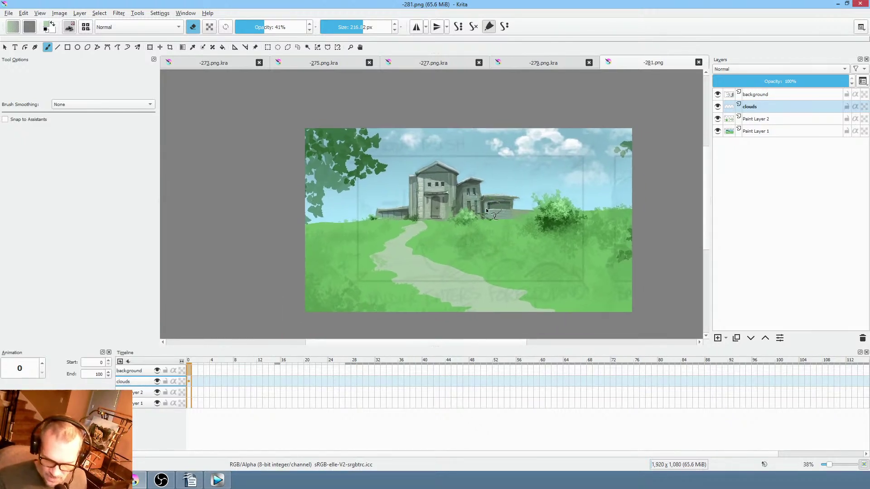
Compare the painting with Paint Layer 2 hidden and shown, and merge that layer down into Paint Layer 1.
scroll(535, 171, up, 5)
mouse_move(535, 171)
mouse_down()
mouse_move(550, 203)
mouse_move(524, 223)
mouse_up()
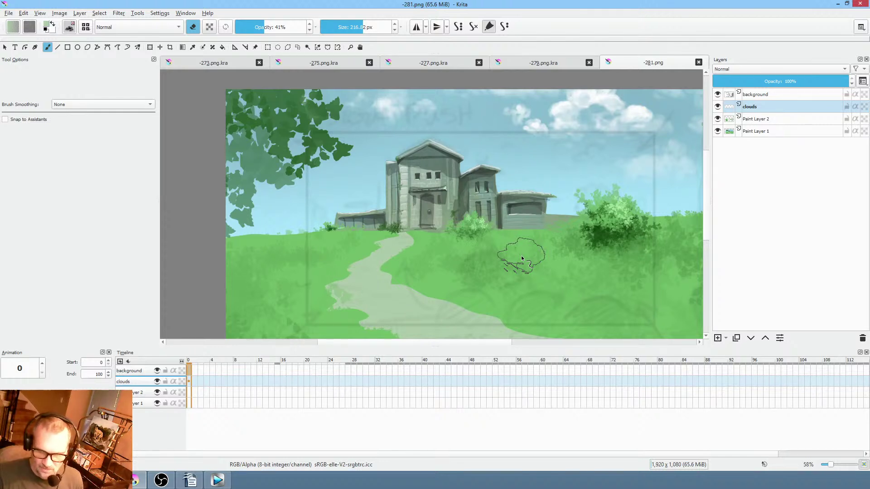
click(772, 131)
click(770, 119)
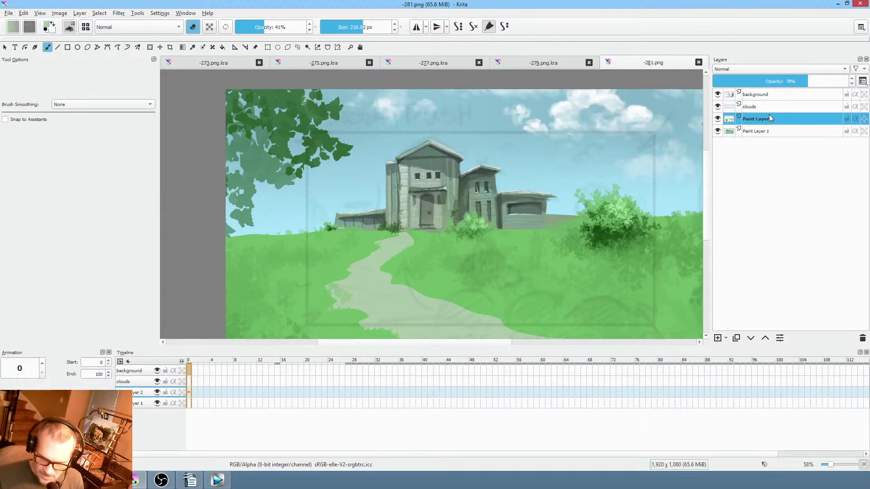
click(718, 119)
click(718, 120)
click(718, 119)
click(718, 119)
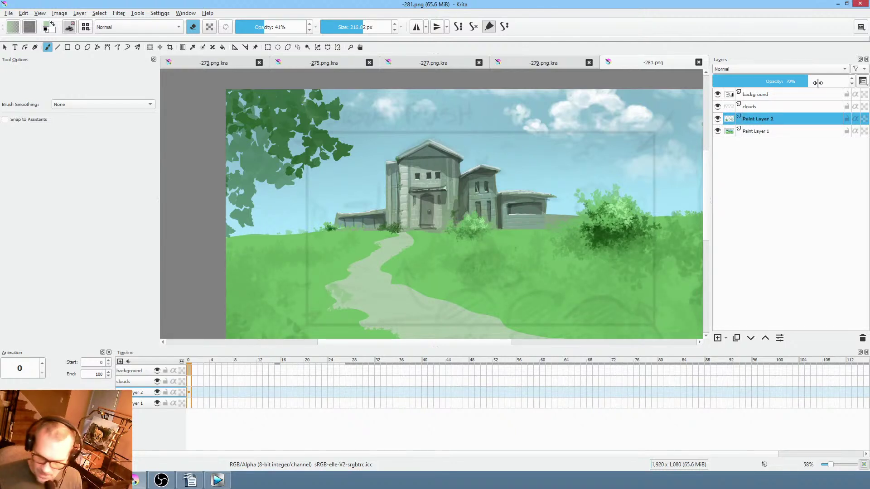
key(ctrl+e)
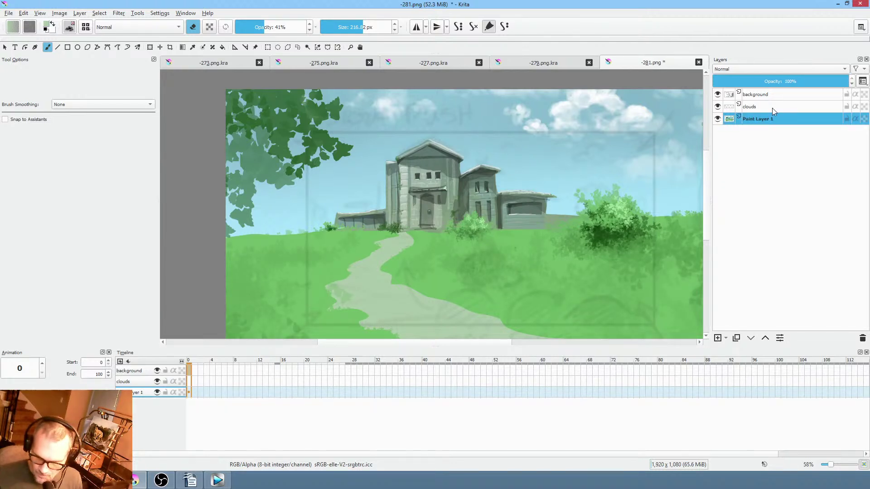
click(718, 107)
click(719, 107)
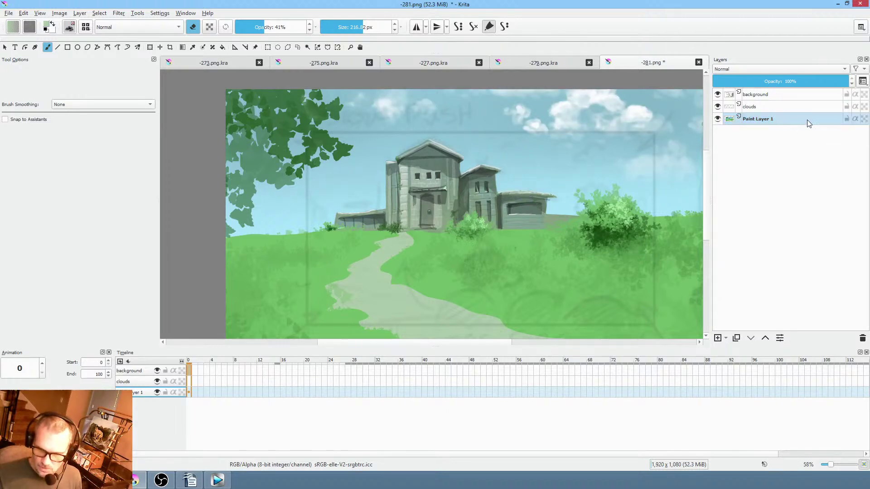
Add a paint layer above Paint Layer 1 and draw filled pale-green blocky silhouettes on both sides of the house with the Freehand Path tool.
click(718, 339)
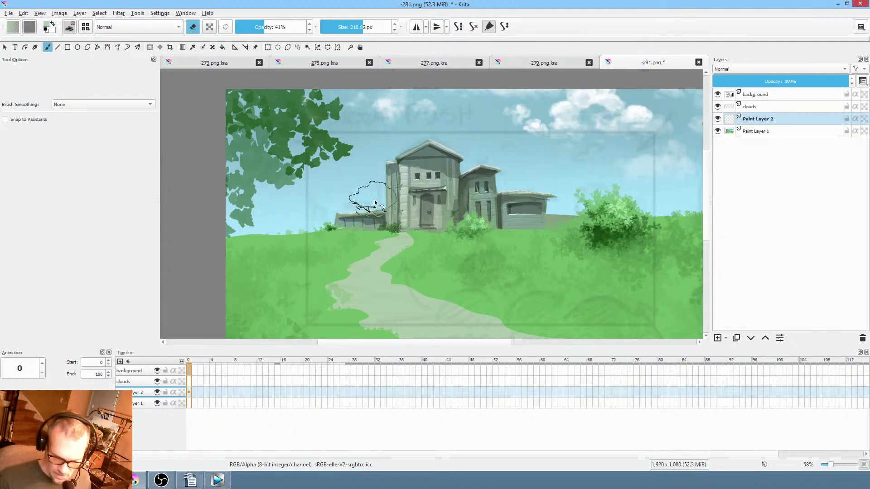
right_click(482, 193)
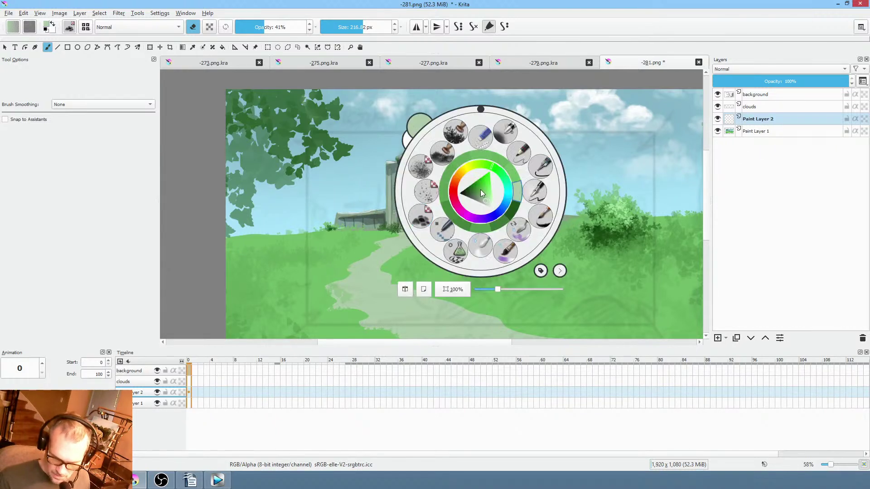
click(520, 155)
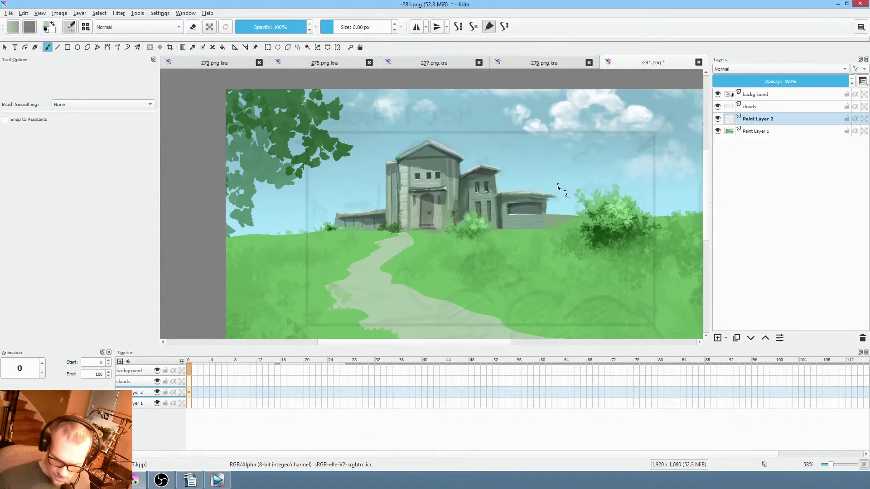
key(p)
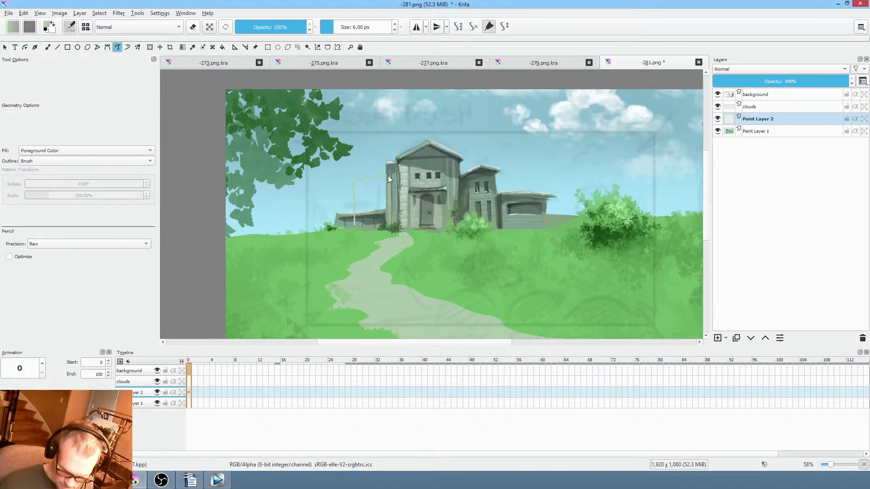
drag(397, 218, 399, 217)
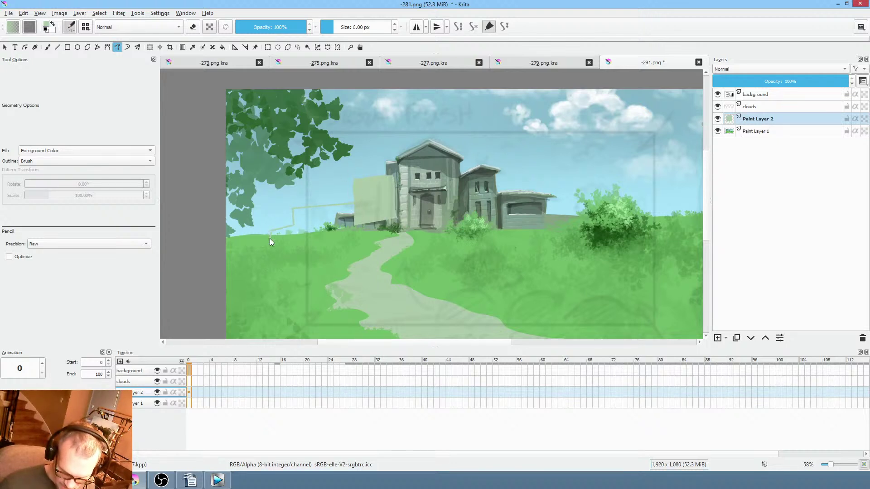
drag(270, 239, 396, 230)
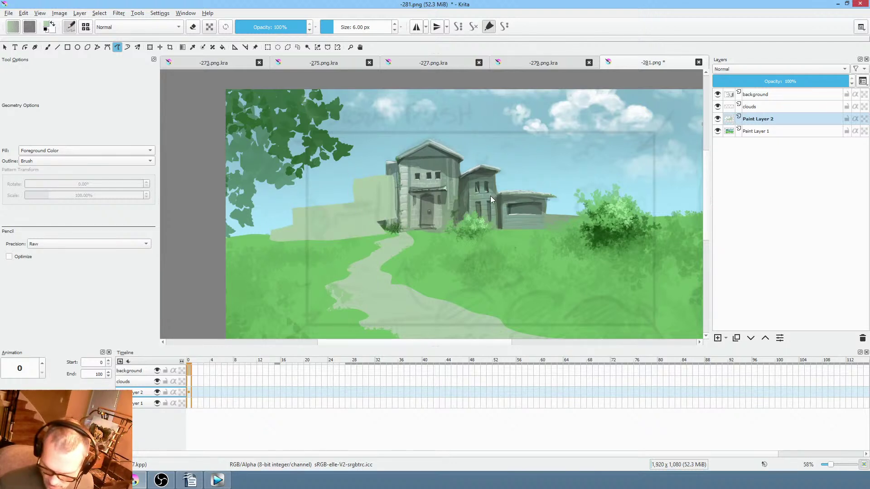
drag(525, 200, 507, 203)
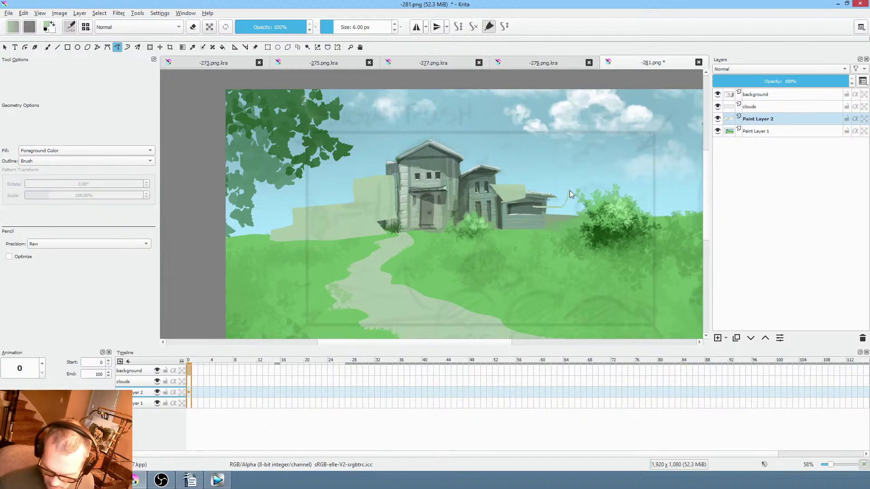
drag(608, 214, 542, 225)
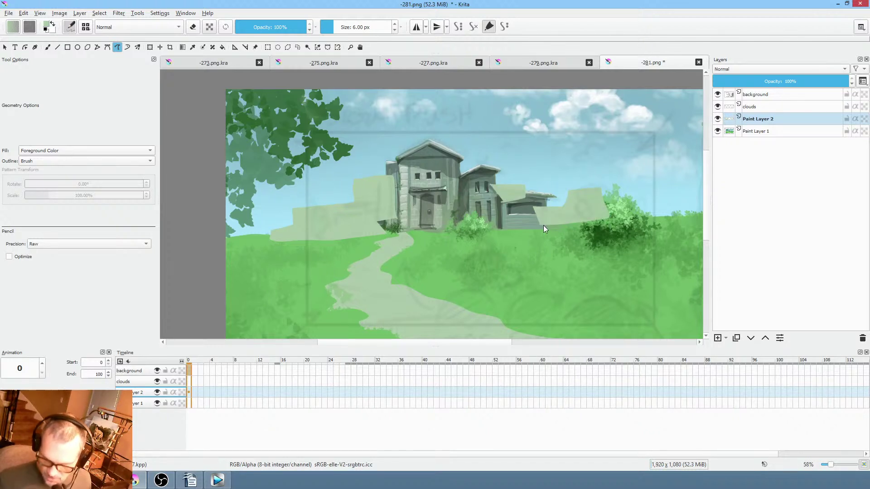
Try the Overlay, Multiply, Darken, Burn and Behind blending modes on Paint Layer 2's silhouettes.
click(760, 68)
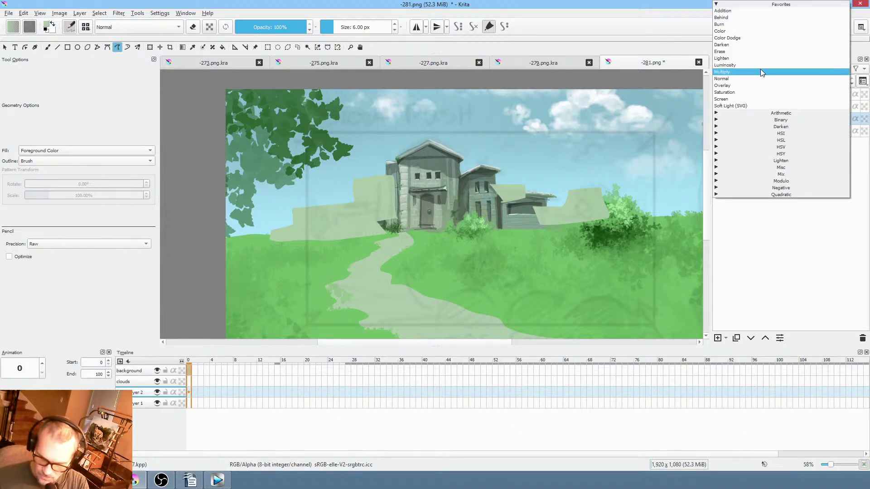
click(762, 86)
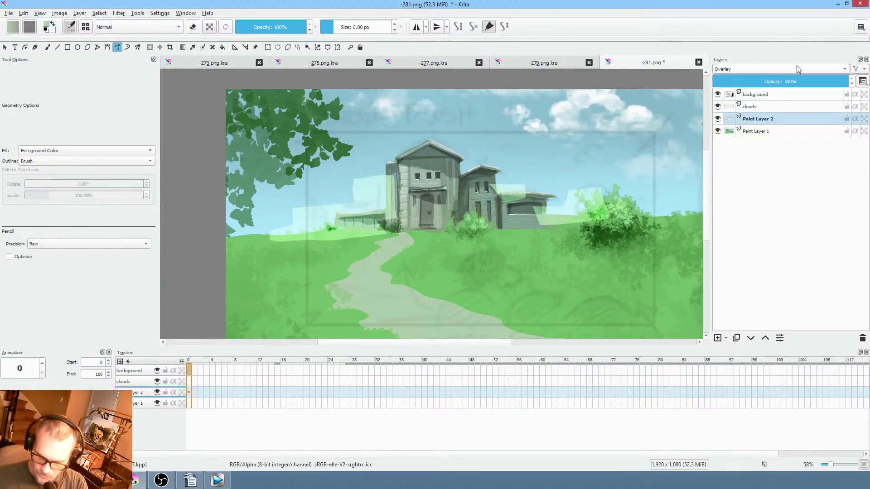
scroll(804, 68, down, 4)
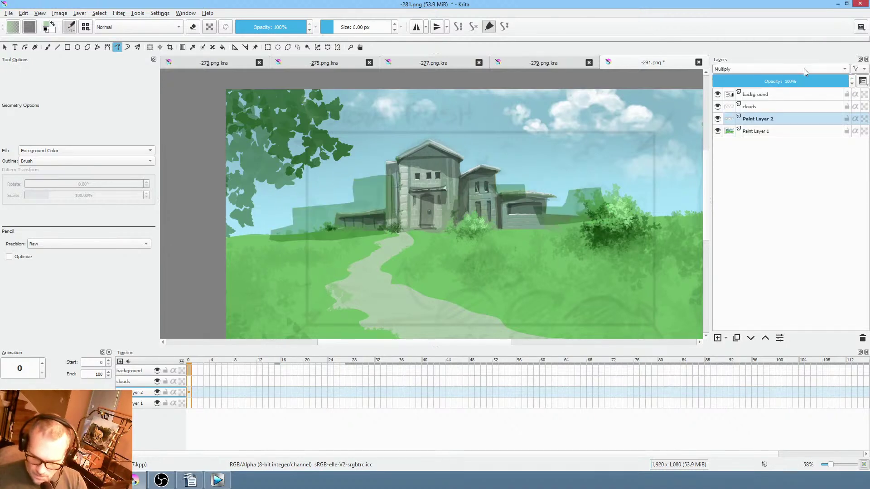
scroll(801, 68, down, 4)
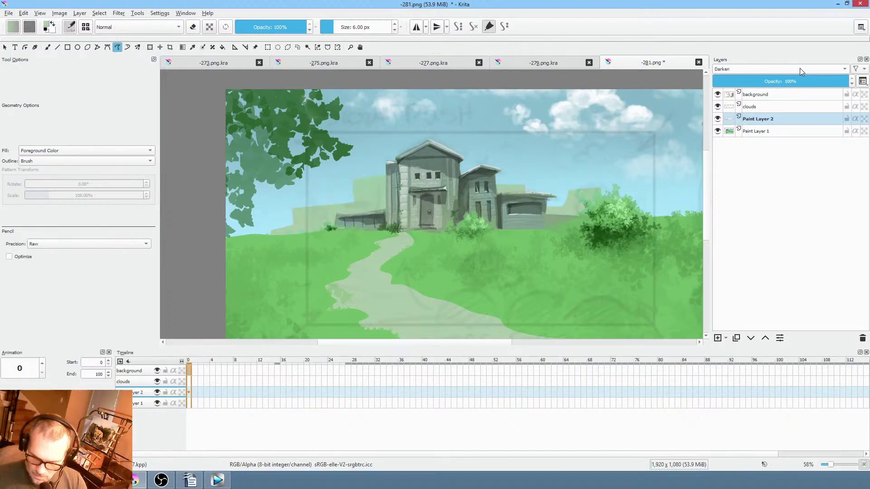
scroll(800, 68, down, 3)
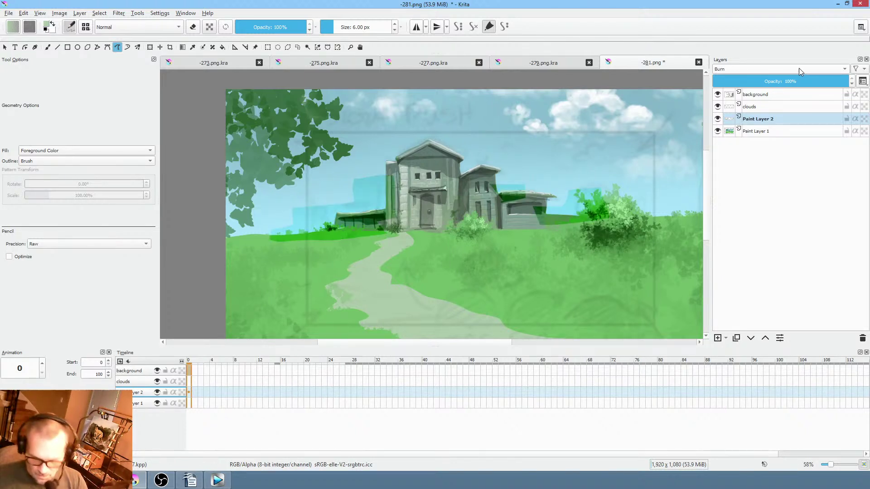
scroll(799, 69, down, 2)
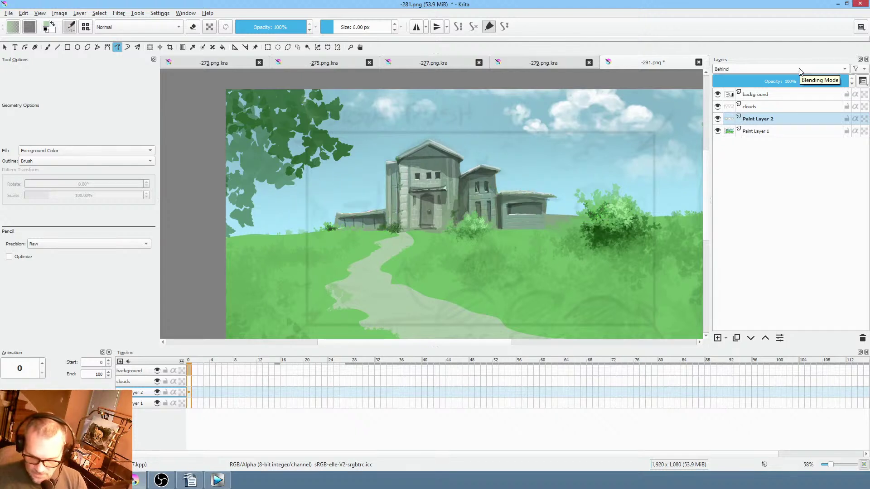
scroll(800, 69, up, 2)
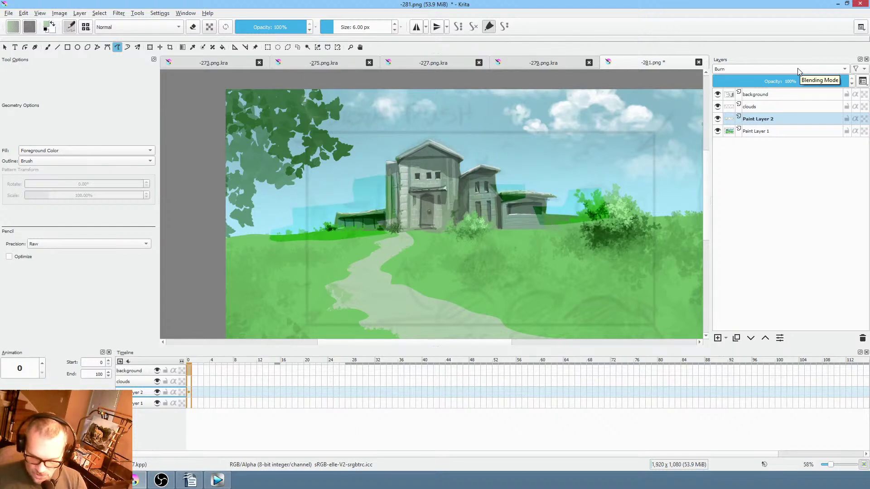
scroll(799, 69, down, 2)
scroll(799, 68, up, 2)
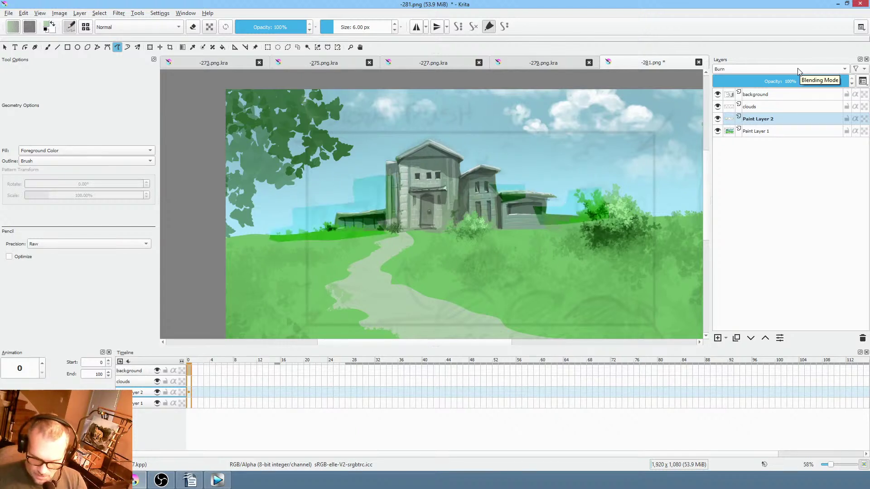
scroll(799, 69, down, 1)
scroll(799, 69, up, 1)
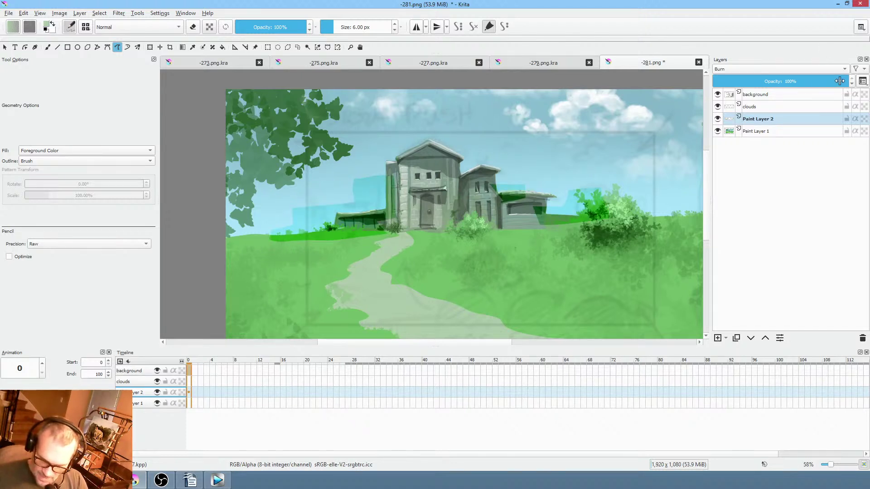
mouse_move(837, 82)
mouse_down()
mouse_move(727, 80)
mouse_move(858, 88)
mouse_up()
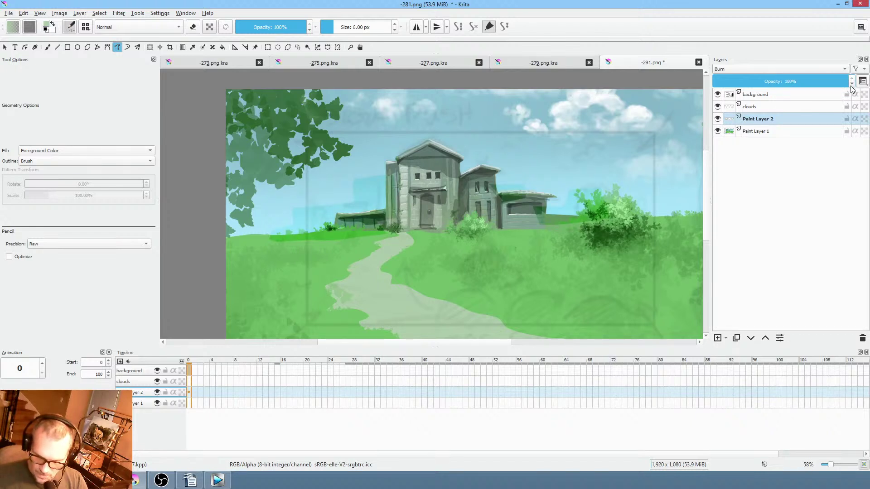
Set Paint Layer 2's blending mode to Darken and compare the painting with the layer hidden and shown.
click(745, 67)
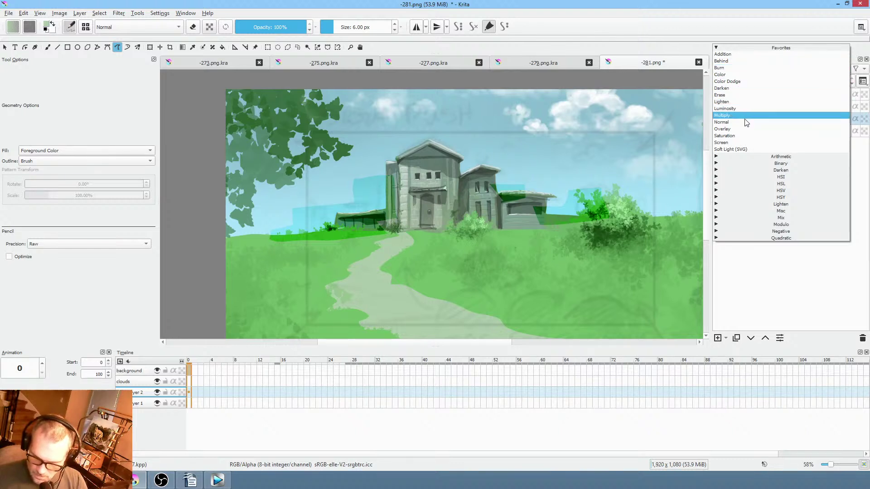
click(744, 88)
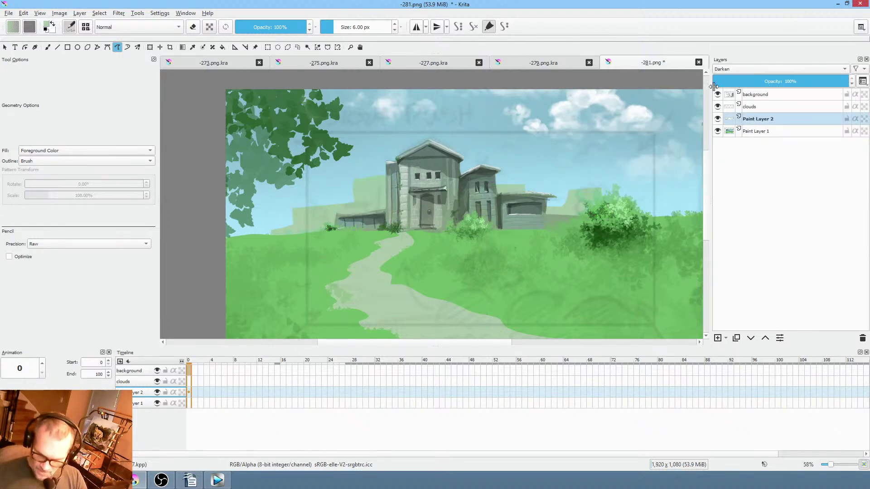
click(719, 119)
click(718, 120)
click(718, 120)
click(718, 120)
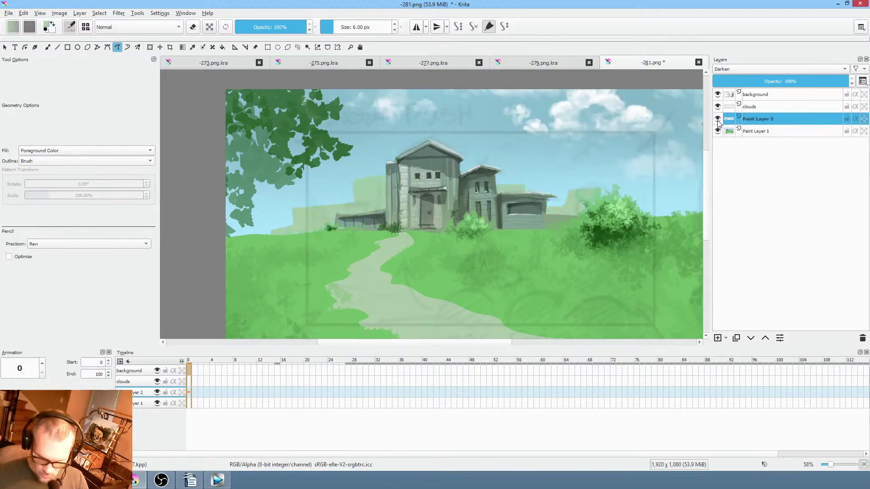
click(718, 119)
click(718, 119)
mouse_move(720, 107)
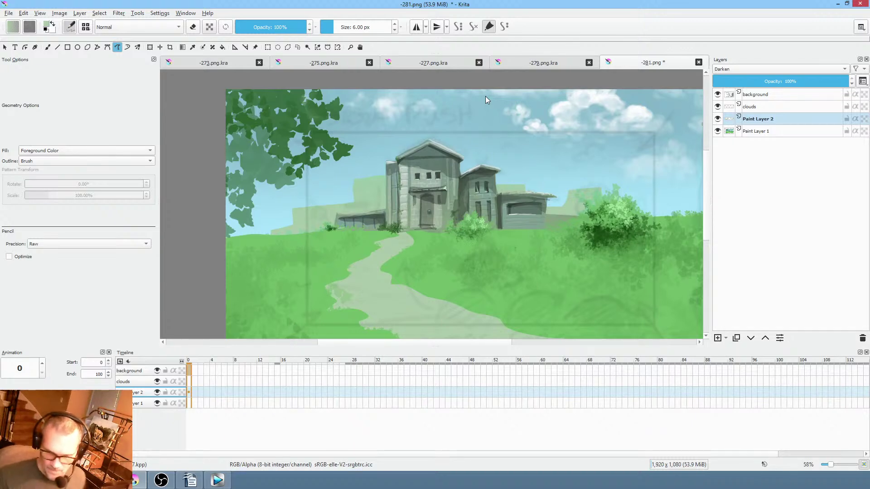
Save the painting under its existing name, -281.png, accepting the save options.
click(9, 13)
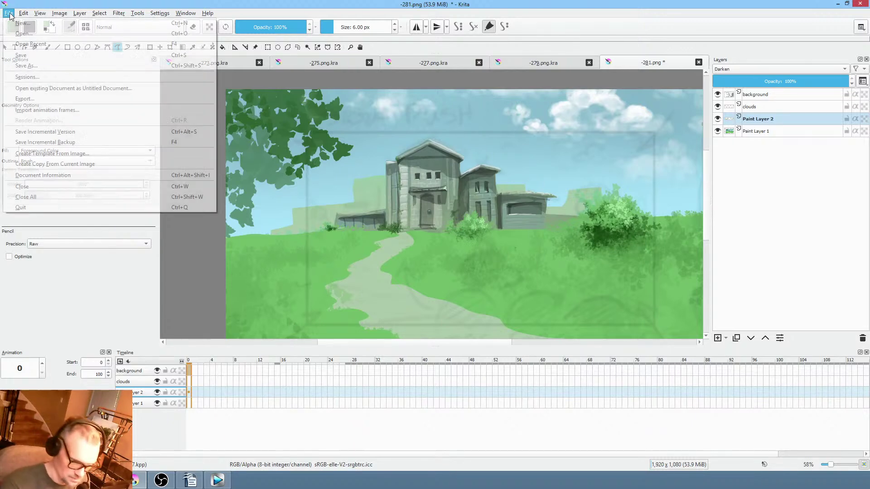
click(32, 55)
click(560, 380)
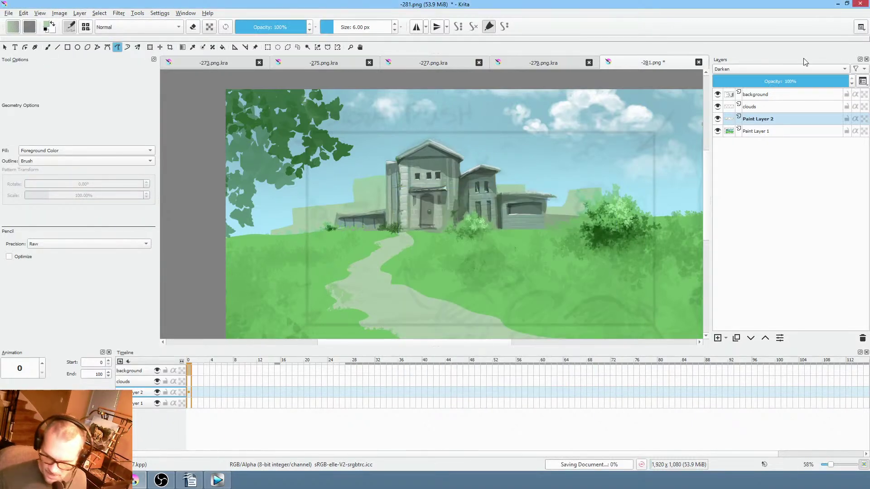
Group the clouds, Paint Layer 2 and Paint Layer 1 layers together.
click(785, 107)
shift+click(774, 132)
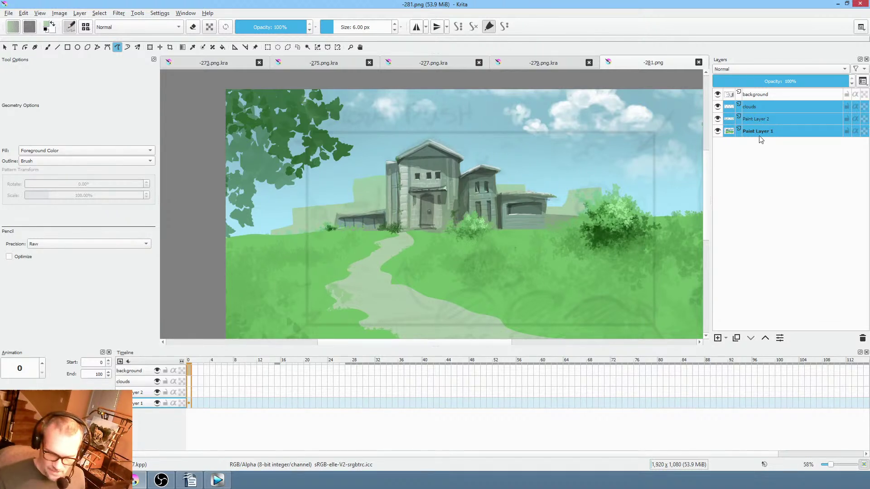
mouse_move(761, 139)
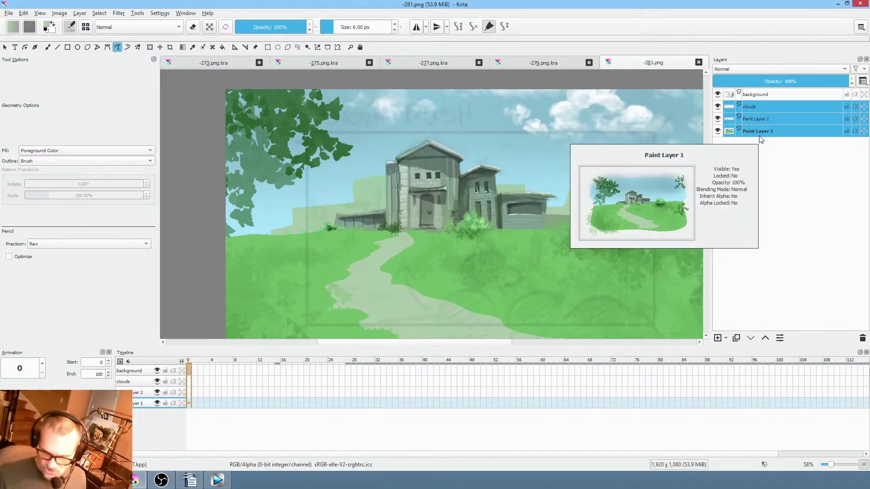
key(ctrl+g)
click(776, 107)
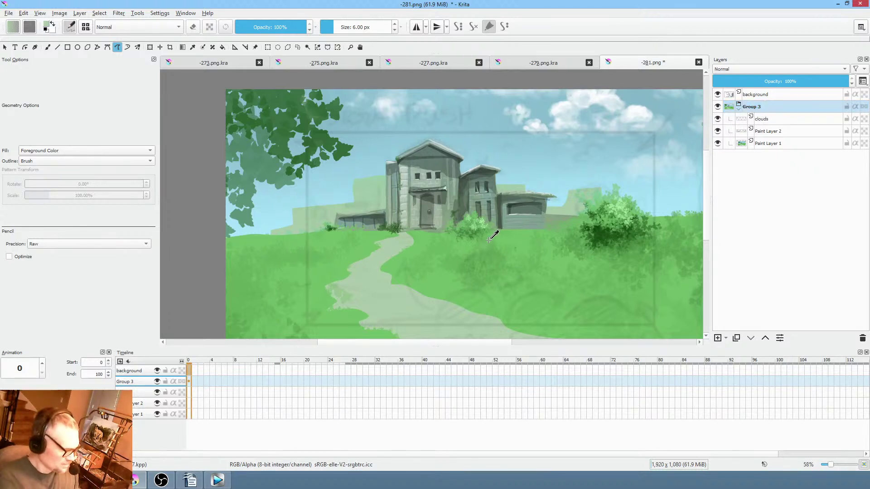
Add a Color Adjustment filter mask to the group, darkening it with an RGBA curve point at input 189, output 139.
right_click(792, 105)
click(790, 103)
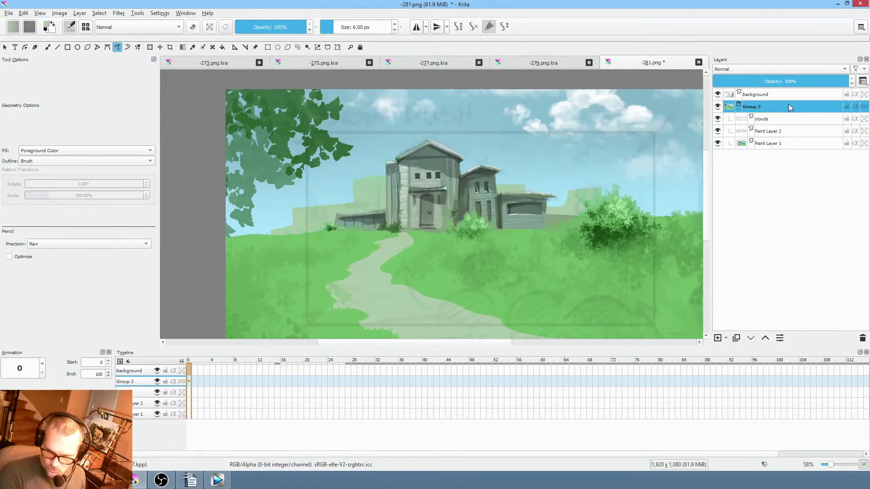
right_click(789, 105)
mouse_move(741, 255)
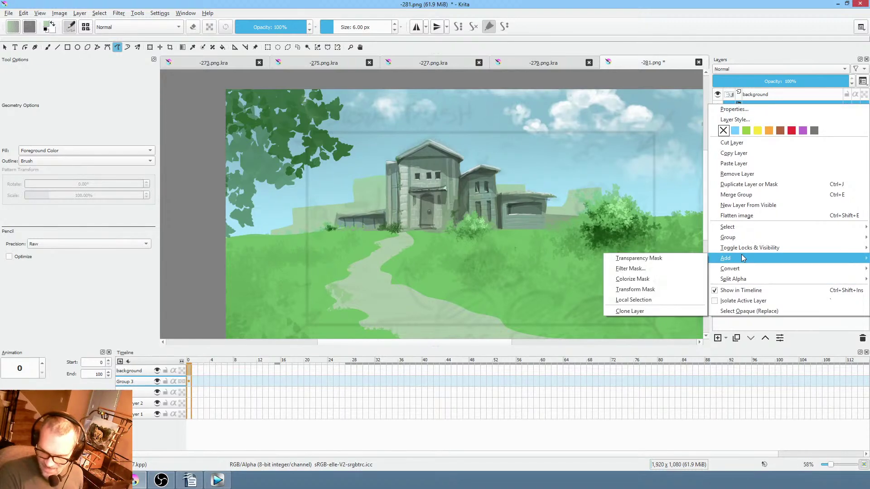
click(654, 268)
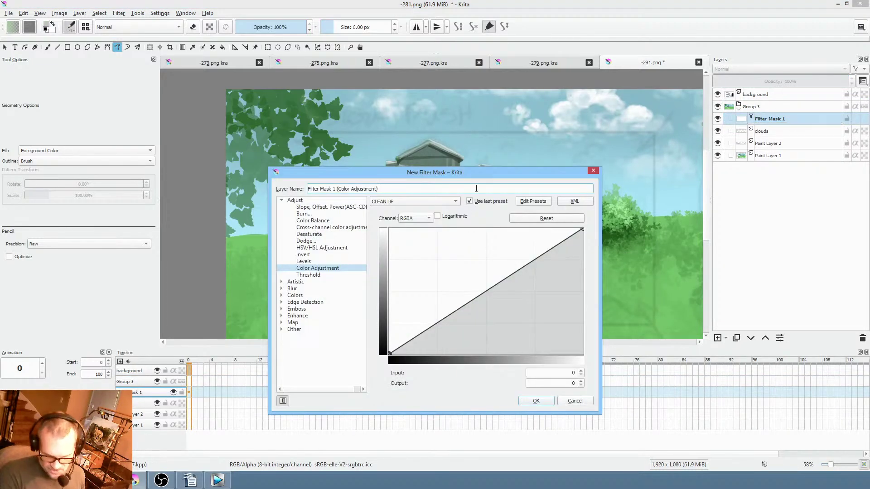
drag(475, 175, 215, 128)
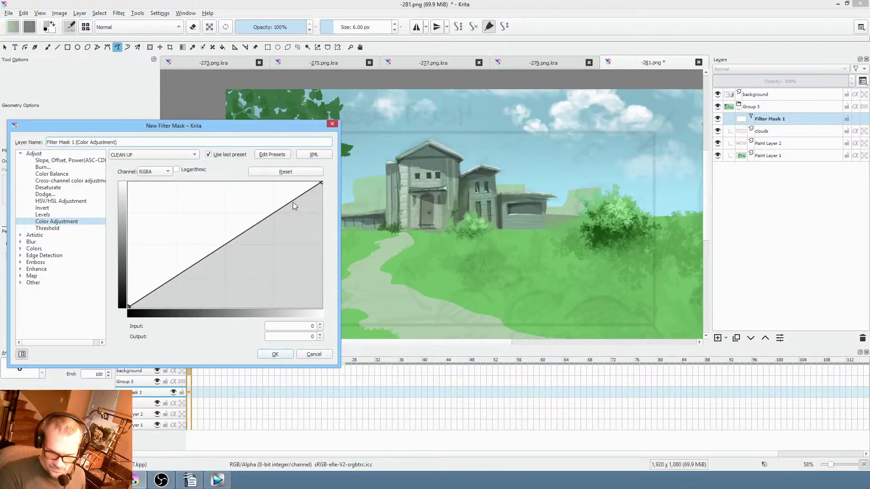
drag(292, 202, 272, 239)
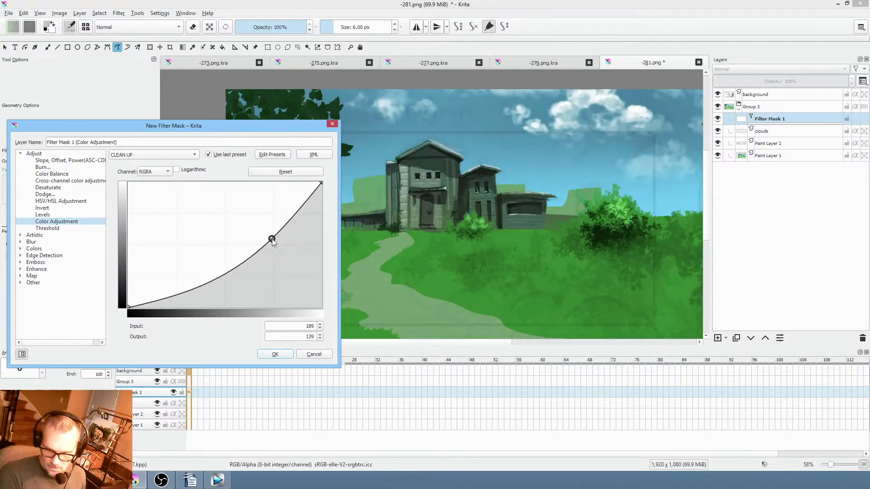
click(275, 355)
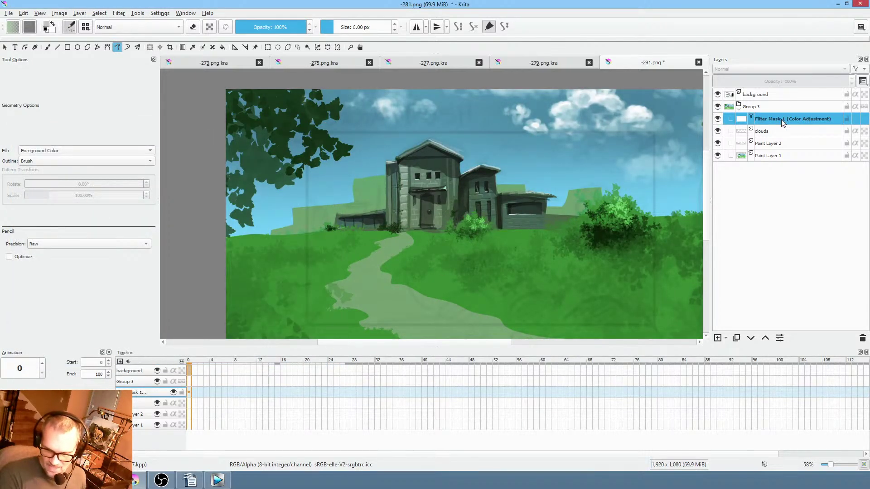
Compare the painting with the Color Adjustment filter mask hidden and shown, and leave the mask hidden.
click(719, 121)
click(720, 122)
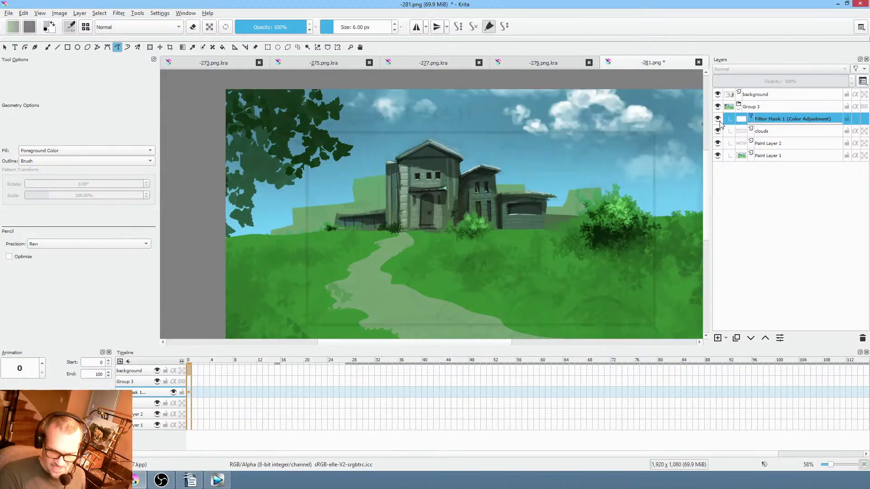
click(720, 122)
click(720, 122)
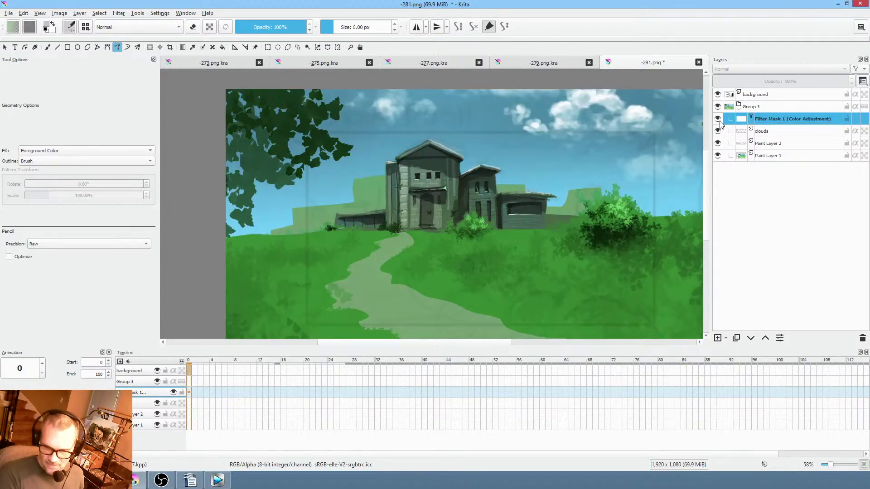
click(720, 122)
click(720, 122)
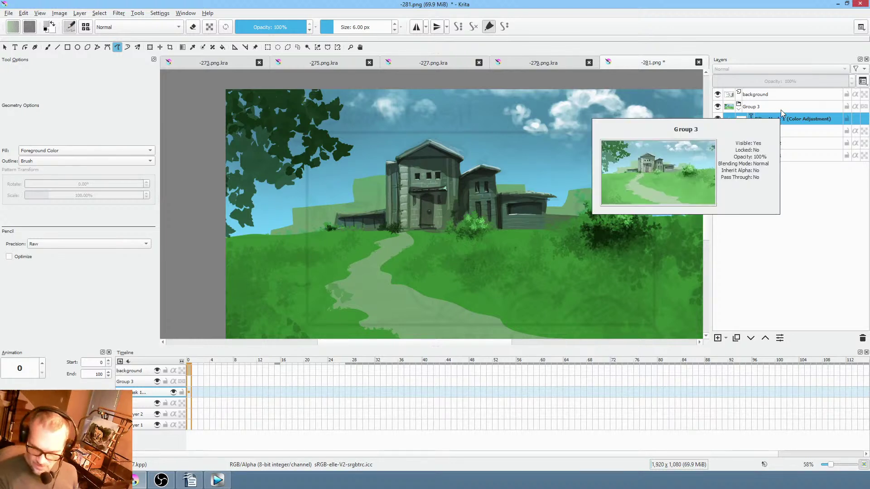
mouse_move(780, 119)
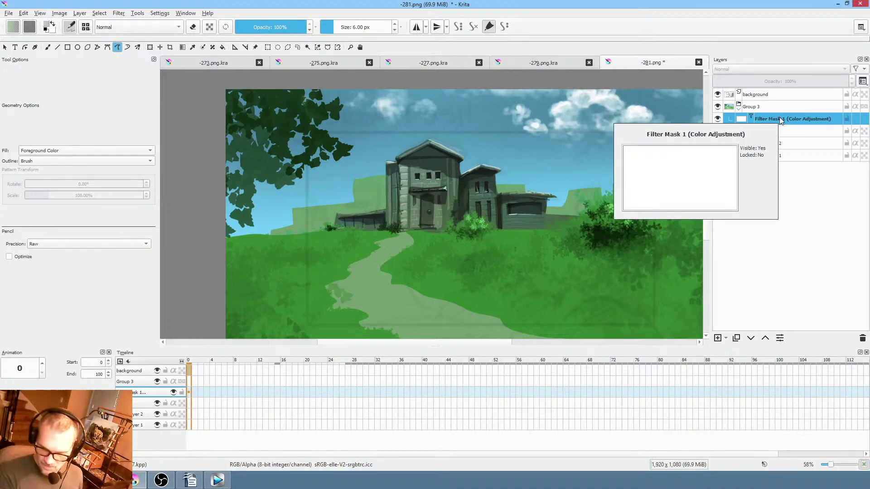
click(717, 119)
mouse_move(718, 121)
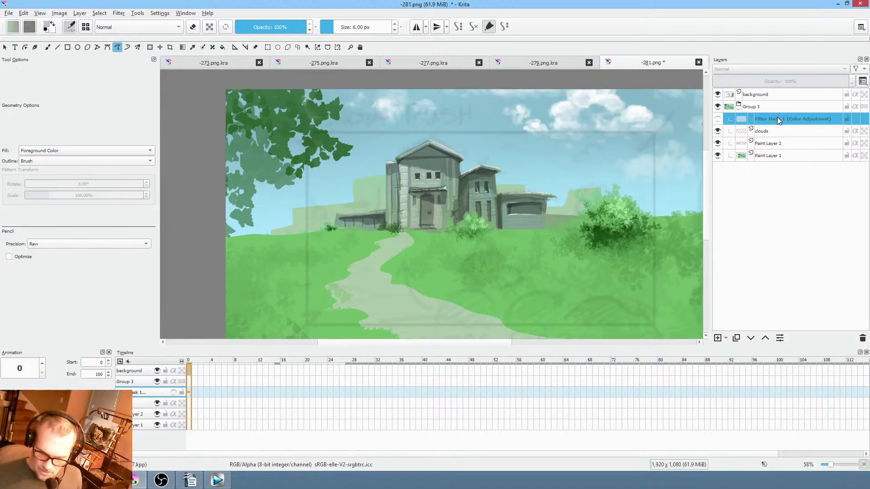
mouse_move(785, 116)
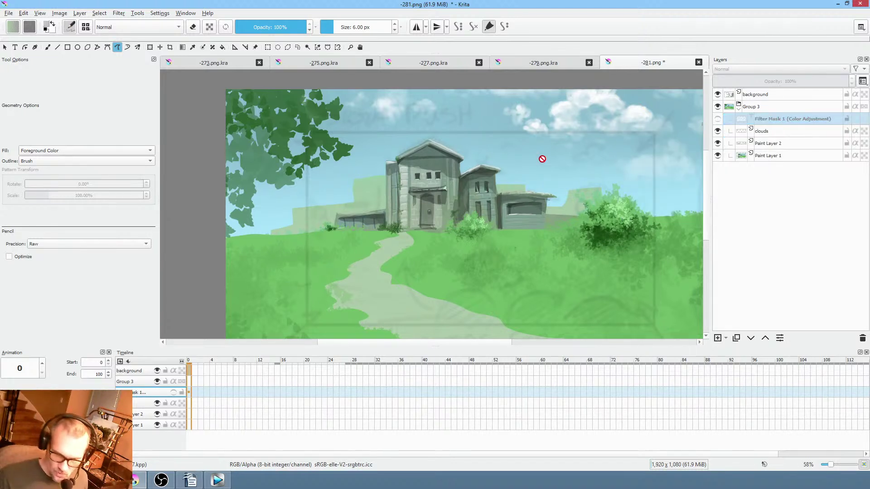
Add a new paint layer directly above the clouds layer inside Group 3.
drag(547, 234, 520, 226)
click(801, 113)
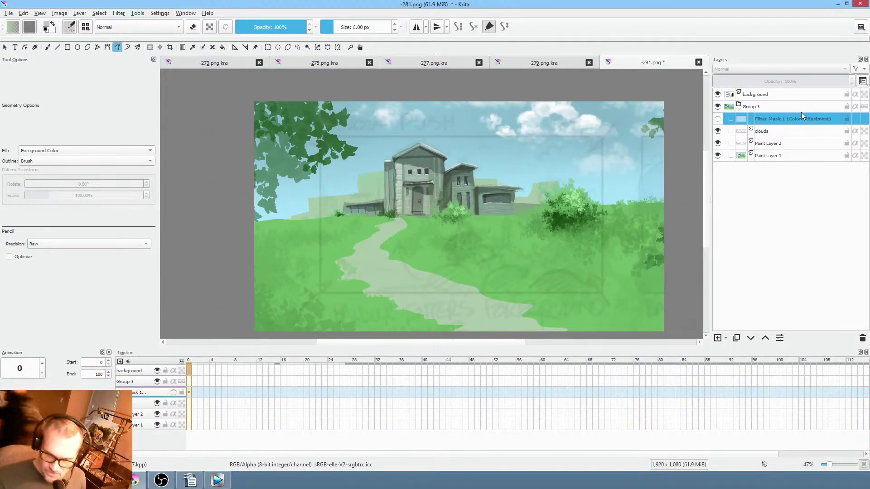
click(788, 131)
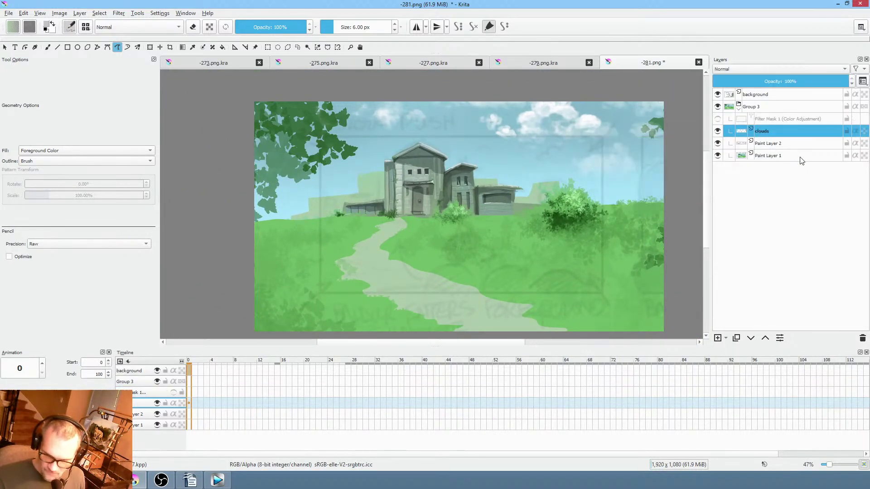
click(717, 339)
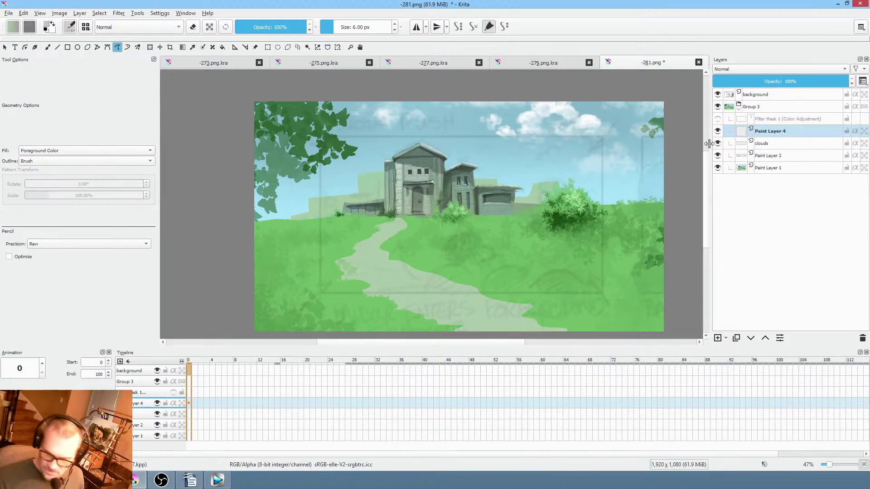
click(792, 132)
Shade the house, sky, path and grass on Paint Layer 4 in black, using a soft airbrush about 889 px wide.
right_click(455, 228)
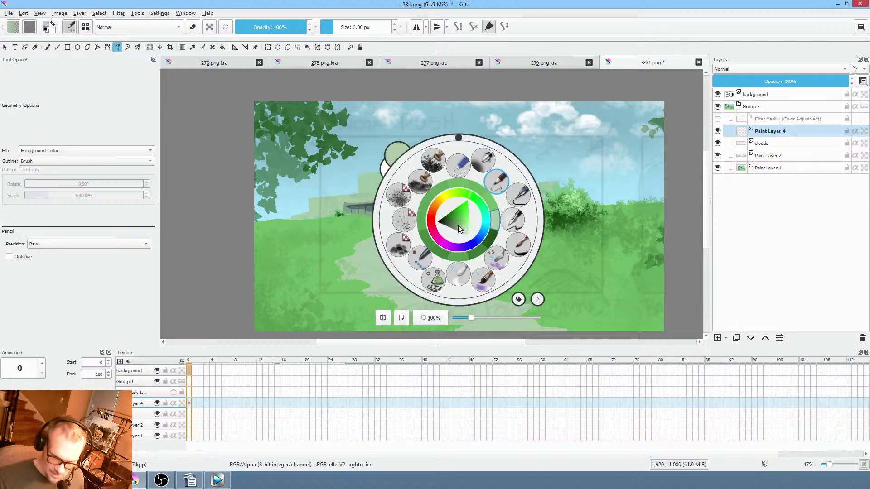
click(434, 226)
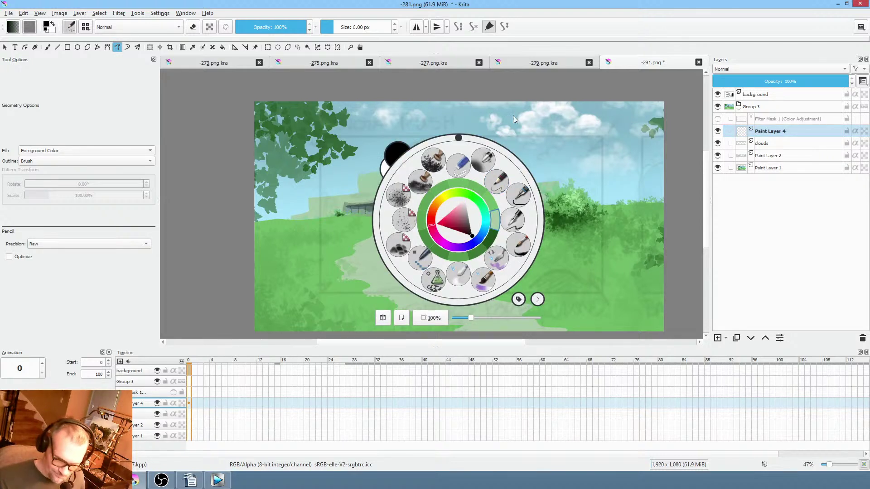
click(483, 162)
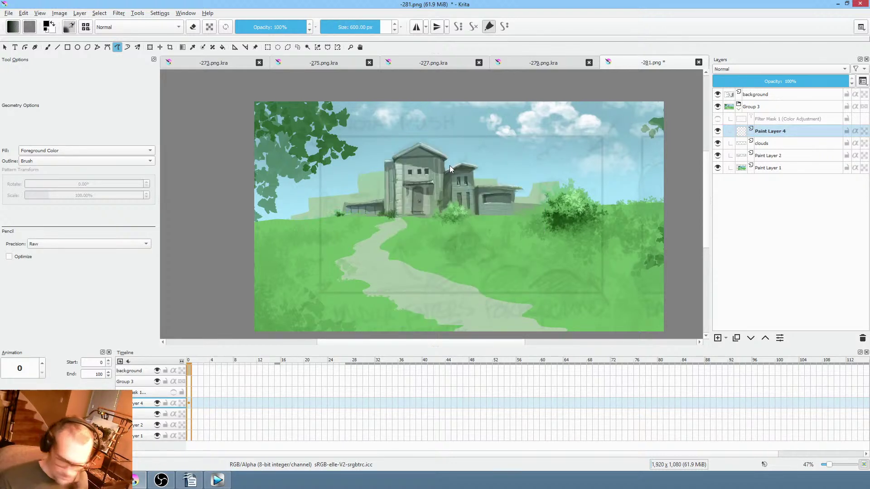
key(b)
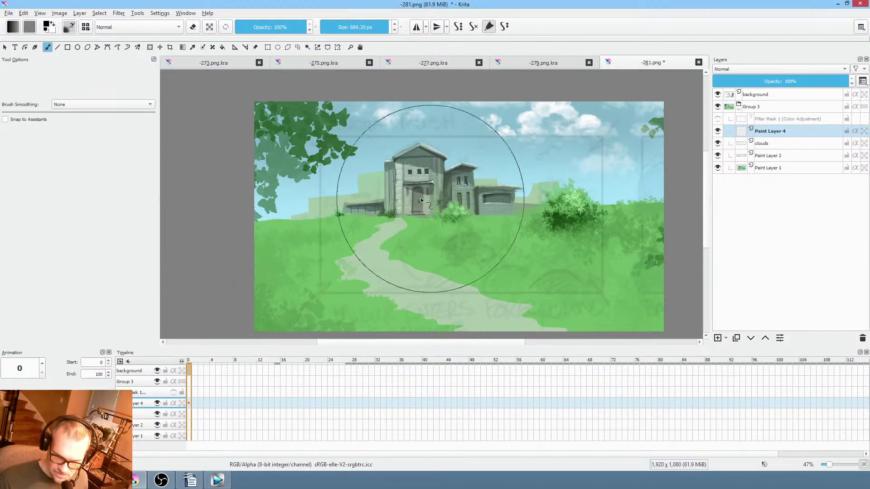
mouse_move(314, 126)
mouse_down()
mouse_move(422, 96)
mouse_move(186, 248)
mouse_move(375, 160)
mouse_move(433, 158)
mouse_move(247, 268)
mouse_move(624, 116)
mouse_move(303, 302)
mouse_move(642, 132)
mouse_move(360, 314)
mouse_move(604, 204)
mouse_move(603, 228)
mouse_move(649, 258)
mouse_up()
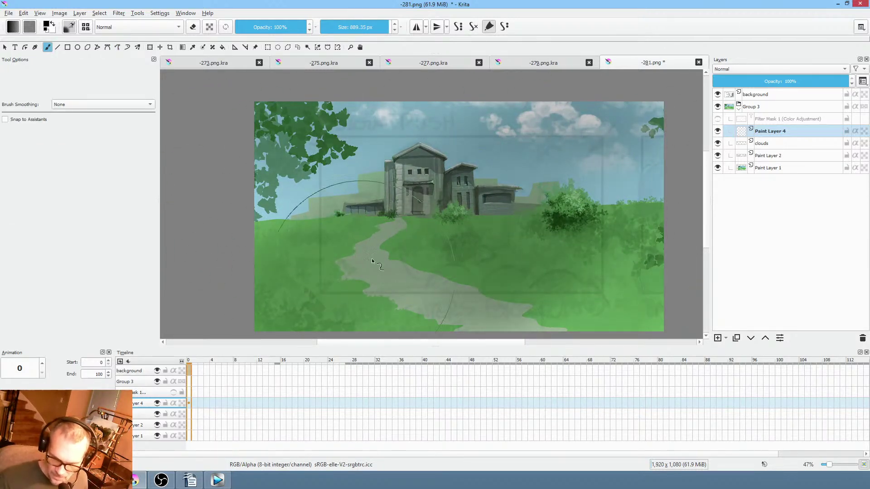
mouse_move(341, 213)
mouse_down()
mouse_move(404, 172)
mouse_move(261, 242)
mouse_move(257, 187)
mouse_move(419, 92)
mouse_move(476, 140)
mouse_move(453, 221)
mouse_up()
mouse_move(474, 174)
mouse_down()
mouse_move(395, 223)
mouse_move(374, 289)
mouse_move(396, 300)
mouse_up()
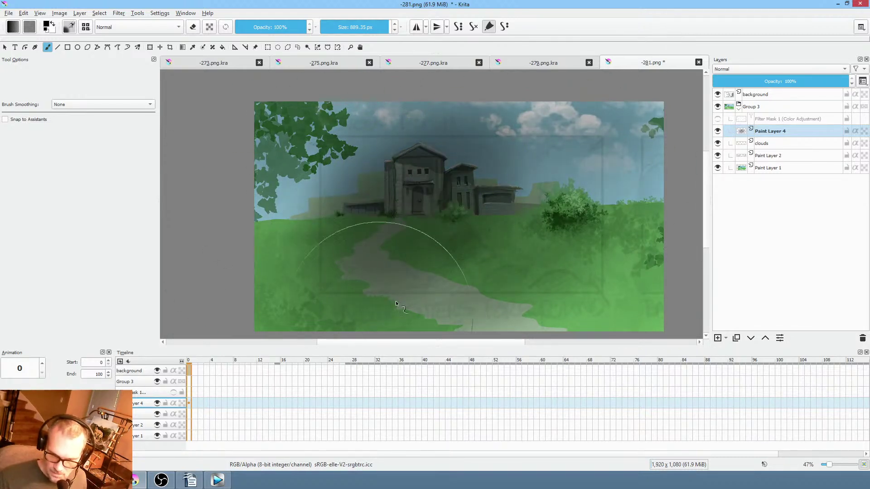
mouse_move(386, 174)
mouse_down()
mouse_move(369, 273)
mouse_move(466, 284)
mouse_move(621, 259)
mouse_move(678, 161)
mouse_move(664, 152)
mouse_move(669, 258)
mouse_move(658, 287)
mouse_move(673, 309)
mouse_move(643, 282)
mouse_move(574, 300)
mouse_move(471, 373)
mouse_up()
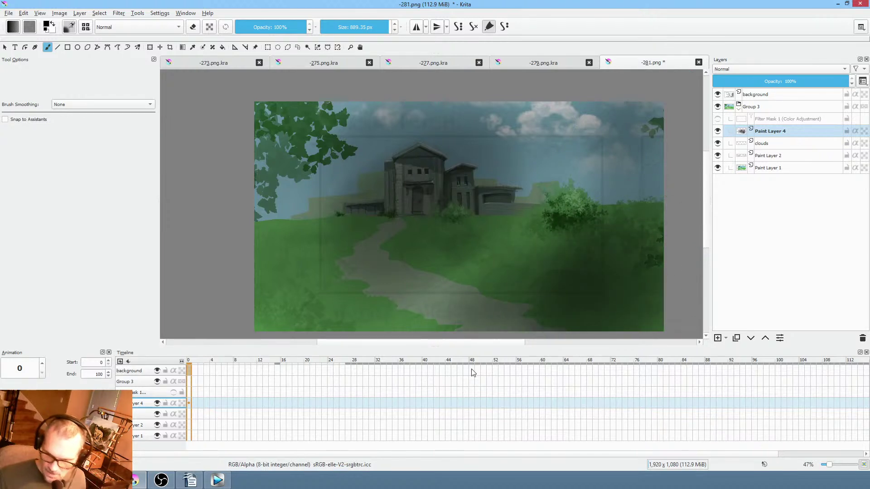
Set Paint Layer 4's blending mode to Overlay, with its opacity at 100%.
click(771, 69)
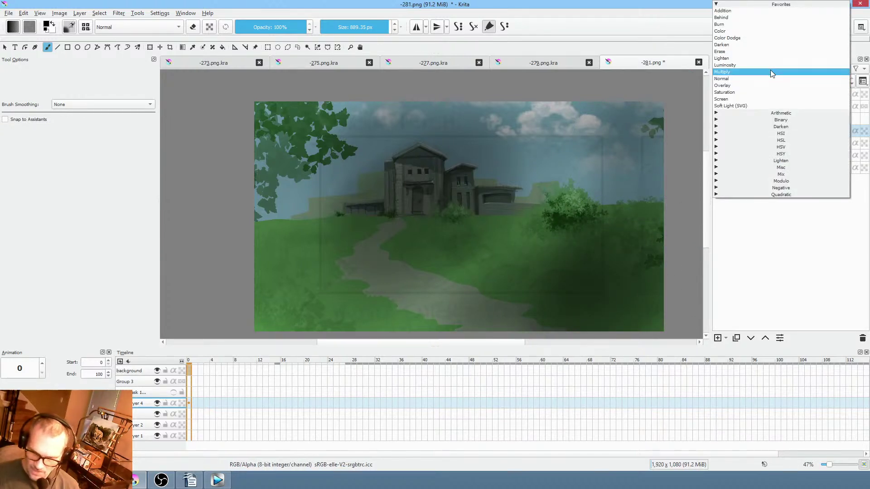
click(773, 85)
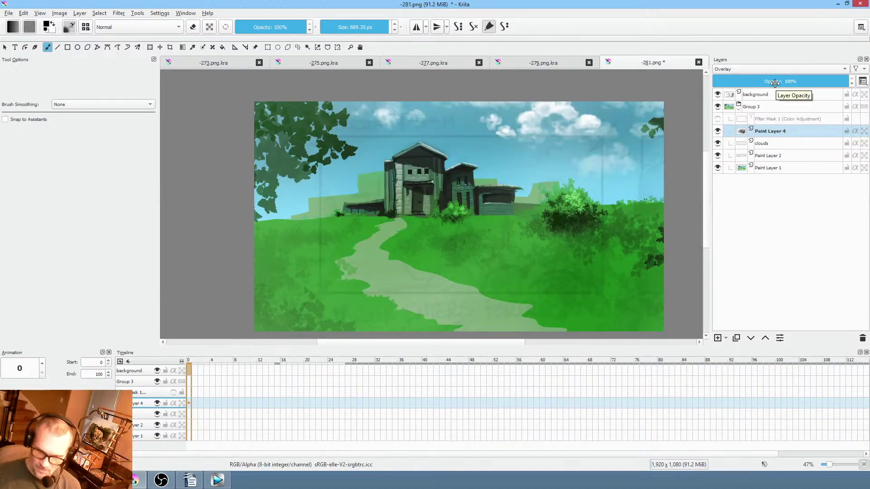
mouse_move(815, 82)
mouse_down()
mouse_move(734, 85)
mouse_move(854, 89)
mouse_up()
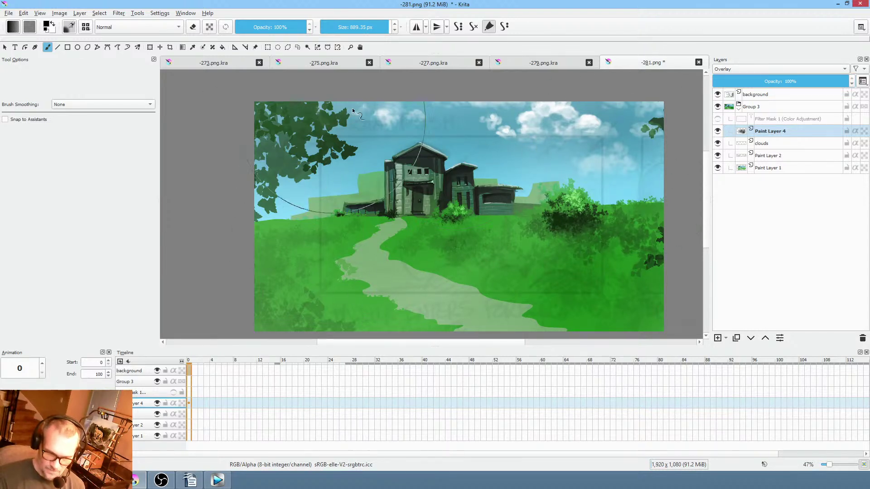
Compare the painting with Paint Layer 4 and the Color Adjustment filter mask alternately shown and hidden, leaving both hidden.
click(718, 131)
click(717, 119)
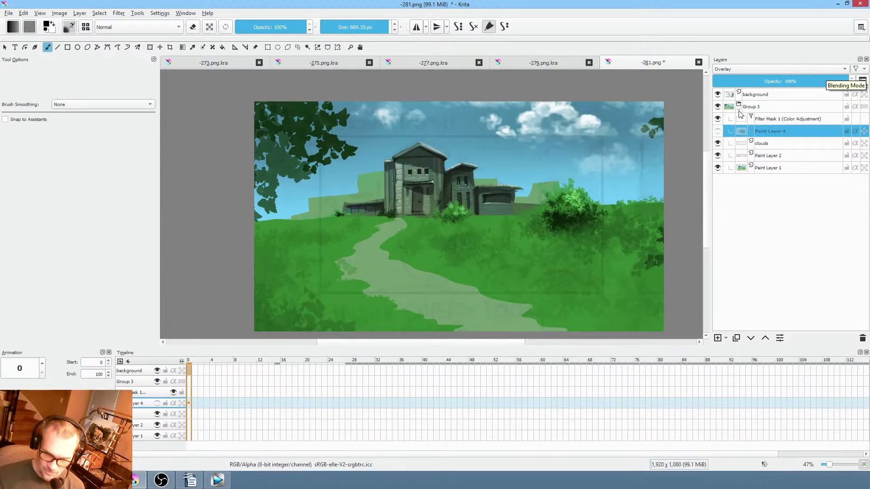
click(718, 120)
click(717, 119)
click(717, 131)
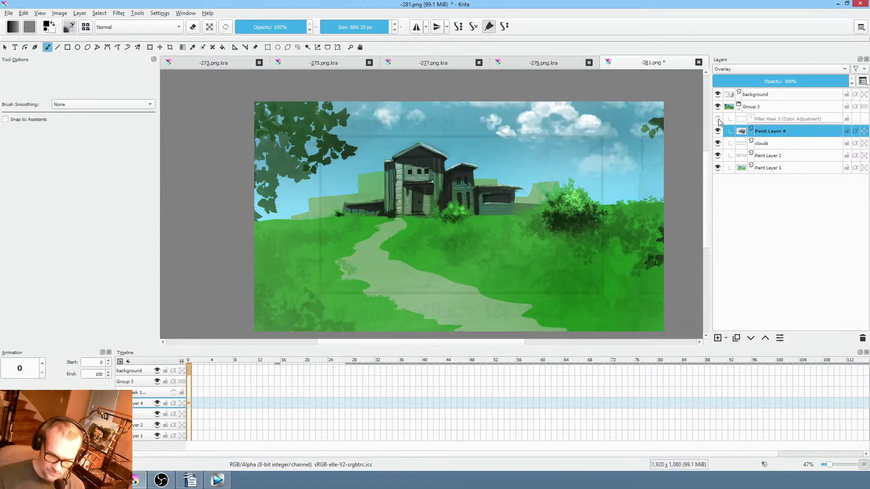
click(717, 119)
mouse_move(746, 105)
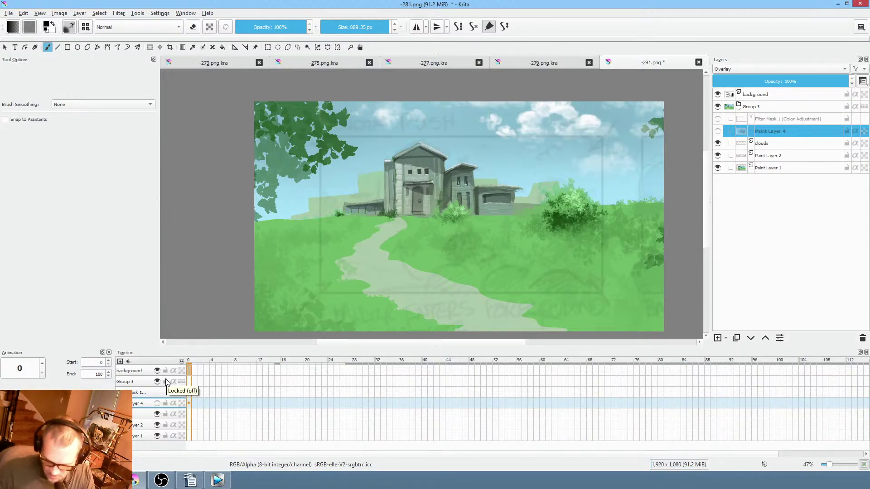
Show Paint Layer 4 and lower its opacity to 67%.
click(718, 131)
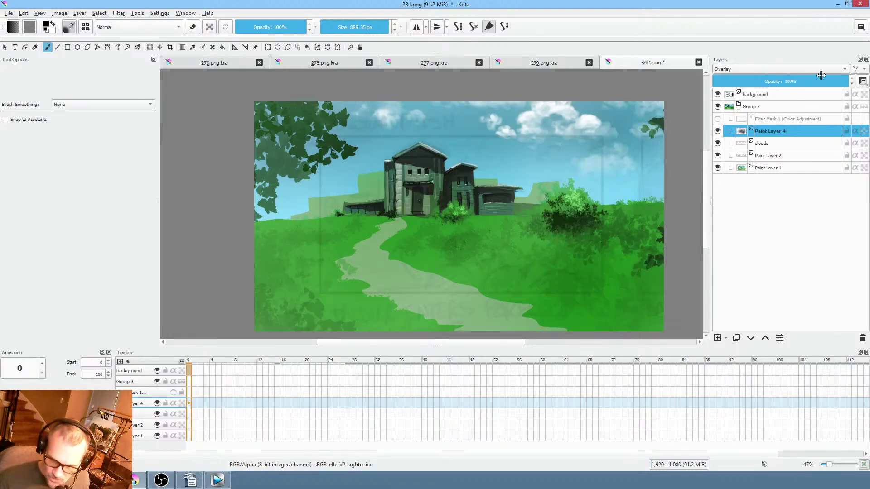
mouse_move(820, 81)
mouse_down()
mouse_move(710, 90)
mouse_move(804, 80)
mouse_up()
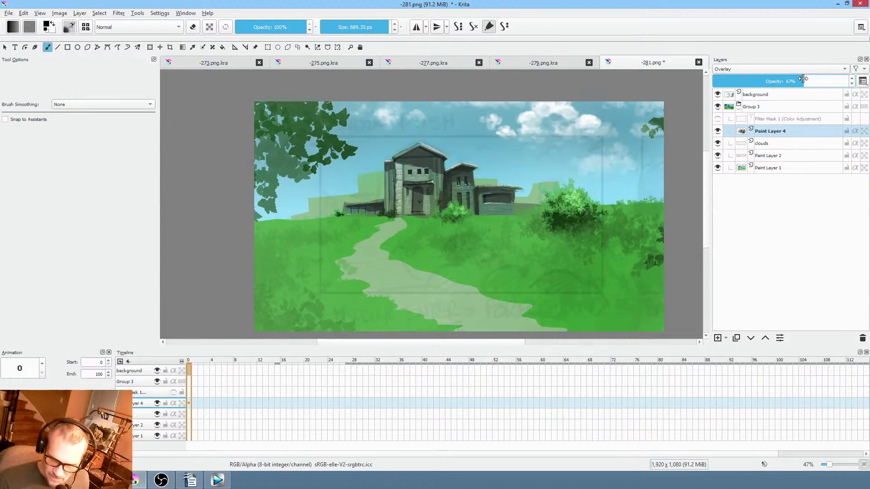
Delete the Color Adjustment filter mask from the group and reduce Paint Layer 4's opacity to 43%.
click(787, 134)
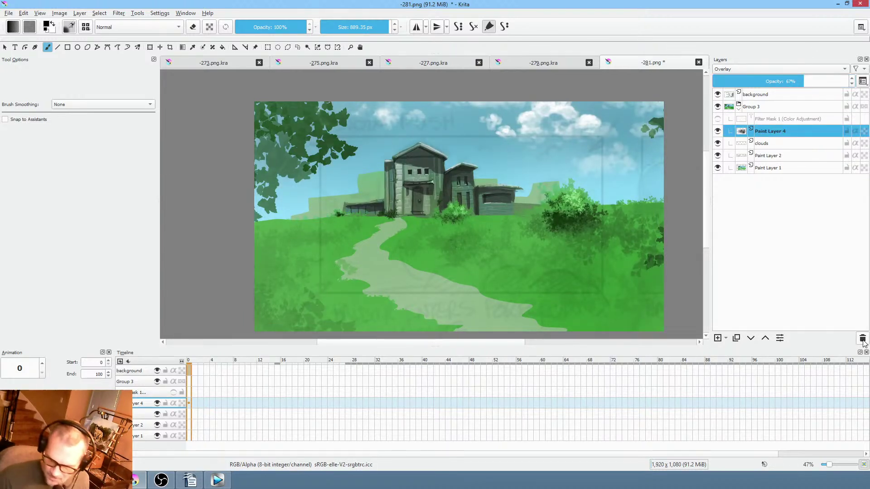
click(801, 117)
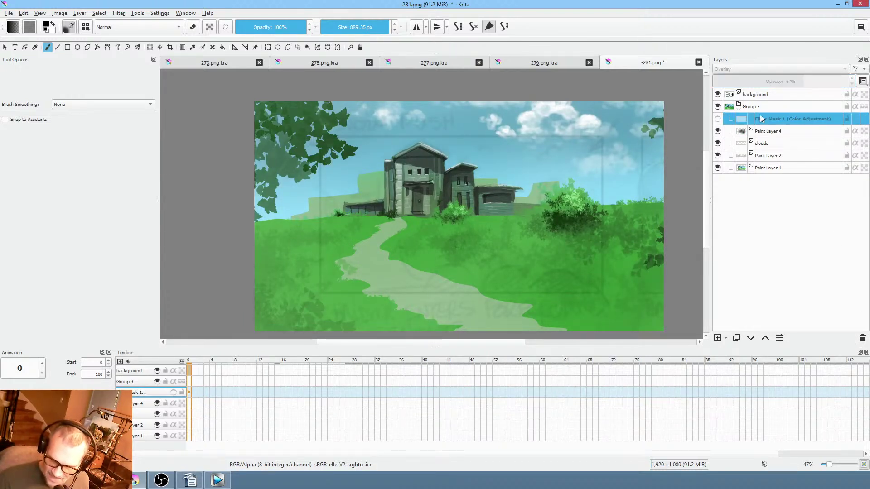
click(862, 340)
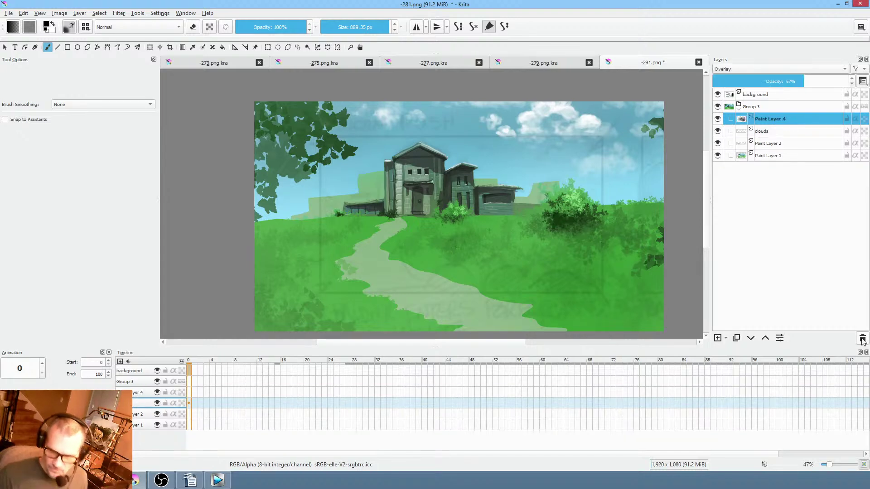
mouse_move(789, 82)
mouse_down()
mouse_move(707, 87)
mouse_move(833, 80)
mouse_move(730, 82)
mouse_move(772, 81)
mouse_up()
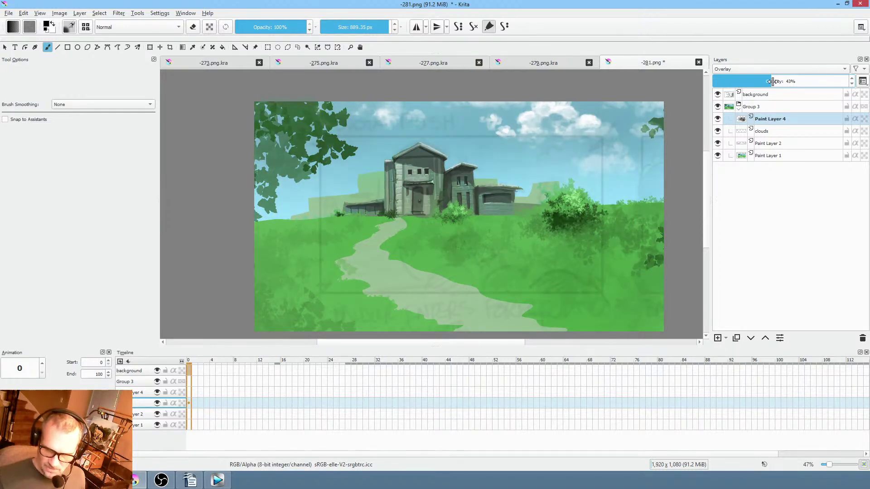
Hide Paint Layer 4 and save the painting under its existing name, accepting the PNG options.
click(717, 119)
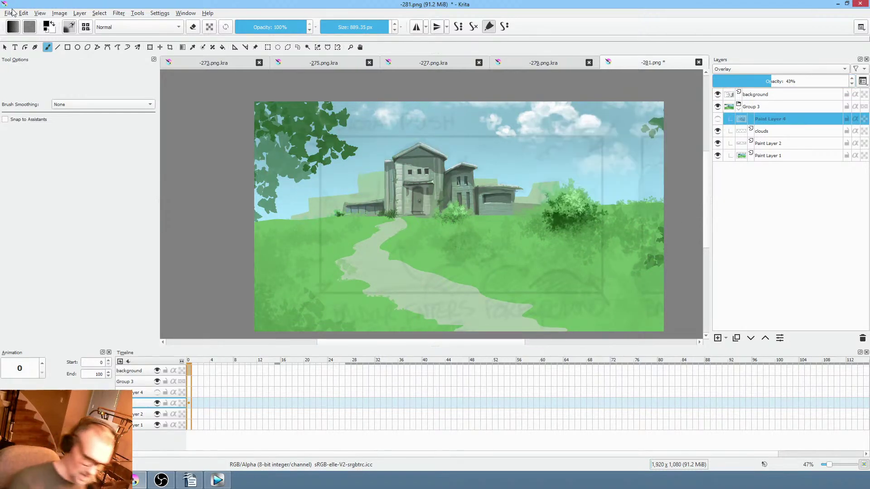
click(9, 12)
click(27, 55)
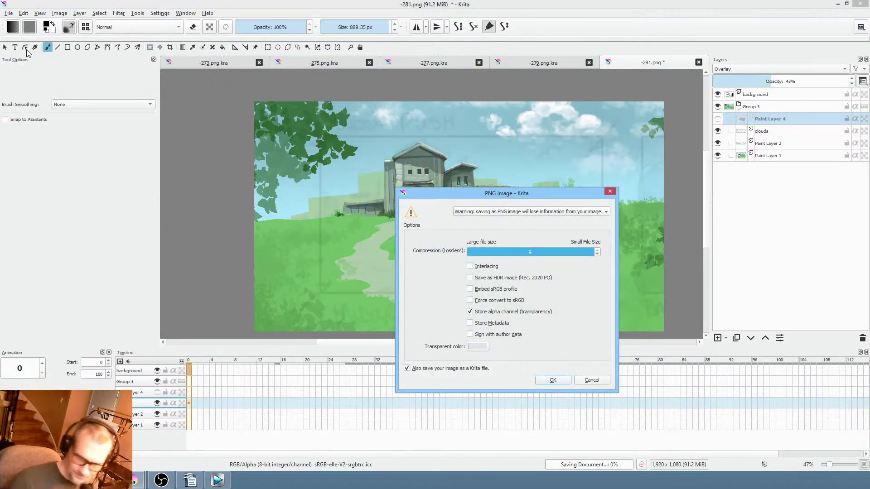
click(553, 380)
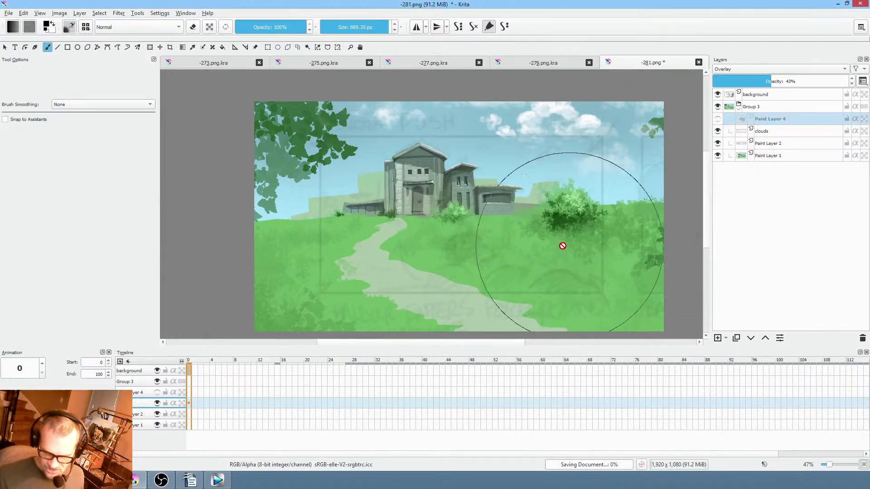
Examine the house and lawn up close, and compare the painting with Paint Layer 2 hidden and shown.
drag(567, 233, 581, 254)
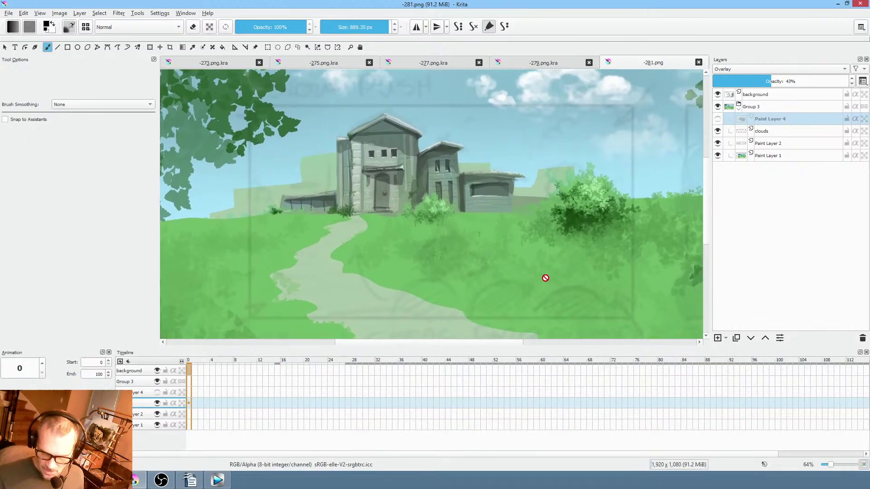
mouse_move(546, 278)
mouse_down()
mouse_move(563, 264)
mouse_move(578, 273)
mouse_move(573, 282)
mouse_up()
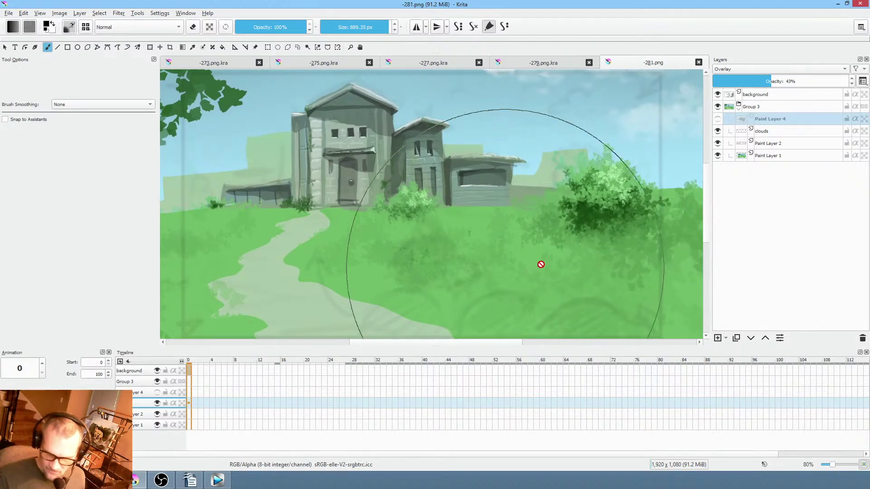
drag(510, 215, 482, 254)
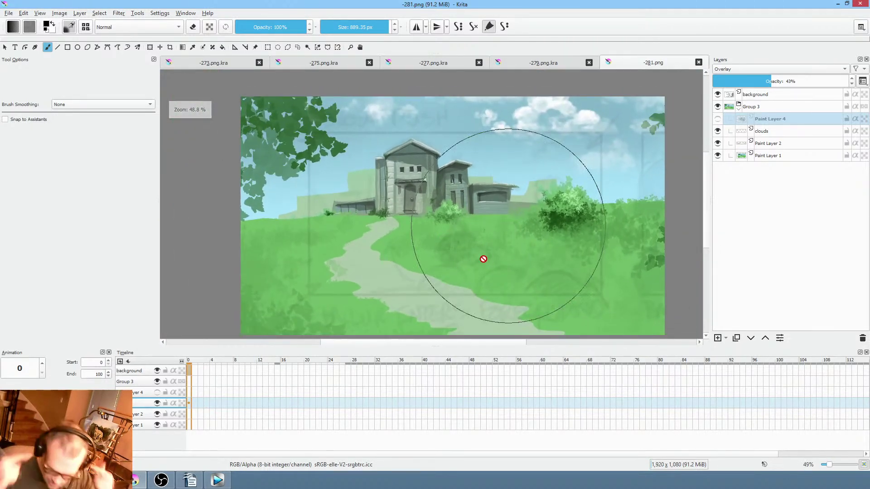
click(773, 144)
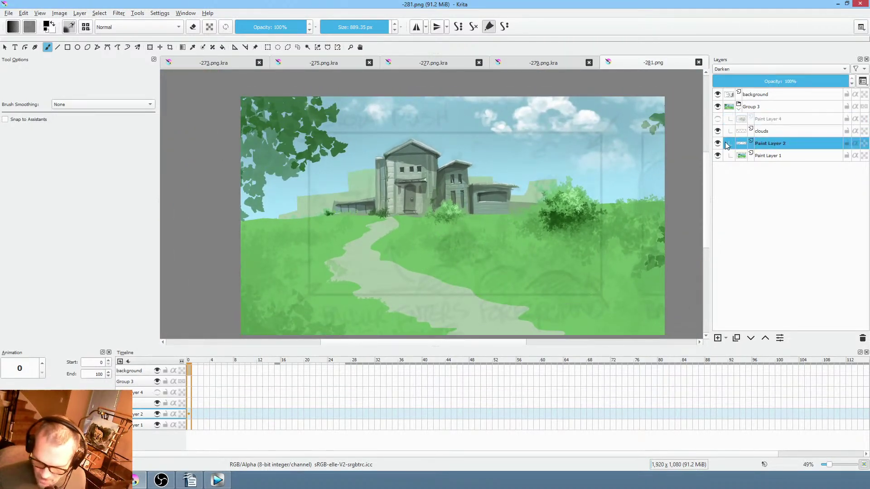
click(718, 143)
click(718, 144)
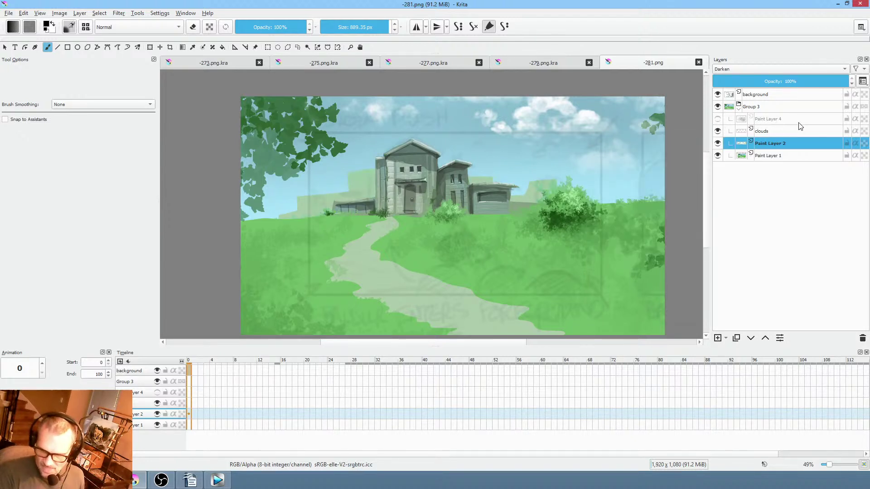
mouse_move(784, 144)
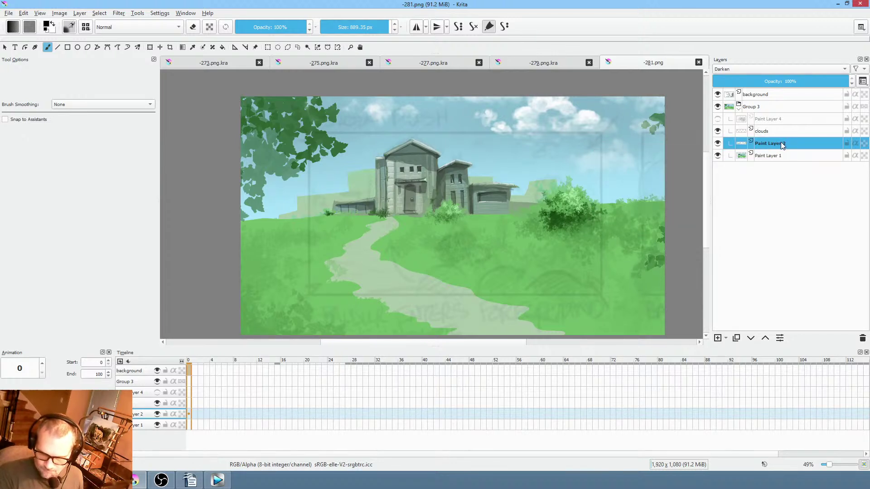
right_click(775, 144)
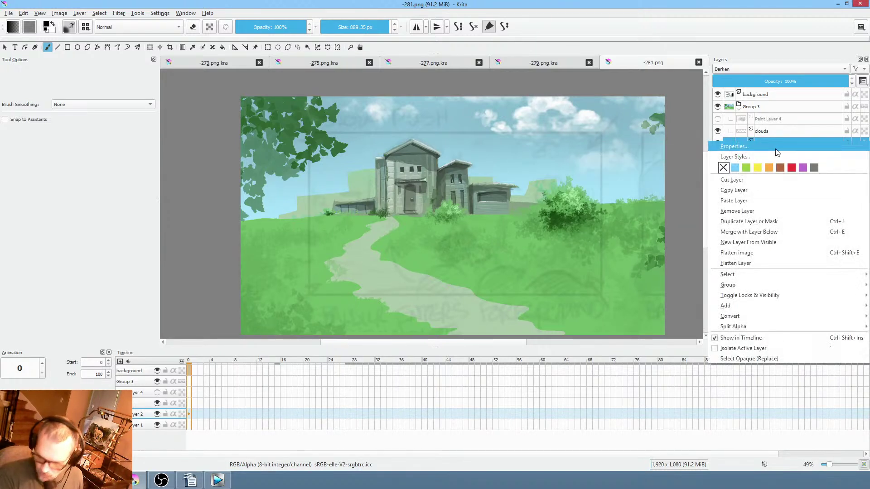
mouse_move(755, 305)
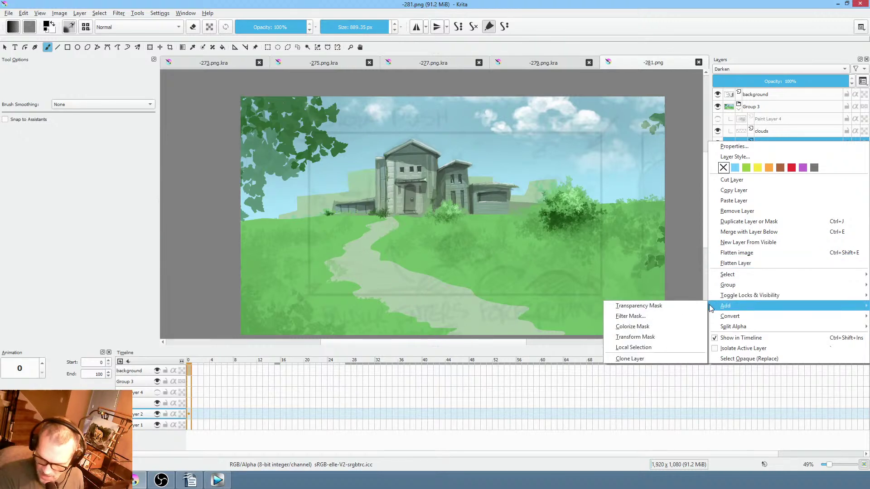
click(662, 316)
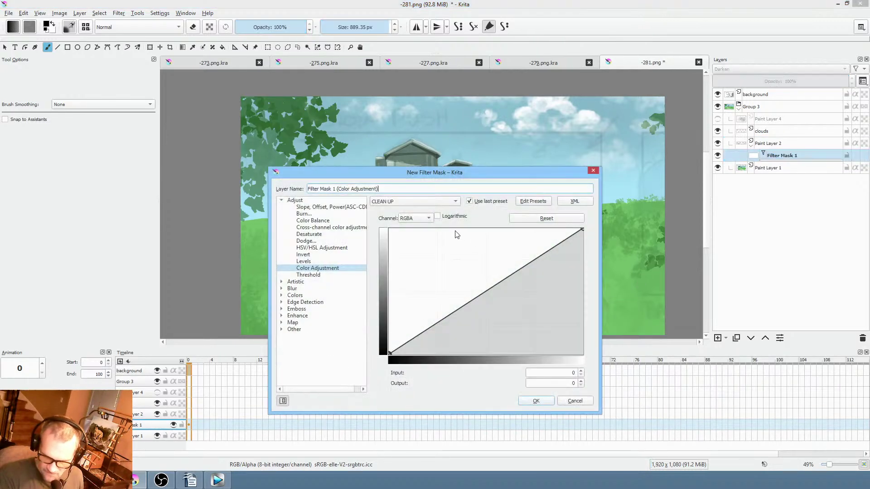
drag(477, 179, 251, 113)
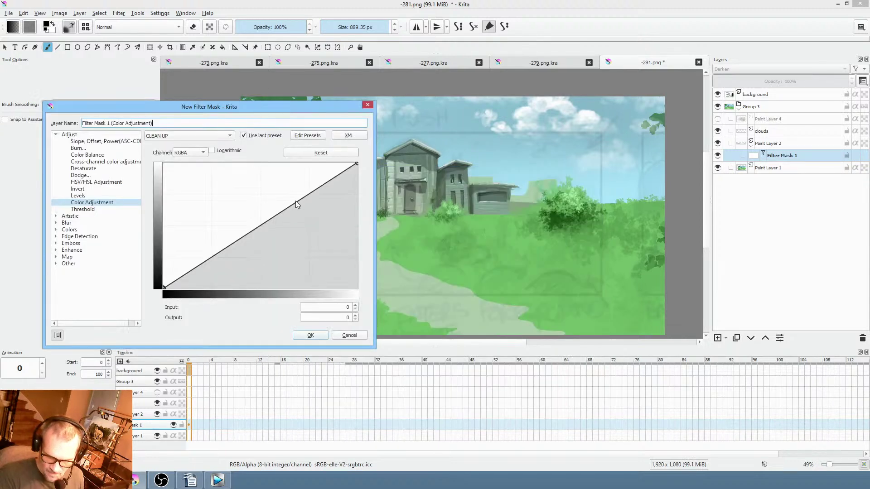
drag(296, 202, 296, 239)
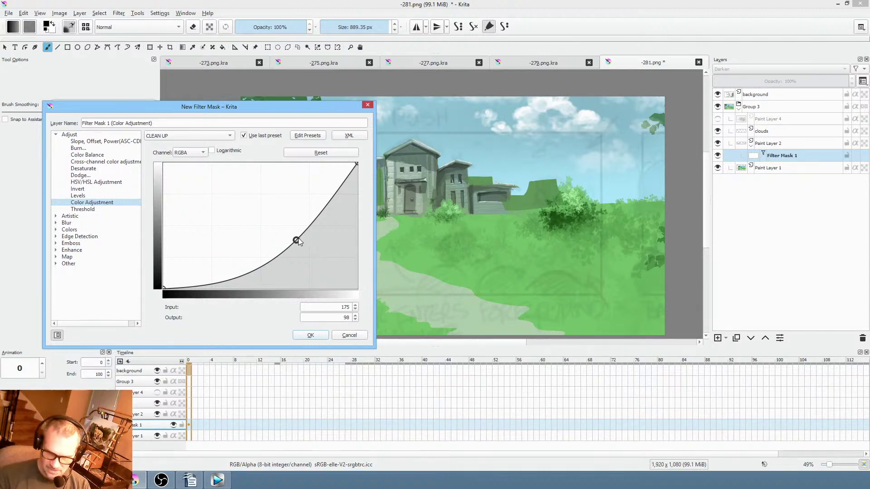
drag(296, 240, 266, 226)
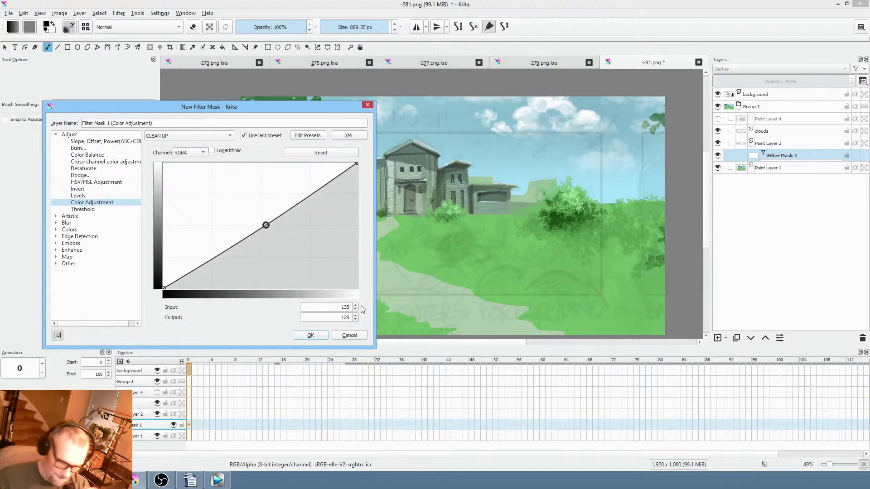
click(349, 335)
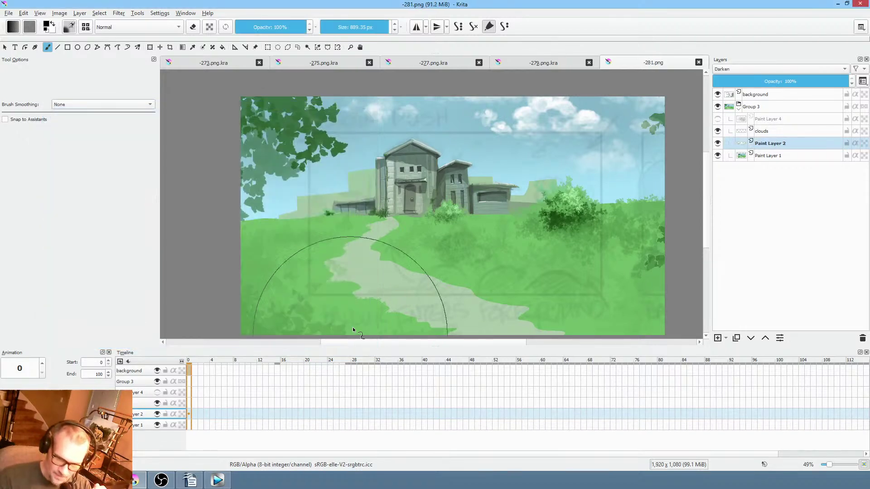
Put Paint Layer 2 in its own group, setting the layer's blending mode to Normal and the group's to Darken.
click(784, 142)
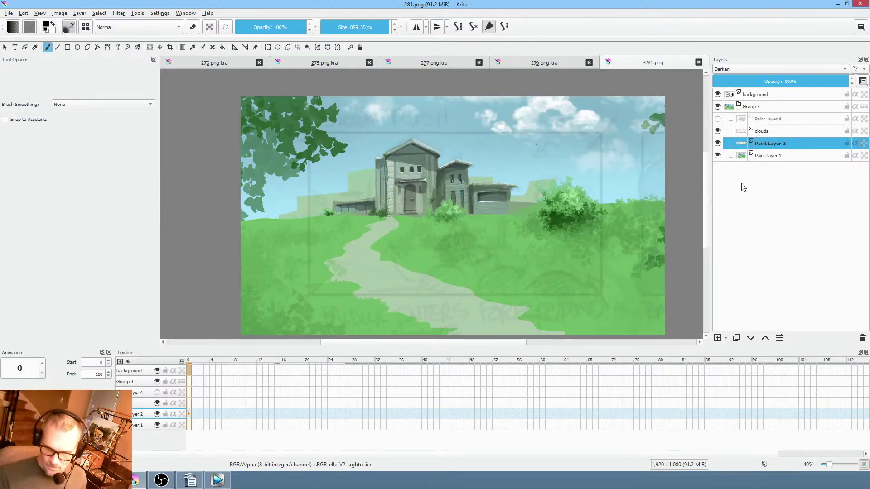
click(774, 144)
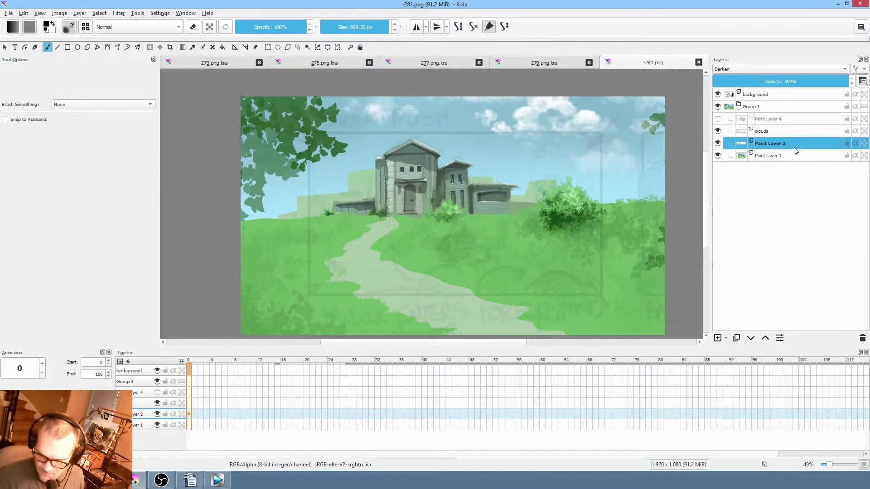
key(ctrl+g)
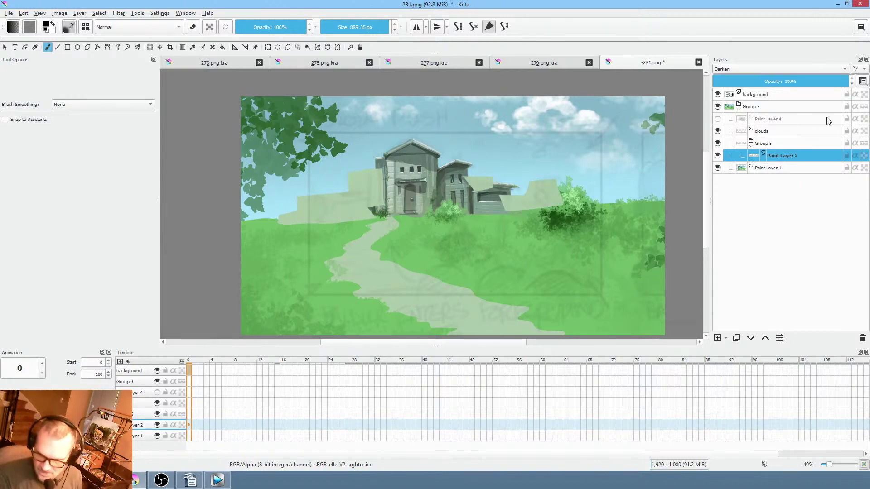
click(744, 69)
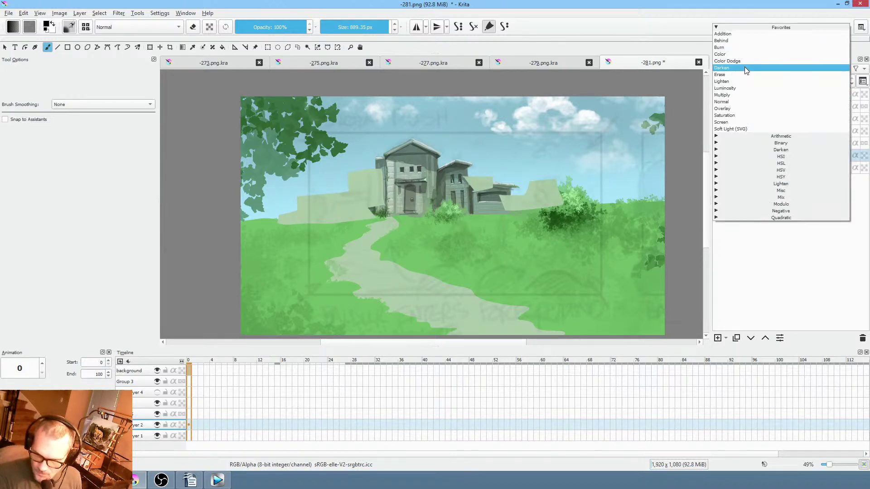
click(751, 104)
click(783, 143)
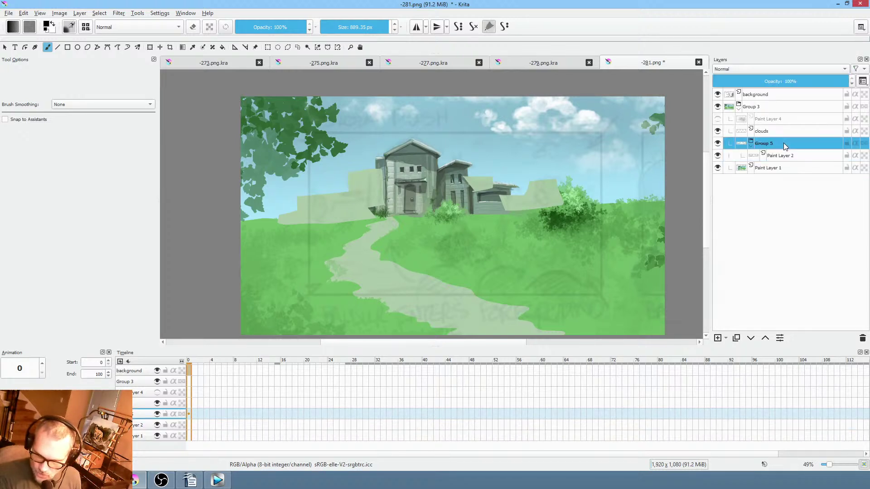
click(758, 69)
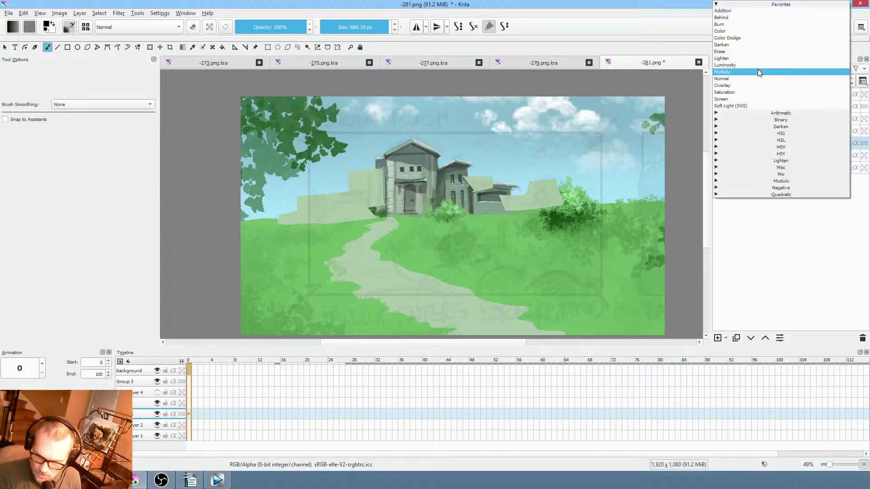
click(752, 44)
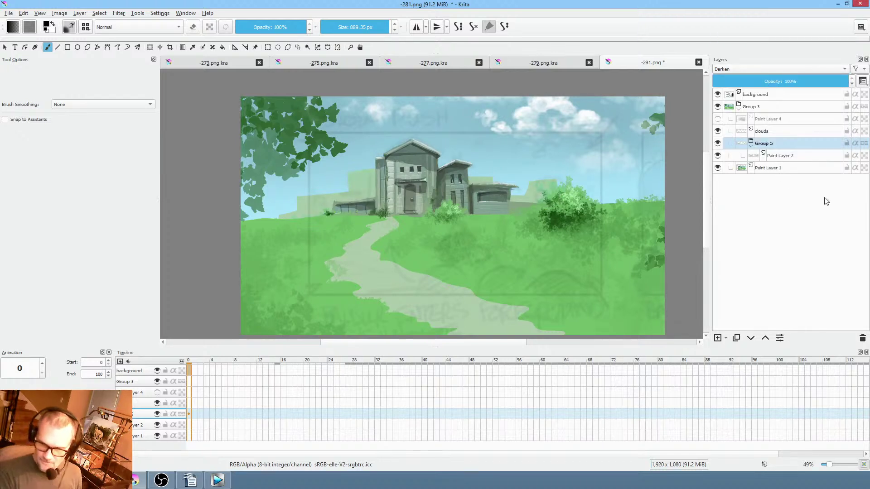
click(788, 159)
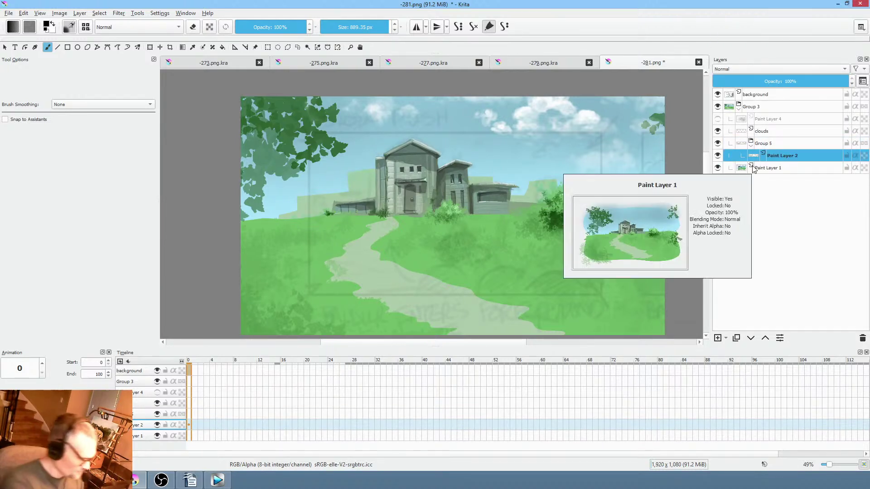
key(ctrl+m)
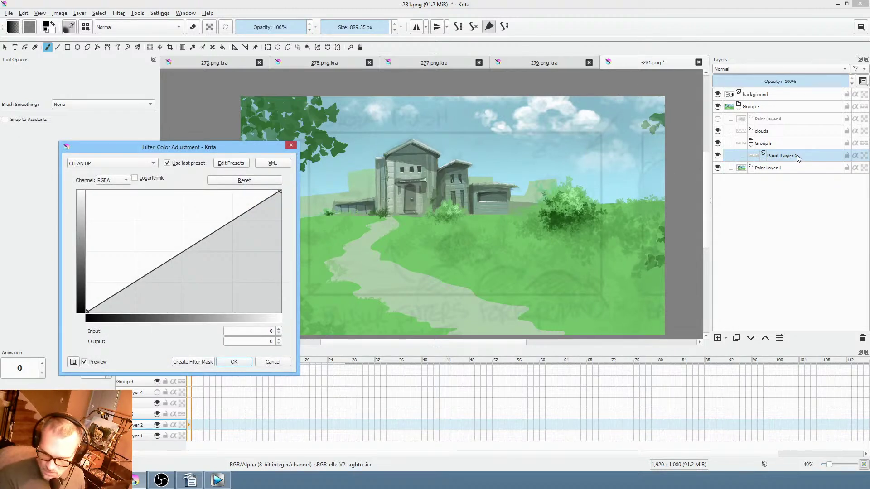
mouse_move(216, 233)
mouse_down()
mouse_move(213, 268)
mouse_move(221, 224)
mouse_up()
click(273, 362)
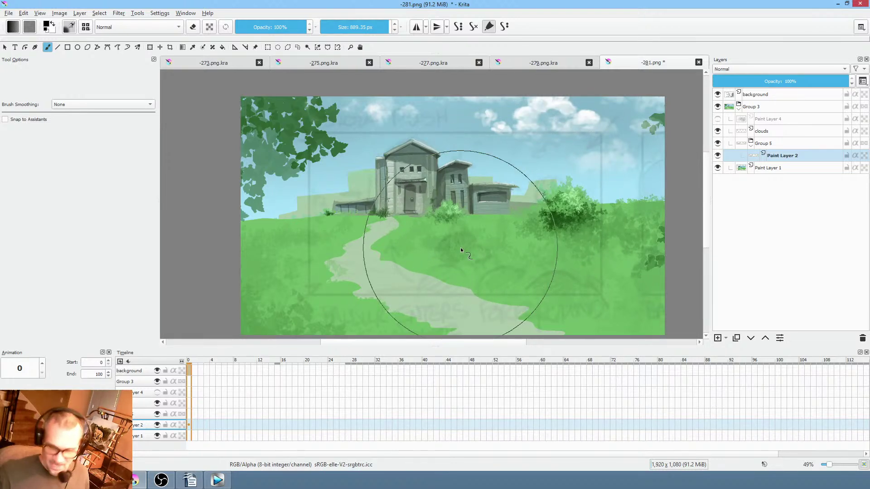
Merge Group 5 into a single layer and darken its background shapes with a Color Adjustment filter mask.
click(782, 144)
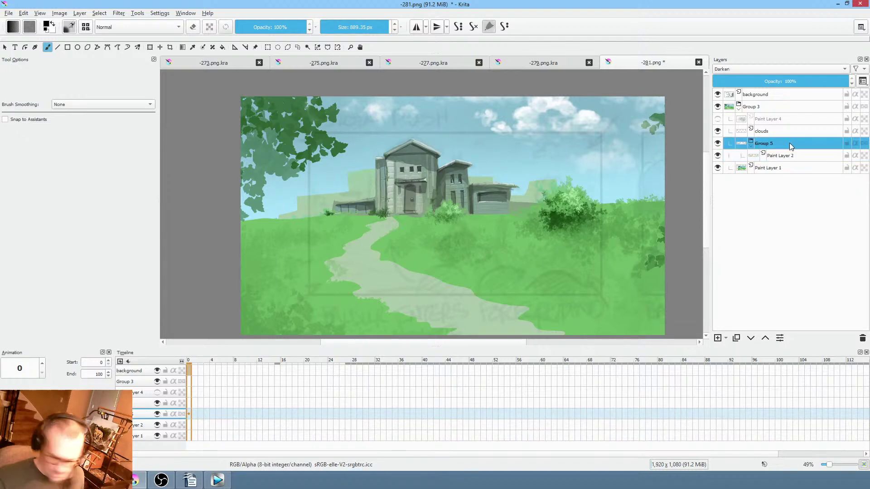
key(ctrl+e)
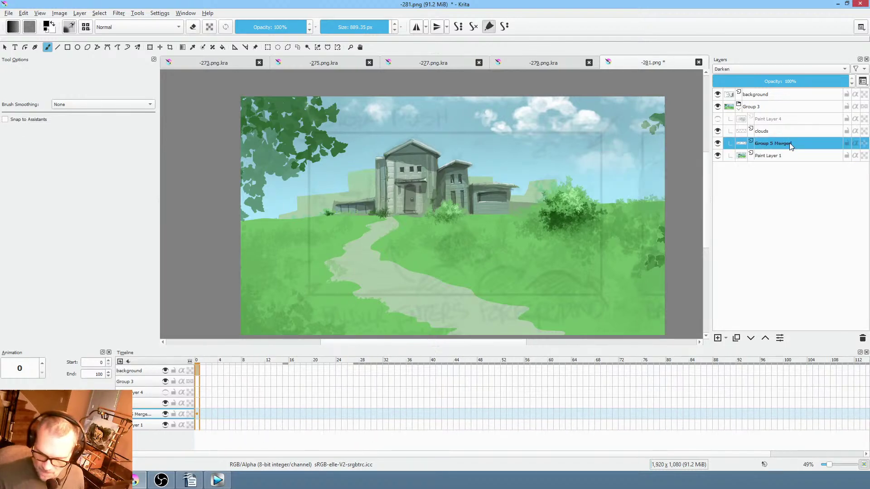
scroll(497, 188, up, 3)
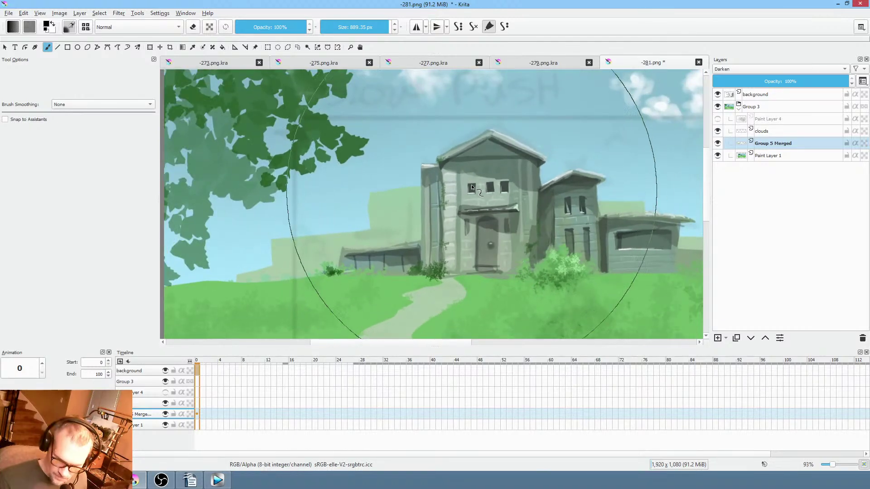
Using a 6 px brush and the freehand path in eraser mode, erase the dark shape overlapping the house's left column.
right_click(471, 167)
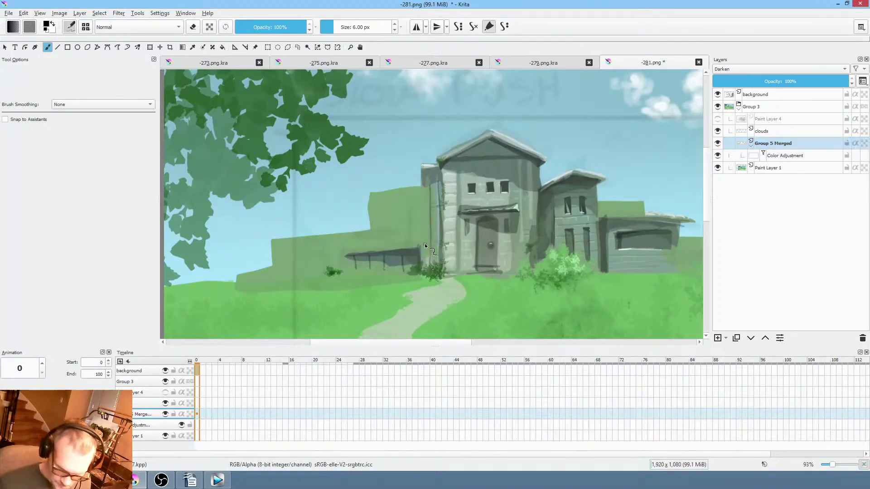
key(shift+b)
key(e)
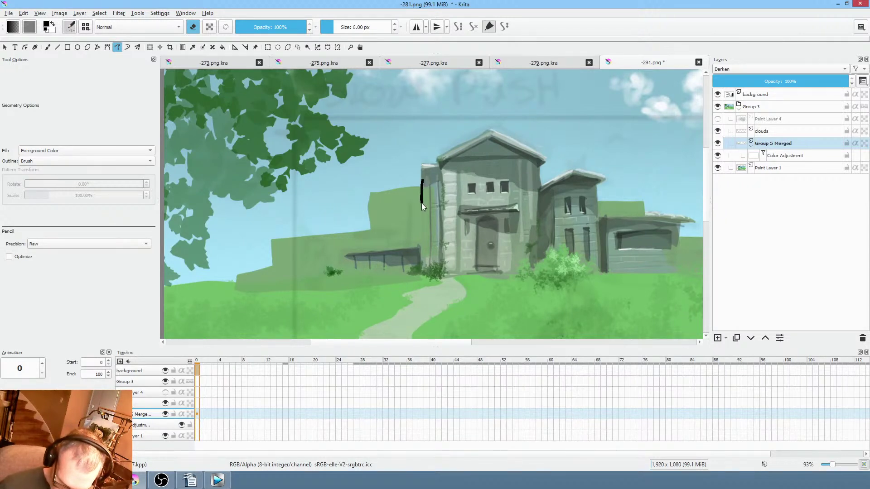
drag(423, 272, 424, 271)
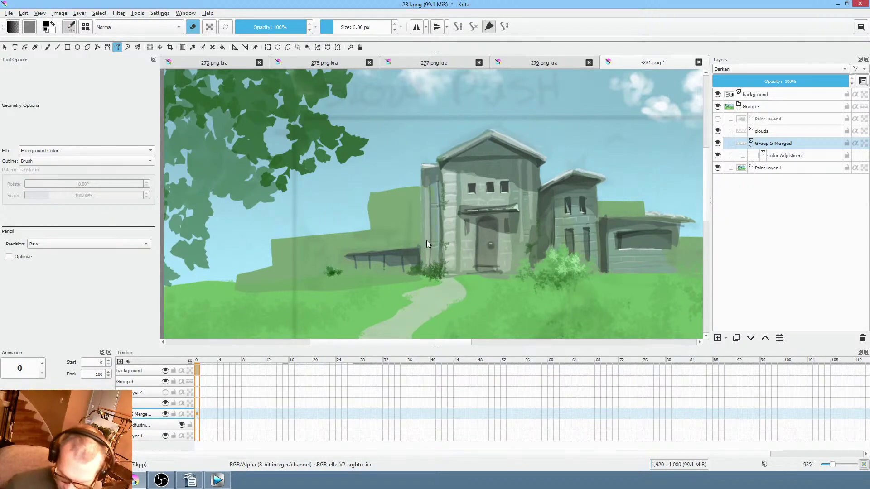
Try erasing the dark shape over the low left wing and the grass beside it, and undo the erasures.
drag(340, 262, 342, 271)
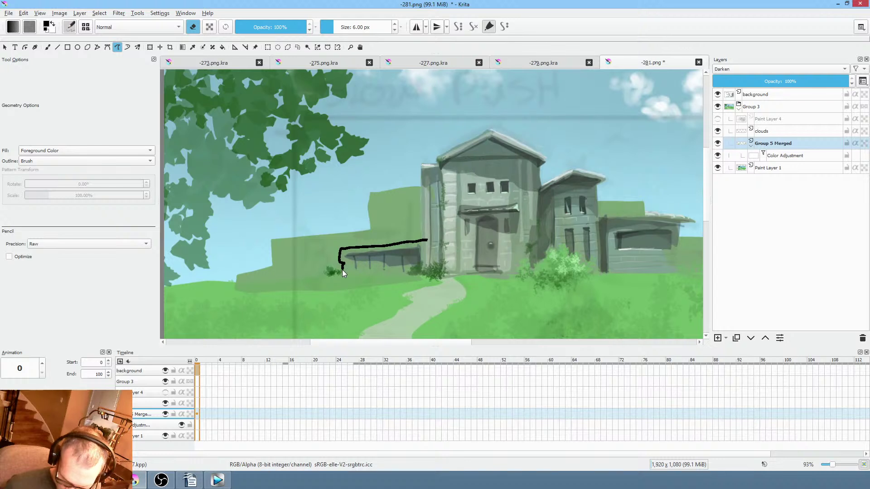
drag(246, 284, 247, 314)
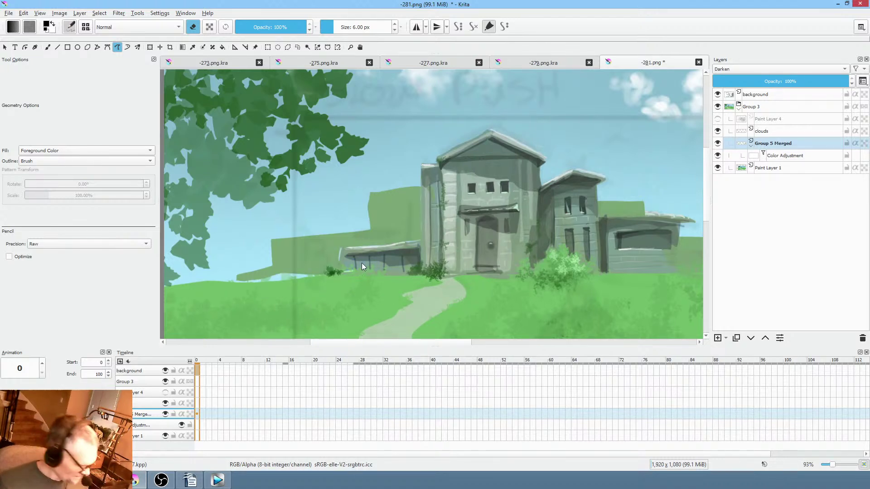
key(ctrl+z)
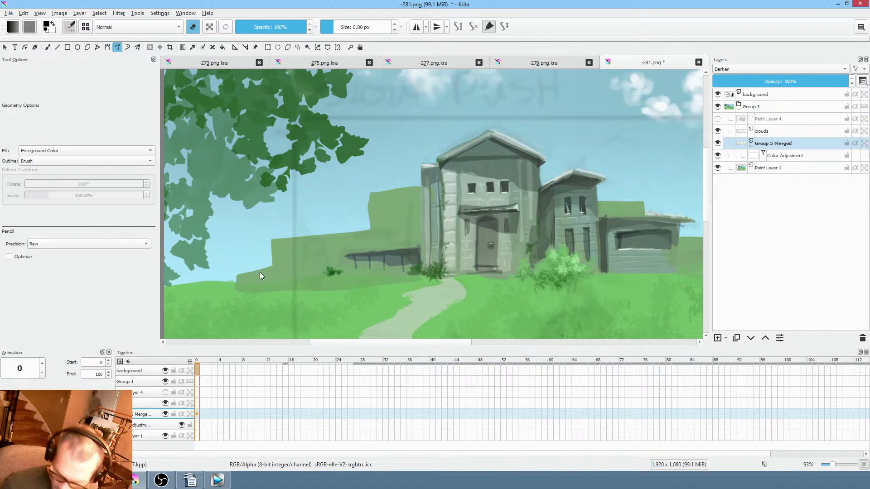
Lower Group 5 Merged to 50% opacity and erase its shapes where they overlap the left wing, lawn and garage.
click(782, 81)
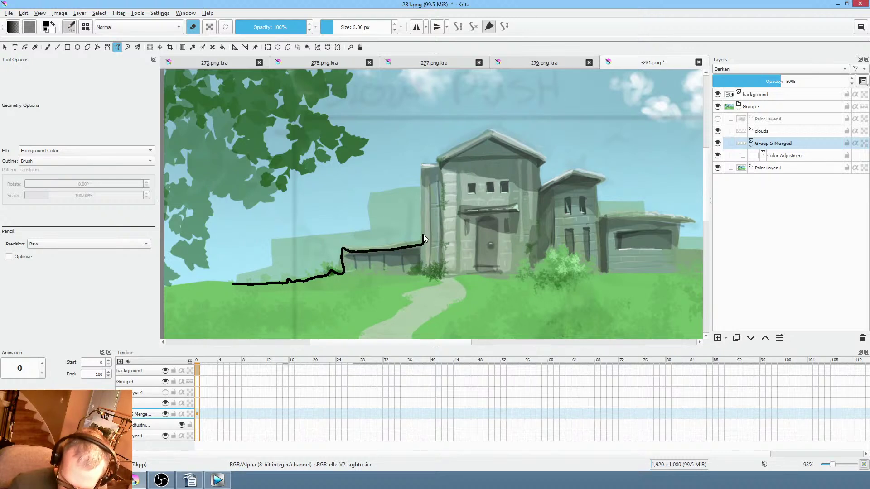
mouse_move(466, 199)
mouse_down()
mouse_move(305, 322)
mouse_move(205, 309)
mouse_up()
scroll(586, 194, right, 3)
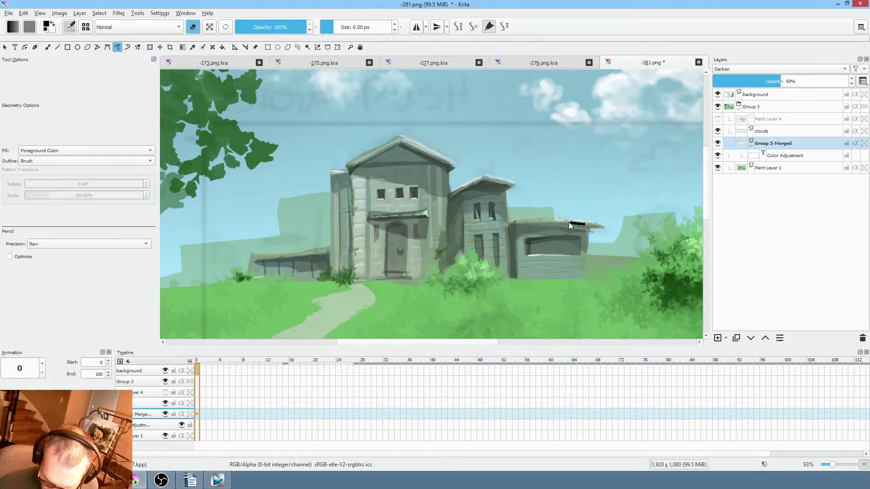
mouse_move(506, 249)
mouse_down()
mouse_move(546, 218)
mouse_move(506, 214)
mouse_move(497, 204)
mouse_up()
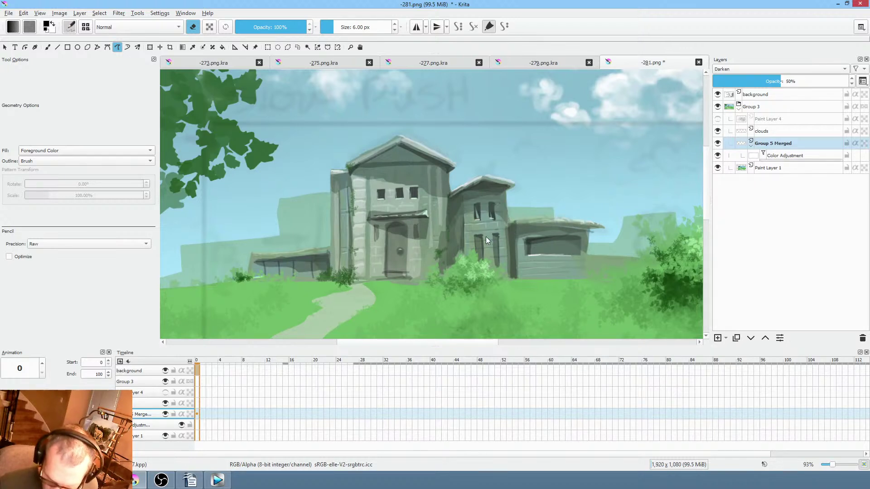
drag(610, 278, 536, 283)
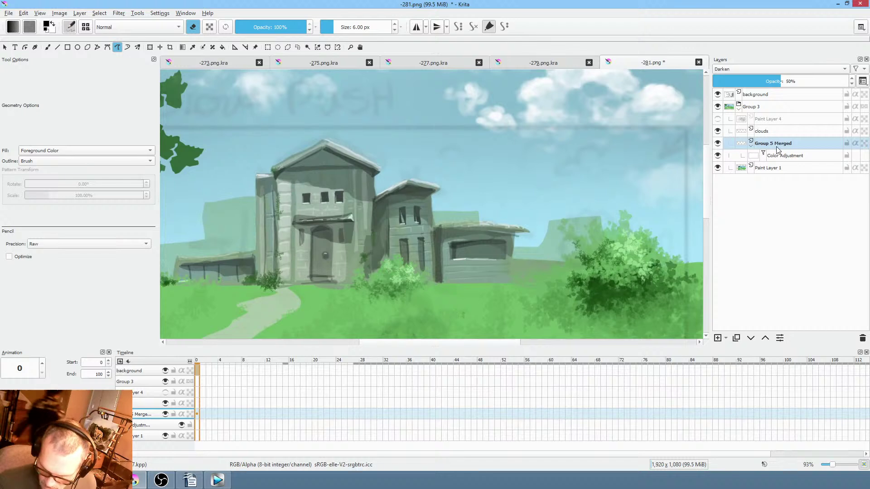
Restore Group 5 Merged to 100% opacity, try erasing the strip between the garage and large bush, and undo that erasure.
drag(784, 77, 855, 83)
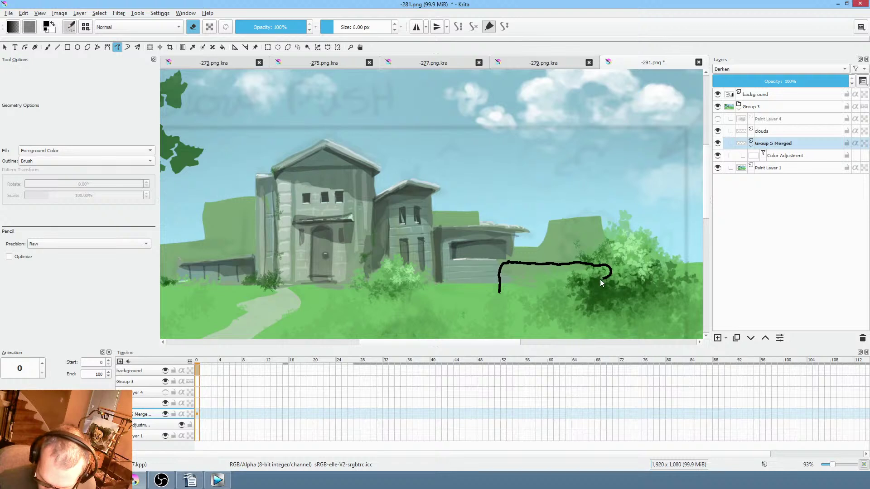
key(ctrl+z)
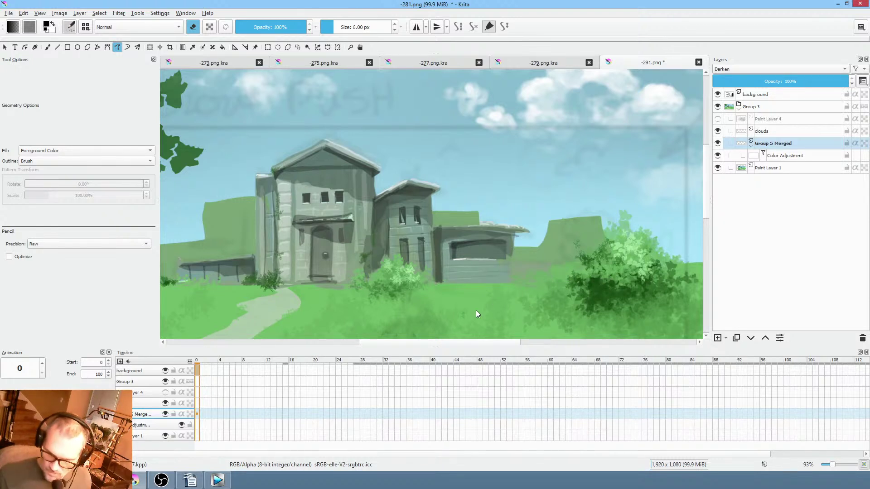
In the Color Adjustment mask's properties, lower the Alpha curve's upper end to output 131 at input 255.
click(809, 153)
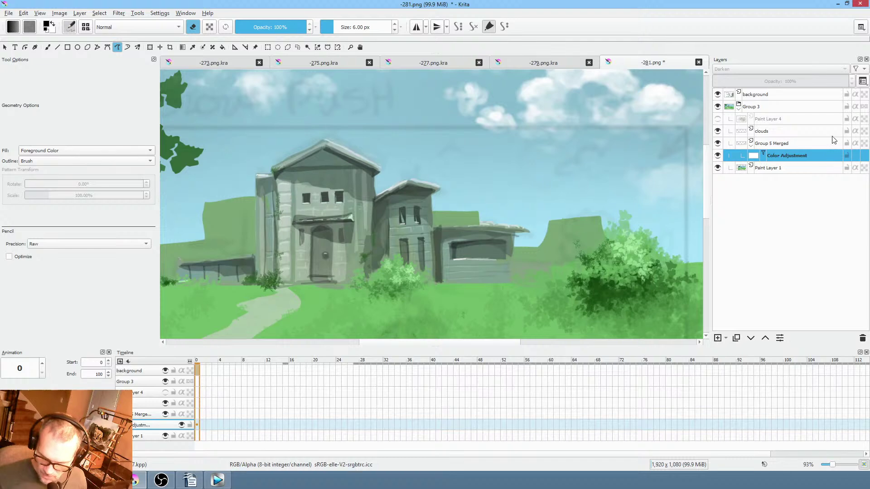
right_click(791, 156)
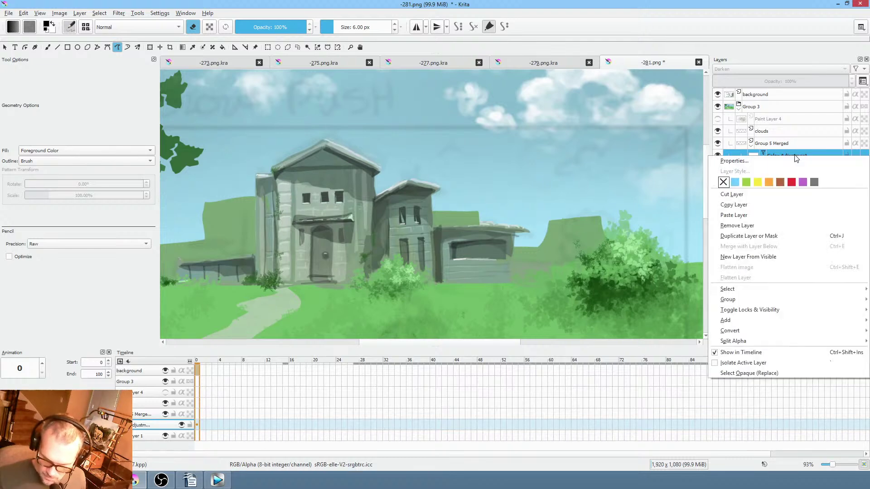
click(784, 162)
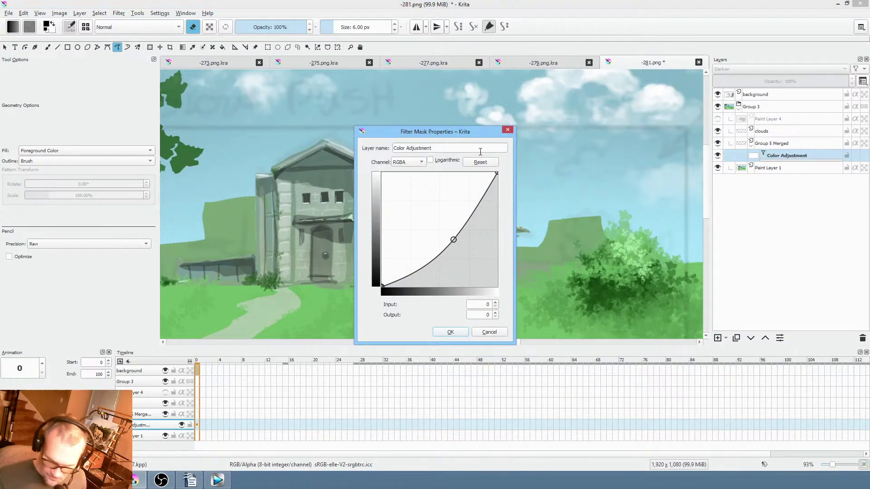
drag(480, 127, 658, 157)
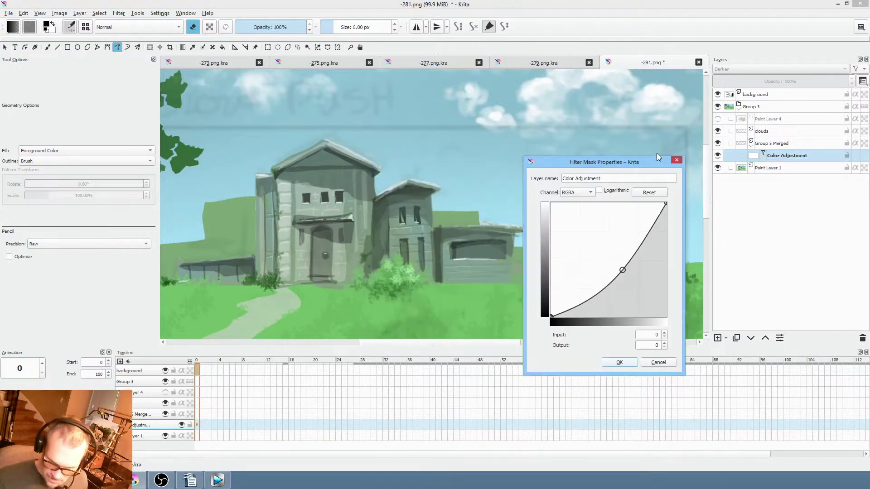
click(580, 194)
click(580, 194)
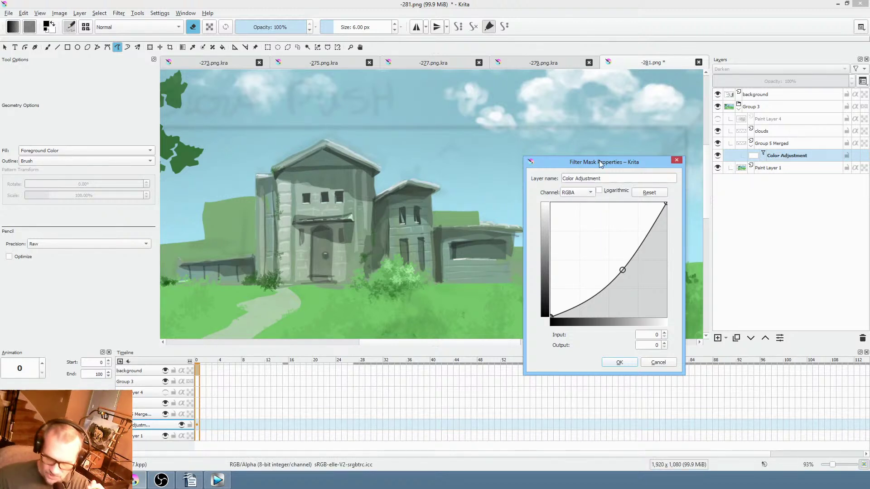
click(588, 197)
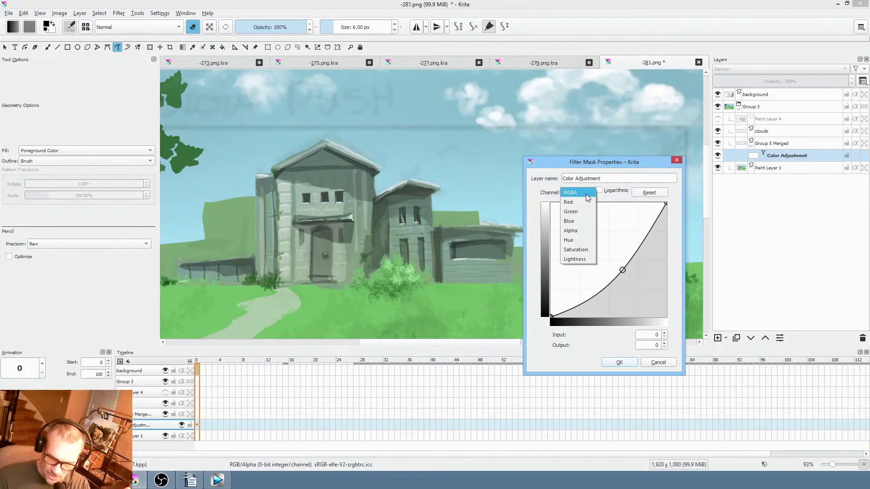
click(584, 230)
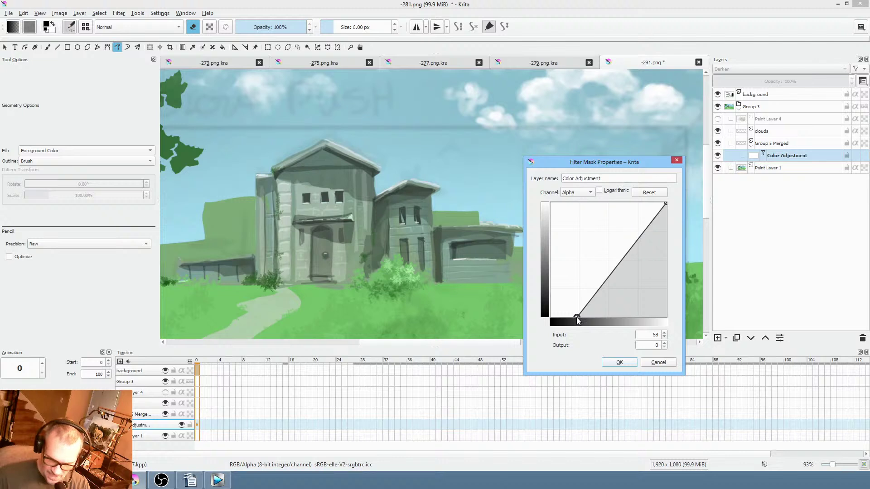
drag(579, 315, 550, 318)
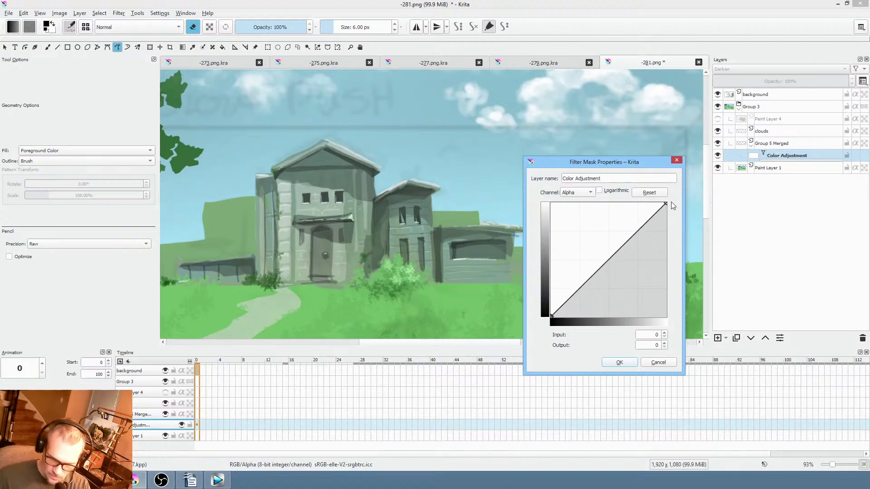
drag(664, 204, 675, 260)
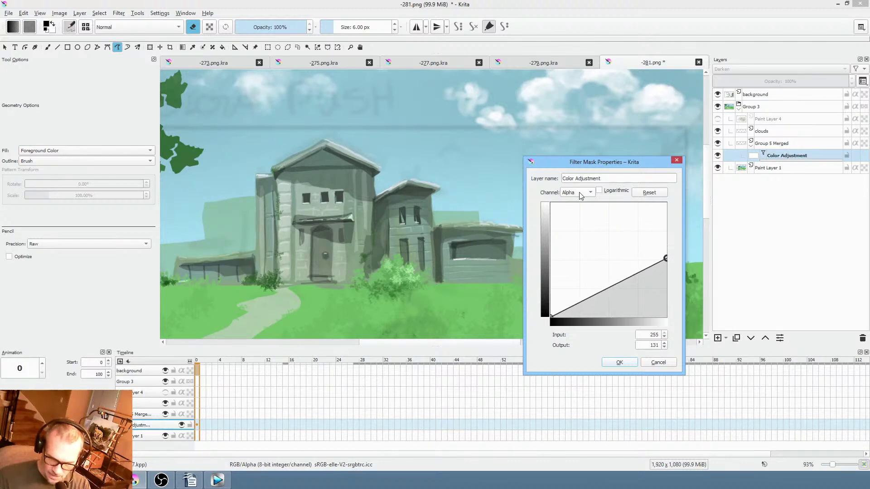
Reset the mask's RGBA curve and lower its upper end to output 186 at input 255.
click(580, 193)
click(571, 155)
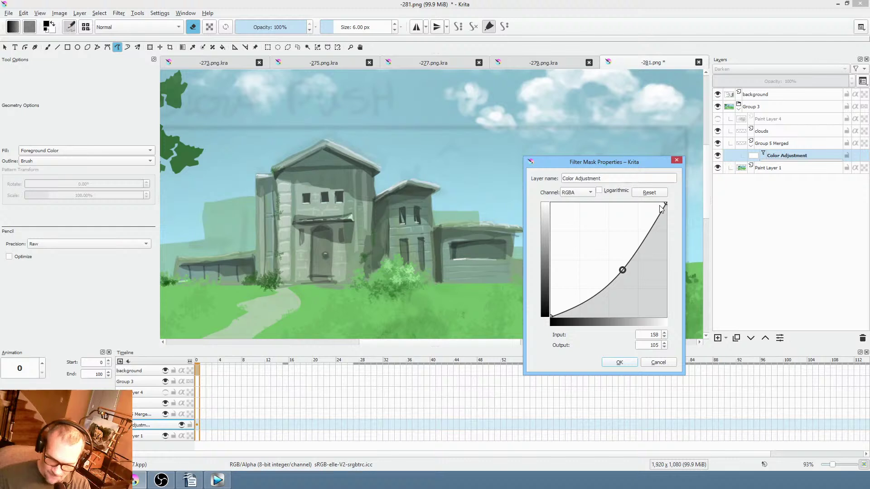
click(659, 192)
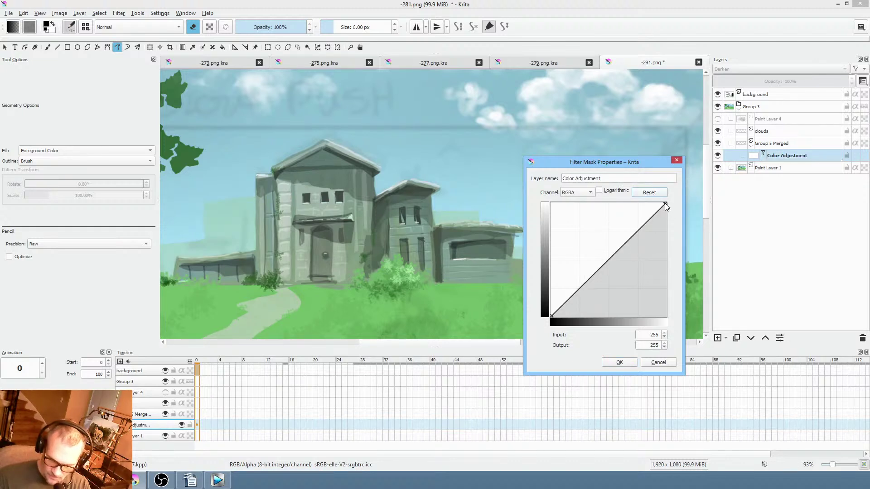
drag(665, 203, 675, 234)
Raise the mask's Saturation curve with a point at input 40, output 75, and apply the filter settings.
click(587, 193)
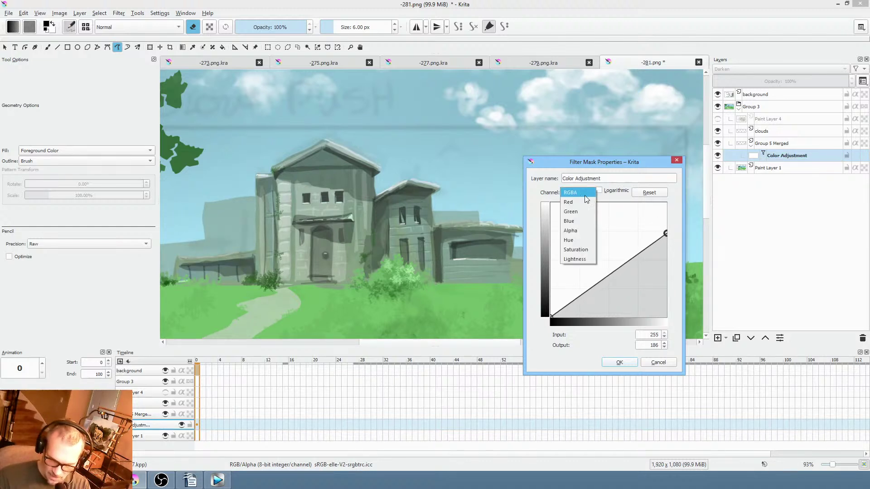
click(589, 250)
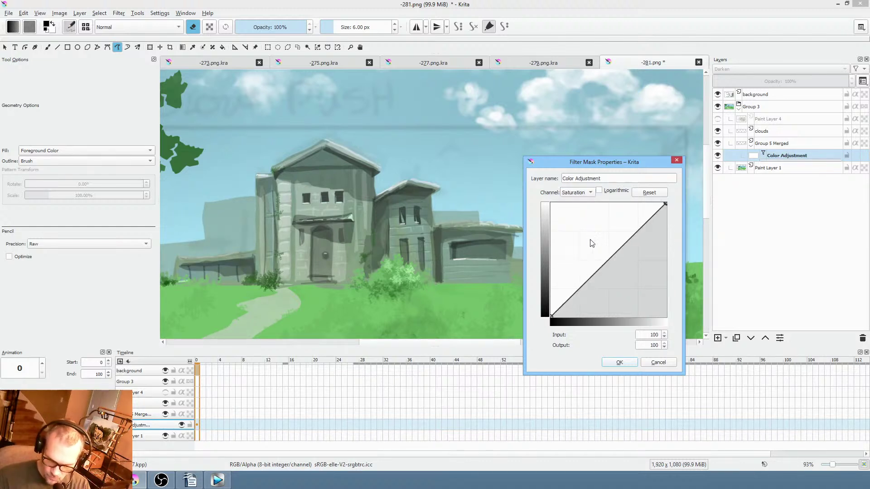
click(610, 257)
drag(610, 257, 597, 231)
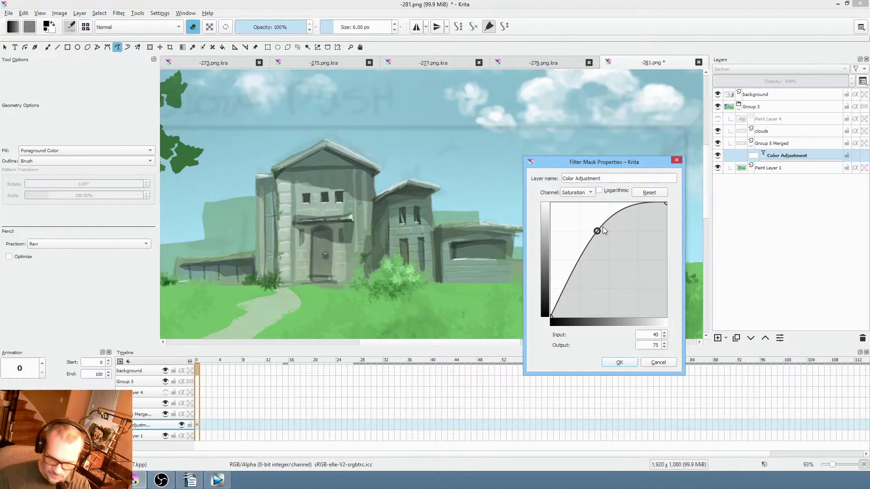
click(619, 362)
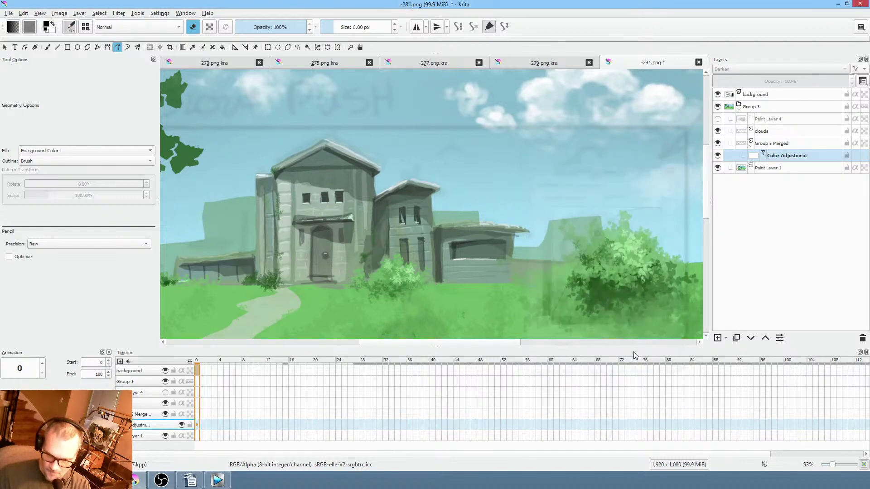
Compare the painting with and without the Color Adjustment mask, and merge Group 5 Merged down into Paint Layer 1.
click(718, 155)
click(718, 155)
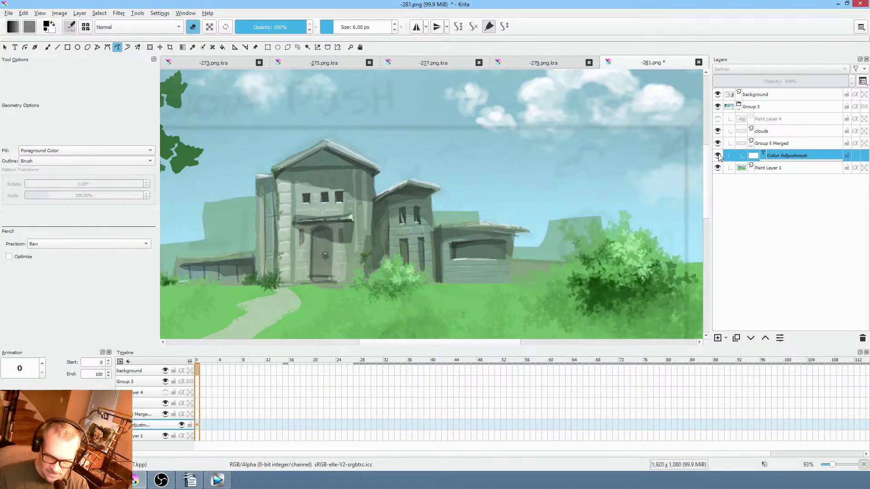
click(789, 142)
mouse_move(798, 134)
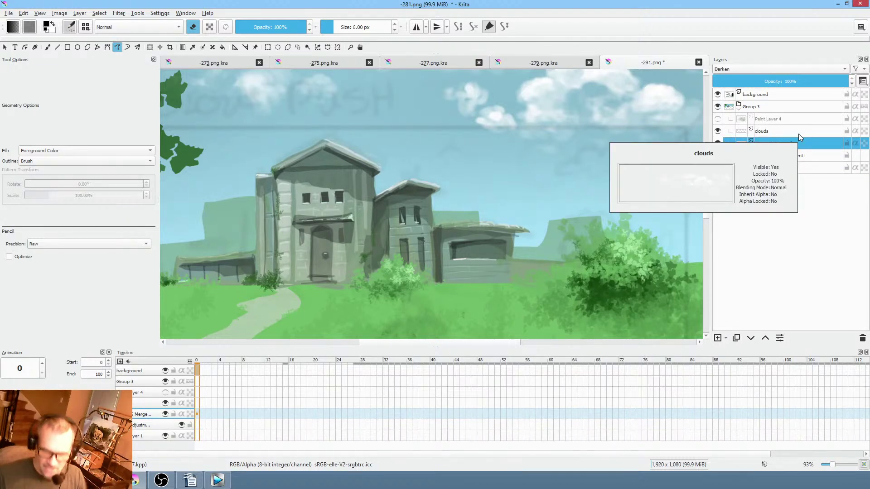
scroll(540, 213, down, 3)
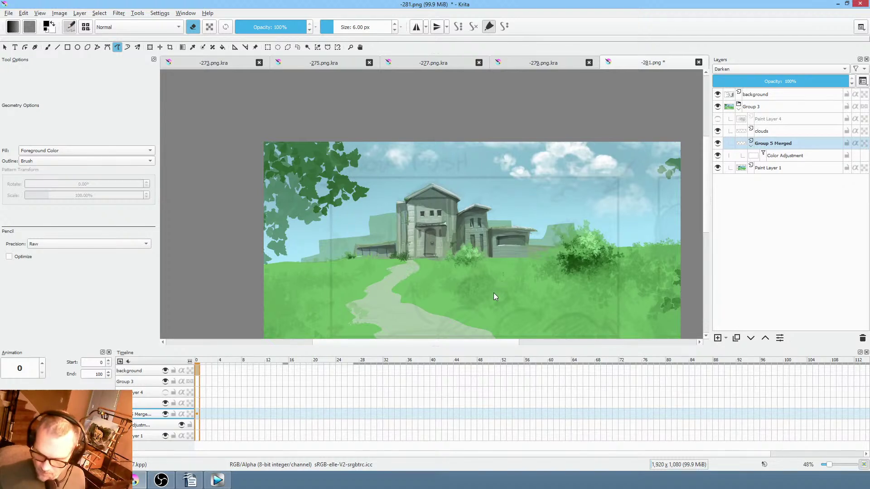
key(ctrl+e)
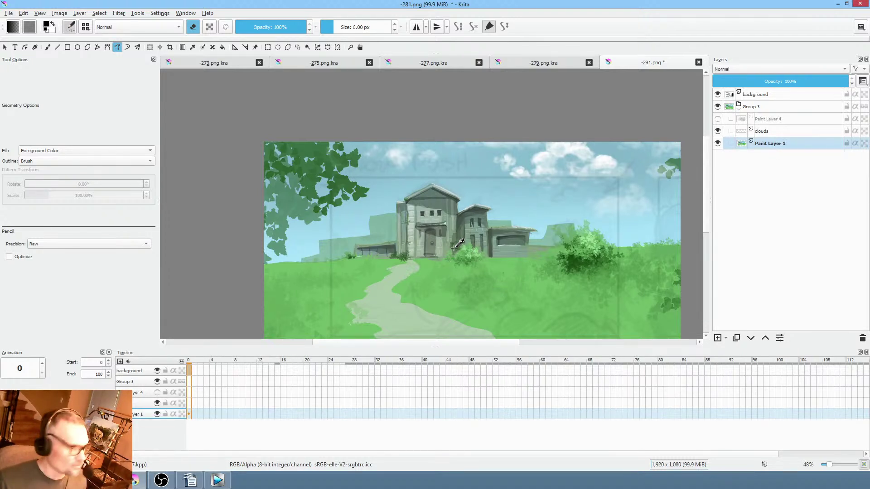
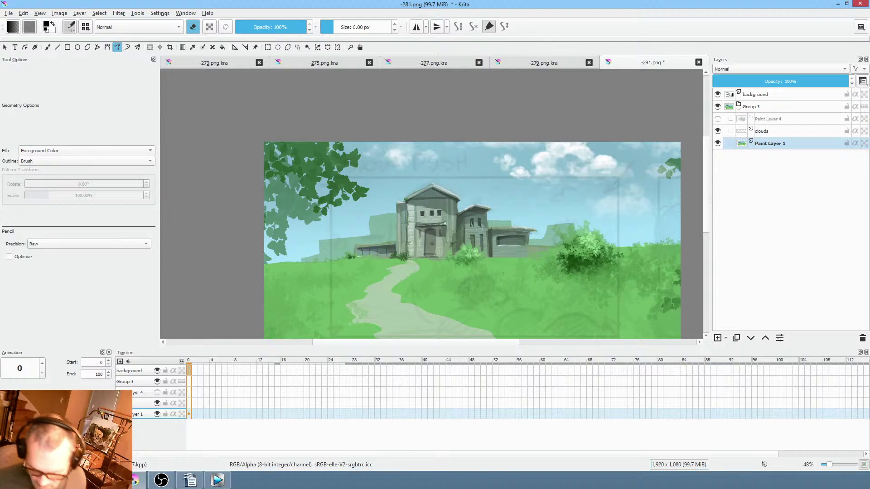
Sample the muted green of the shape behind the house's left column as the paint color and turn off eraser mode.
drag(504, 204, 306, 186)
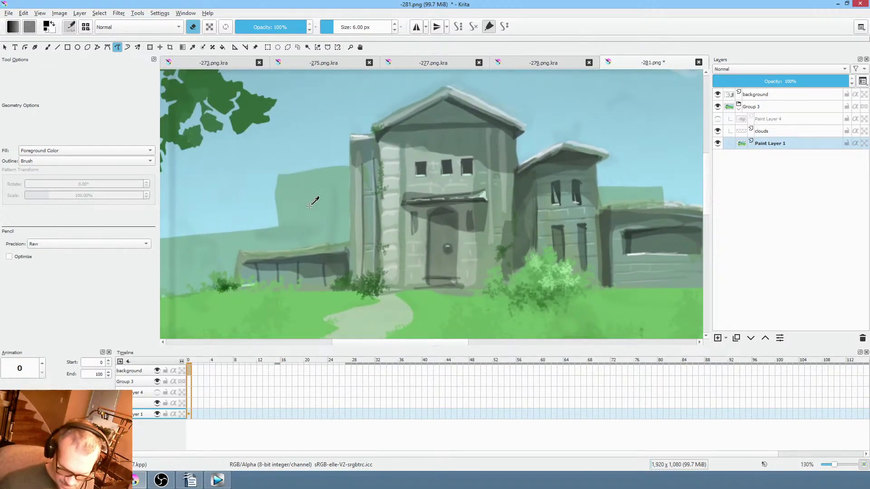
ctrl+click(304, 197)
key(e)
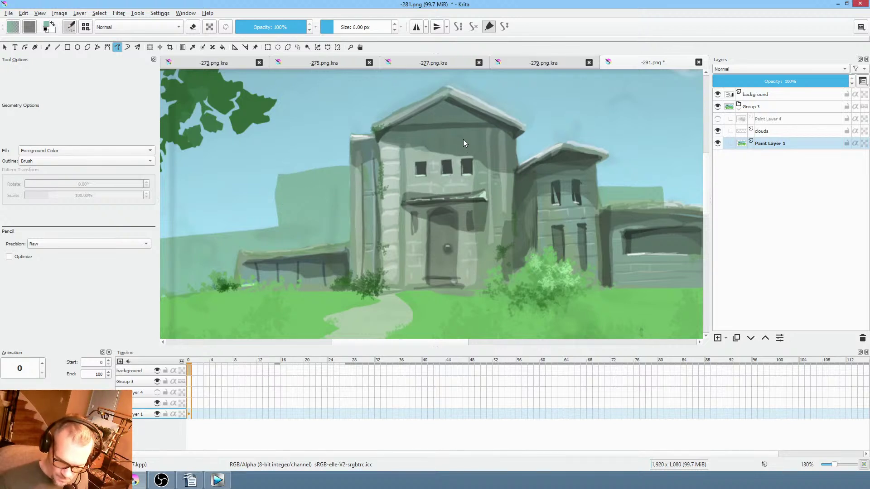
Paint a darker horizontal band and a thin lower edge line on the background block left of the tower.
mouse_move(311, 203)
mouse_down()
mouse_move(385, 223)
mouse_move(499, 217)
mouse_move(469, 182)
mouse_up()
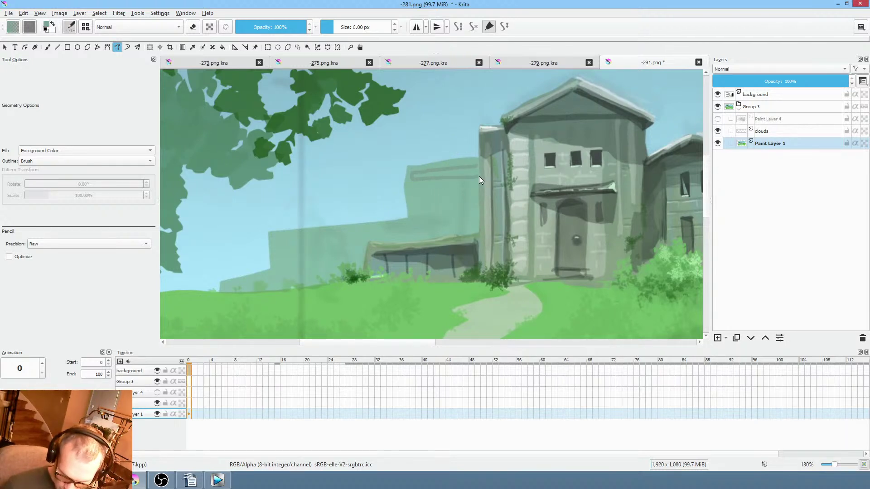
drag(479, 175, 481, 175)
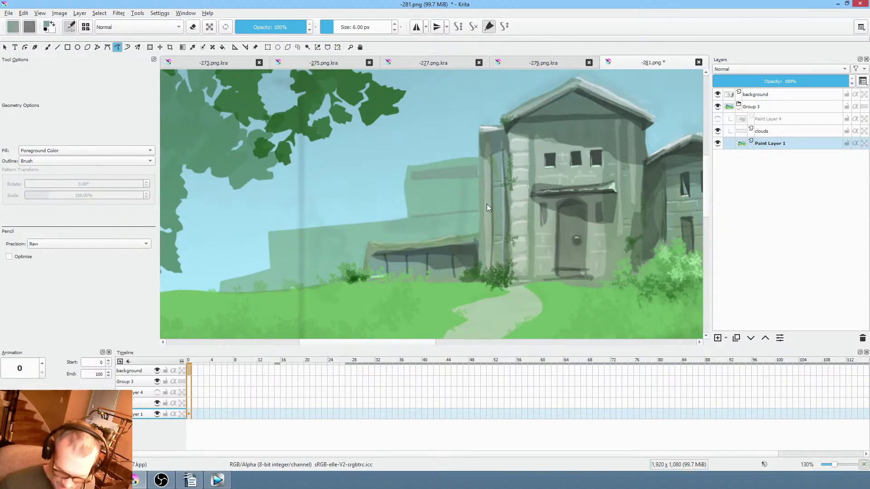
Lower the brush opacity to 52% and pick the dark colour from the house's small upper window.
key(o)
key(o)
key(o)
key(o)
key(o)
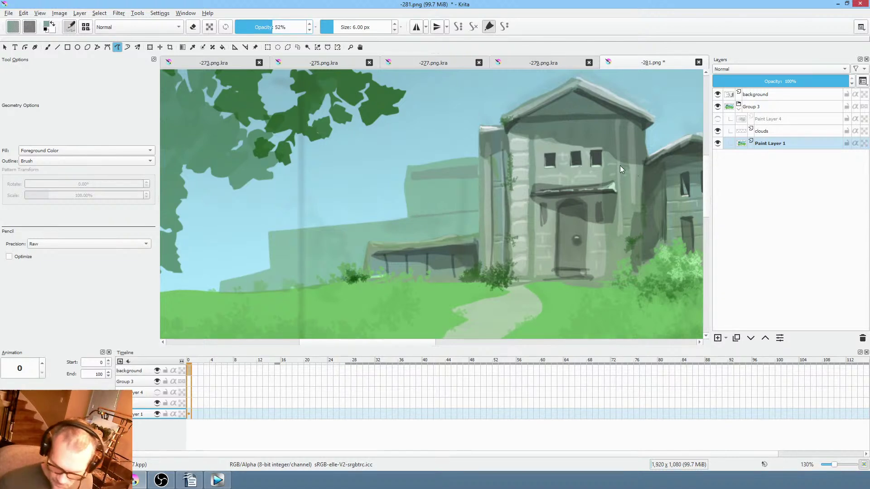
ctrl+click(597, 159)
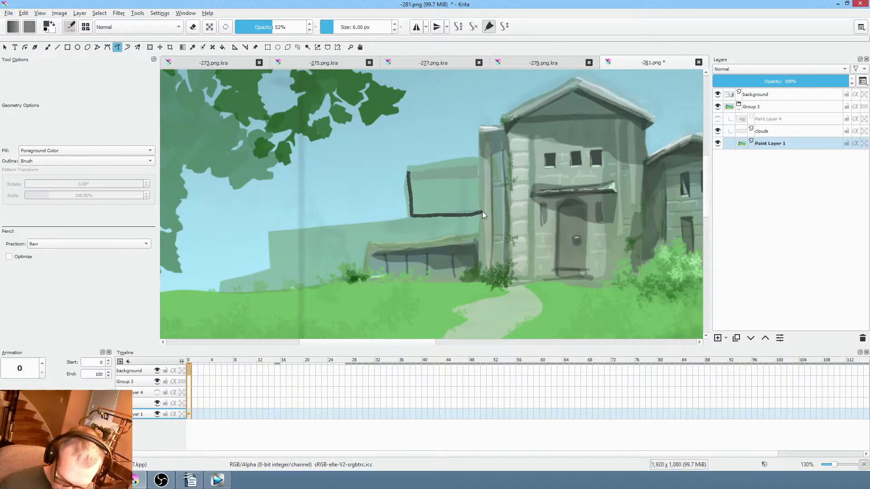
drag(423, 169, 417, 167)
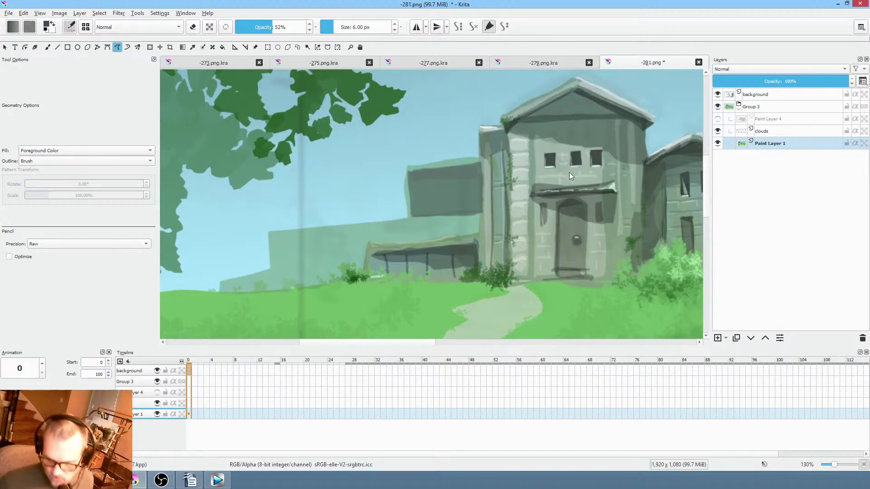
drag(570, 239, 490, 197)
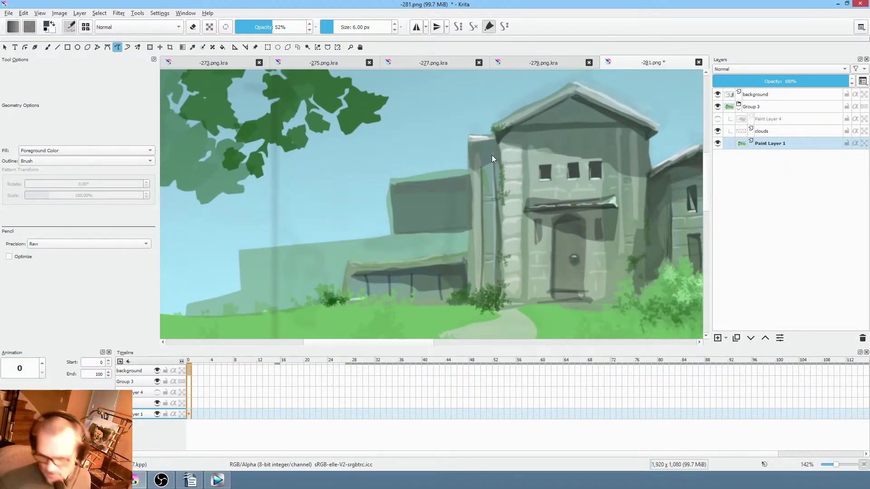
key(ctrl+z)
Set the brush opacity to 31% and fill a dark shade over the front of the background block left of the tower.
click(258, 28)
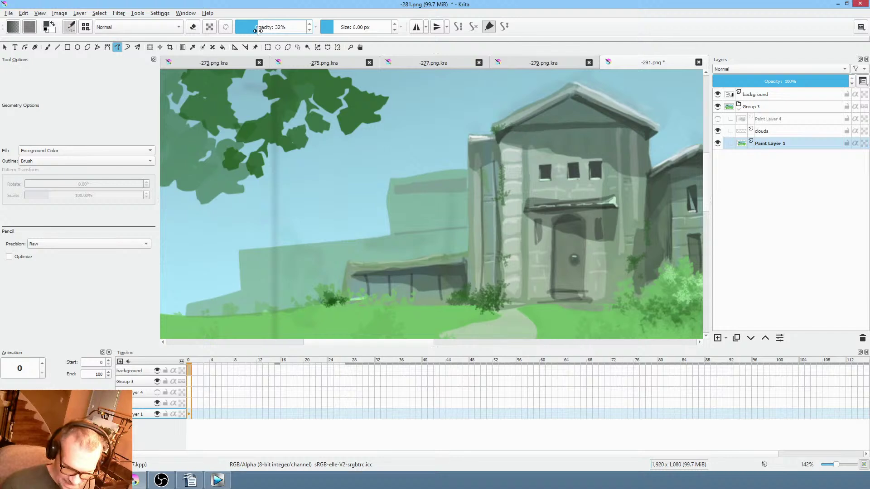
drag(257, 30, 257, 29)
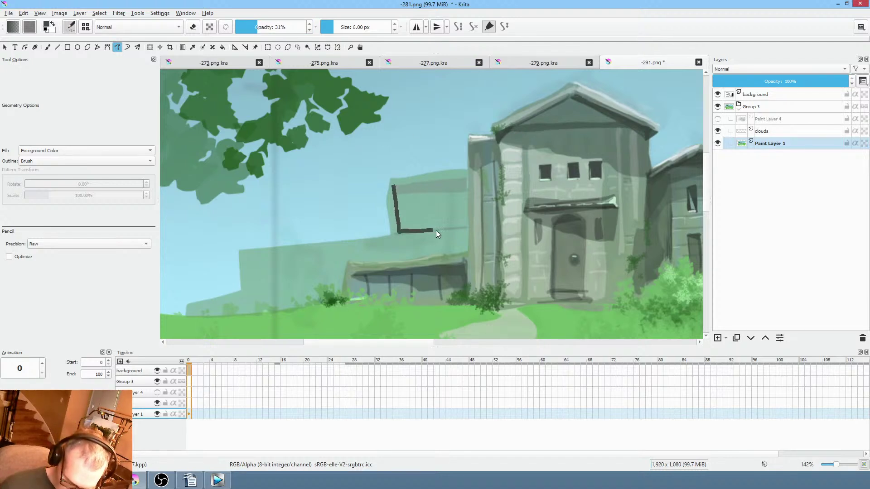
drag(398, 184, 411, 180)
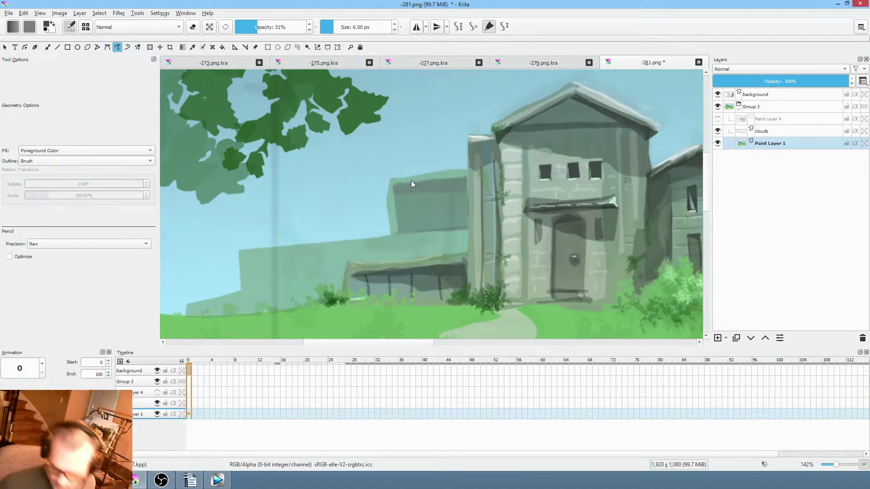
Shade the small background block behind the garage with translucent dark strips below its roof.
scroll(566, 245, down, 3)
mouse_move(632, 248)
mouse_down()
mouse_move(397, 269)
mouse_move(405, 277)
mouse_up()
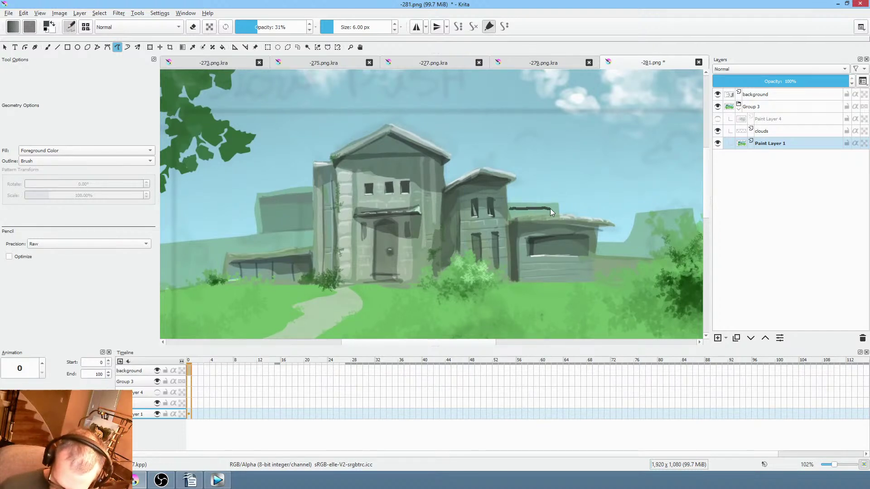
drag(550, 208, 553, 208)
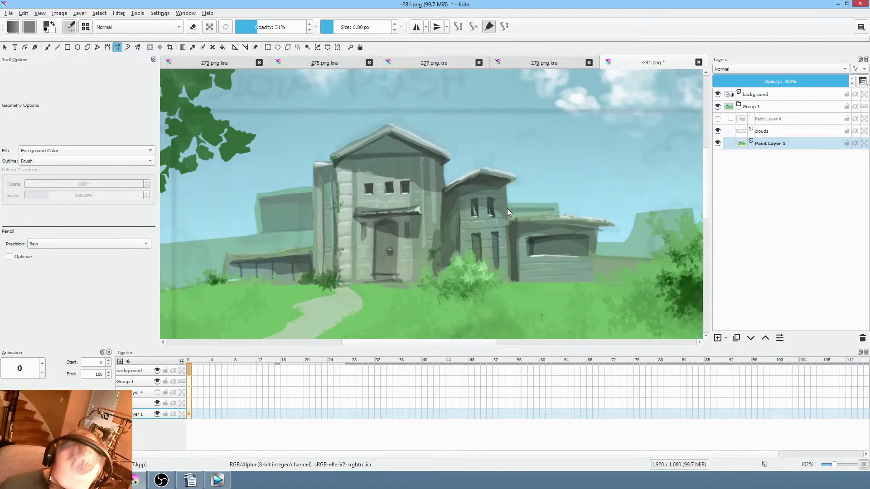
drag(514, 220, 515, 217)
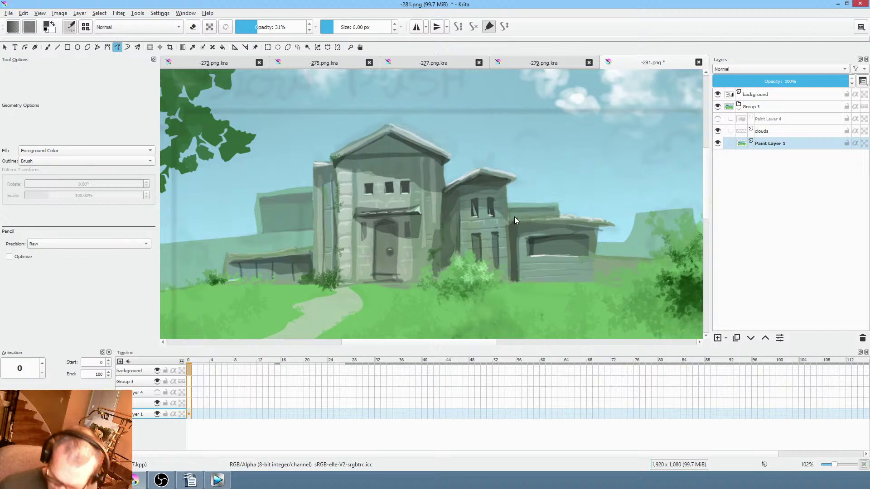
Shade the distant building beside the large bush and paint faint skyline towers on both sides of the house.
drag(598, 285, 494, 286)
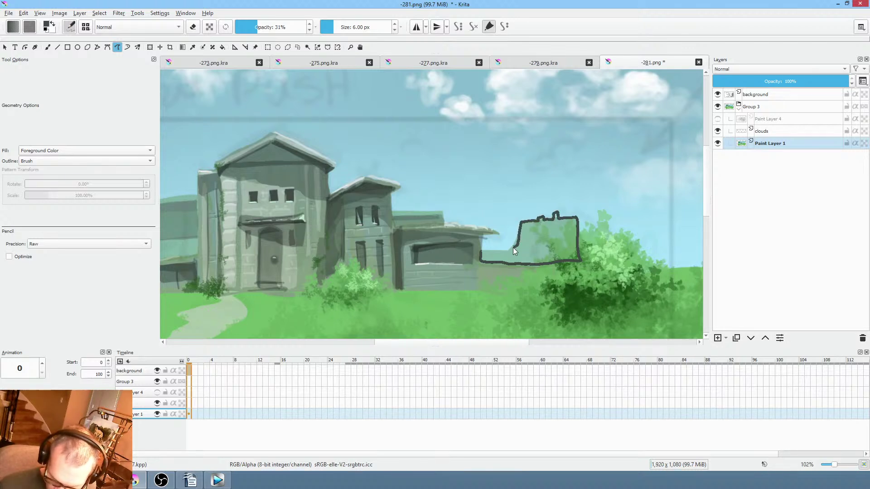
drag(512, 247, 509, 251)
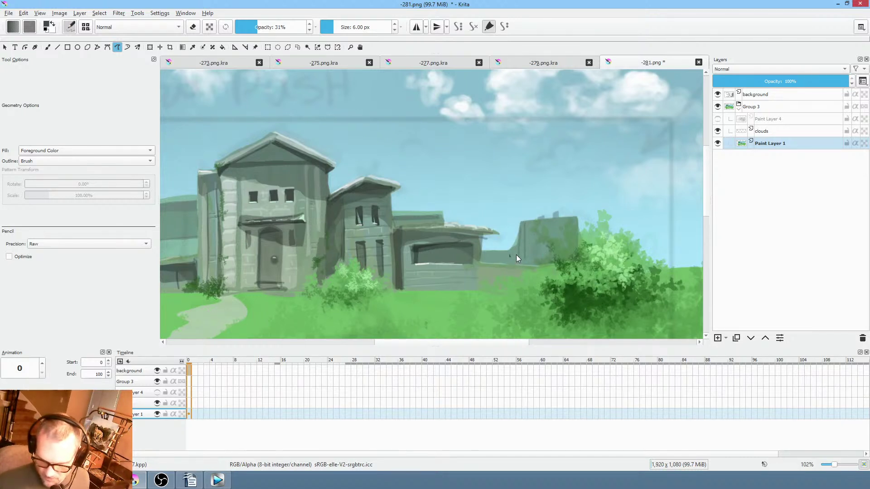
scroll(552, 238, down, 3)
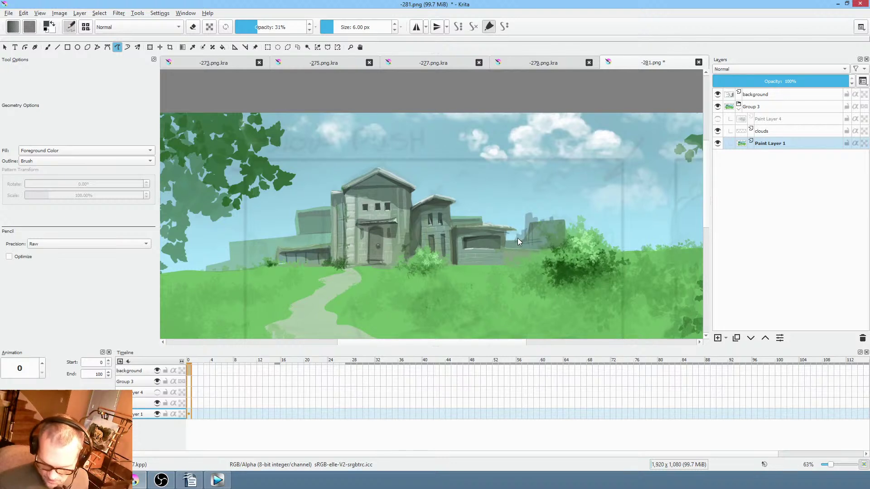
drag(520, 237, 538, 249)
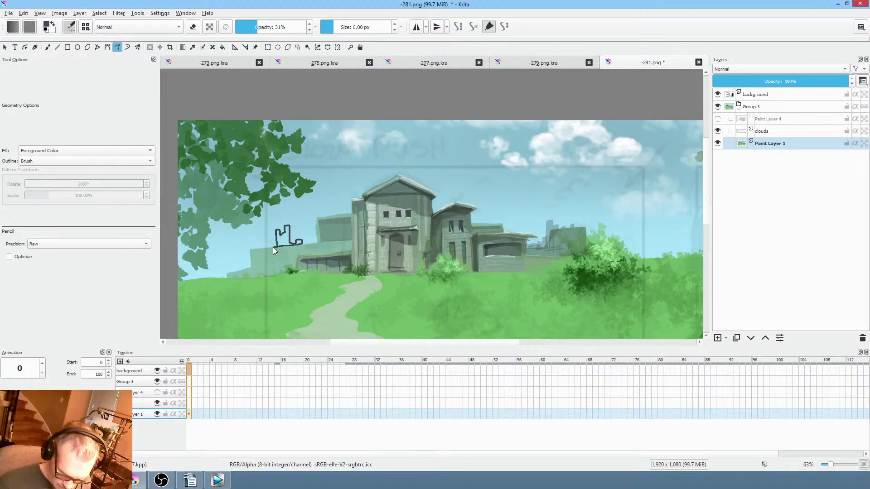
mouse_move(453, 254)
mouse_down()
mouse_move(515, 249)
mouse_move(449, 253)
mouse_up()
Shade the long low background building left of the house below its roof edge, adding wall divisions.
drag(594, 292, 570, 274)
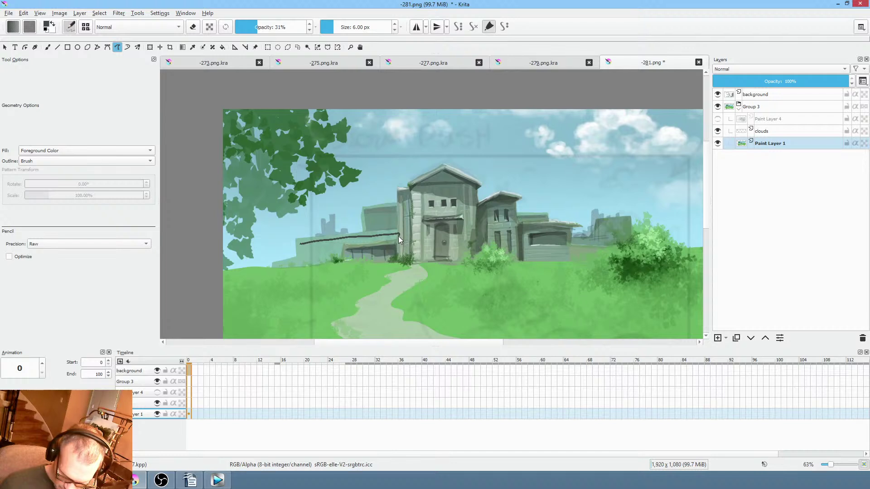
drag(308, 246, 298, 247)
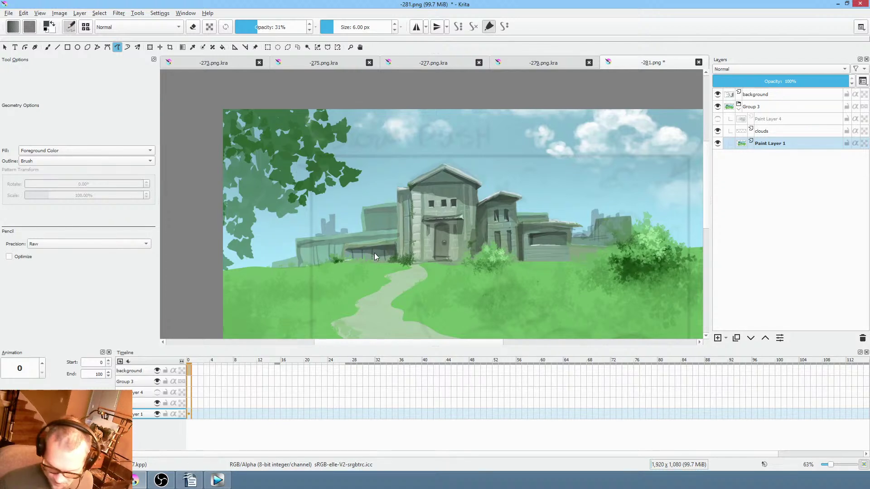
mouse_move(374, 257)
mouse_down()
mouse_move(337, 233)
mouse_move(303, 266)
mouse_up()
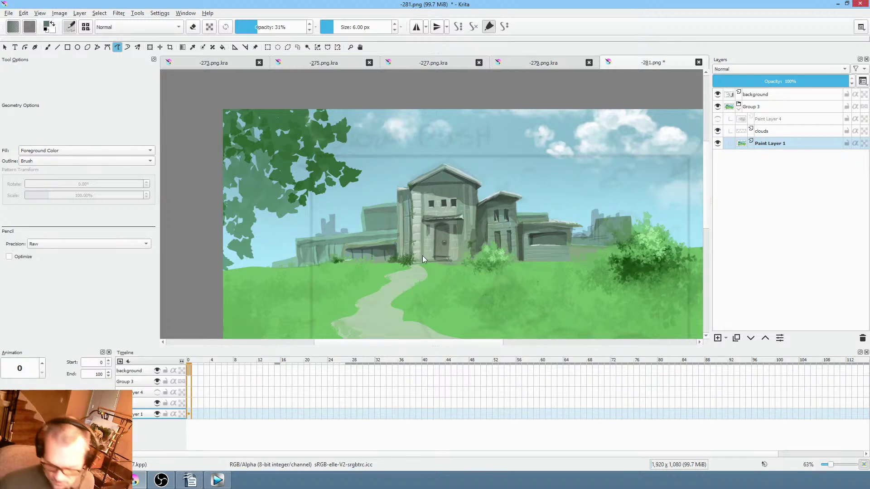
Hide the background sketch layer so that only the painting of the house and path shows.
mouse_move(512, 273)
mouse_down()
mouse_move(564, 267)
mouse_move(531, 262)
mouse_move(555, 278)
mouse_move(611, 284)
mouse_up()
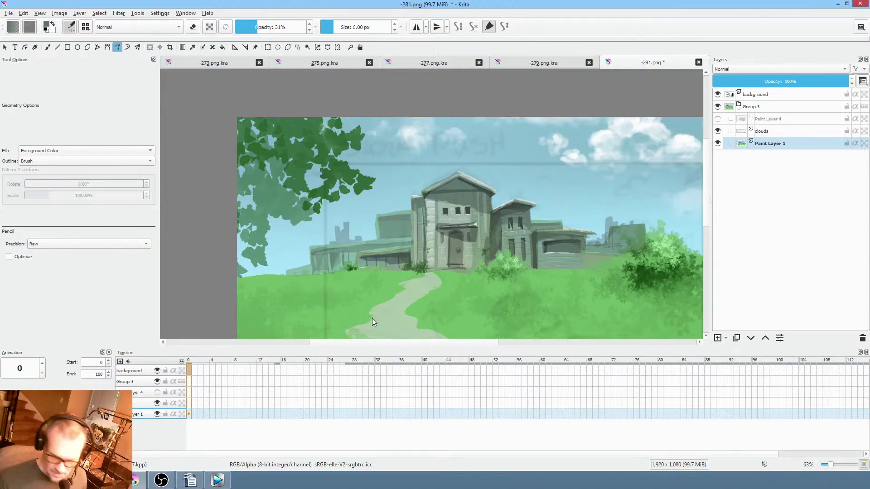
scroll(303, 328, down, 1)
drag(303, 328, 486, 210)
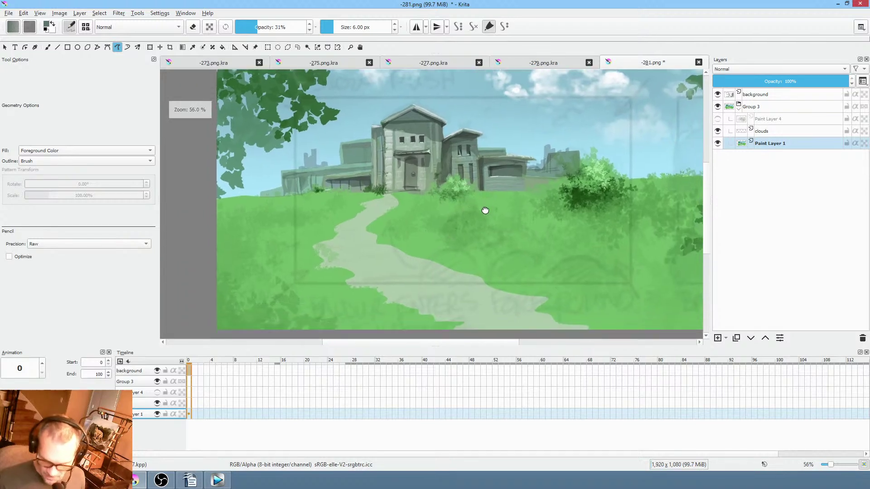
click(718, 95)
drag(392, 257, 404, 250)
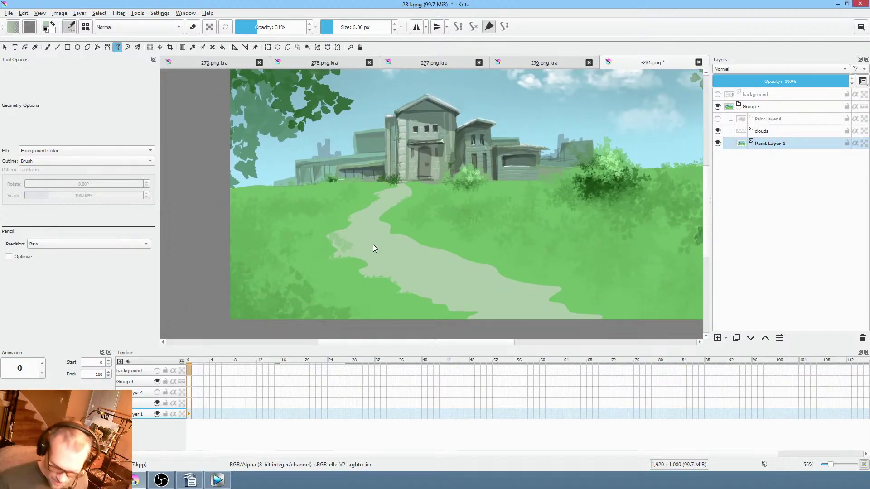
Choose a near-white colour and paint irregular horizontal highlights on the path, from the foreground up to its bend.
right_click(443, 260)
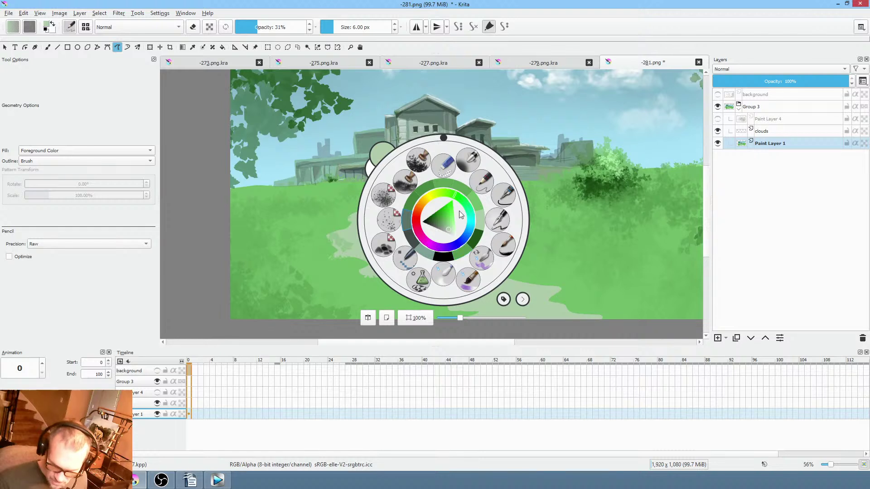
click(336, 241)
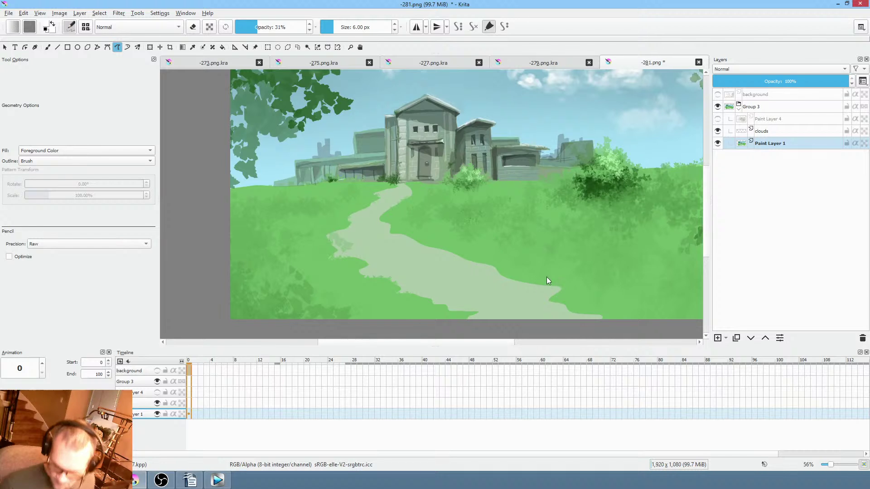
drag(551, 317, 483, 319)
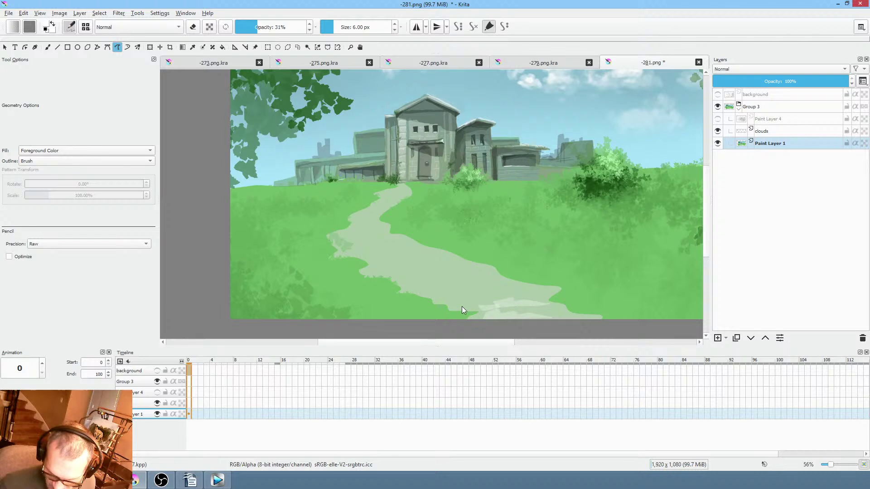
drag(506, 284, 467, 288)
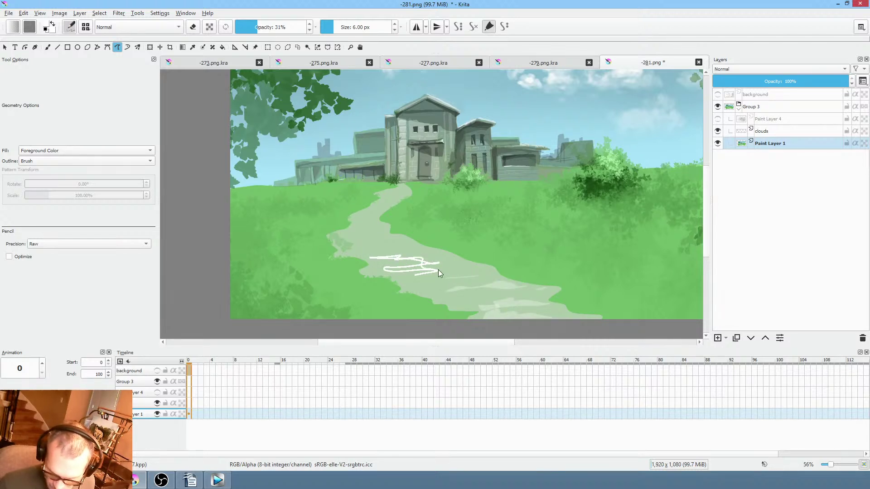
drag(439, 272, 436, 272)
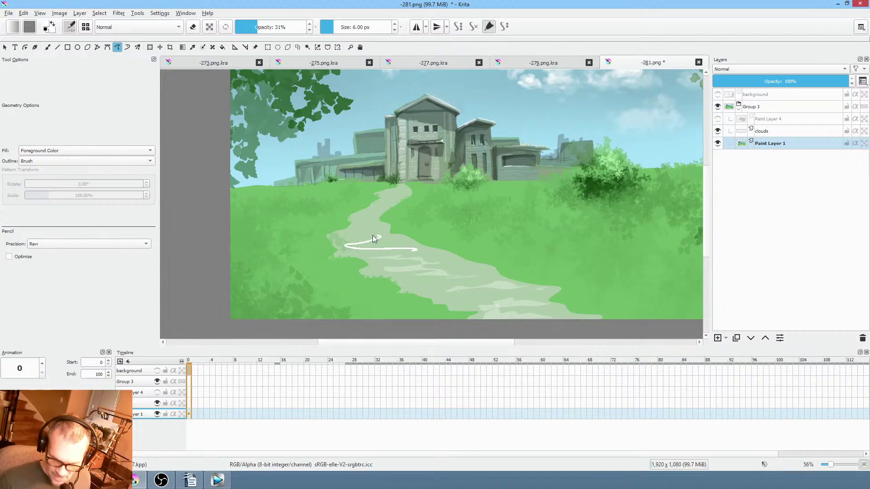
drag(353, 244, 358, 242)
Lower the brush opacity to 14% and add fainter highlights along the upper and middle path.
key(i)
key(i)
key(i)
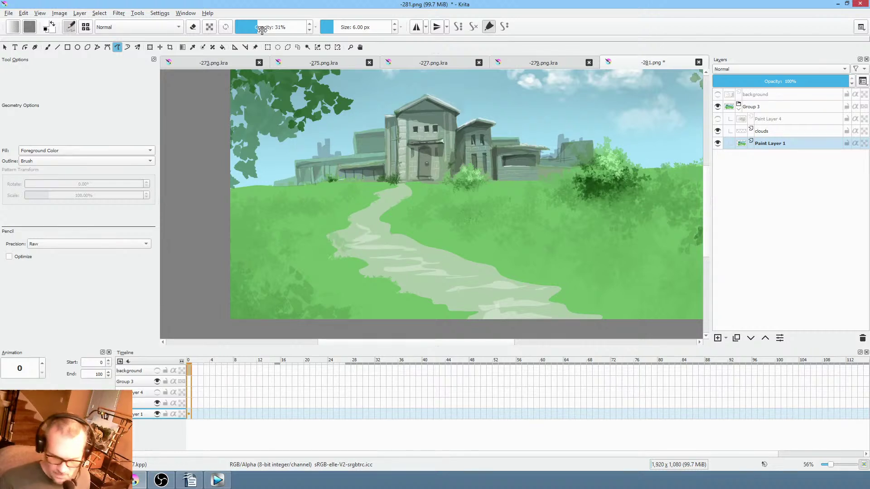
drag(398, 195, 385, 202)
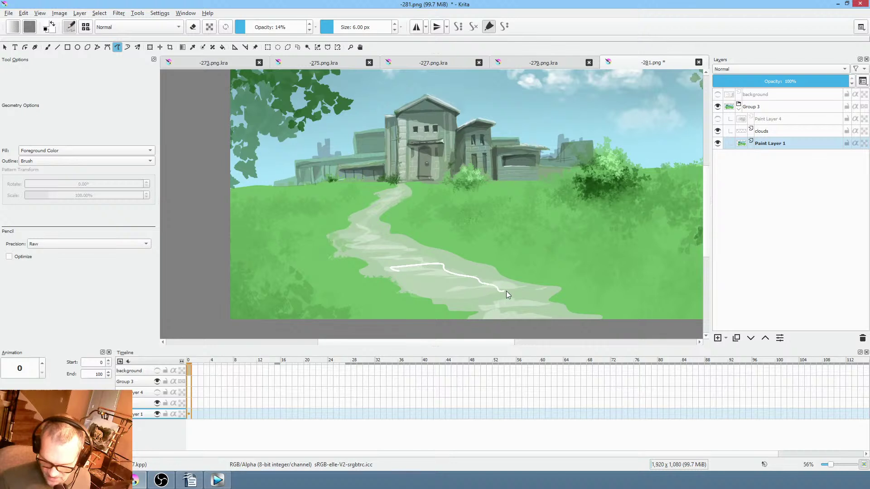
Pick a dark grey from the garage and paint subtle shadow patches across the path.
ctrl+click(502, 256)
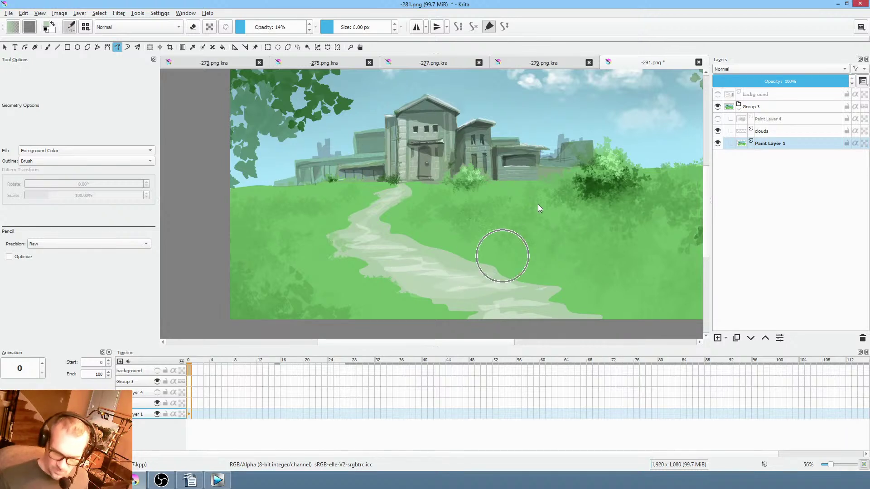
ctrl+click(523, 169)
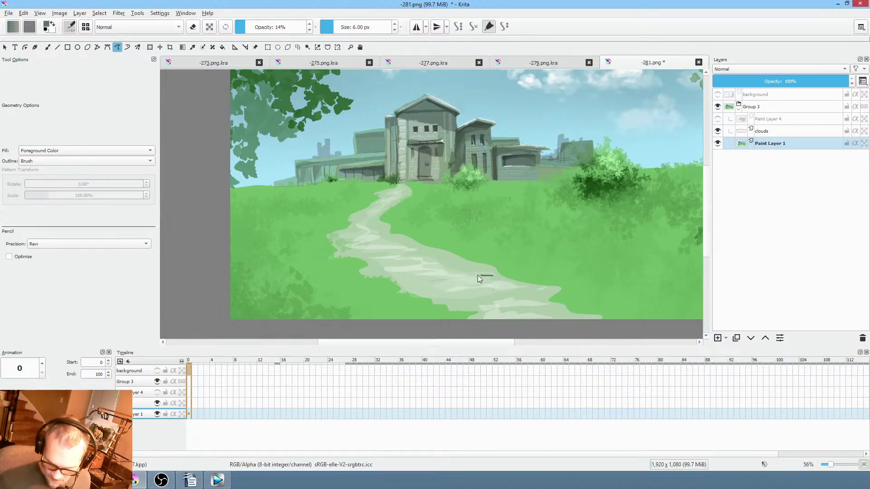
mouse_move(477, 276)
mouse_down()
mouse_move(418, 286)
mouse_move(373, 276)
mouse_move(438, 255)
mouse_up()
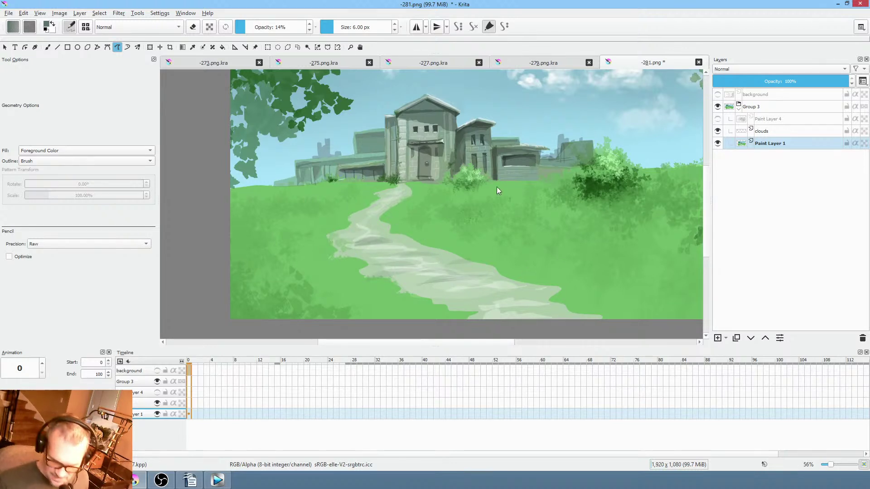
Switch to the freehand brush and choose an ink pen preset at 10 px size and 100% opacity.
key(b)
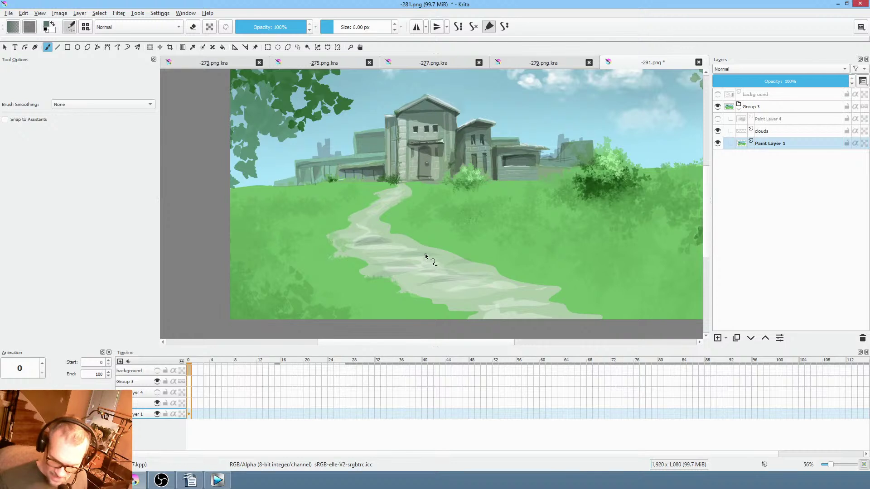
right_click(490, 205)
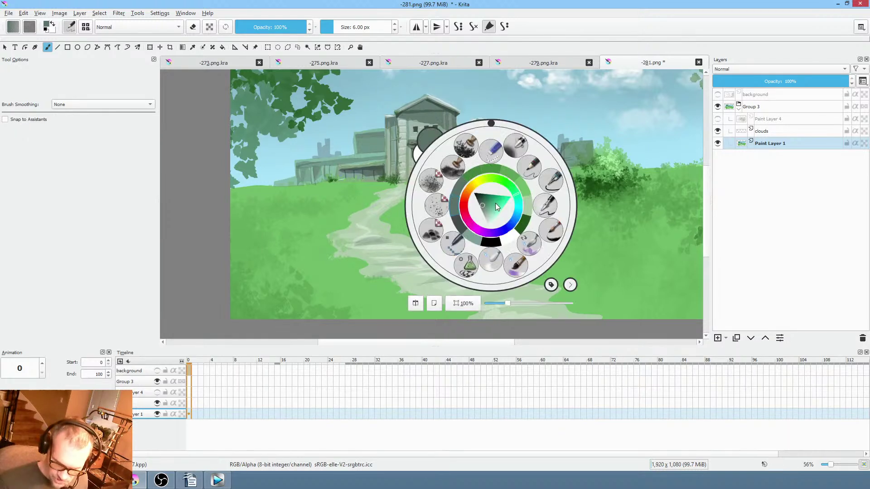
click(552, 182)
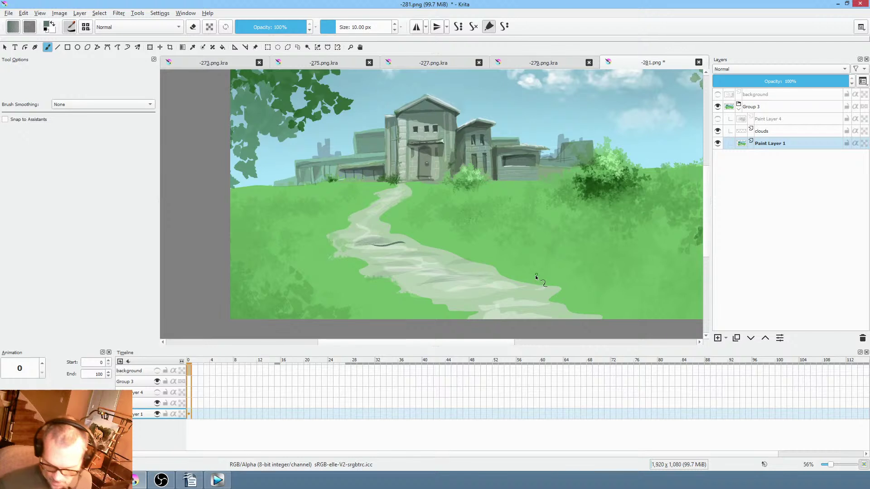
Undo the last path stroke and draw dark crack lines at the path's bend with a 52.59 px brush at 50% opacity.
key(ctrl+z)
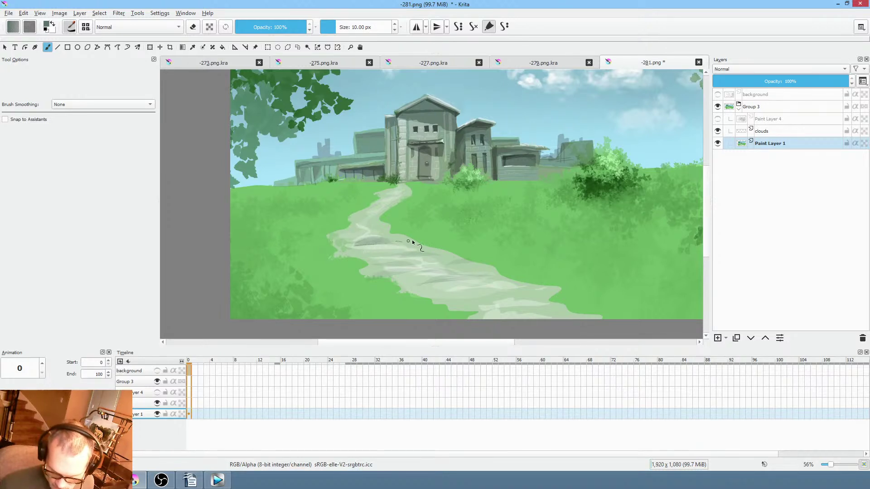
scroll(473, 249, up, 3)
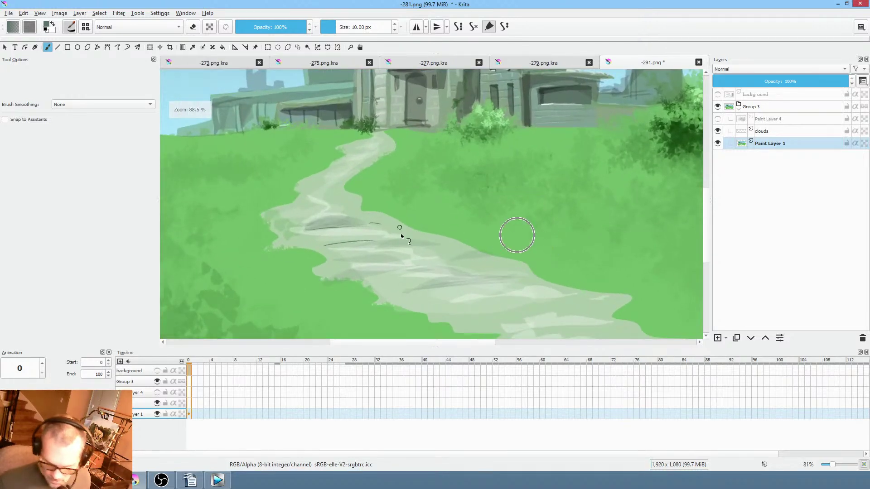
key(bracketright)
key(bracketright)
key(bracketright)
key(bracketright)
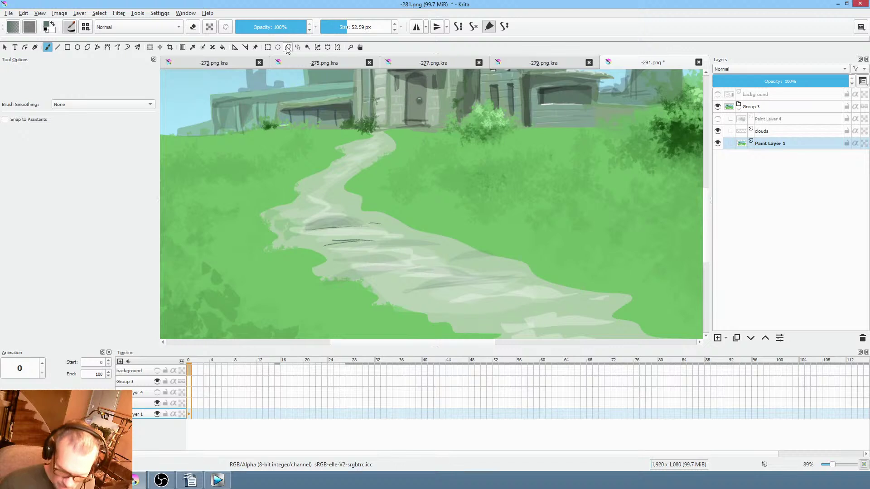
key(o)
key(o)
key(o)
key(o)
key(o)
drag(340, 248, 305, 247)
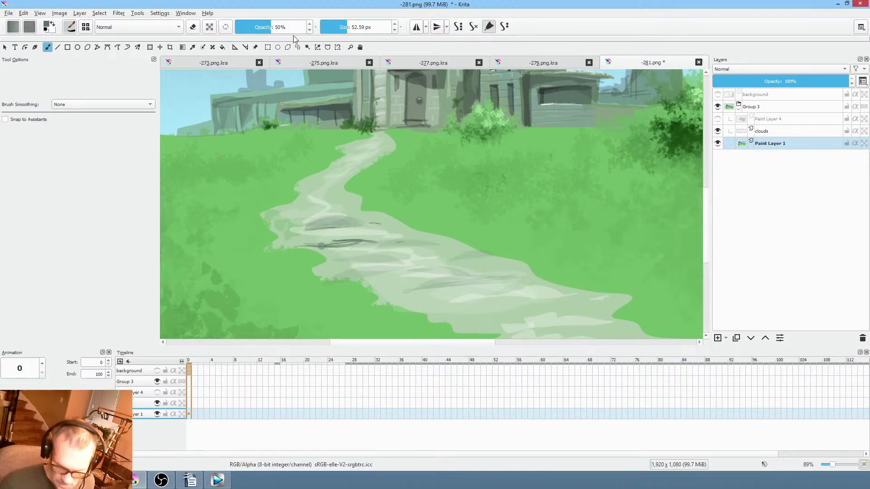
Lower the brush opacity to 16% and paint a soft dark grey shadow across the path's foreground.
drag(274, 27, 262, 29)
scroll(509, 186, down, 2)
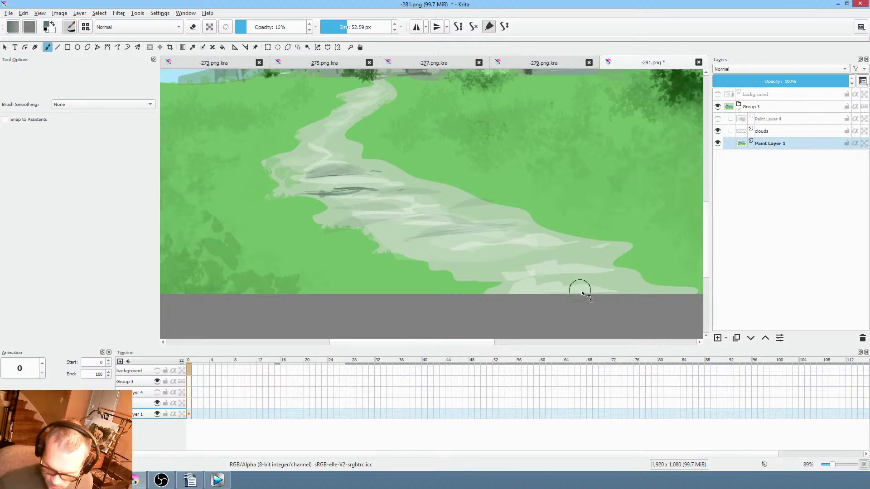
mouse_move(497, 279)
mouse_down()
mouse_move(562, 273)
mouse_move(468, 275)
mouse_move(566, 271)
mouse_up()
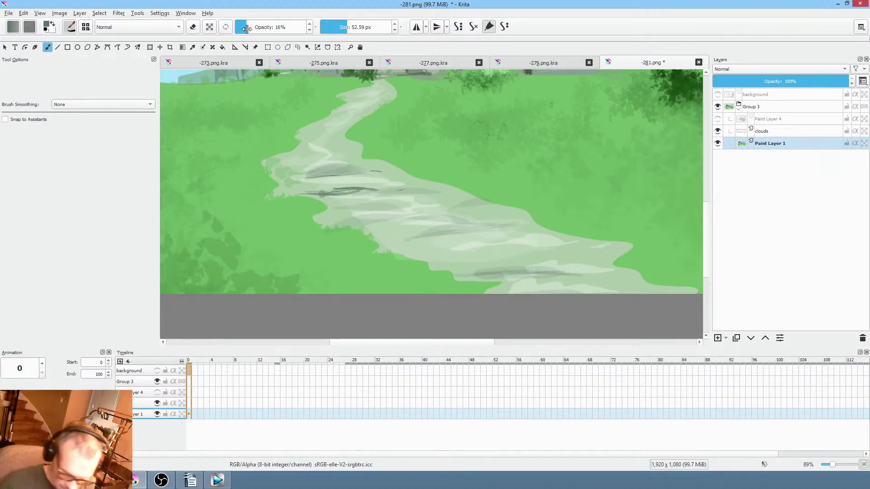
Raise the brush opacity to 23% and shade the path in grey from its middle up to the house.
drag(248, 29, 258, 28)
mouse_move(351, 226)
mouse_down()
mouse_move(451, 207)
mouse_move(424, 200)
mouse_move(489, 219)
mouse_up()
scroll(489, 220, down, 4)
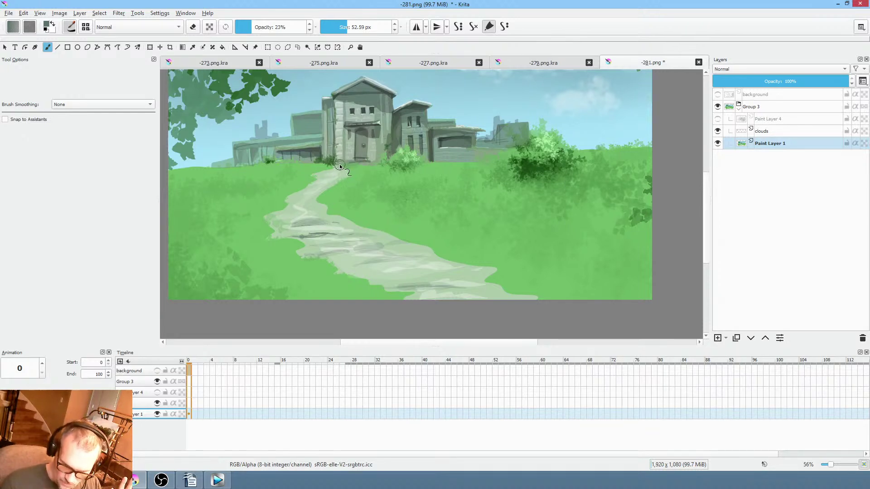
mouse_move(340, 166)
mouse_down()
mouse_move(317, 180)
mouse_move(329, 183)
mouse_up()
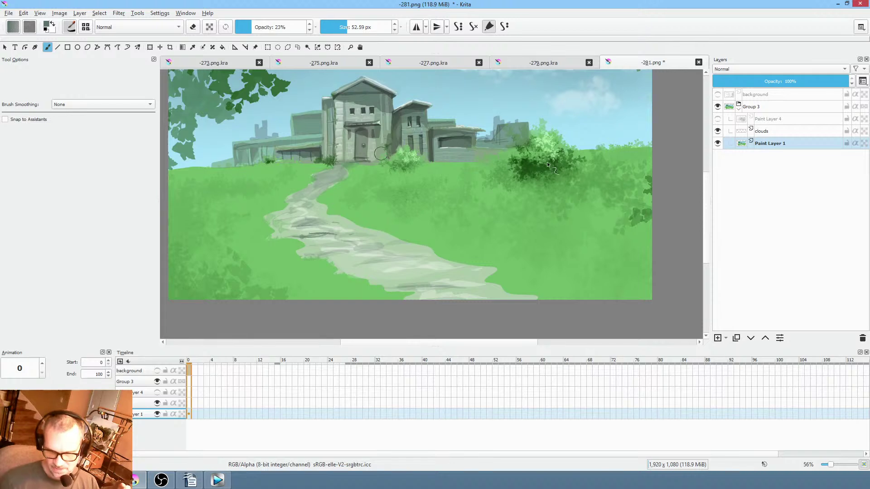
key(ctrl+z)
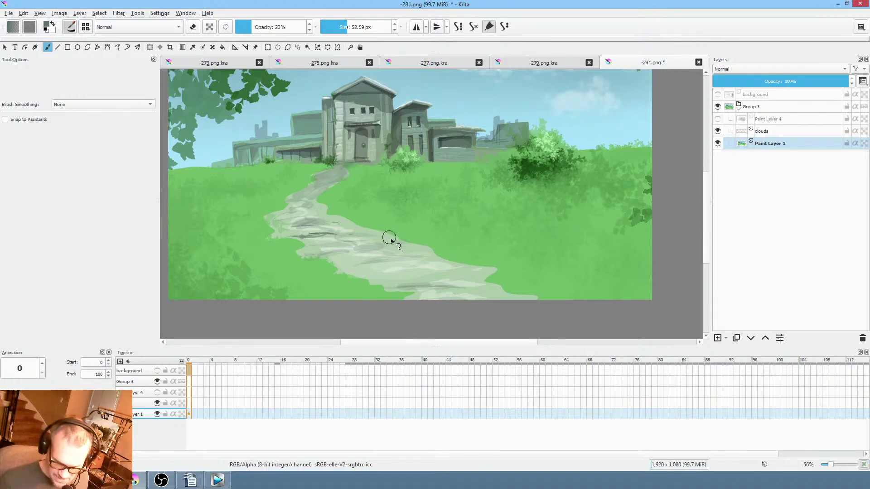
Pick a light grey from the path and paint soft highlights over its middle and upper stretch.
ctrl+click(358, 252)
drag(358, 251, 339, 244)
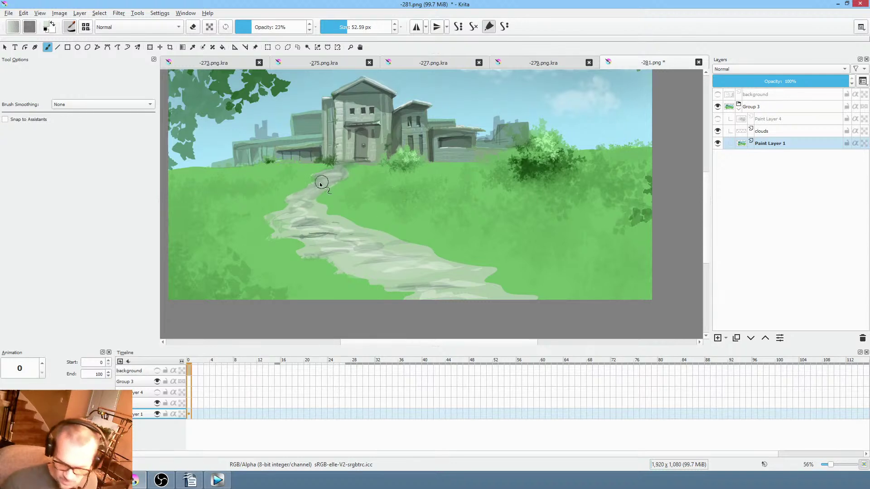
mouse_move(488, 265)
mouse_down()
mouse_move(505, 260)
mouse_move(508, 237)
mouse_up()
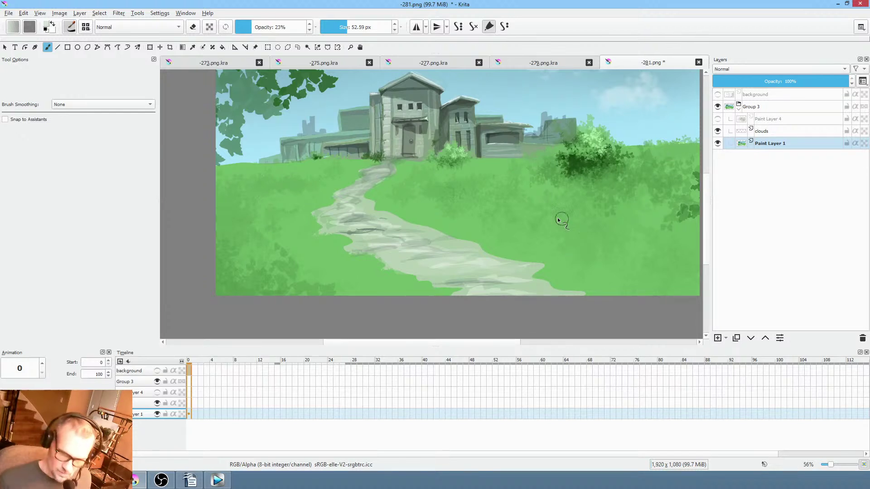
Pick dark green from the large bush and paint foliage along the path's edge with a leafy brush preset at 31.78 px and 49% opacity.
scroll(557, 217, down, 2)
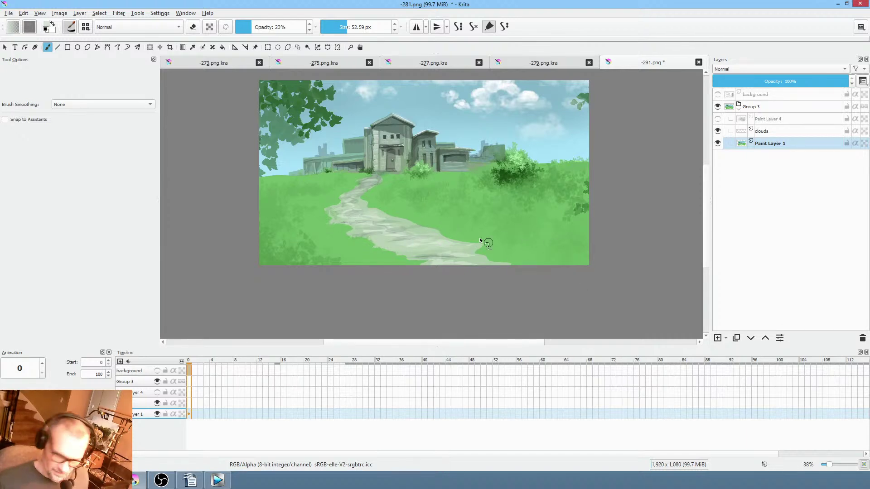
ctrl+click(515, 176)
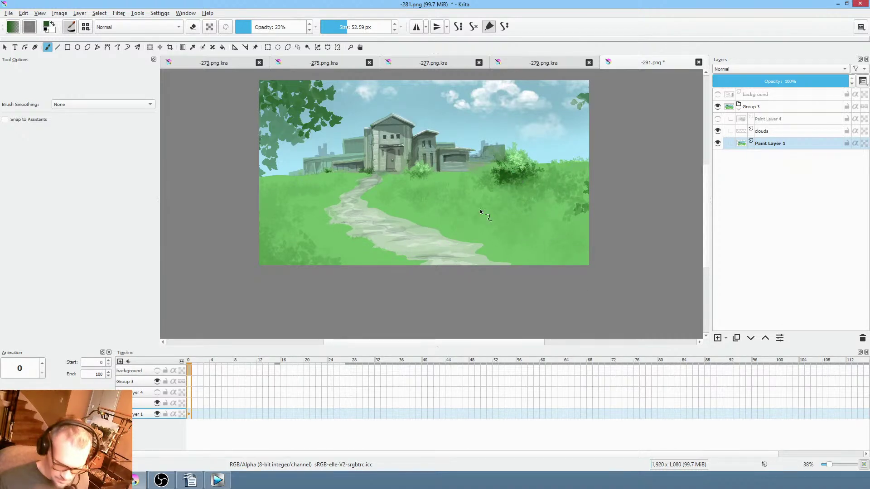
right_click(482, 194)
click(434, 206)
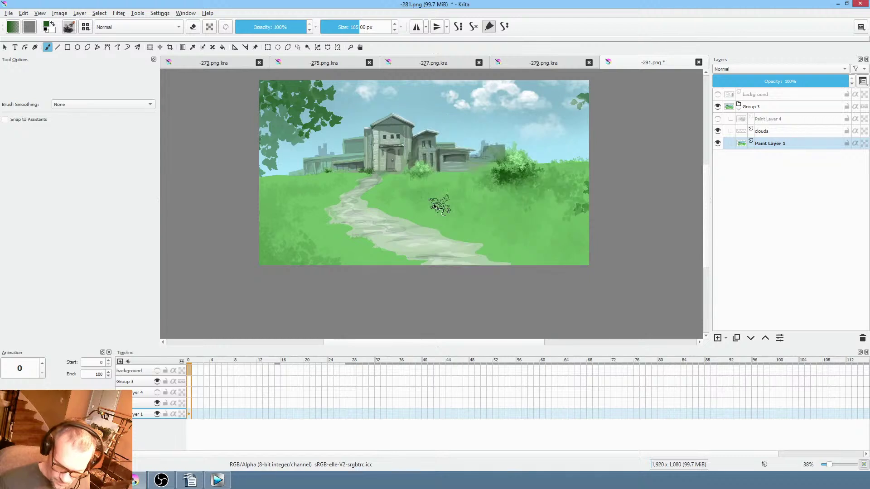
mouse_move(402, 201)
mouse_down()
mouse_move(377, 184)
mouse_move(364, 200)
mouse_move(382, 218)
mouse_move(427, 227)
mouse_up()
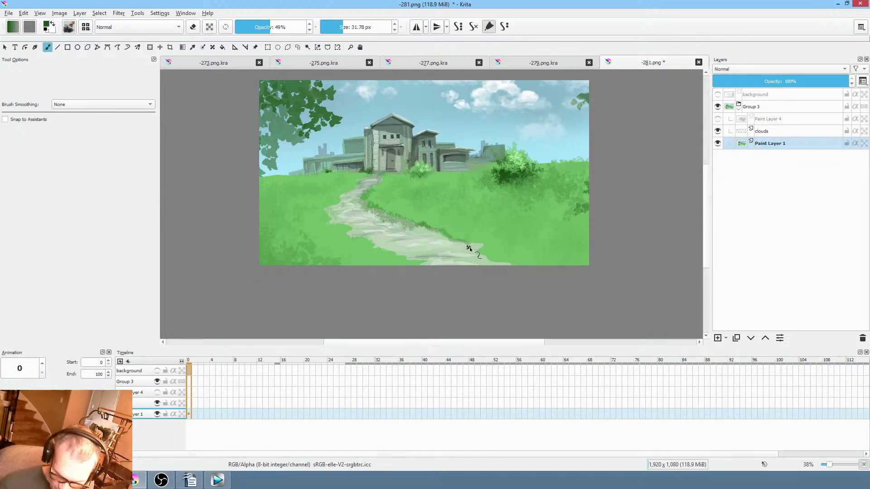
Save the painting as a PNG with the alpha channel stored, also keeping a Krita copy.
key(ctrl+z)
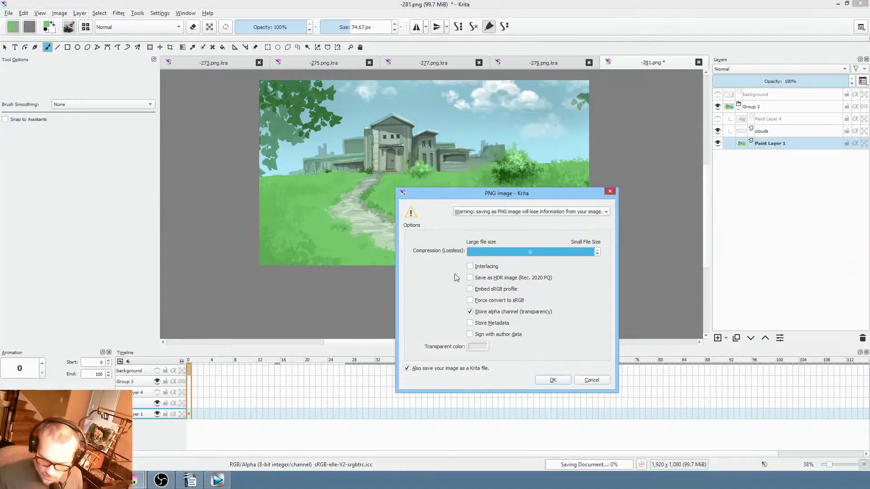
click(554, 380)
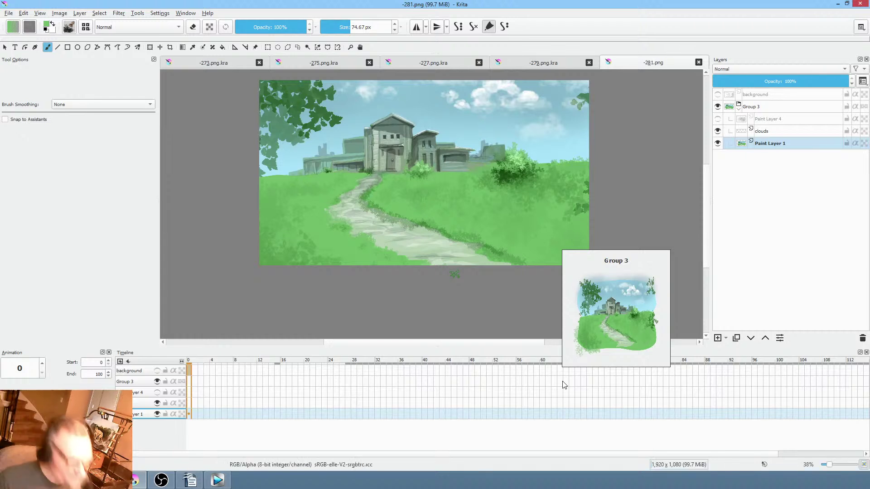
Pick a light grey from the path, show the background sketch layer and lower that layer's opacity.
ctrl+click(416, 236)
click(717, 94)
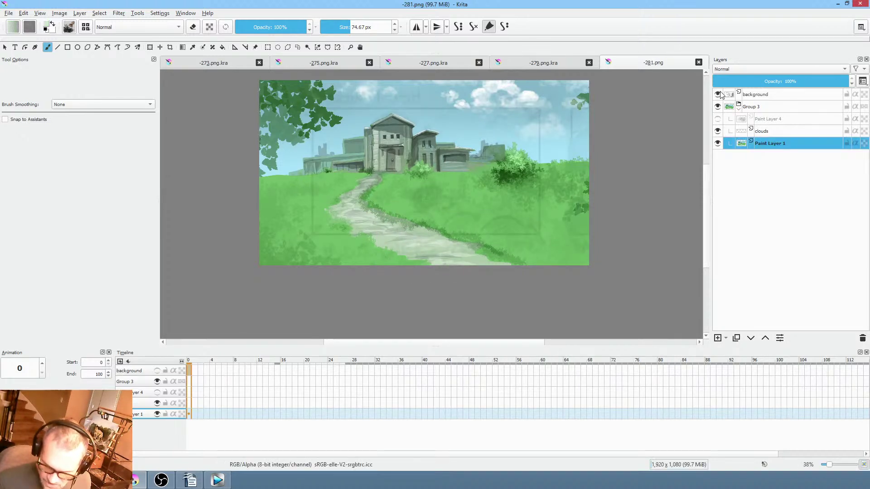
scroll(468, 199, up, 1)
scroll(469, 199, up, 6)
drag(521, 145, 548, 225)
click(752, 96)
click(763, 81)
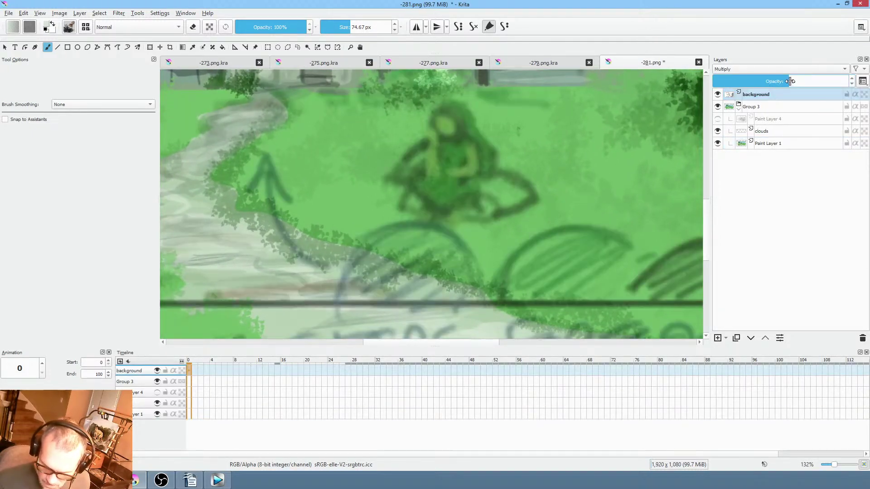
Add a new paint layer directly above Paint Layer 1 and name it "rock".
click(789, 144)
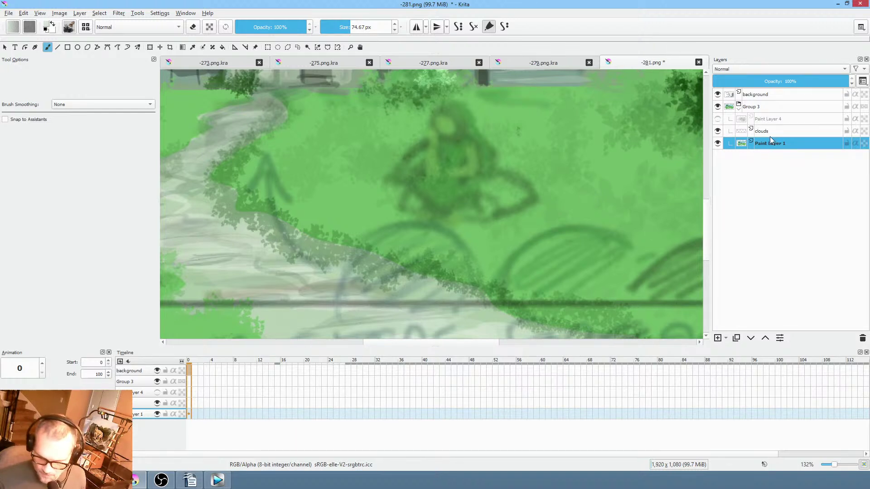
key(Insert)
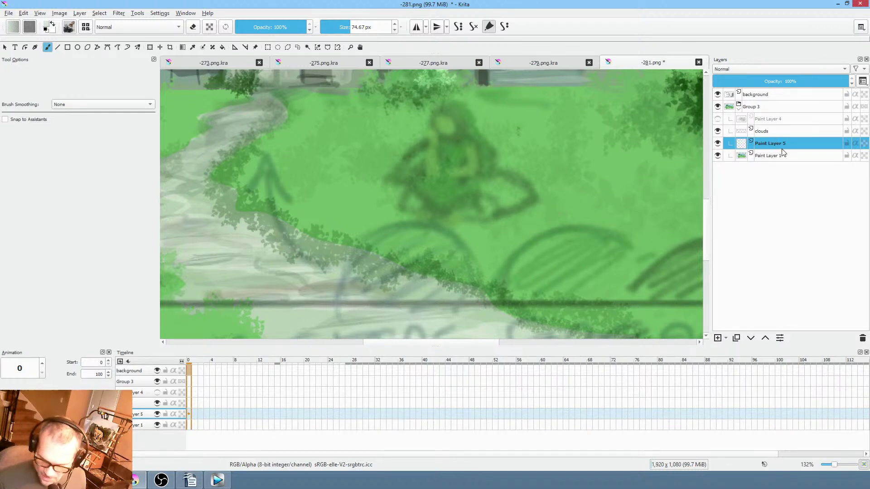
double_click(779, 143)
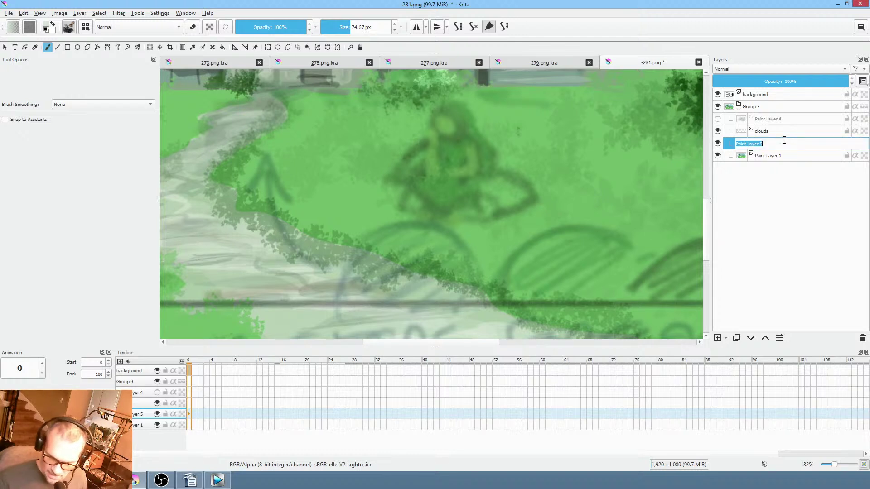
text(rock)
key(Return)
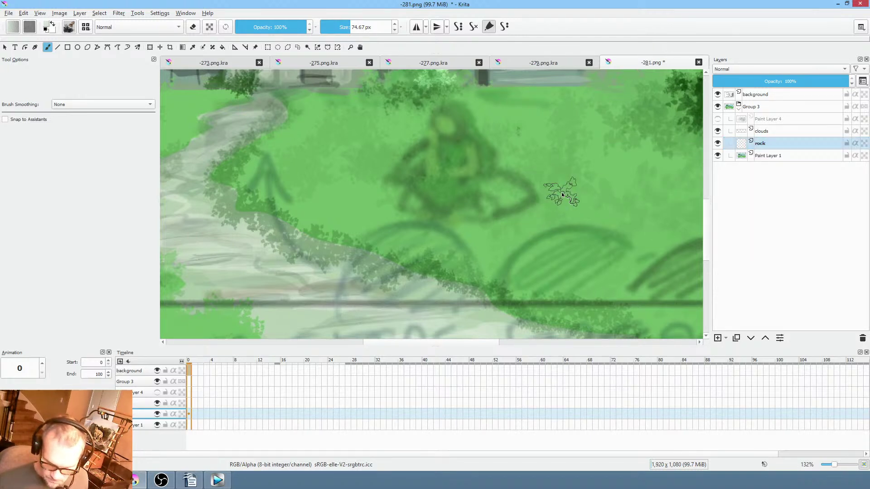
Set up the Freehand Path tool with a black foreground colour, a 39.83 px brush and 100% opacity.
key(bracketleft)
key(bracketleft)
key(bracketleft)
key(bracketleft)
key(bracketleft)
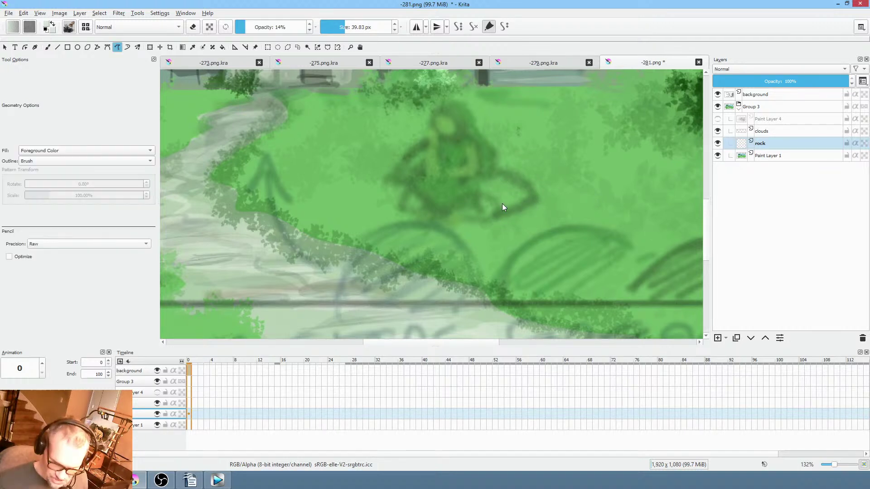
right_click(507, 201)
drag(512, 200, 475, 210)
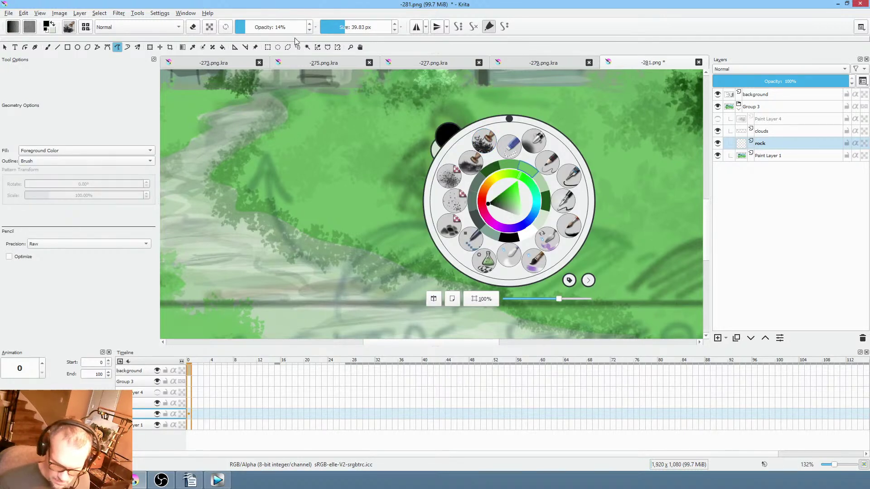
drag(247, 29, 306, 27)
right_click(484, 205)
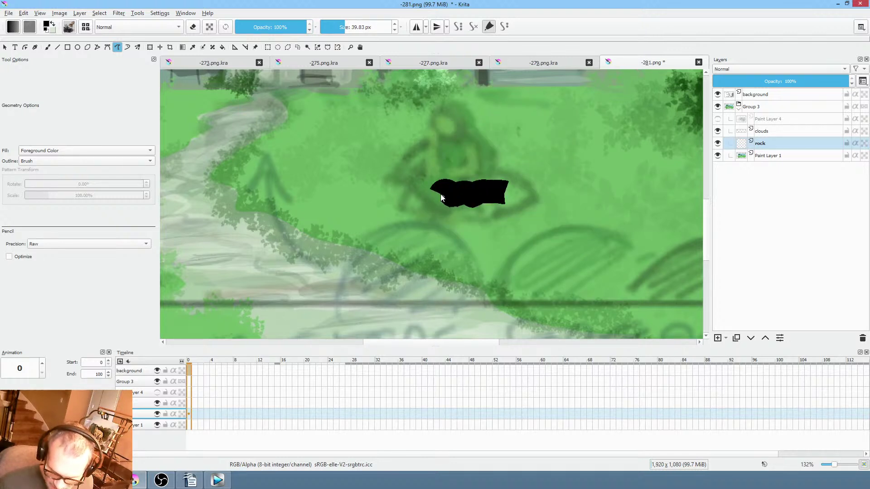
Draw a filled black oval beneath the sketched seated figure on the grass.
drag(391, 212, 365, 219)
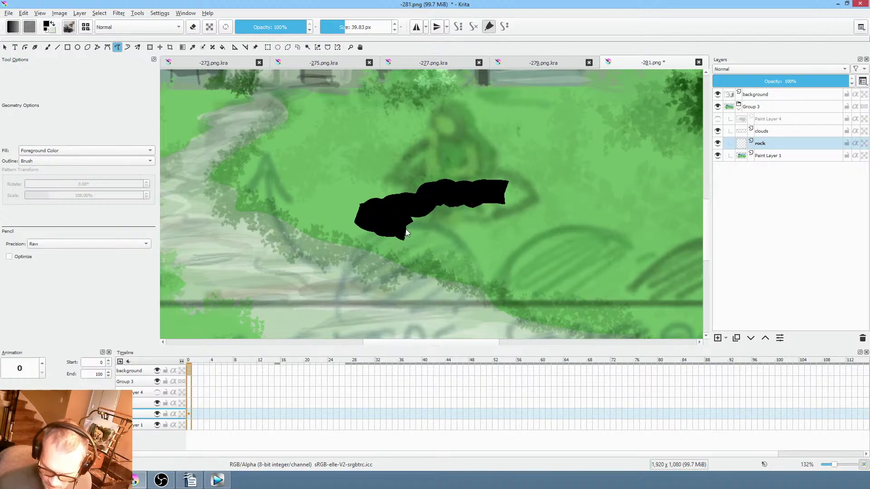
drag(455, 233, 509, 229)
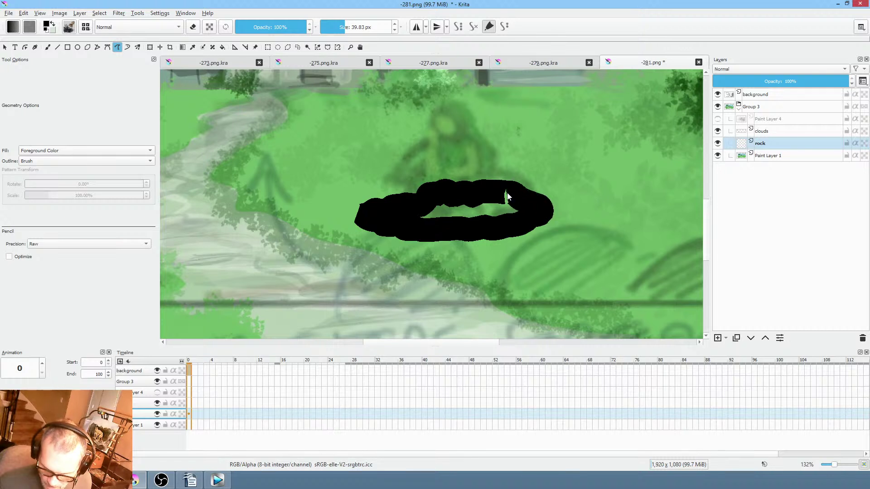
drag(460, 201, 444, 205)
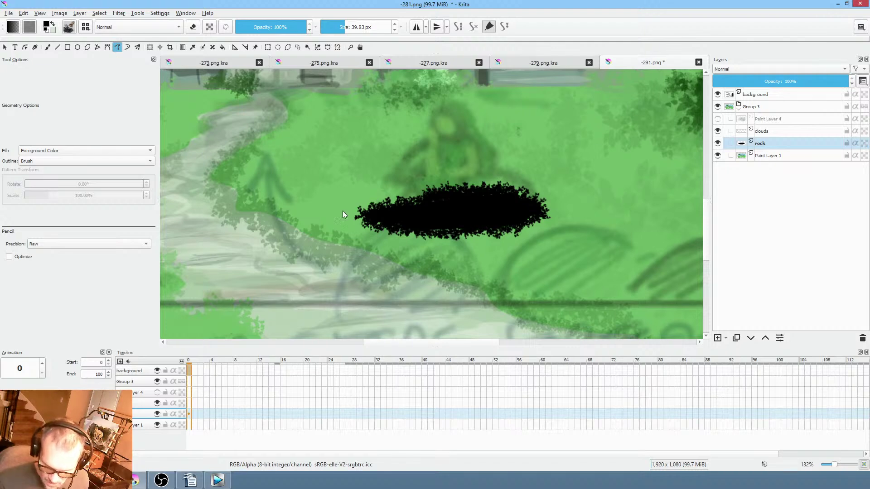
Switch to a 6 px brush preset, pick light grey from the path and draw a filled rock shape over the black oval.
scroll(488, 246, down, 2)
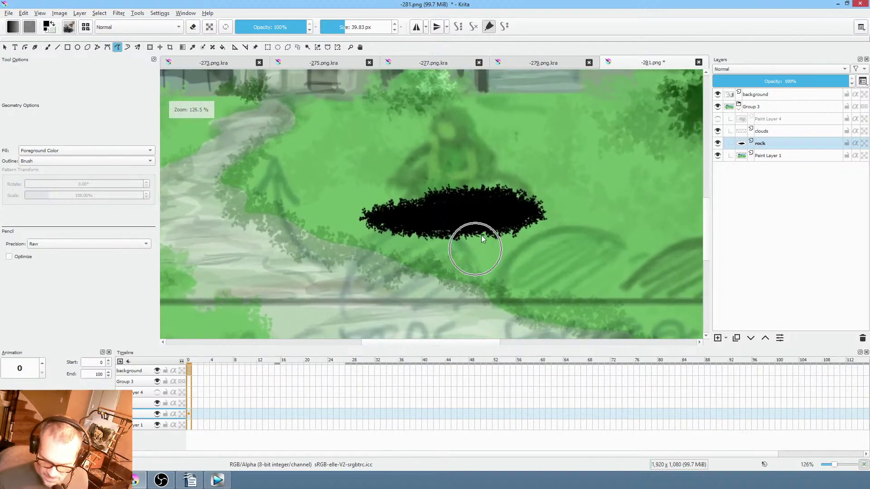
right_click(473, 213)
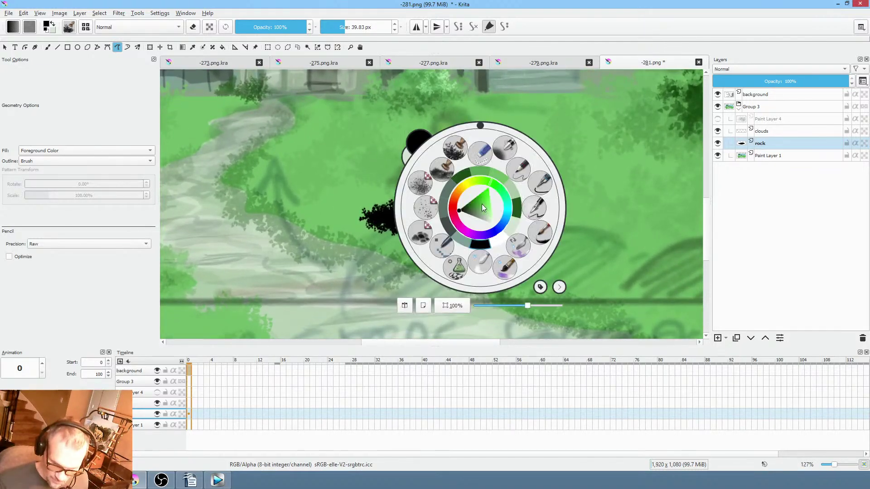
click(520, 171)
ctrl+click(248, 245)
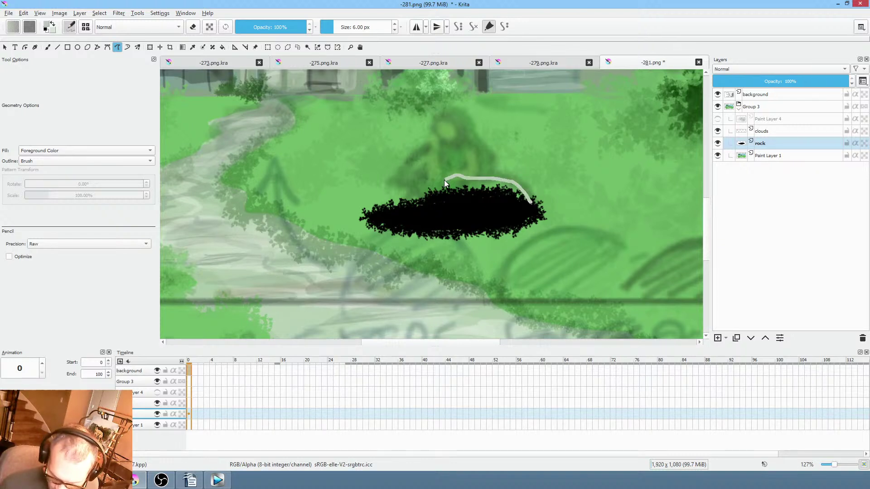
mouse_move(394, 220)
mouse_down()
mouse_move(484, 229)
mouse_move(531, 205)
mouse_up()
Hide the background sketch layer and lower the rock layer's opacity to 42%.
click(717, 94)
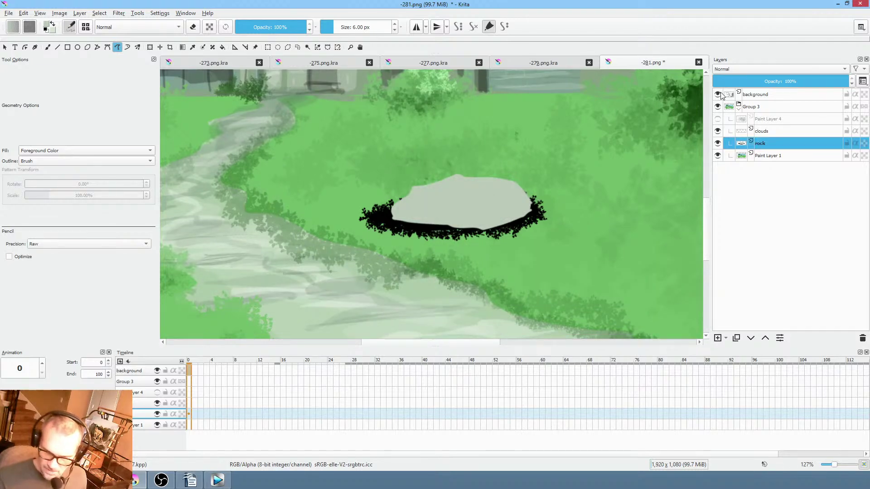
key(plus)
key(plus)
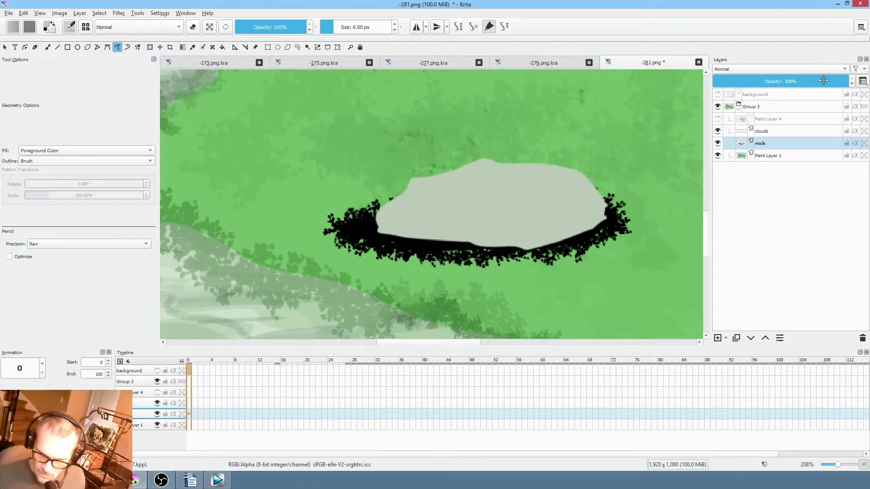
drag(822, 81, 770, 83)
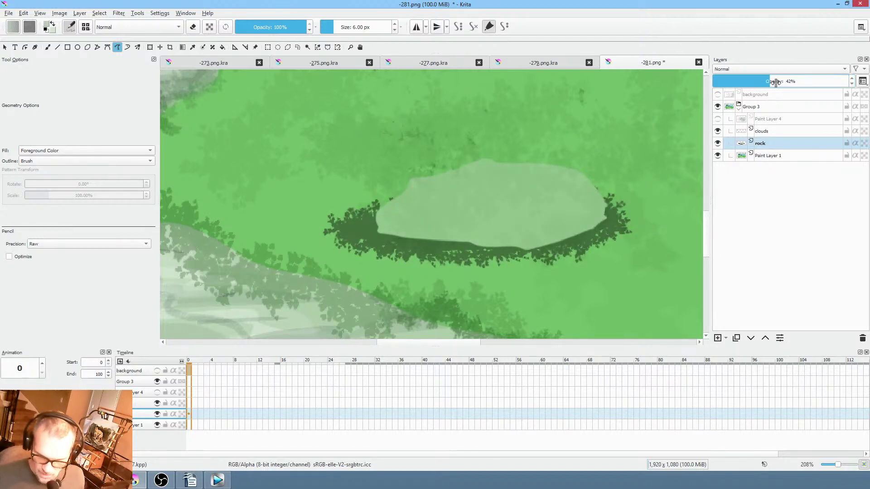
Raise the rock layer's opacity to 45% and merge it down into Paint Layer 1.
scroll(531, 247, down, 4)
drag(549, 249, 540, 244)
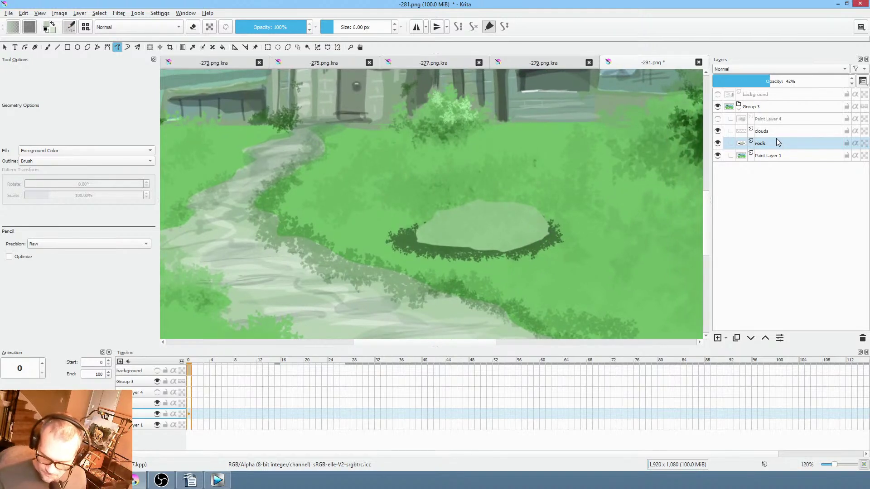
mouse_move(771, 81)
mouse_down()
mouse_move(788, 82)
mouse_move(775, 83)
mouse_up()
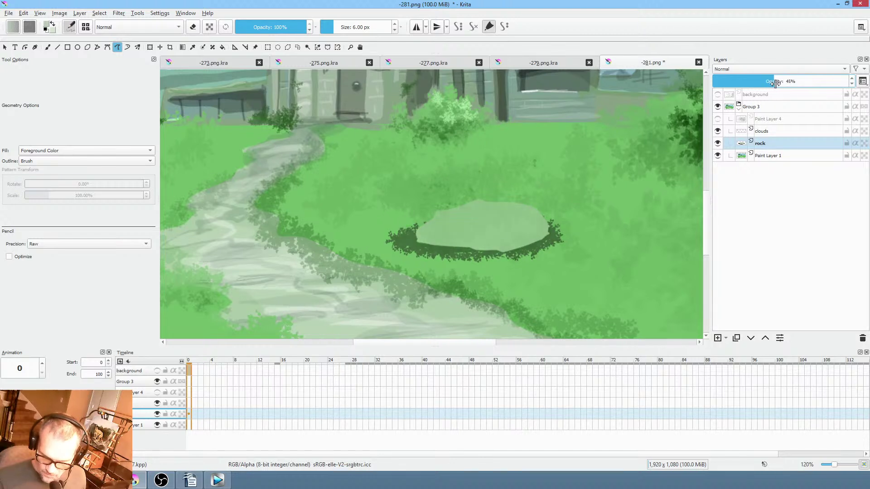
click(775, 143)
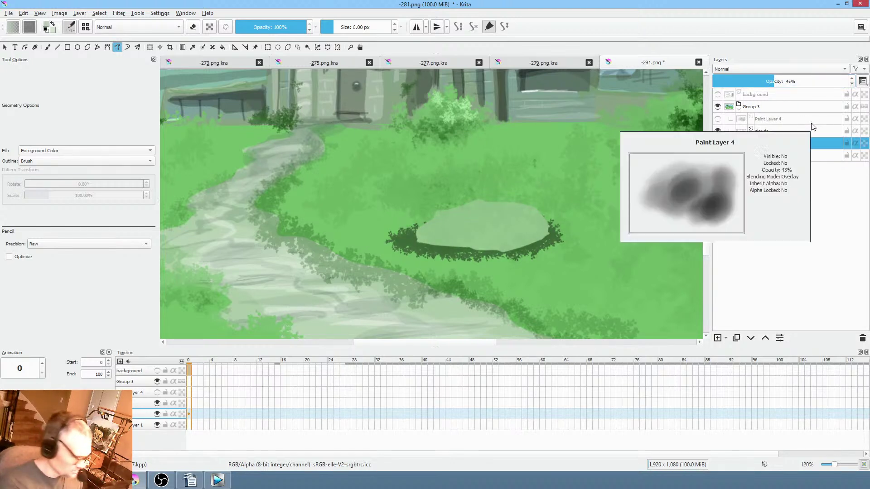
key(shift+Delete)
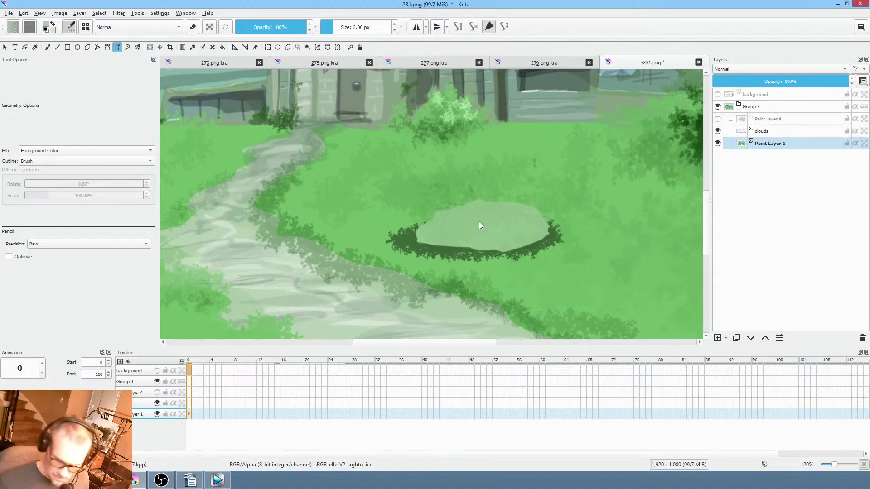
Lower the brush opacity to 53% and draw light filled highlight shapes along the rock's upper surface.
click(272, 27)
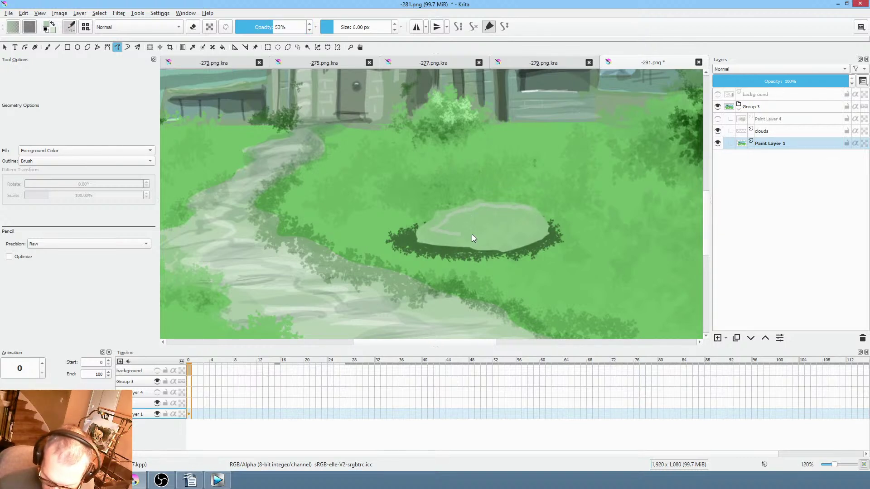
drag(535, 219, 534, 216)
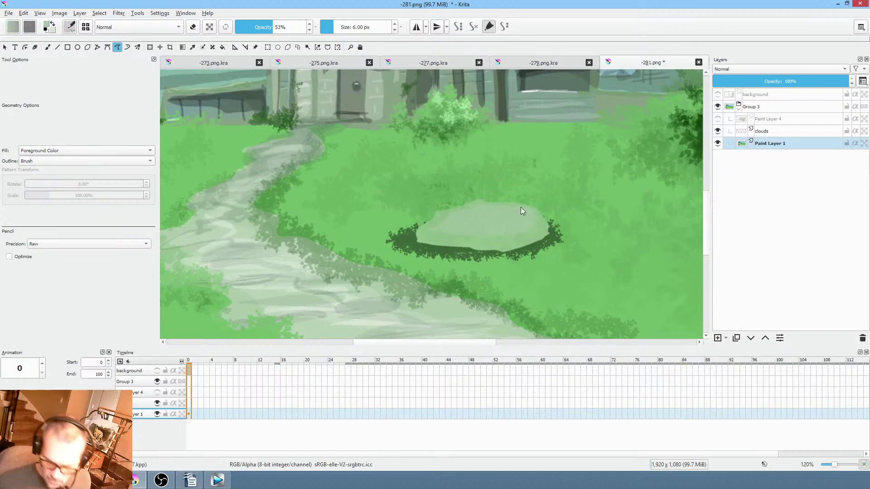
scroll(548, 228, up, 1)
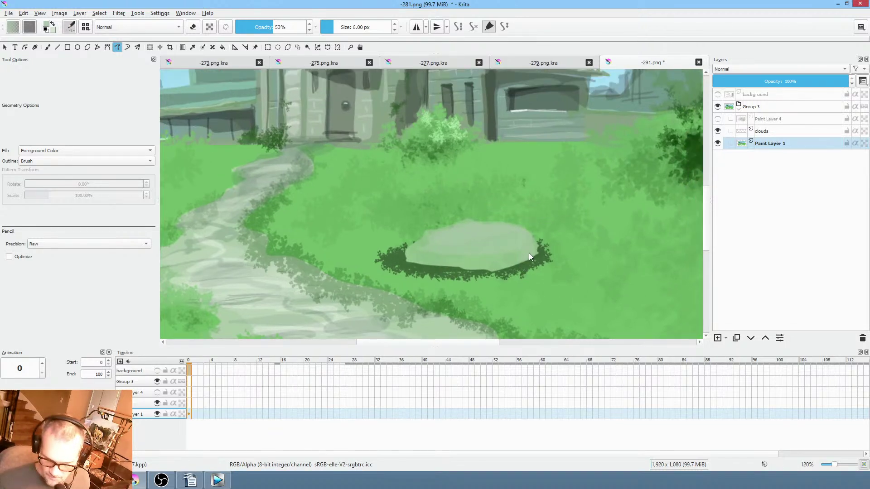
Sample dark green from beneath the rock, fill shadow shapes over its lower half, and reduce the brush opacity to 39%.
ctrl+click(525, 264)
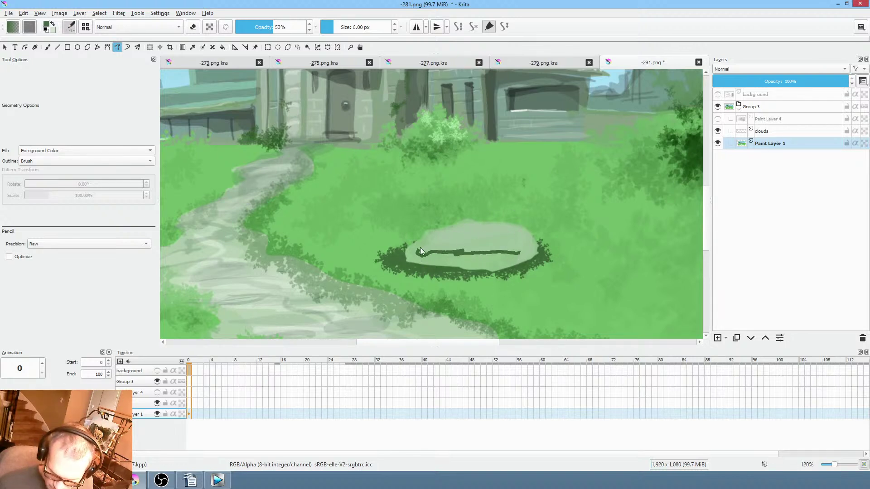
drag(499, 265, 524, 254)
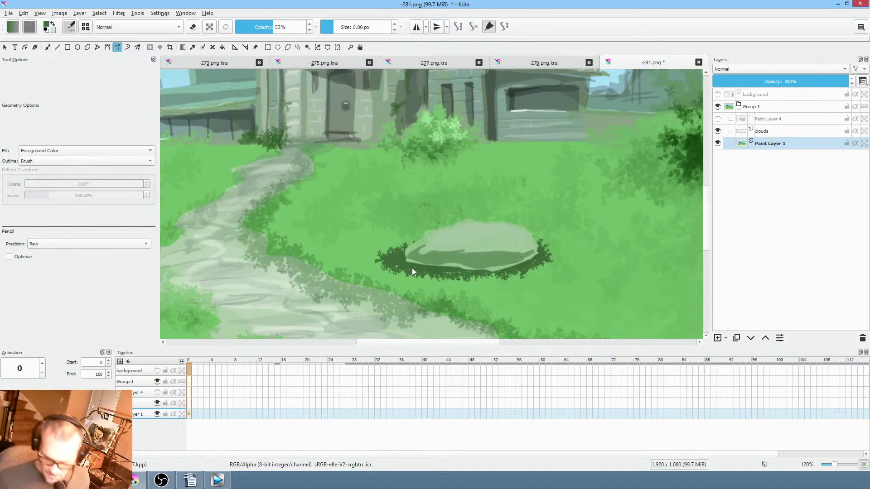
drag(270, 27, 263, 27)
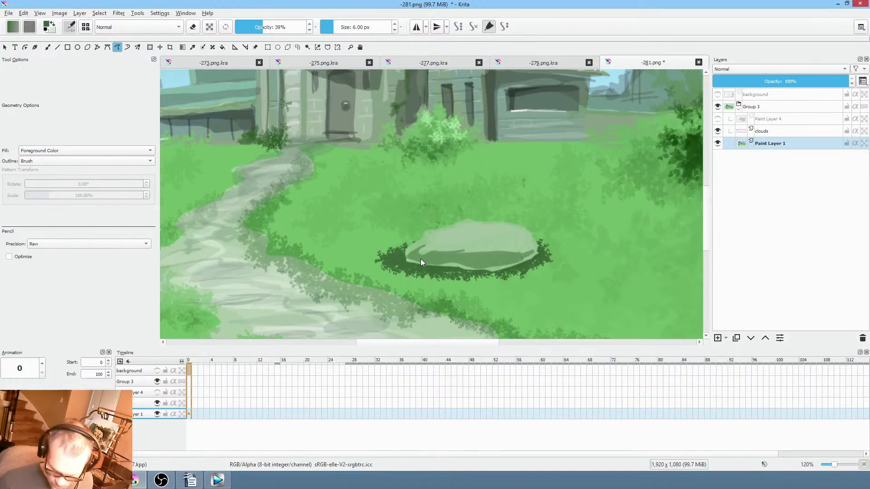
Reset the colour to black, set brush opacity to 19% and draw the rock's cast shadow across the grass and path edge.
right_click(490, 189)
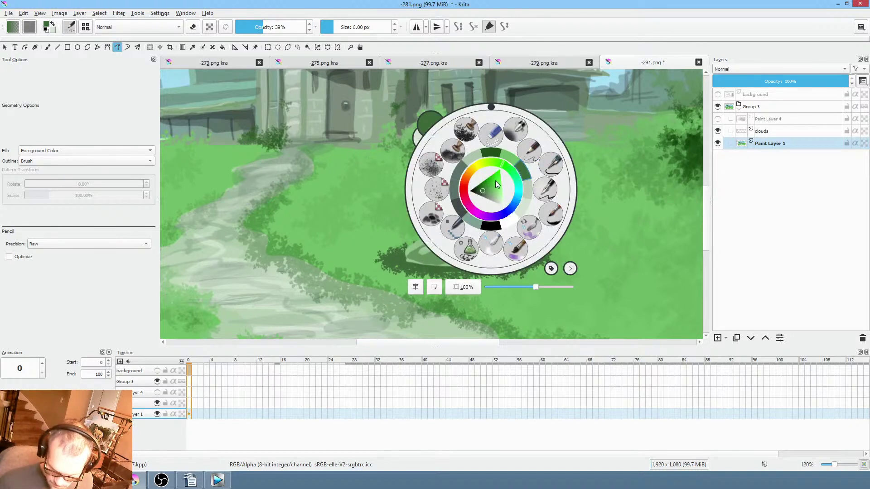
key(d)
click(365, 257)
drag(262, 27, 248, 28)
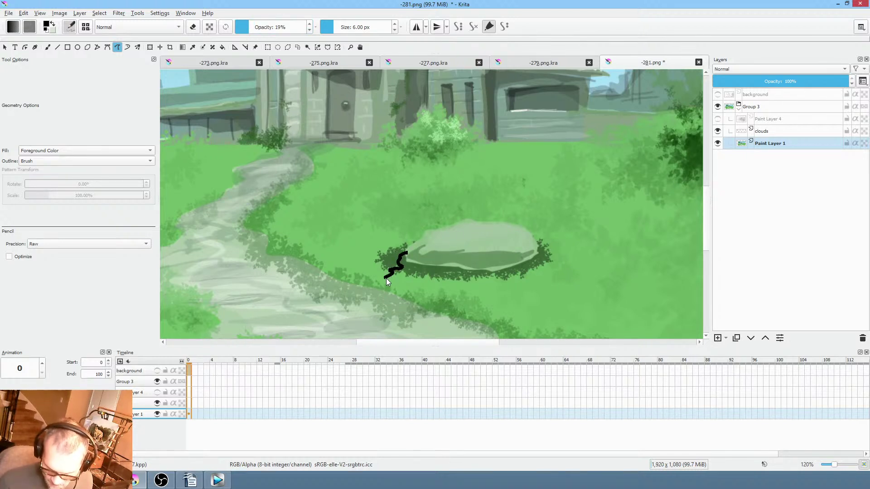
drag(349, 317, 415, 309)
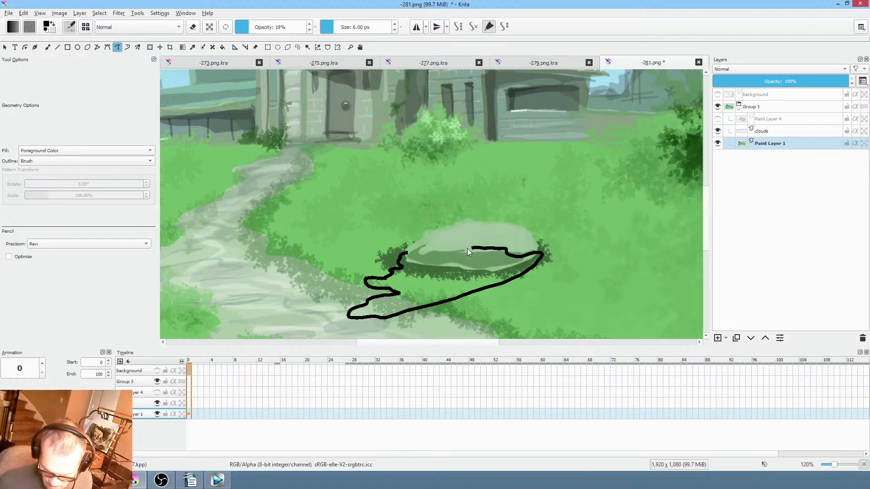
drag(445, 245, 399, 256)
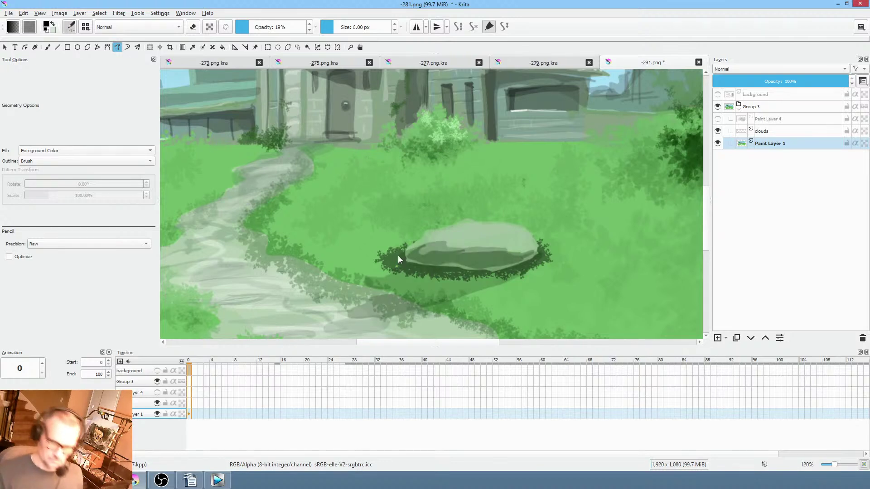
Choose a near-white colour based on the rock's light tone and draw highlights along its top right edge at 56% opacity.
scroll(398, 256, down, 2)
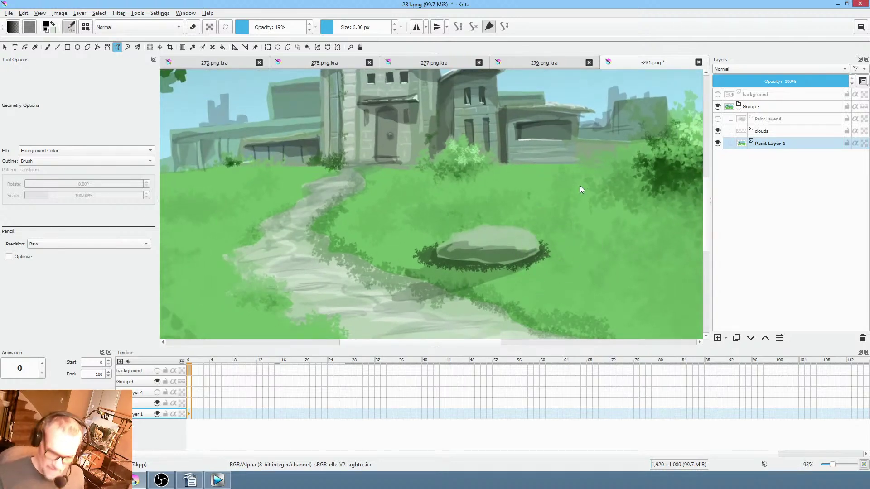
ctrl+click(509, 231)
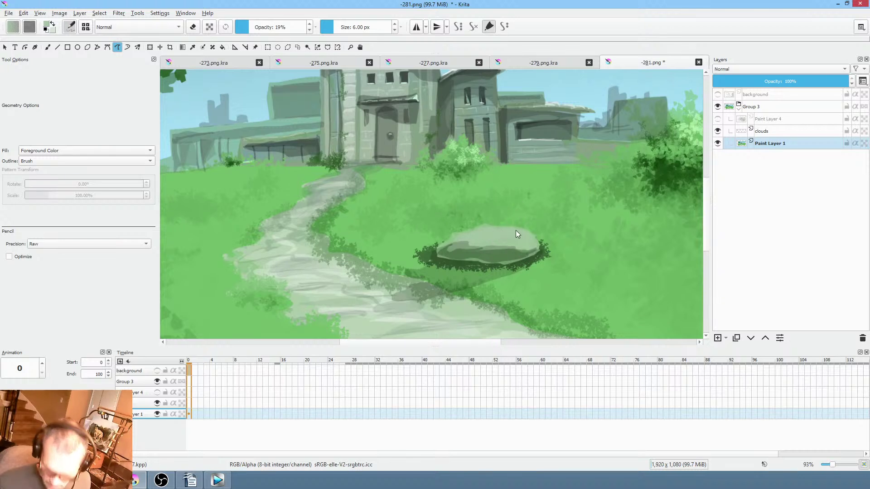
right_click(515, 232)
click(528, 239)
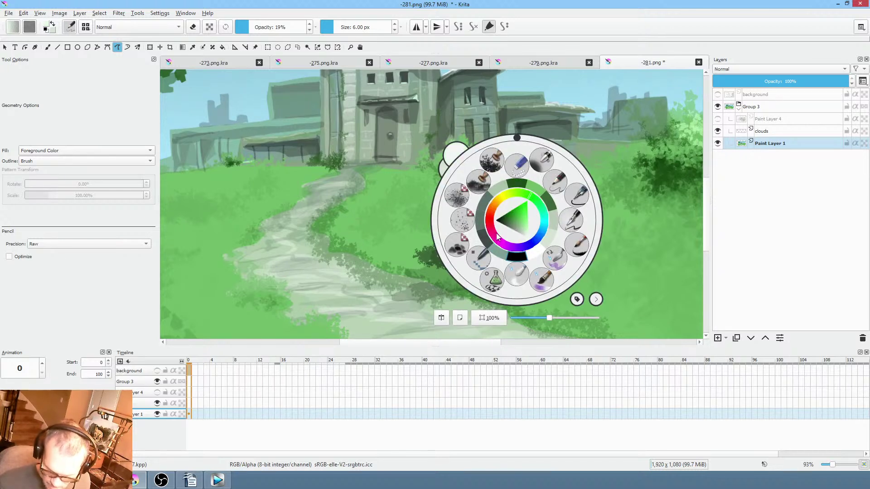
click(406, 238)
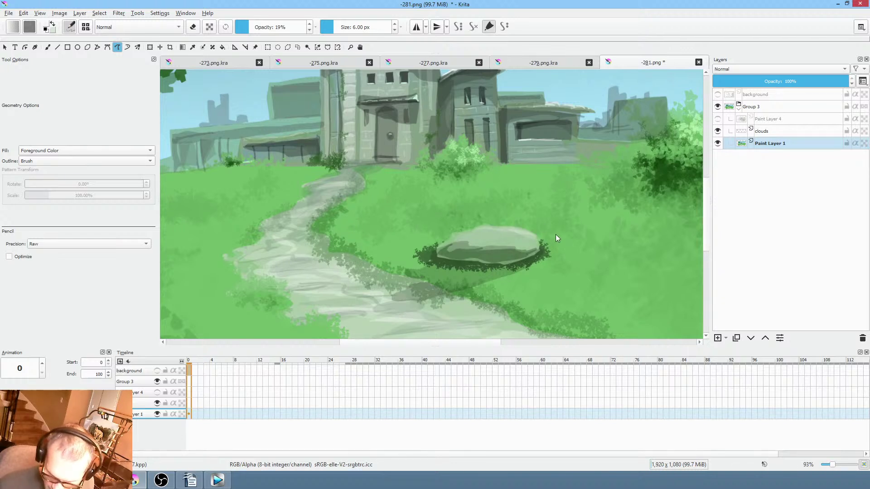
key(o)
key(o)
key(o)
key(o)
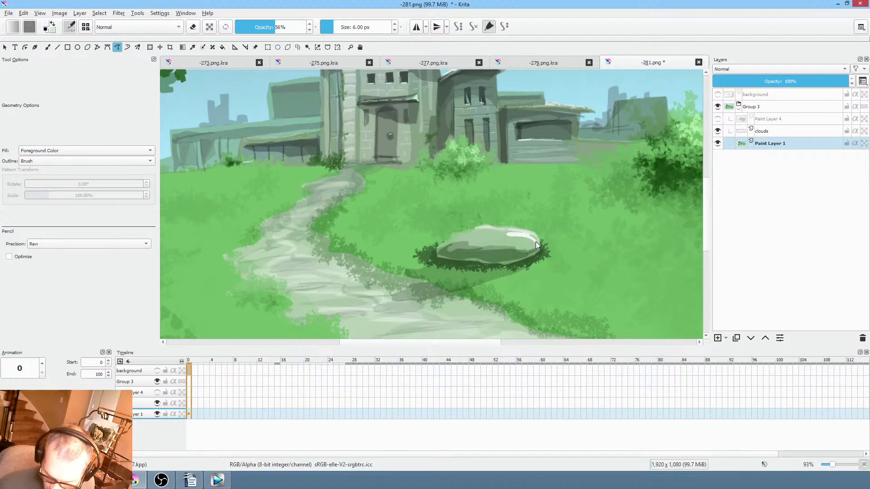
Sample grey-green from the rock's shaded side, switch to a spatter preset with the Freehand Brush and speckle the rock's upper surface.
scroll(571, 240, down, 2)
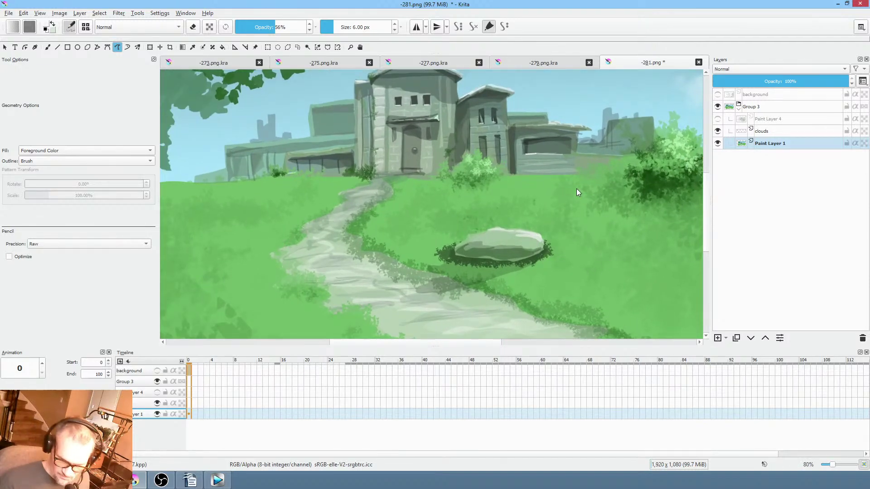
ctrl+click(474, 253)
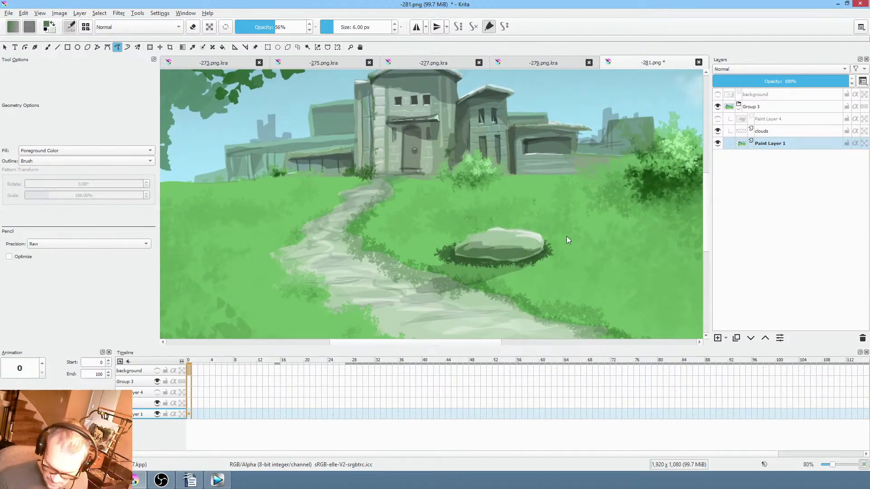
right_click(566, 235)
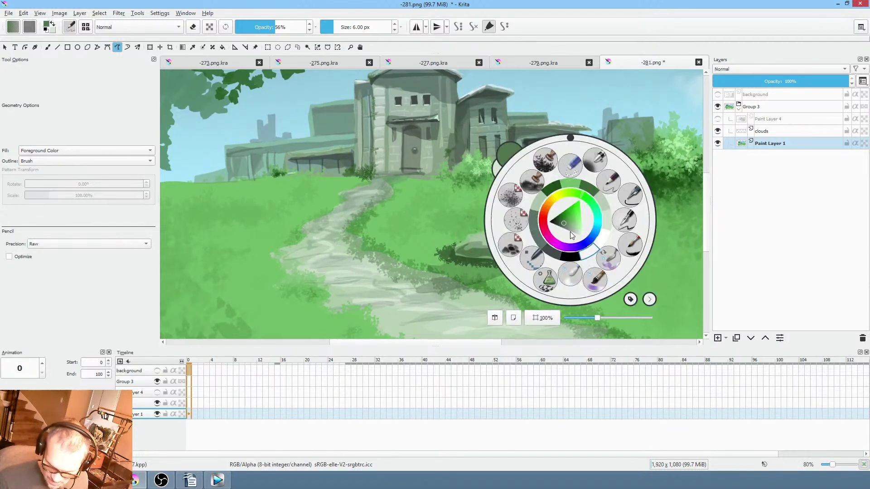
click(524, 223)
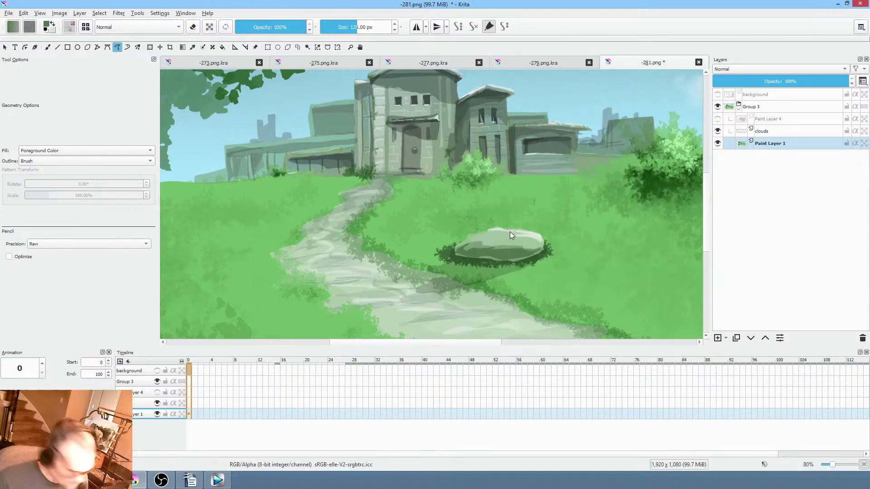
key(b)
drag(507, 235, 497, 240)
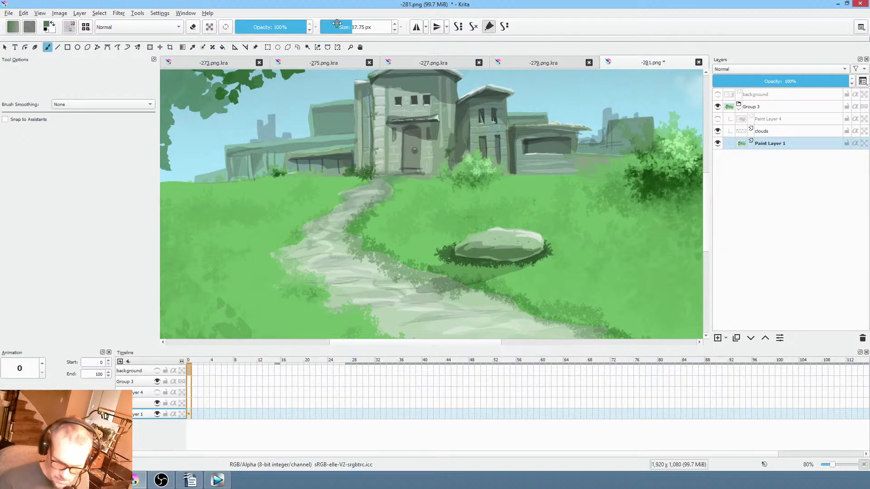
Change the foreground colour to black and add darker speckles to the right half of the rock.
right_click(518, 247)
click(506, 245)
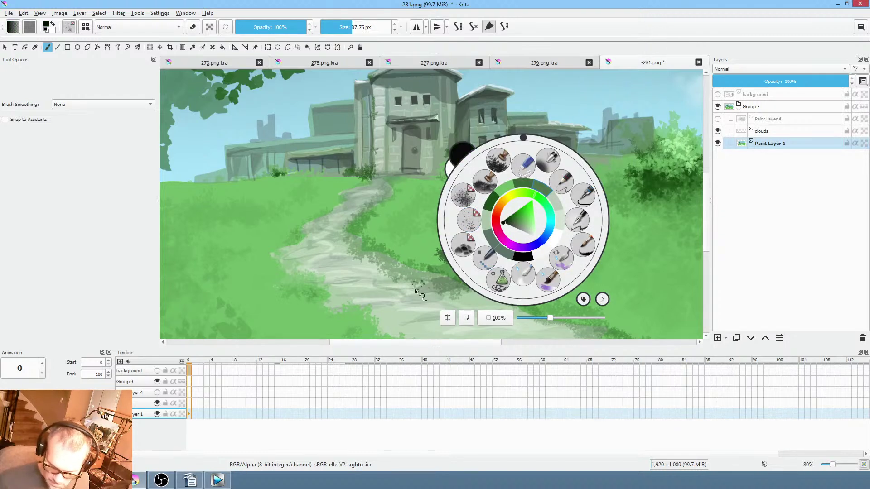
right_click(504, 244)
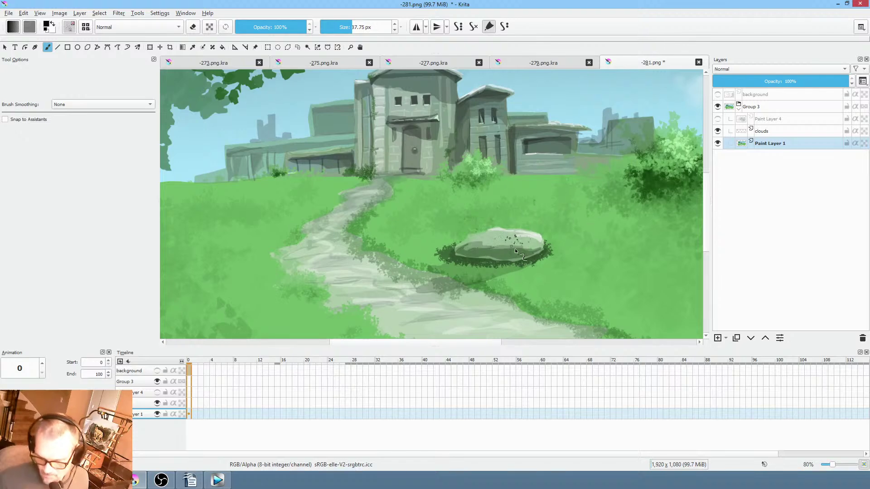
Reduce the spatter brush to 52.38 px, choose a mid grey and add fine speckles near the centre of the rock.
scroll(515, 248, up, 6)
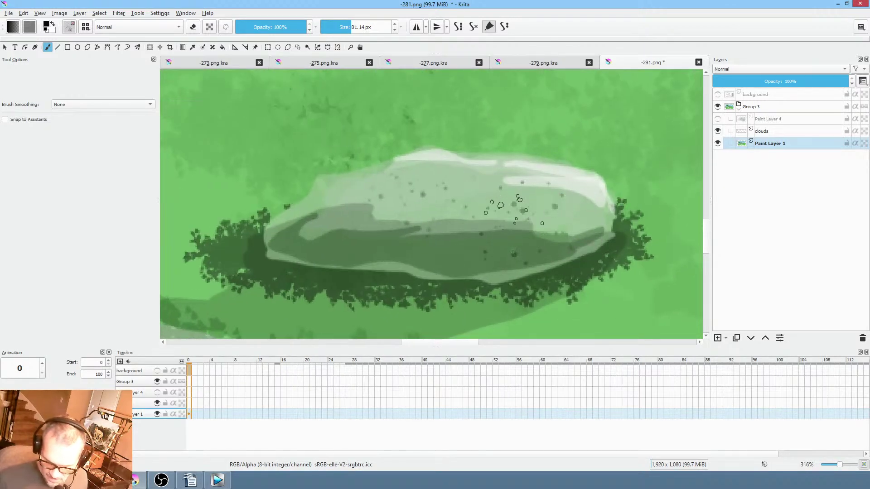
key(bracketleft)
right_click(525, 213)
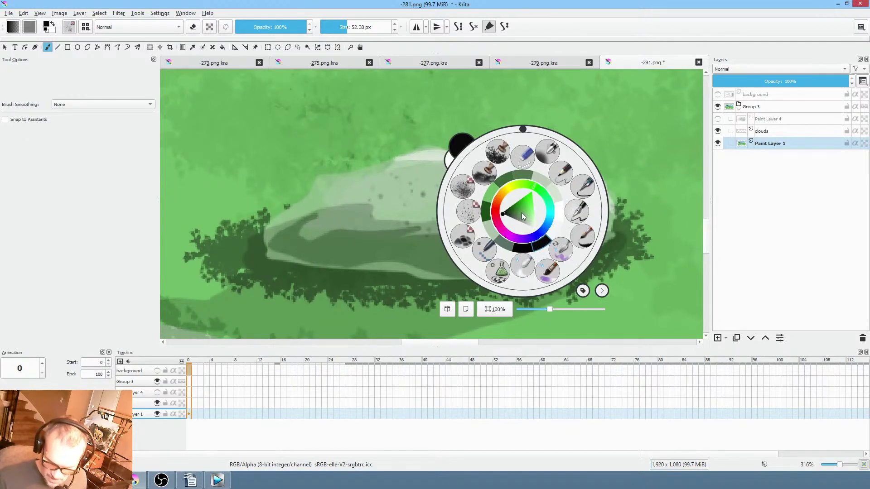
drag(522, 217, 522, 232)
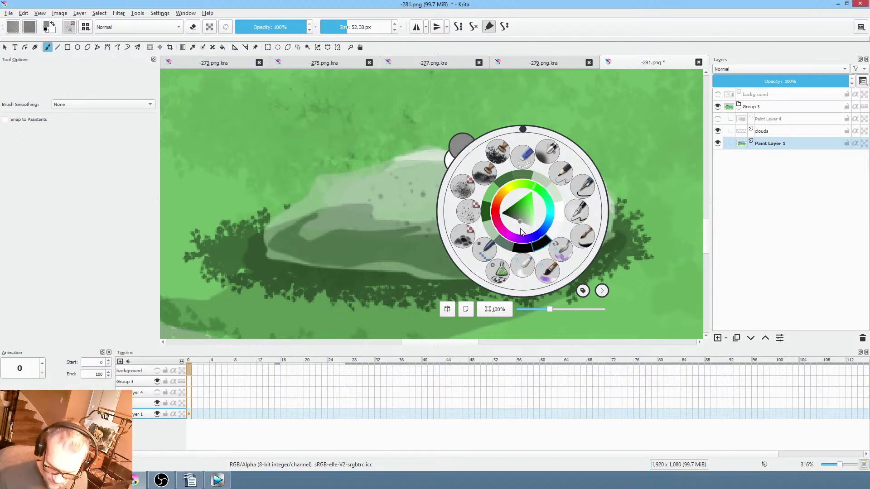
click(389, 219)
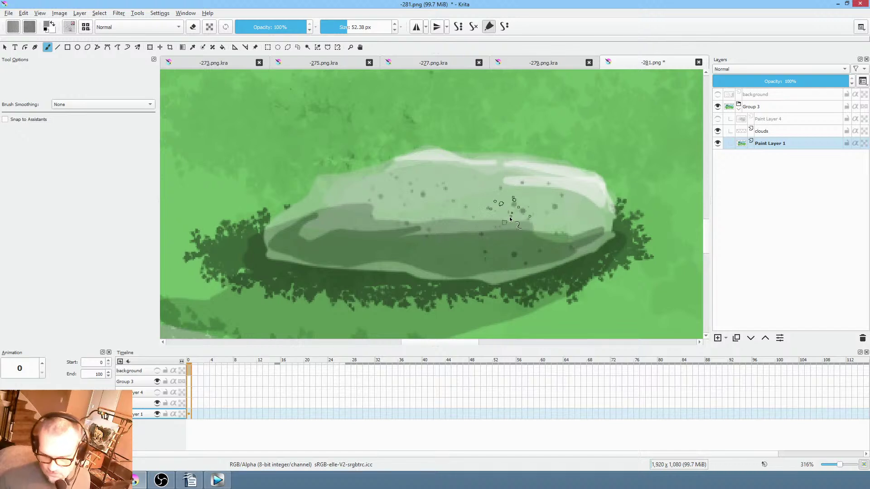
click(488, 223)
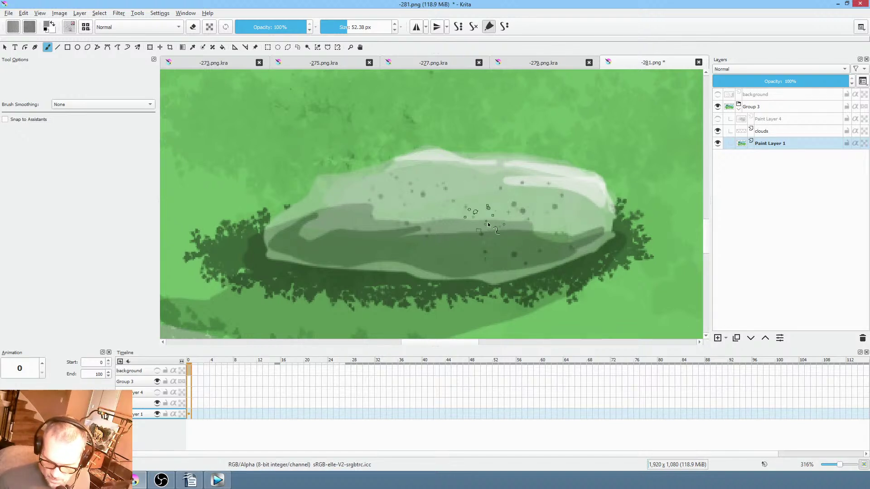
Shrink the spatter brush to 47.70 px and speckle across the rock's light top and shaded lower side.
key(bracketleft)
key(bracketleft)
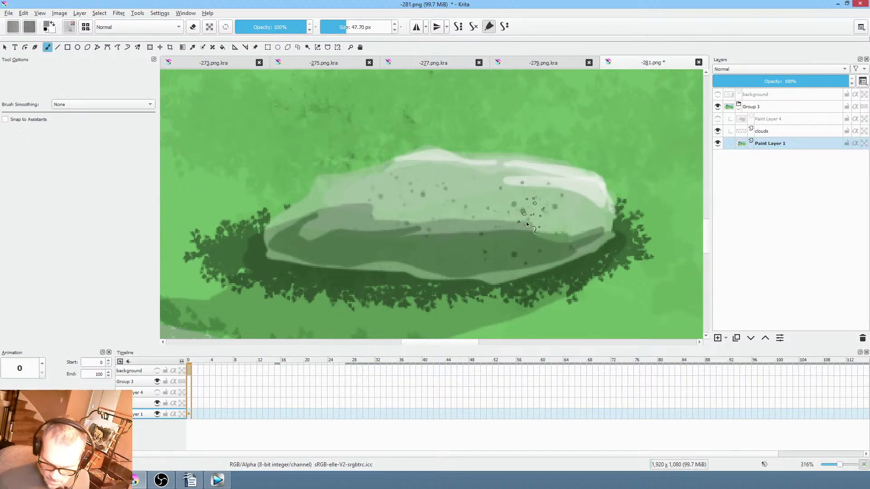
click(476, 216)
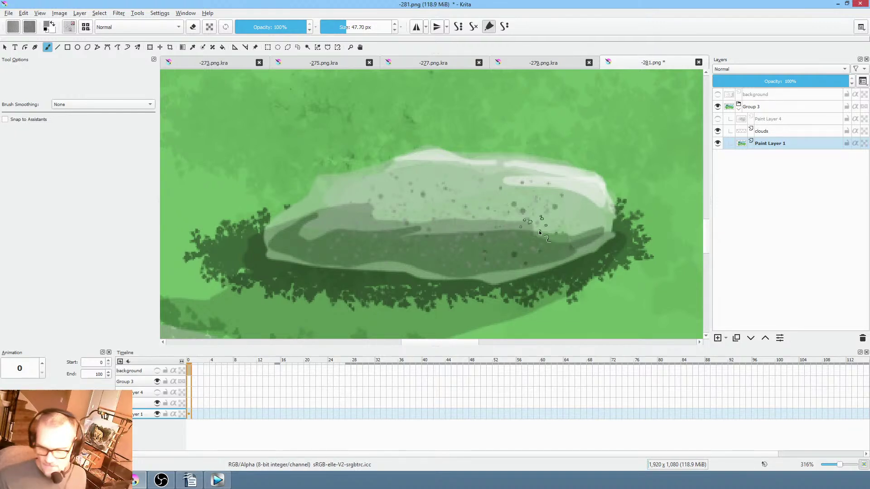
Sample the light highlight colour from the rock, shrink the spatter brush to 22.84 px and add fine pale speckles across its upper right surface.
scroll(539, 286, down, 3)
scroll(539, 286, down, 5)
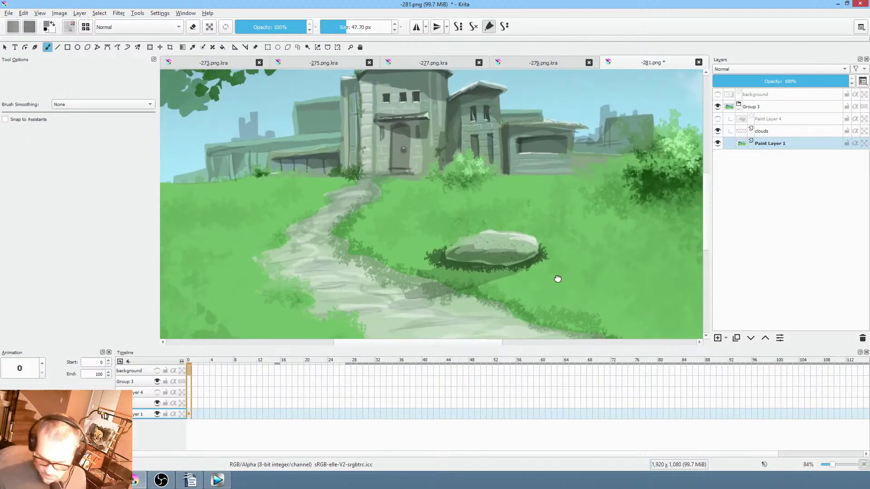
scroll(522, 243, up, 5)
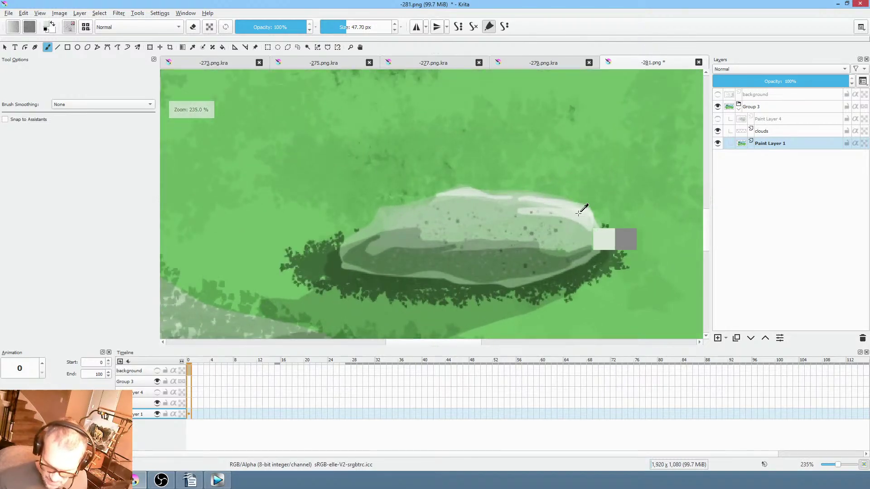
key(bracketleft)
key(bracketleft)
key(bracketleft)
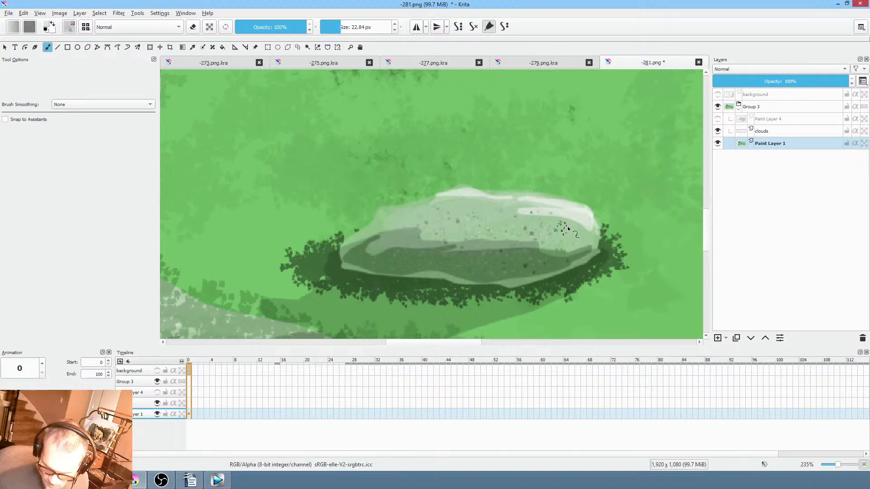
right_click(519, 194)
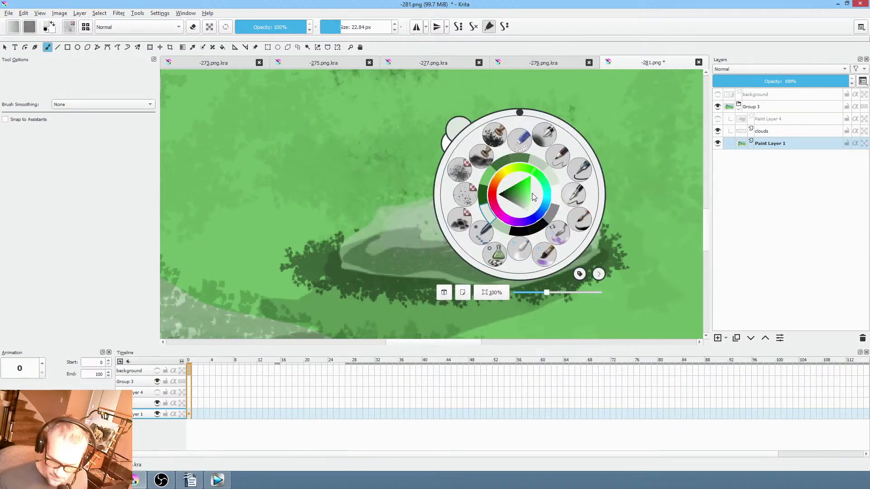
click(430, 226)
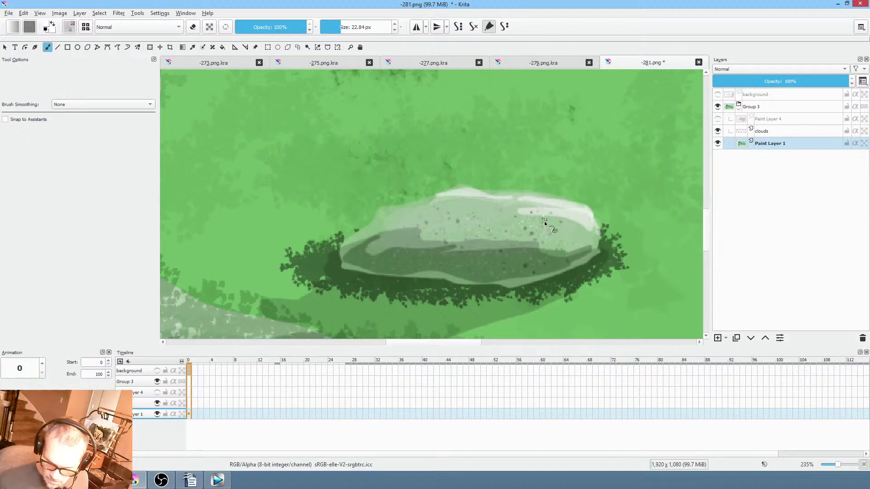
drag(512, 223, 525, 226)
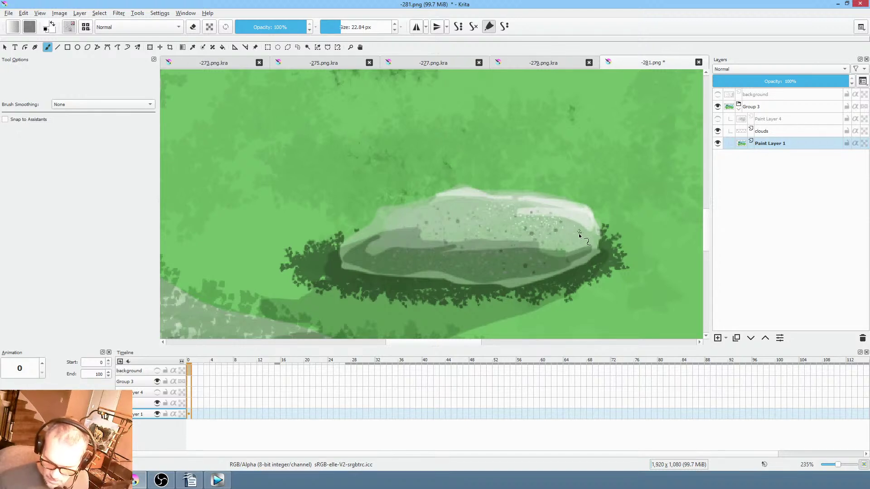
Briefly show the background sketch layer over the painting, hide it again and examine the rock within the whole landscape.
scroll(580, 239, down, 3)
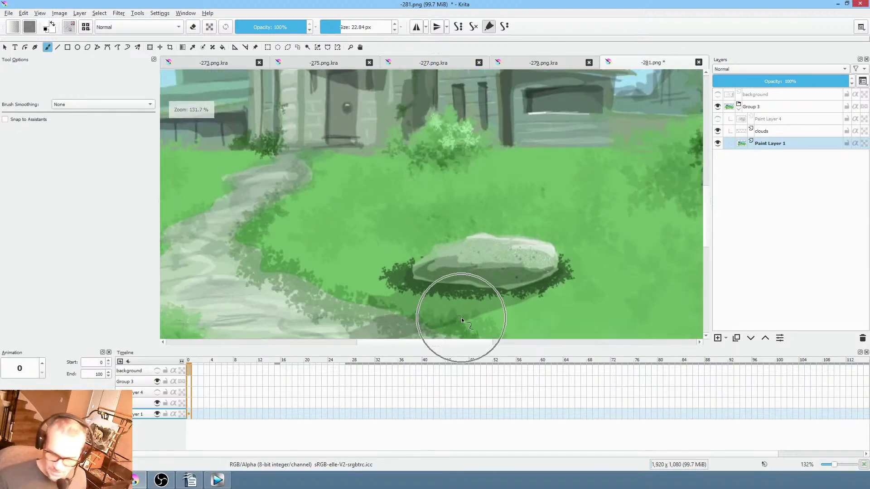
click(718, 94)
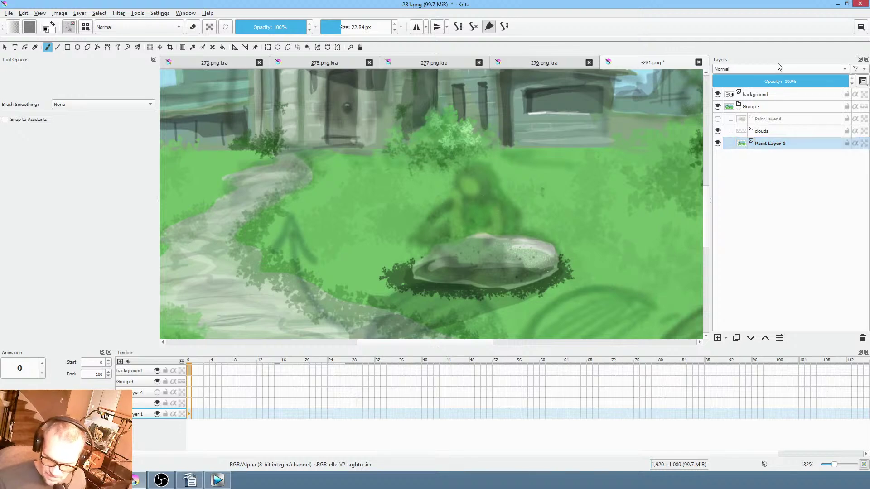
click(720, 95)
scroll(546, 206, down, 5)
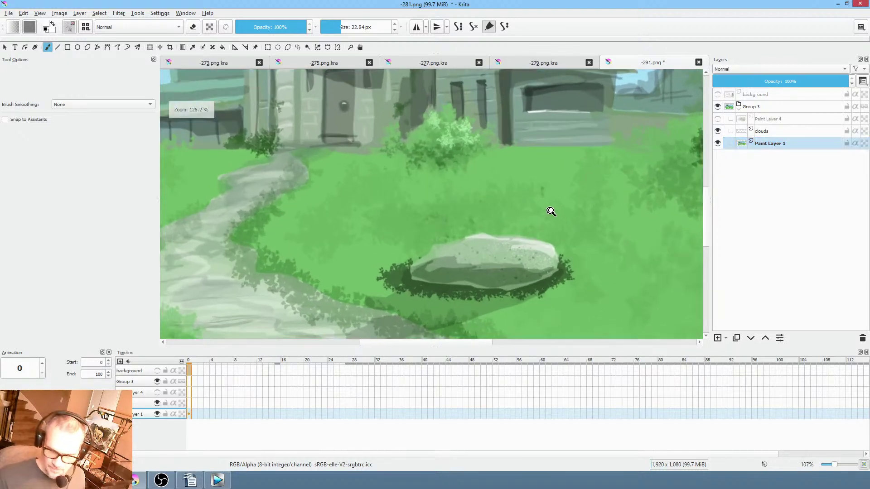
drag(574, 268, 536, 245)
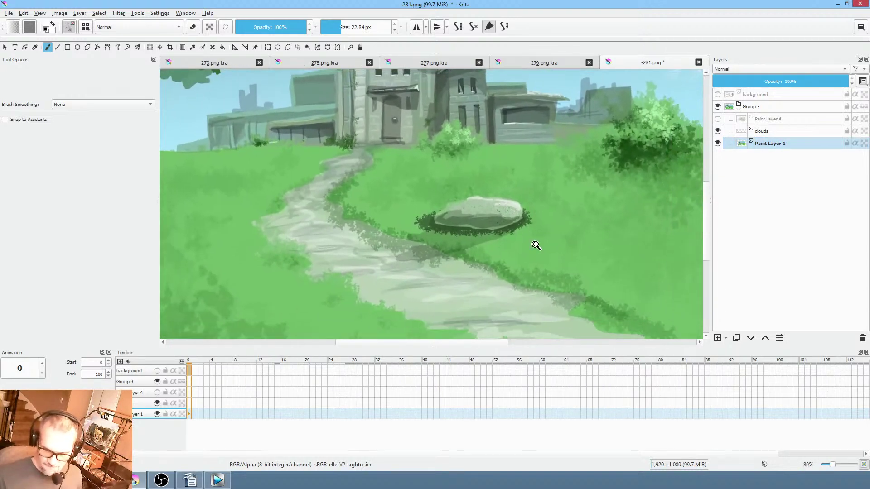
scroll(535, 254, down, 2)
scroll(539, 256, down, 1)
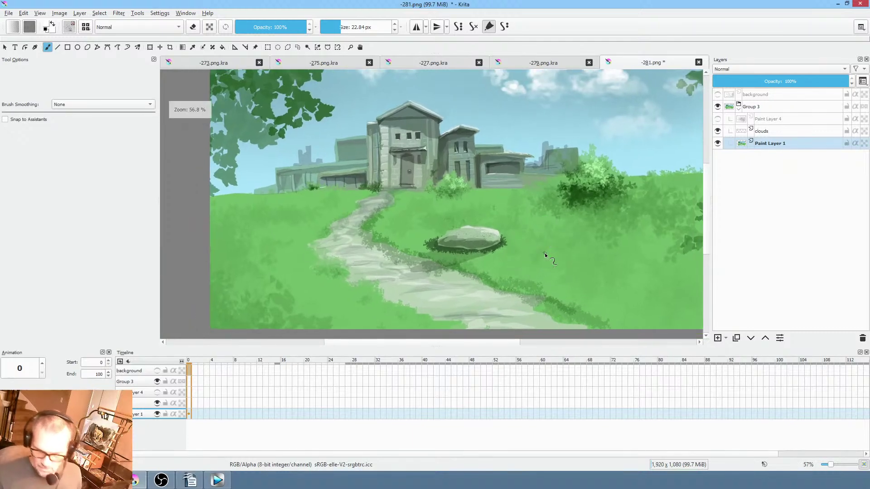
drag(564, 237, 569, 242)
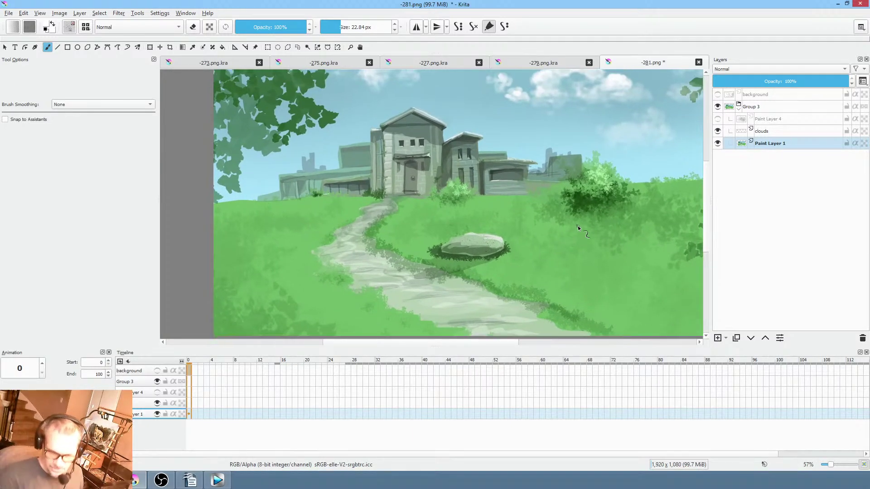
Save the landscape as a PNG with the alpha channel stored, also saving a Krita file.
click(13, 15)
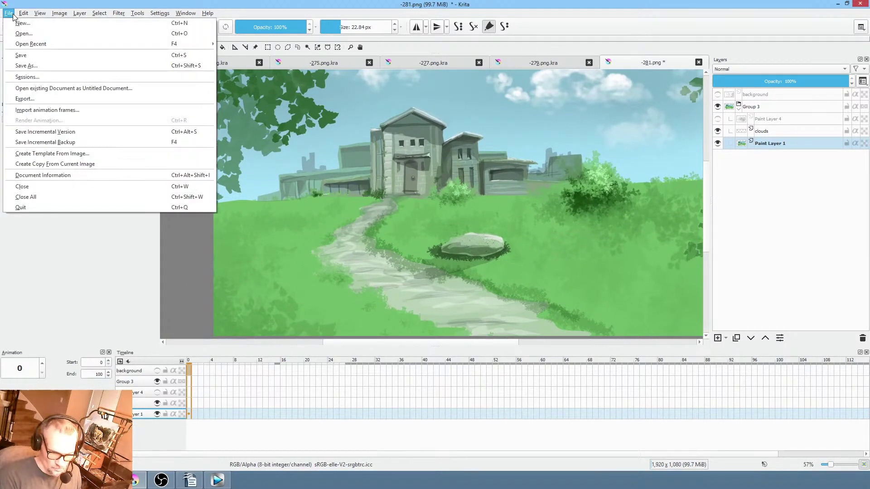
click(14, 55)
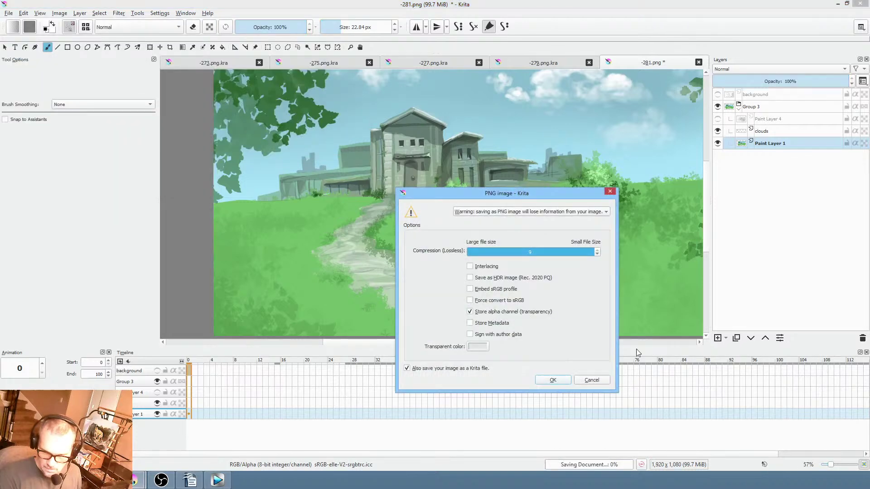
click(552, 382)
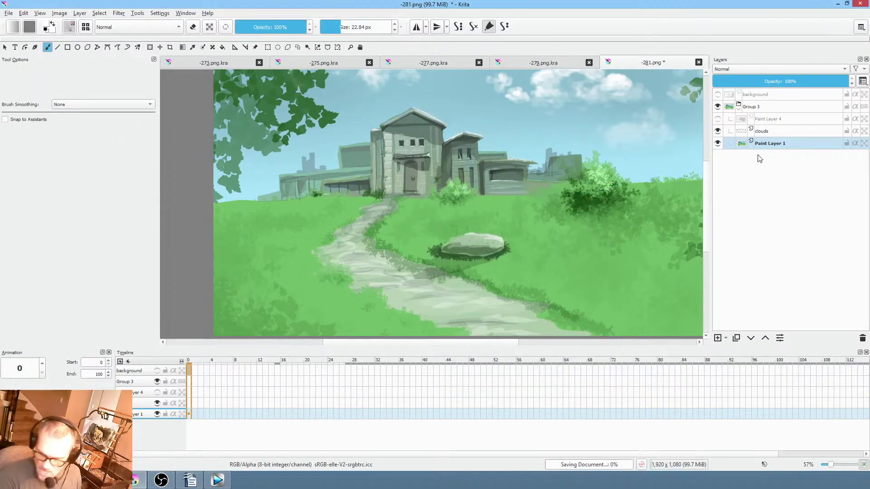
Show the Paint Layer 4 overlay and lower its opacity to 16%.
click(777, 96)
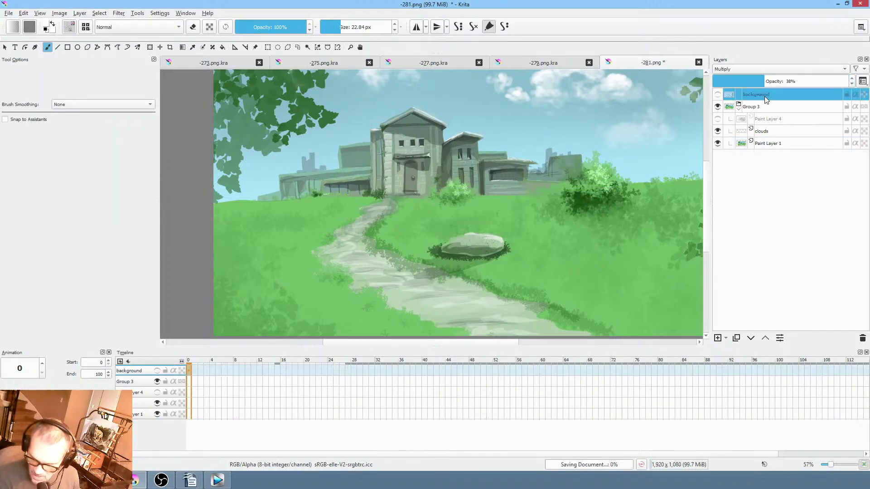
click(718, 94)
click(718, 94)
click(780, 118)
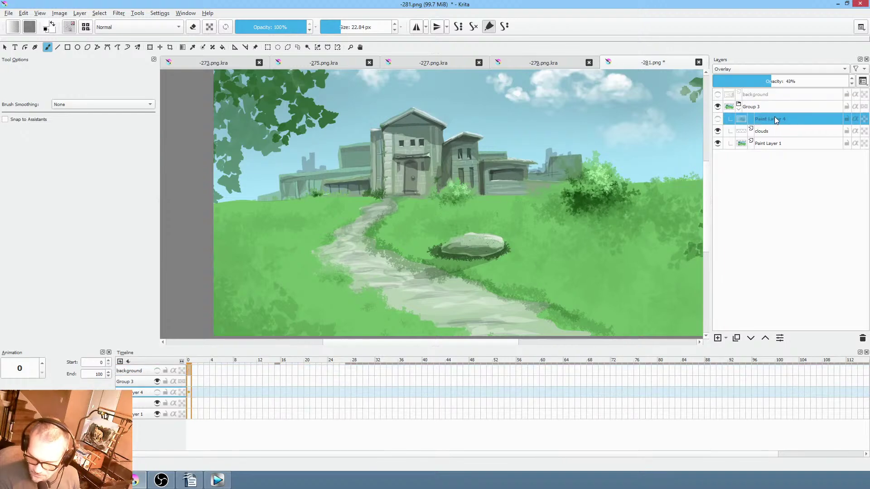
click(717, 119)
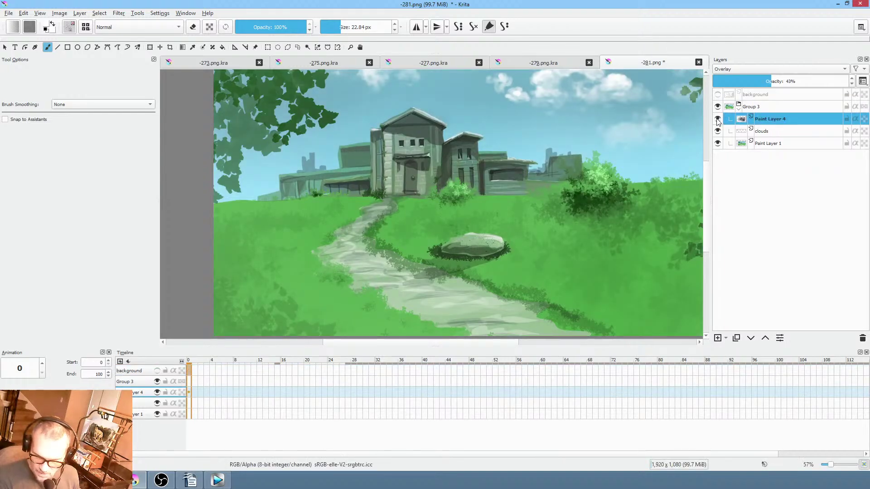
click(717, 119)
click(718, 119)
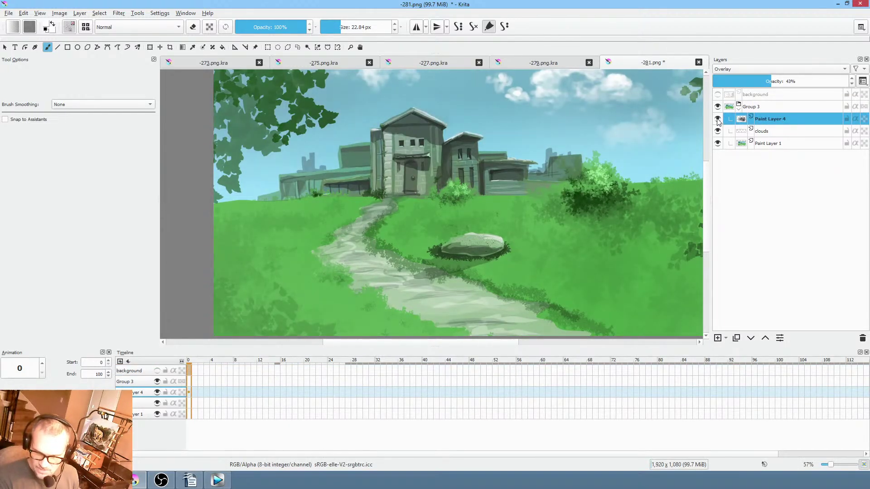
drag(767, 82, 733, 82)
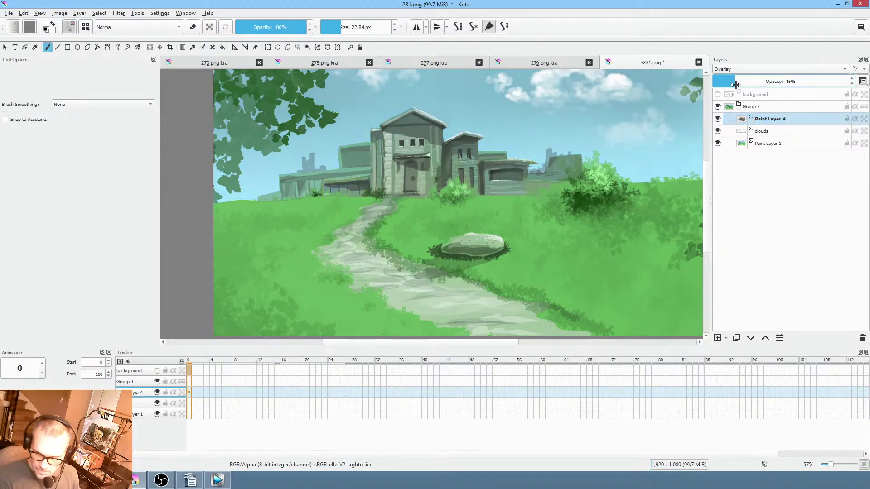
click(792, 134)
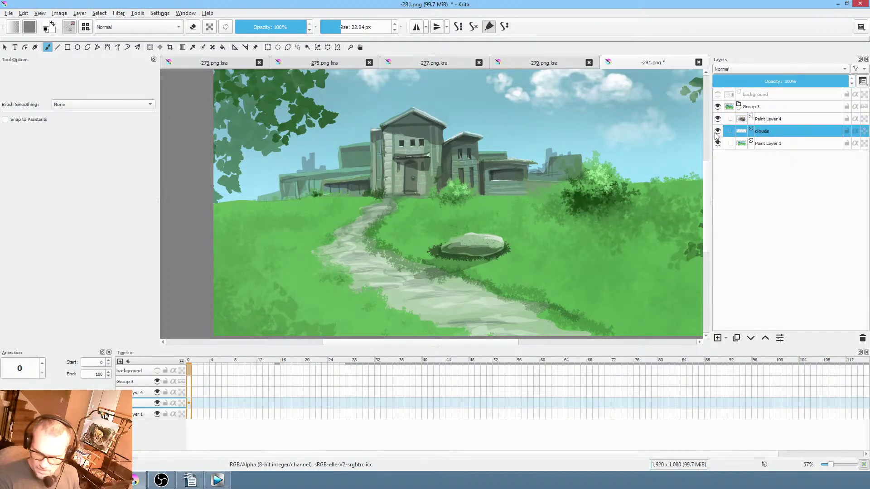
Save the landscape with the overlay showing as a PNG, with the alpha channel stored and a Krita copy.
click(8, 13)
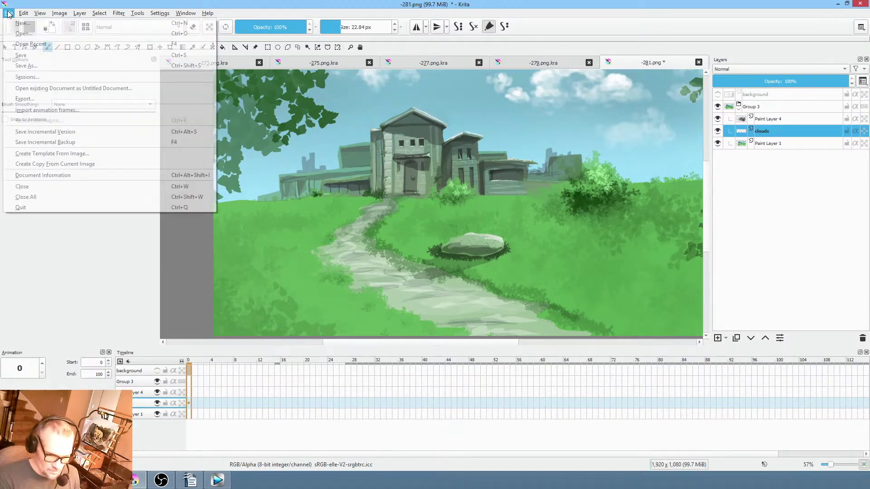
click(26, 56)
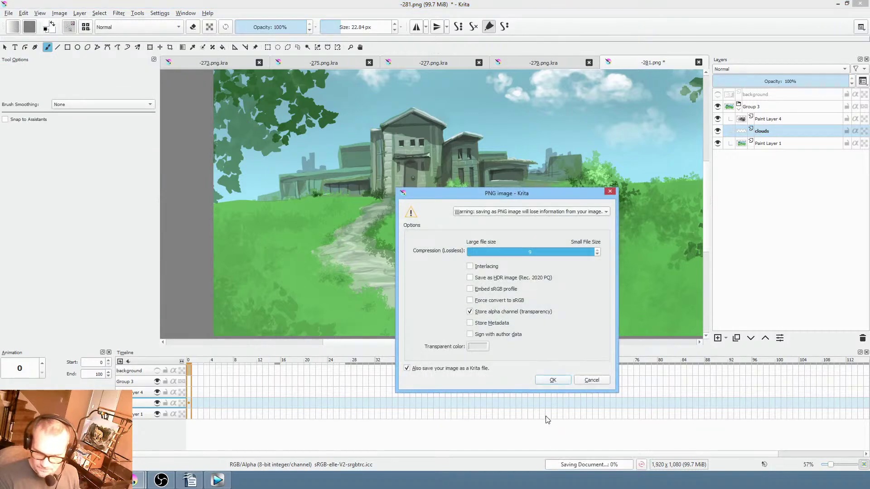
click(561, 383)
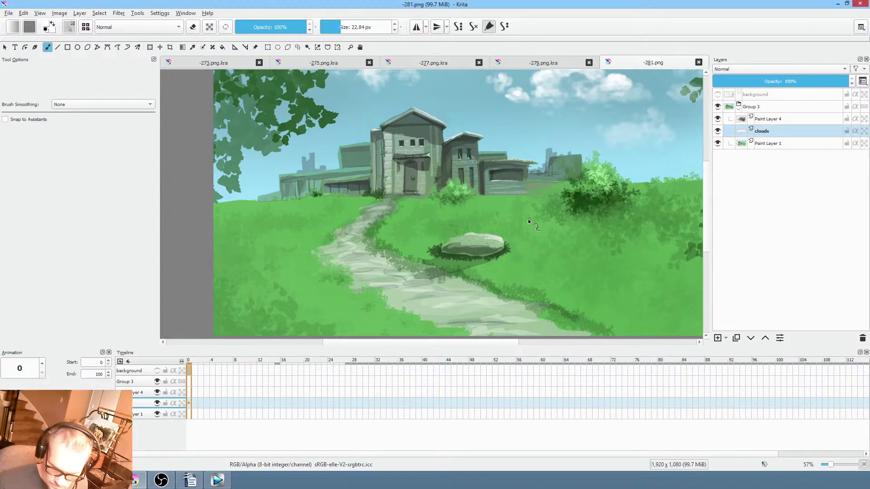
drag(512, 203, 514, 199)
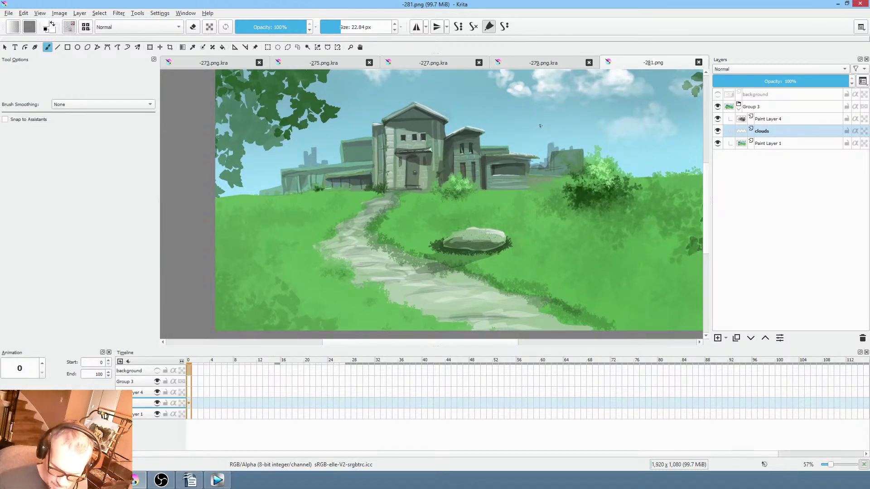
mouse_move(543, 126)
mouse_down()
mouse_move(546, 117)
mouse_move(509, 194)
mouse_up()
drag(465, 260, 514, 227)
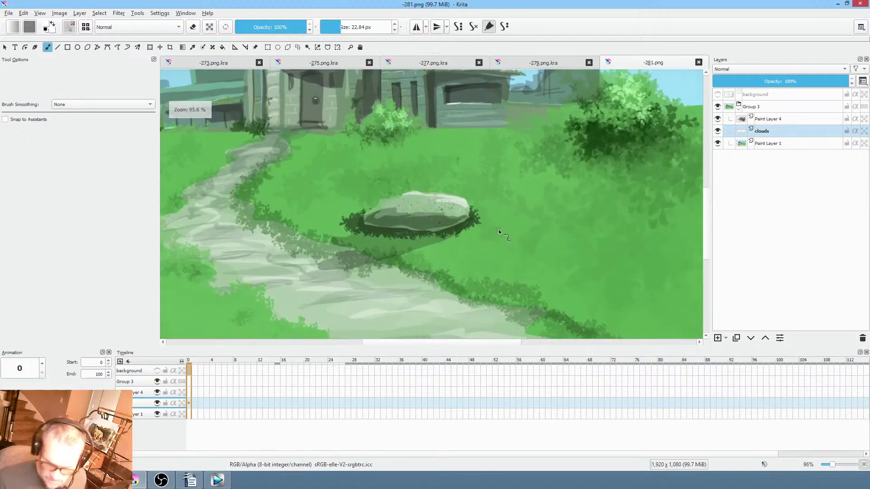
click(8, 12)
click(29, 58)
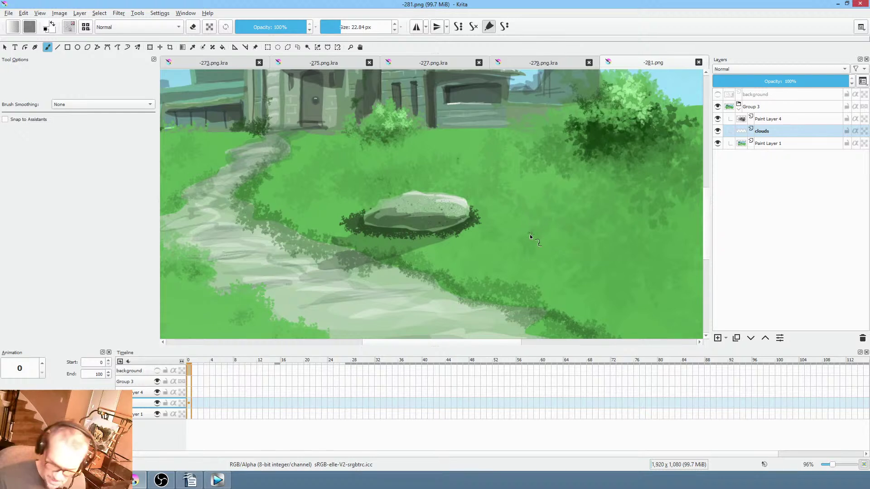
Try another brush preset with light test strokes at 6 px and 152.29 px on the clouds layer, undoing each stroke.
key(bracketright)
key(bracketright)
key(bracketright)
key(bracketright)
key(bracketright)
key(bracketright)
key(bracketright)
key(bracketright)
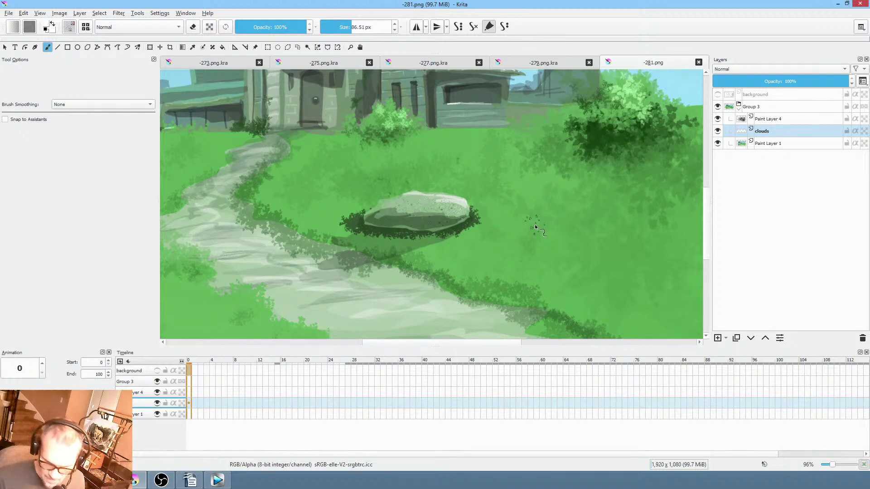
right_click(534, 224)
click(574, 182)
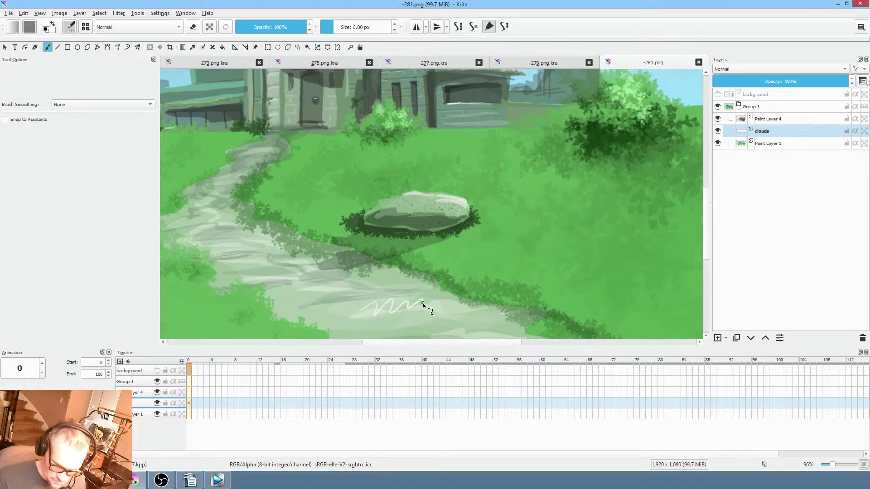
key(ctrl+z)
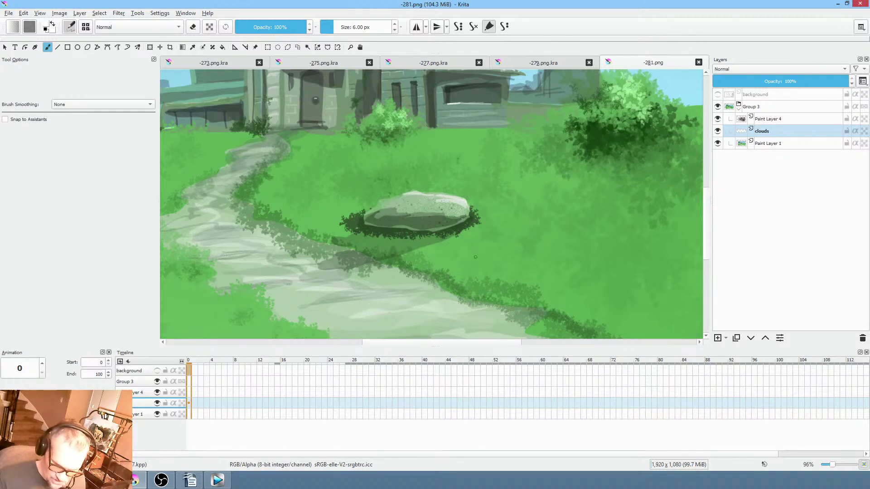
mouse_move(475, 257)
shift+mouse_down()
mouse_move(515, 245)
mouse_move(544, 253)
mouse_move(579, 241)
shift+mouse_up()
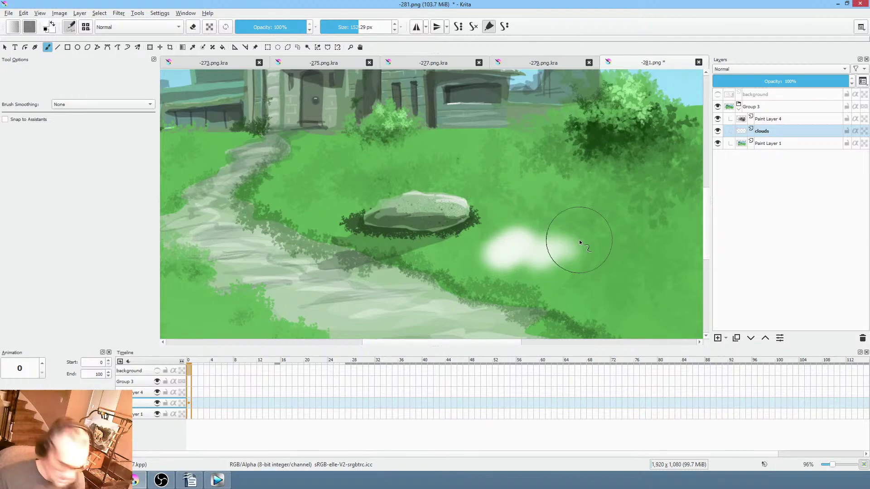
key(ctrl+z)
Switch the Freehand Brush to a different preset at 6 px.
right_click(507, 189)
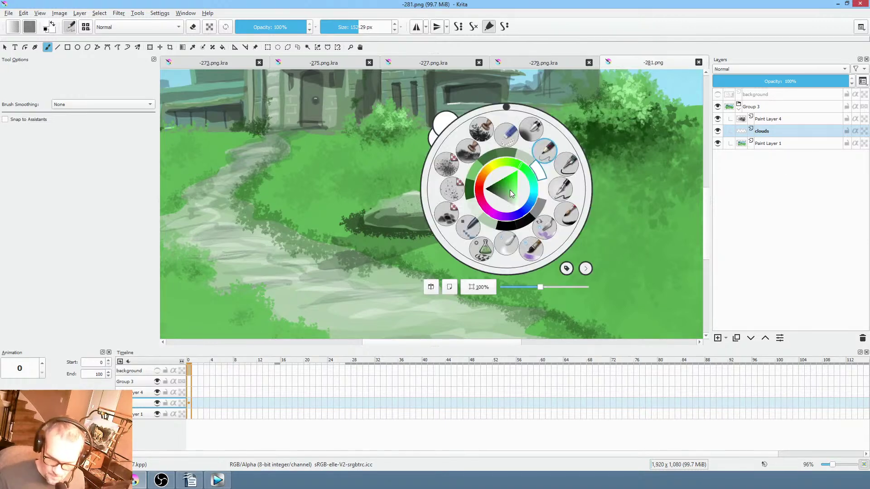
click(573, 161)
right_click(539, 183)
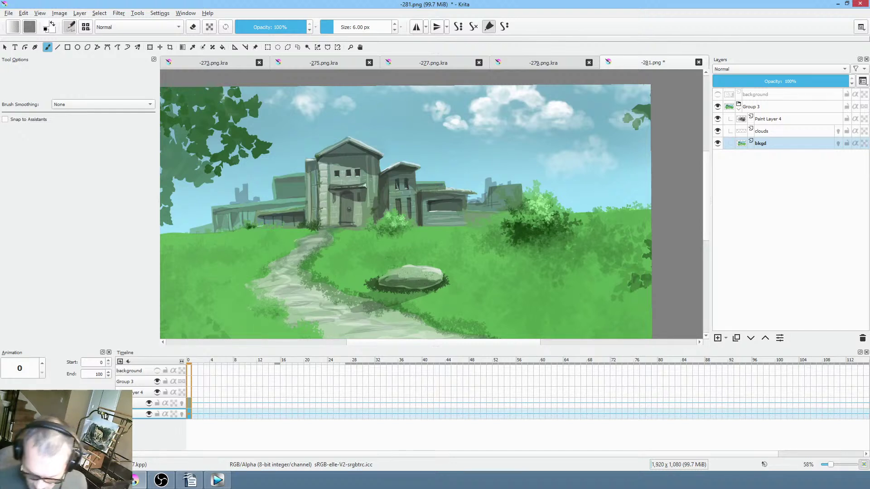
Step through the first 30 or so timeline frames of the clouds layer and return to frame 0.
click(792, 131)
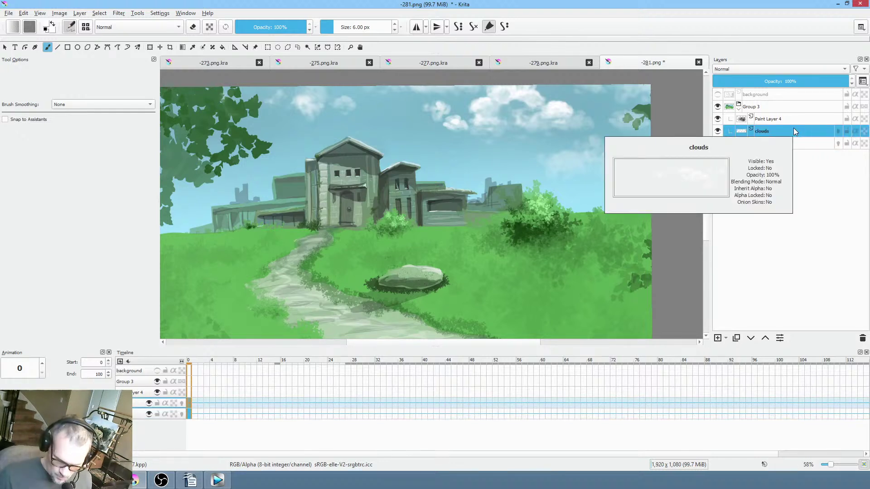
click(187, 403)
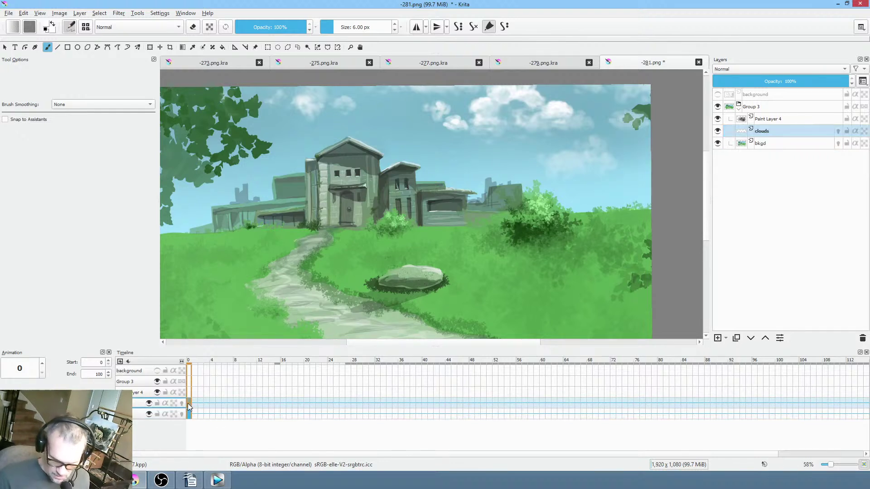
key(Right)
key(Right)
key(Right)
key(Right)
key(Right)
key(Right)
key(Right)
key(Right)
key(Right)
key(Right)
key(Right)
key(Right)
key(Right)
key(Right)
key(Right)
key(Right)
key(Right)
key(Right)
key(Right)
key(Right)
key(Right)
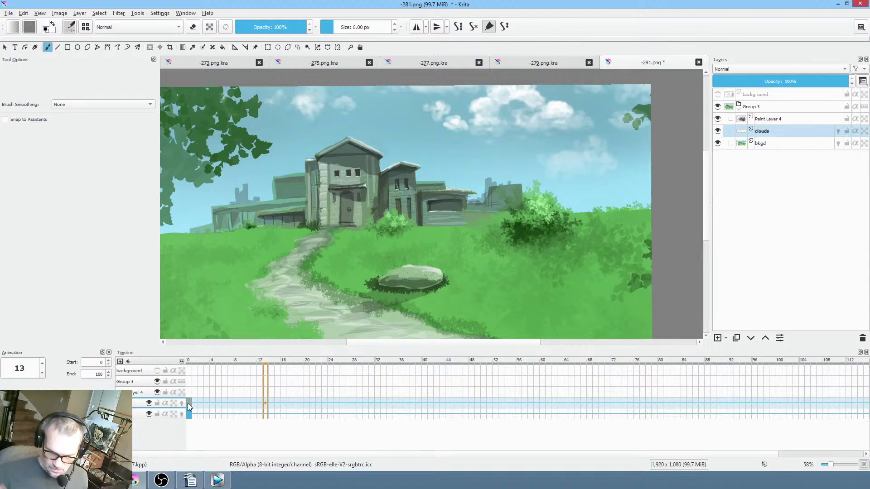
key(Right)
key(Right)
key(Right)
key(Right)
key(Right)
key(Right)
key(Right)
key(Right)
key(Right)
key(Right)
key(Right)
key(Right)
key(Right)
key(Right)
key(Right)
key(Right)
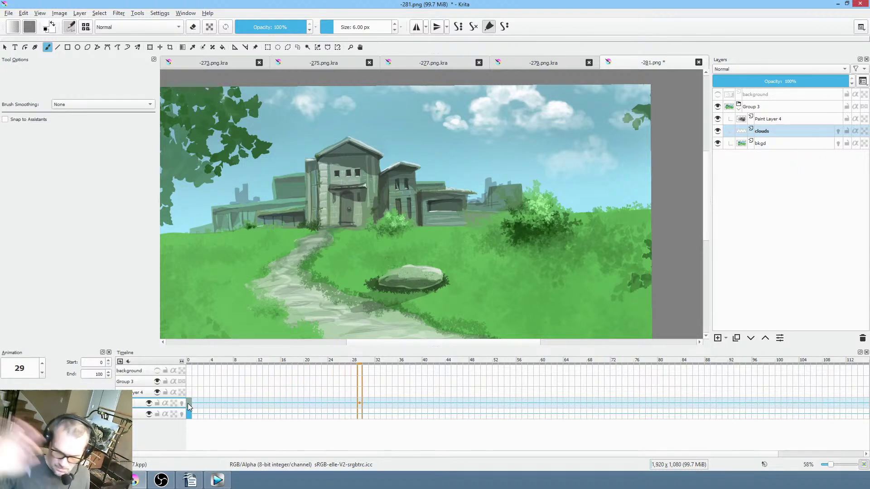
key(Right)
key(Right)
click(187, 403)
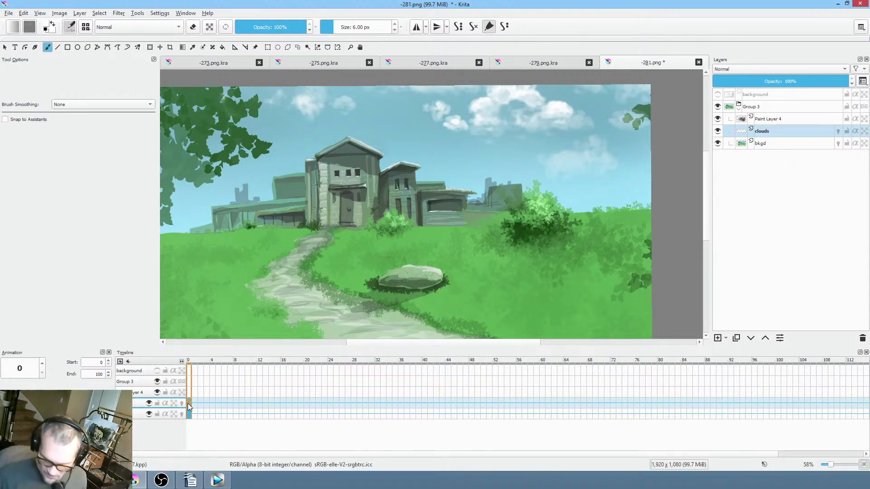
Shift the clouds sideways at frame 40 to x 1208 px with Free Transform.
click(425, 376)
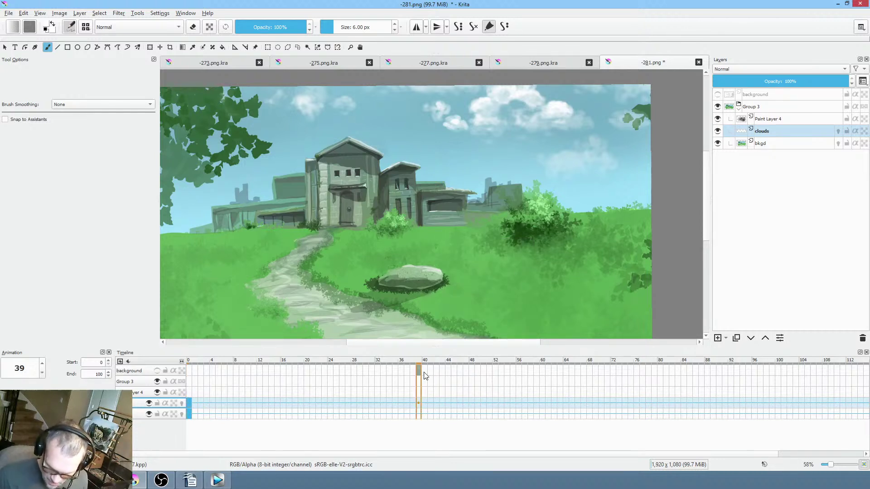
click(426, 401)
mouse_move(426, 401)
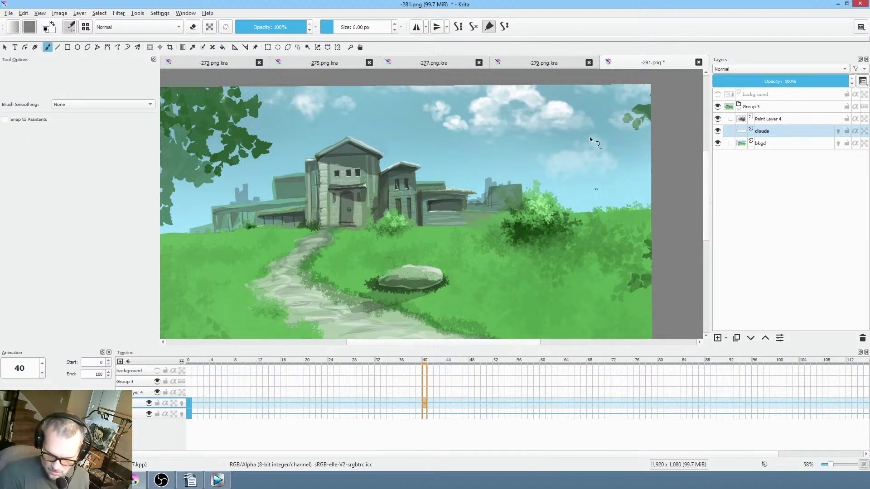
key(ctrl+t)
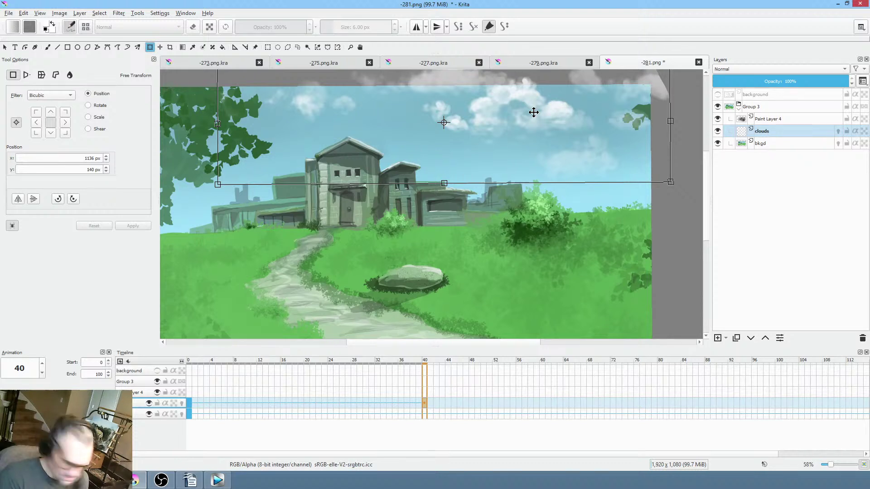
drag(536, 111, 556, 119)
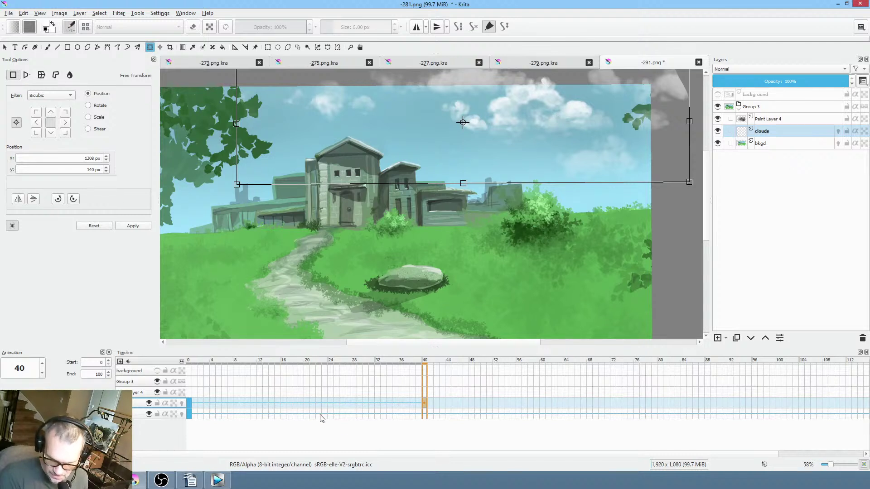
click(311, 405)
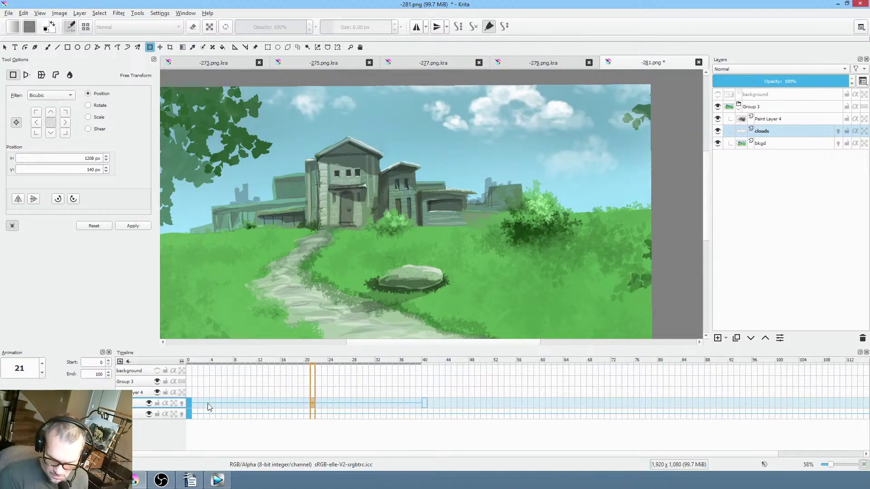
Scrub through the timeline and play back the cloud movement up to frame 40.
drag(218, 368, 261, 374)
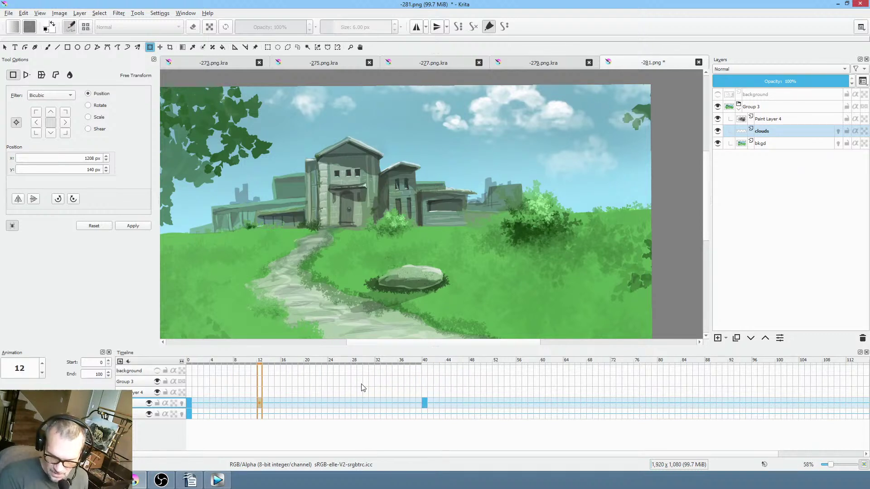
click(357, 400)
key(space)
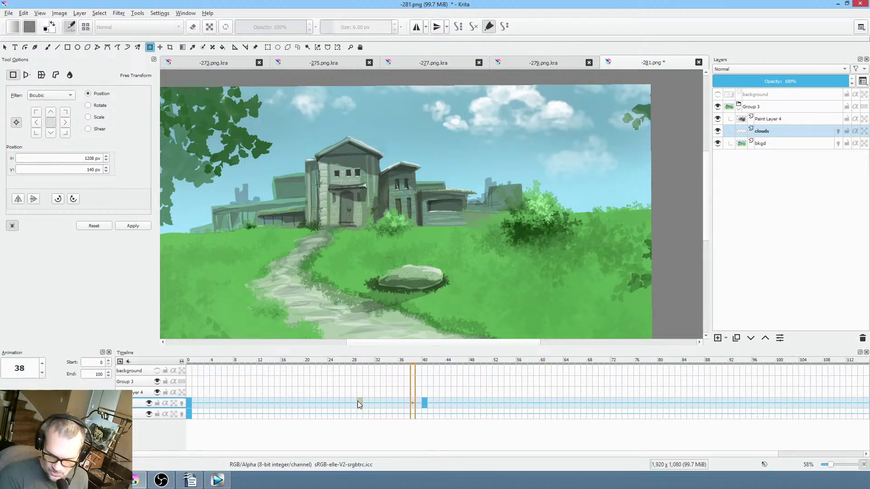
key(space)
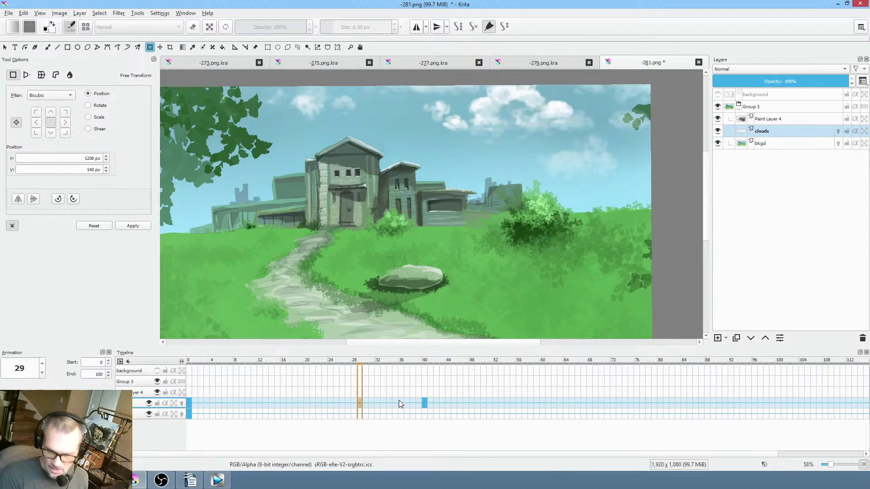
Move the clouds at frame 40 farther across the sky to x 1245 px.
click(425, 403)
mouse_move(571, 131)
mouse_down()
mouse_move(564, 118)
mouse_move(575, 118)
mouse_up()
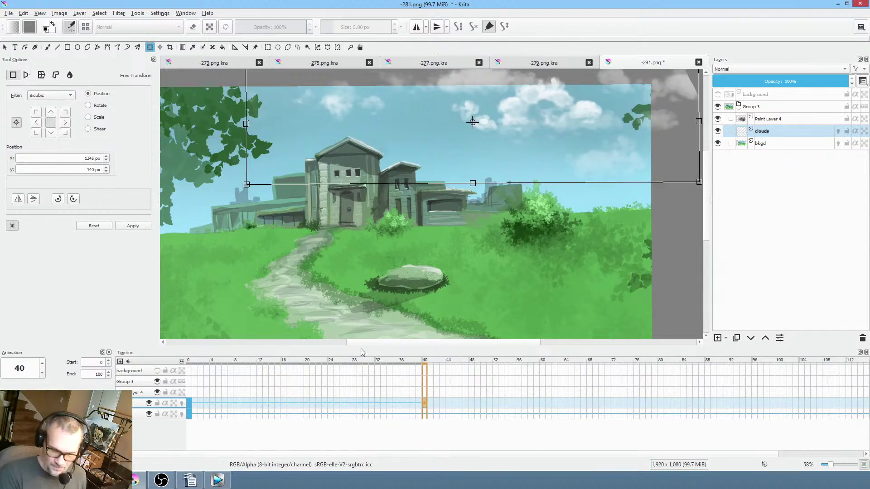
click(300, 406)
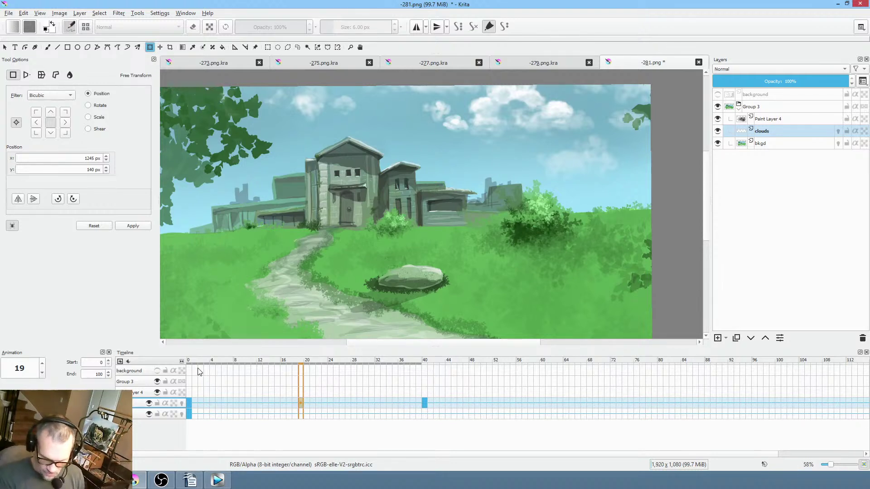
Compare the clouds at frames 40 and 20, and turn on onion skins for the clouds layer.
click(425, 403)
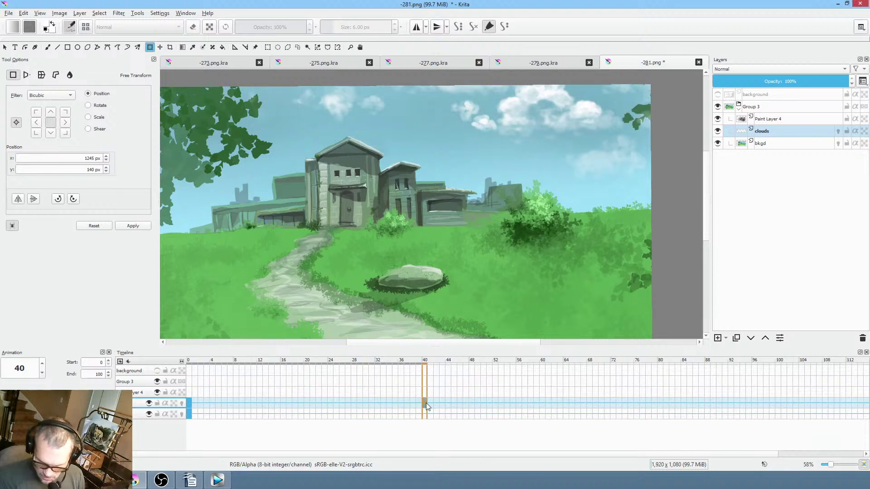
click(305, 404)
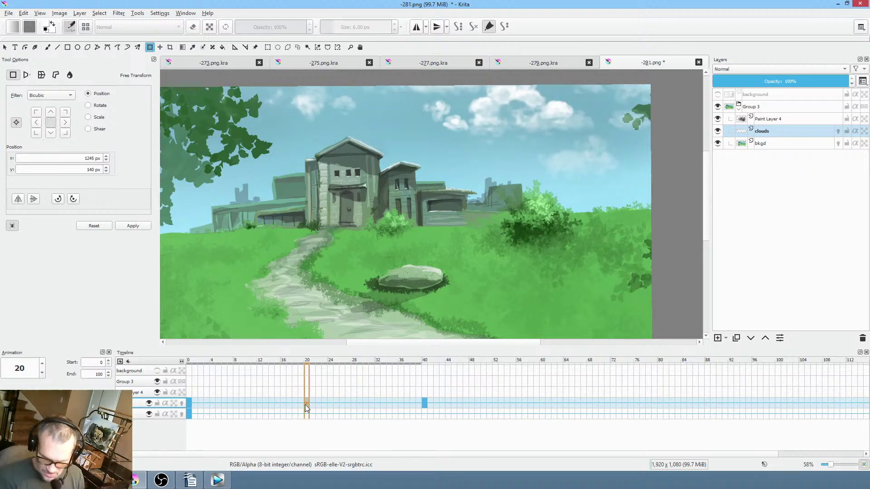
click(181, 403)
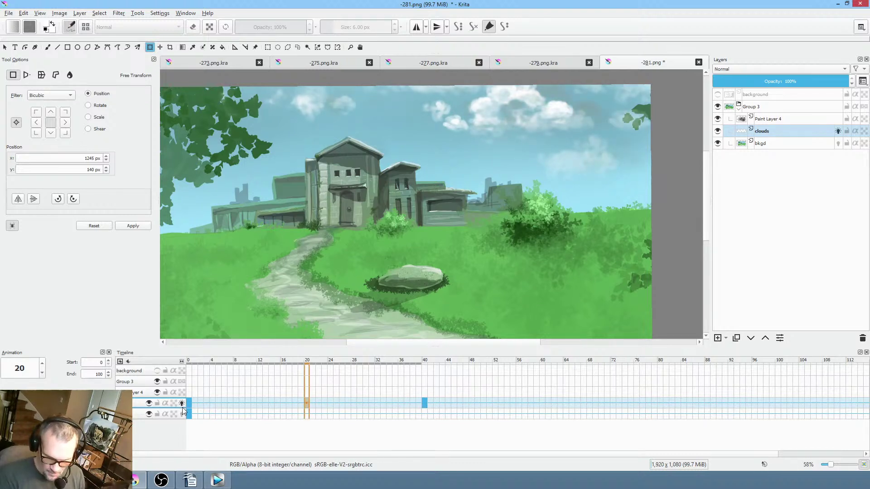
Shift the clouds at frame 20 to x 1199 px as an in-between position.
click(513, 109)
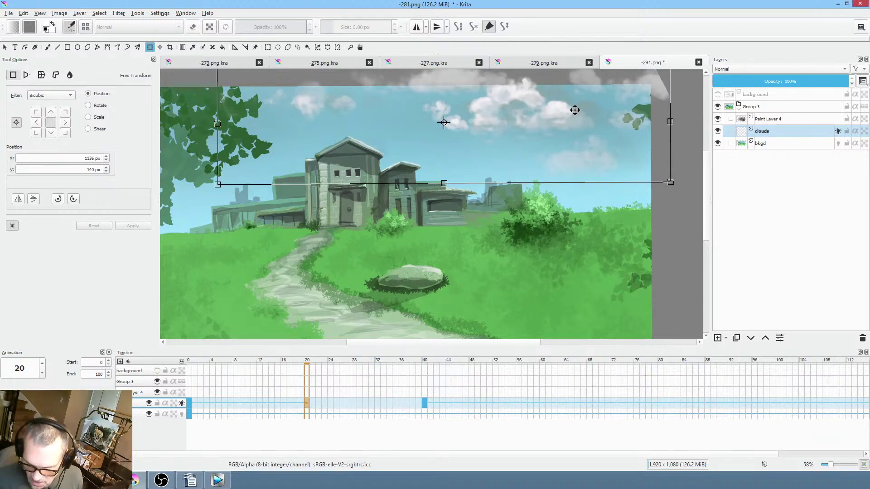
drag(549, 116, 566, 118)
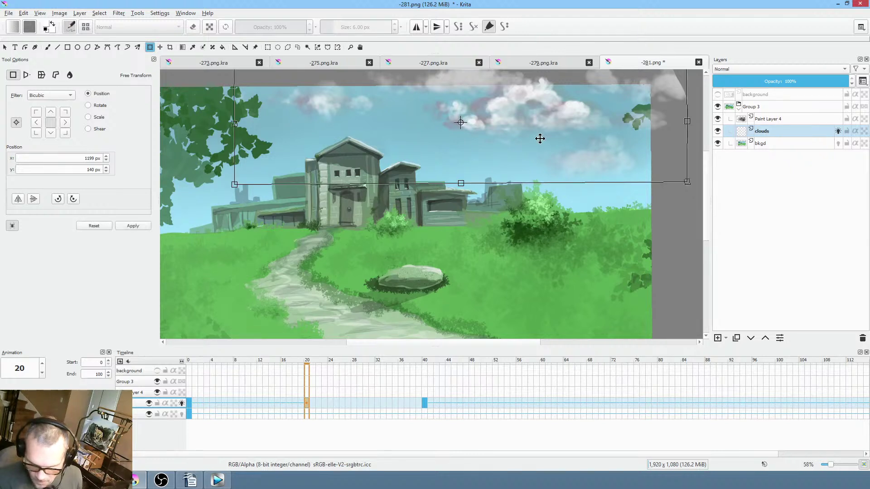
click(241, 405)
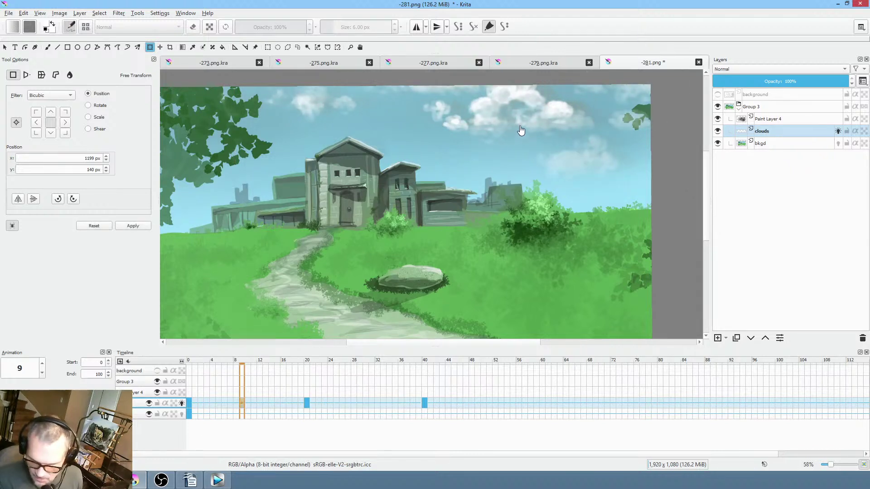
Shift the clouds to x 1163 px at frame 9 and to x 1211 px at frame 31.
drag(534, 122, 541, 121)
click(371, 405)
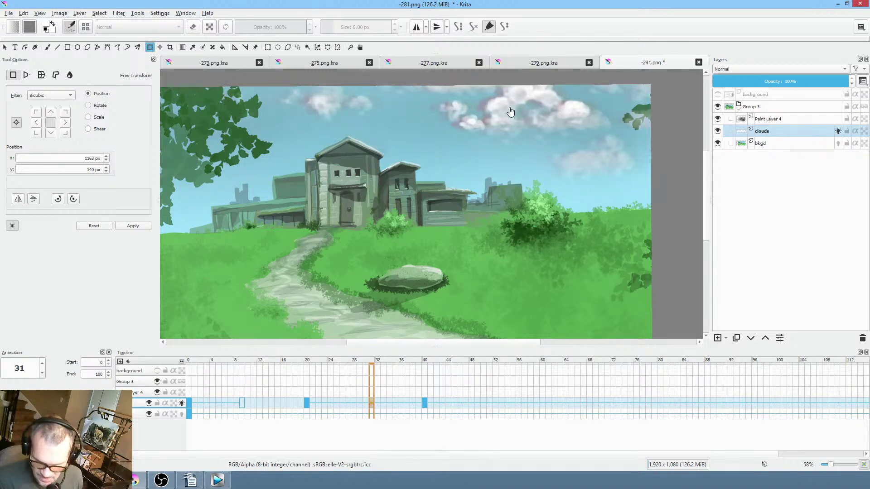
mouse_move(558, 119)
mouse_down()
mouse_move(554, 113)
mouse_move(564, 113)
mouse_up()
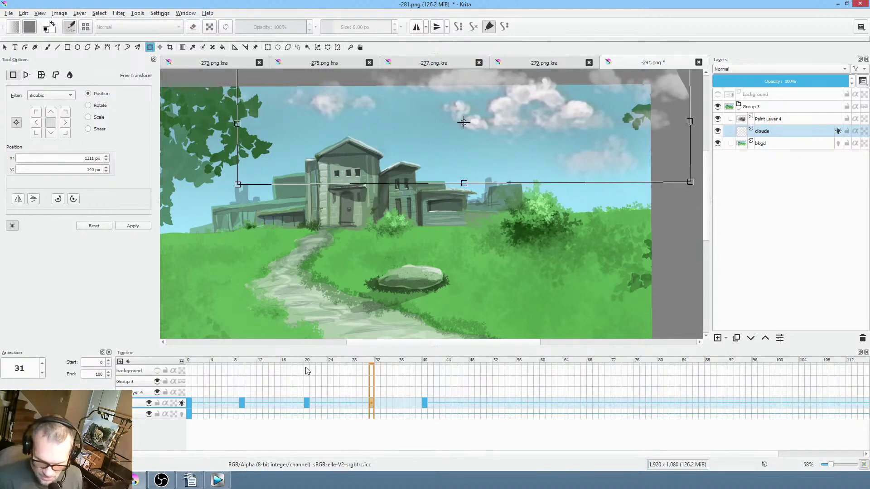
Play the cloud animation from frame 0 and compare its first and last keyframes.
click(187, 404)
key(space)
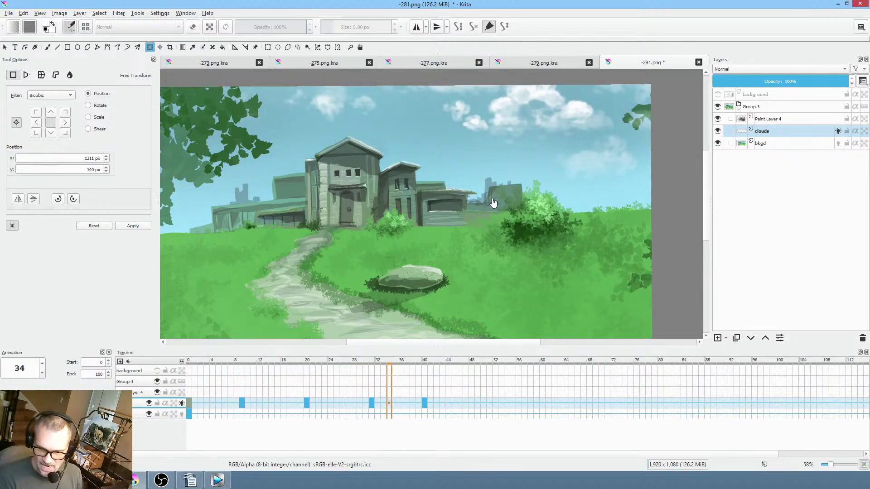
key(space)
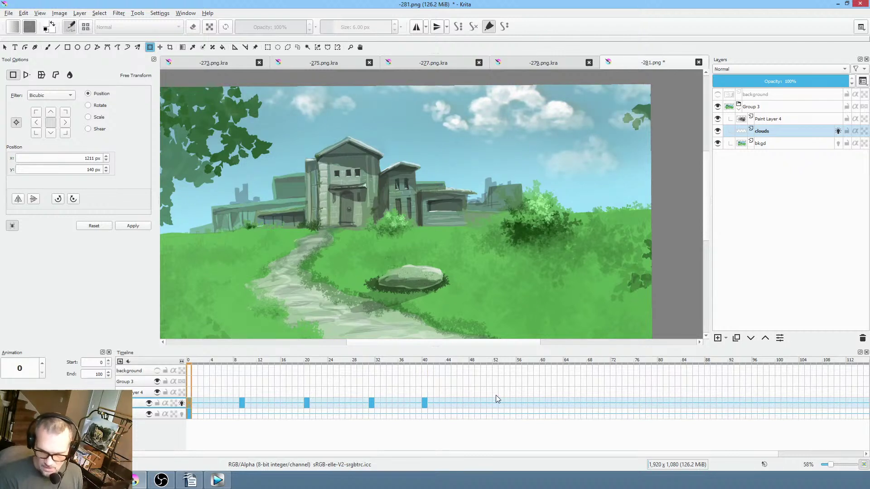
click(424, 403)
click(193, 403)
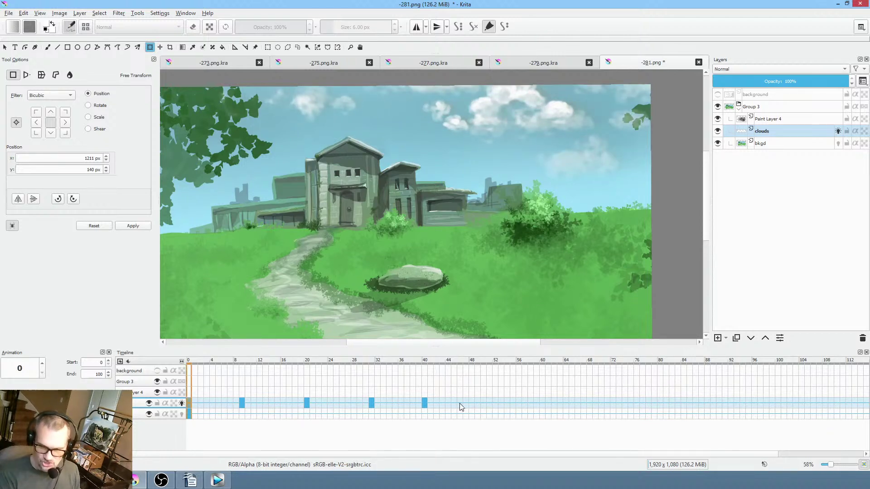
Delete the clouds layer's keyframes at frames 9, 20, 31 and 40, and return to frame 0.
drag(460, 403, 233, 406)
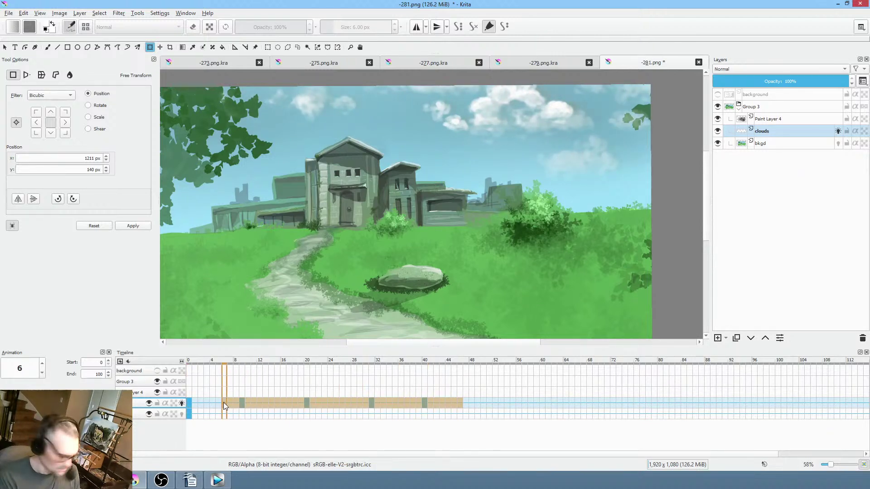
key(Delete)
click(189, 403)
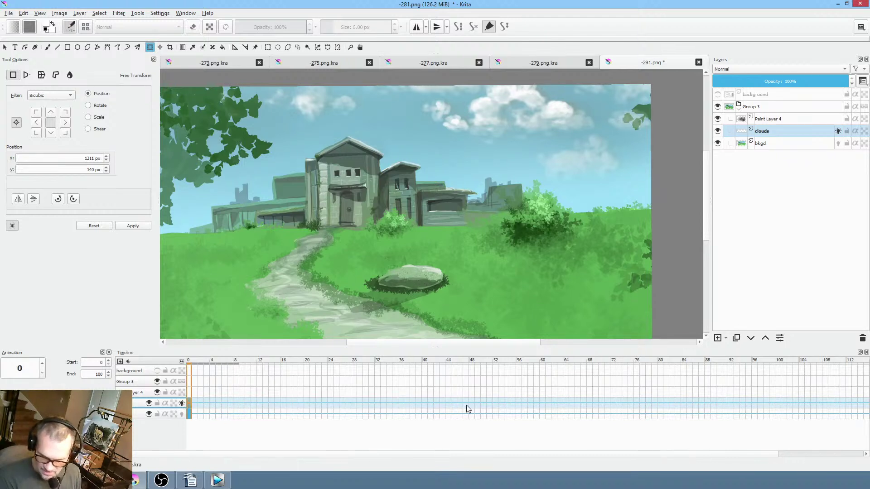
Go to frame 40 and add a new paint layer above the background layer.
click(425, 405)
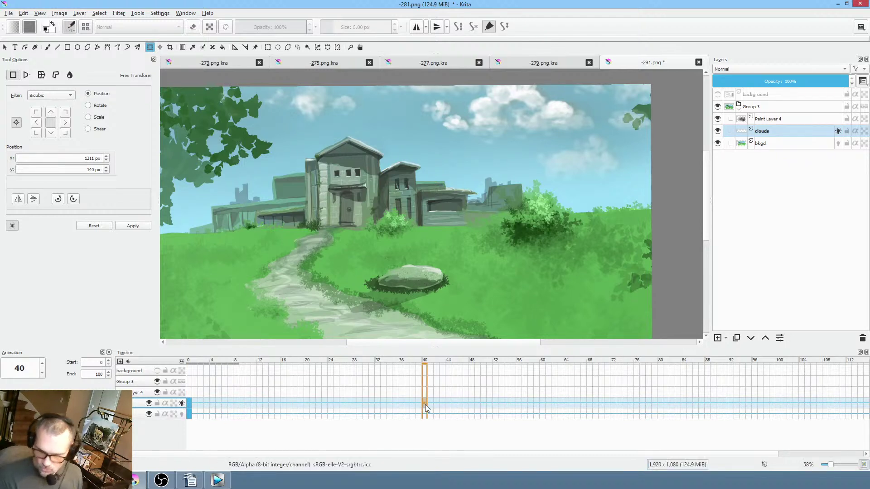
click(787, 94)
click(717, 338)
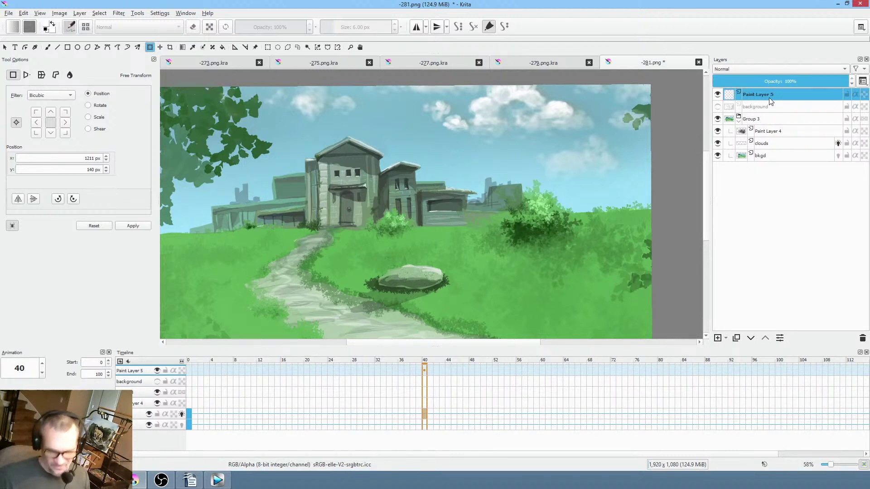
mouse_move(770, 101)
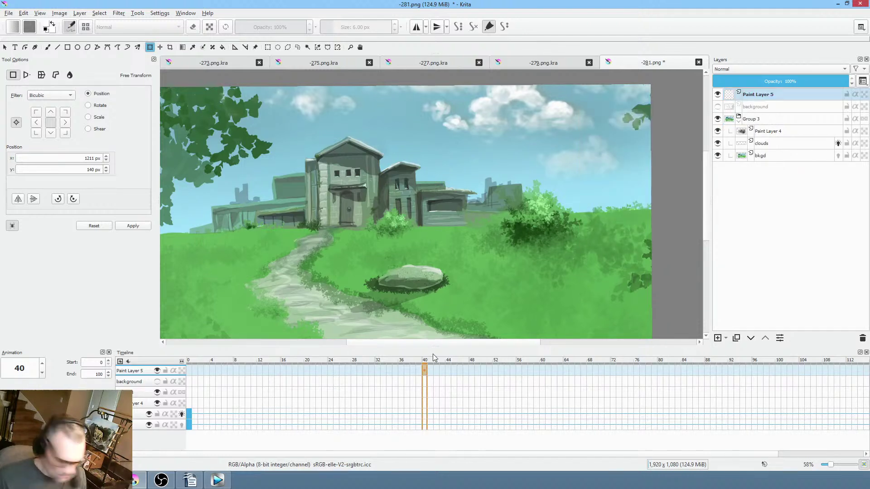
Switch to the freehand brush and set its colour to a pinkish red.
key(b)
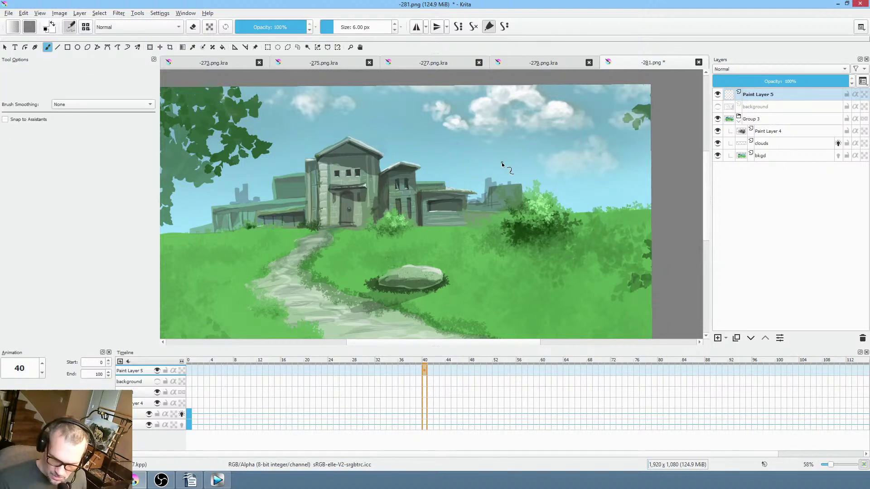
right_click(498, 164)
click(505, 155)
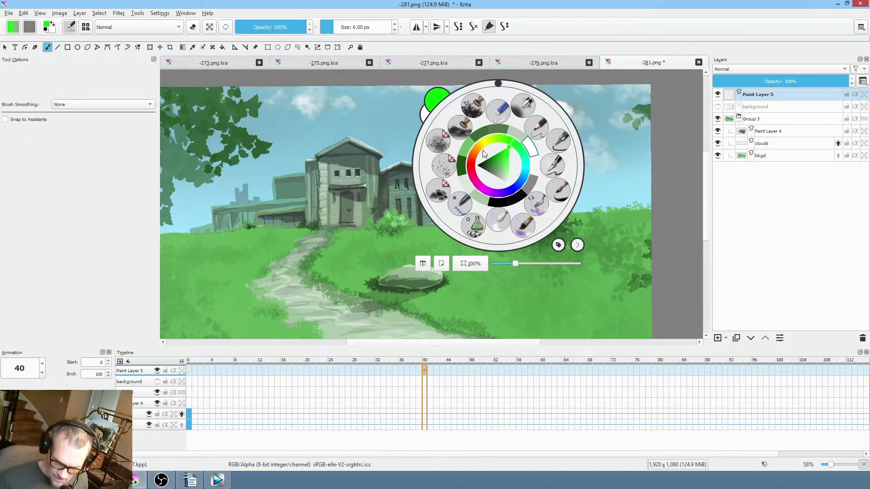
click(478, 176)
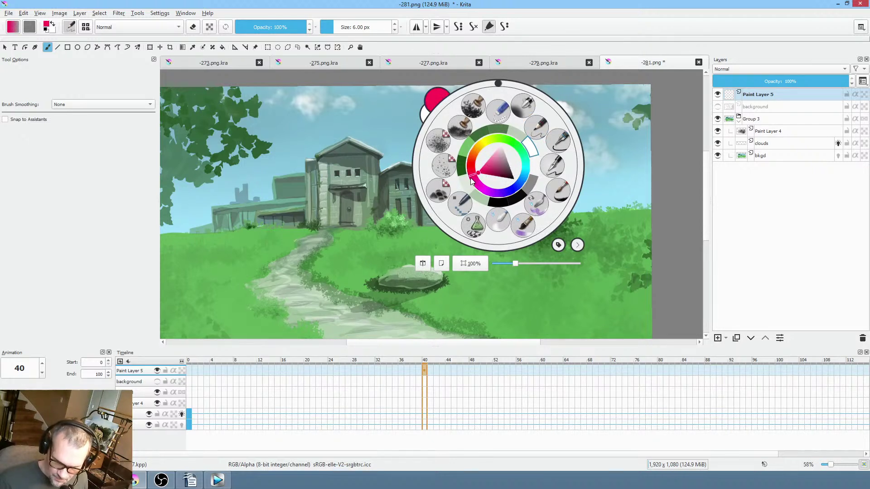
click(591, 122)
Draw a series of curved guide marks from the large cloud's edge to the overhanging leaves, with a long straight line beneath them.
drag(561, 98, 575, 114)
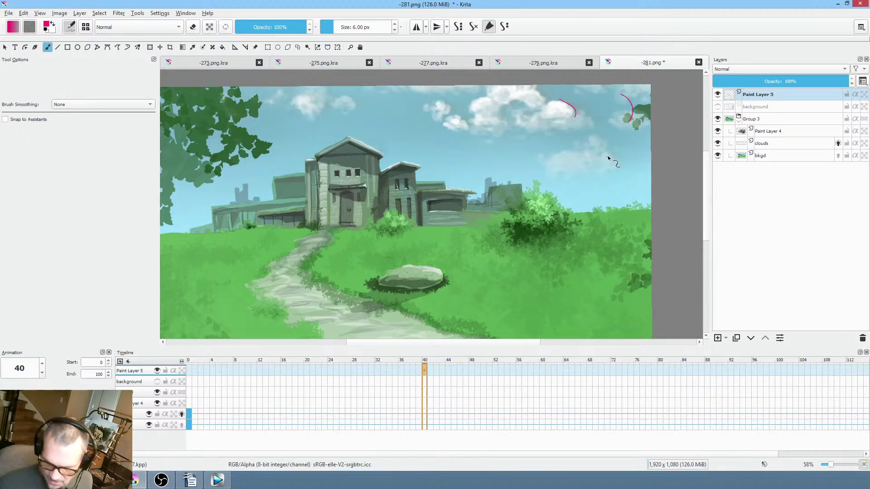
drag(580, 145, 512, 154)
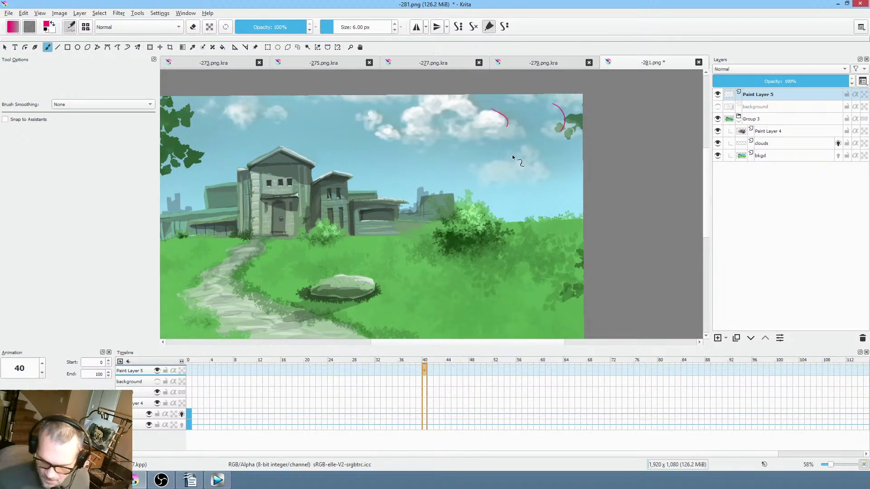
scroll(514, 155, up, 5)
drag(566, 130, 528, 207)
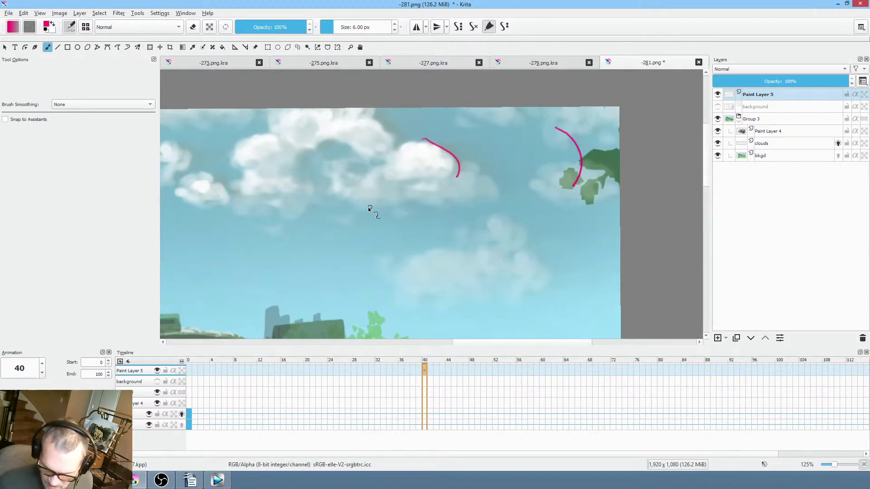
drag(369, 206, 605, 198)
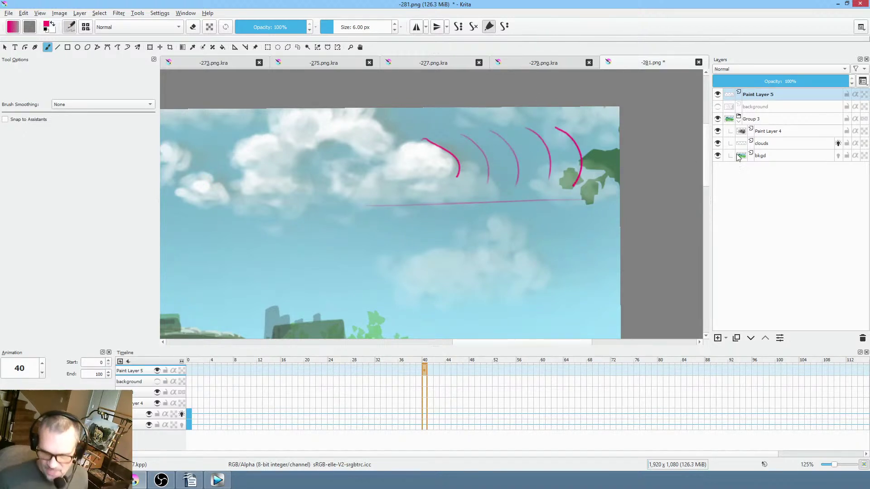
Delete the guide-mark paint layer and return to frame 0.
mouse_move(738, 157)
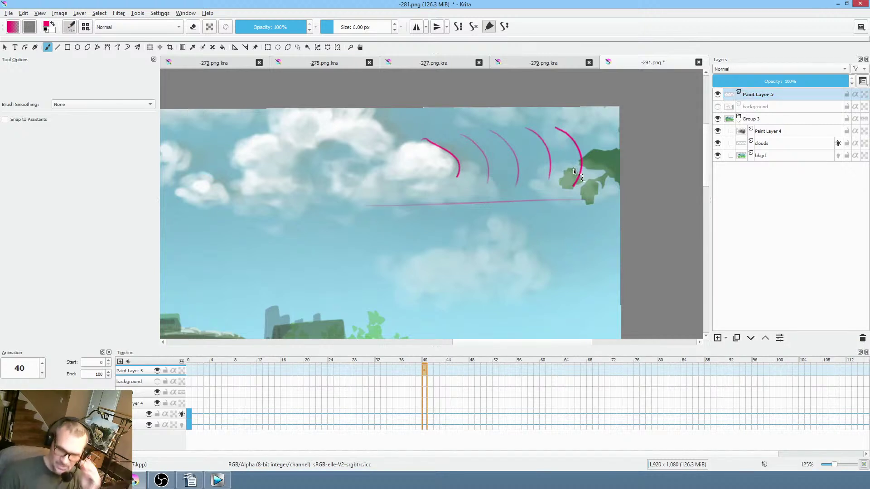
click(862, 339)
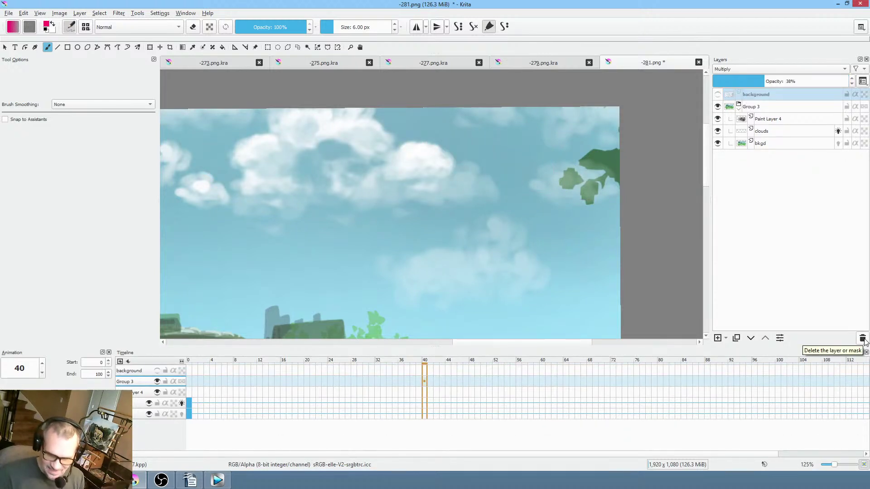
click(189, 403)
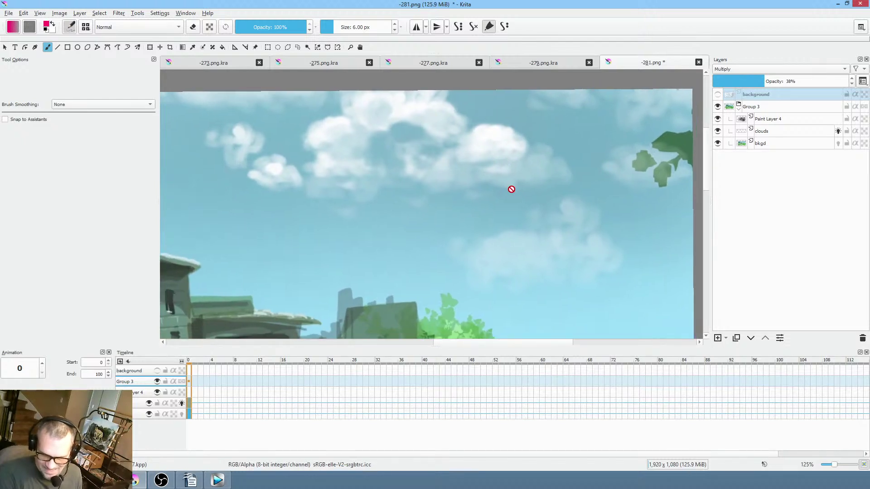
scroll(512, 189, down, 2)
scroll(512, 189, up, 1)
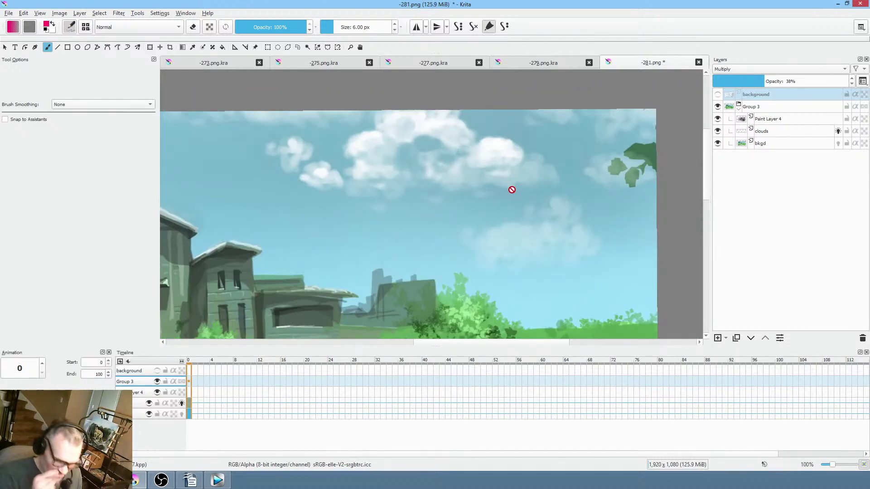
drag(486, 175, 494, 158)
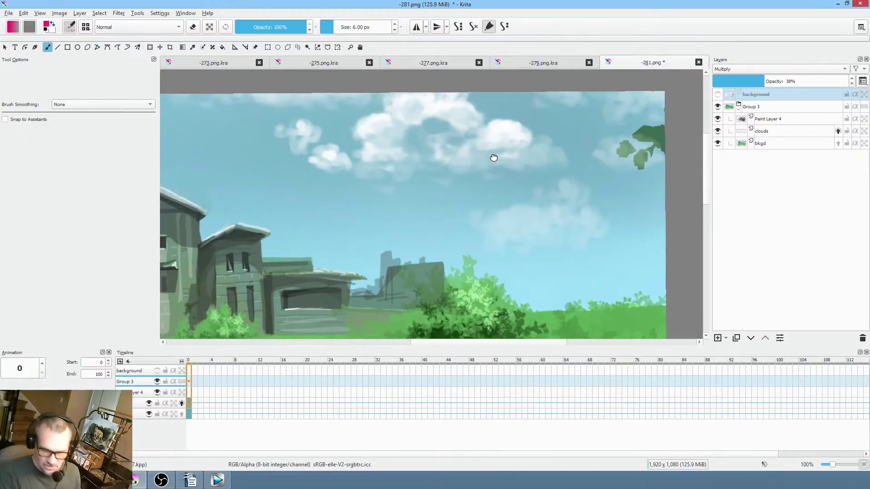
Go to frame 1 and use Free Transform to shift the clouds layer to x 1137 px.
click(196, 404)
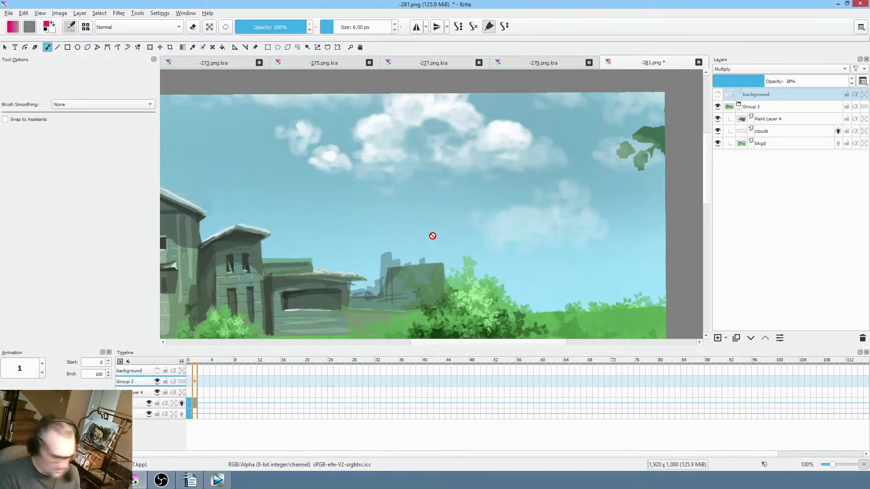
key(ctrl+t)
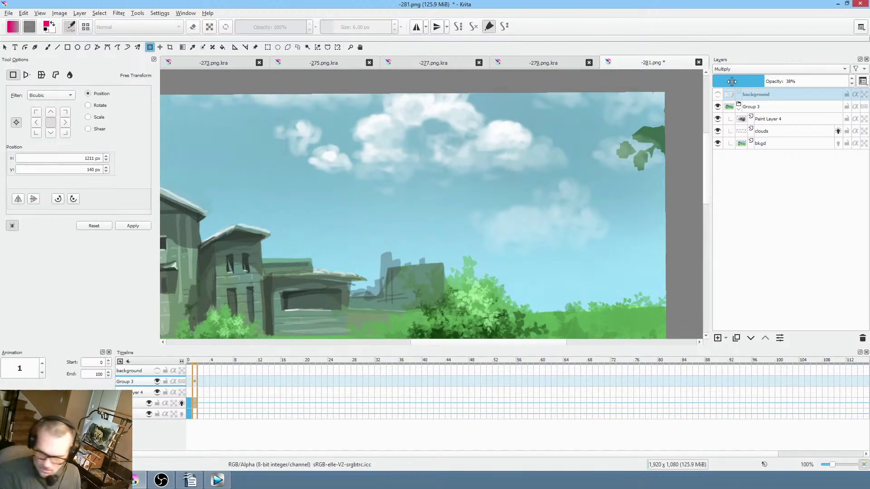
click(793, 120)
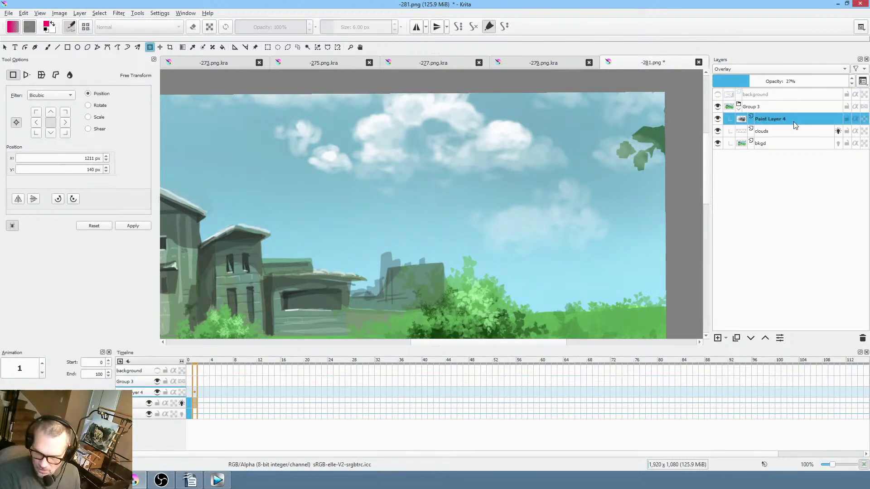
click(765, 131)
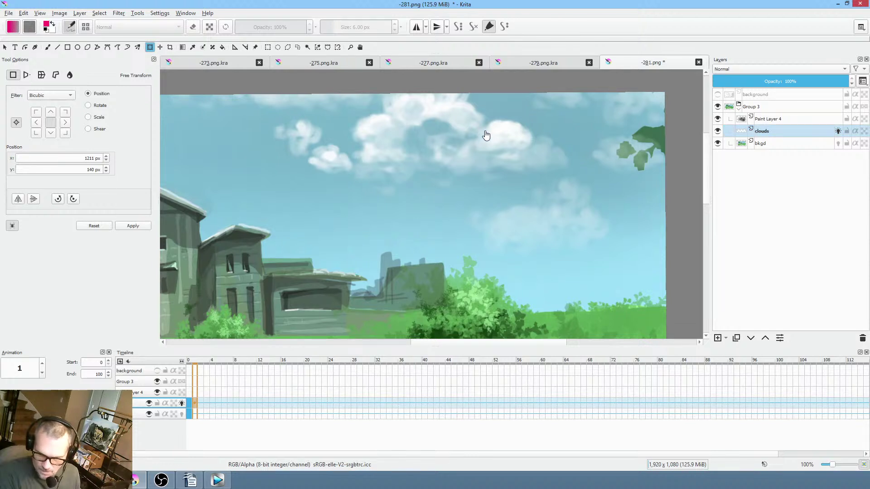
click(495, 141)
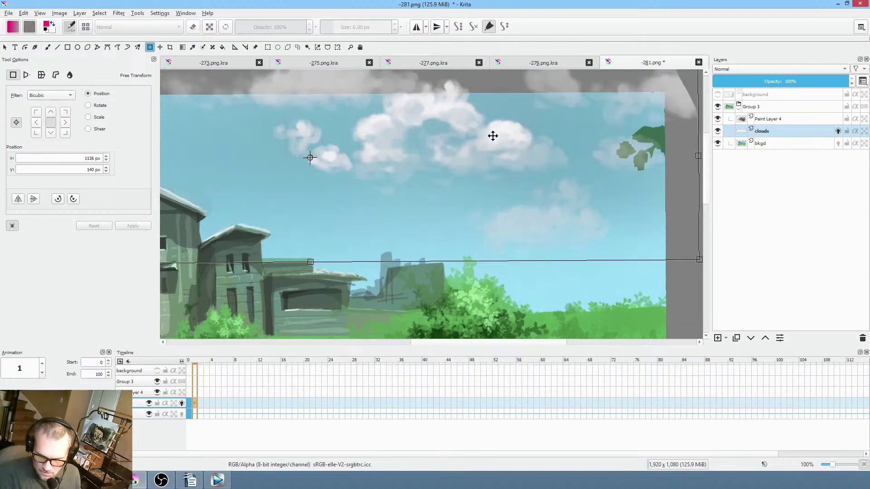
drag(495, 138, 497, 139)
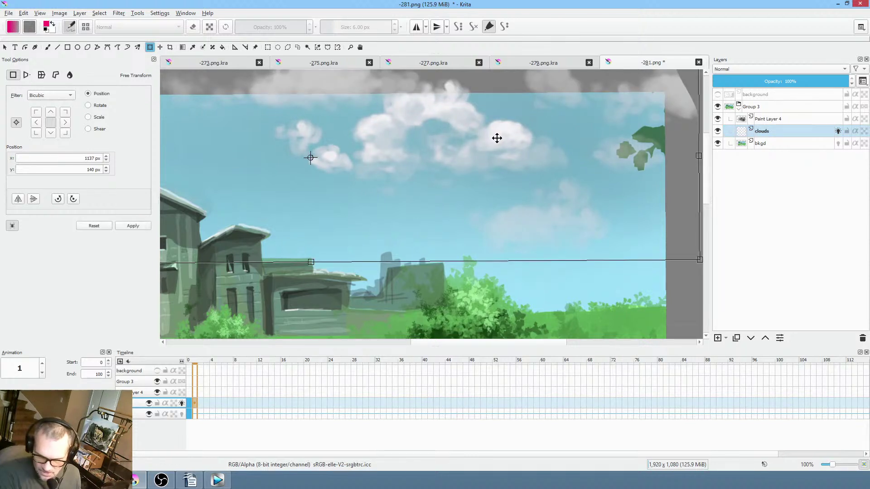
Shift the clouds to x 1139 px at frame 2 and to x 1140 px at frame 3.
key(period)
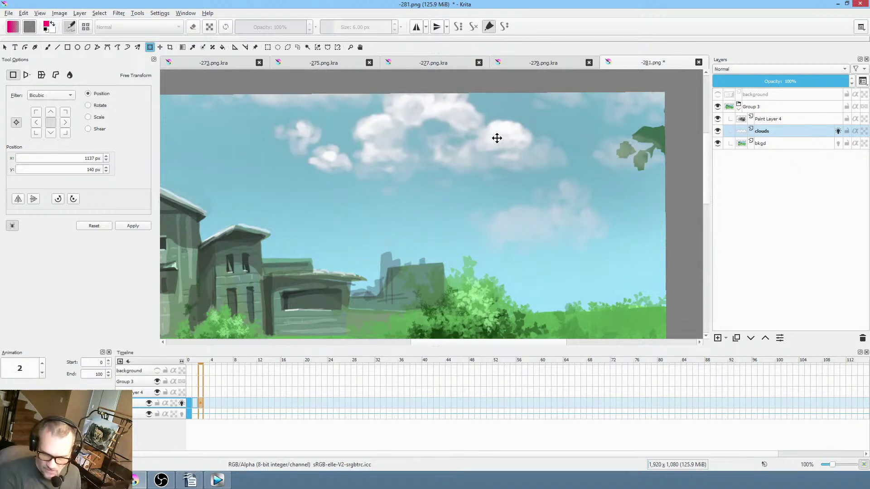
click(497, 138)
drag(497, 138, 499, 138)
key(period)
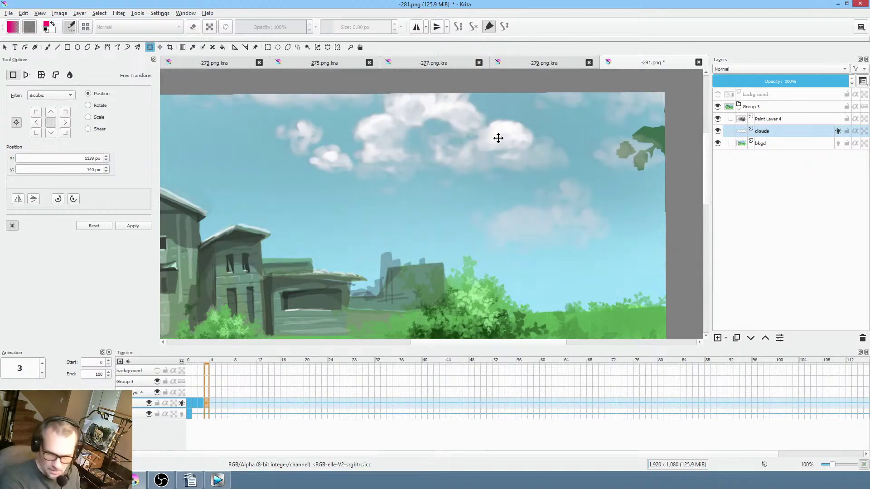
click(498, 138)
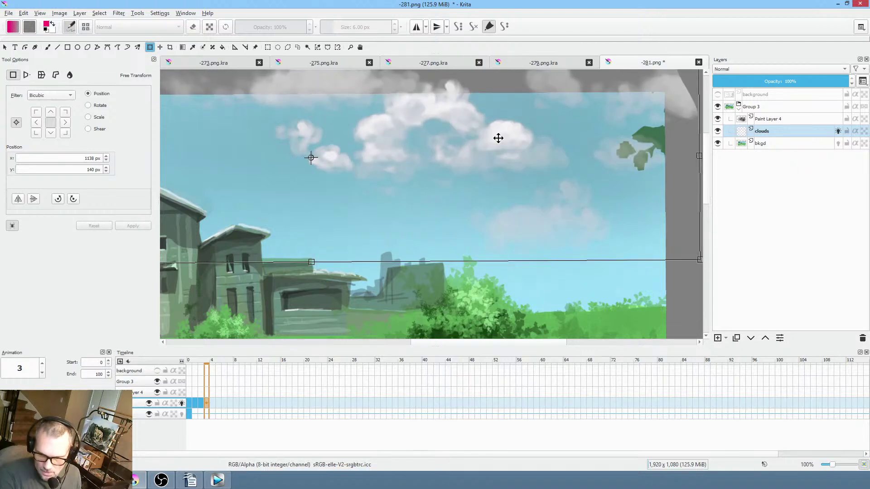
drag(498, 138, 500, 139)
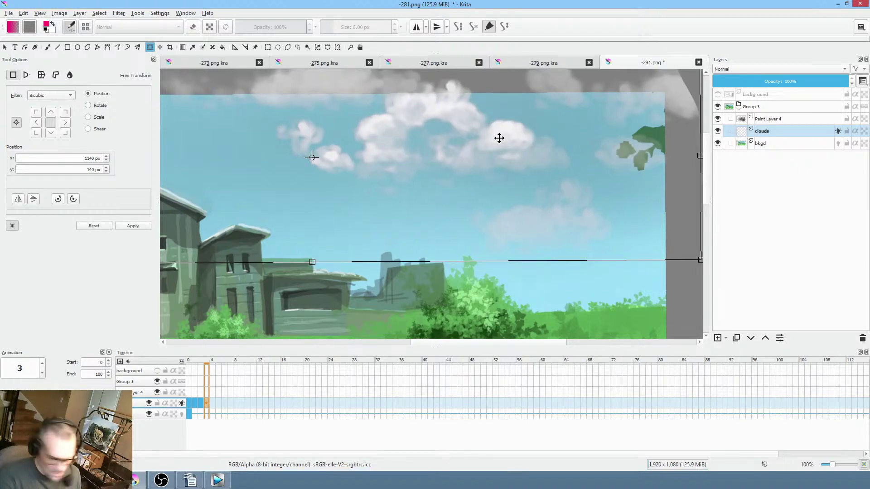
Shift the clouds to x 1142 px at frame 4 and to x 1143 px at frame 5.
key(period)
click(499, 138)
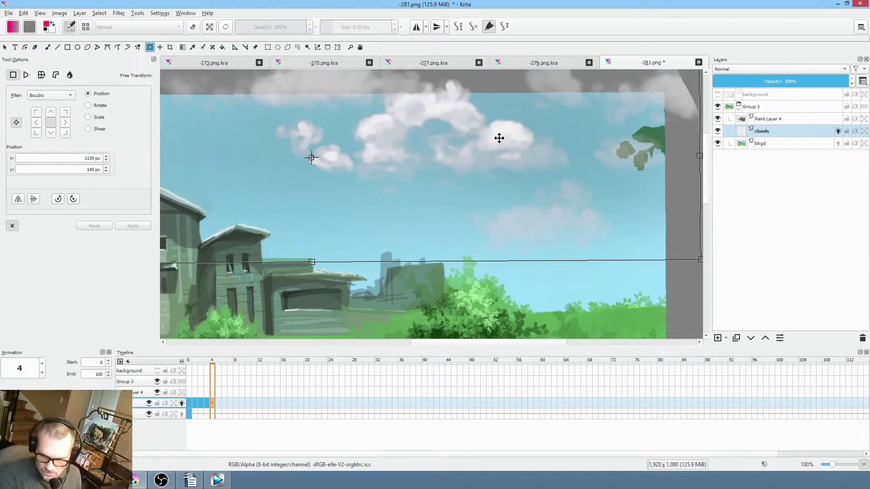
drag(499, 138, 500, 139)
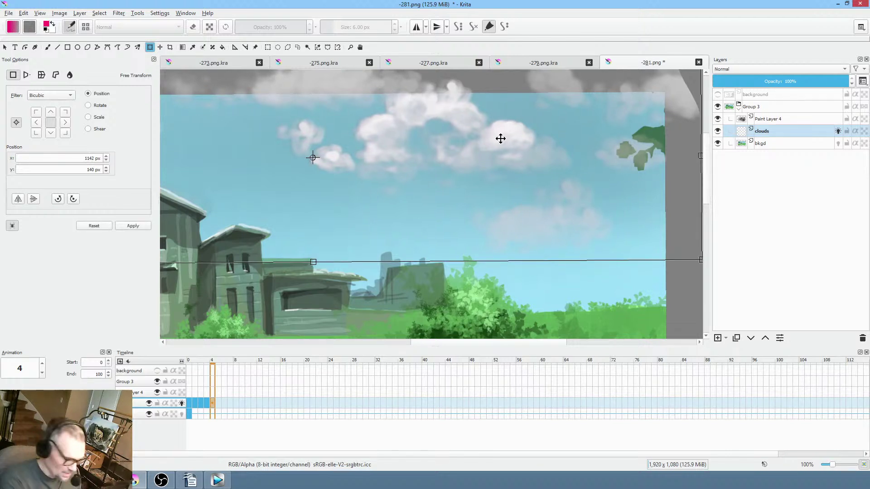
key(period)
click(500, 139)
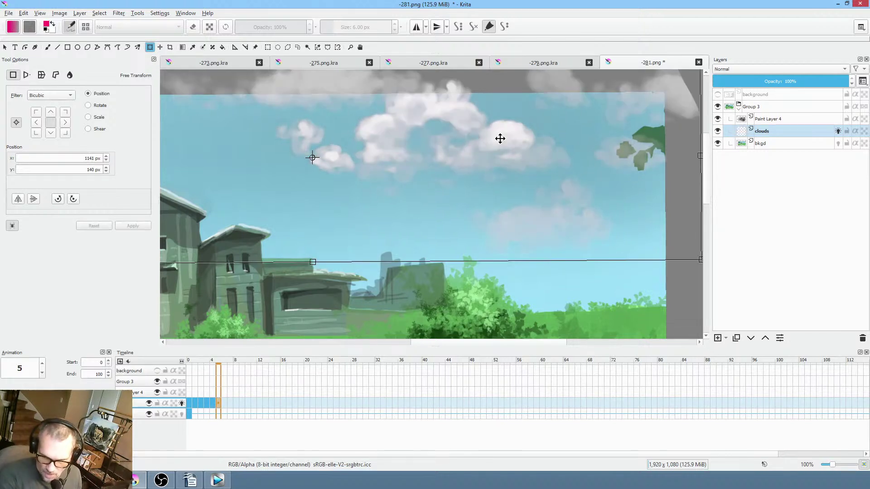
drag(501, 138, 501, 138)
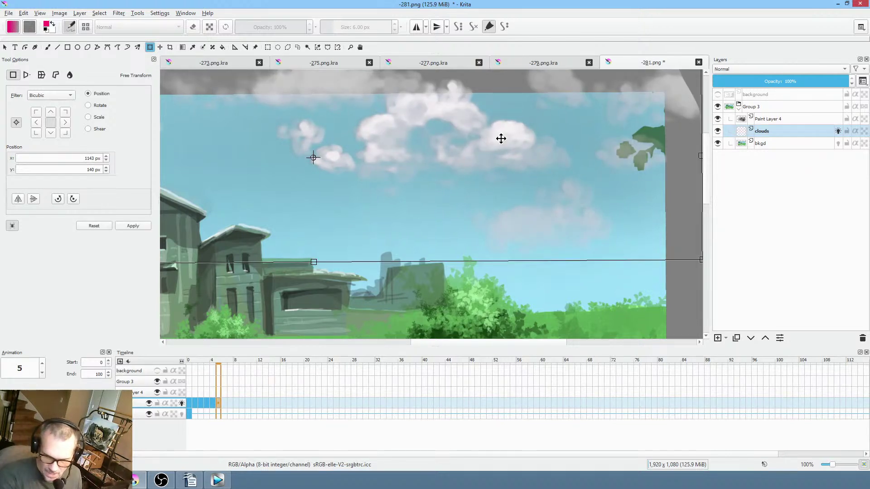
Shift the clouds to x 1143 px at frame 6 and to x 1145 px at frame 7.
key(period)
click(501, 139)
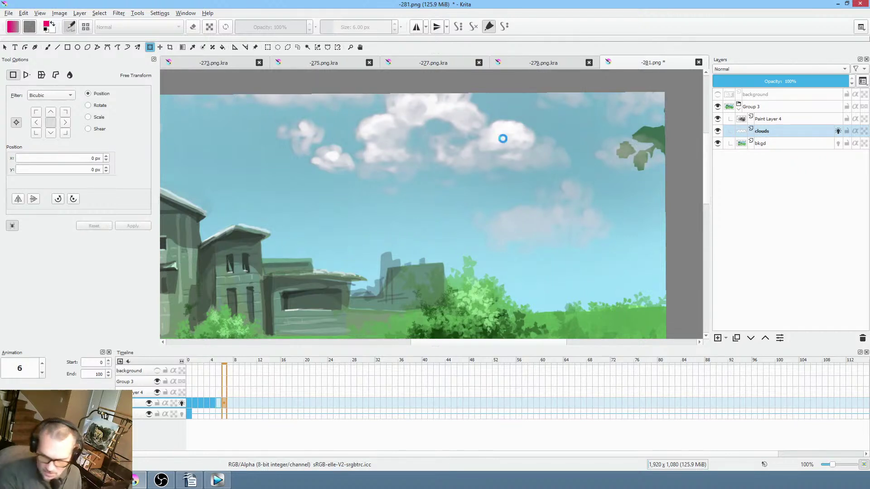
drag(501, 139, 503, 139)
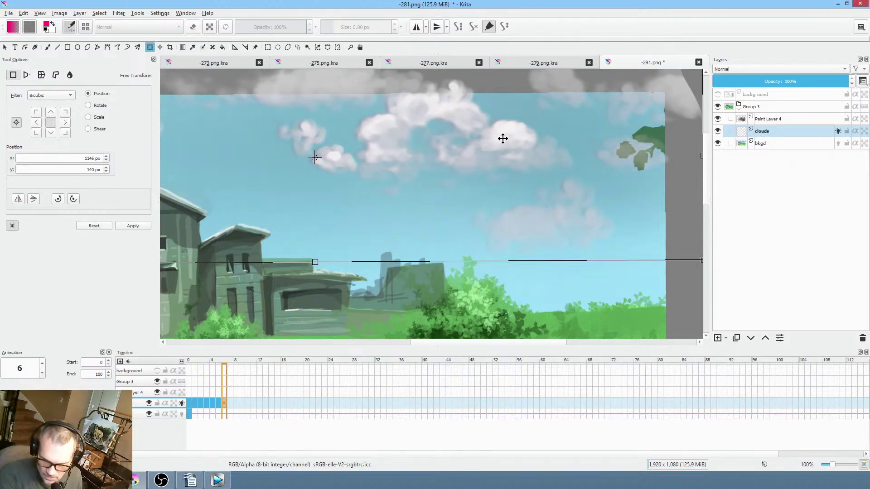
drag(503, 138, 502, 138)
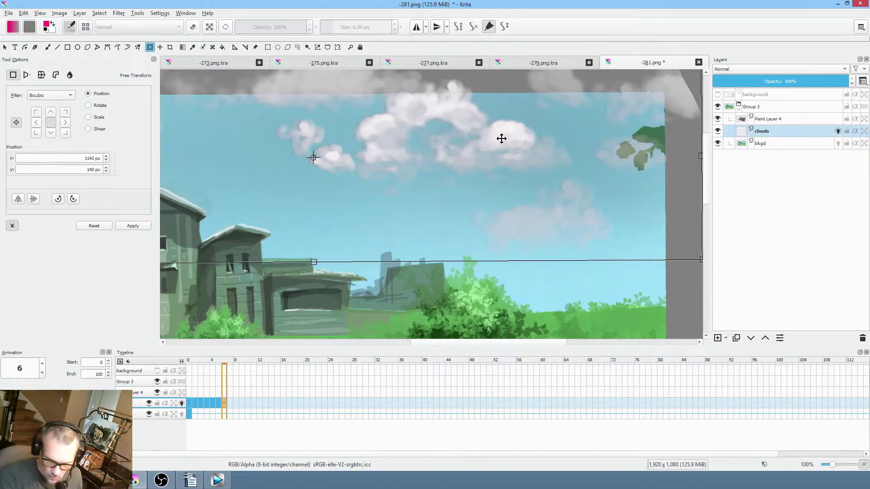
key(period)
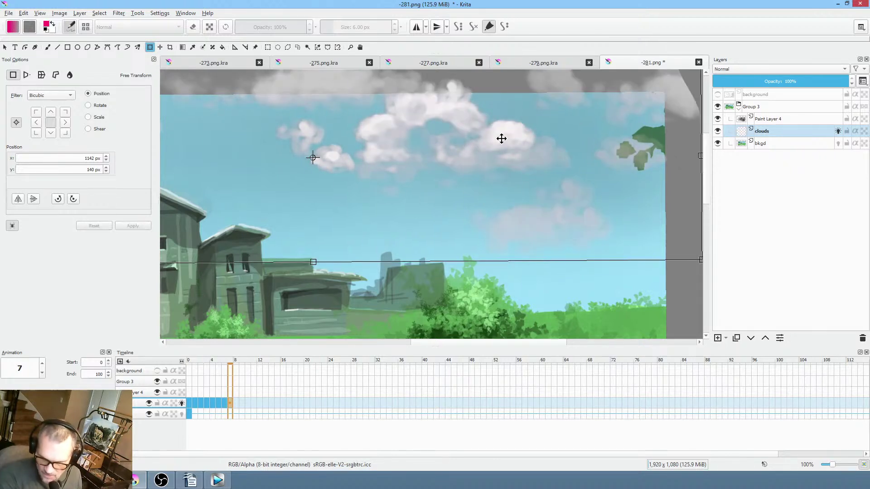
drag(502, 139, 503, 139)
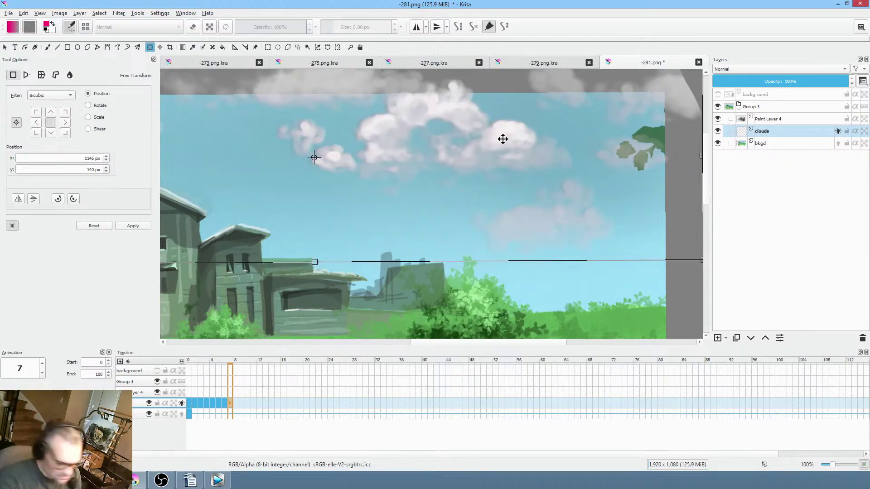
Shift the clouds to x 1146 px at frame 8 and to x 1148 px at frame 9.
key(period)
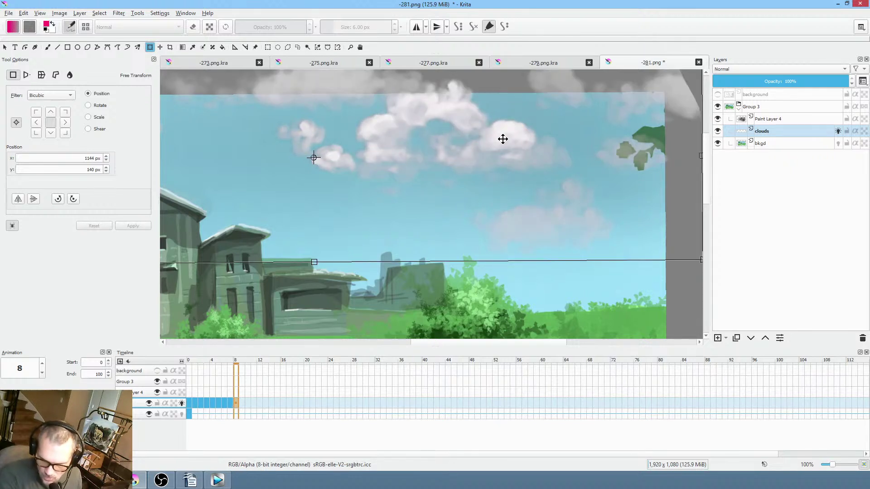
drag(503, 139, 503, 138)
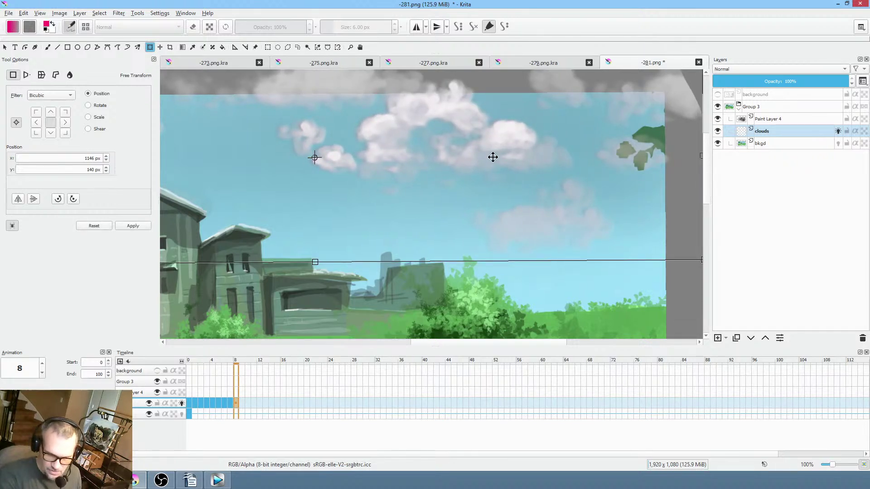
key(Right)
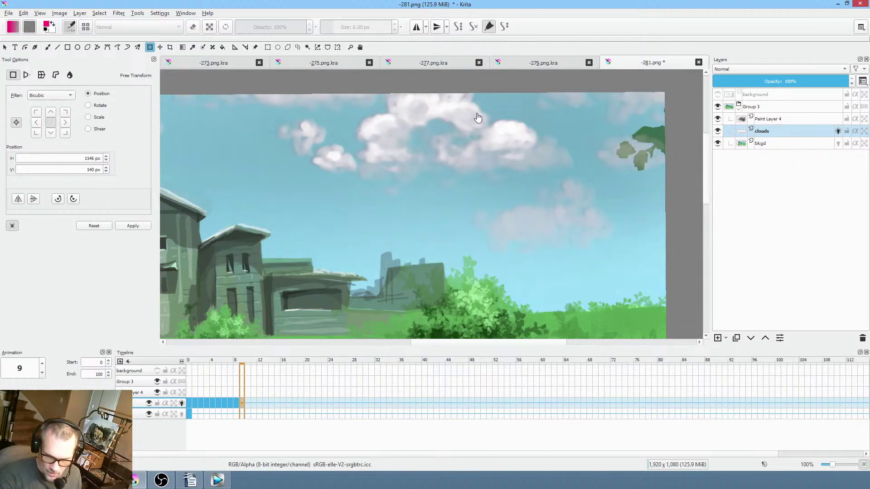
click(496, 130)
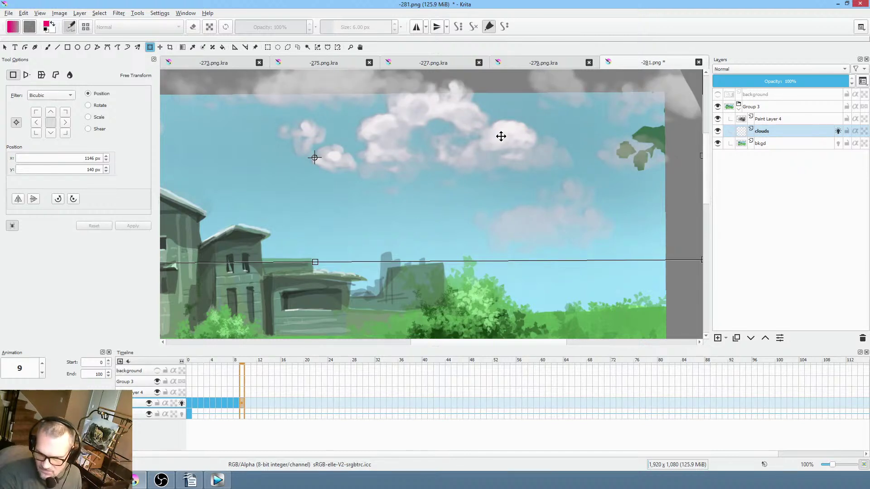
drag(501, 136, 502, 136)
Shift the clouds slightly to the right at frame 10 and to x 1156 px at frame 16.
click(248, 403)
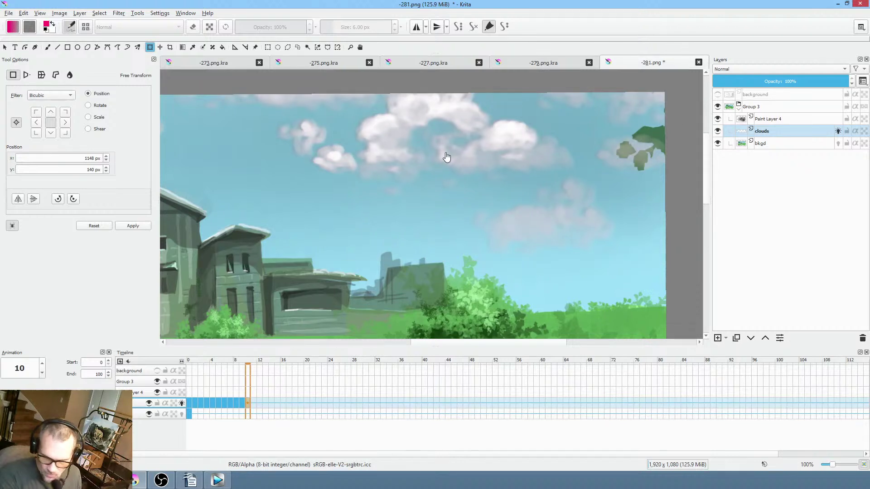
click(502, 138)
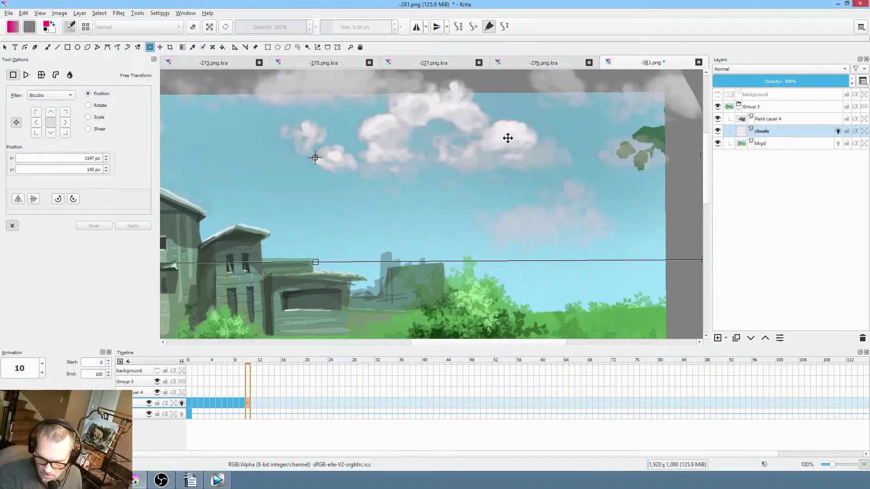
drag(507, 139, 509, 136)
click(284, 402)
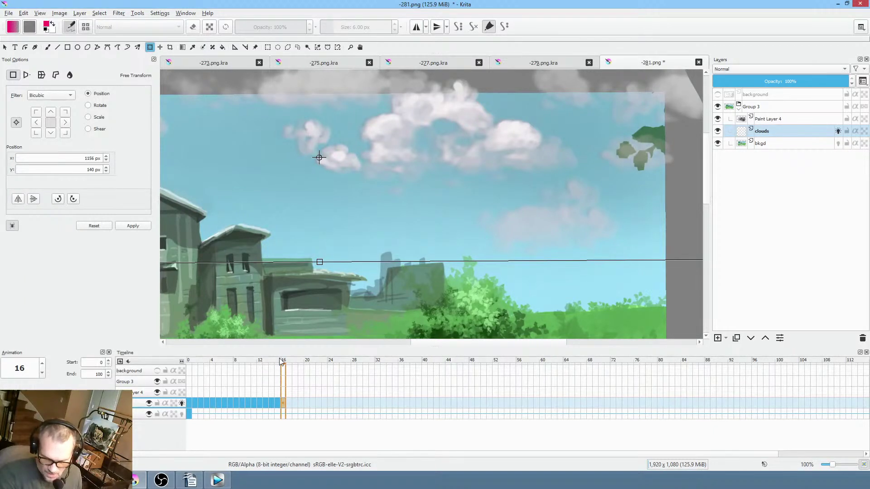
Shift the clouds to x 1160 px at frame 17 and to x 1161 px at frame 18.
click(289, 403)
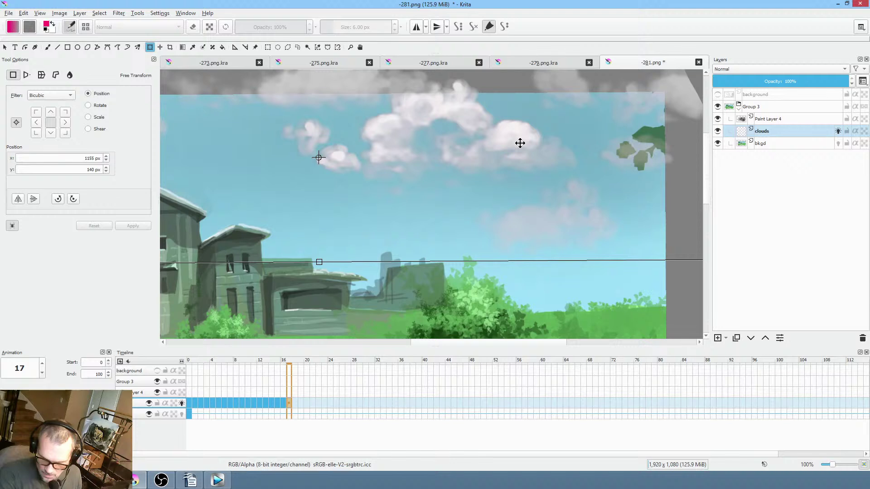
drag(520, 143, 522, 142)
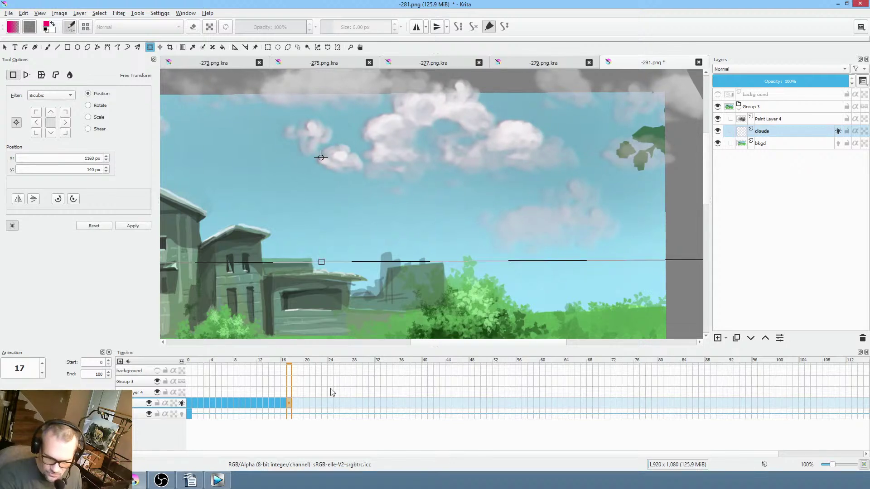
click(297, 406)
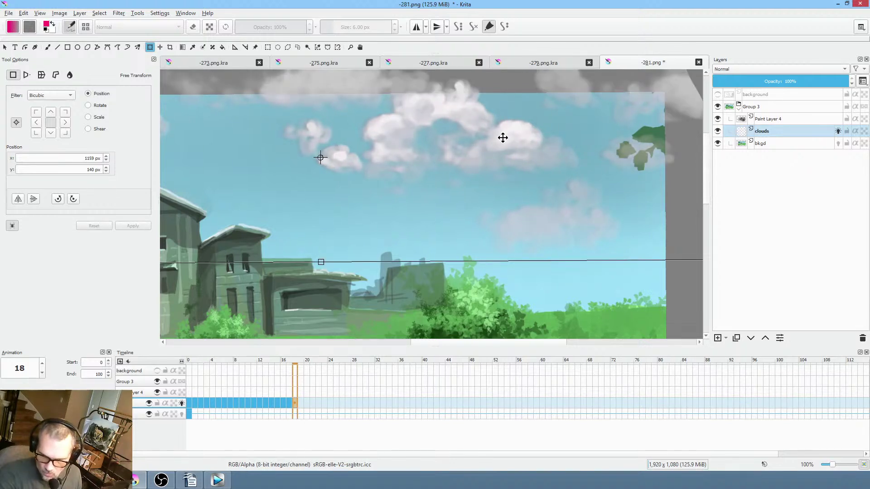
drag(504, 137, 505, 137)
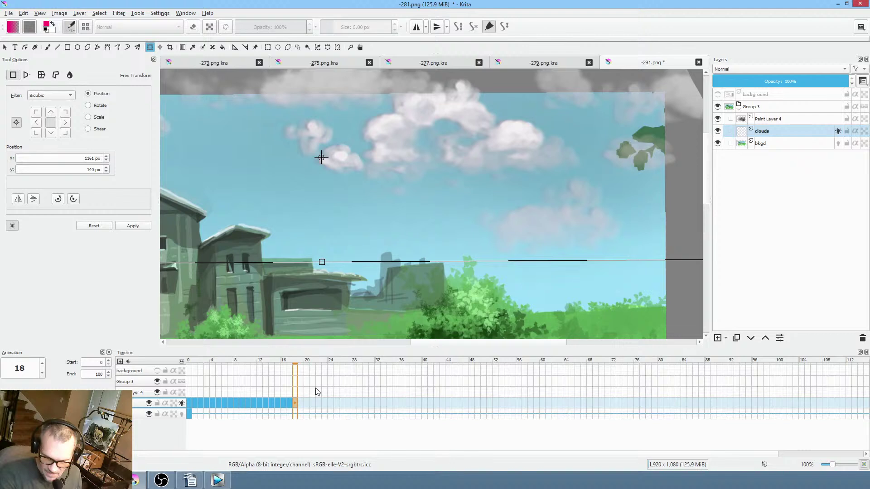
Shift the clouds to x 1163 px at frame 19 and to x 1164 px at frame 20.
click(302, 404)
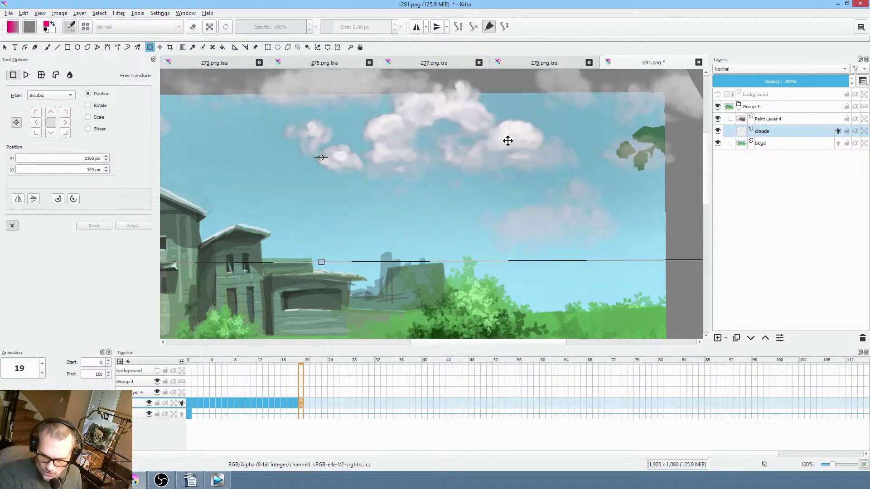
drag(507, 141, 508, 141)
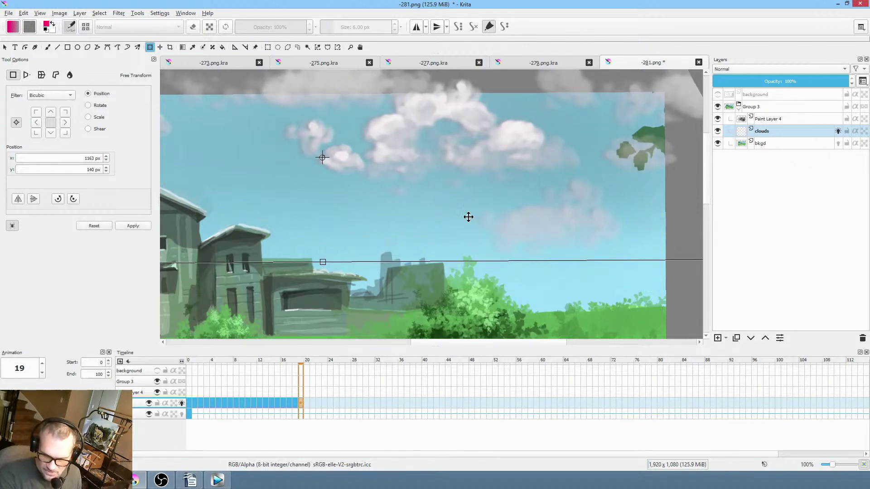
click(308, 404)
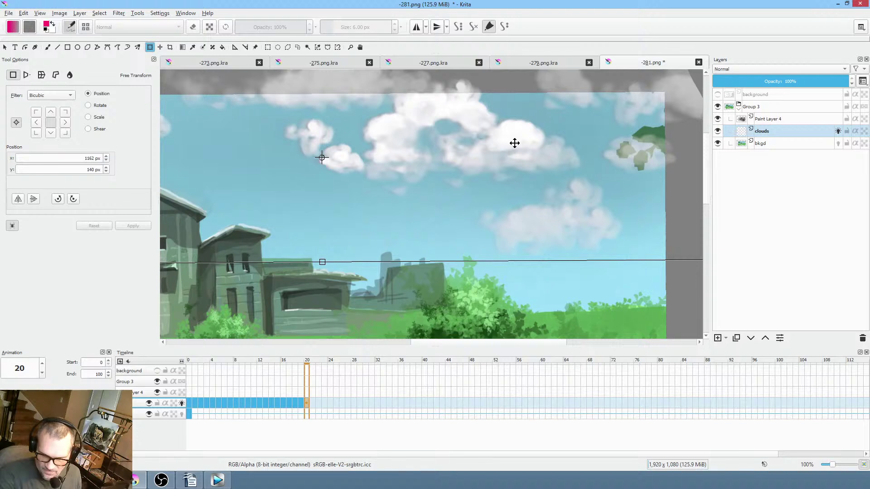
drag(514, 143, 516, 143)
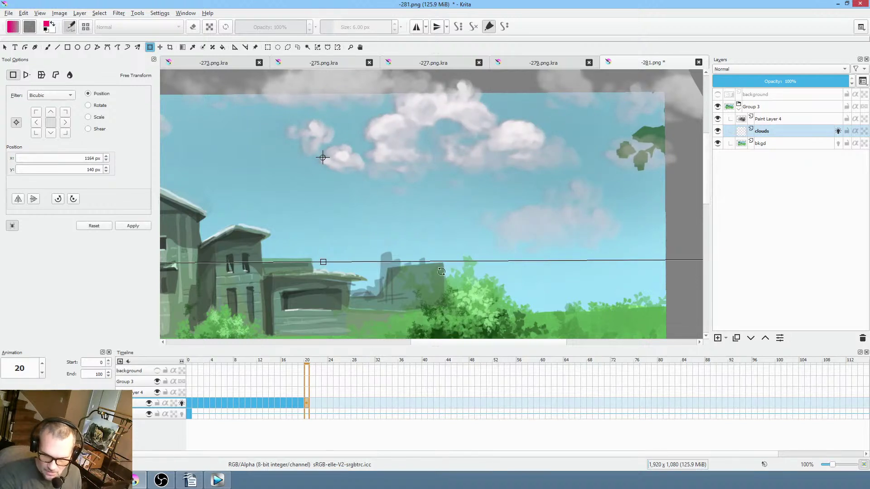
Shift the clouds to x 1167 px at frame 21 and to x 1170 px at frame 22.
click(315, 406)
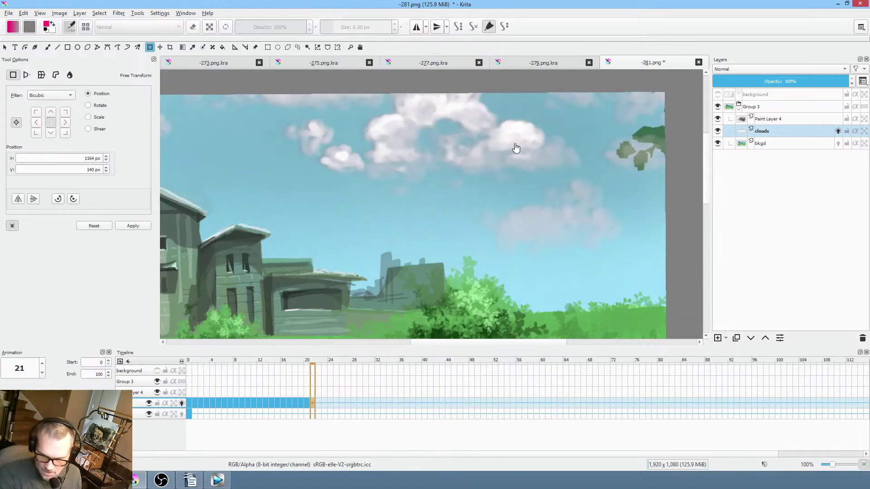
drag(520, 140, 522, 140)
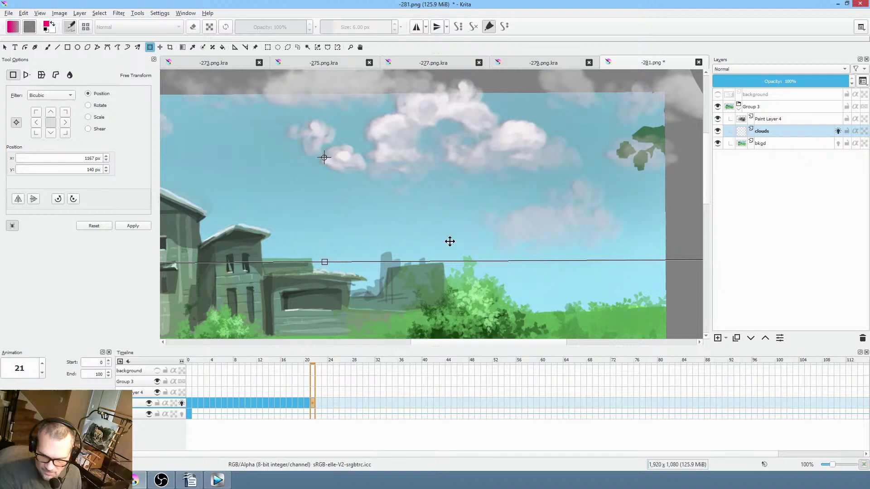
click(317, 401)
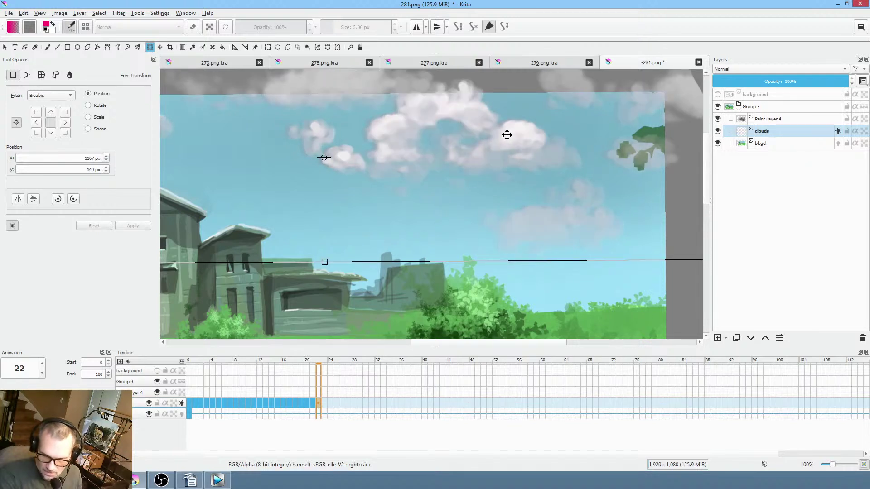
drag(510, 136, 511, 135)
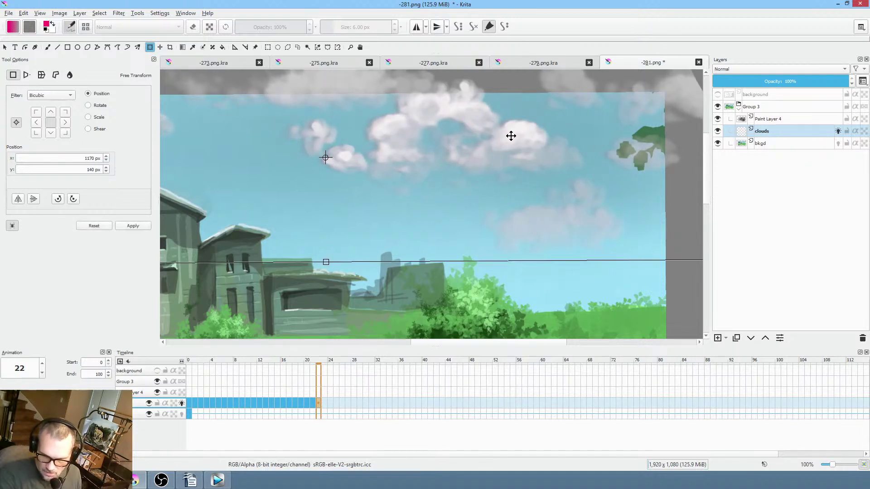
Shift the clouds slightly to the right at frame 23 and to x 1174 px at frame 24.
click(324, 403)
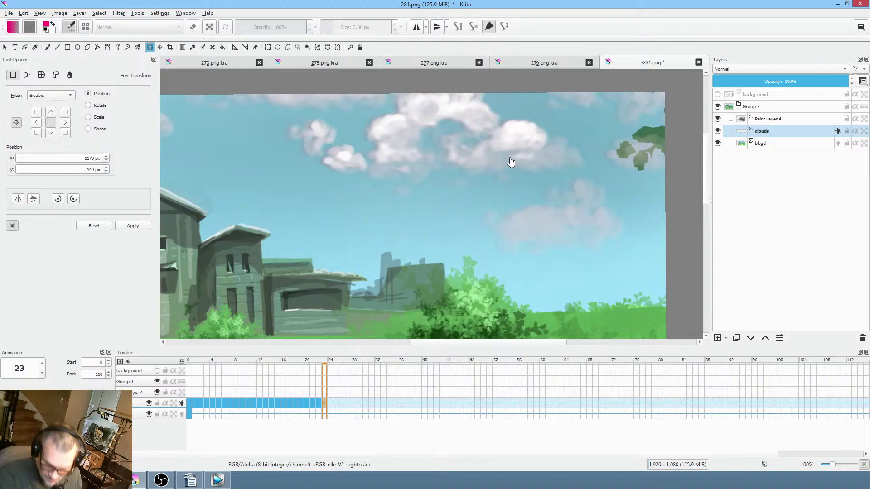
drag(512, 153, 510, 137)
click(329, 403)
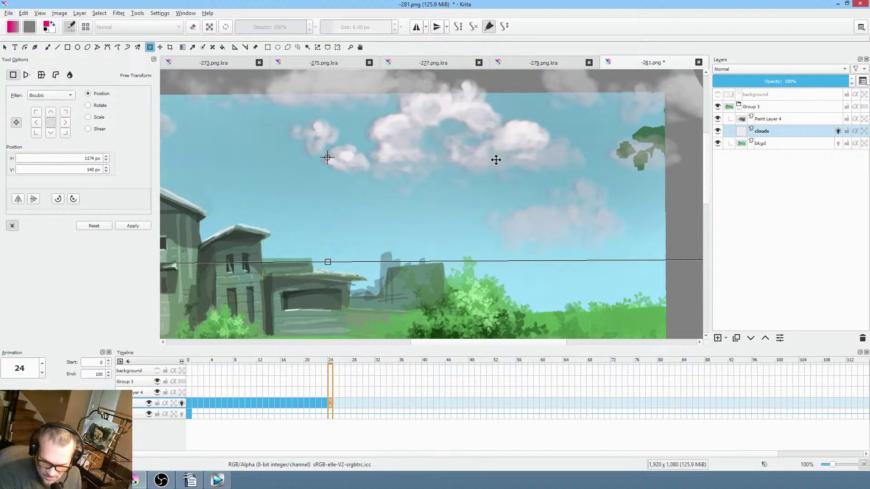
Shift the clouds to x 1176 px at frame 25 and to x 1178 px at frame 26.
click(523, 142)
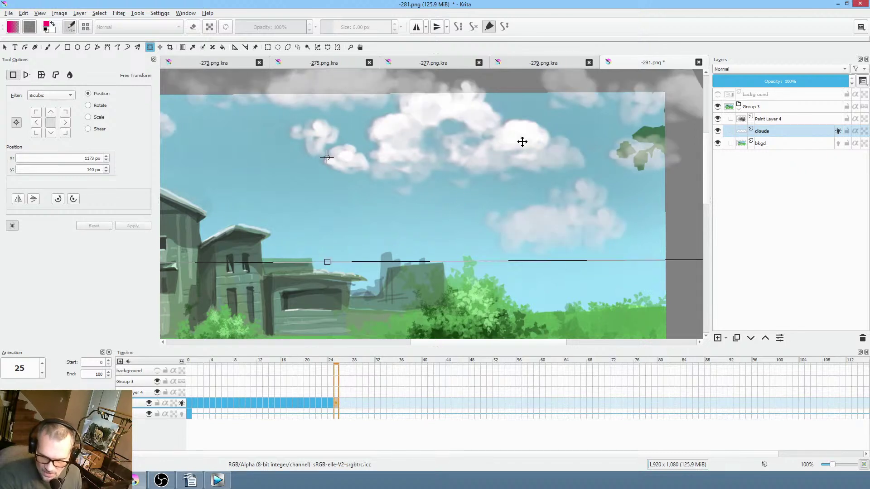
drag(525, 145, 526, 145)
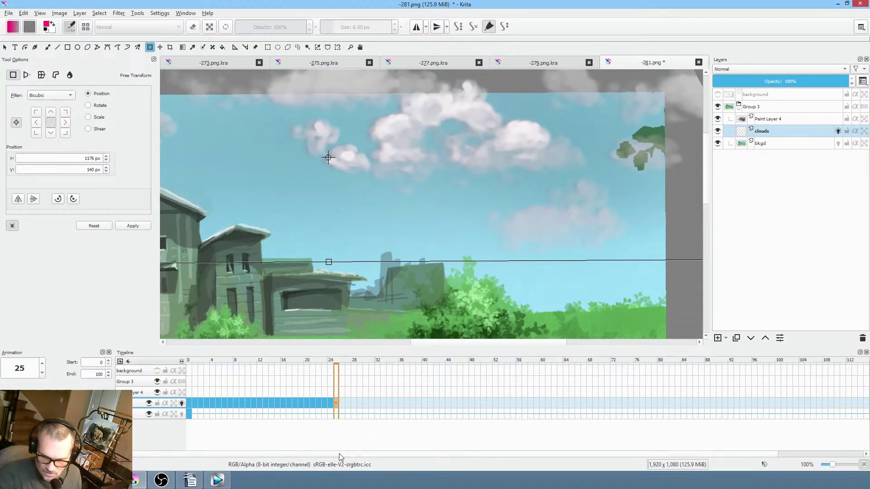
click(343, 408)
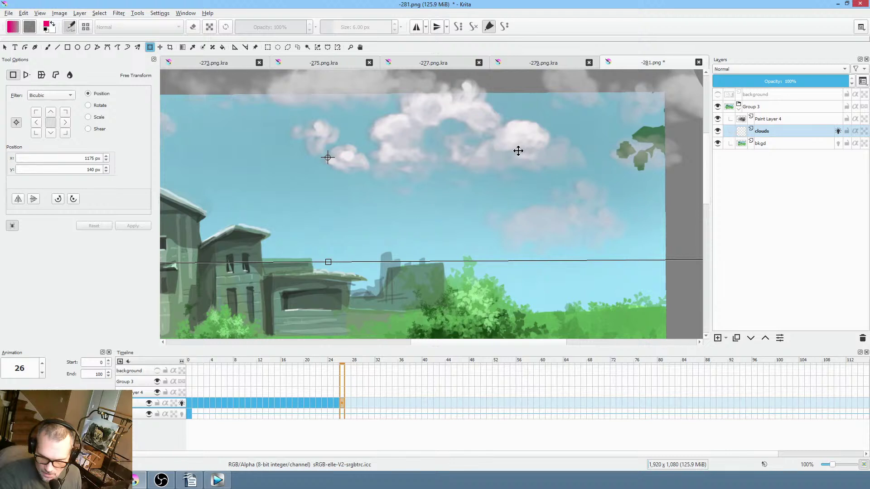
drag(518, 151, 520, 151)
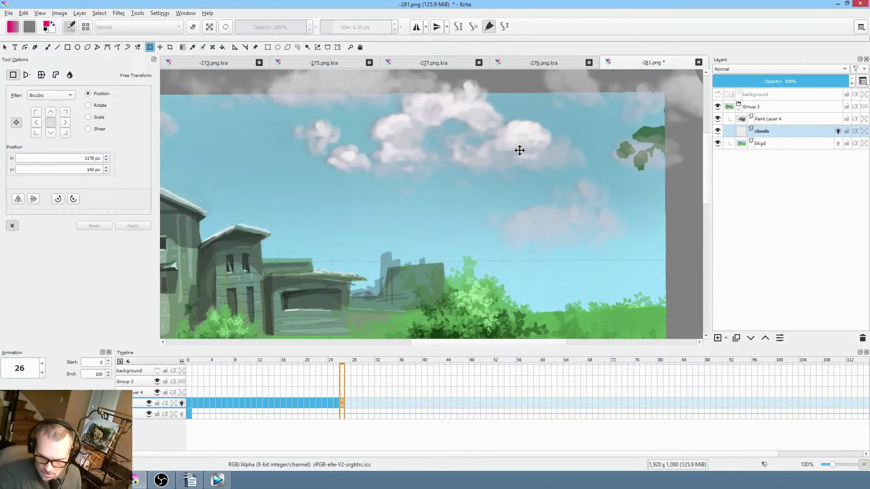
Shift the clouds to x 1180 px at frame 27 and to x 1181 px at frame 28.
click(348, 405)
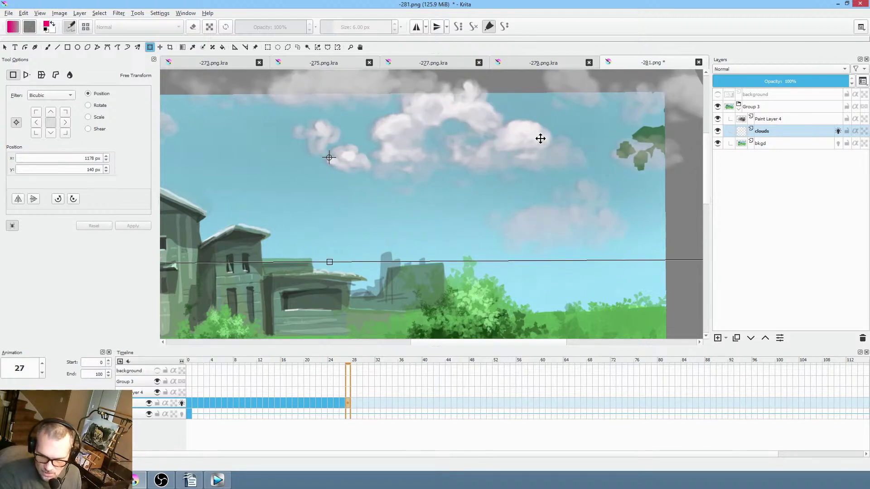
drag(540, 138, 542, 139)
click(353, 404)
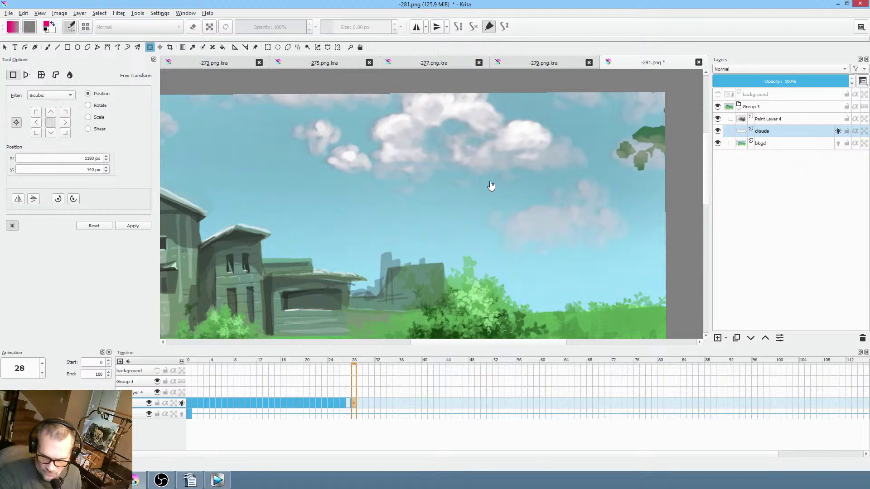
click(517, 151)
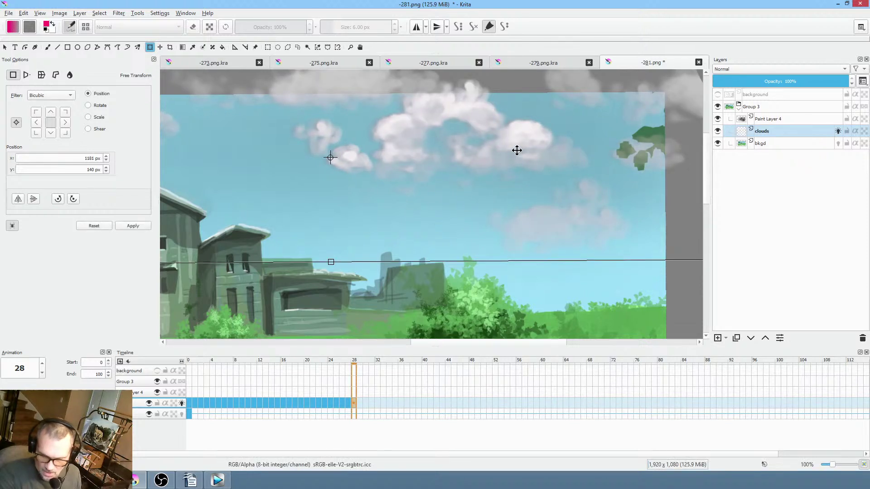
Shift the clouds to x 1183 px at frame 29 and to x 1184 px at frame 30.
click(360, 404)
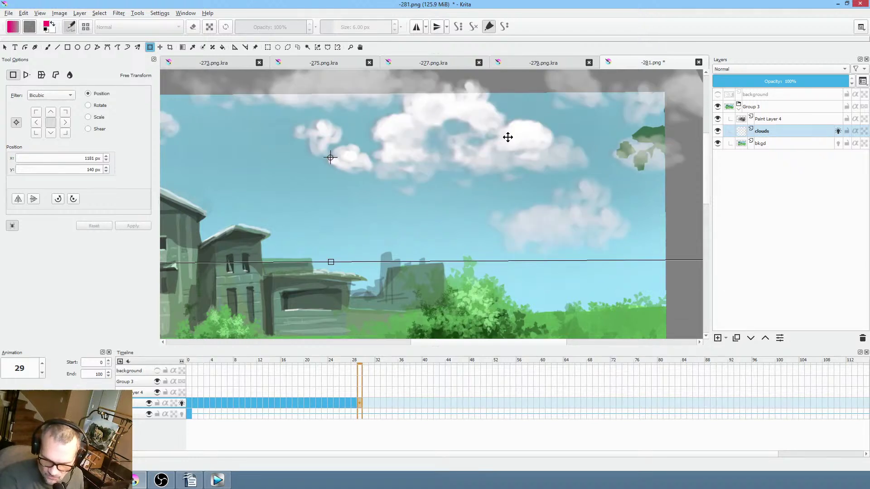
drag(508, 137, 509, 137)
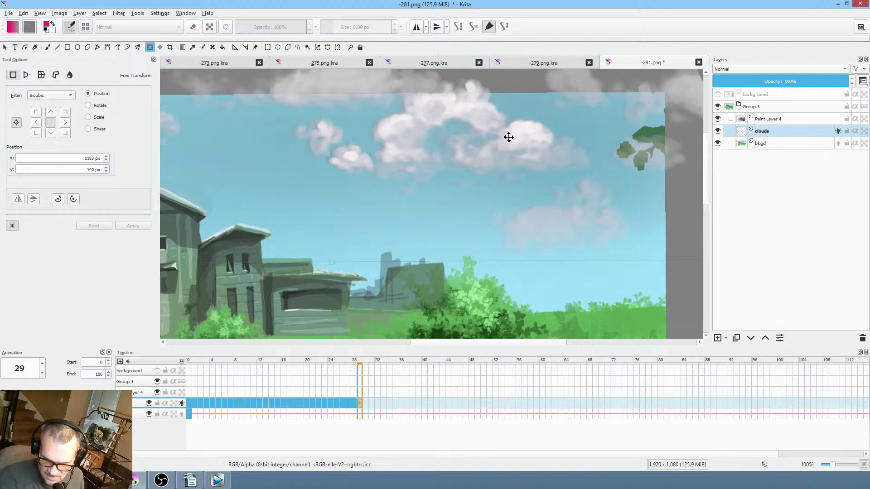
click(367, 405)
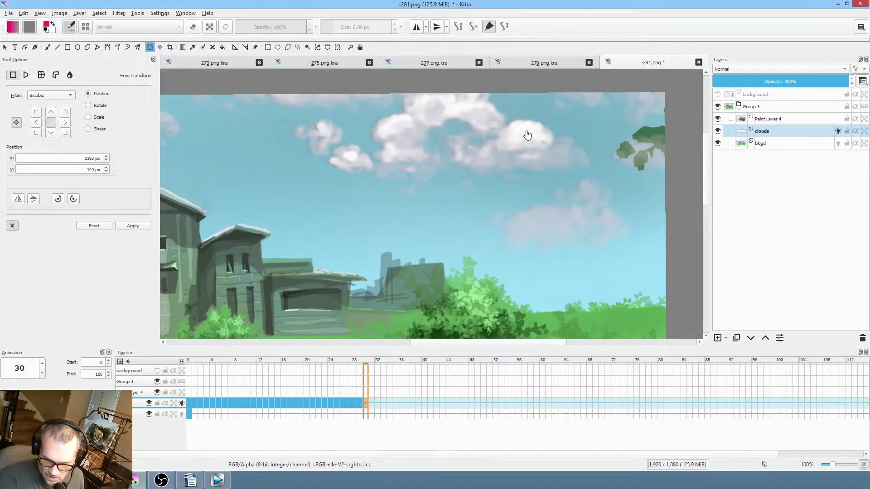
drag(524, 132, 525, 132)
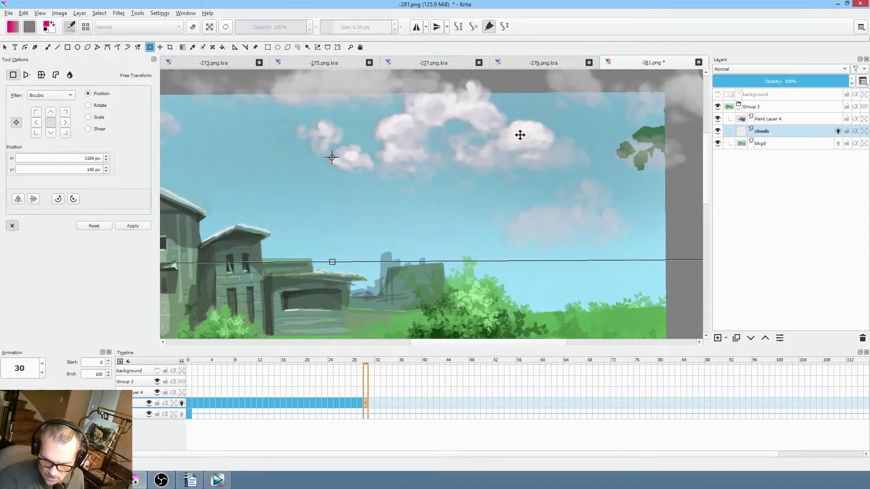
Shift the clouds to x 1184 px at frame 31 and to x 1185 px at frame 32.
click(372, 405)
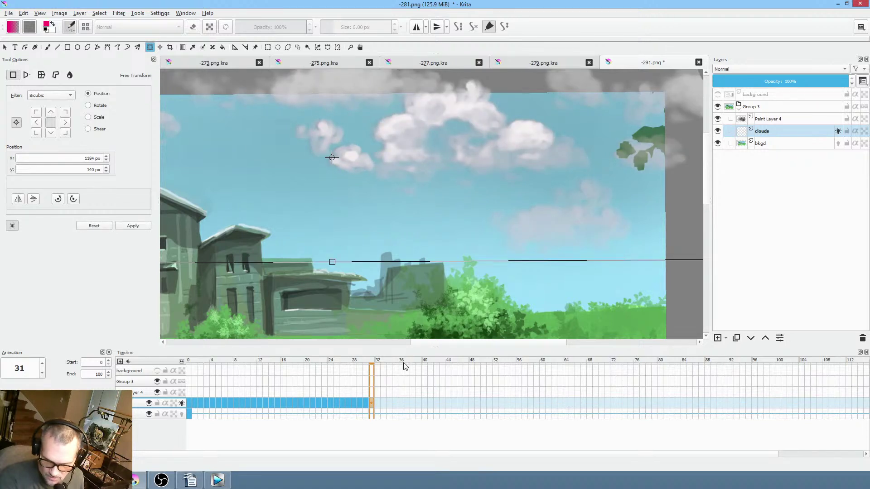
click(378, 404)
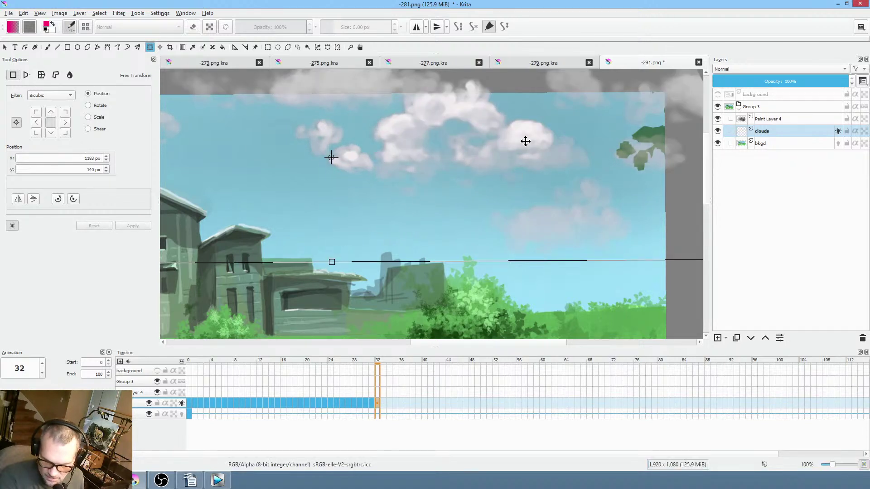
drag(526, 141, 527, 142)
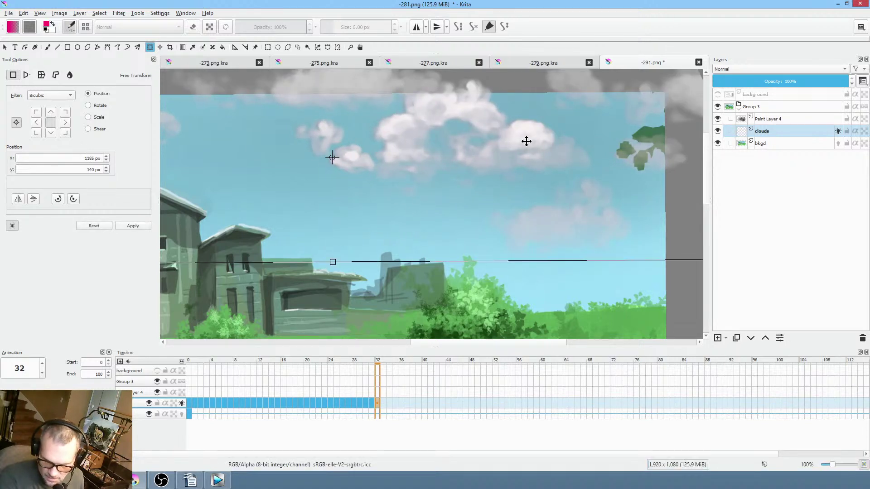
Shift the clouds to x 1186 px at frame 33 and to x 1188 px at frame 34.
click(384, 404)
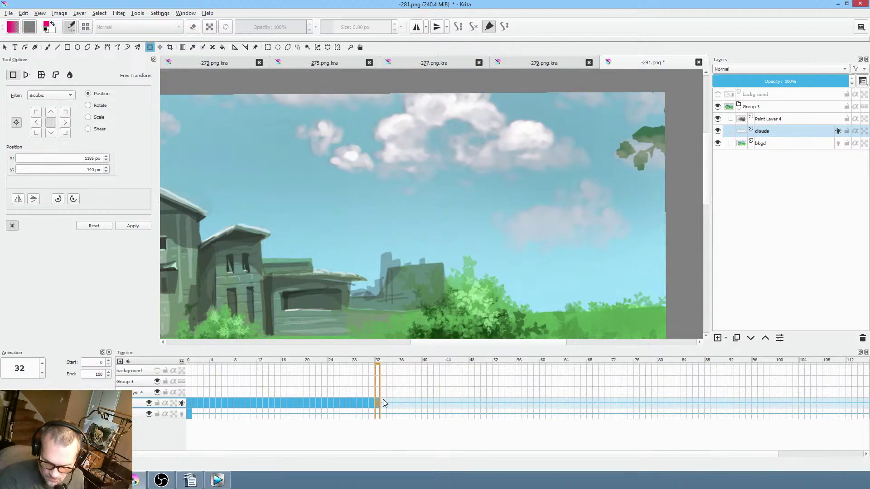
click(535, 128)
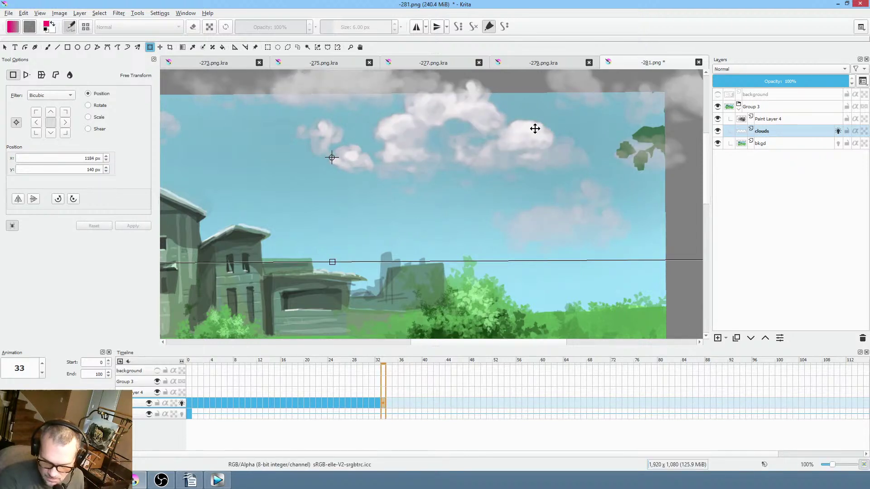
drag(535, 129, 536, 129)
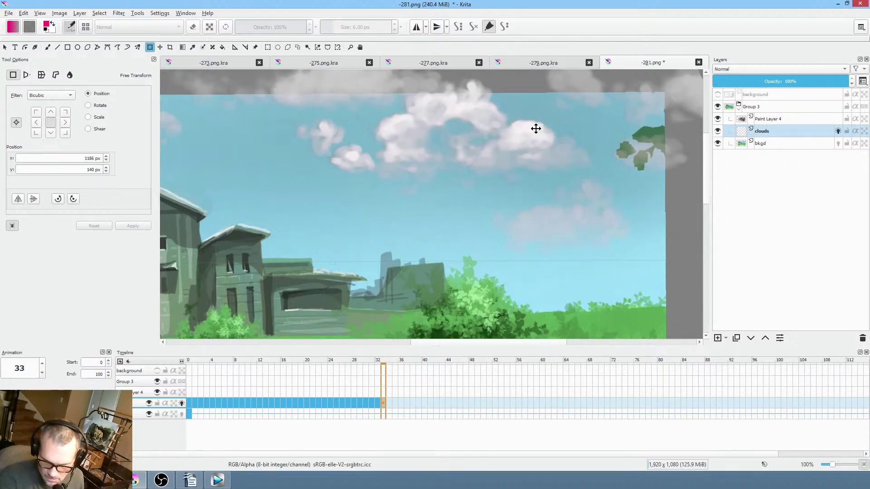
click(390, 403)
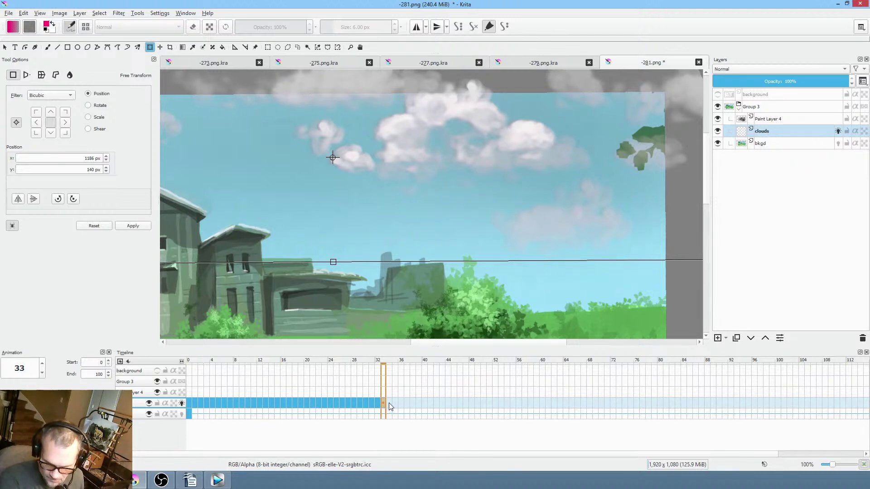
click(540, 127)
drag(541, 128, 542, 128)
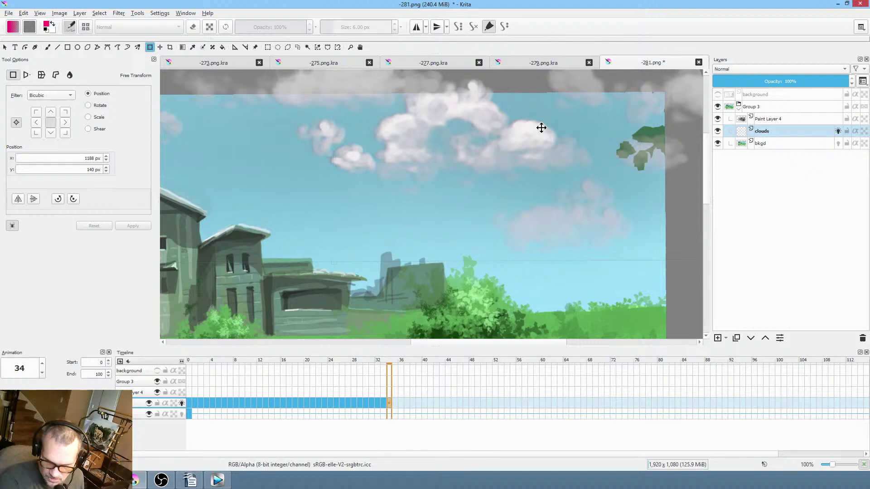
Shift the clouds to x 1189 px at frame 35 and to x 1191 px at frame 36.
click(396, 406)
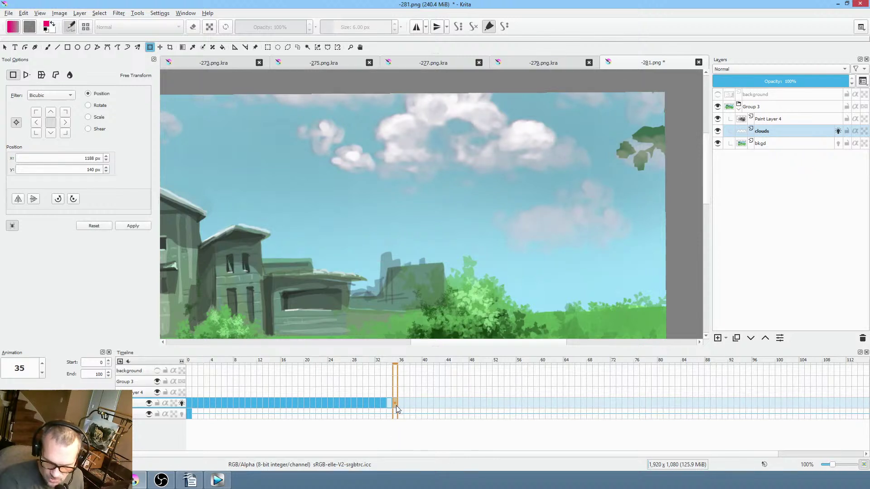
click(533, 146)
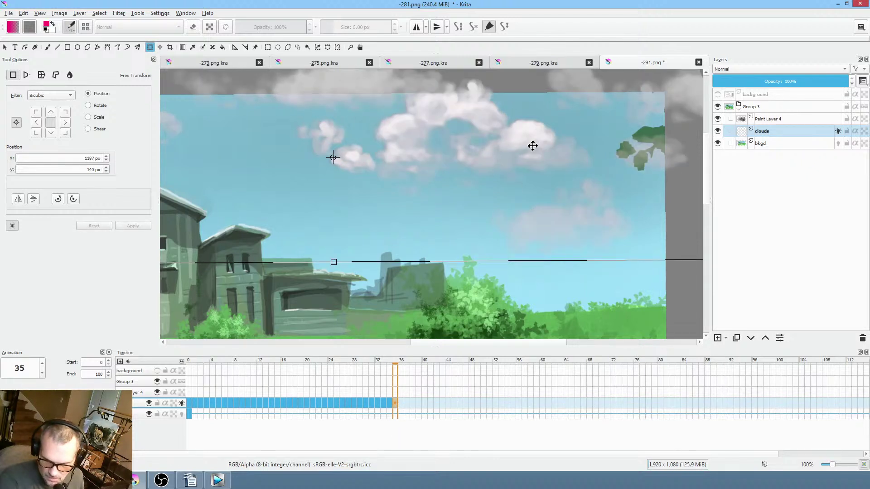
drag(533, 146, 534, 145)
click(401, 403)
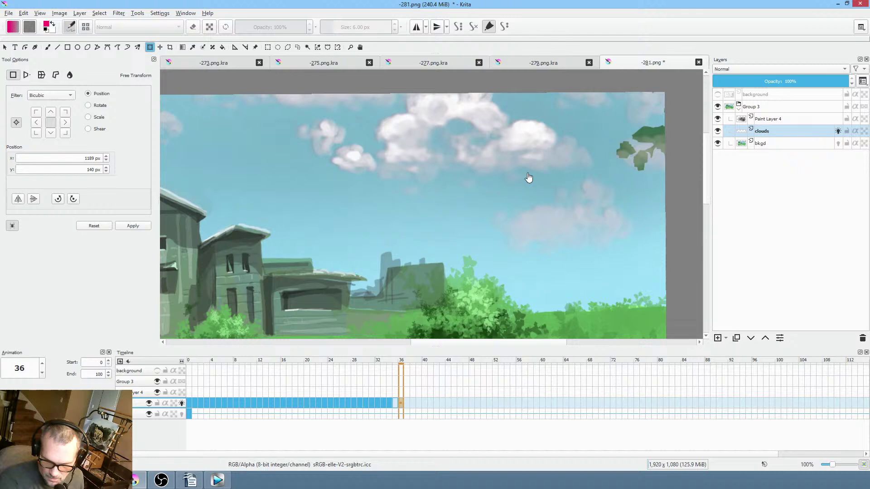
click(537, 146)
drag(539, 148, 540, 147)
Shift the clouds to x 1193 px at frame 37 and to x 1194 px at frame 38.
click(405, 404)
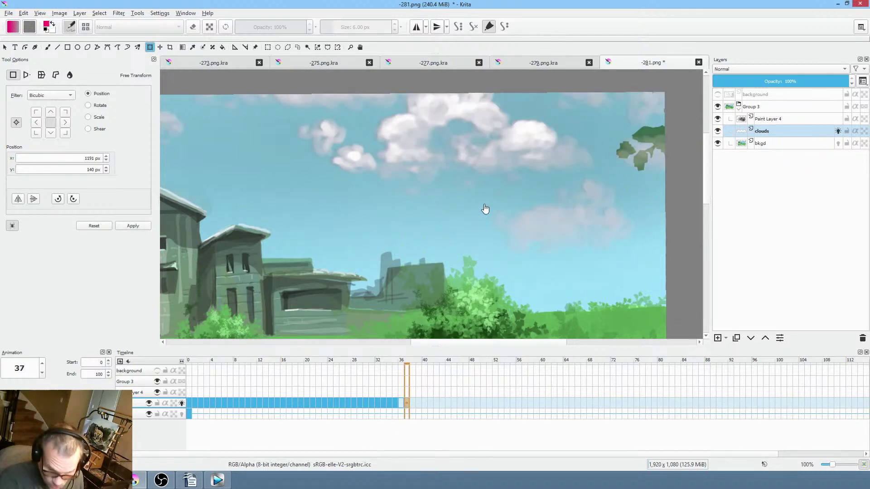
click(528, 164)
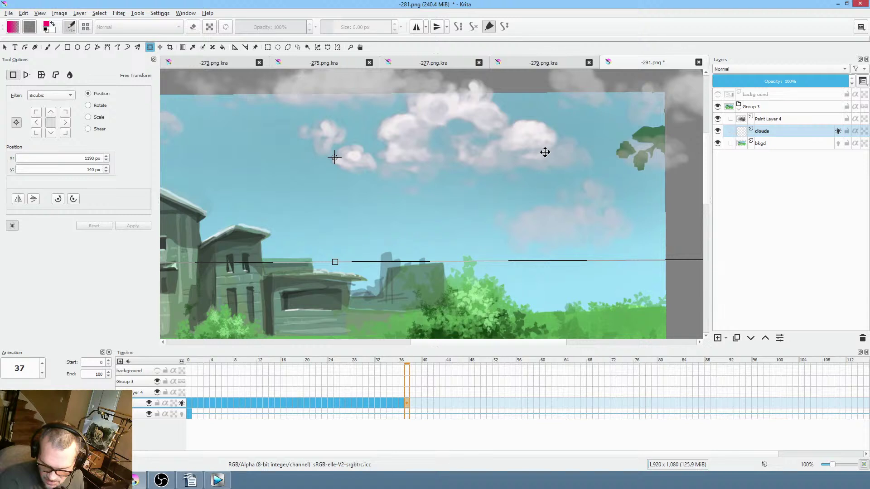
drag(545, 152, 546, 152)
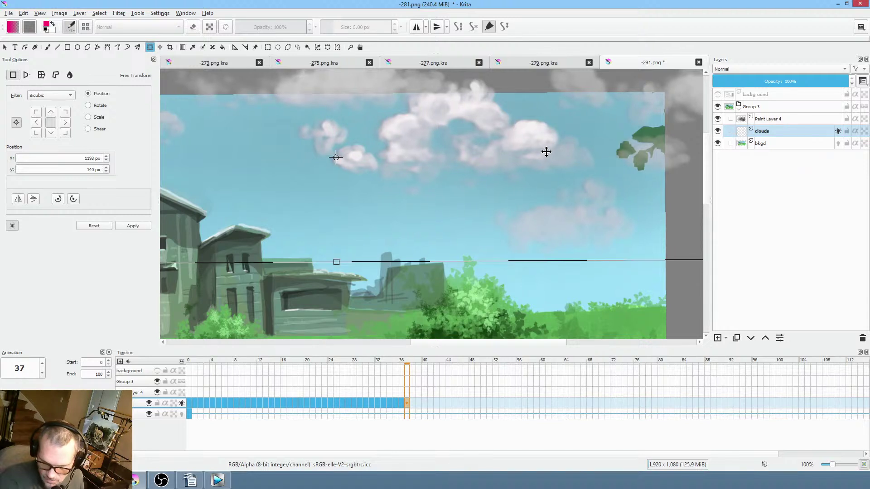
click(413, 405)
click(527, 156)
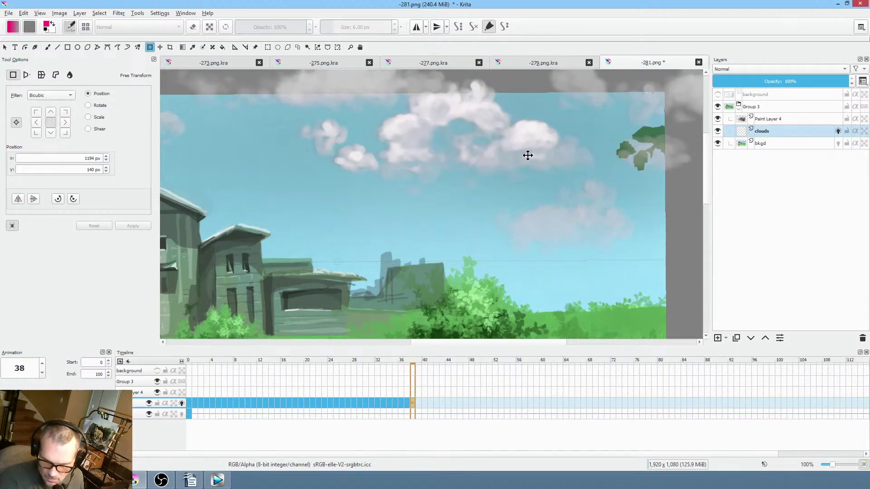
Shift the clouds to x 1197 px at frame 39 and to x 1200 px at frame 40.
click(418, 403)
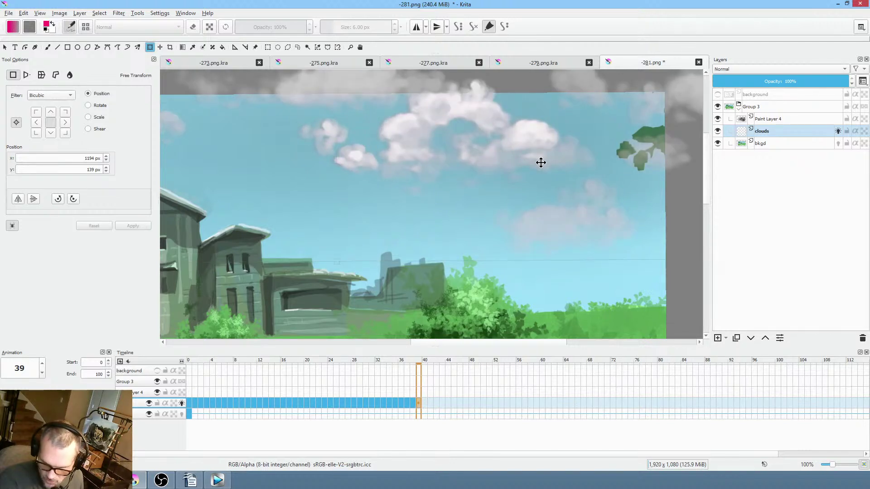
drag(540, 163, 542, 162)
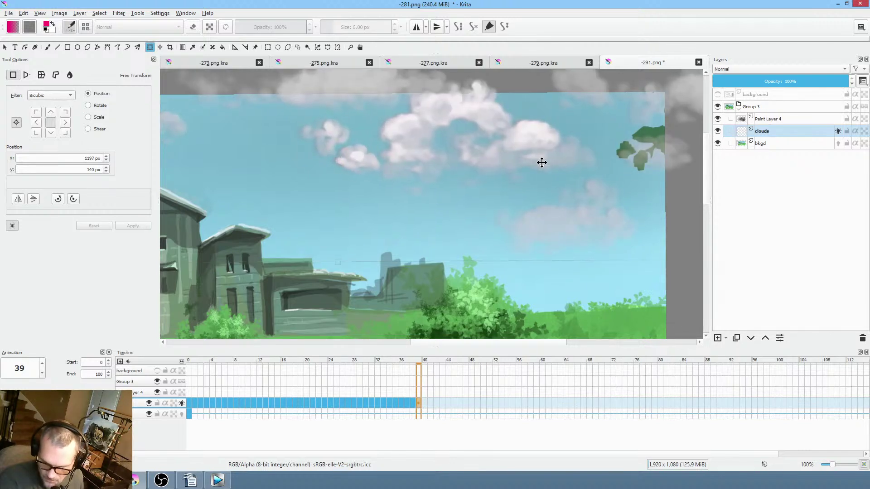
click(424, 406)
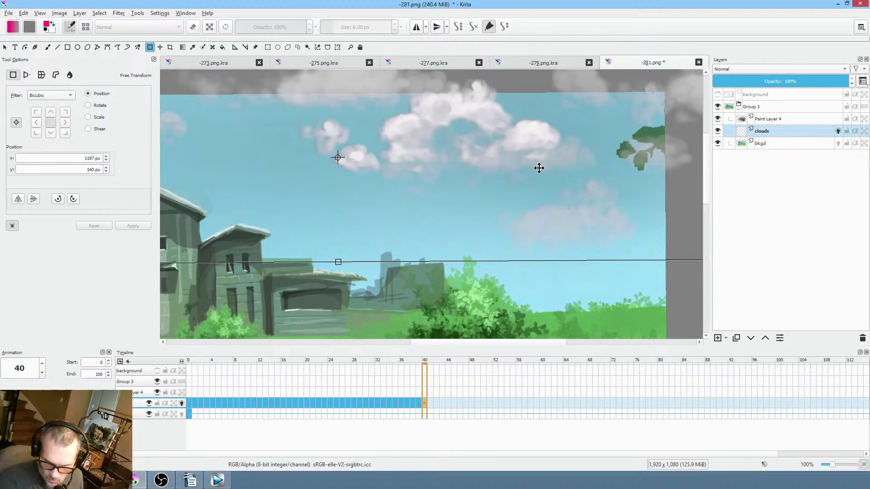
drag(538, 168, 540, 169)
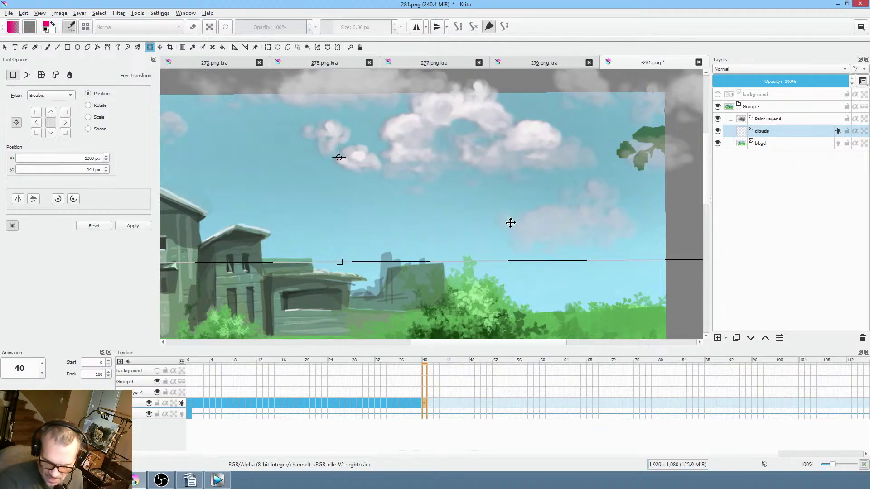
Return the animation to frame 0 and save the image as a PNG with an additional Krita file.
click(190, 405)
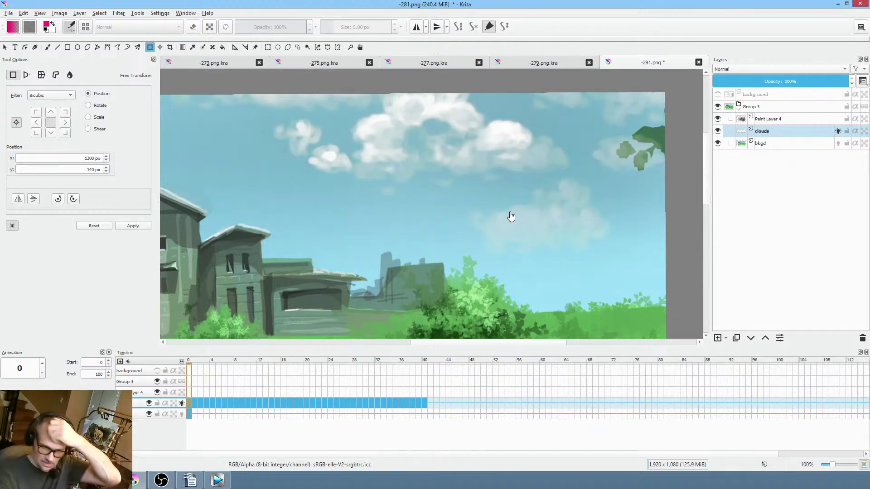
scroll(468, 204, down, 1)
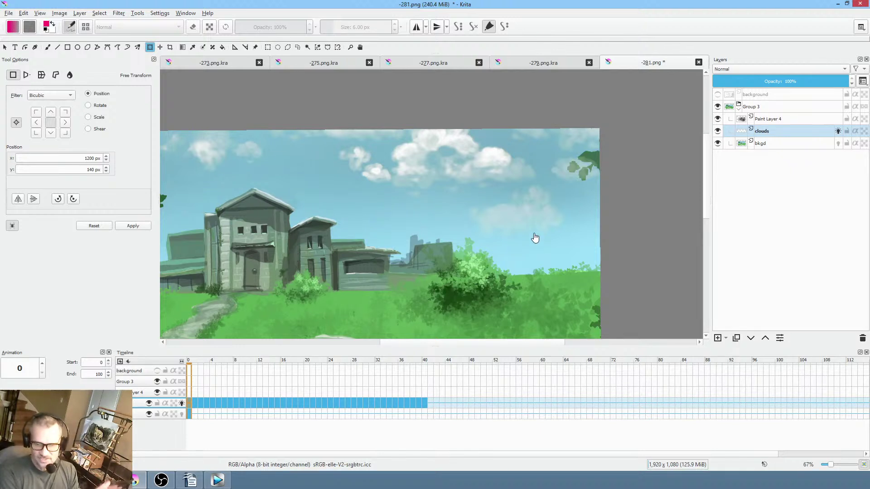
click(9, 12)
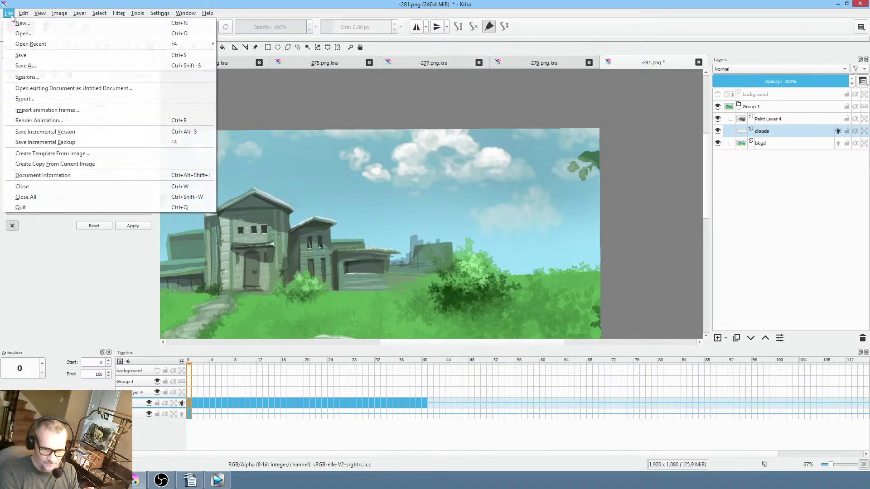
click(29, 56)
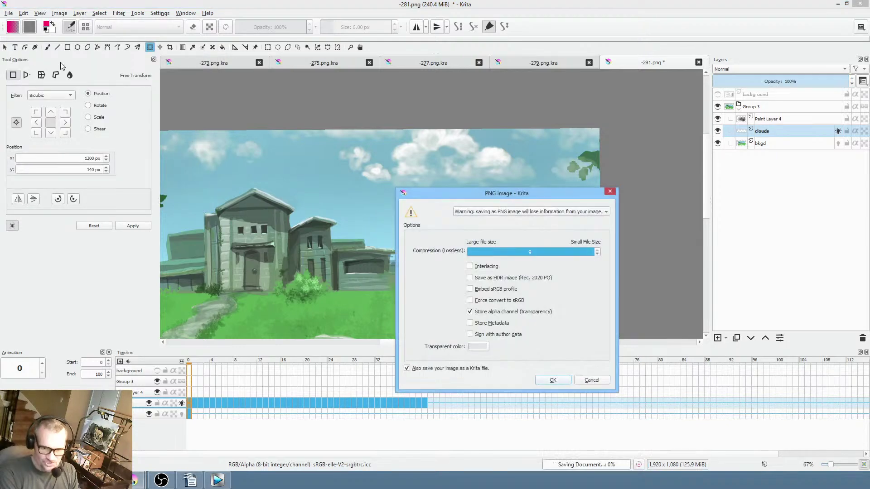
click(552, 381)
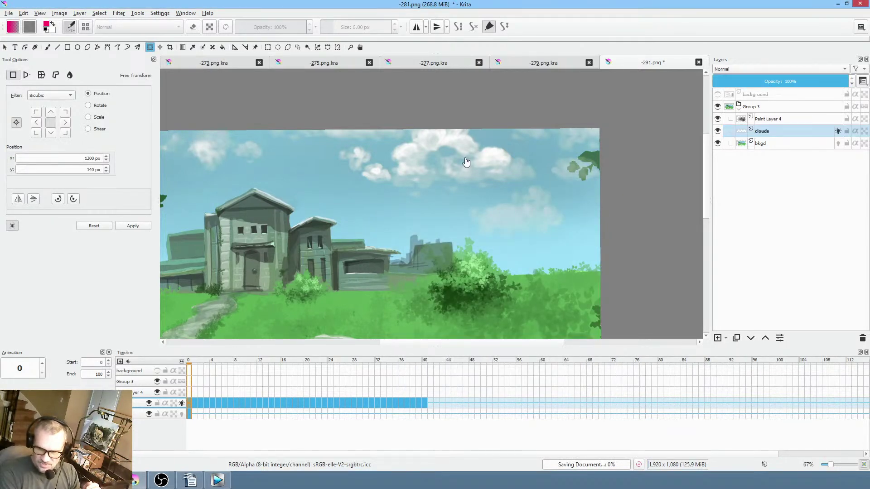
drag(456, 163, 455, 156)
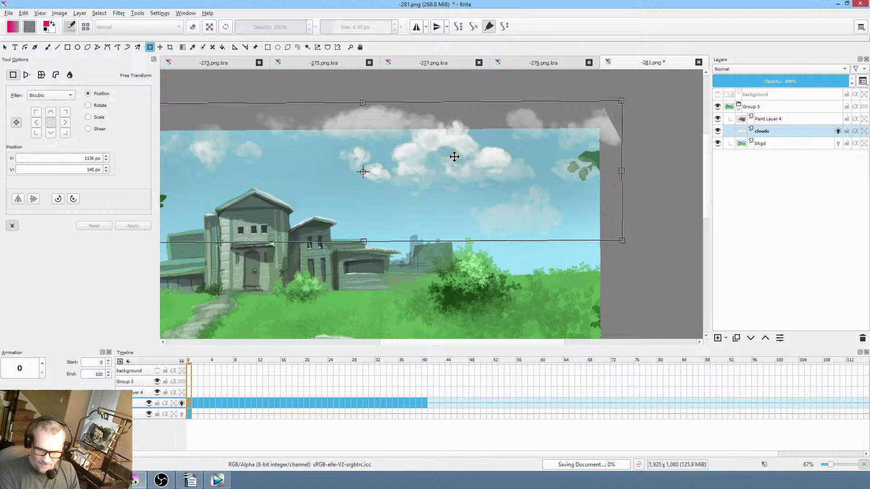
key(Return)
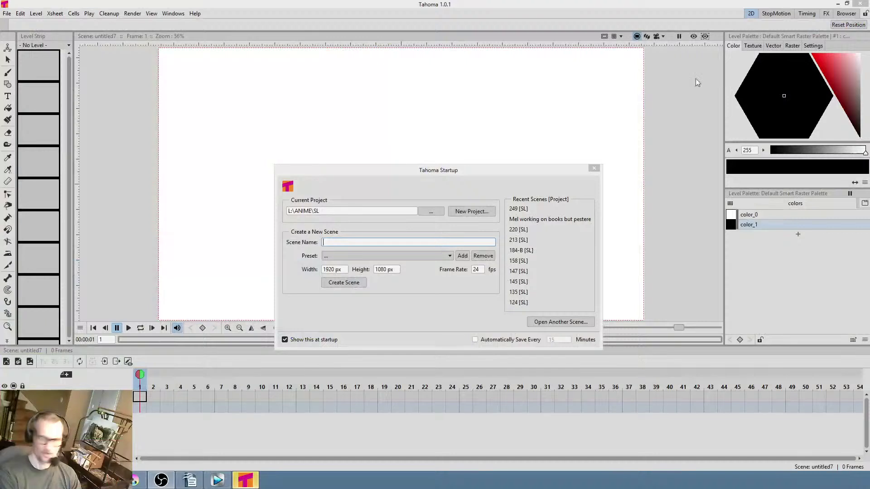
Dismiss the startup dialog, then create a 1920 by 1080 px raster level named CW and select its first drawing.
click(594, 168)
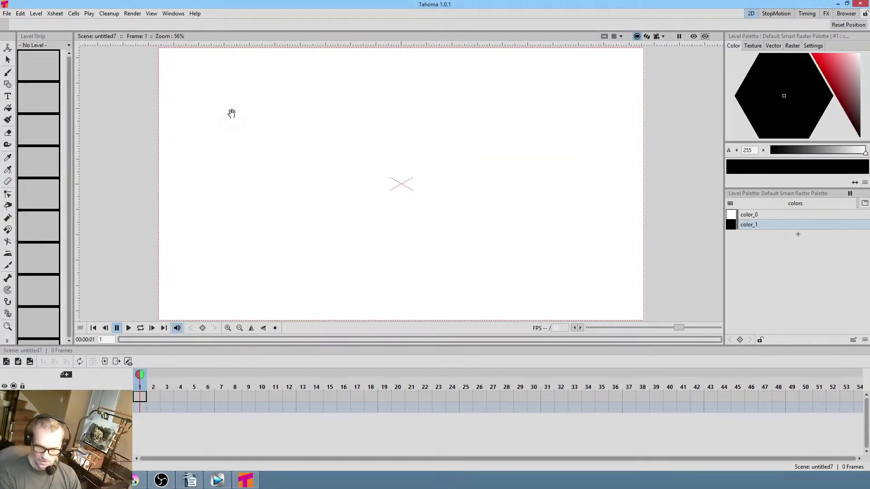
drag(266, 111, 292, 119)
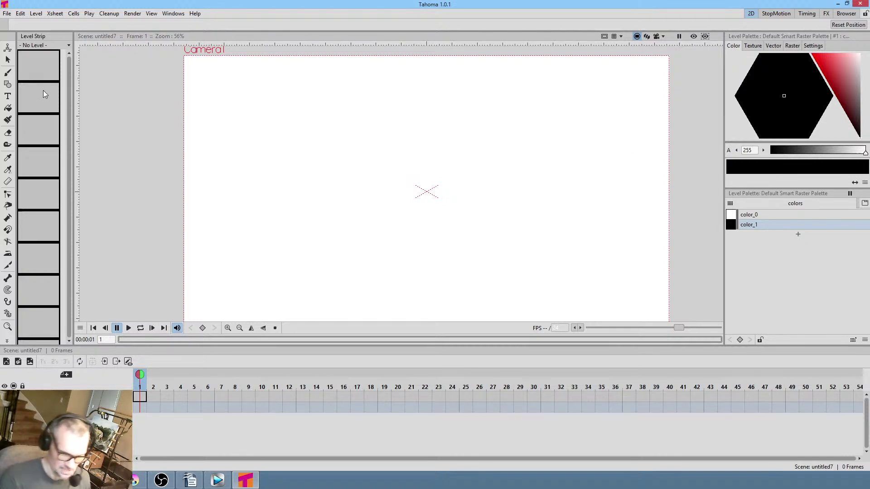
click(128, 361)
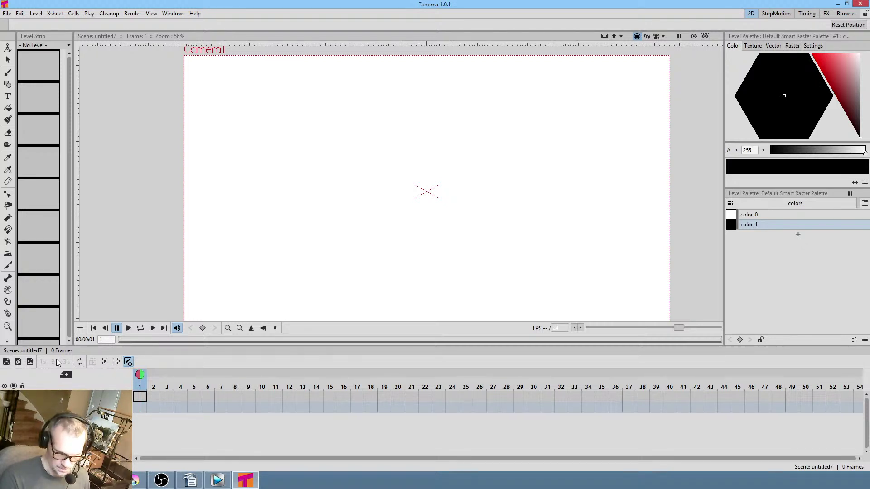
click(29, 361)
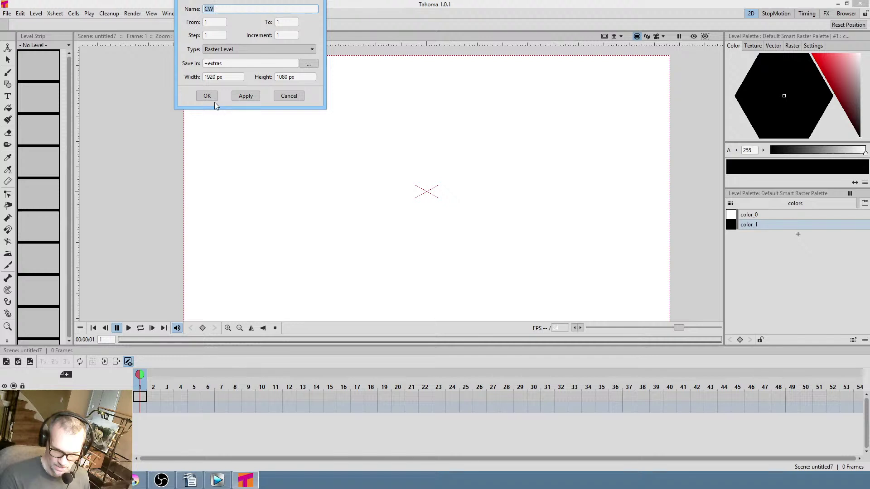
click(207, 96)
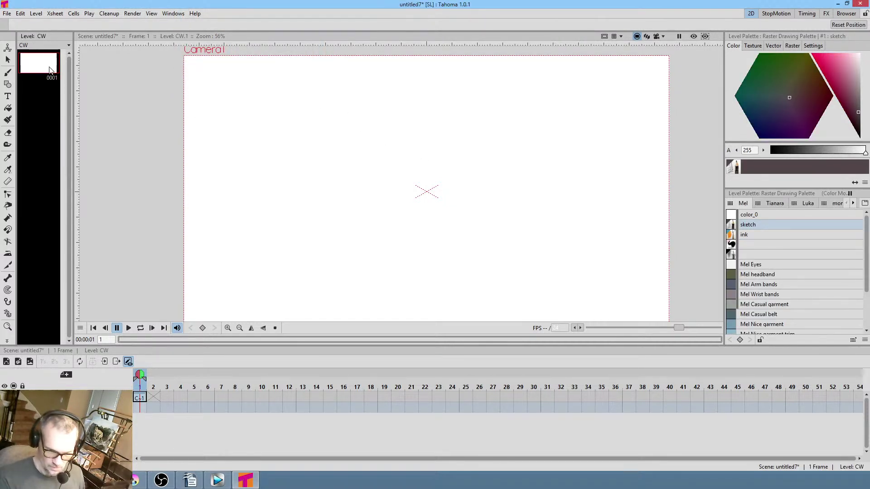
click(46, 93)
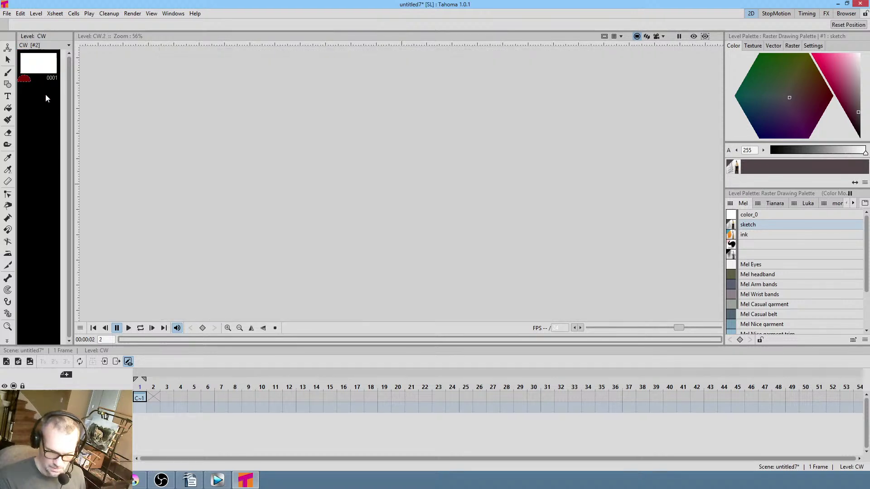
click(40, 65)
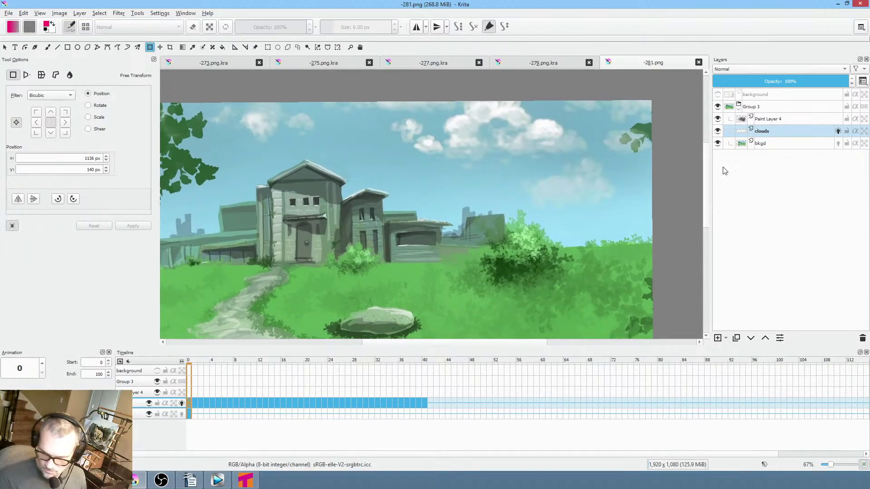
Switch back to Krita and select the entire canvas on the clouds layer.
click(743, 135)
click(453, 142)
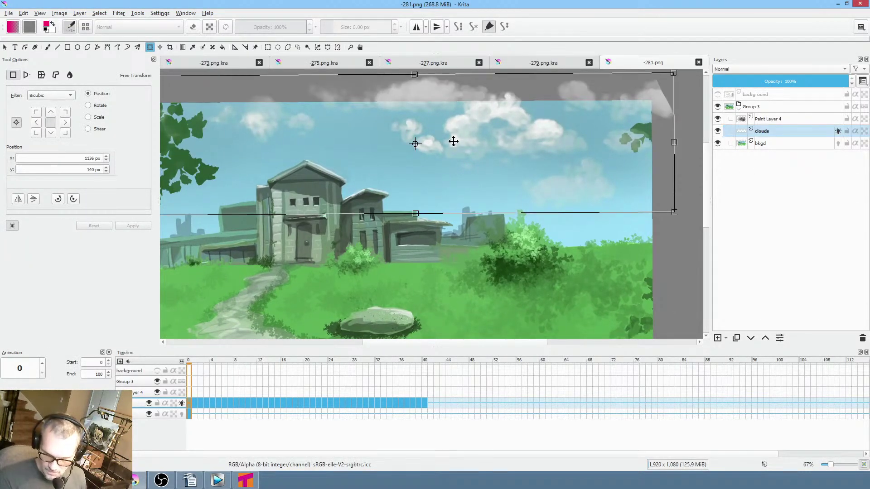
key(ctrl+a)
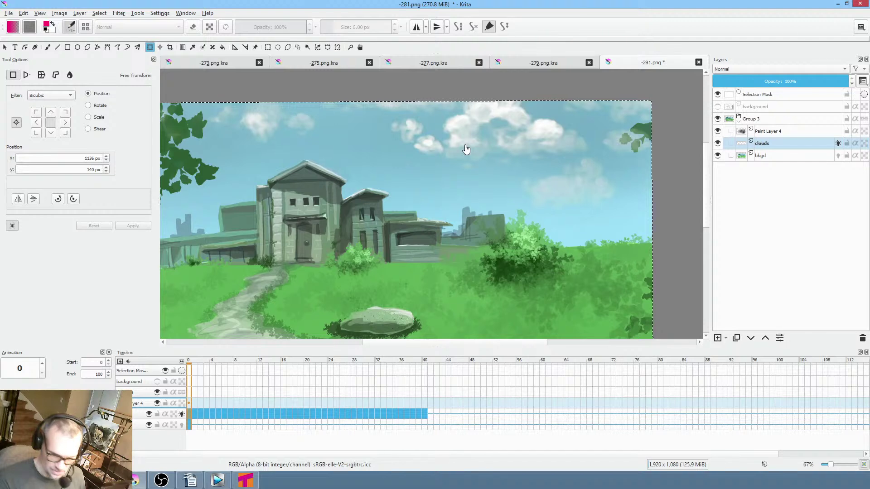
Switch to Tahoma, select the CW level's cell at frame 1, and return to Krita.
click(245, 480)
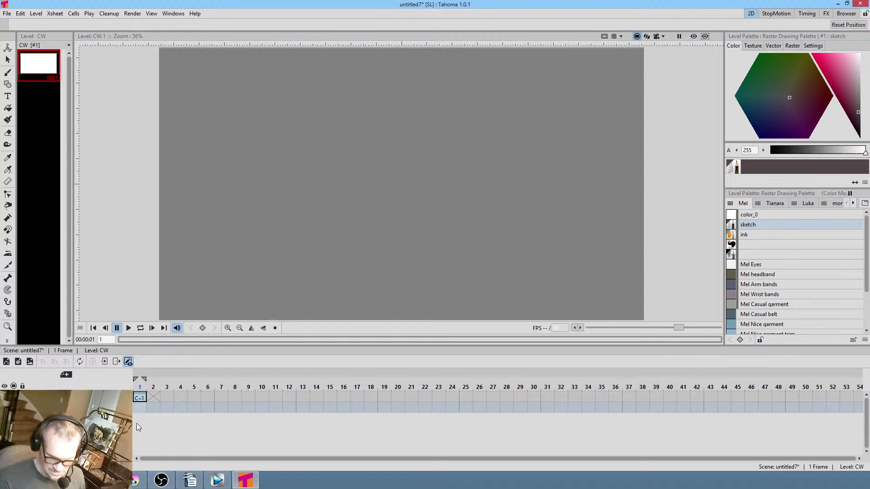
click(140, 407)
click(144, 397)
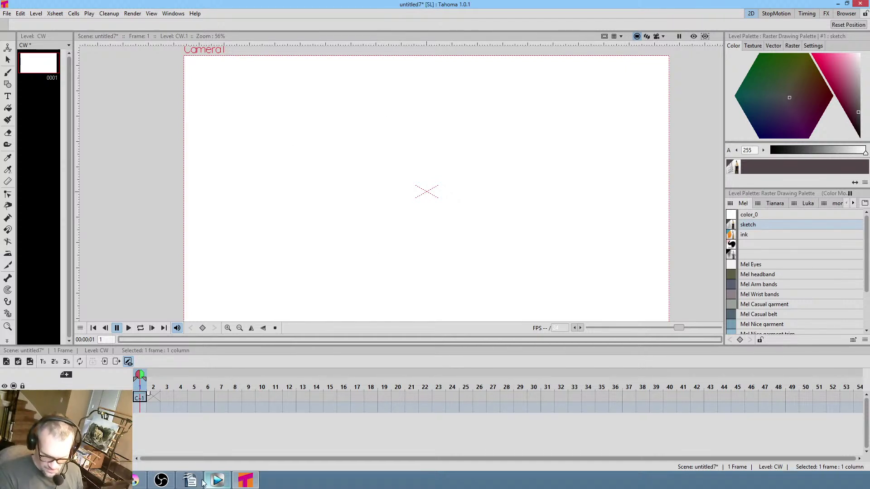
click(141, 483)
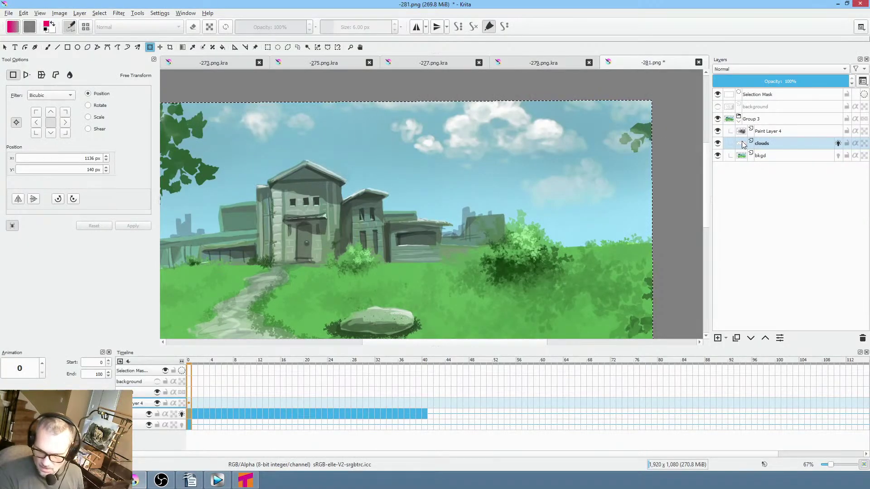
Copy the bkgd layer's artwork in Krita and paste it into the CW level's first drawing in Tahoma.
click(797, 156)
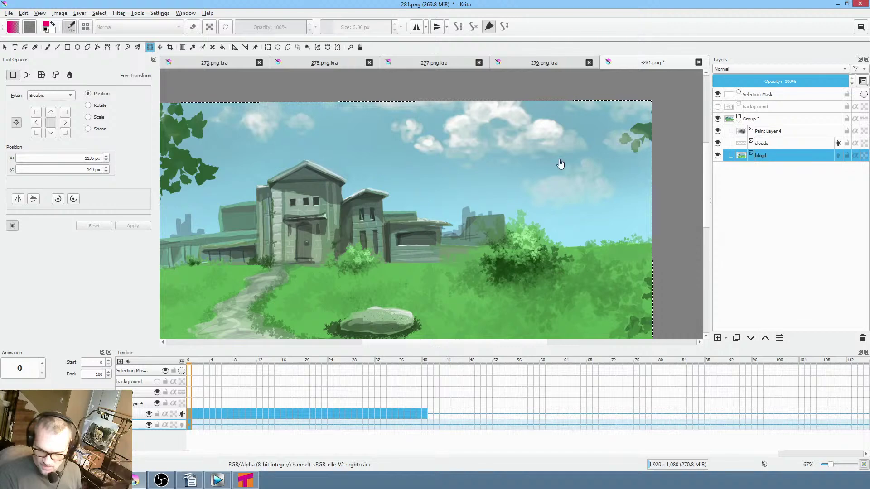
click(408, 158)
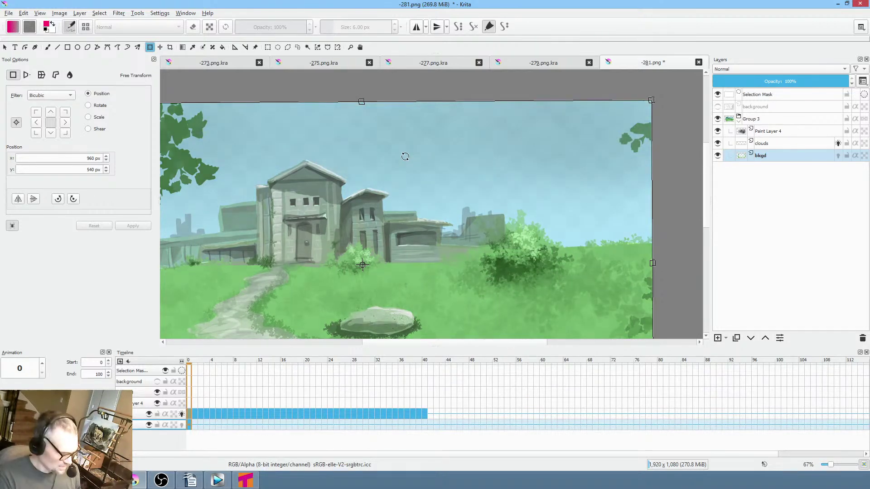
key(Return)
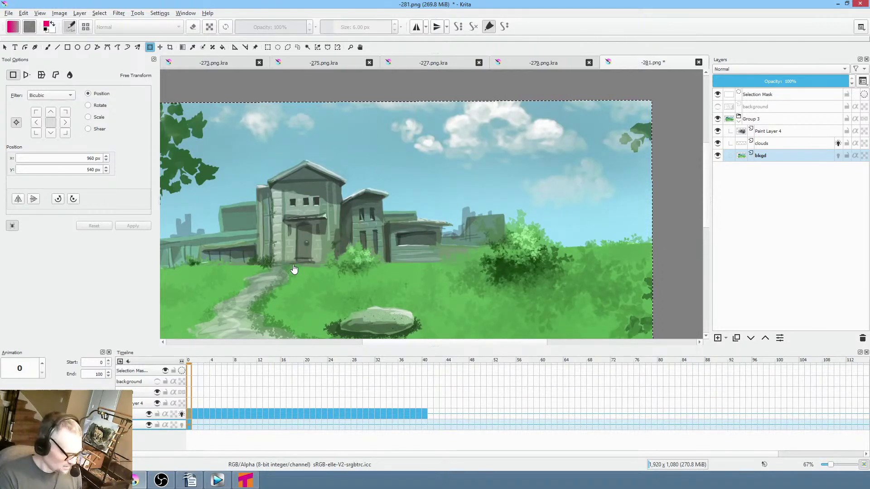
click(245, 480)
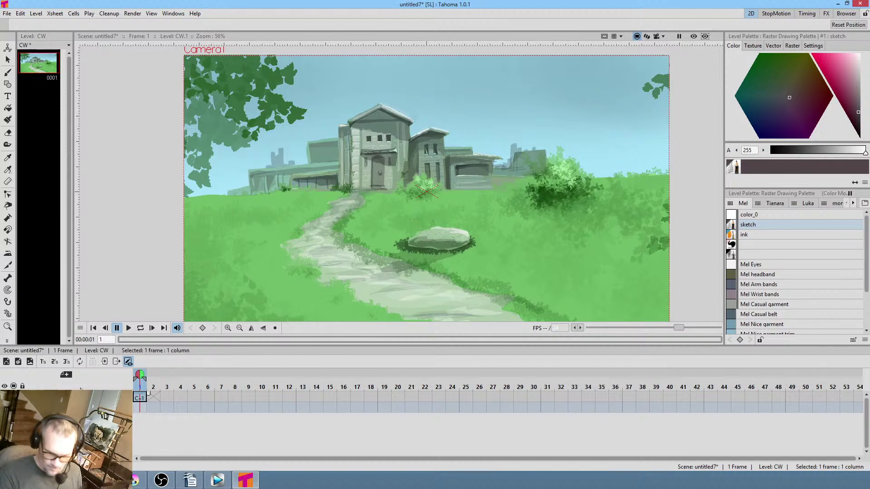
Create another 1920 by 1080 px raster level for the clouds, then return to Krita.
click(30, 361)
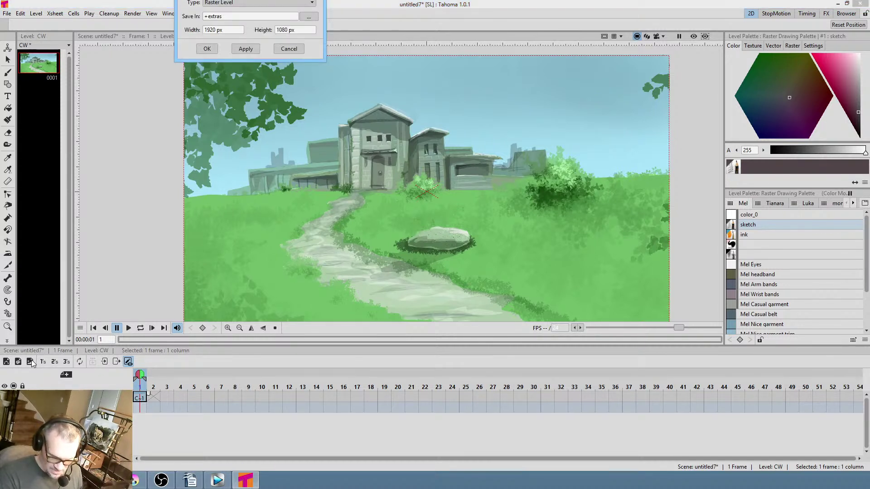
key(Return)
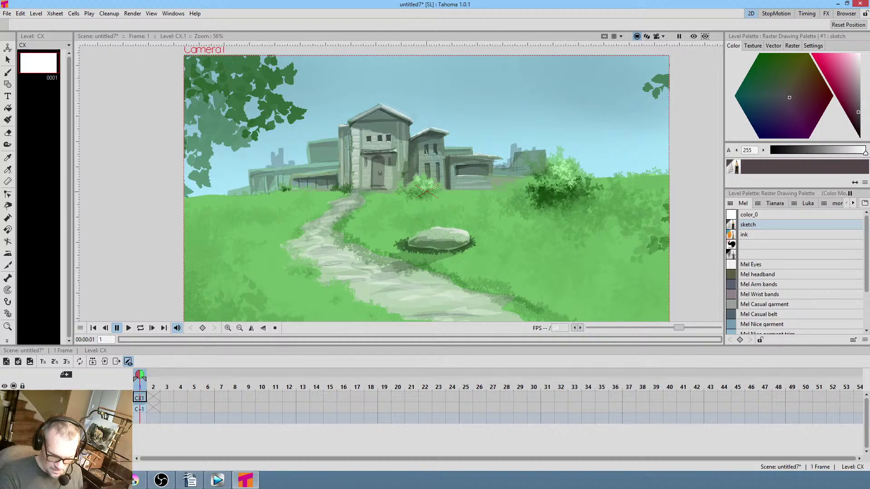
click(136, 481)
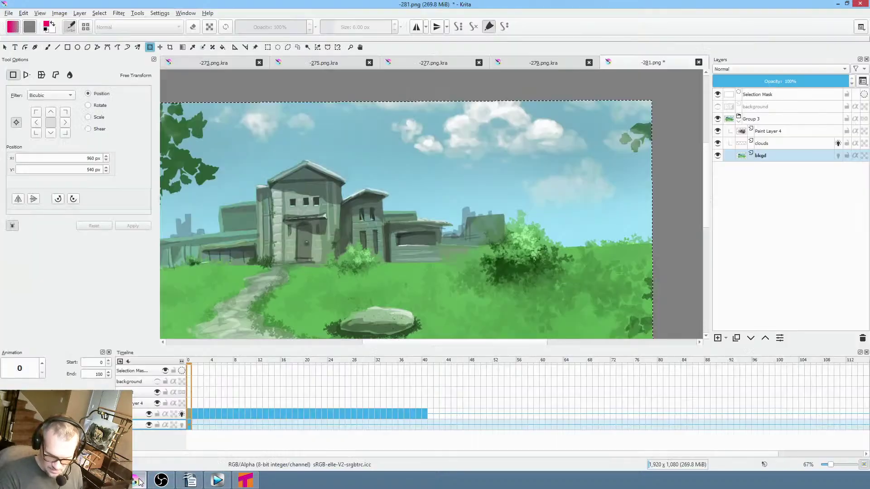
Select the clouds layer in Krita, then switch to Tahoma and select the new raster level's cell at frame 1.
click(774, 143)
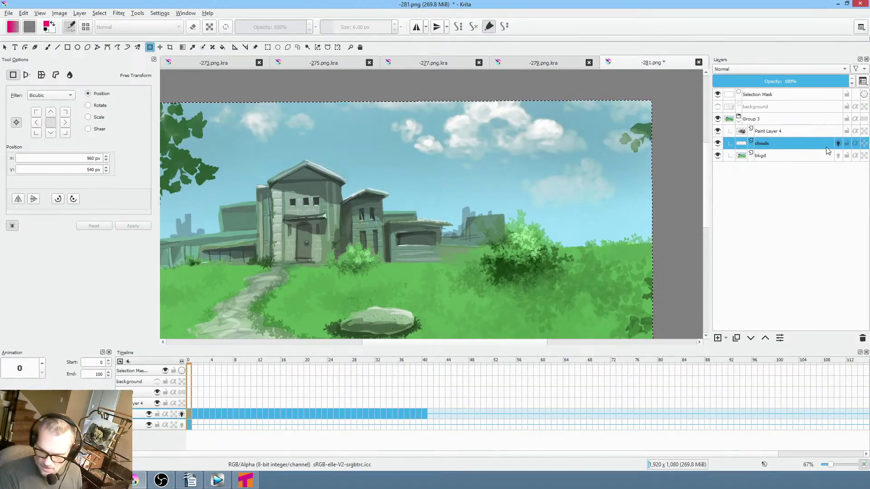
click(478, 169)
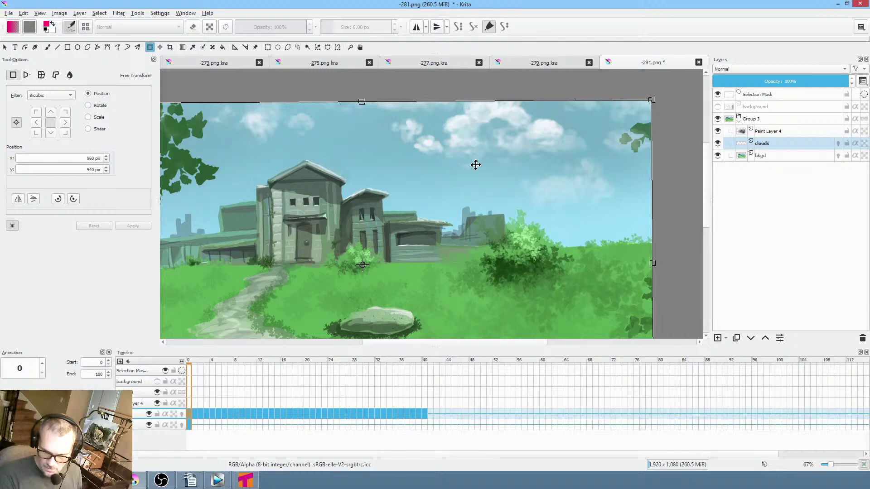
key(Escape)
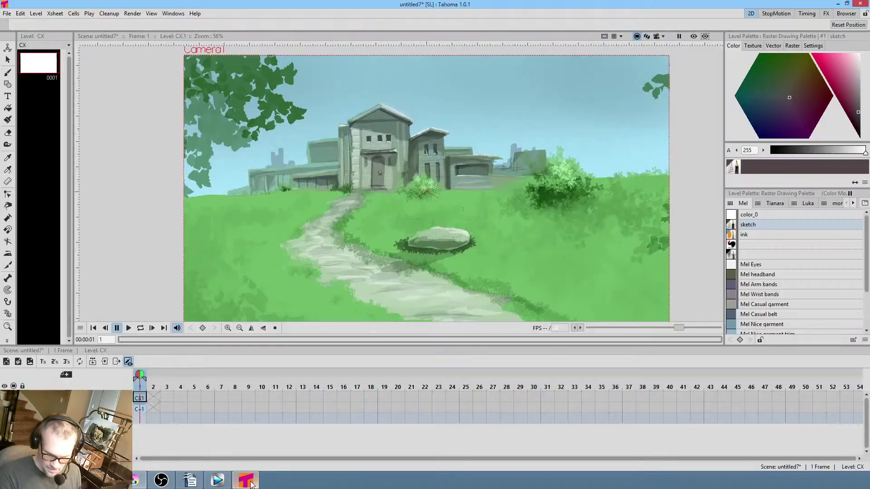
click(250, 482)
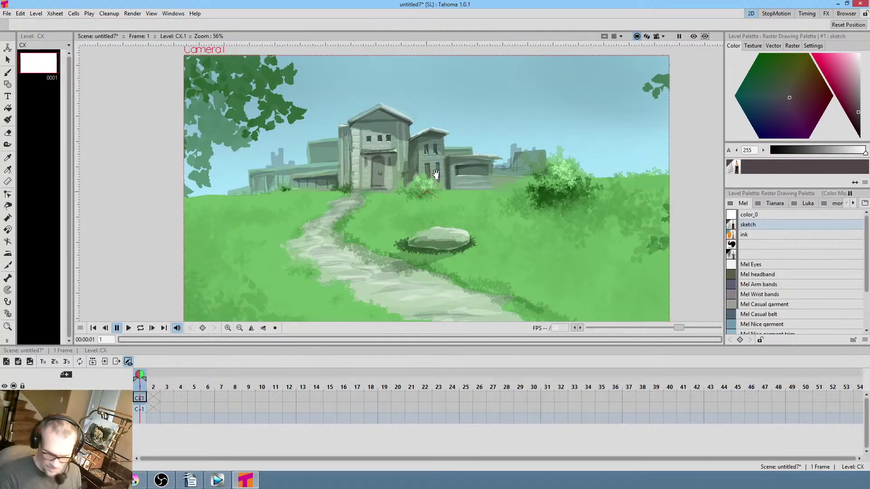
click(157, 399)
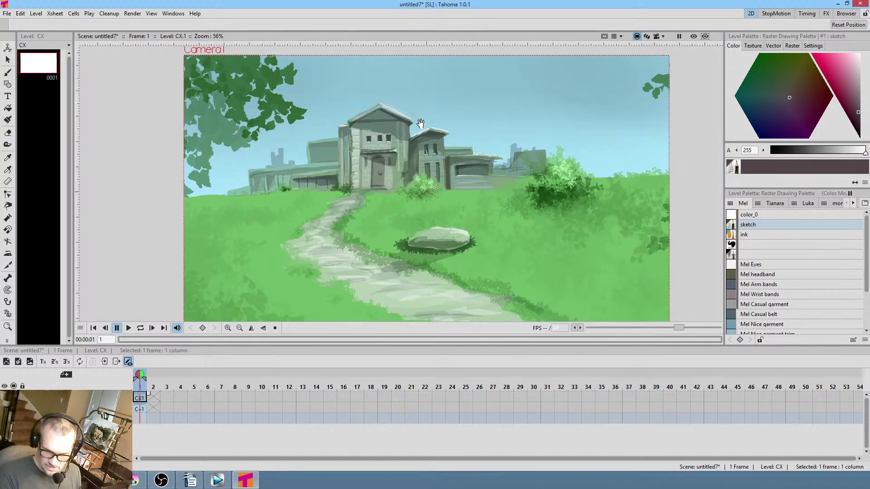
scroll(435, 153, down, 2)
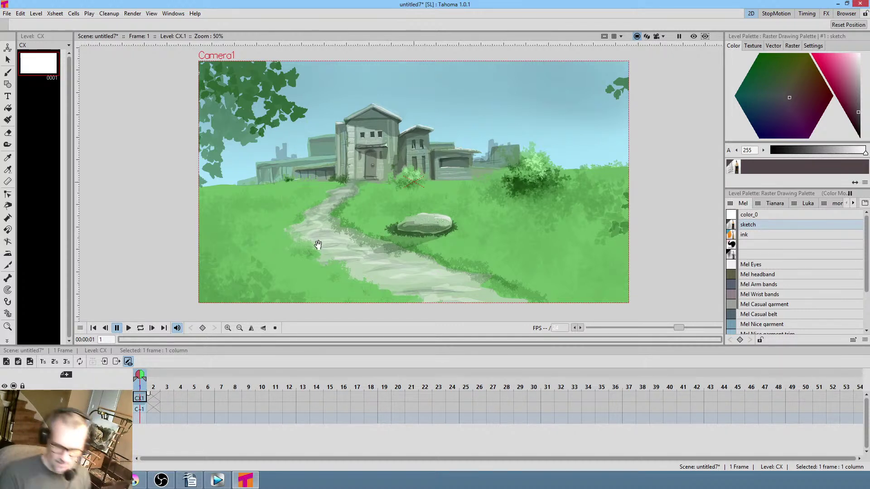
Quit Tahoma without saving the modified CW level.
click(860, 3)
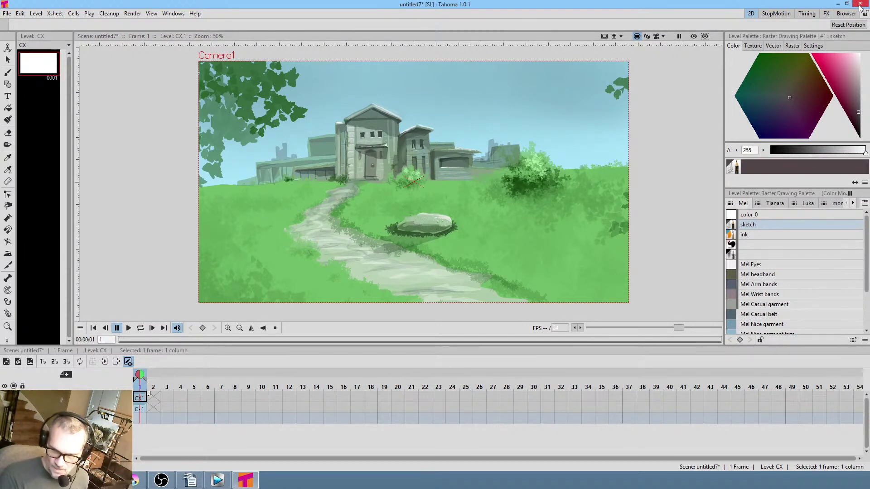
click(457, 248)
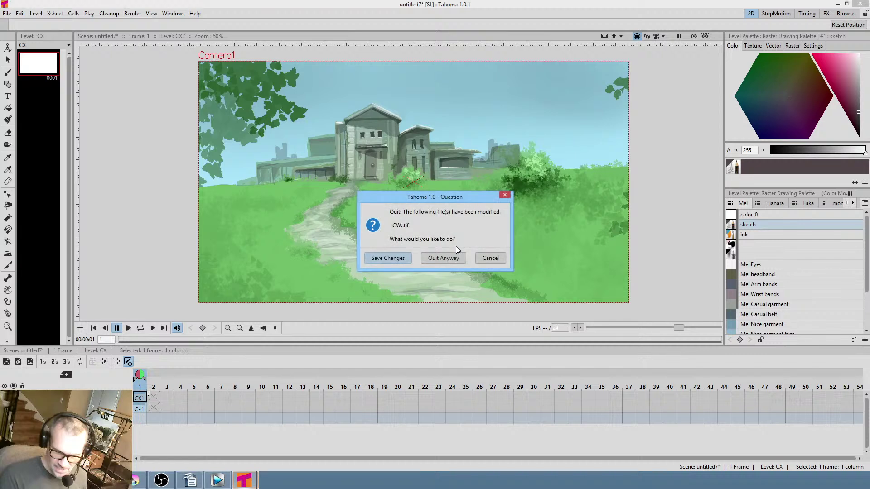
click(447, 258)
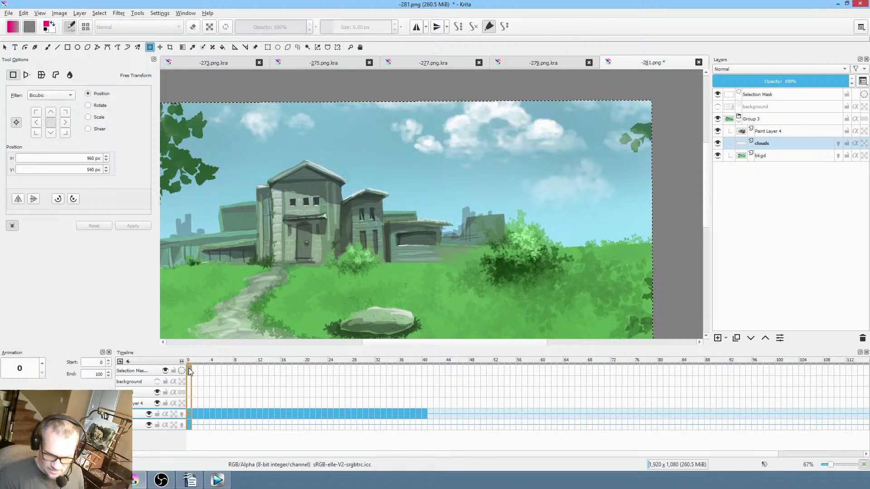
Play the cloud animation from frame 0 and review the drift with the entire landscape in view.
key(space)
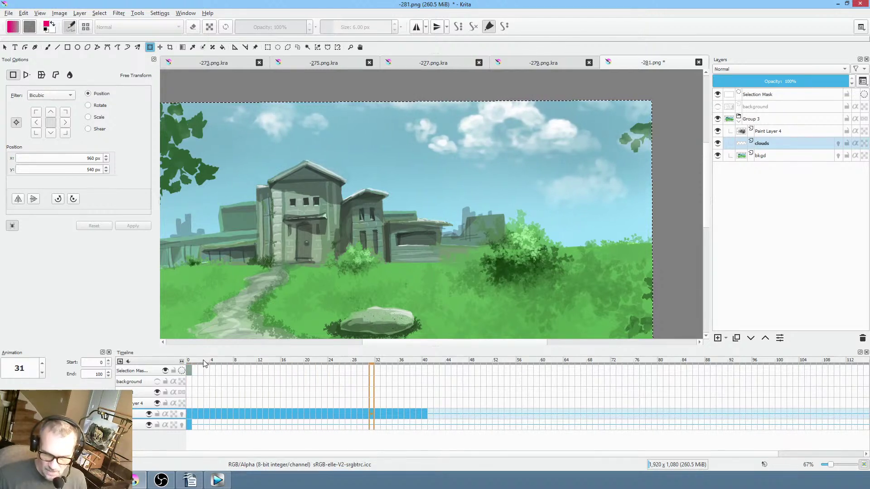
key(space)
drag(481, 261, 506, 235)
scroll(507, 240, down, 2)
scroll(509, 252, up, 1)
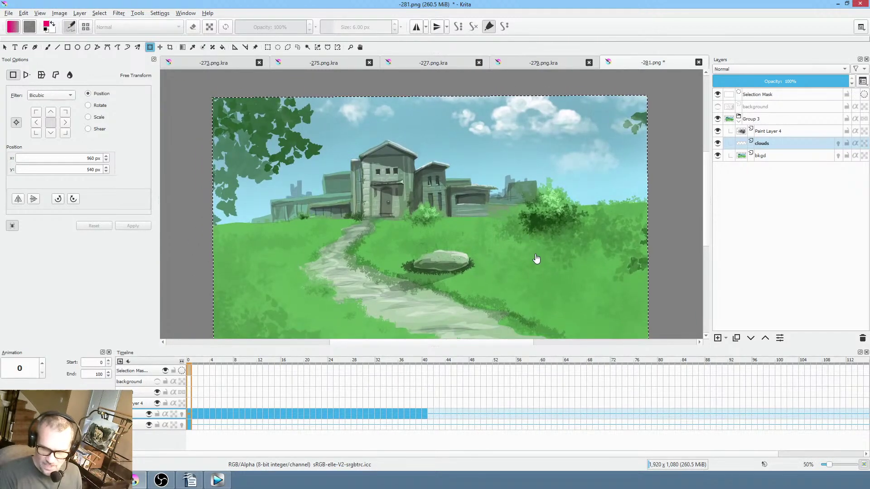
key(space)
scroll(520, 254, up, 1)
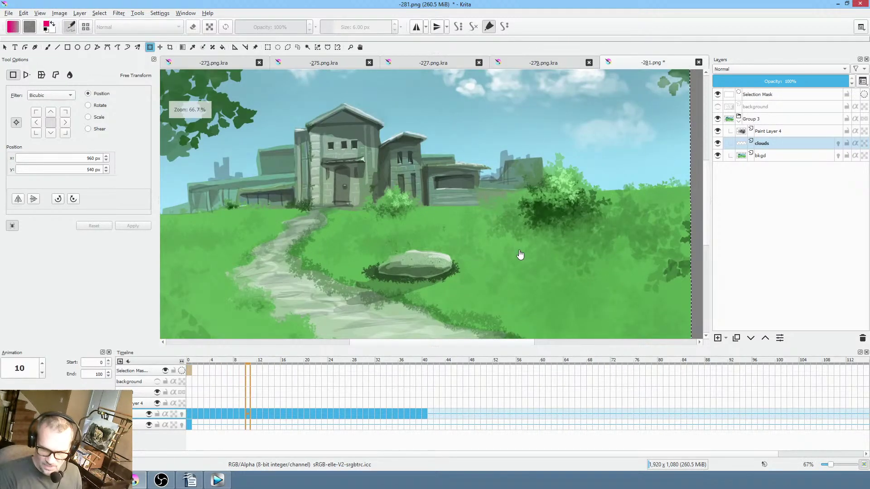
scroll(520, 253, down, 1)
drag(511, 249, 518, 234)
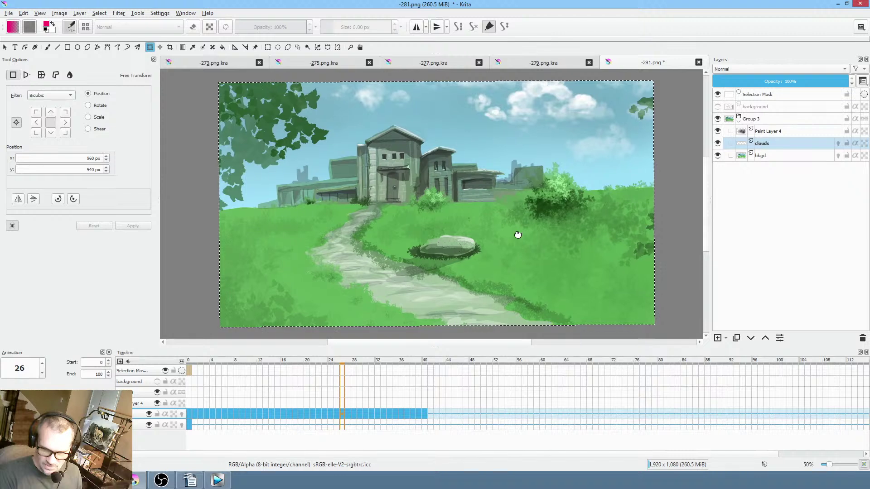
key(space)
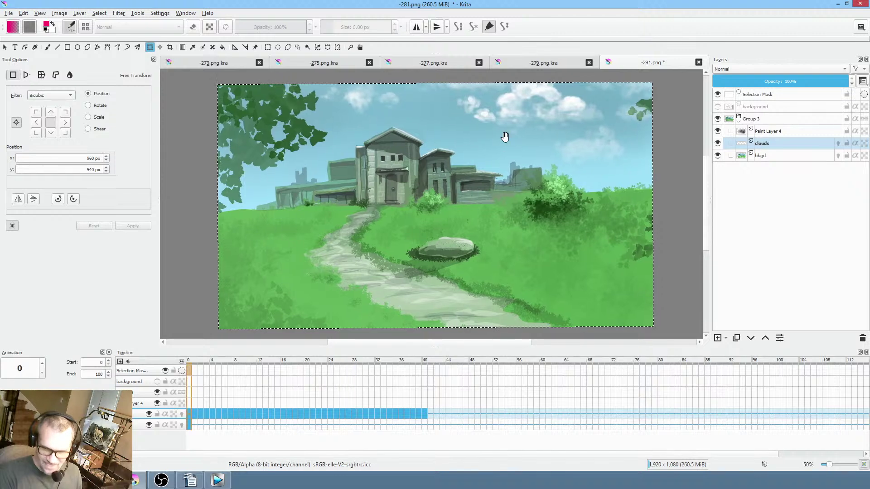
Replay the cloud animation from frame 2 and again from frame 0.
click(201, 360)
key(space)
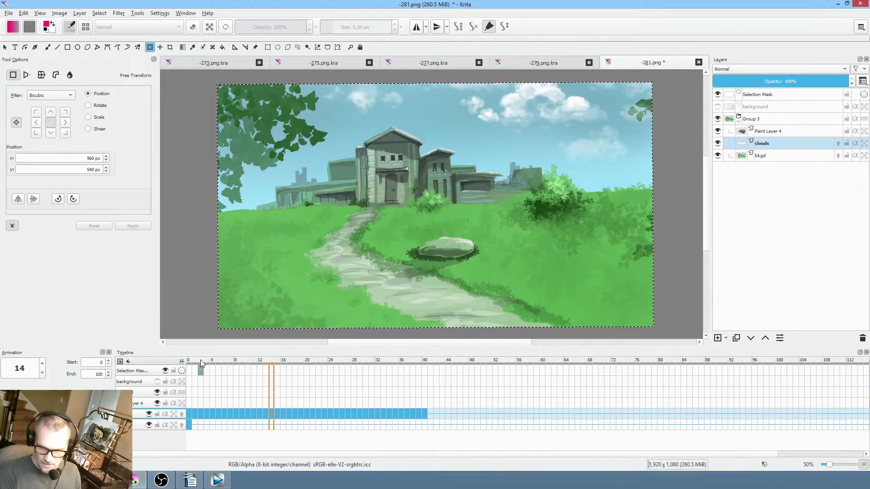
key(space)
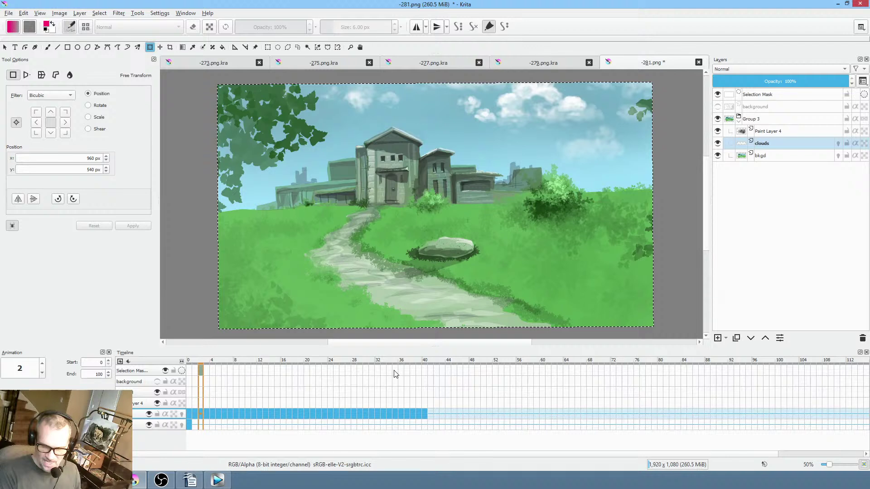
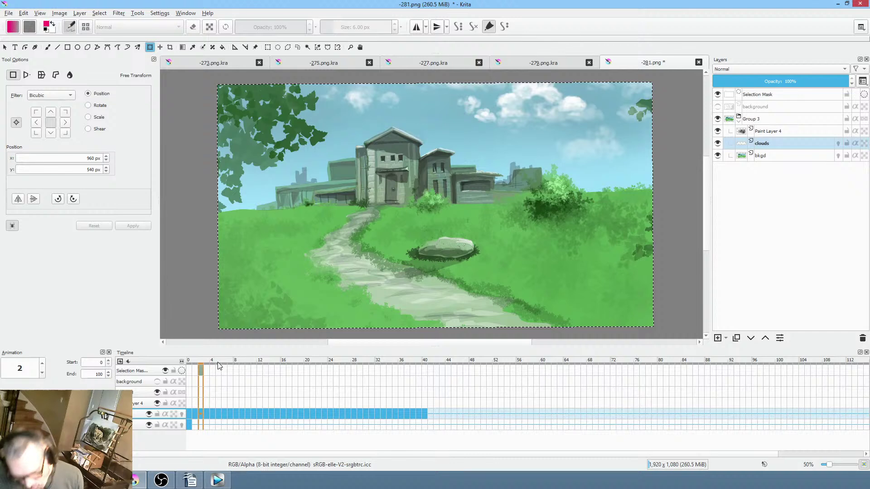
click(190, 361)
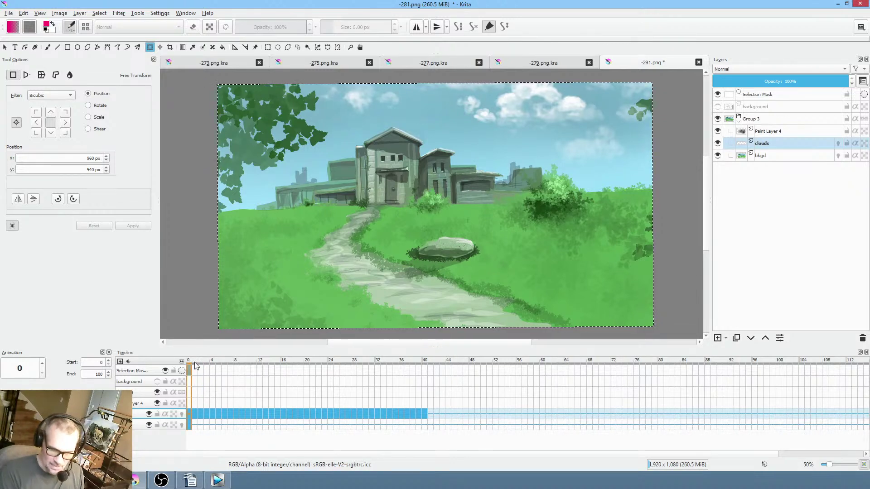
drag(193, 362, 167, 366)
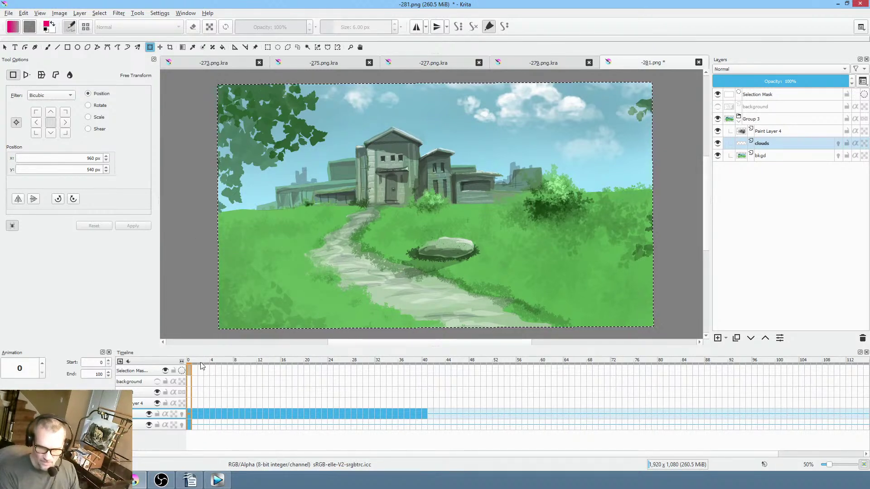
key(space)
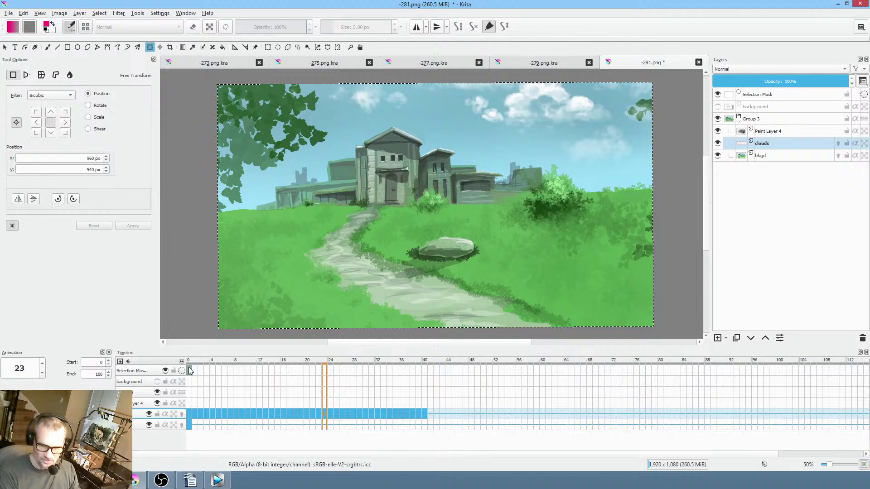
key(space)
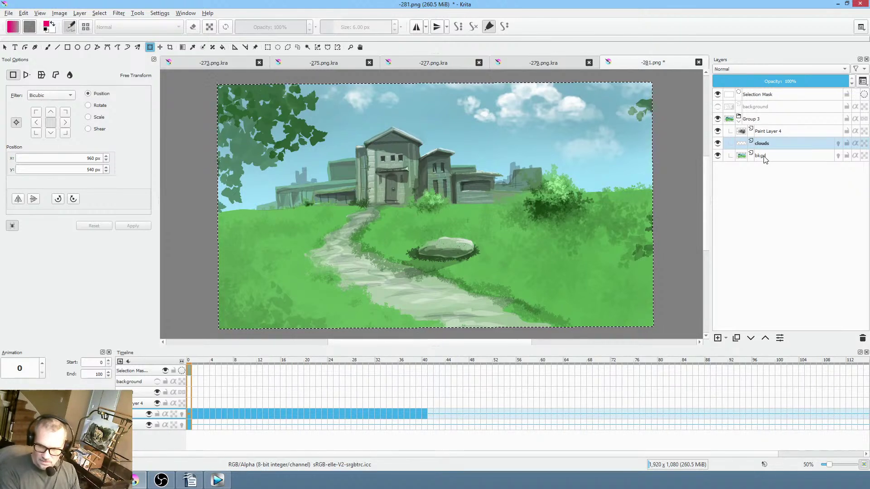
Select the clouds layer, scrub through its opening frames to frame 2, and examine the landscape closely.
click(769, 145)
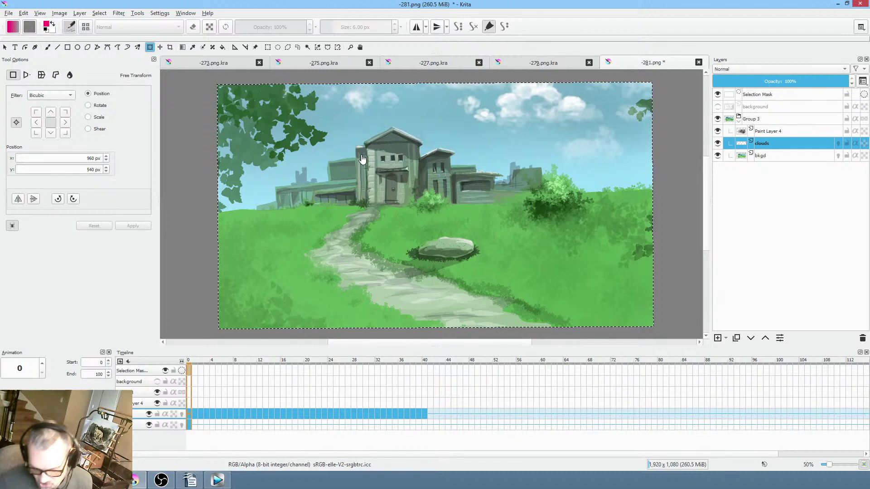
drag(190, 360, 176, 385)
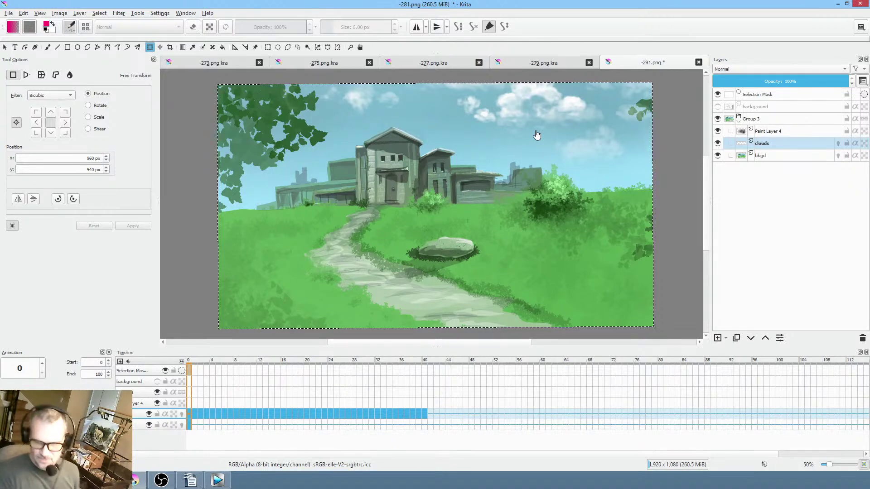
mouse_move(195, 363)
mouse_down()
mouse_move(424, 363)
mouse_move(200, 363)
mouse_move(213, 348)
mouse_move(384, 348)
mouse_move(201, 348)
mouse_up()
scroll(460, 234, up, 1)
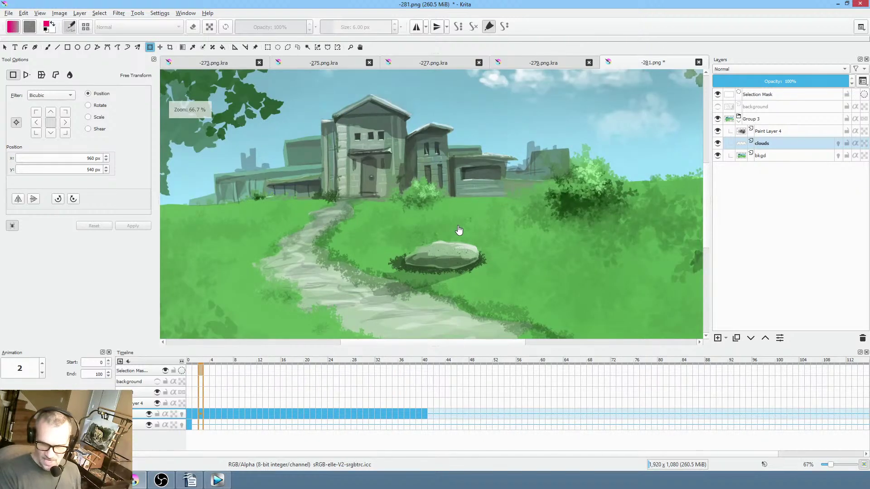
scroll(460, 232, down, 1)
scroll(460, 231, up, 1)
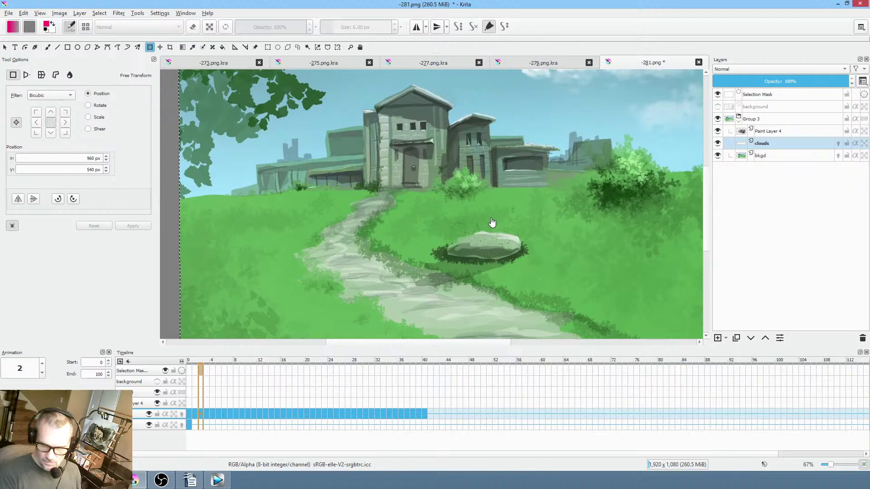
scroll(493, 225, down, 1)
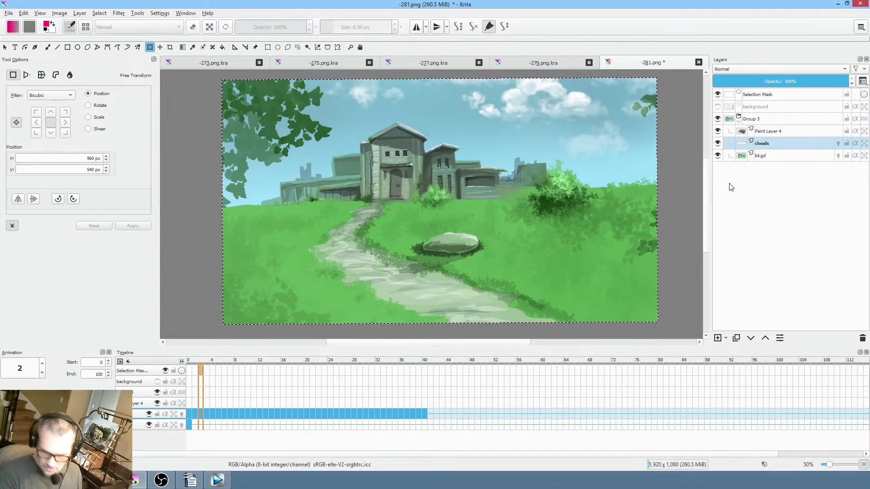
Collapse Group 3 in the layer stack and rename it bkgd grp.
click(738, 121)
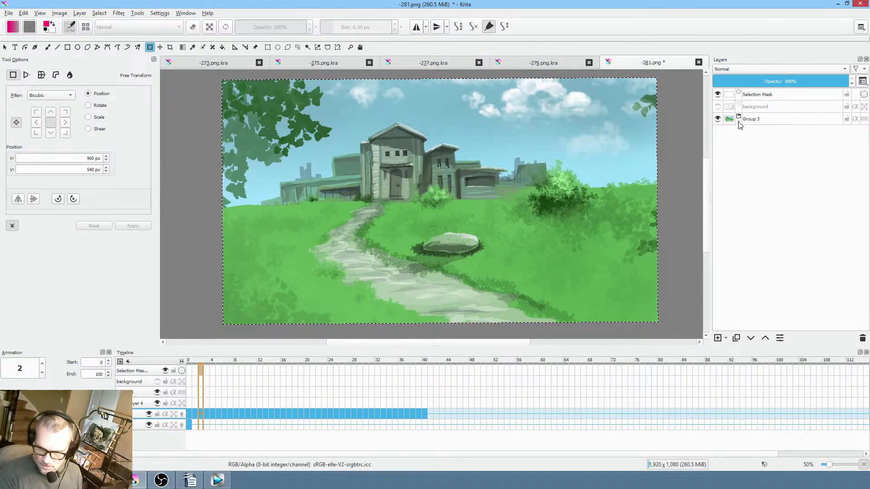
click(760, 120)
double_click(763, 121)
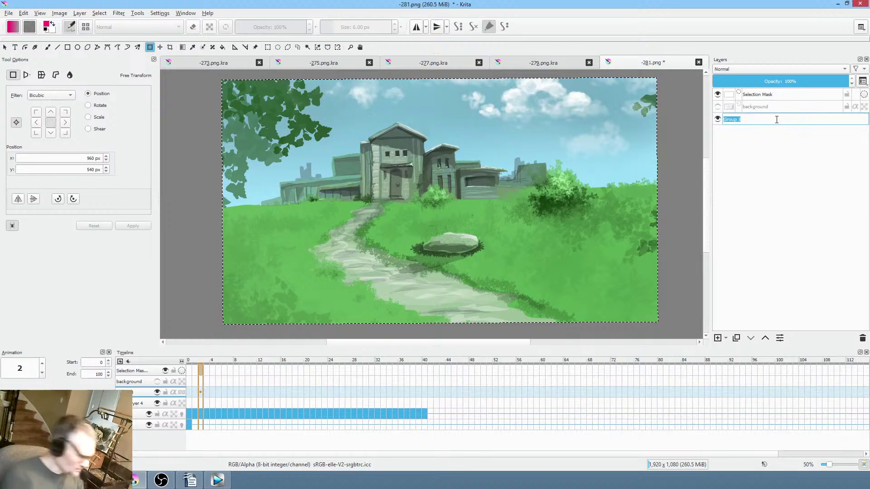
text(bkgd grp)
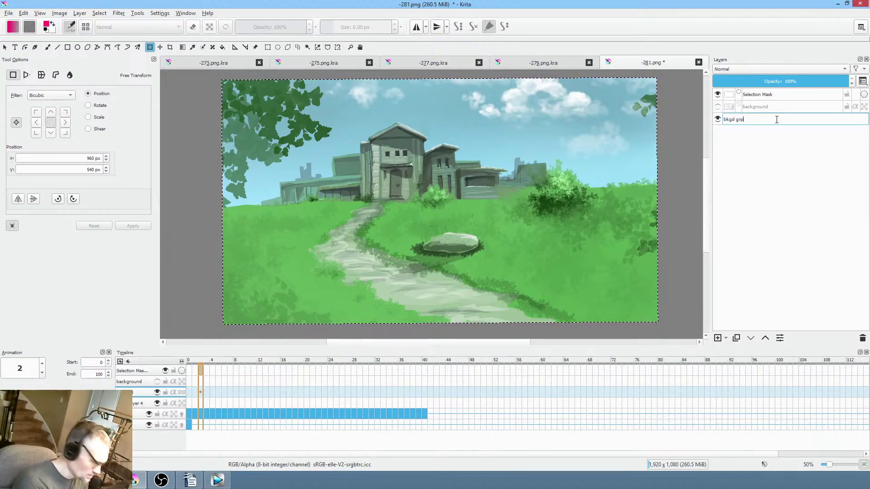
key(Return)
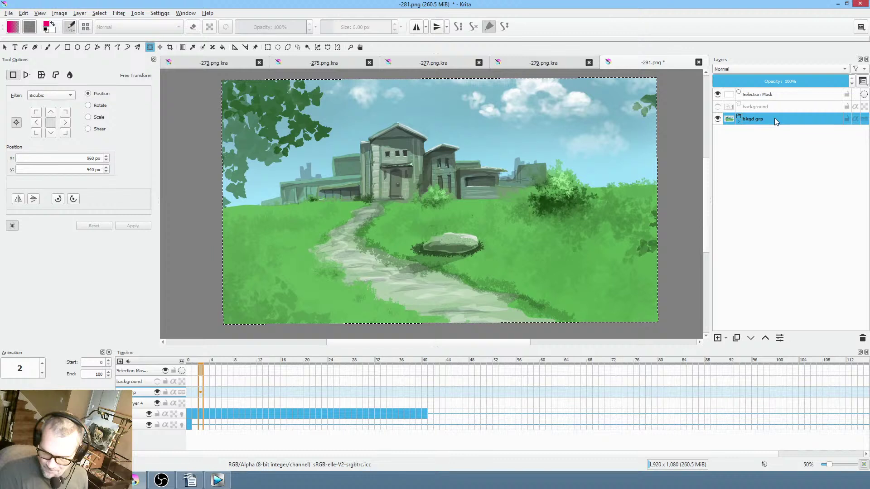
mouse_move(774, 120)
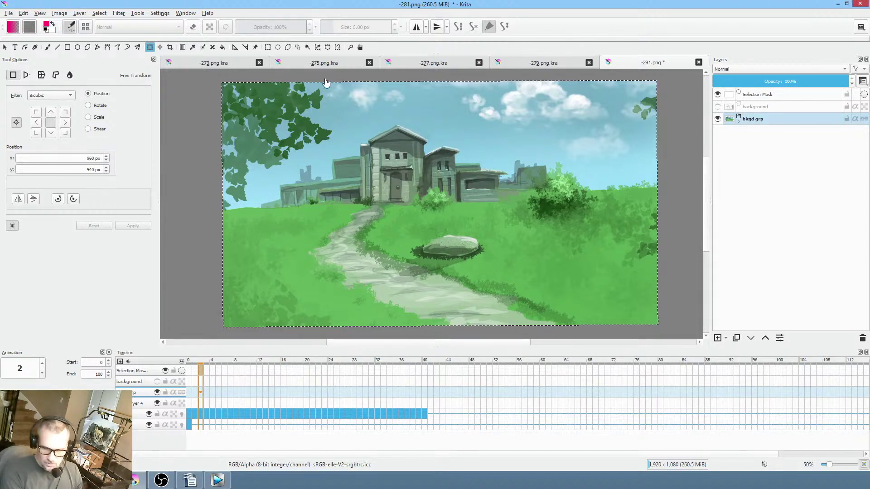
Return the cloud animation to frame 0 and check the hidden background layer by toggling its visibility on and off.
click(190, 361)
key(space)
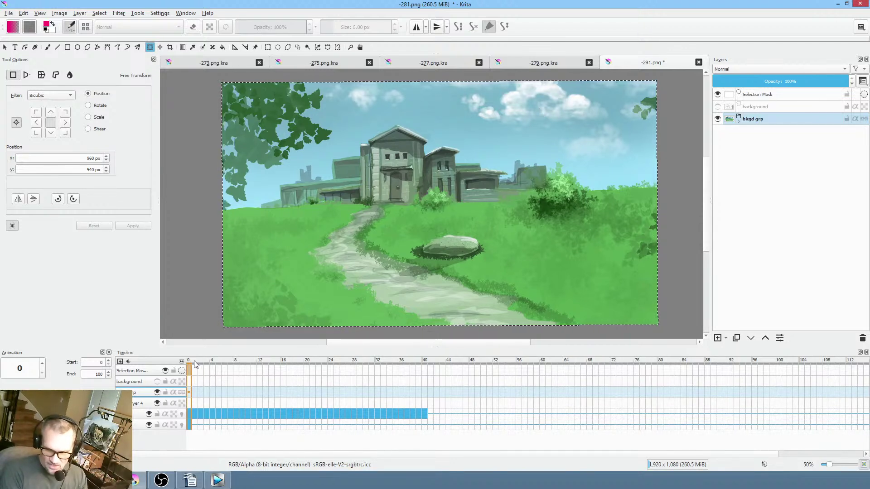
mouse_move(196, 362)
mouse_down()
mouse_move(391, 366)
mouse_move(150, 373)
mouse_move(192, 373)
mouse_move(185, 372)
mouse_up()
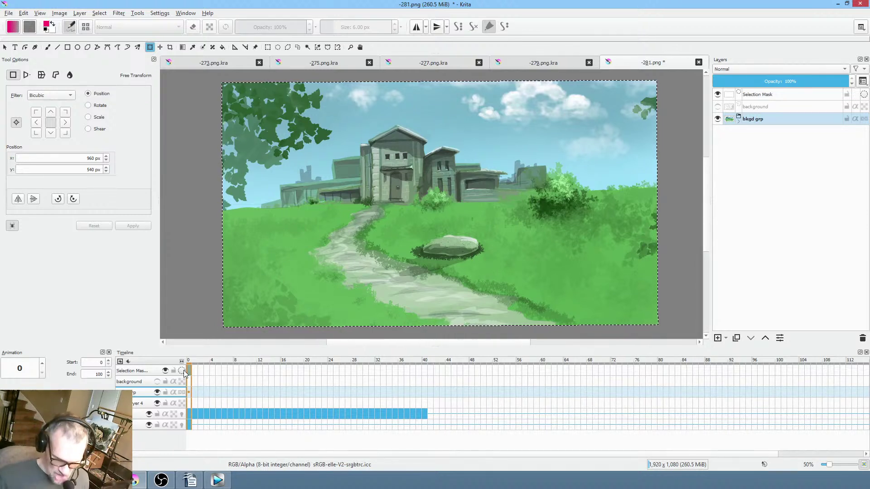
click(718, 109)
click(718, 109)
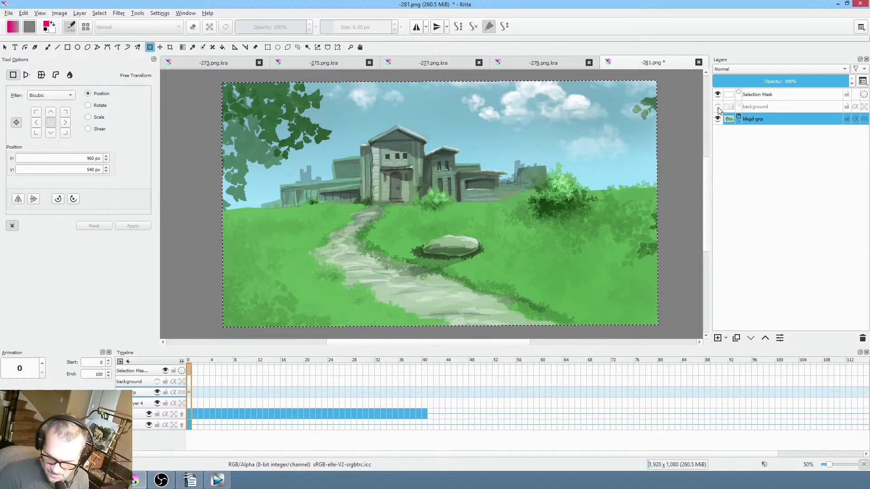
Select bkgd grp and save -281.png with compression 9 and its alpha channel, along with a Krita file copy.
click(781, 95)
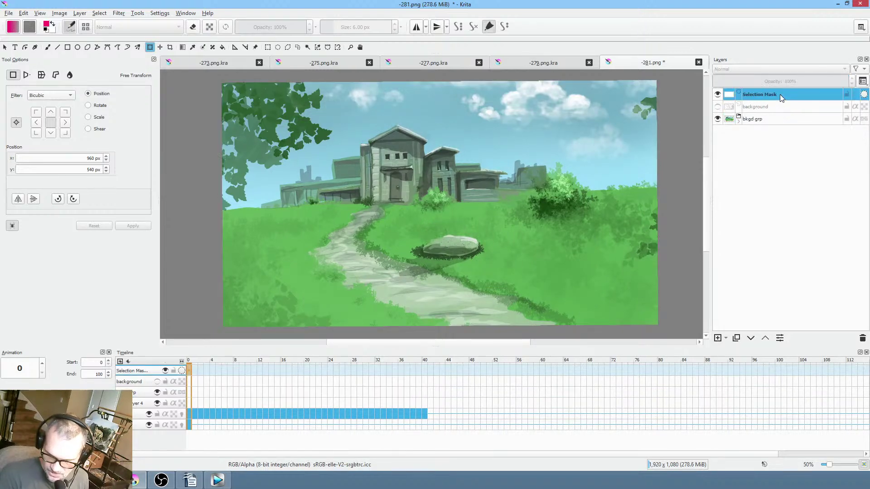
click(778, 119)
drag(537, 260, 562, 217)
click(9, 13)
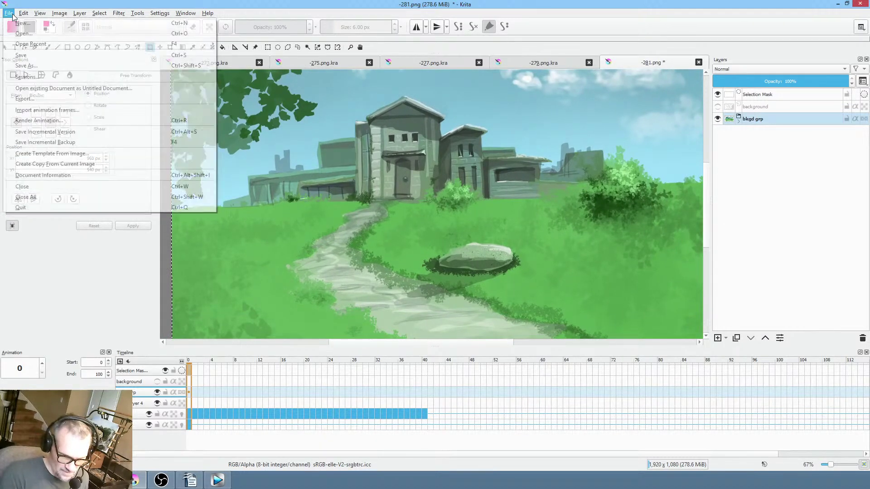
click(16, 60)
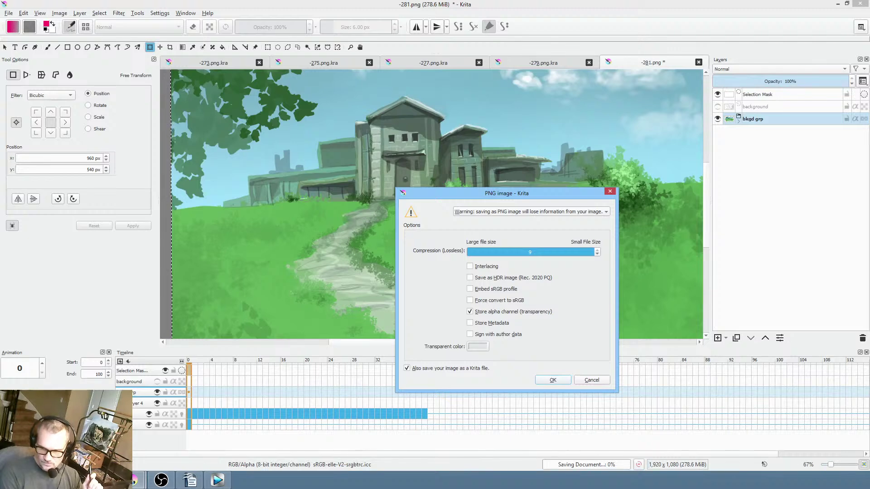
click(553, 380)
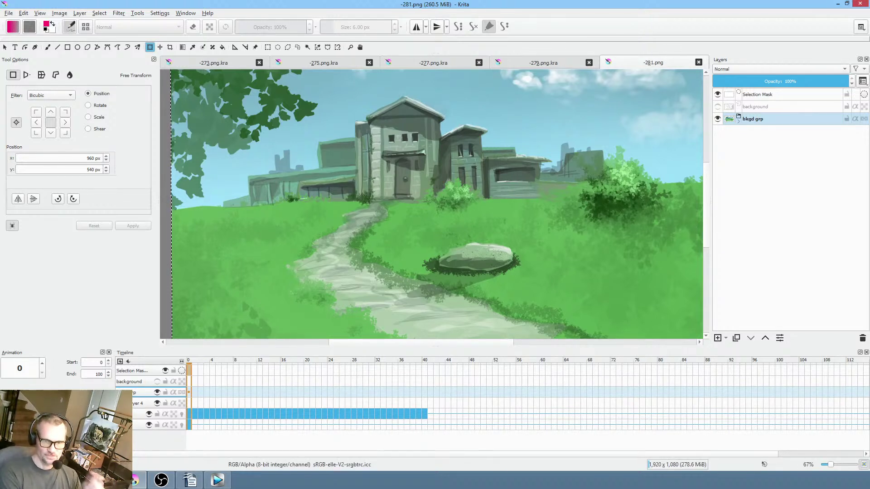
Switch to Vegas Pro and review the 274 and 275 clips on the timeline, finishing at 00:15:34:19 in the 274 clip.
click(219, 481)
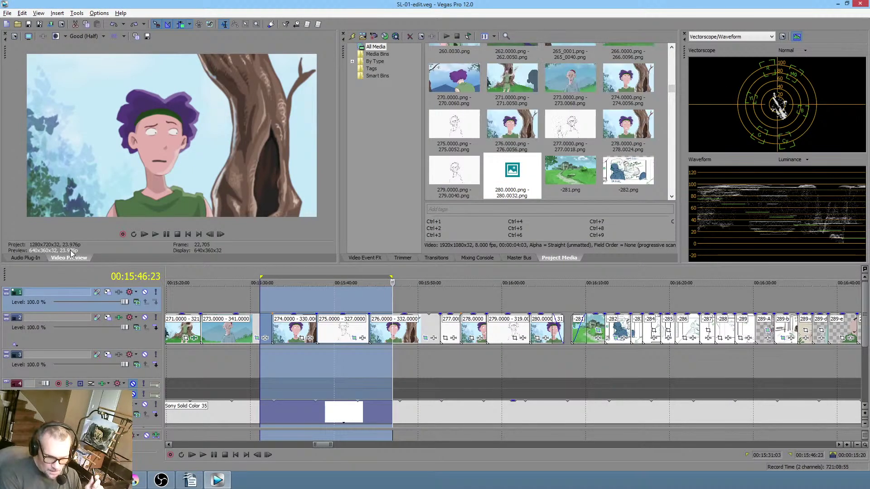
click(286, 357)
drag(291, 359, 325, 361)
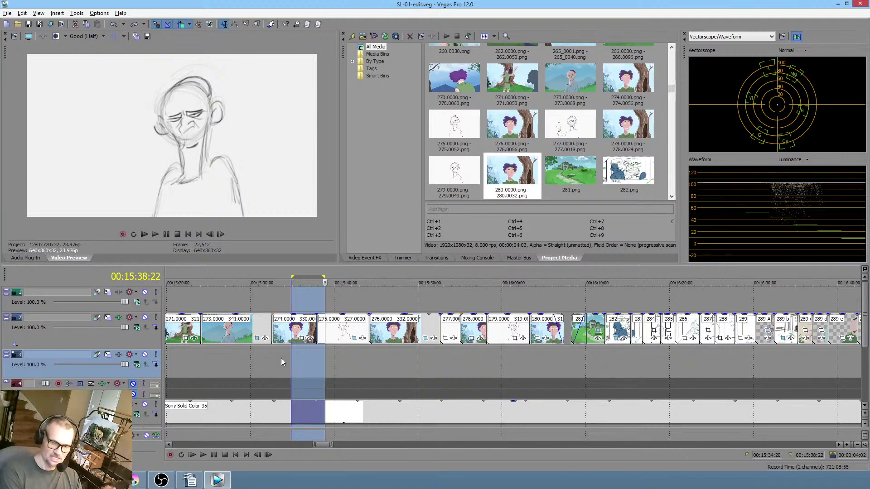
drag(281, 358, 300, 358)
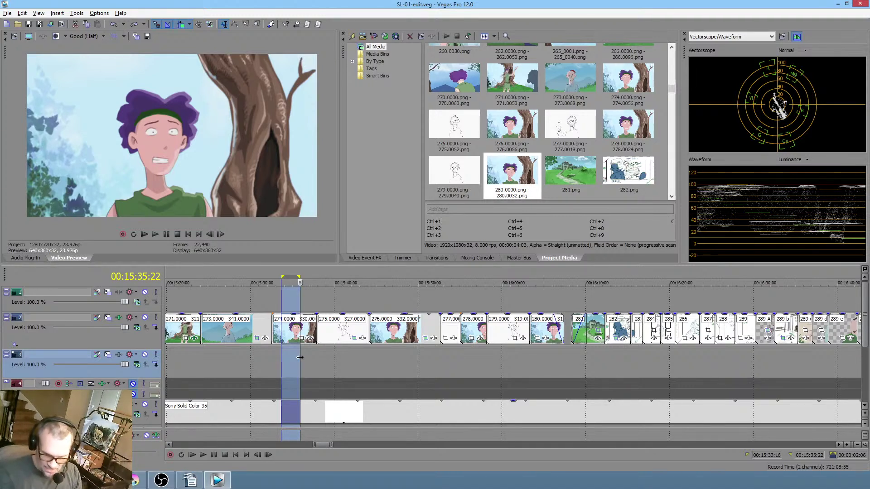
click(299, 367)
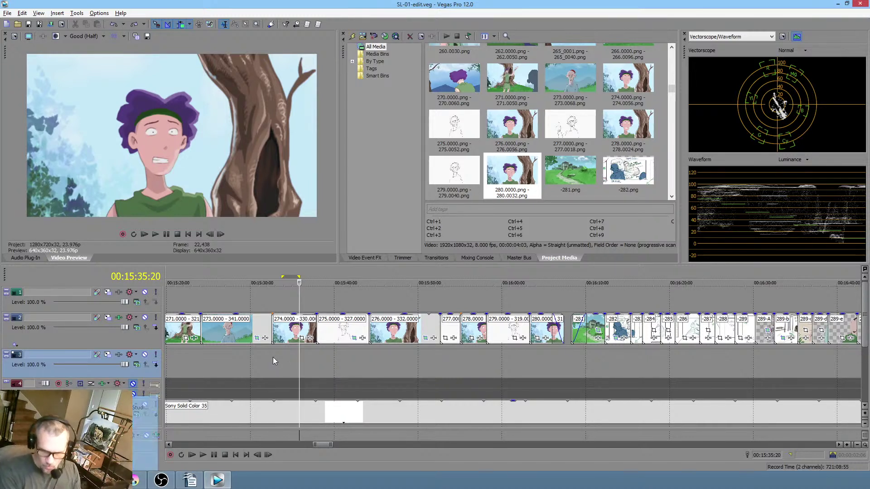
click(291, 363)
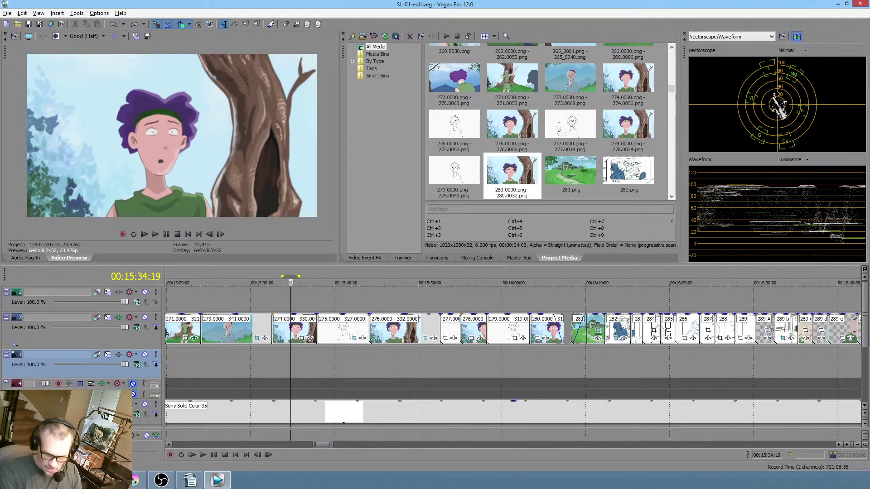
mouse_move(133, 480)
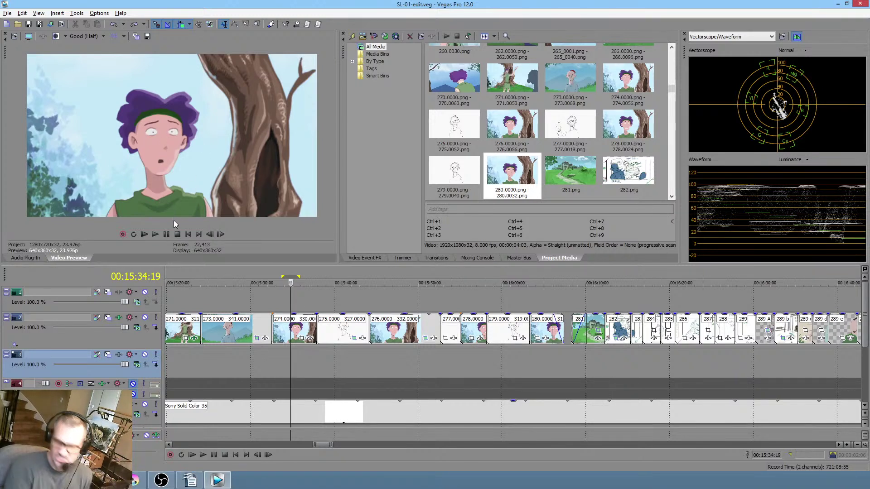
Inspect the Quick Blur effect on video track 2, then return to the project media.
click(119, 319)
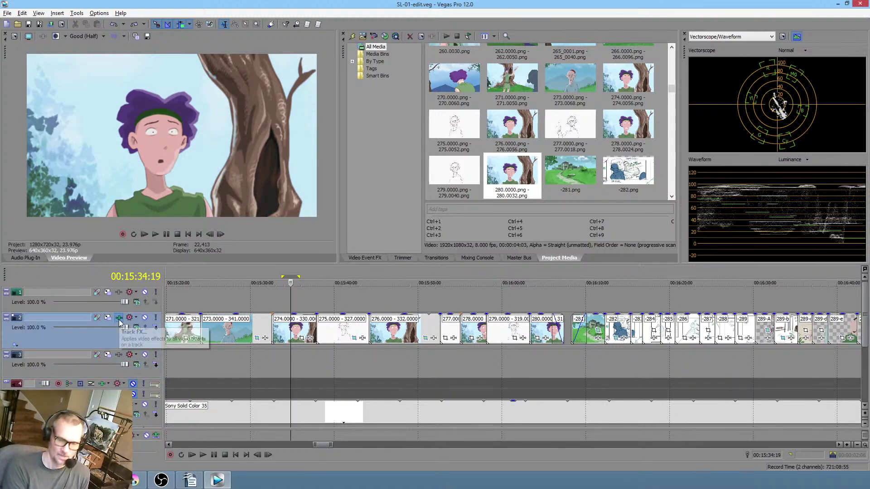
click(377, 50)
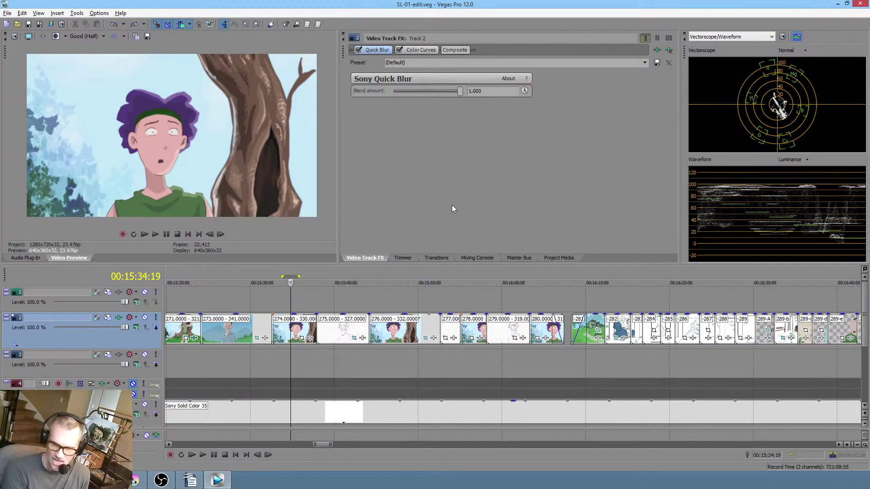
click(563, 259)
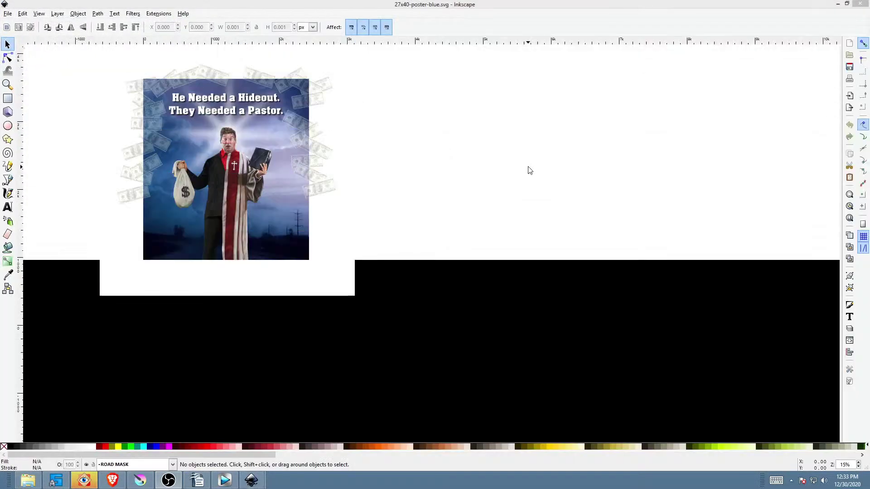
Switch to Inkscape and examine the Clerical Errors poster, first as a whole, then the pastor's face and upper body at 100% zoom.
drag(465, 164, 657, 171)
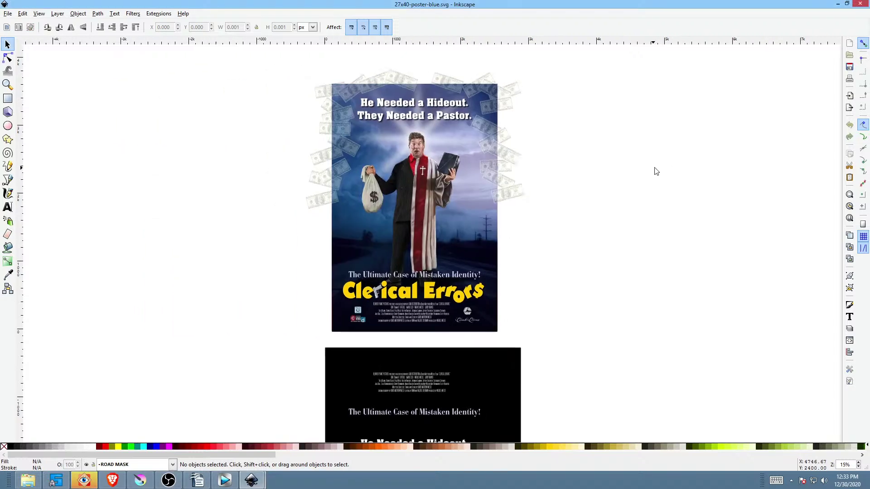
scroll(592, 187, up, 2)
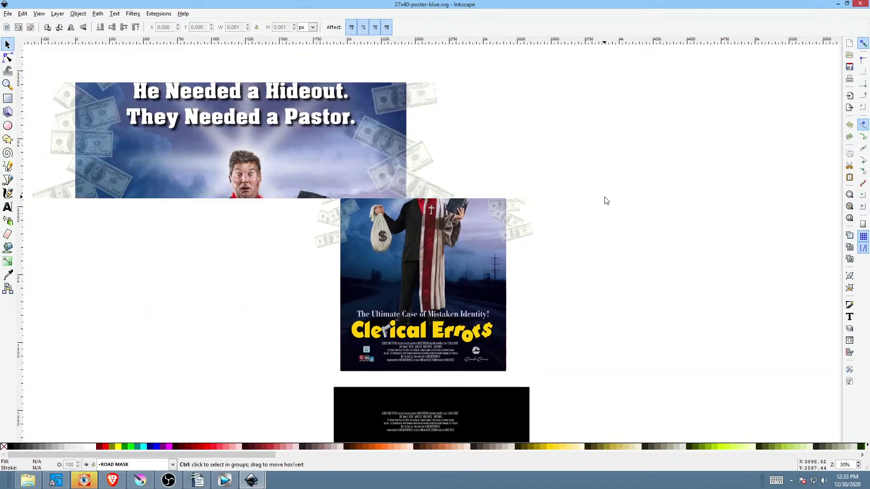
drag(602, 241, 683, 184)
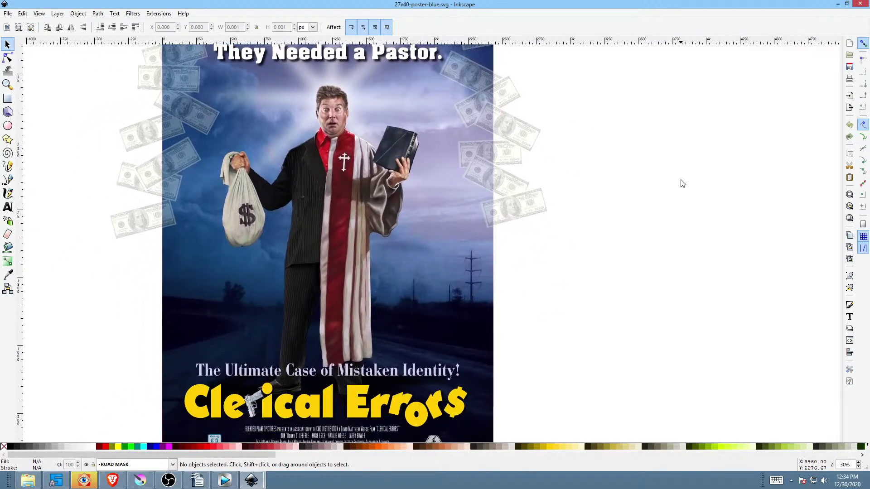
scroll(675, 186, down, 1)
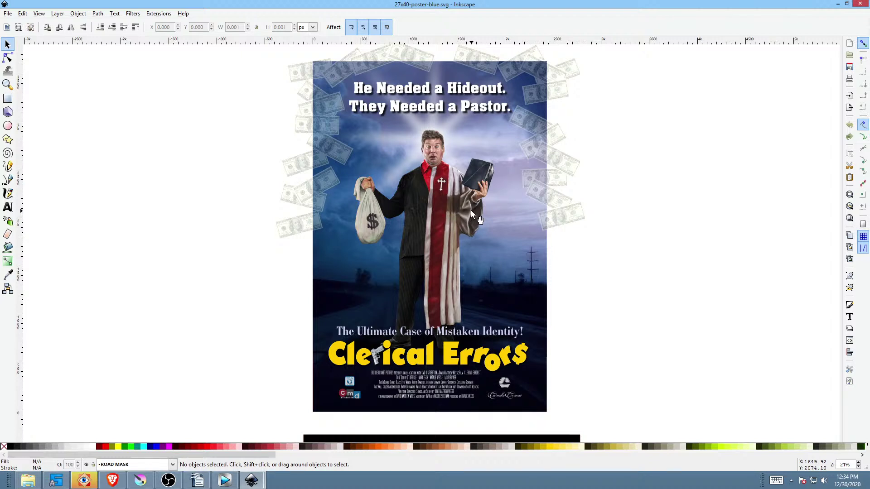
key(1)
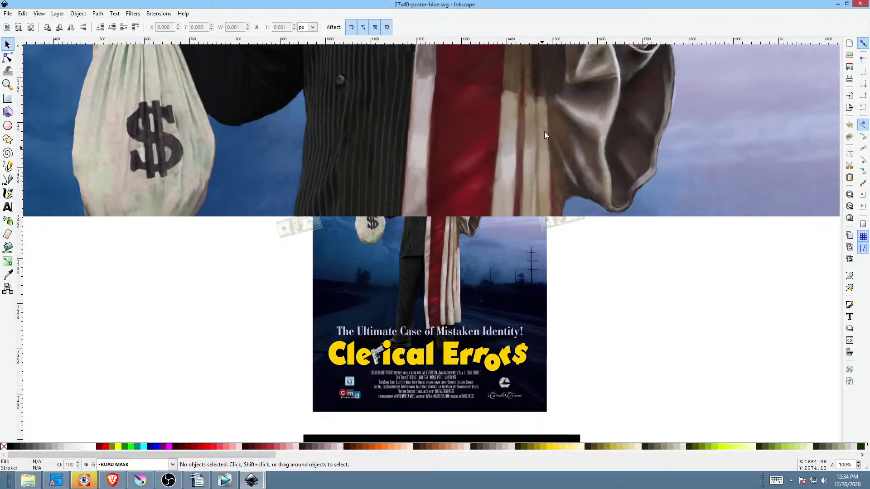
scroll(545, 131, up, 2)
scroll(558, 129, up, 5)
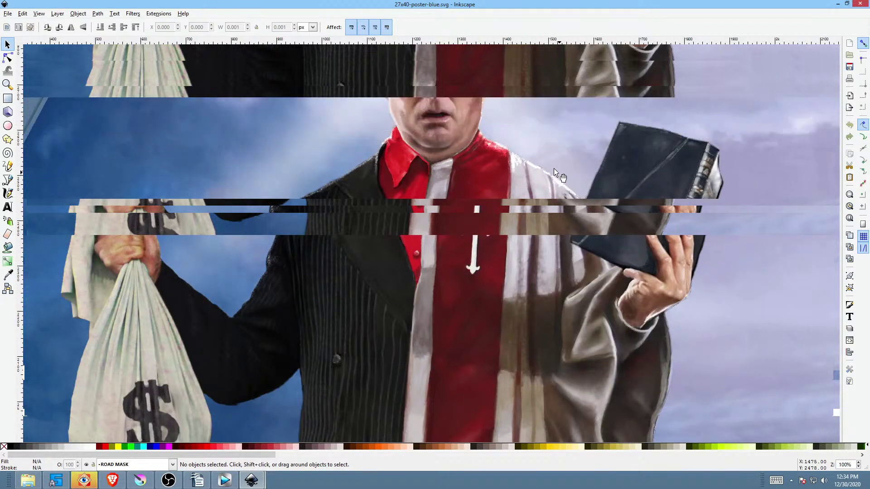
drag(543, 156, 527, 262)
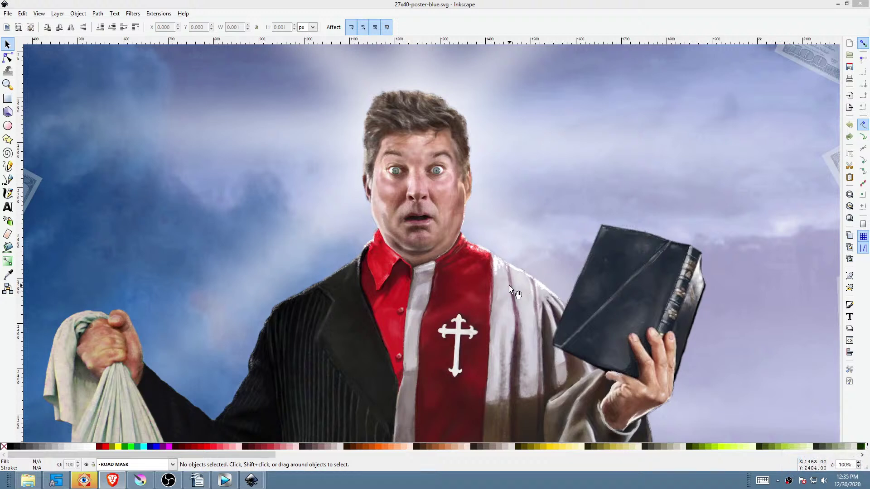
drag(509, 286, 476, 252)
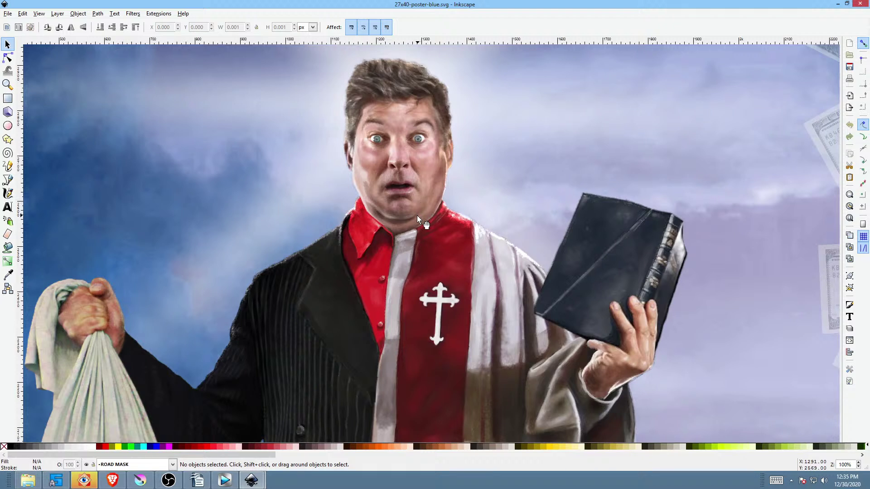
Examine the poster's pastor figure at 50% zoom, including the money bag, robe, book and surrounding banknotes.
scroll(419, 219, down, 5)
scroll(430, 216, up, 3)
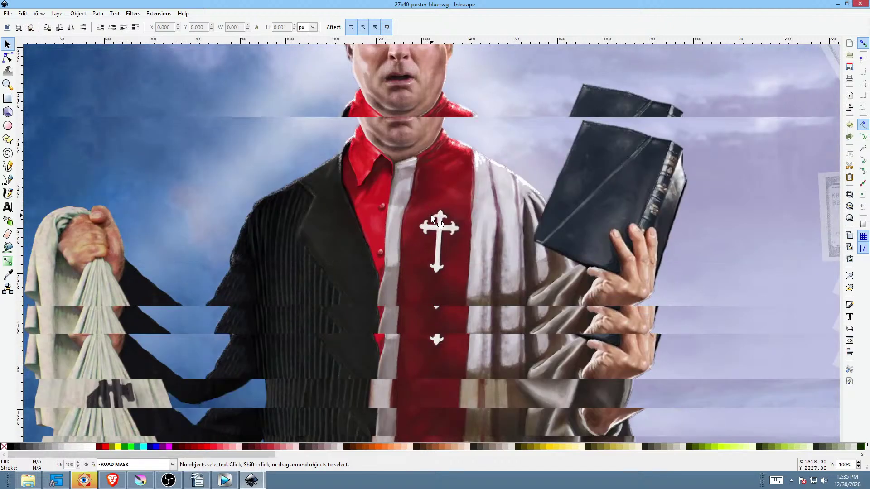
ctrl+scroll(471, 206, down, 8)
ctrl+scroll(471, 210, up, 8)
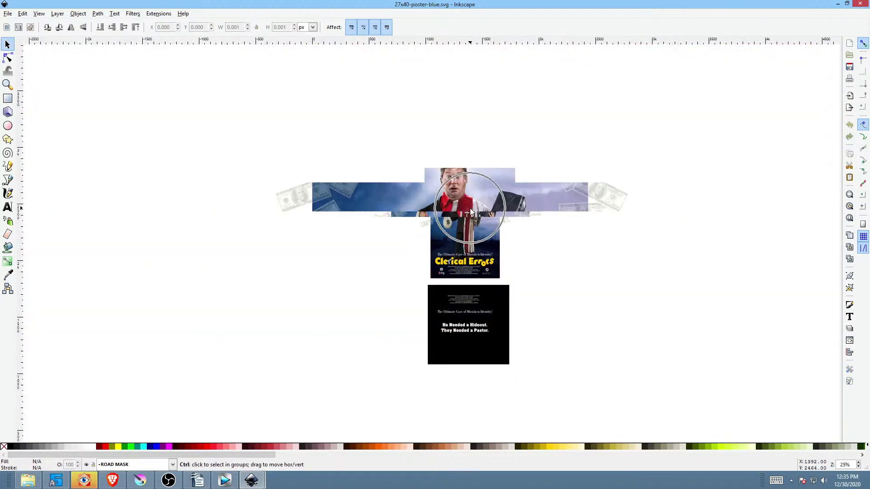
ctrl+scroll(498, 225, down, 2)
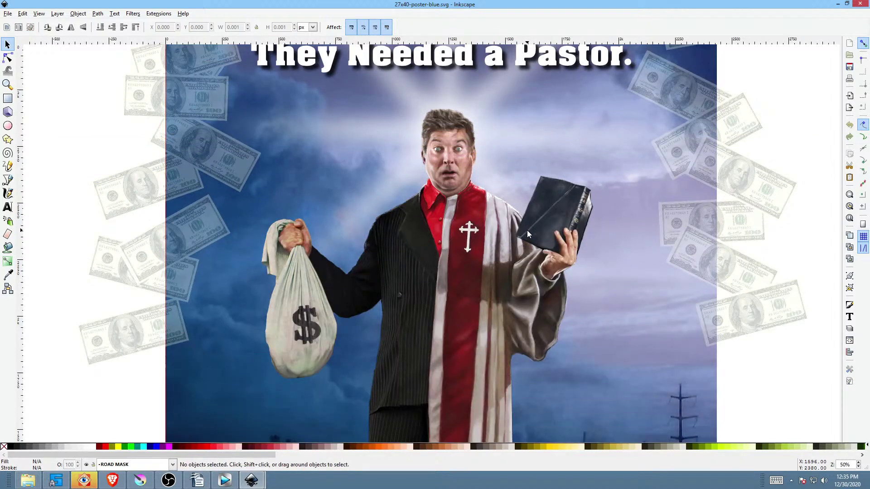
drag(530, 228, 501, 179)
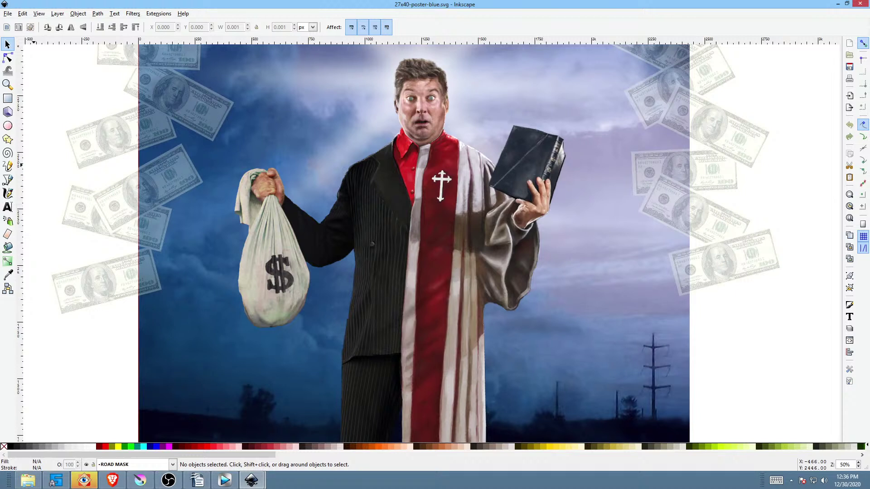
key(alt+Tab)
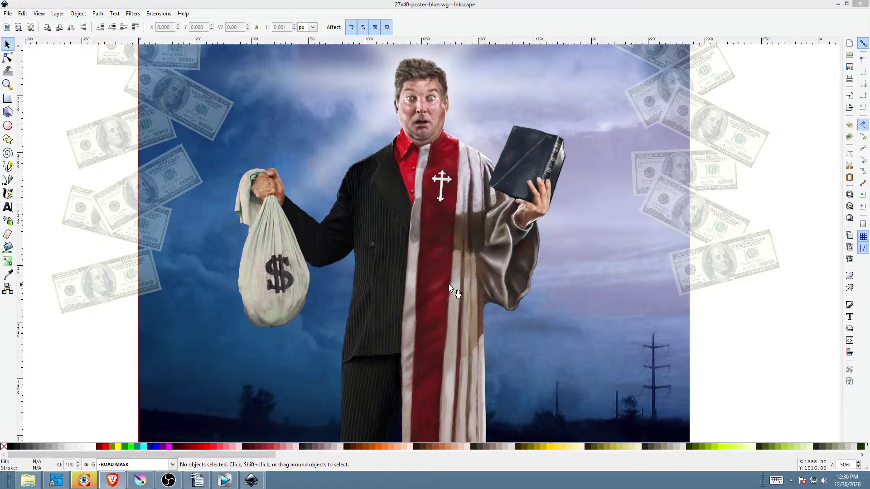
drag(458, 274, 453, 297)
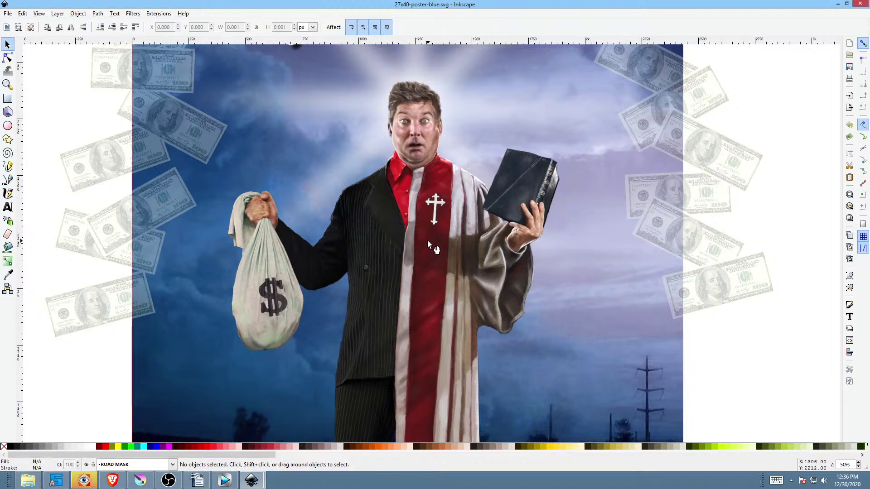
Examine the lower half of the Clerical Errors poster, then the whole composition at 25% zoom.
scroll(444, 285, down, 6)
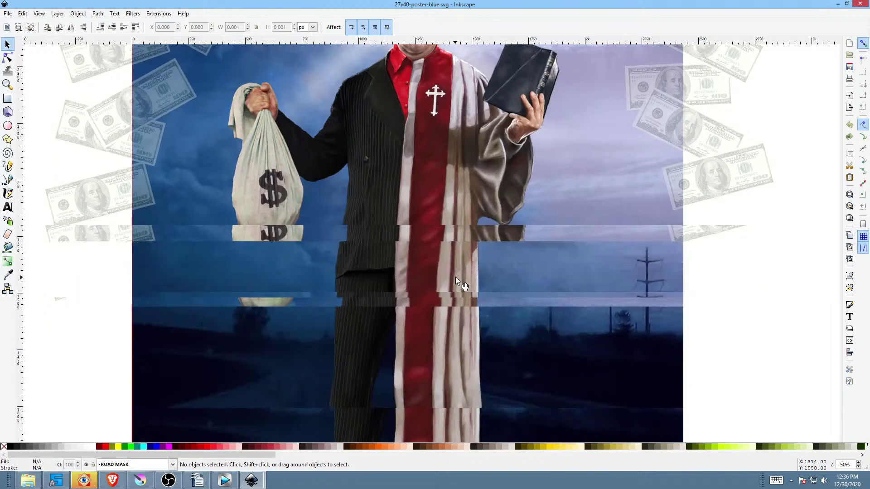
ctrl+scroll(452, 271, down, 2)
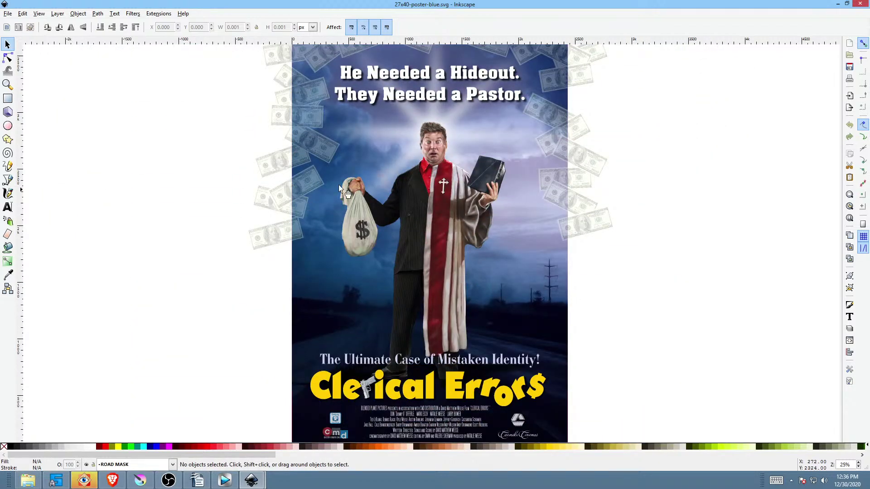
key(ctrl+o)
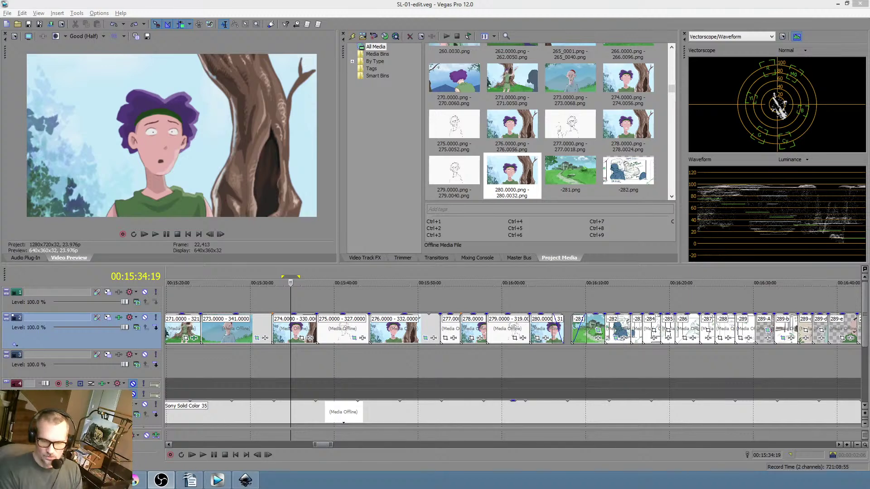
Switch to Krita and examine the -281.png landscape around the house, path and sky, then the full picture at 50% zoom.
click(135, 482)
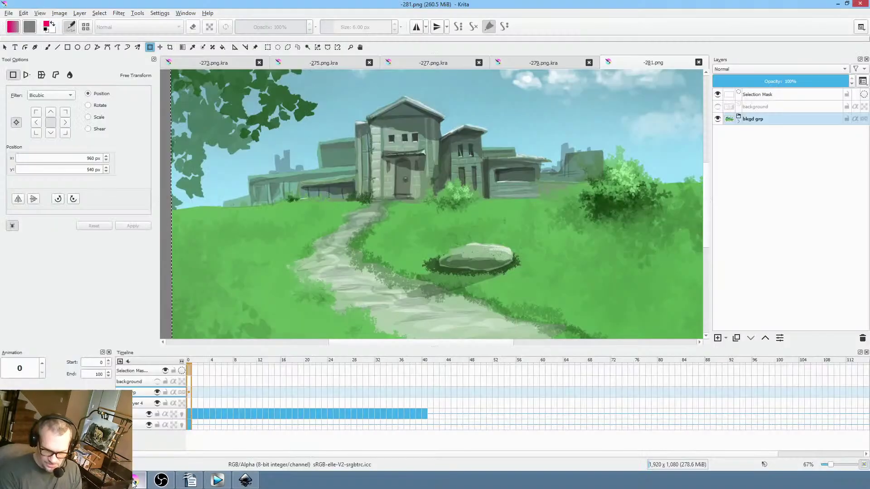
drag(462, 180, 444, 207)
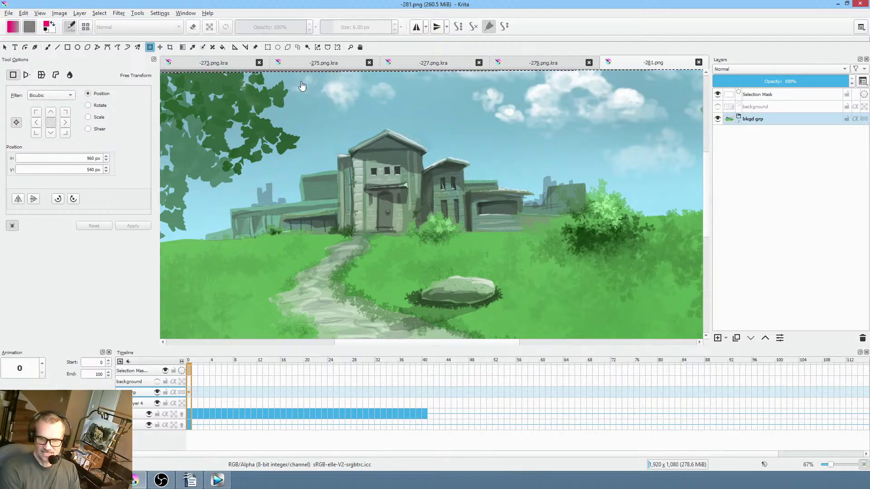
scroll(353, 124, down, 1)
scroll(353, 124, up, 1)
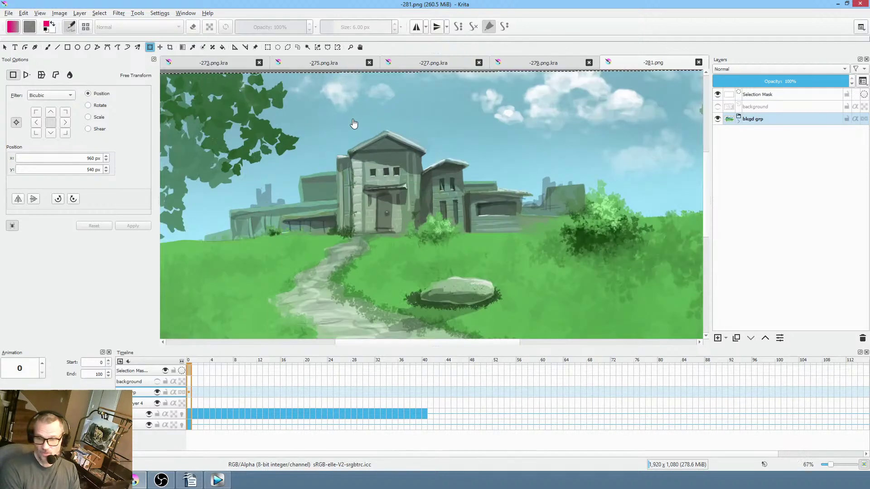
drag(355, 128, 368, 106)
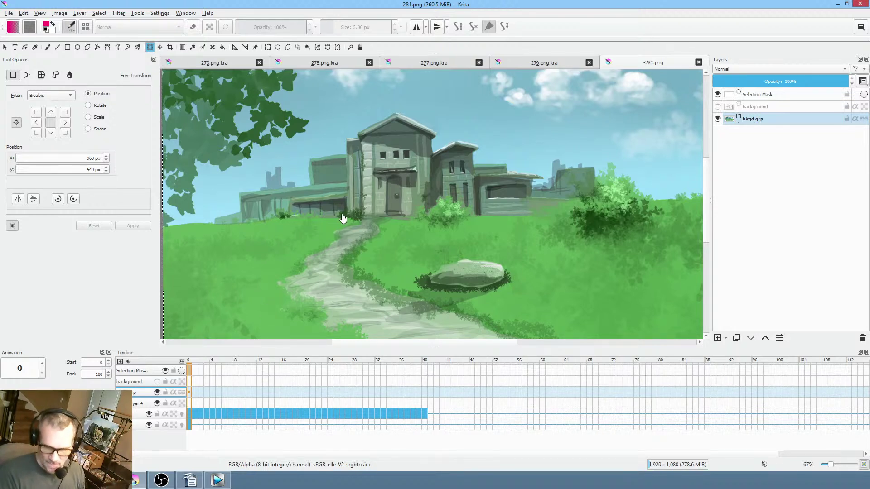
scroll(342, 218, down, 1)
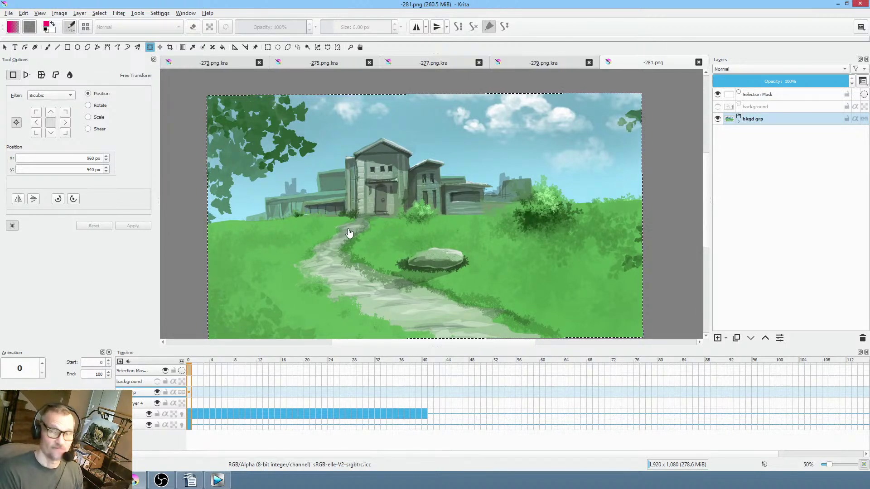
mouse_move(383, 252)
mouse_down()
mouse_move(385, 217)
mouse_move(374, 248)
mouse_up()
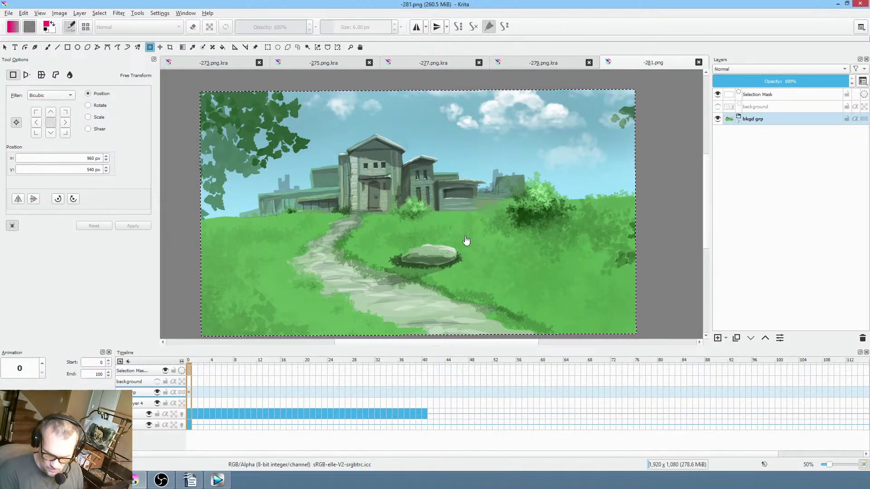
drag(457, 223, 465, 194)
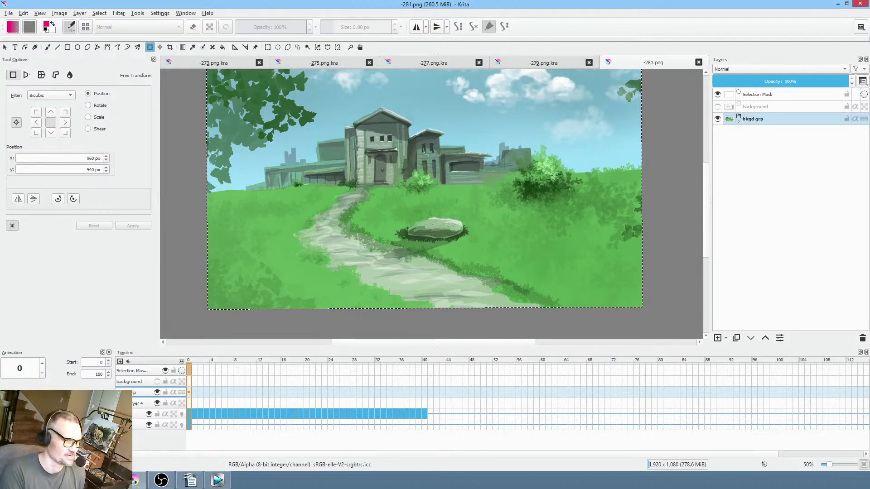
Review the open -273, -275, -277 and -279 animation documents in turn, then return to -273.png.kra.
click(205, 62)
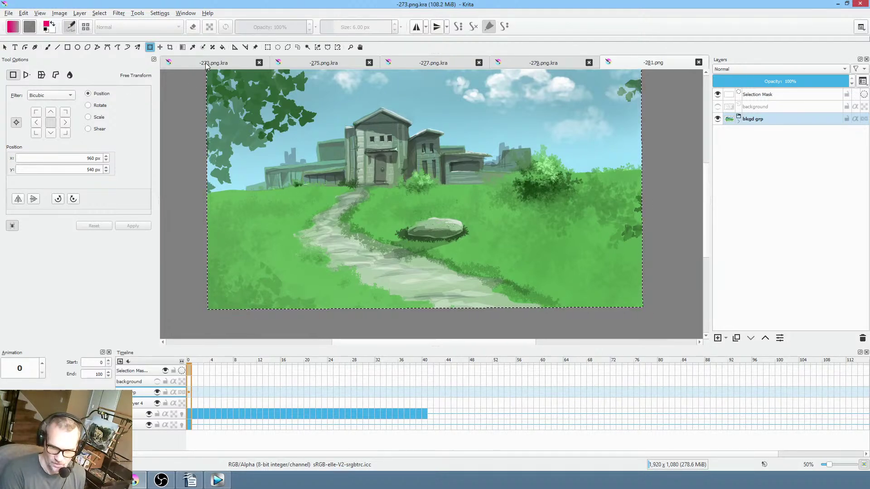
drag(196, 363, 173, 335)
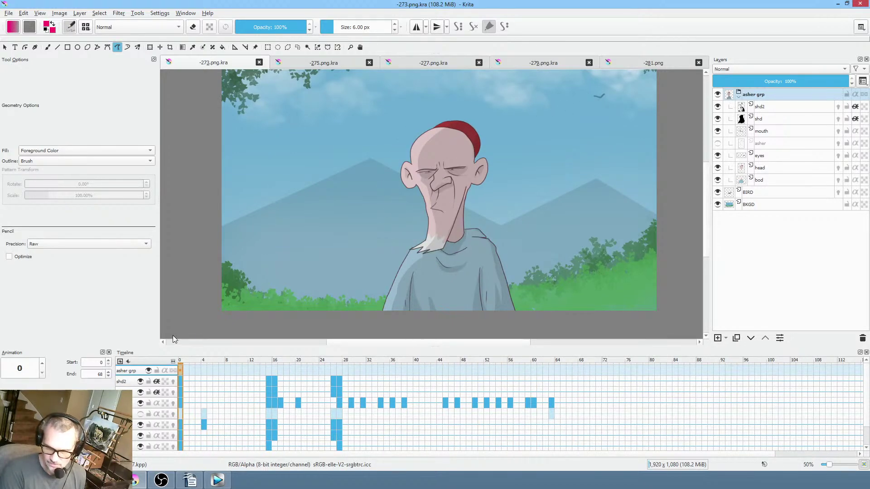
click(336, 64)
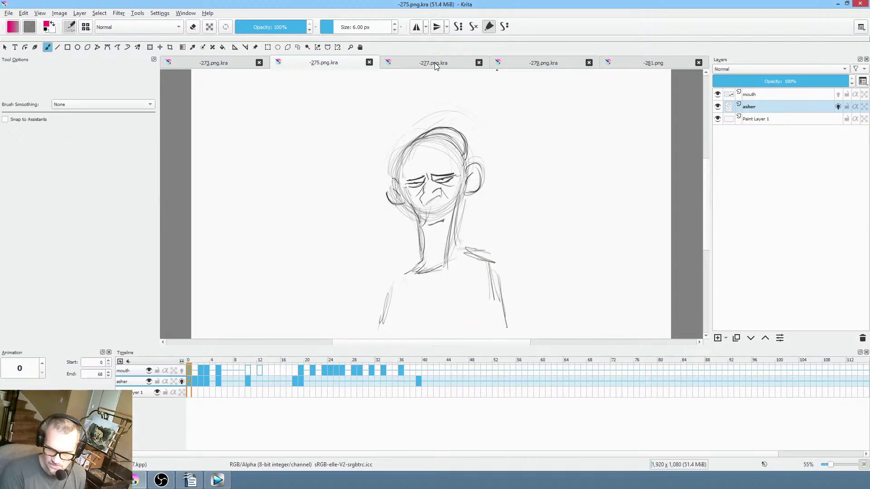
click(436, 63)
click(552, 64)
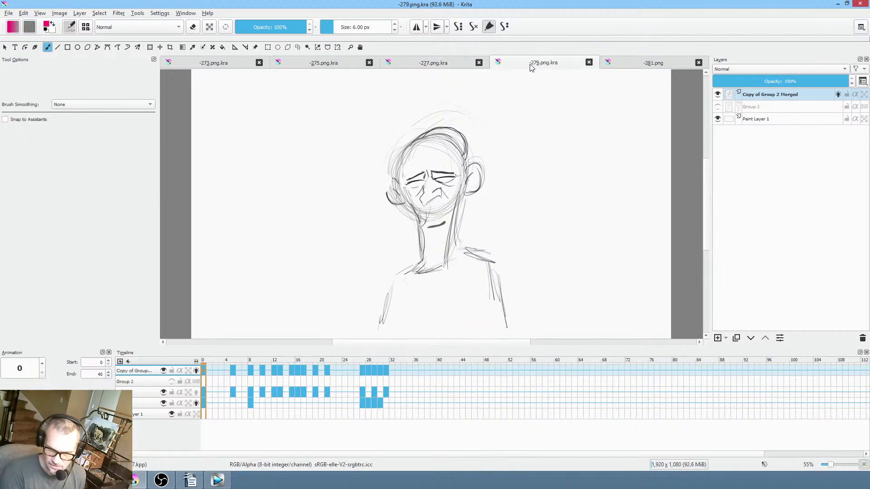
click(202, 65)
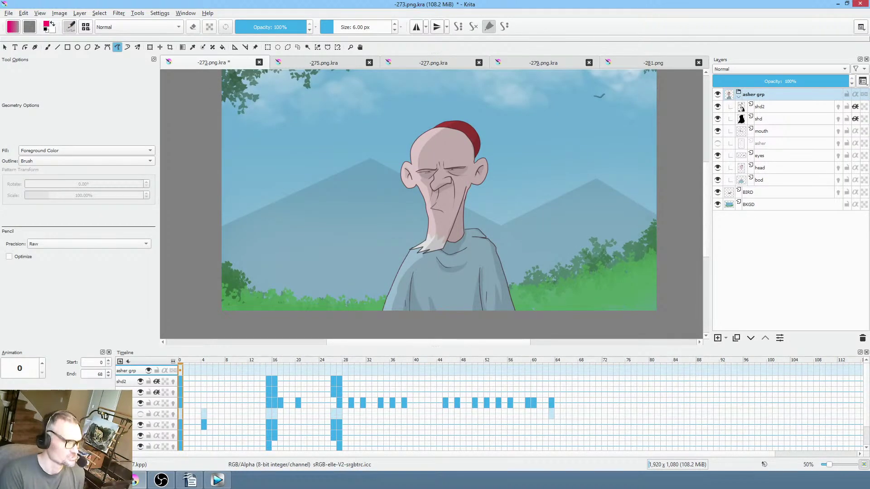